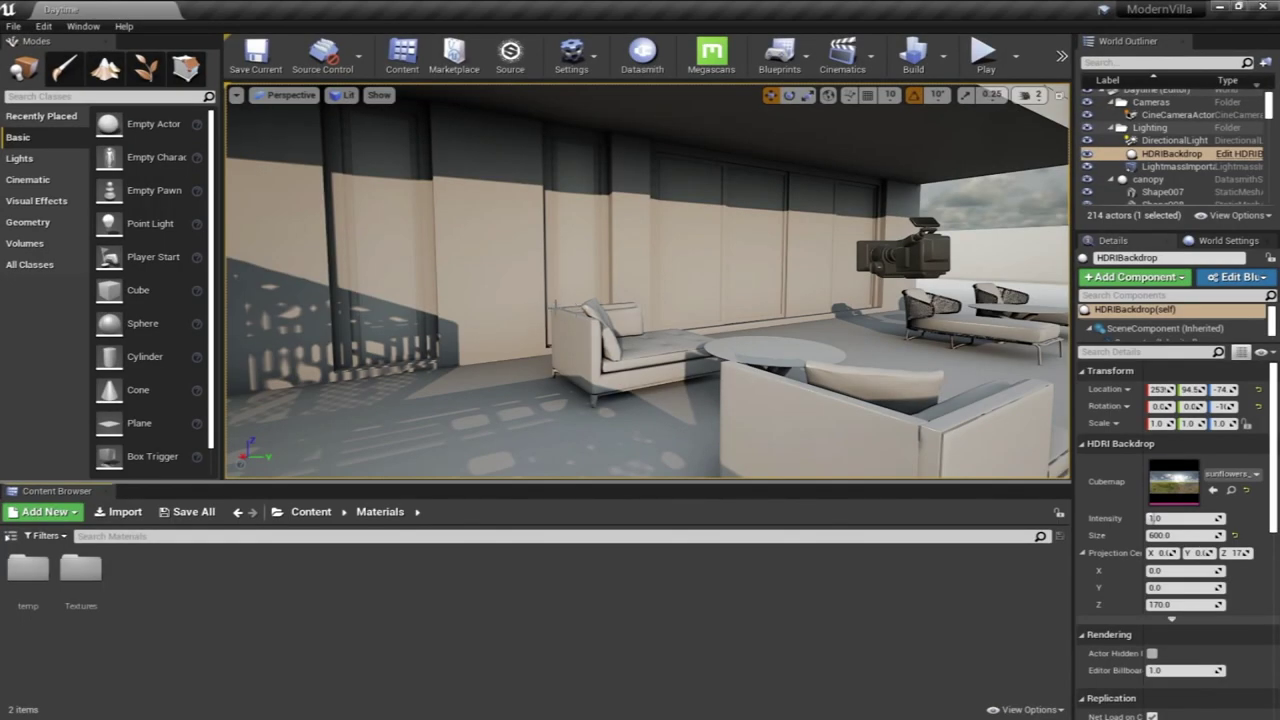
# Browse the Substance Source materials included with Unreal Studio and return to the level
pyautogui.click(510, 55)
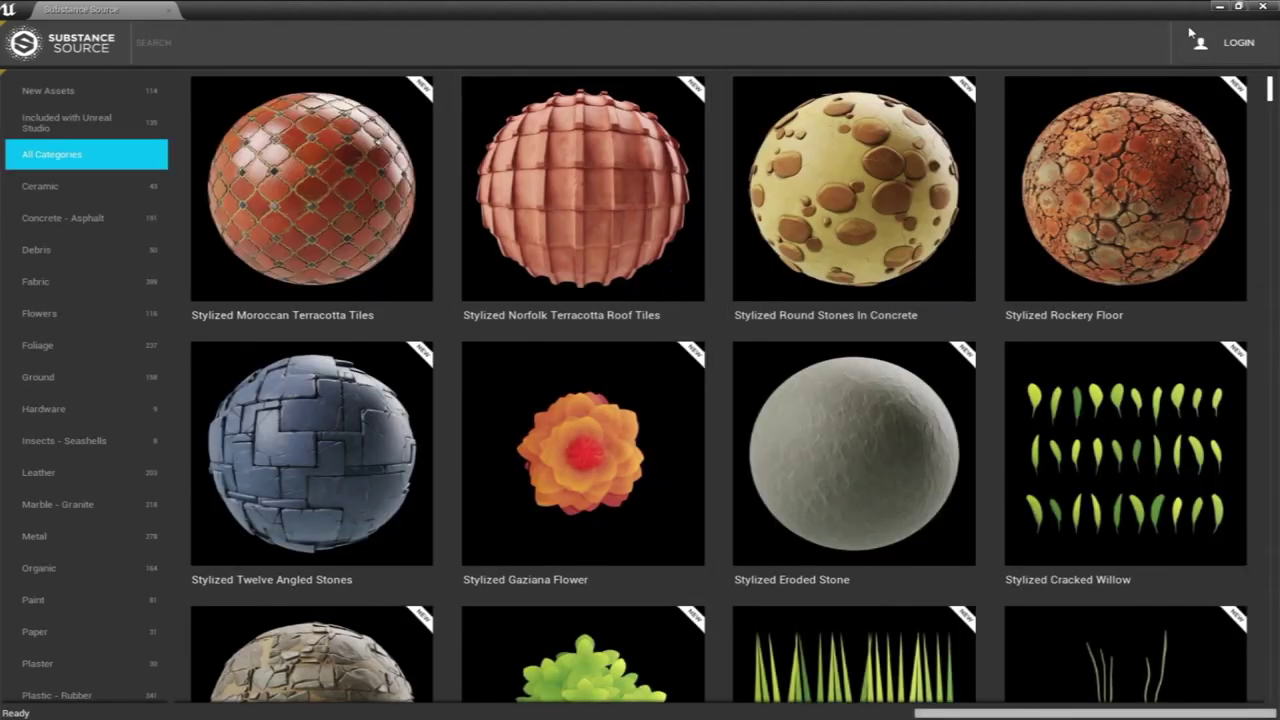
pyautogui.click(119, 132)
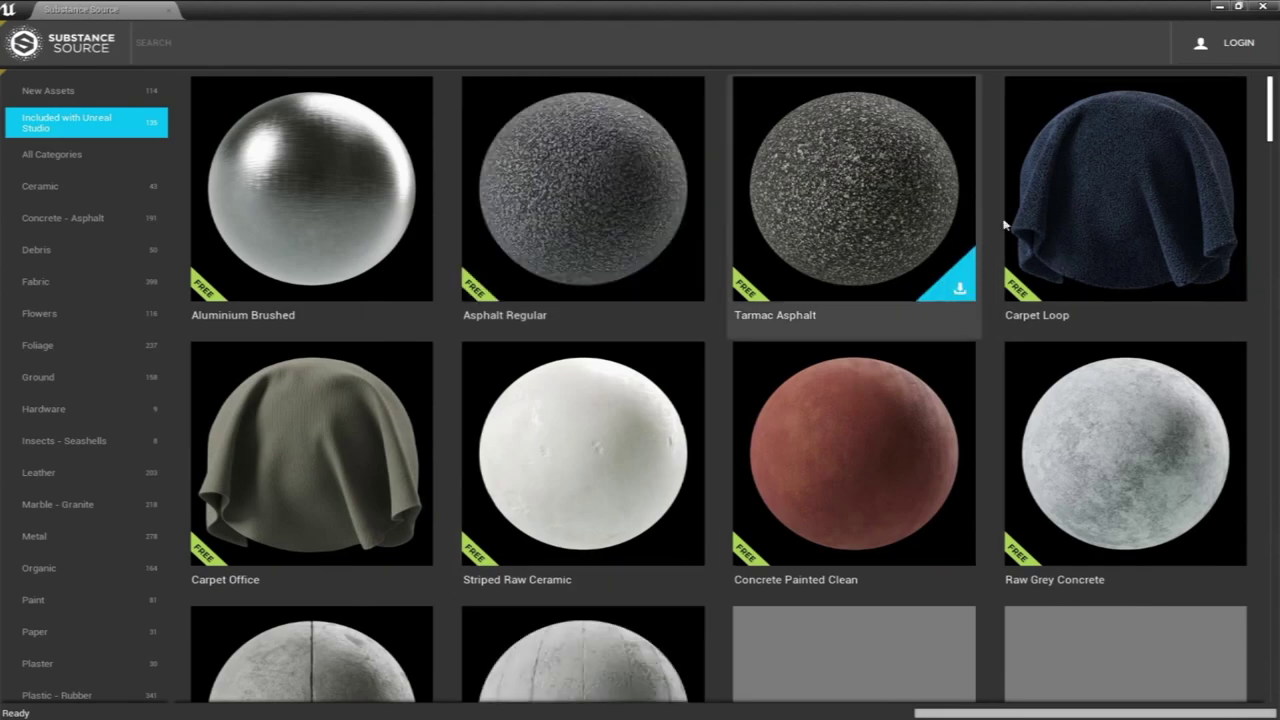
pyautogui.click(1264, 7)
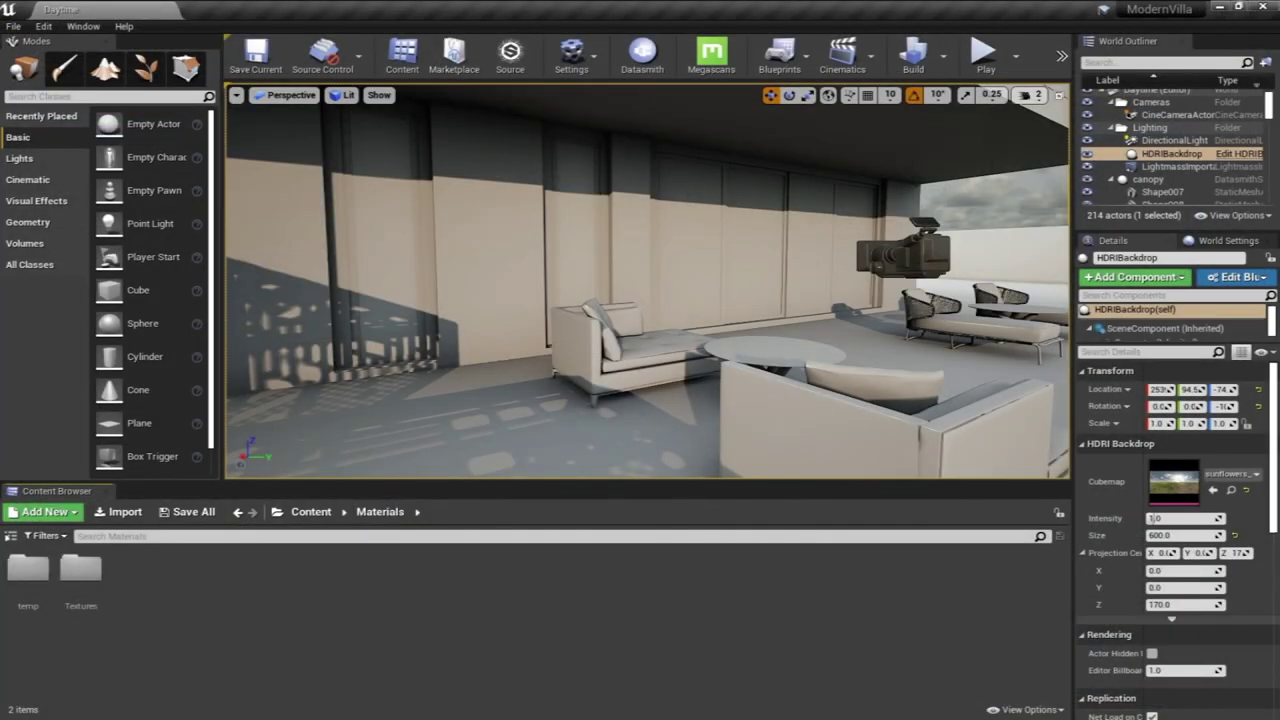
# Switch to the browser and look over the Quixel Megascans surfaces and the Unreal Engine Marketplace page for Quixel Megascans
pyautogui.hotkey('alt', 'Tab')
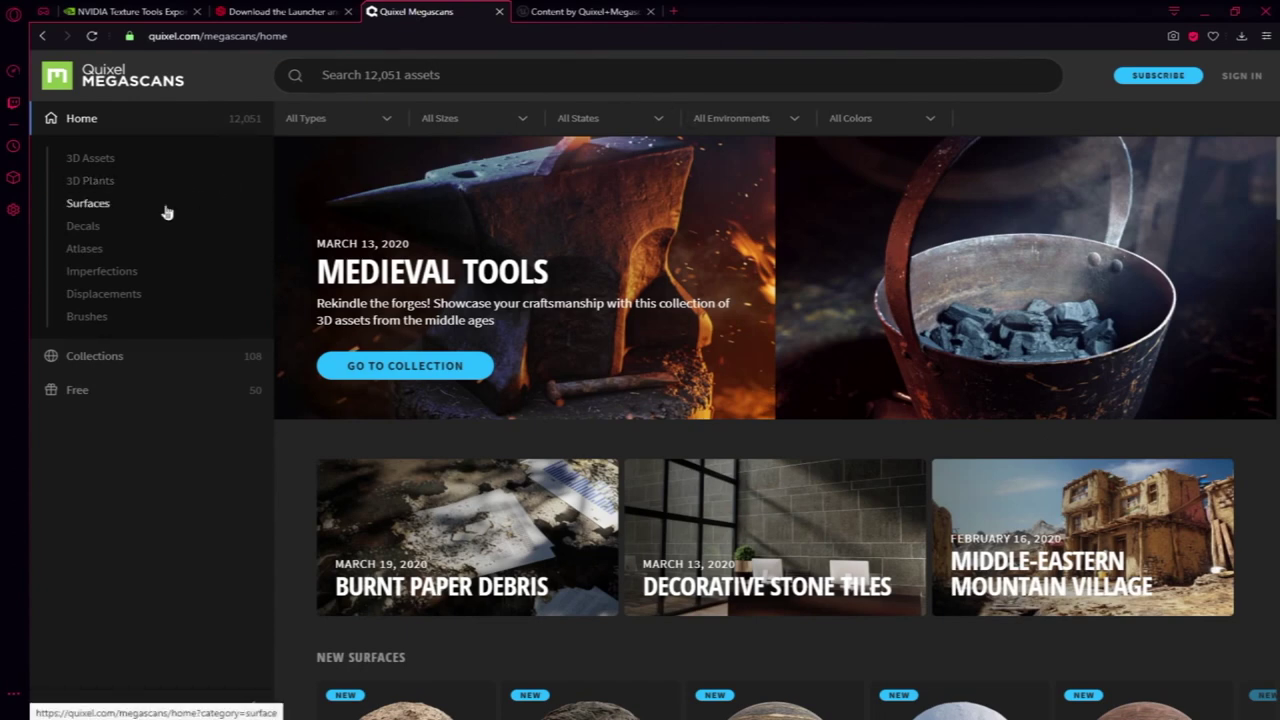
pyautogui.click(116, 206)
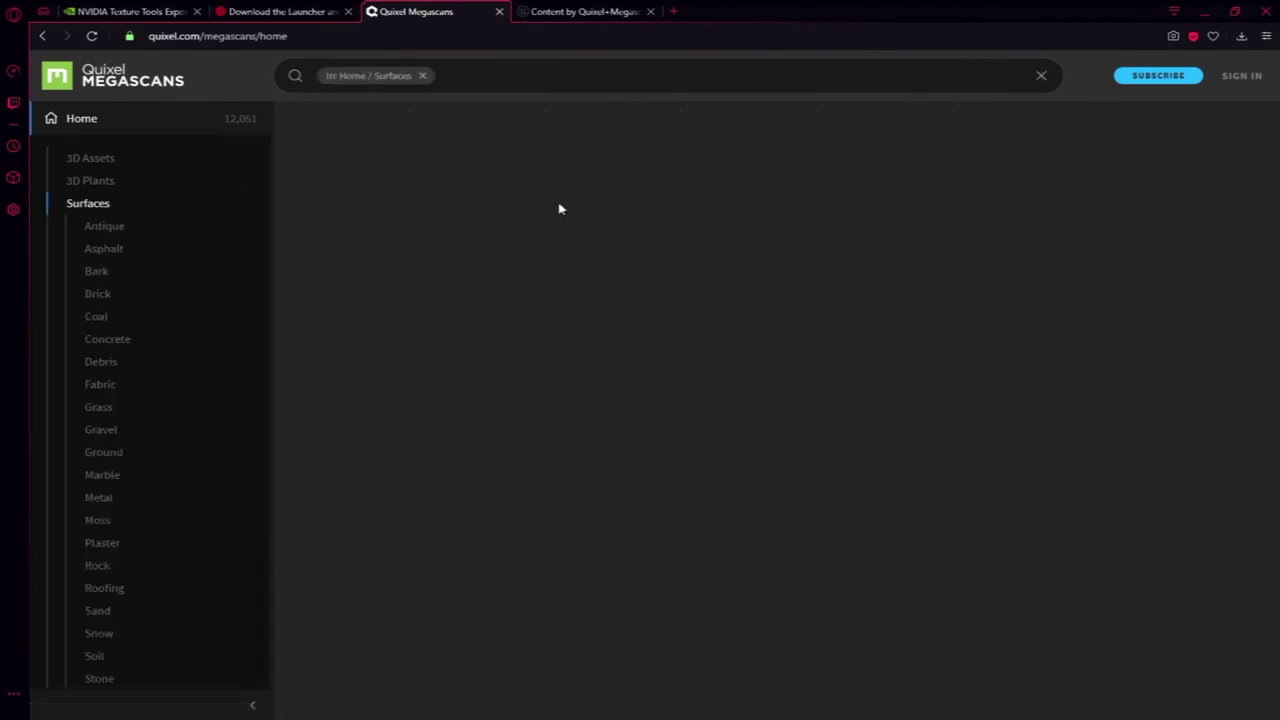
pyautogui.click(583, 12)
pyautogui.scroll(10, 1191, 283)
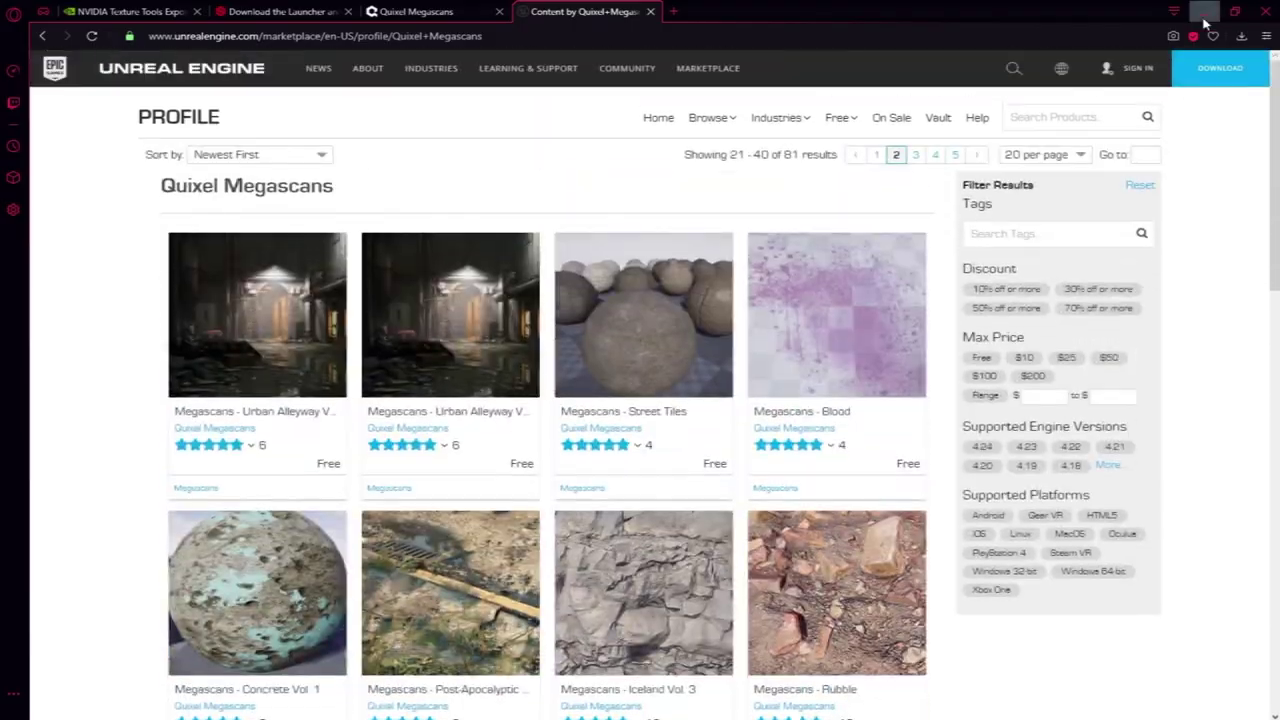
pyautogui.click(1204, 12)
# Create a new material named Gold in the Content > Materials folder and open it for editing
pyautogui.moveTo(615, 207); pyautogui.dragTo(668, 156, button='right')
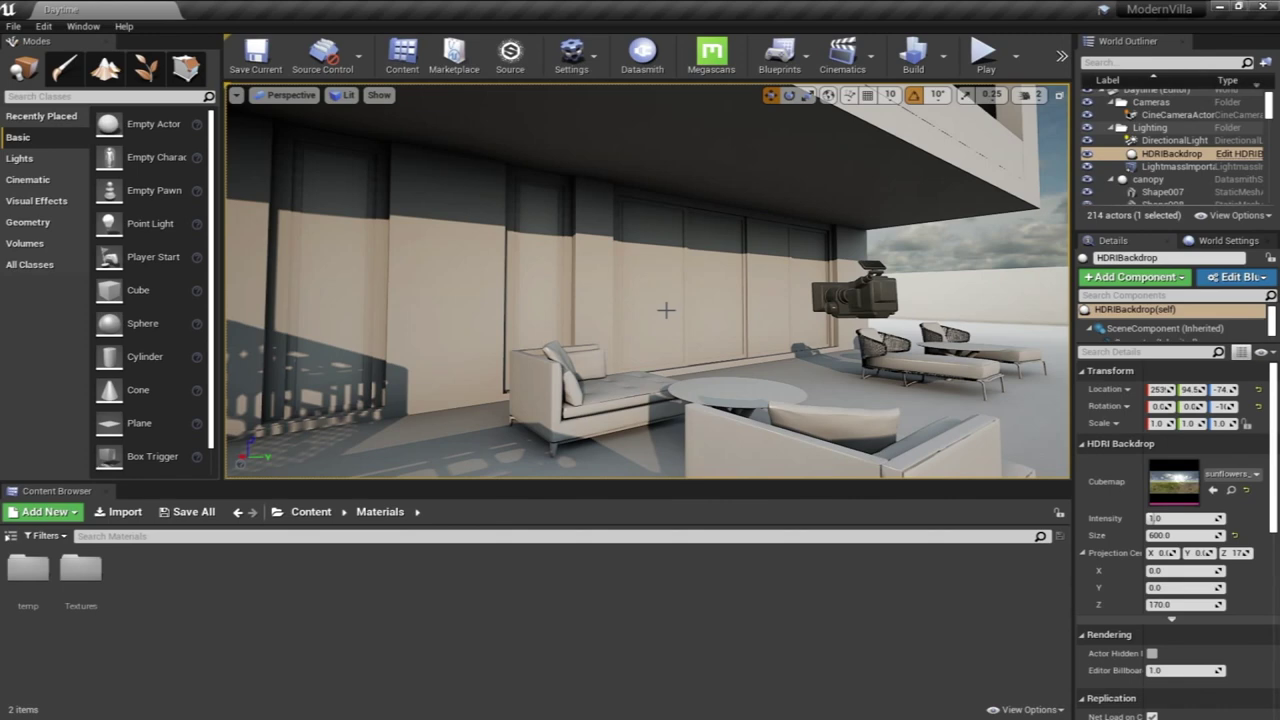
pyautogui.moveTo(697, 317)
pyautogui.mouseDown(button='right')
pyautogui.moveTo(650, 335)
pyautogui.moveTo(650, 354)
pyautogui.moveTo(711, 332)
pyautogui.moveTo(568, 332)
pyautogui.moveTo(704, 325)
pyautogui.mouseUp(button='right')
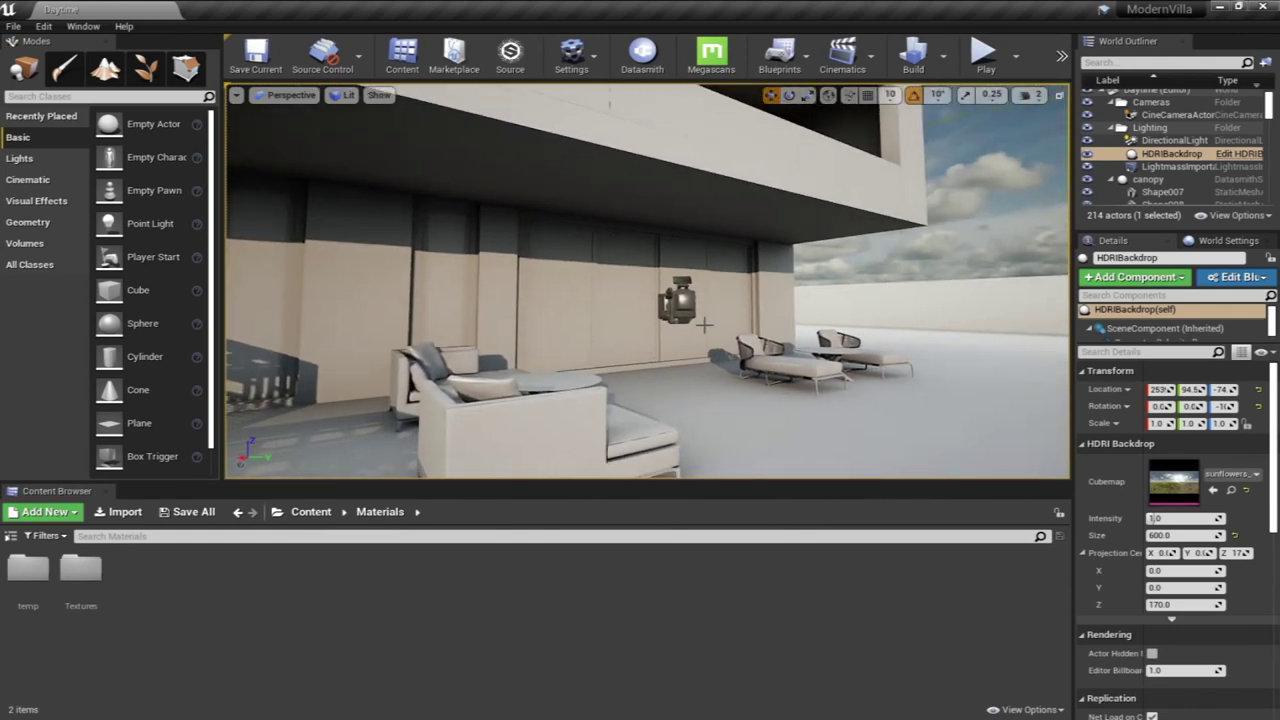
pyautogui.click(308, 512)
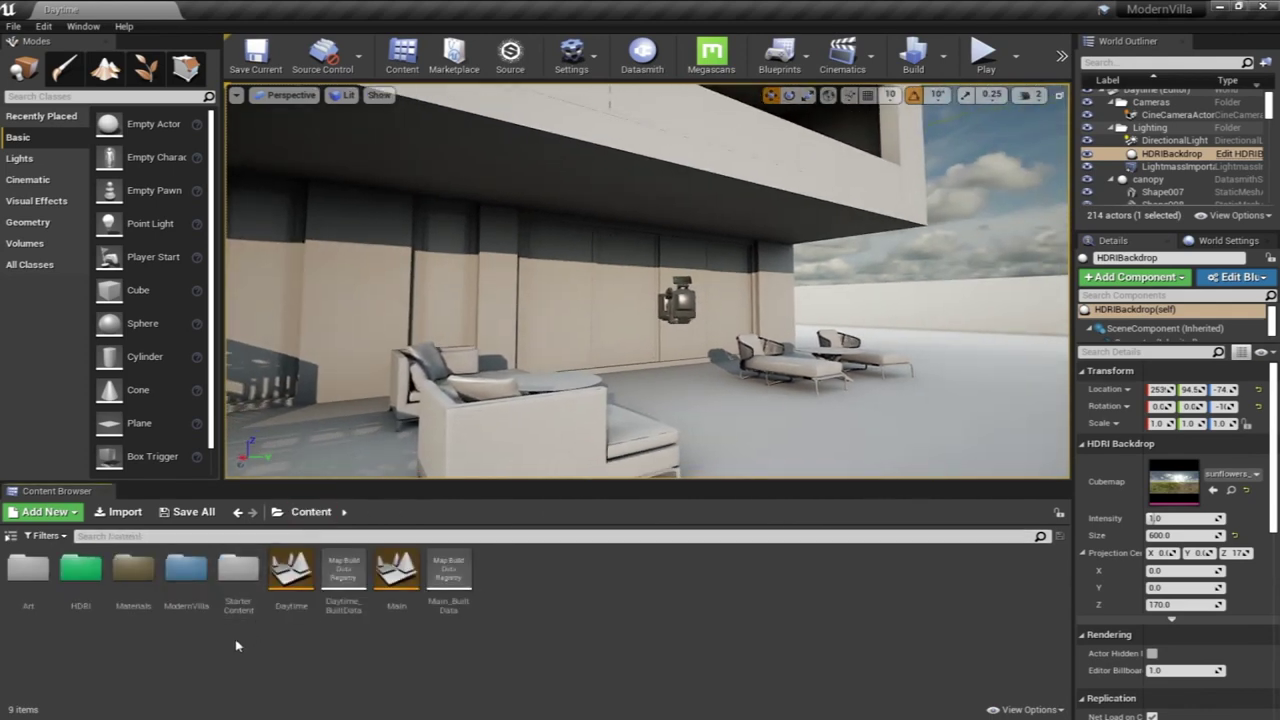
pyautogui.doubleClick(142, 575)
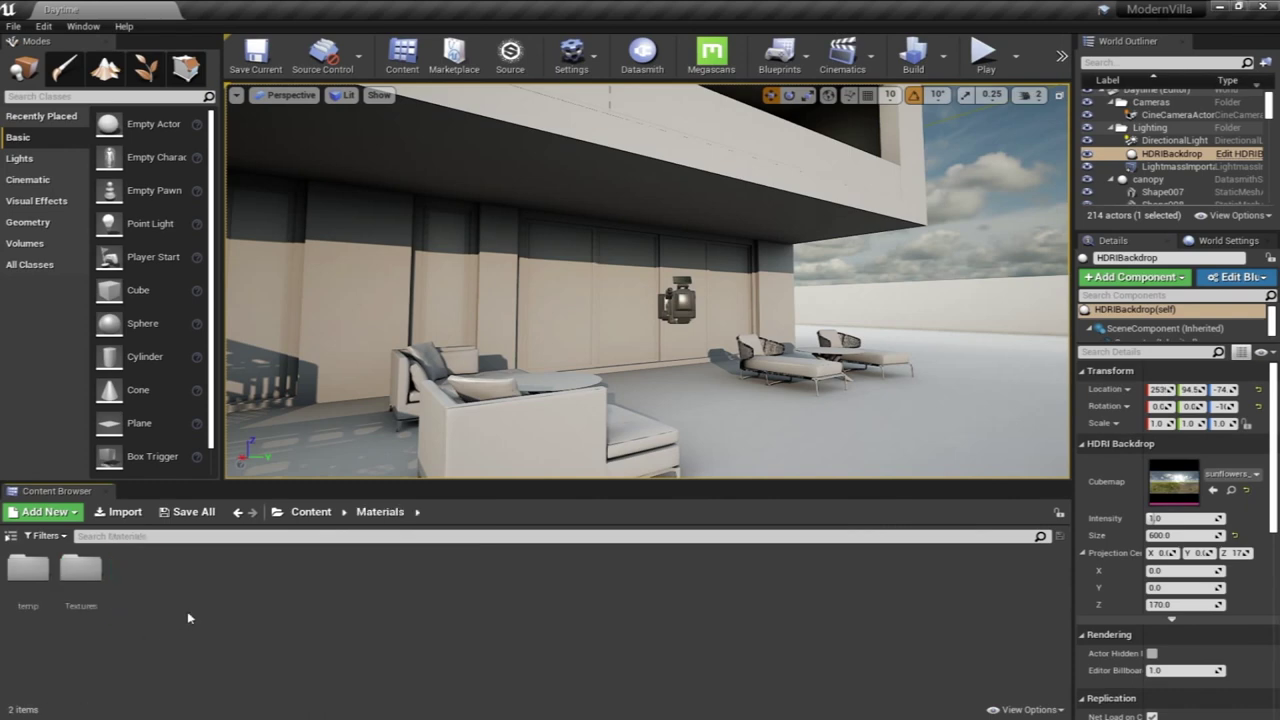
pyautogui.rightClick(292, 624)
pyautogui.click(368, 337)
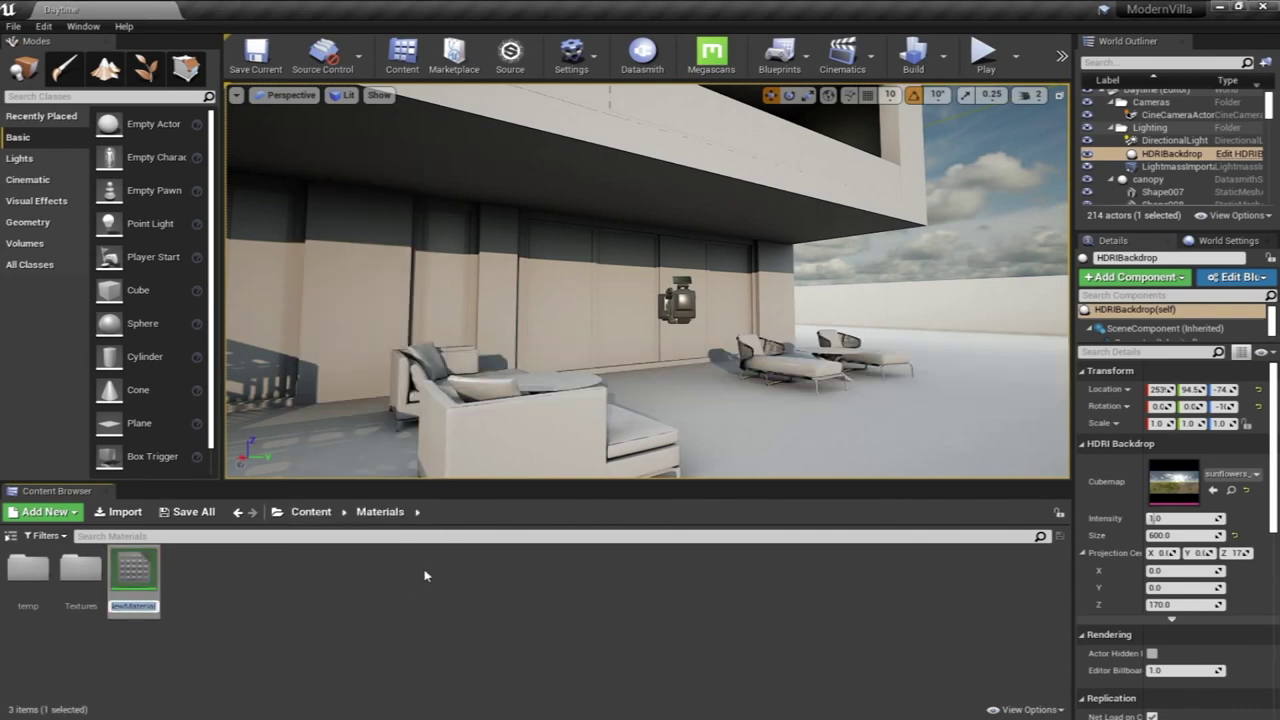
pyautogui.write('Gold')
pyautogui.press('Return')
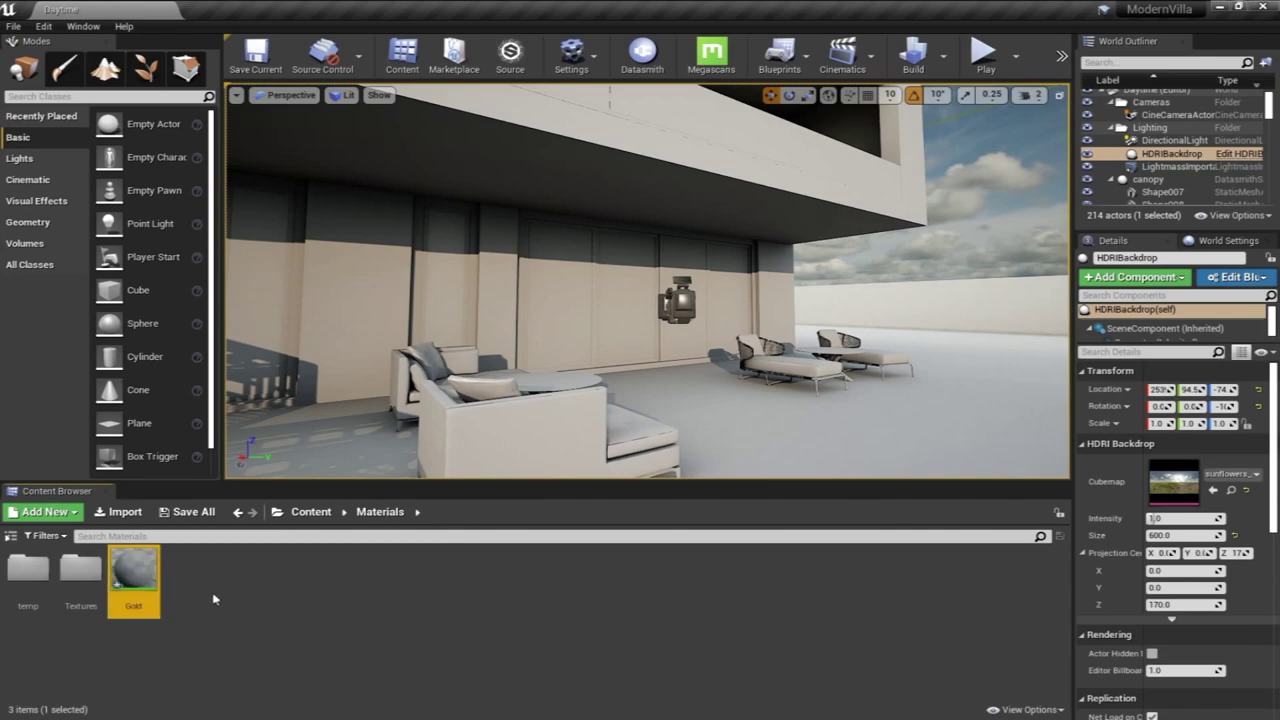
pyautogui.doubleClick(137, 579)
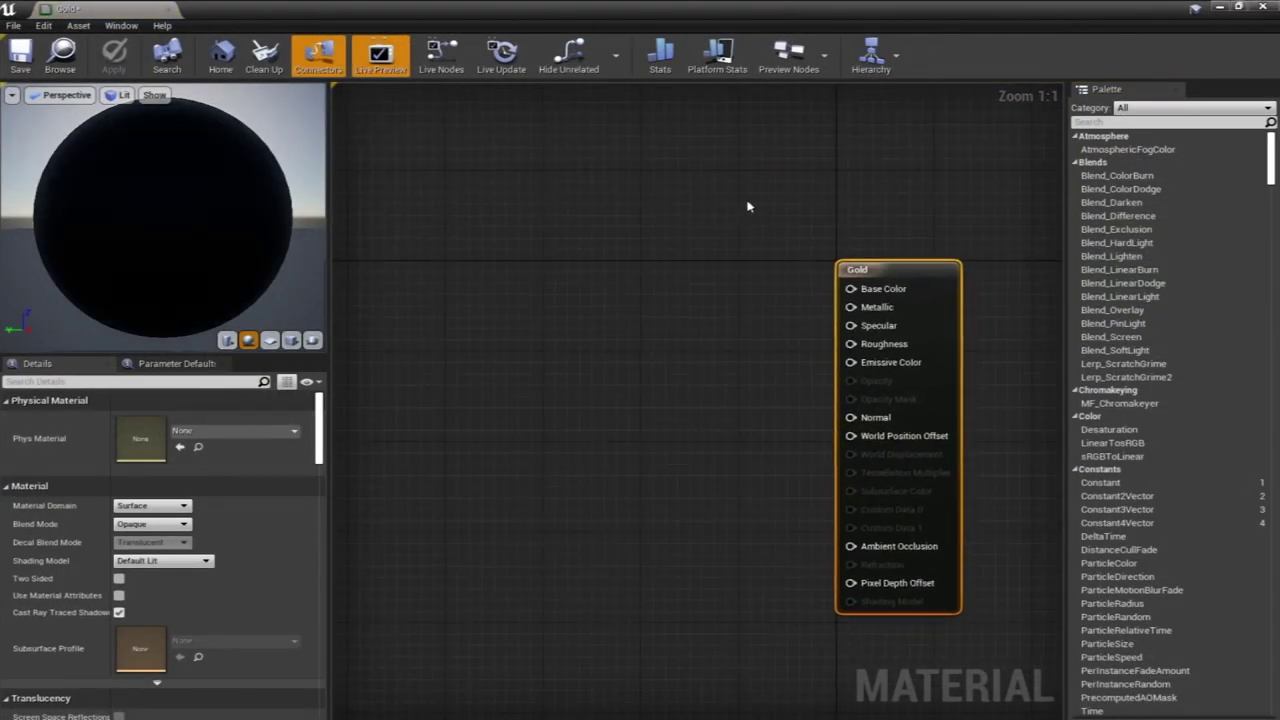
# Examine the Gold material's editor: the main node's inputs, the preview sphere, the details and the node palette
pyautogui.scroll(-2, 680, 200)
pyautogui.scroll(-1, 600, 190)
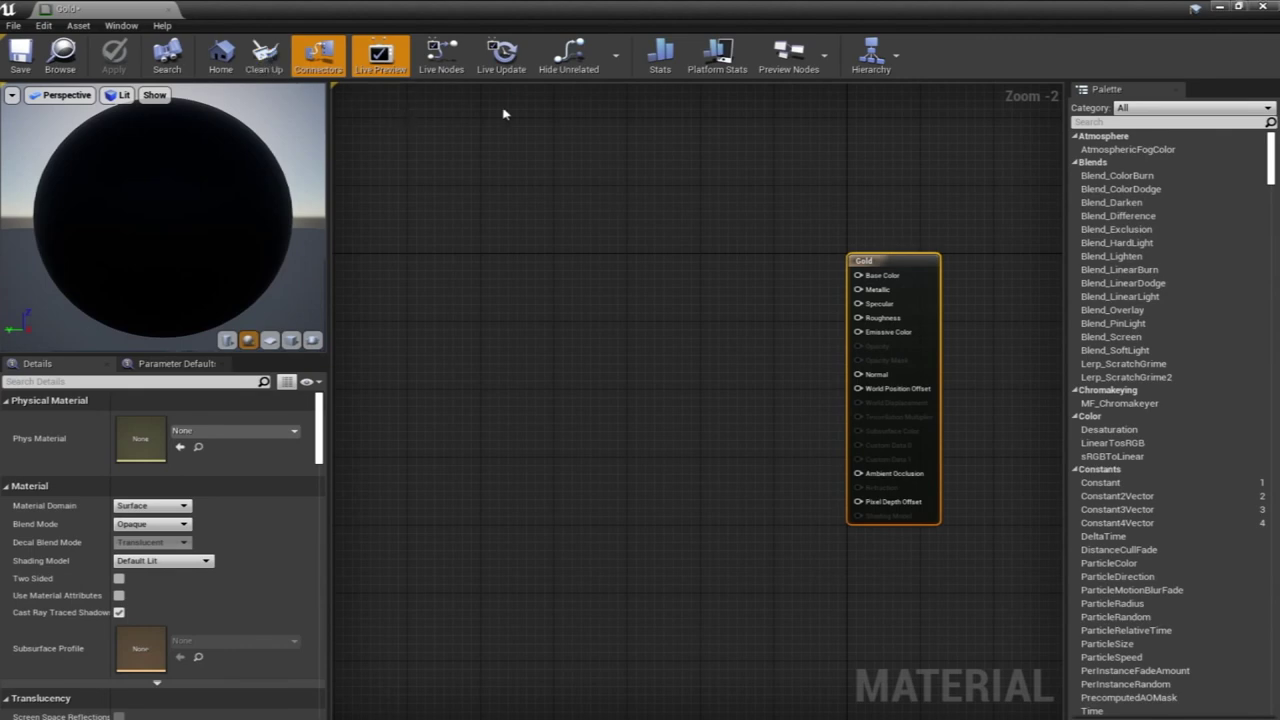
pyautogui.moveTo(561, 217); pyautogui.dragTo(632, 194, button='right')
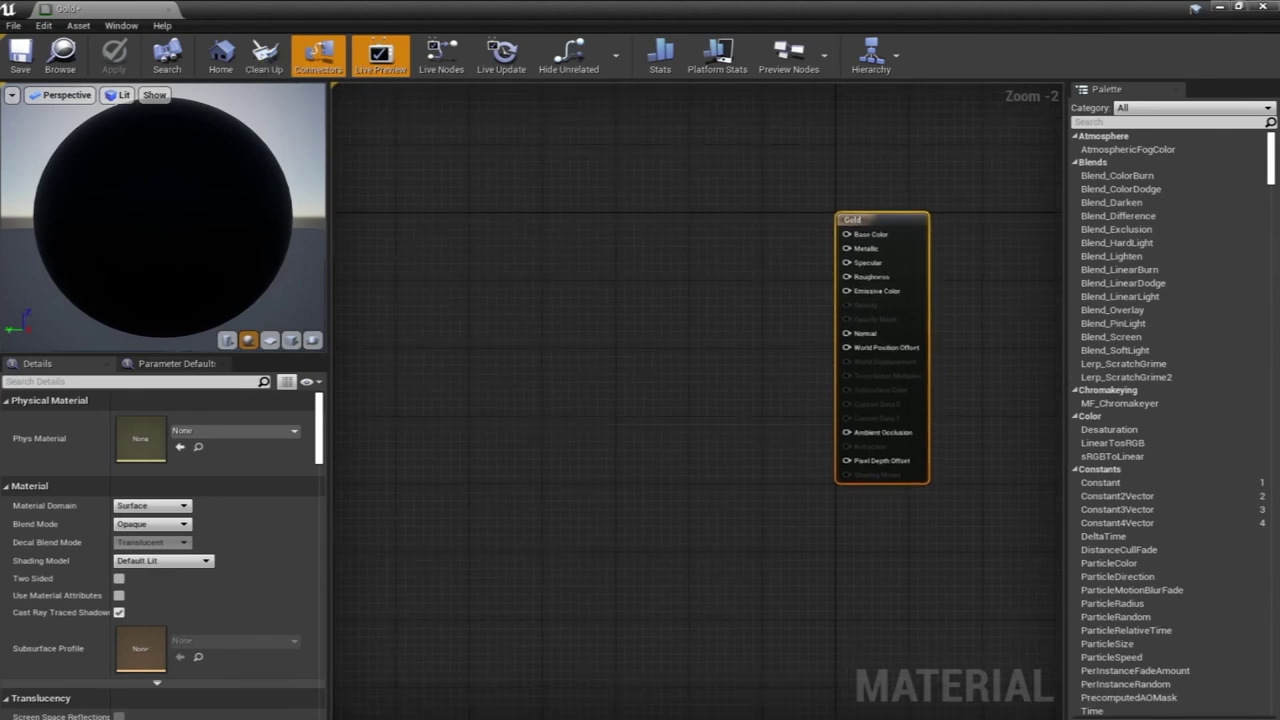
pyautogui.moveTo(605, 262); pyautogui.dragTo(695, 261, button='right')
pyautogui.scroll(-2, 677, 249)
pyautogui.scroll(2, 659, 254)
pyautogui.moveTo(768, 246); pyautogui.dragTo(728, 228, button='right')
pyautogui.moveTo(152, 221); pyautogui.dragTo(280, 228)
pyautogui.moveTo(74, 171); pyautogui.dragTo(112, 192)
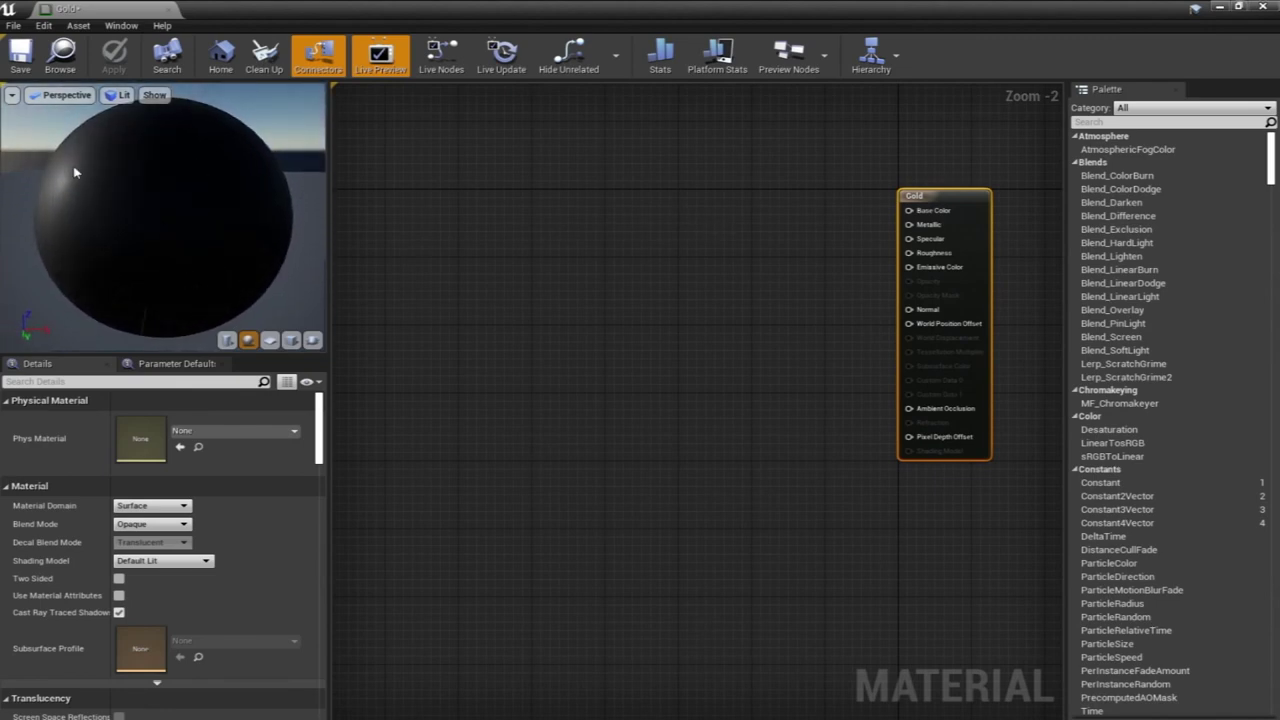
pyautogui.moveTo(136, 199); pyautogui.dragTo(158, 182)
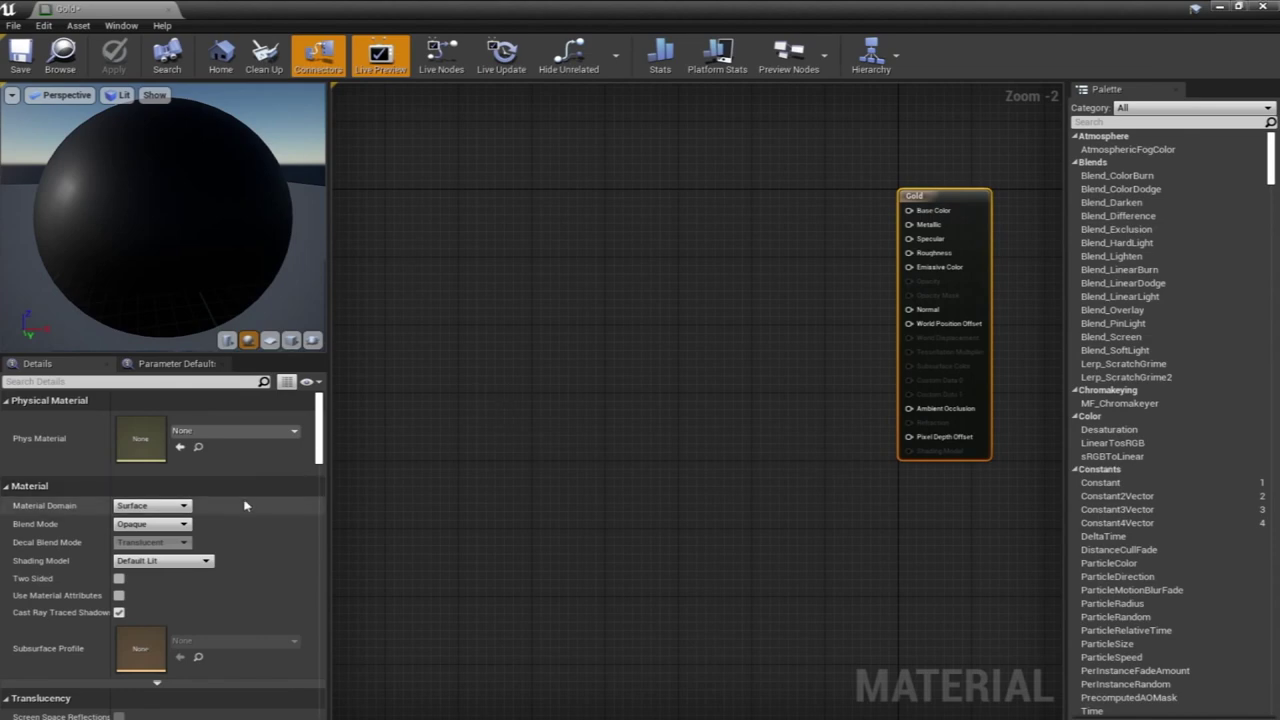
pyautogui.moveTo(614, 283); pyautogui.dragTo(480, 300, button='right')
pyautogui.moveTo(572, 285); pyautogui.dragTo(610, 255, button='right')
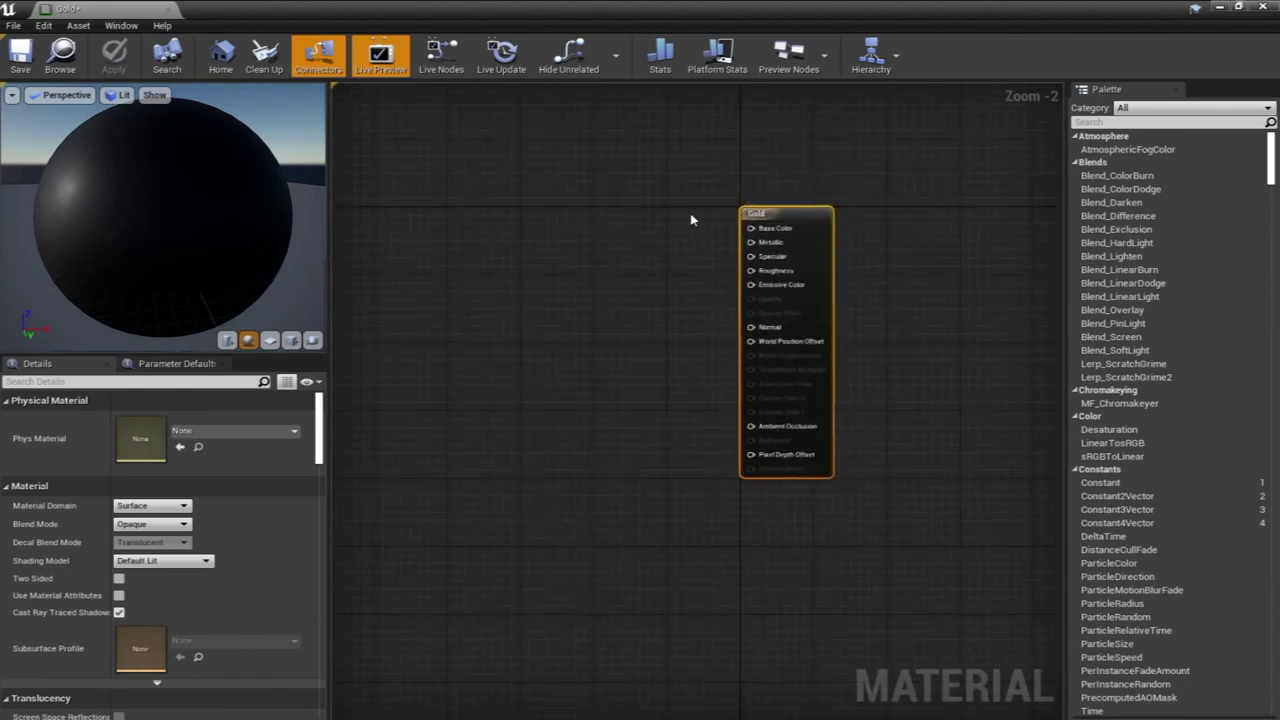
pyautogui.moveTo(657, 226); pyautogui.dragTo(718, 265, button='right')
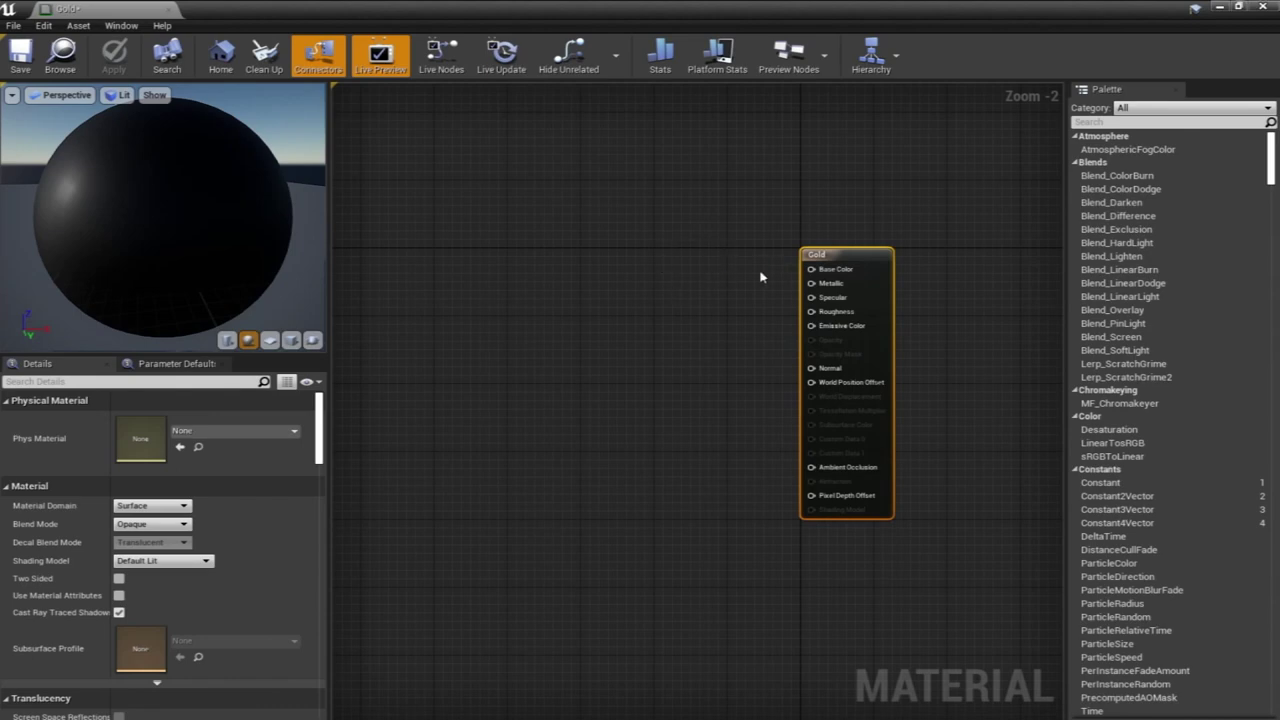
pyautogui.moveTo(591, 257); pyautogui.dragTo(630, 254, button='right')
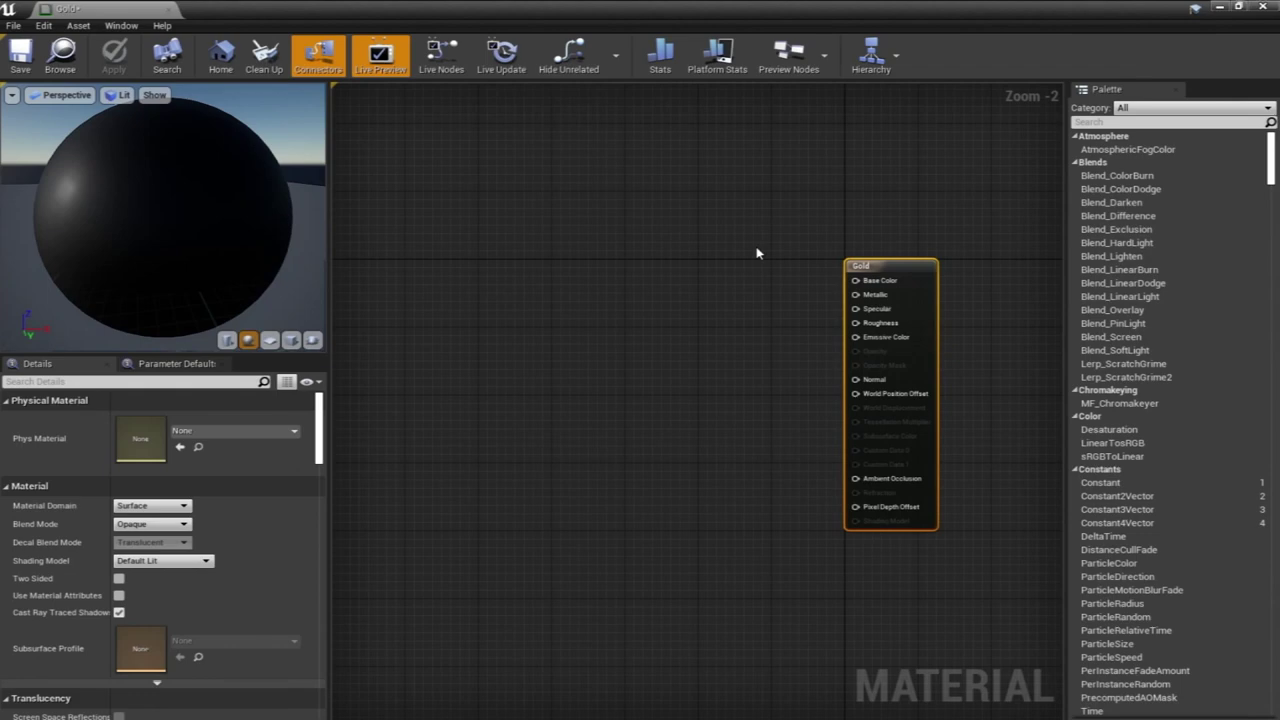
pyautogui.moveTo(811, 266); pyautogui.dragTo(758, 260, button='right')
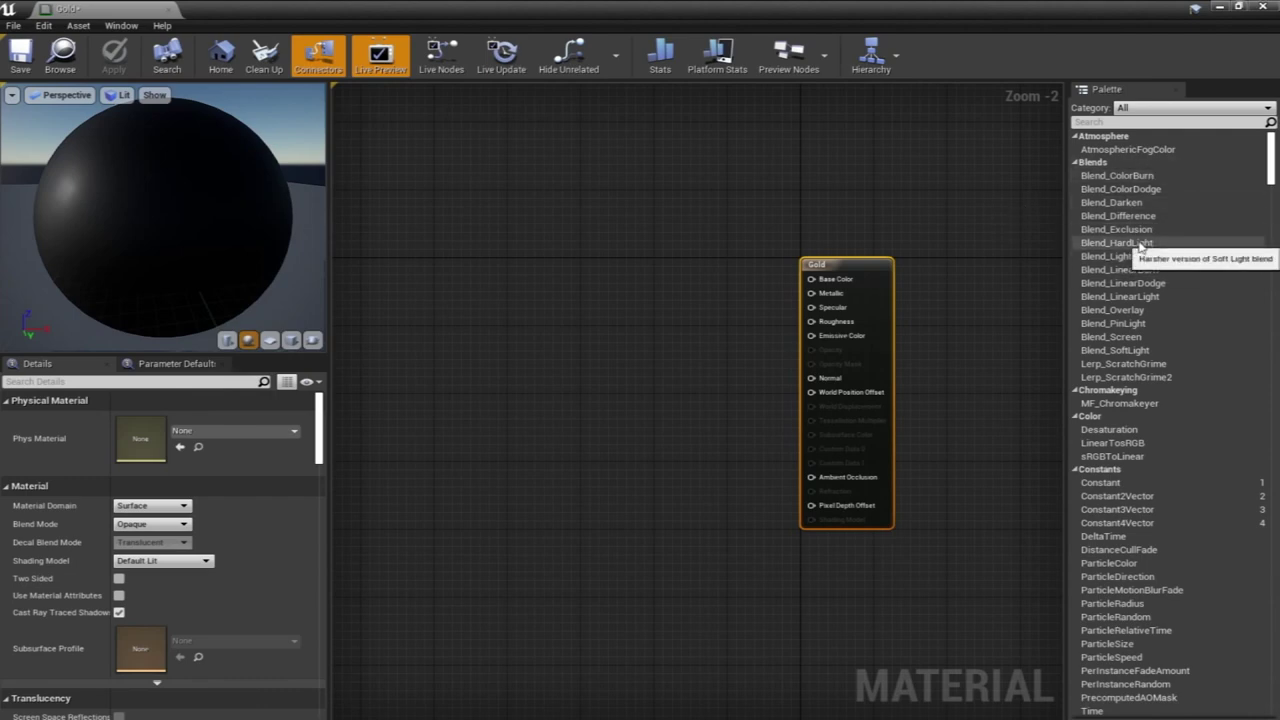
pyautogui.click(623, 212)
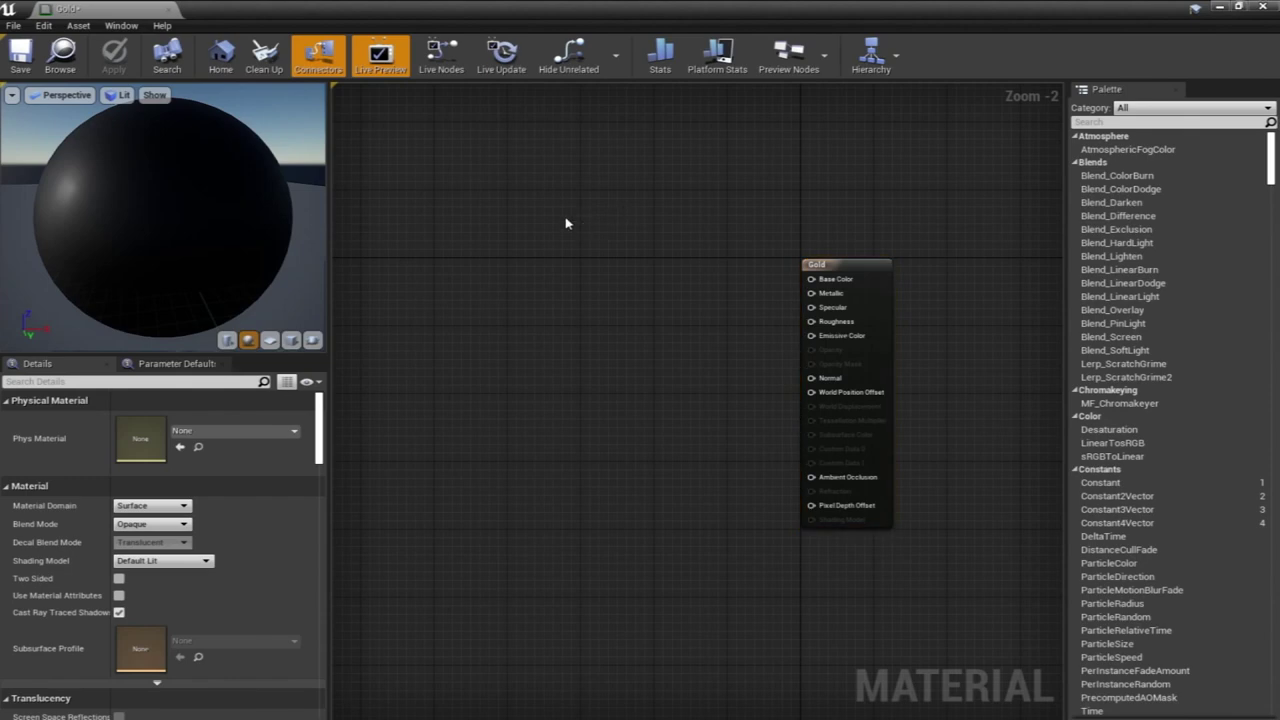
pyautogui.moveTo(634, 238); pyautogui.dragTo(546, 187, button='right')
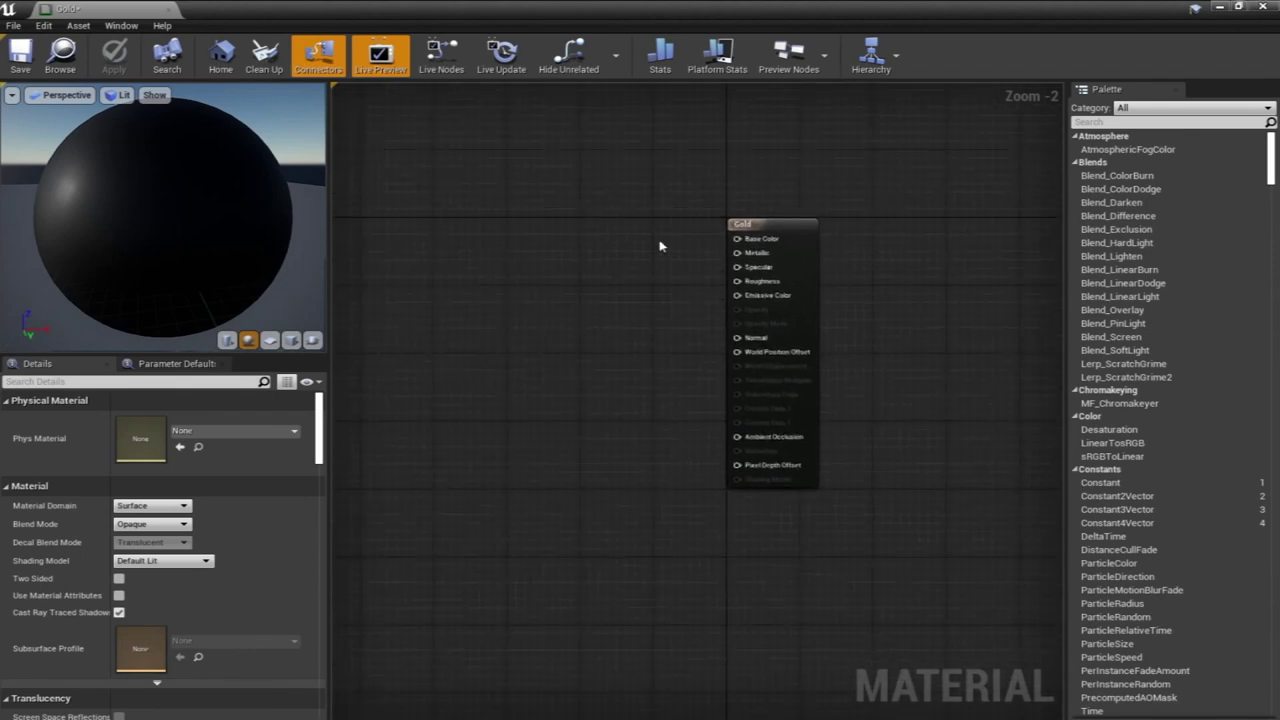
pyautogui.scroll(2, 703, 260)
pyautogui.click(799, 212)
pyautogui.moveTo(645, 250); pyautogui.dragTo(783, 300, button='right')
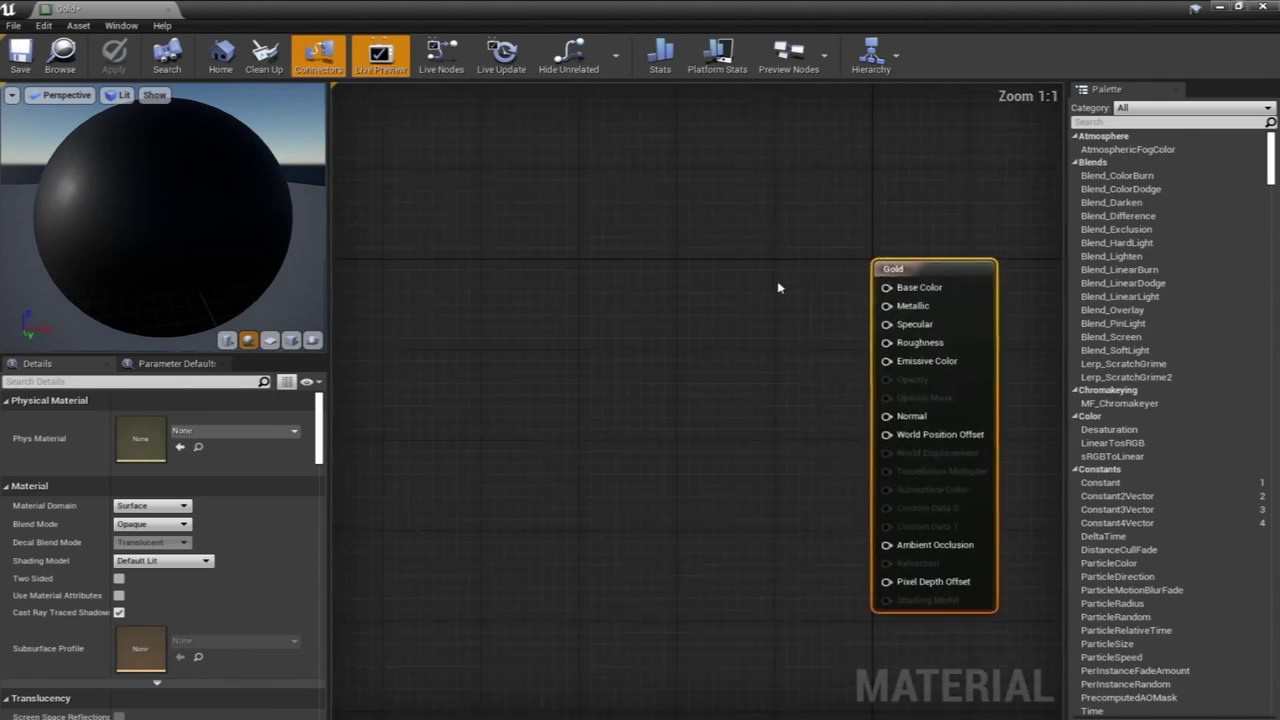
# Add a Constant3Vector node to the graph, ahead of the Gold material node
pyautogui.rightClick(575, 187)
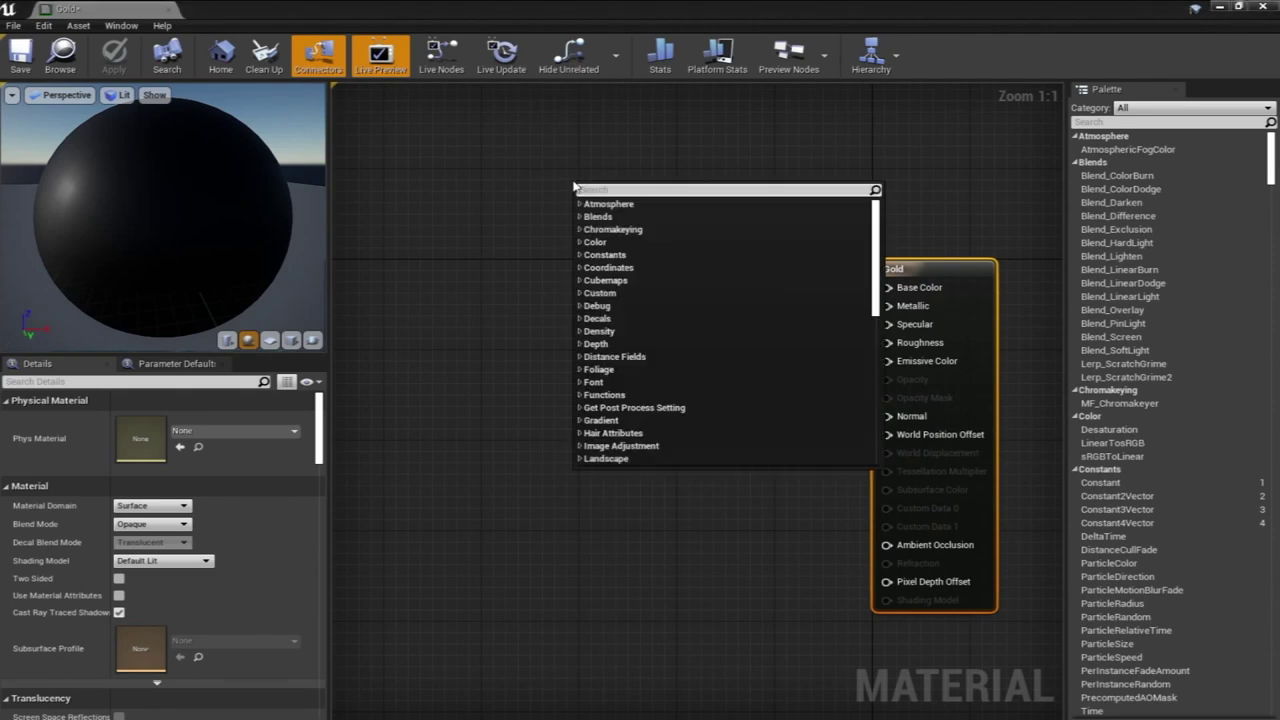
pyautogui.write('constan')
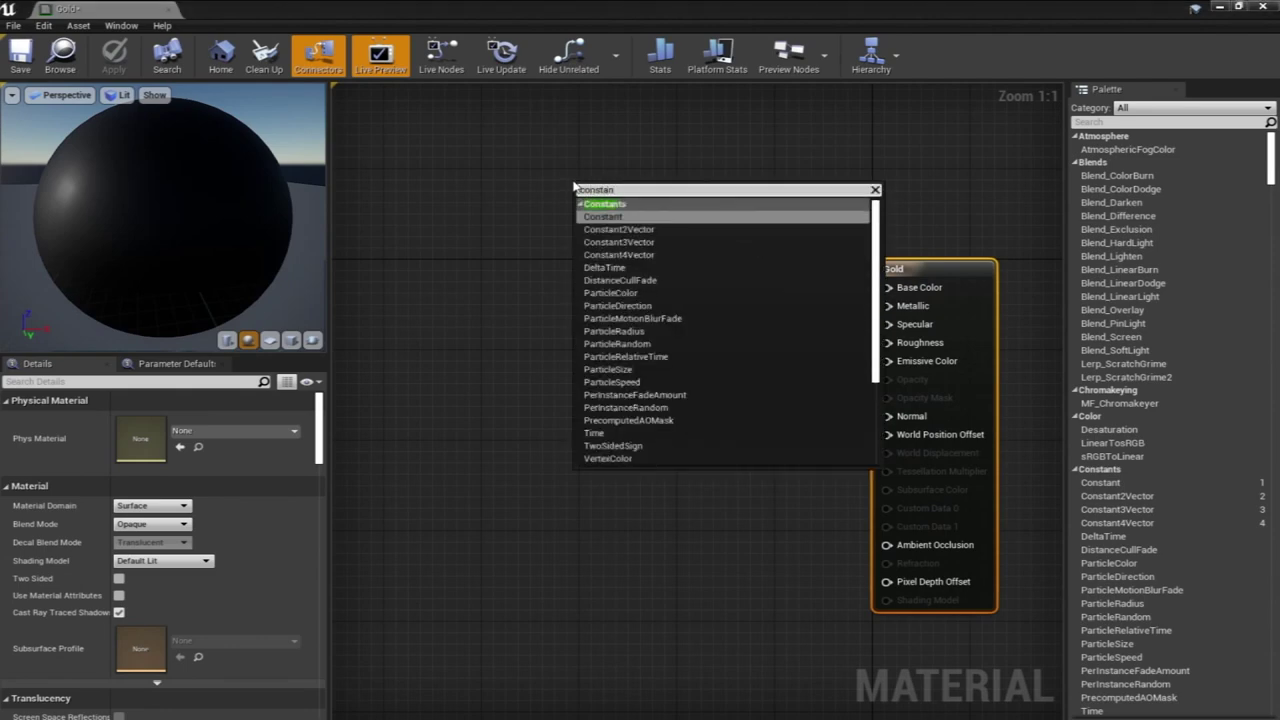
pyautogui.press('Down')
pyautogui.press('Down')
pyautogui.press('Return')
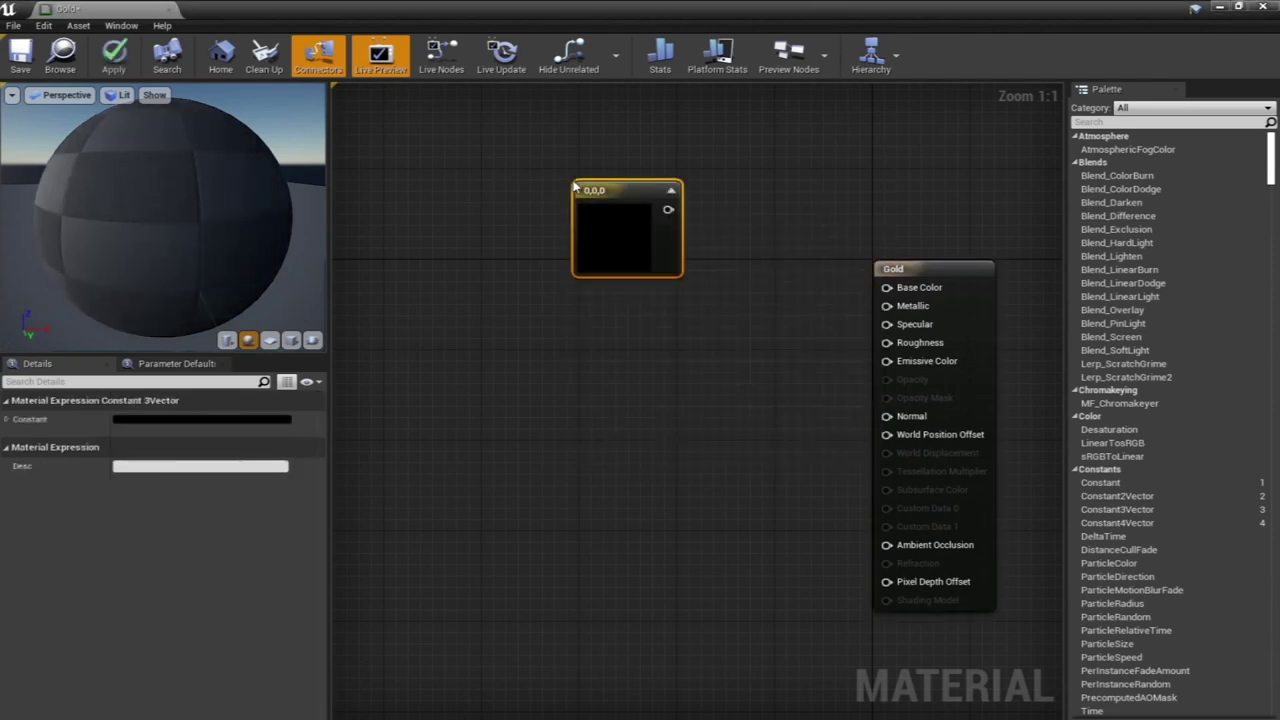
pyautogui.moveTo(634, 188); pyautogui.dragTo(628, 199)
# Pick a golden hue of about 49.9 with saturation 0.643 for the Constant3Vector and connect its output to Base Color
pyautogui.doubleClick(622, 258)
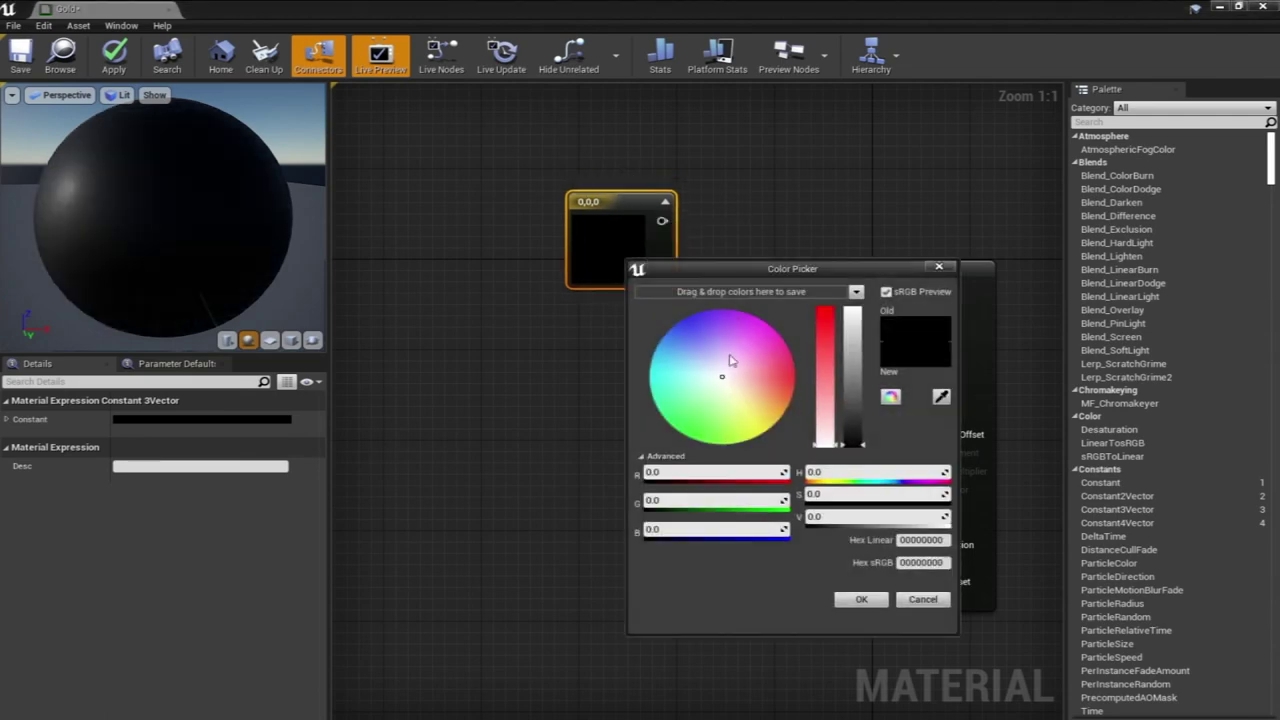
pyautogui.moveTo(738, 400); pyautogui.dragTo(753, 410)
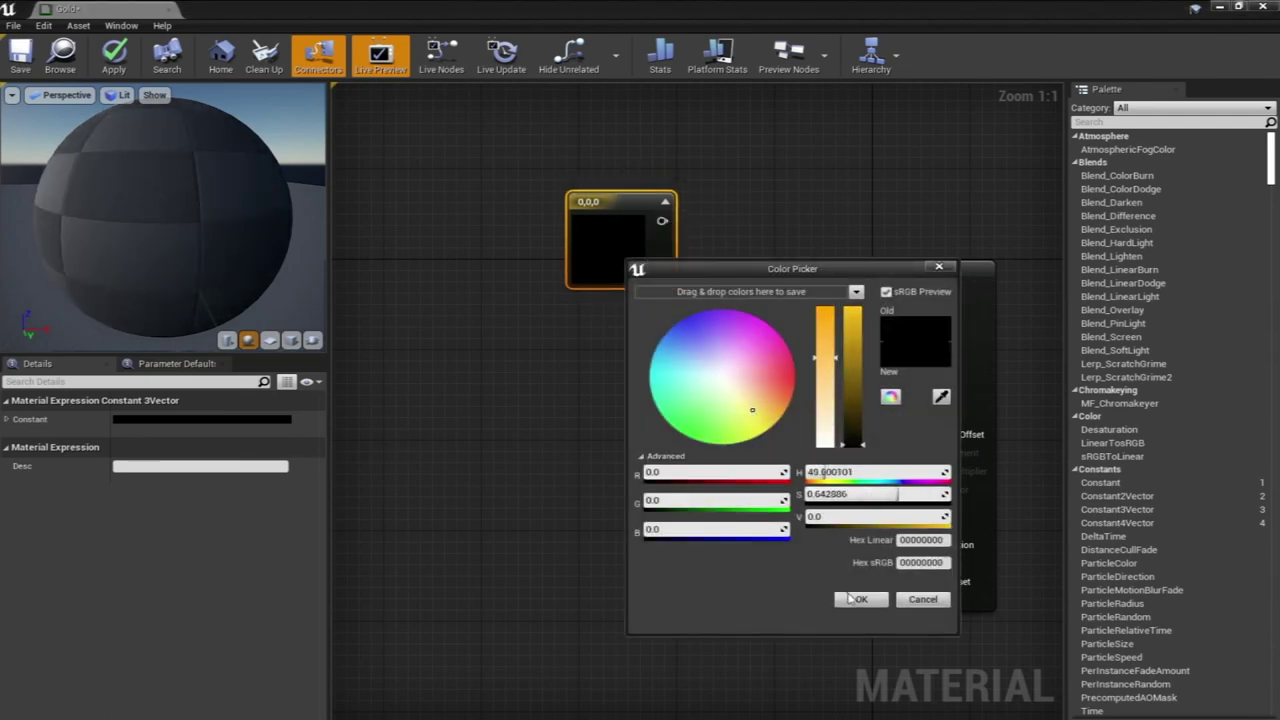
pyautogui.click(858, 598)
pyautogui.moveTo(662, 221); pyautogui.dragTo(980, 246)
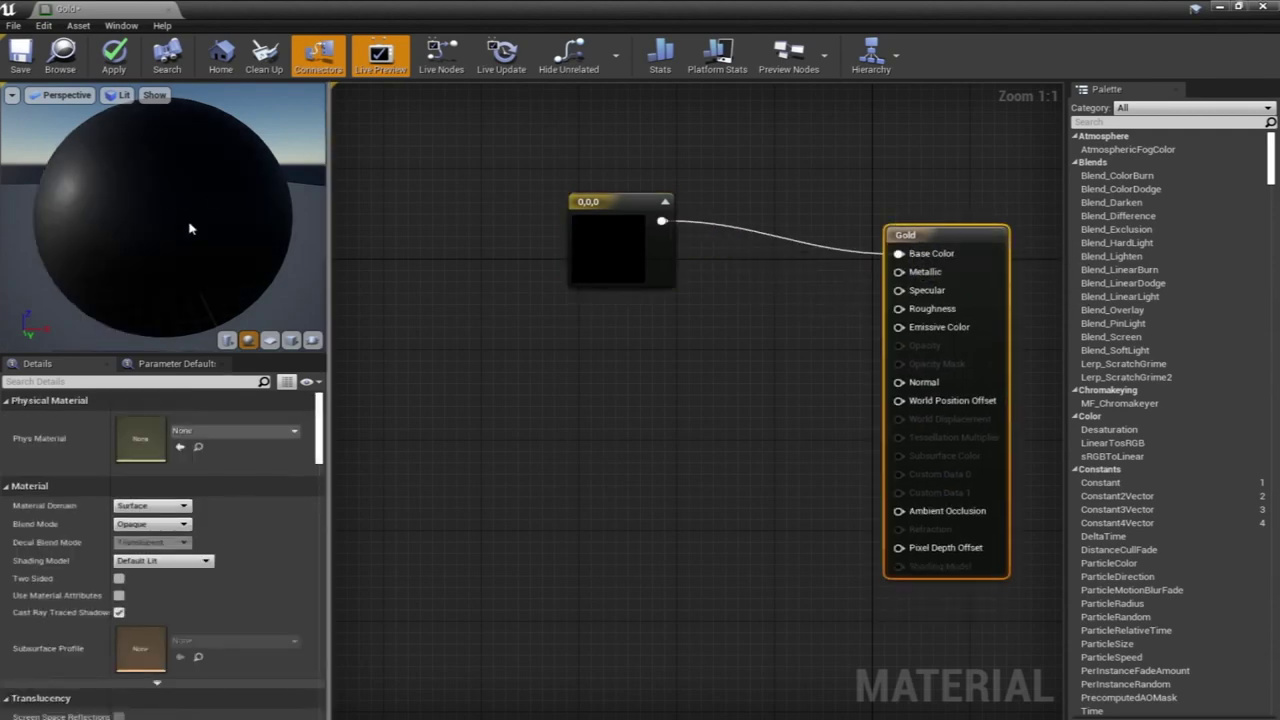
# Set the Constant3Vector colour to a bright light yellow with RGB about 0.948, 0.879, 0.298
pyautogui.click(623, 234)
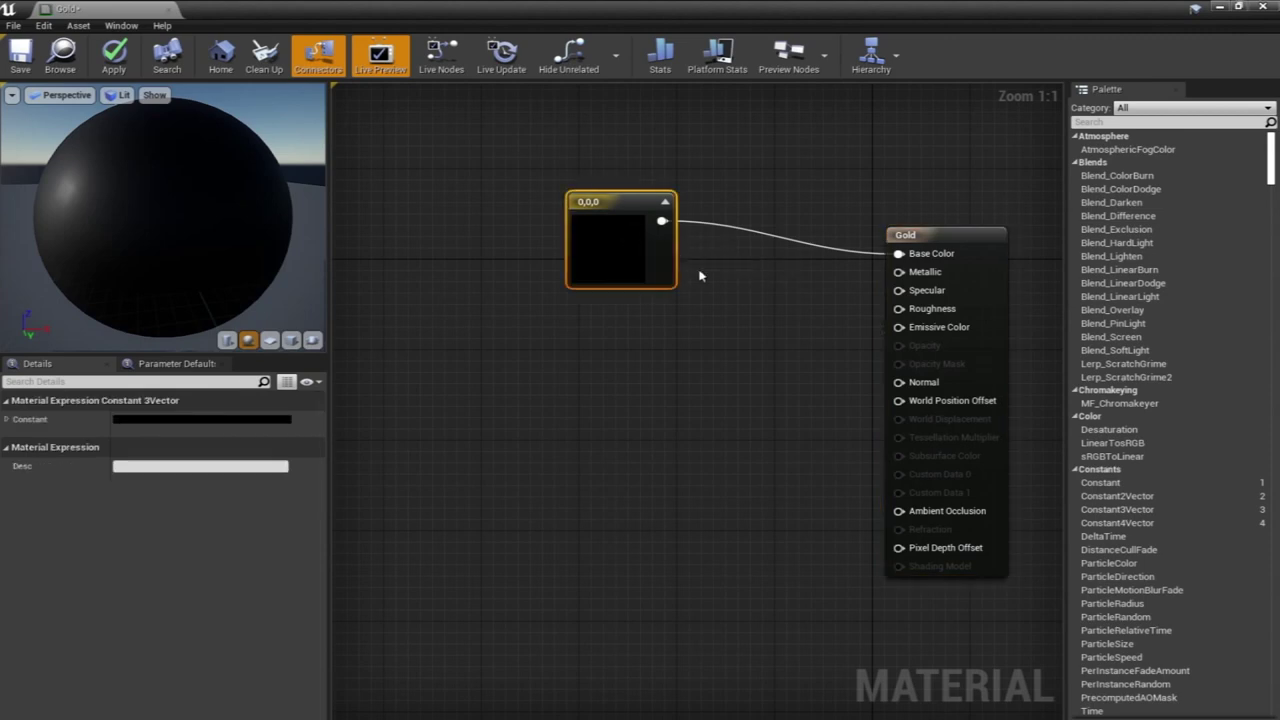
pyautogui.doubleClick(617, 263)
pyautogui.click(720, 406)
pyautogui.click(720, 418)
pyautogui.click(728, 425)
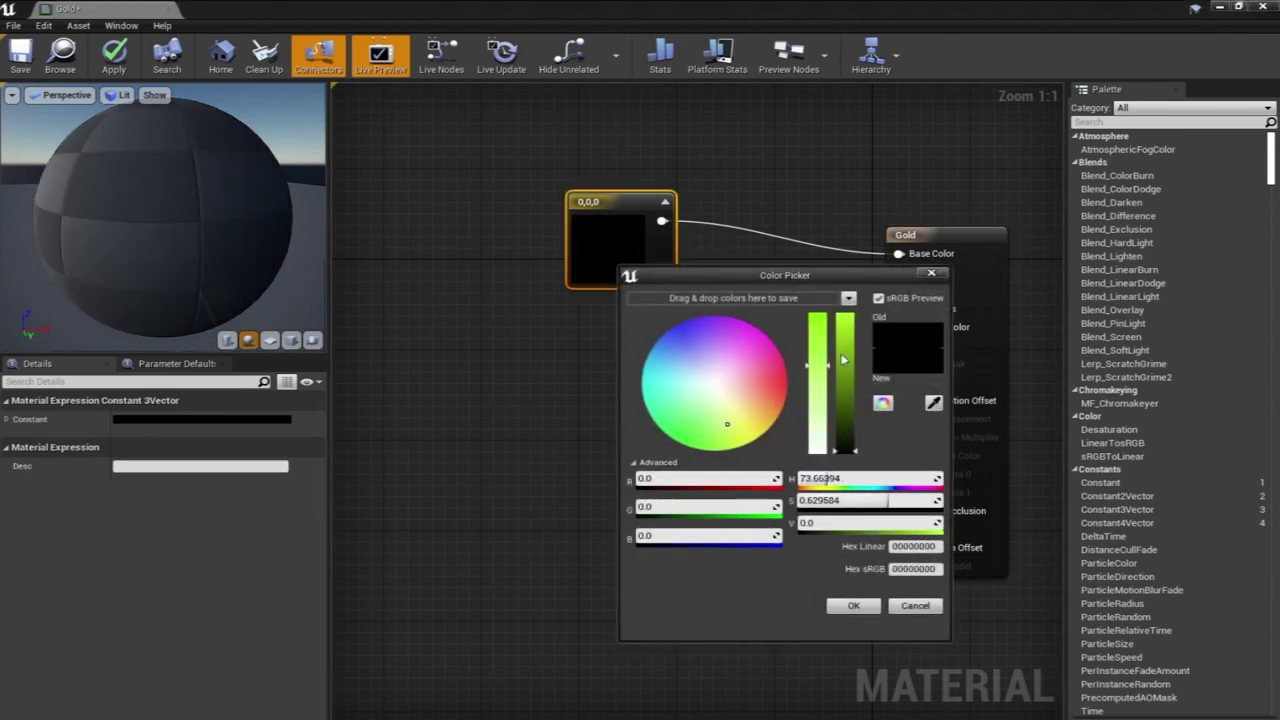
pyautogui.moveTo(843, 360); pyautogui.dragTo(845, 321)
pyautogui.moveTo(741, 424); pyautogui.dragTo(744, 421)
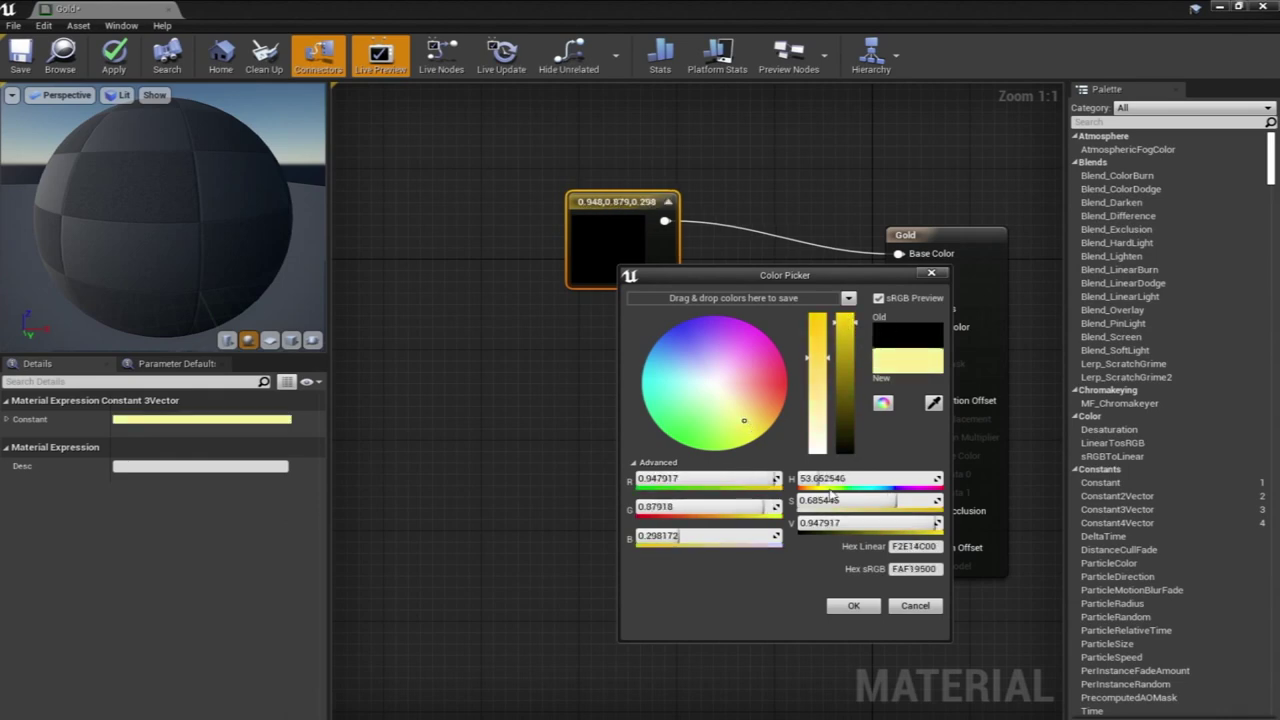
pyautogui.click(858, 606)
pyautogui.click(672, 394)
# Inspect the yellow material on the preview sphere and delete the Constant3Vector node
pyautogui.moveTo(621, 205); pyautogui.dragTo(585, 227)
pyautogui.moveTo(210, 194)
pyautogui.mouseDown()
pyautogui.moveTo(190, 202)
pyautogui.moveTo(212, 220)
pyautogui.mouseUp()
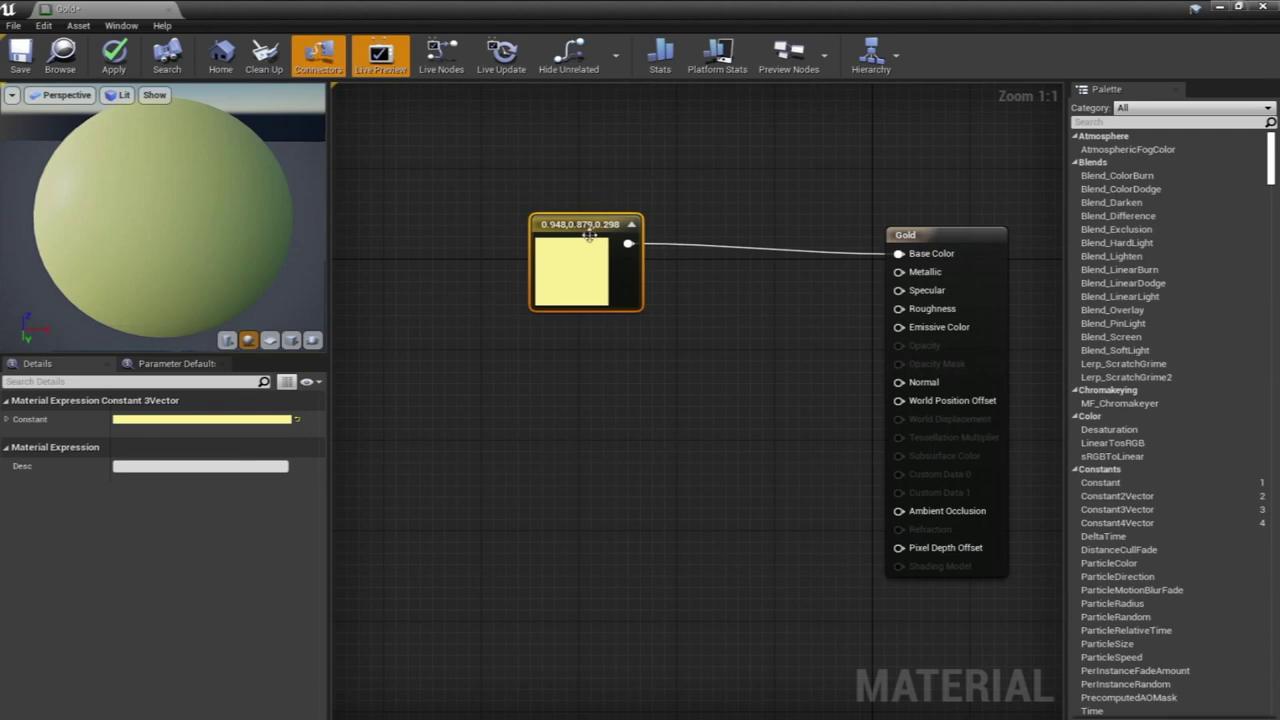
pyautogui.press('Delete')
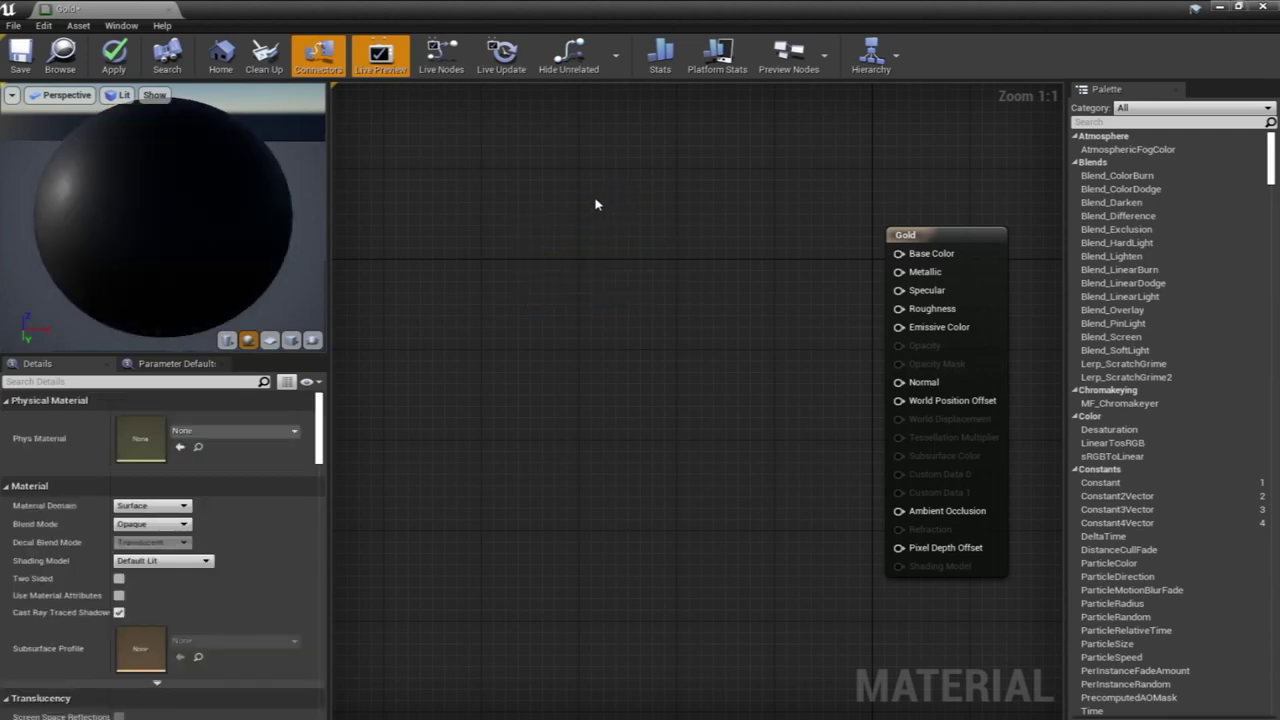
# Add a Constant3Vector node, connect it to Base Color and set its colour to dark gold, RGB about 0.229, 0.193, 0.0191
pyautogui.click(596, 205)
pyautogui.moveTo(646, 218); pyautogui.dragTo(900, 253)
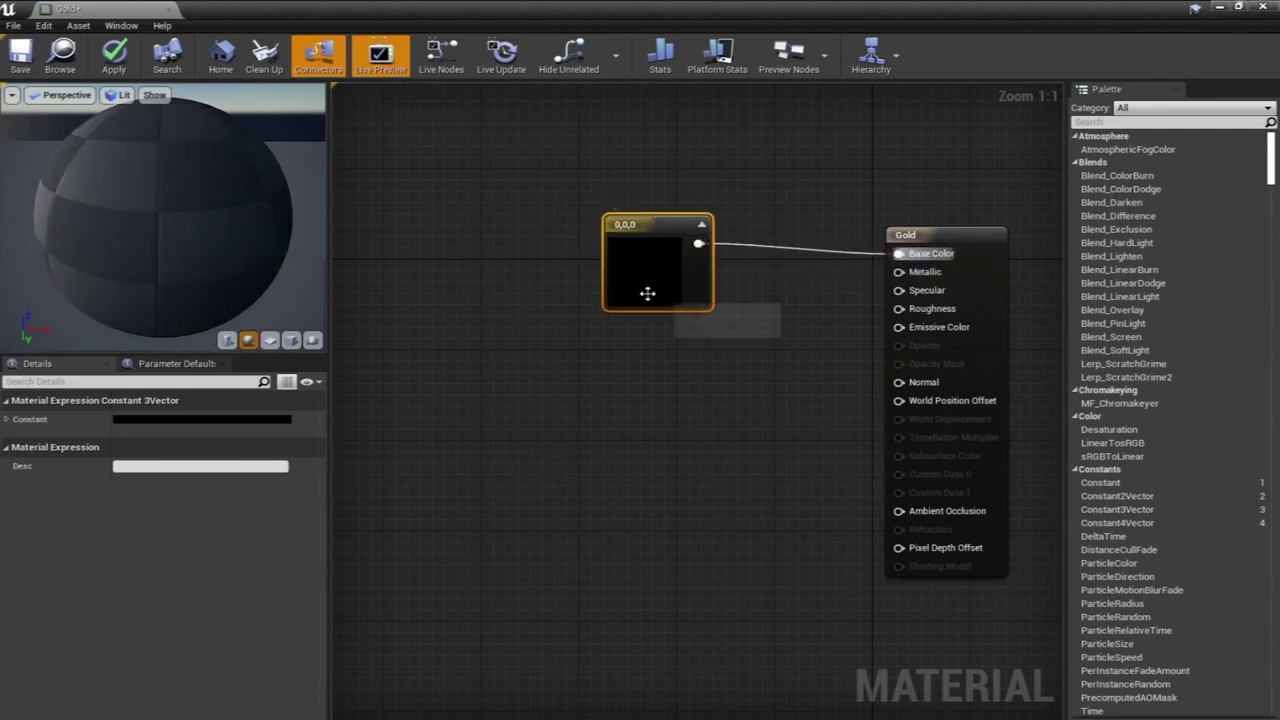
pyautogui.doubleClick(650, 290)
pyautogui.moveTo(757, 446); pyautogui.dragTo(771, 445)
pyautogui.click(848, 355)
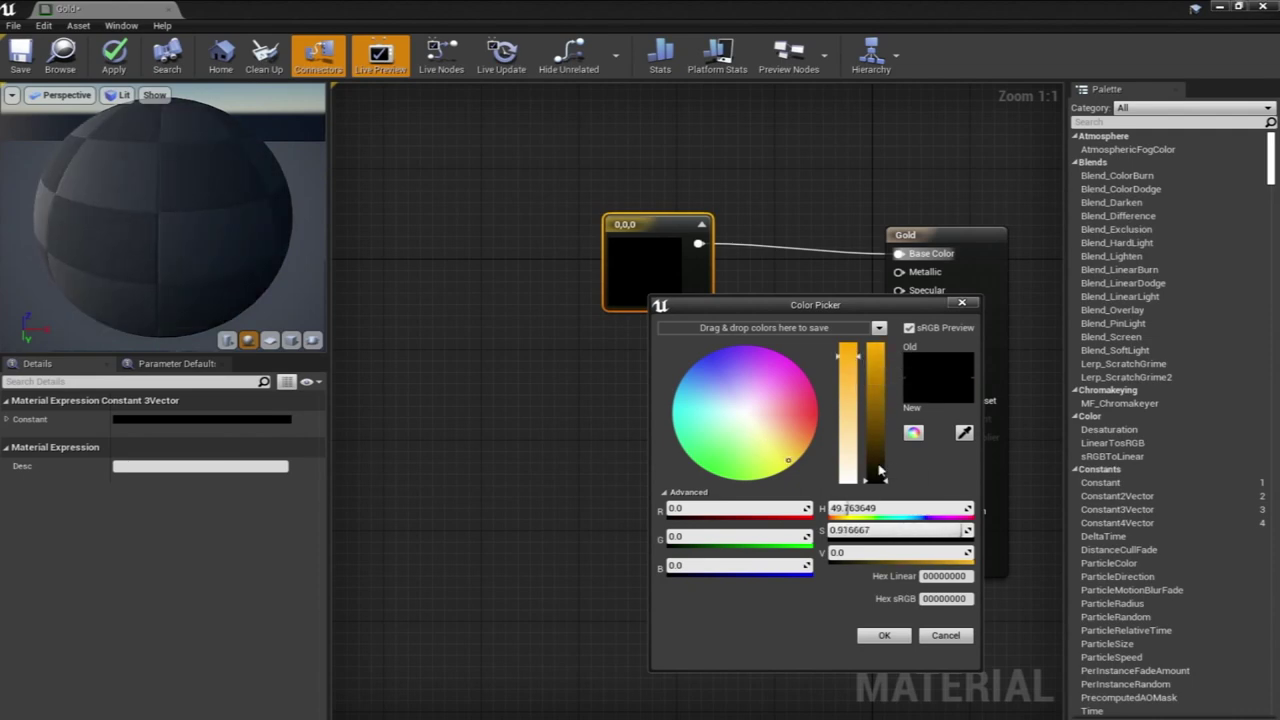
pyautogui.click(878, 466)
pyautogui.click(884, 635)
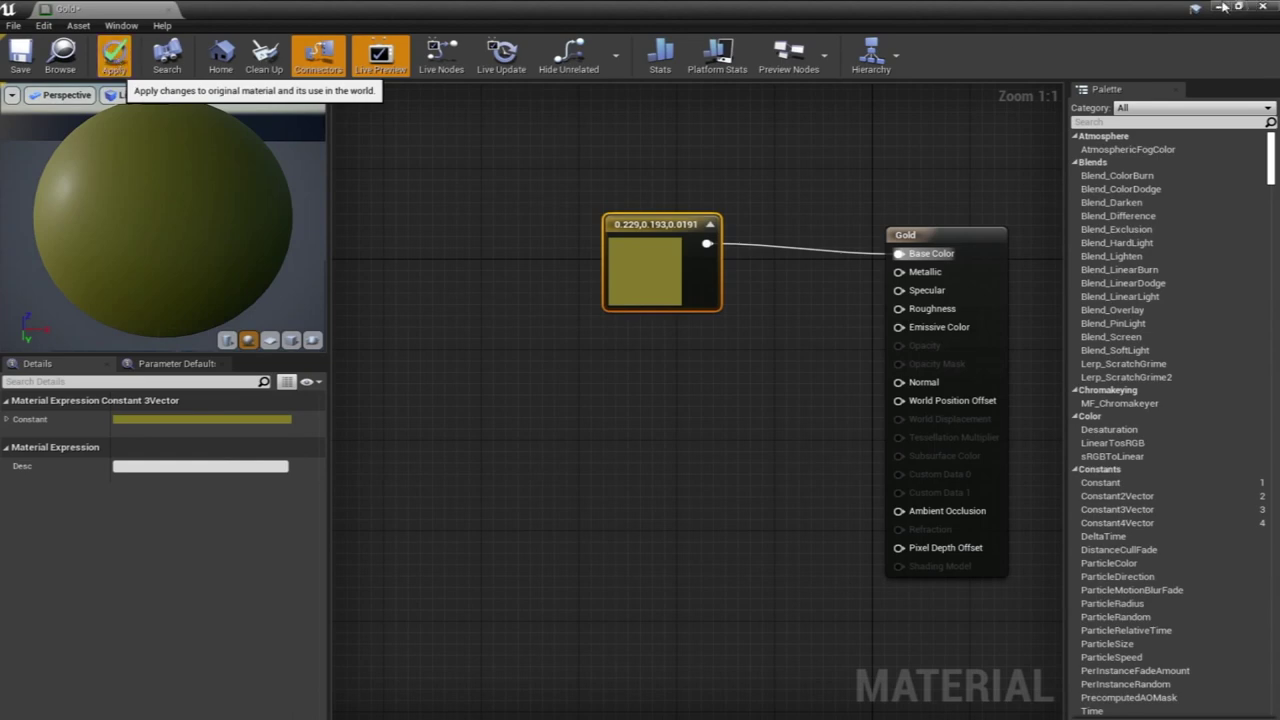
# Apply the material changes and assign the Gold material to the round table top in the level
pyautogui.click(114, 56)
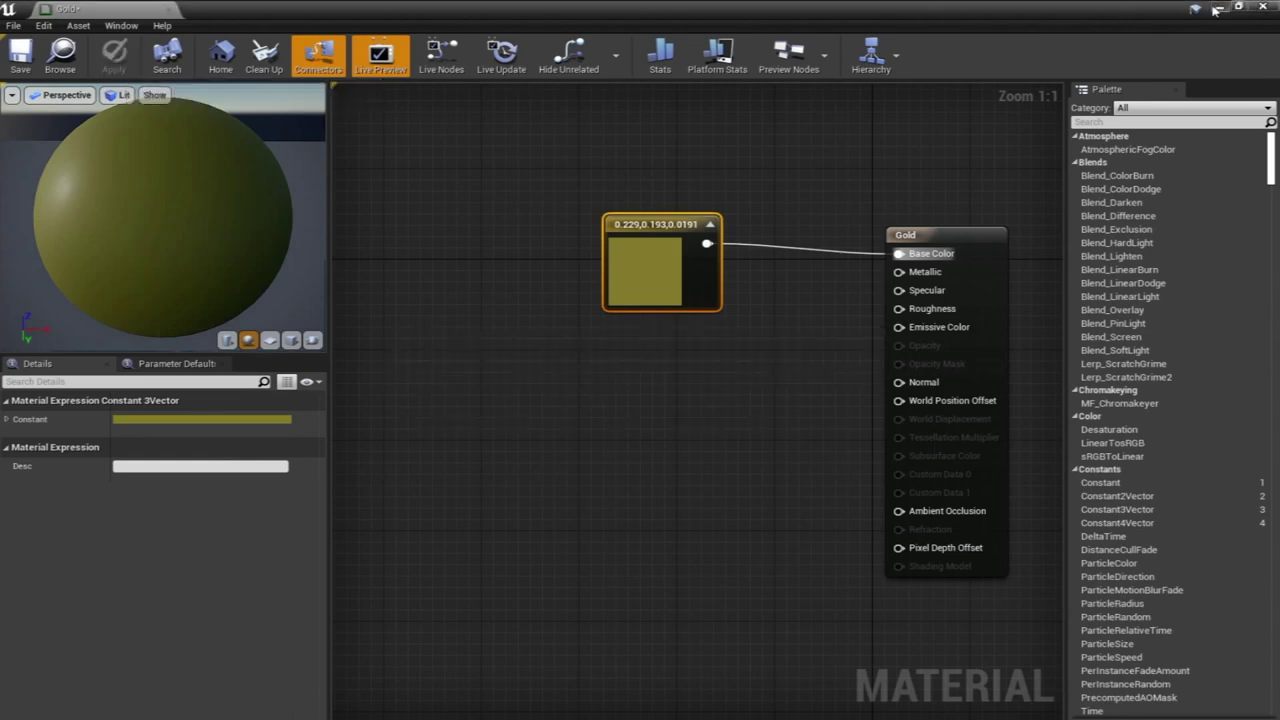
pyautogui.click(1222, 7)
pyautogui.press('w')
pyautogui.moveTo(647, 281); pyautogui.dragTo(557, 286, button='right')
pyautogui.moveTo(133, 575); pyautogui.dragTo(612, 330)
pyautogui.moveTo(612, 330); pyautogui.dragTo(596, 295, button='right')
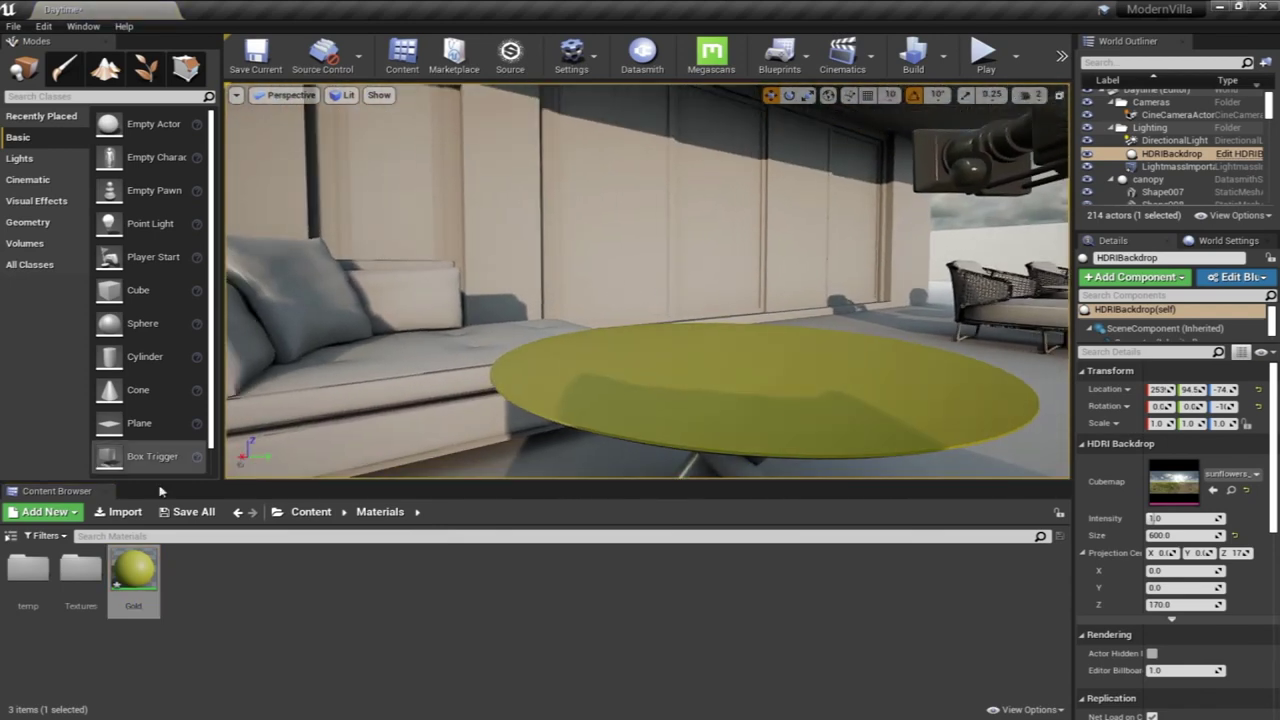
# Reopen the Gold material and move the colour node up and away from the Gold result node
pyautogui.doubleClick(140, 578)
pyautogui.moveTo(443, 391); pyautogui.dragTo(594, 478, button='right')
pyautogui.moveTo(775, 305); pyautogui.dragTo(652, 189)
pyautogui.moveTo(806, 393); pyautogui.dragTo(719, 357, button='right')
pyautogui.moveTo(641, 203); pyautogui.dragTo(663, 170)
pyautogui.click(955, 322)
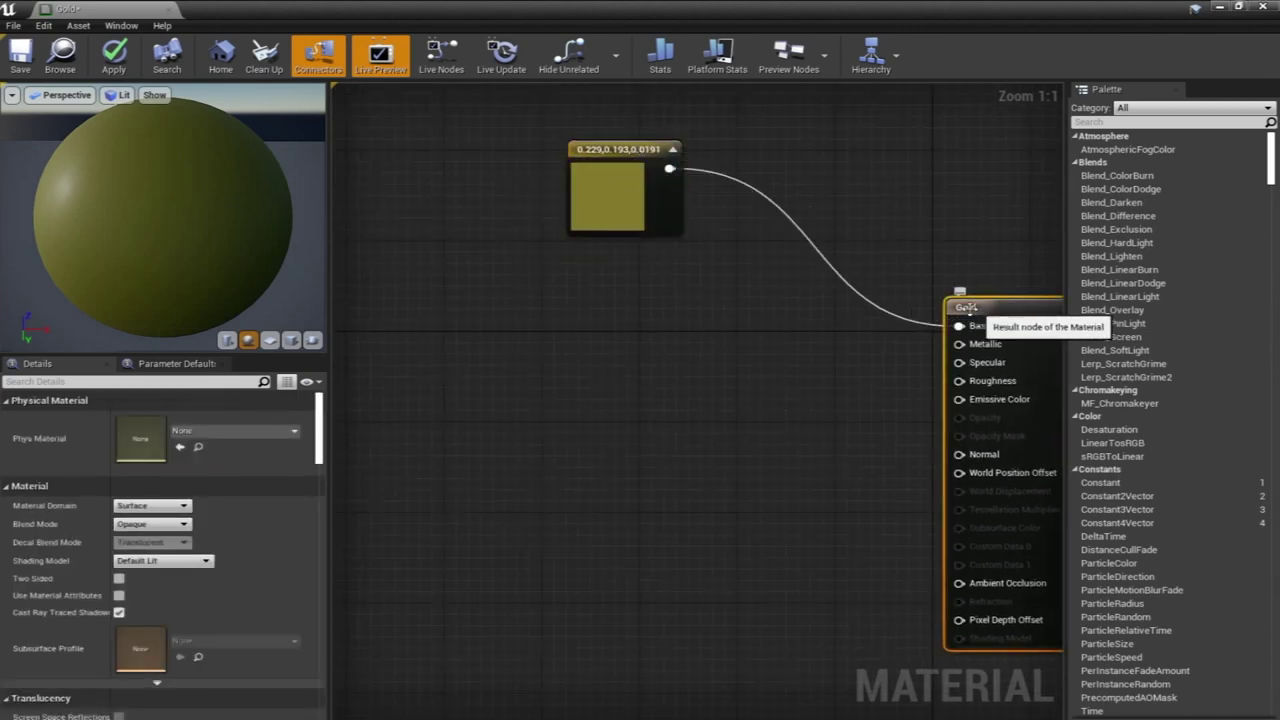
pyautogui.click(762, 363)
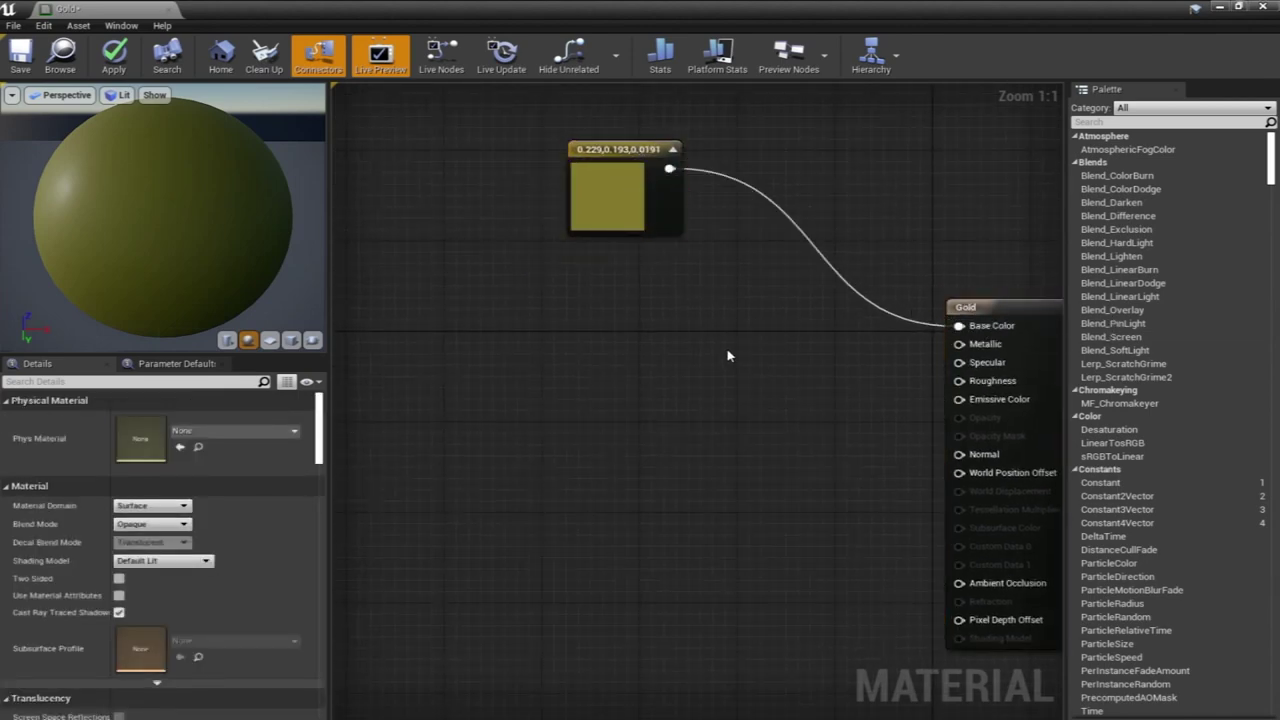
# Add a Constant node below the colour node, connect it to Metallic and set its value to 1
pyautogui.rightClick(615, 316)
pyautogui.write('consta')
pyautogui.press('Return')
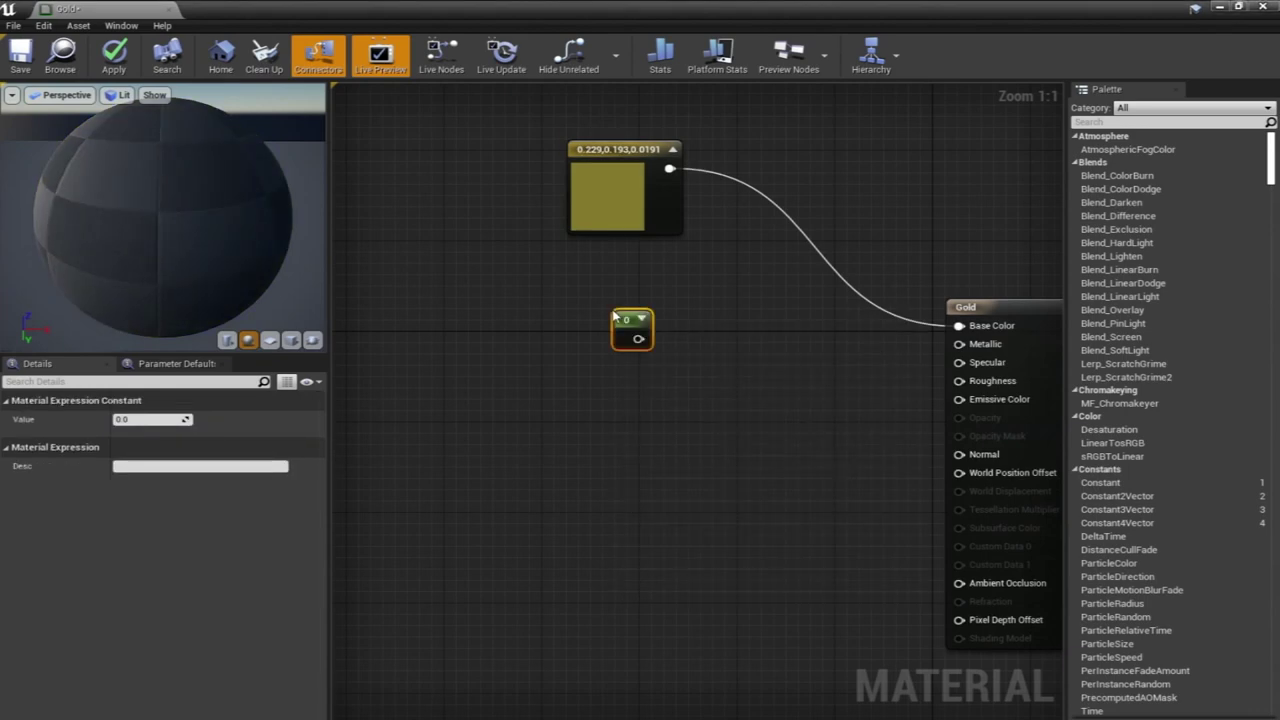
pyautogui.moveTo(630, 318); pyautogui.dragTo(960, 344)
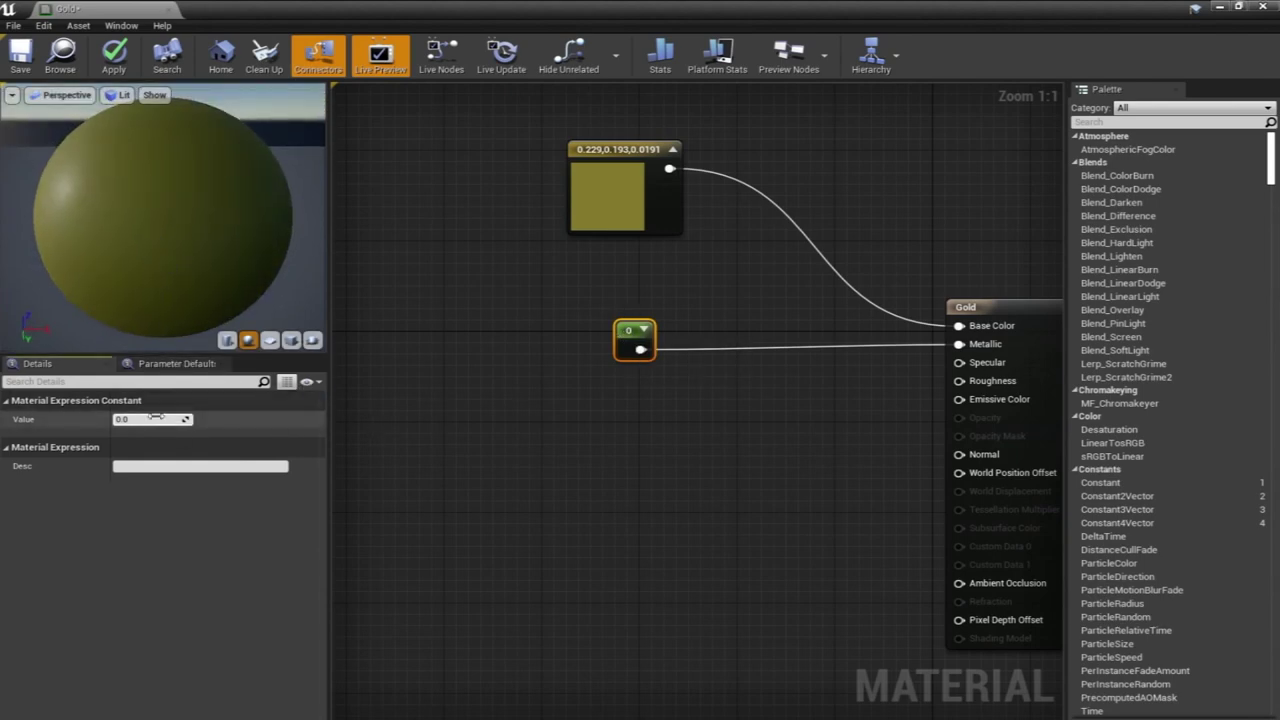
pyautogui.write('1')
pyautogui.press('Return')
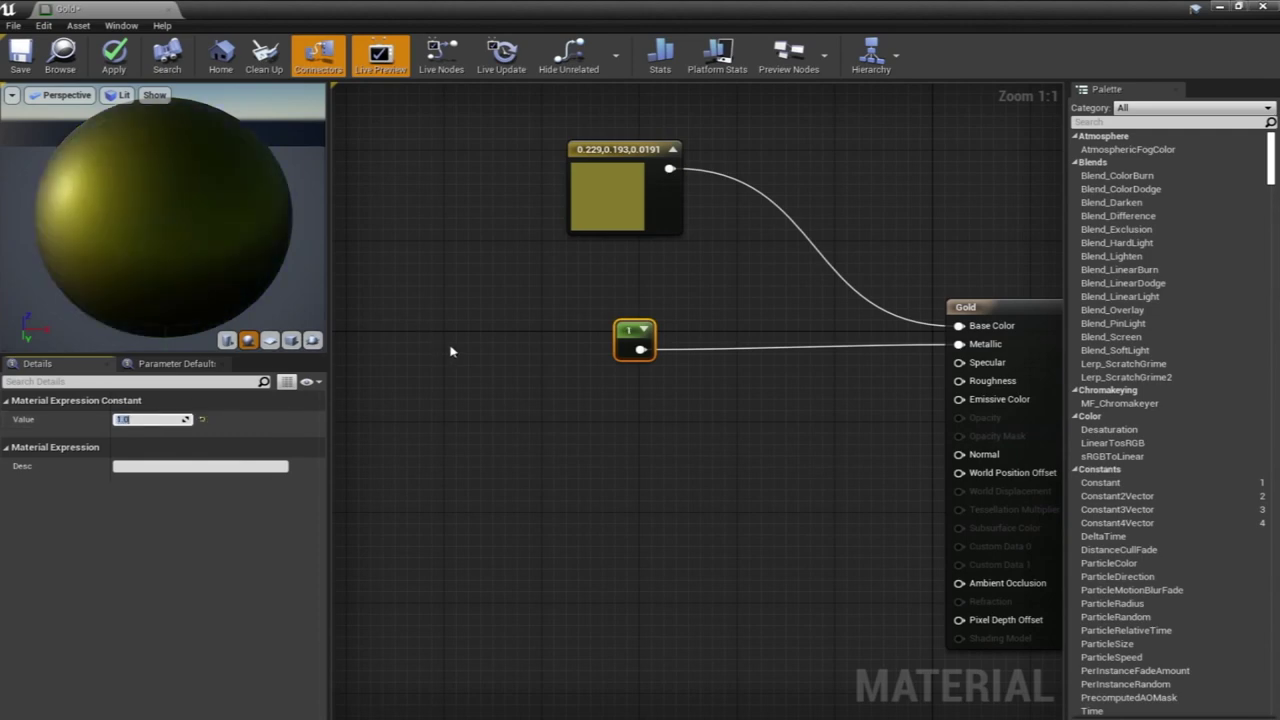
# Apply the metallic change, inspect the round table top in the level and reopen the Gold material
pyautogui.moveTo(520, 324); pyautogui.dragTo(496, 373, button='right')
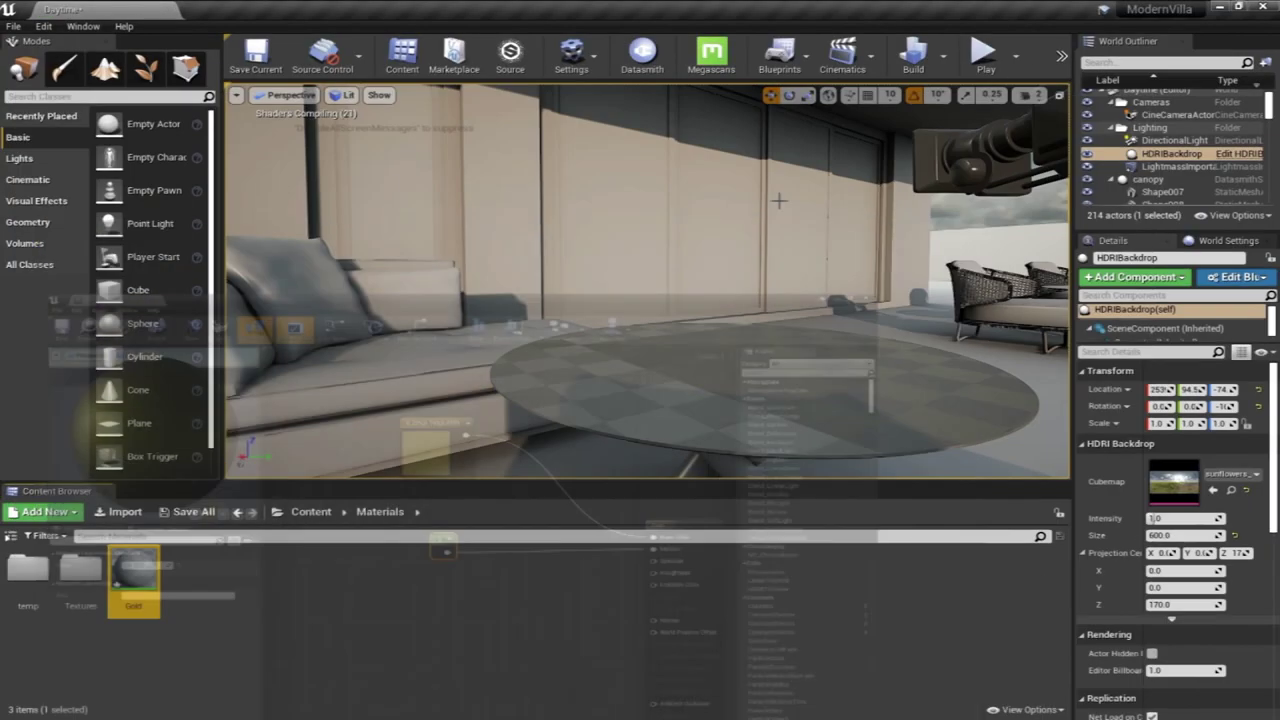
pyautogui.moveTo(580, 303); pyautogui.dragTo(630, 302, button='right')
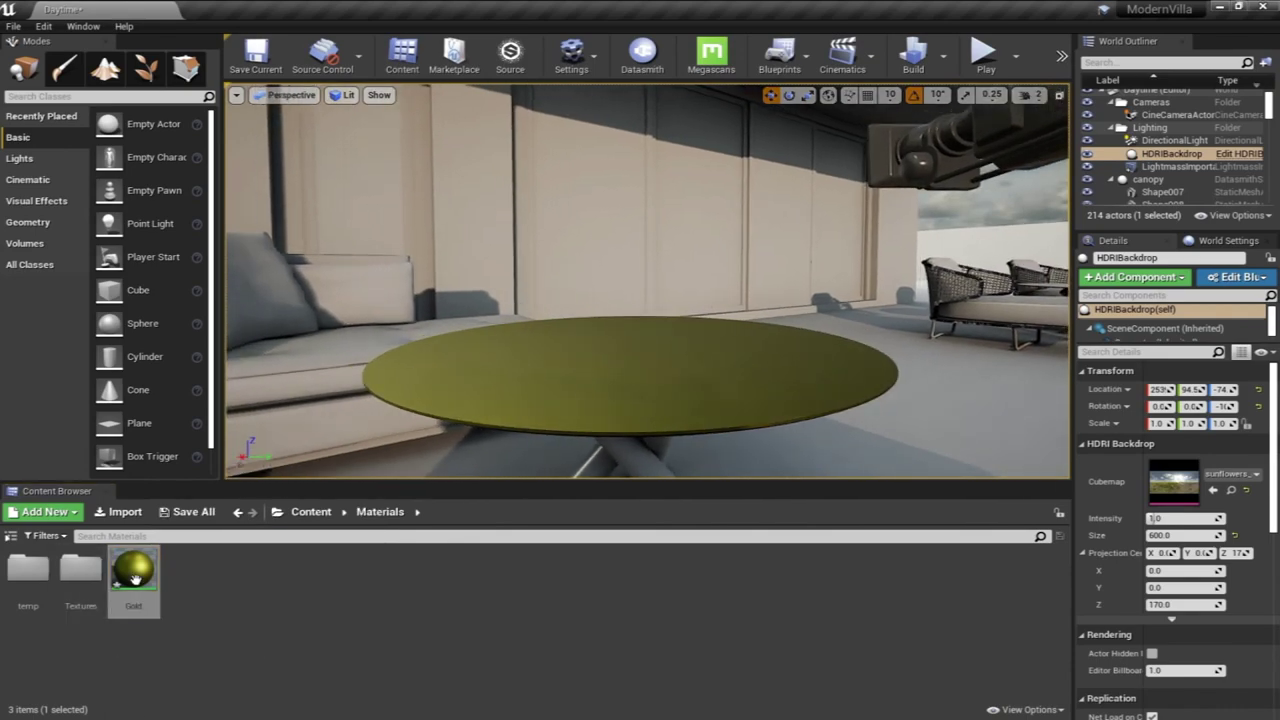
pyautogui.doubleClick(133, 572)
pyautogui.moveTo(608, 384); pyautogui.dragTo(596, 361)
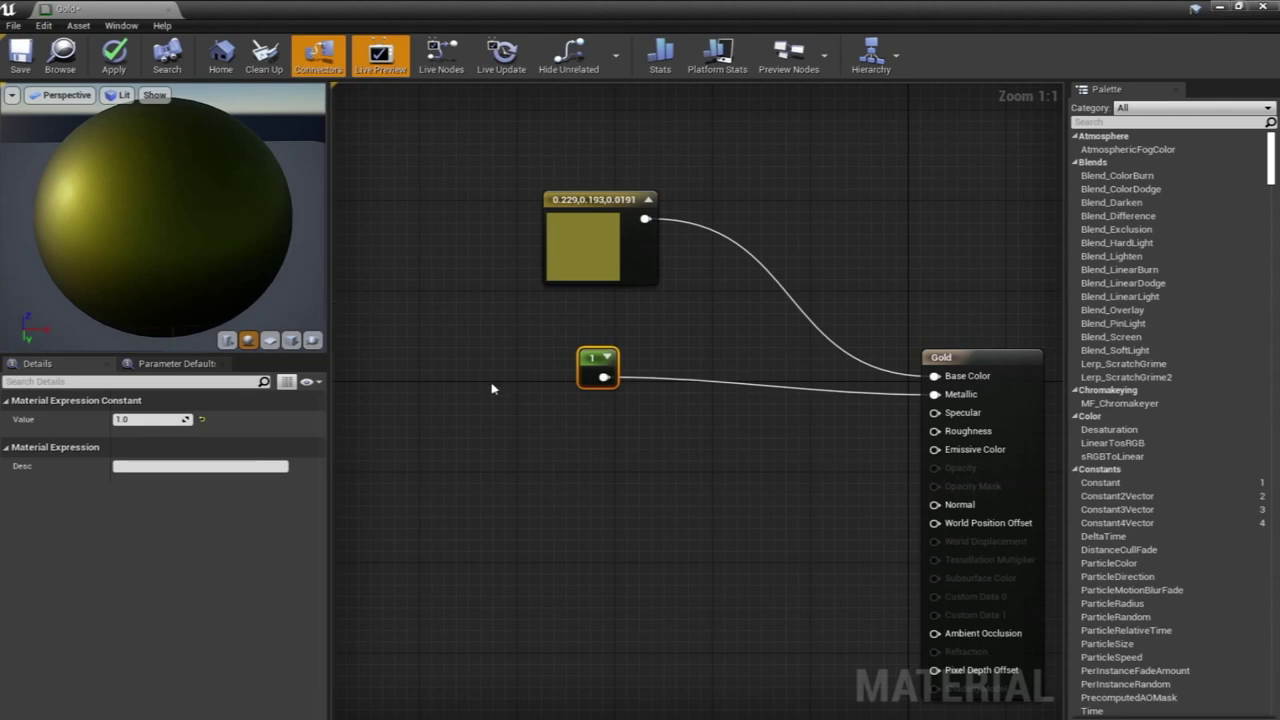
# Duplicate the Metallic constant node and delete the duplicates
pyautogui.hotkey('ctrl', 'w')
pyautogui.moveTo(573, 428); pyautogui.dragTo(593, 434)
pyautogui.click(587, 365)
pyautogui.click(596, 443)
pyautogui.press('Delete')
pyautogui.click(595, 375)
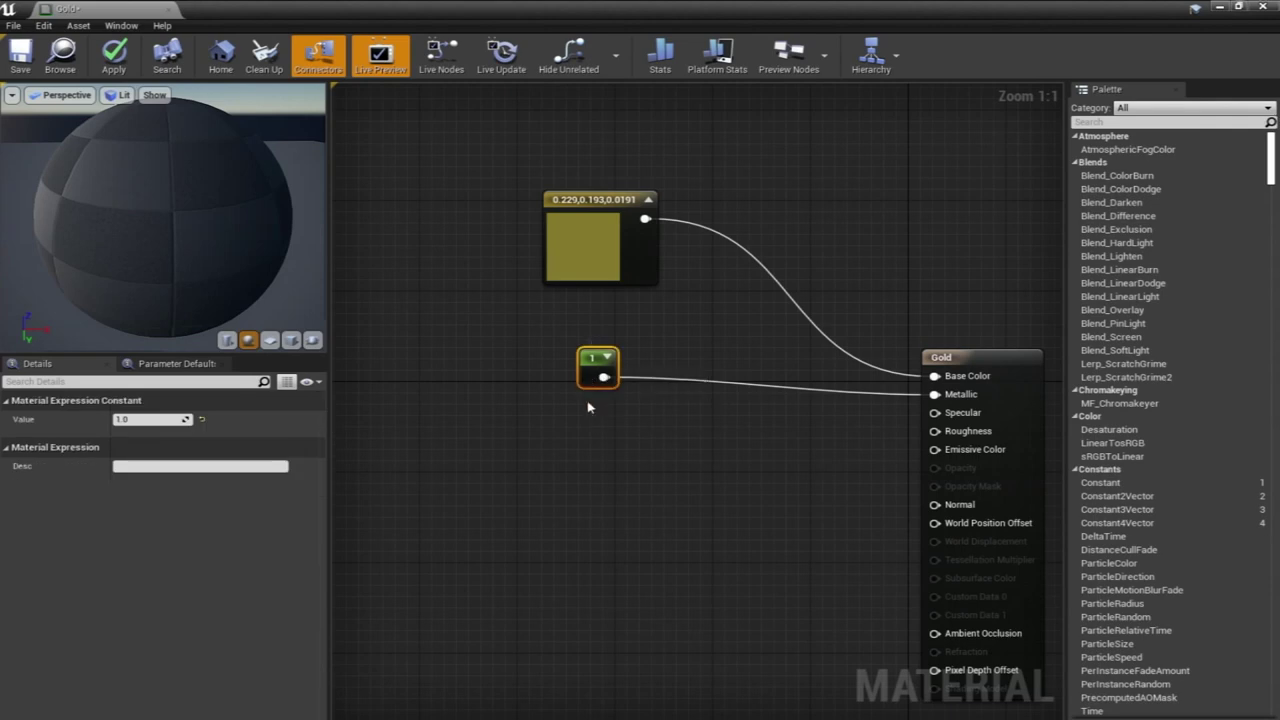
pyautogui.hotkey('ctrl', 'w')
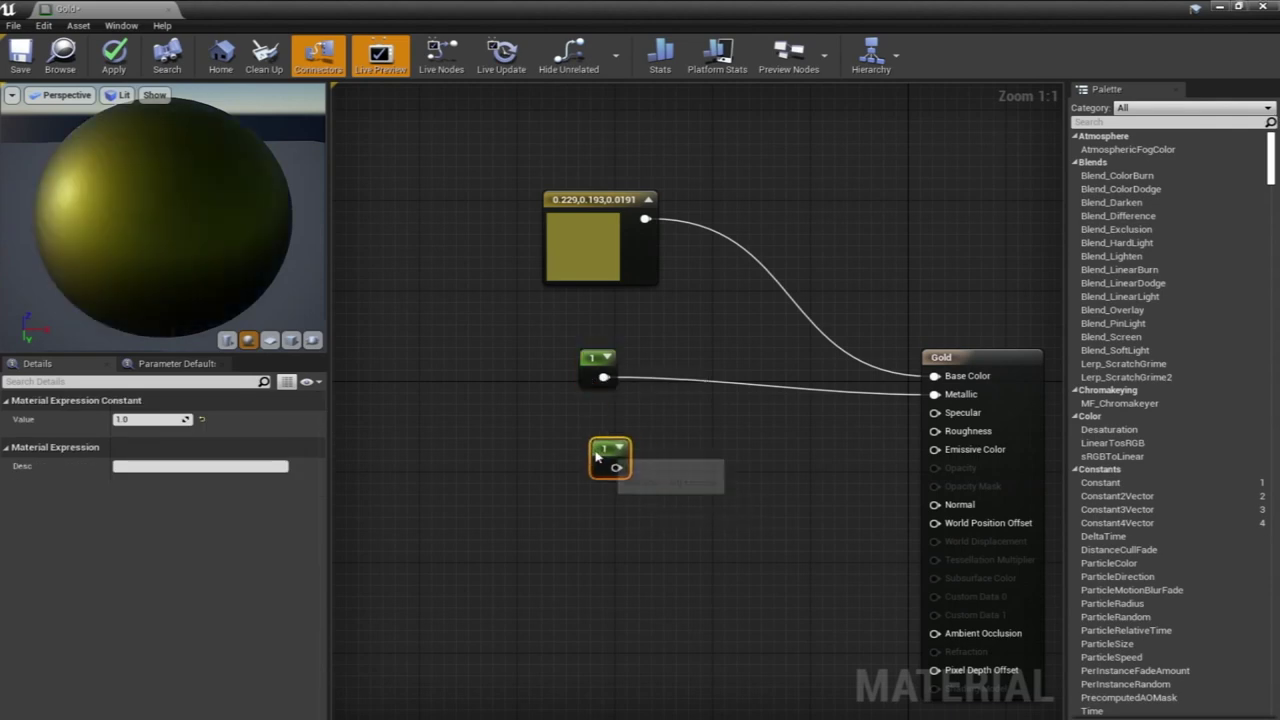
pyautogui.press('Delete')
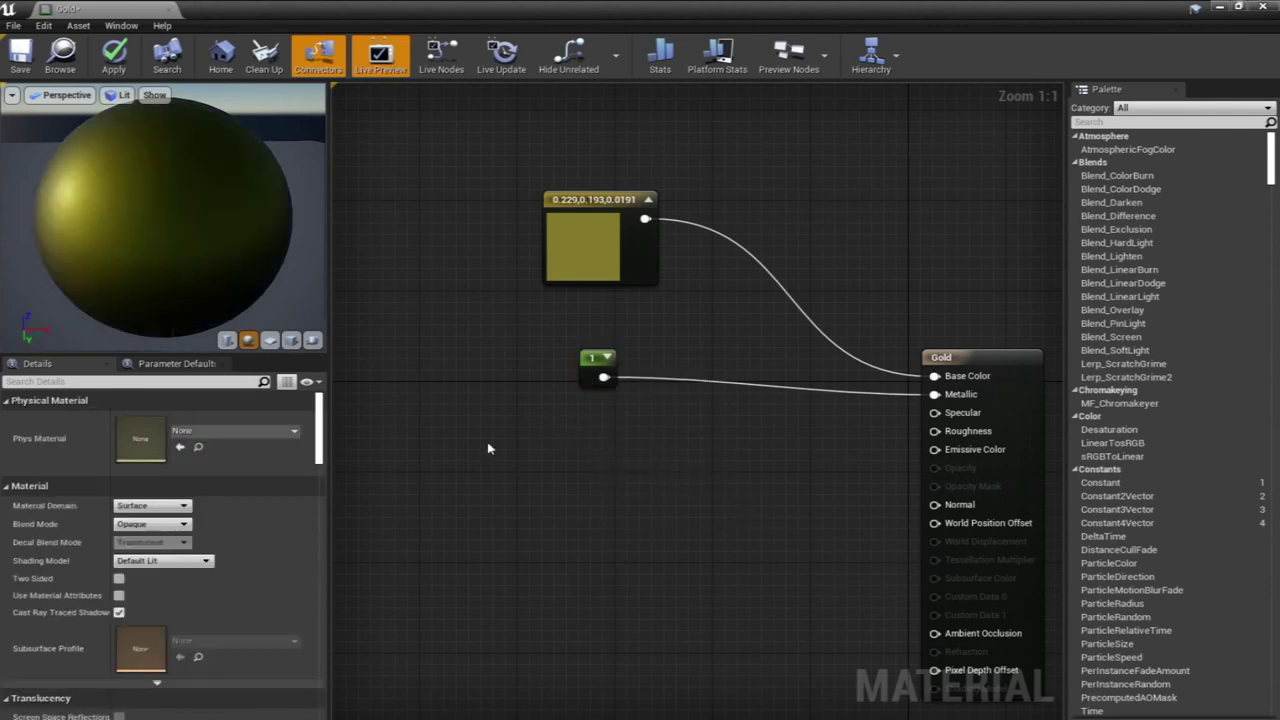
# Add a new Constant node below the Metallic constant, connect it to Roughness and set its value to 1
pyautogui.click(601, 458)
pyautogui.moveTo(612, 468); pyautogui.dragTo(946, 440)
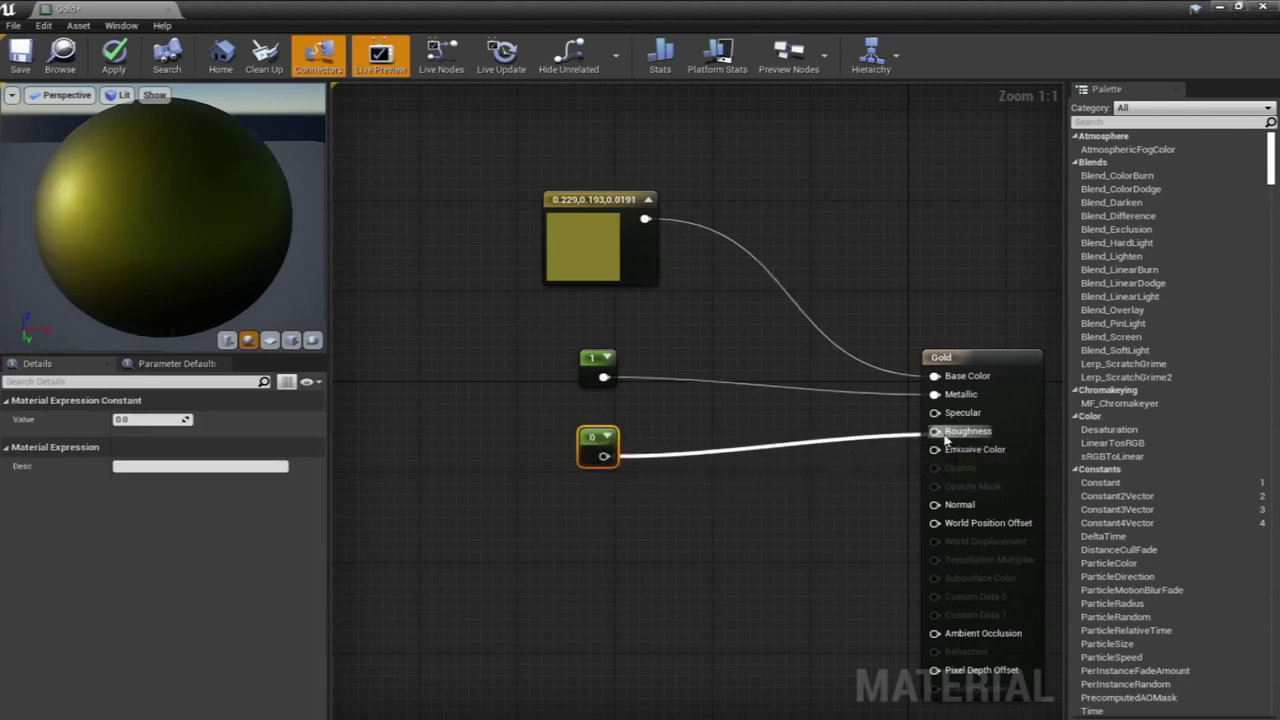
pyautogui.moveTo(153, 258); pyautogui.dragTo(156, 222)
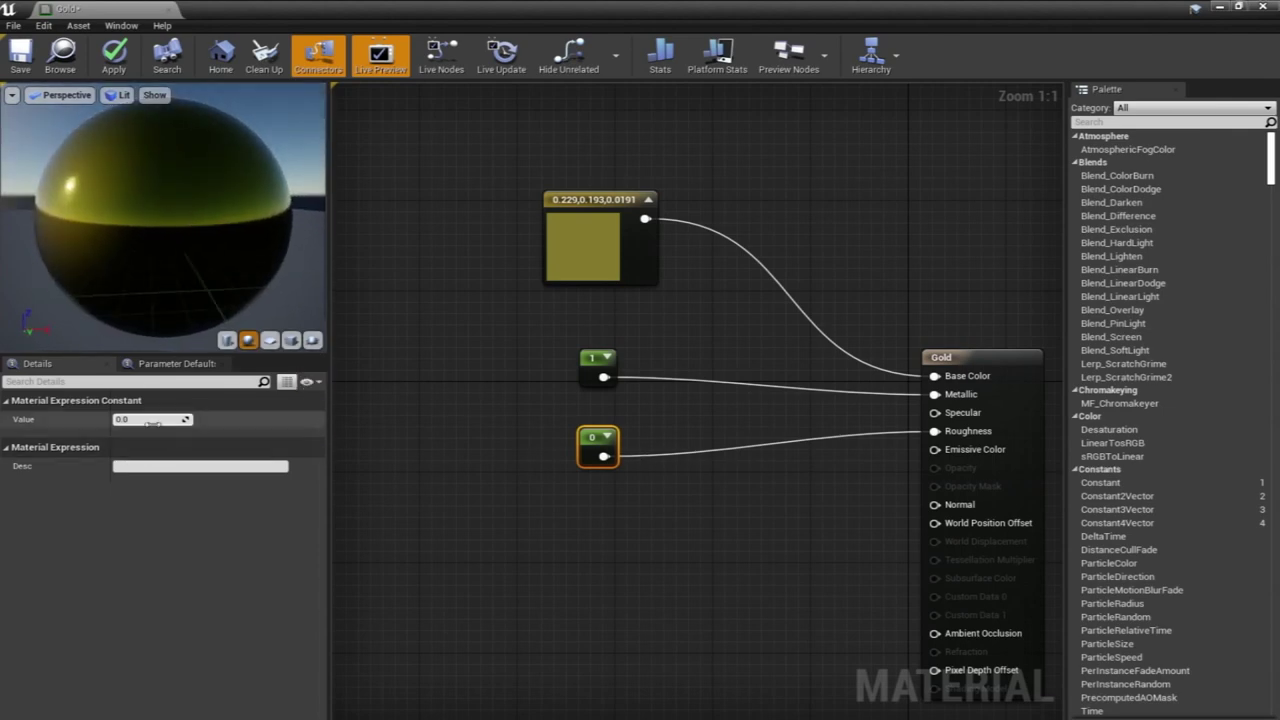
pyautogui.write('1')
pyautogui.press('Return')
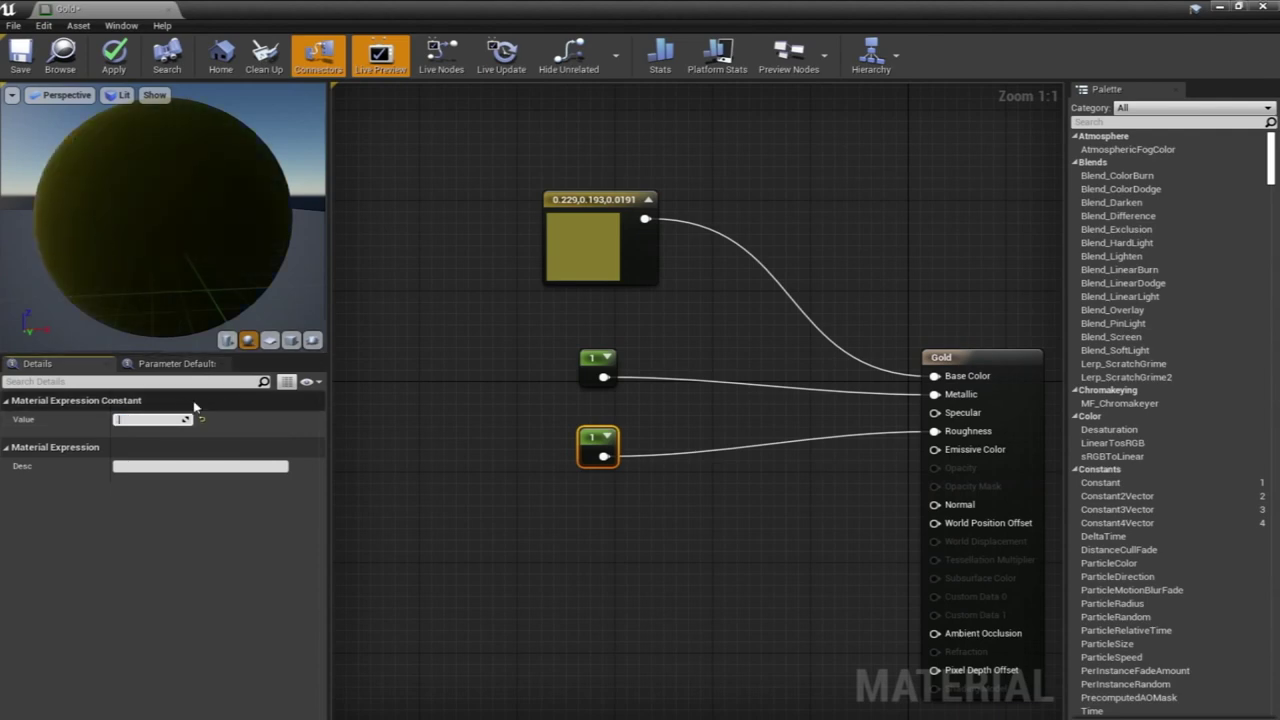
# Set the Roughness constant to 0.3, apply the change and inspect the table top in the level
pyautogui.press('Return')
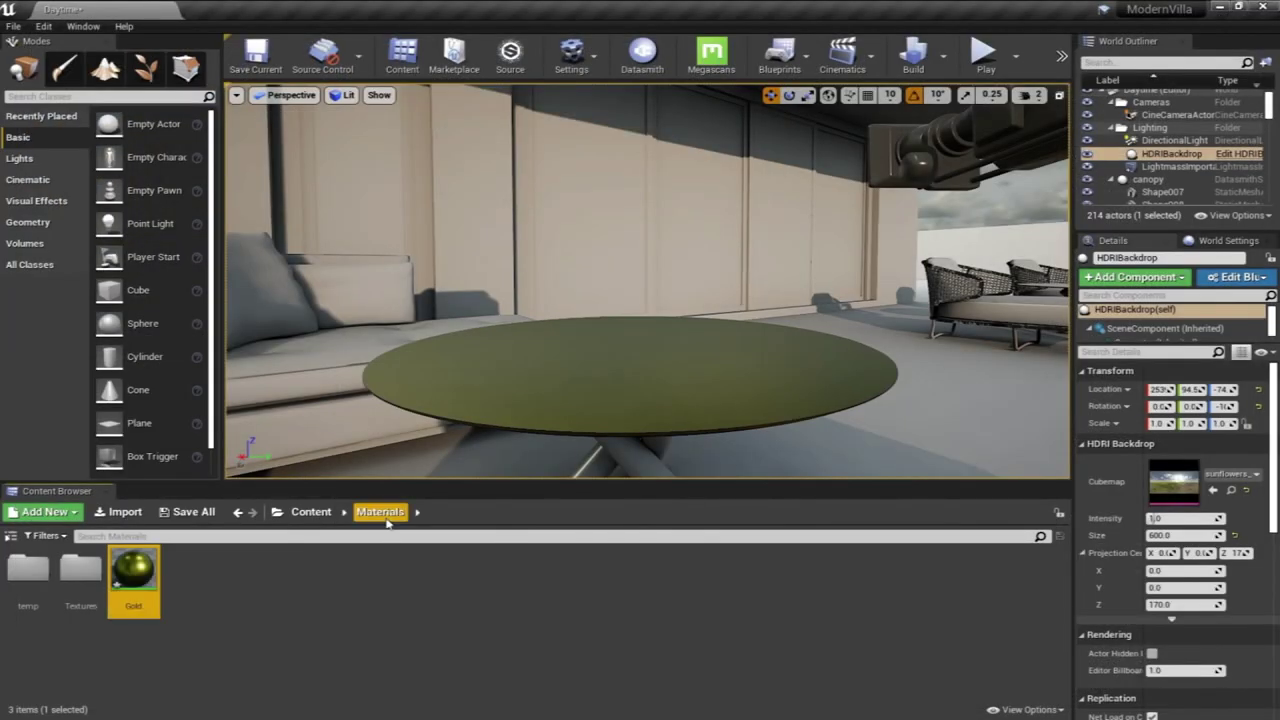
pyautogui.scroll(3, 647, 280)
pyautogui.moveTo(647, 280); pyautogui.dragTo(640, 315, button='right')
# Reopen the Gold material, move the Roughness constant lower in the graph, and close the editor with the changes applied
pyautogui.doubleClick(135, 575)
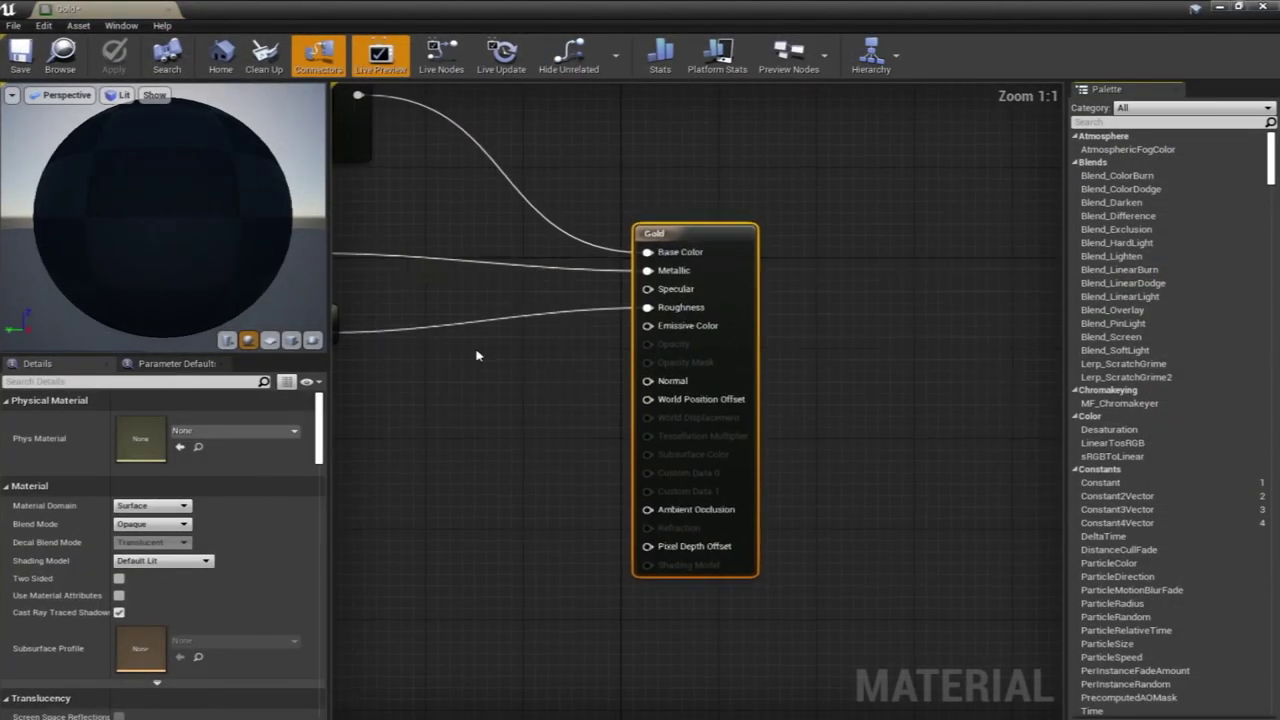
pyautogui.moveTo(573, 334); pyautogui.dragTo(561, 368)
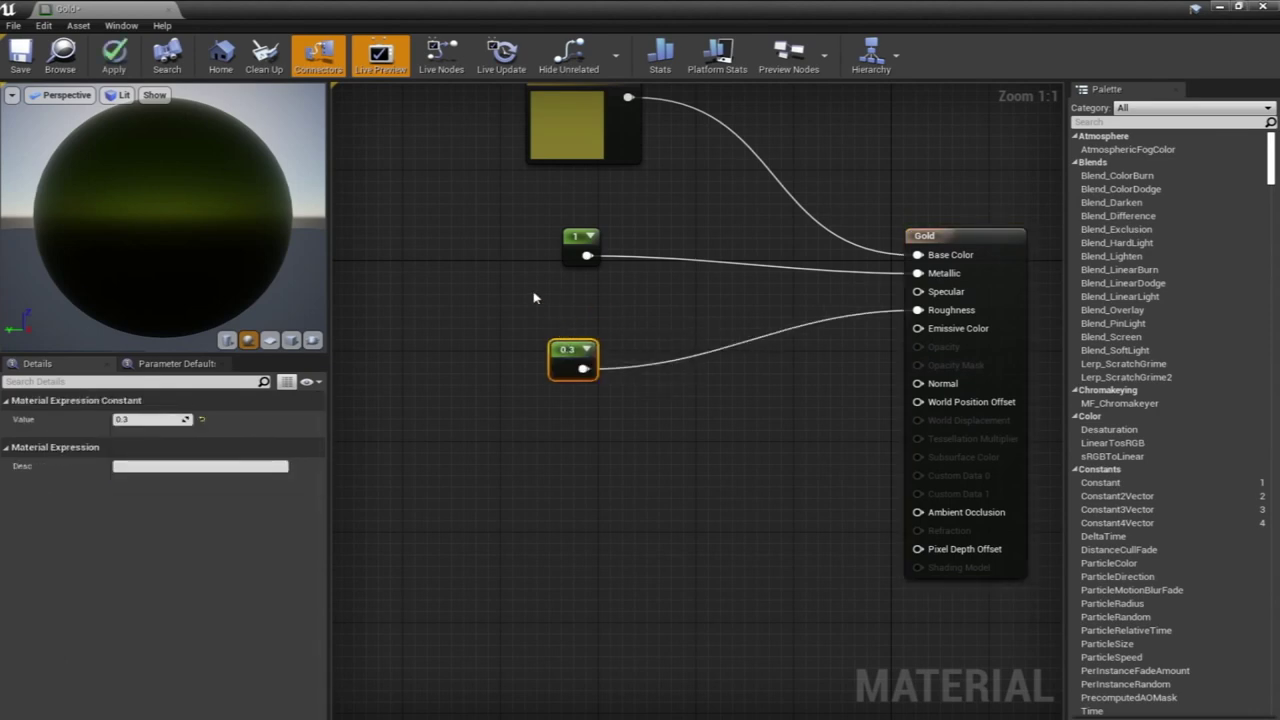
pyautogui.moveTo(658, 298); pyautogui.dragTo(617, 317, button='right')
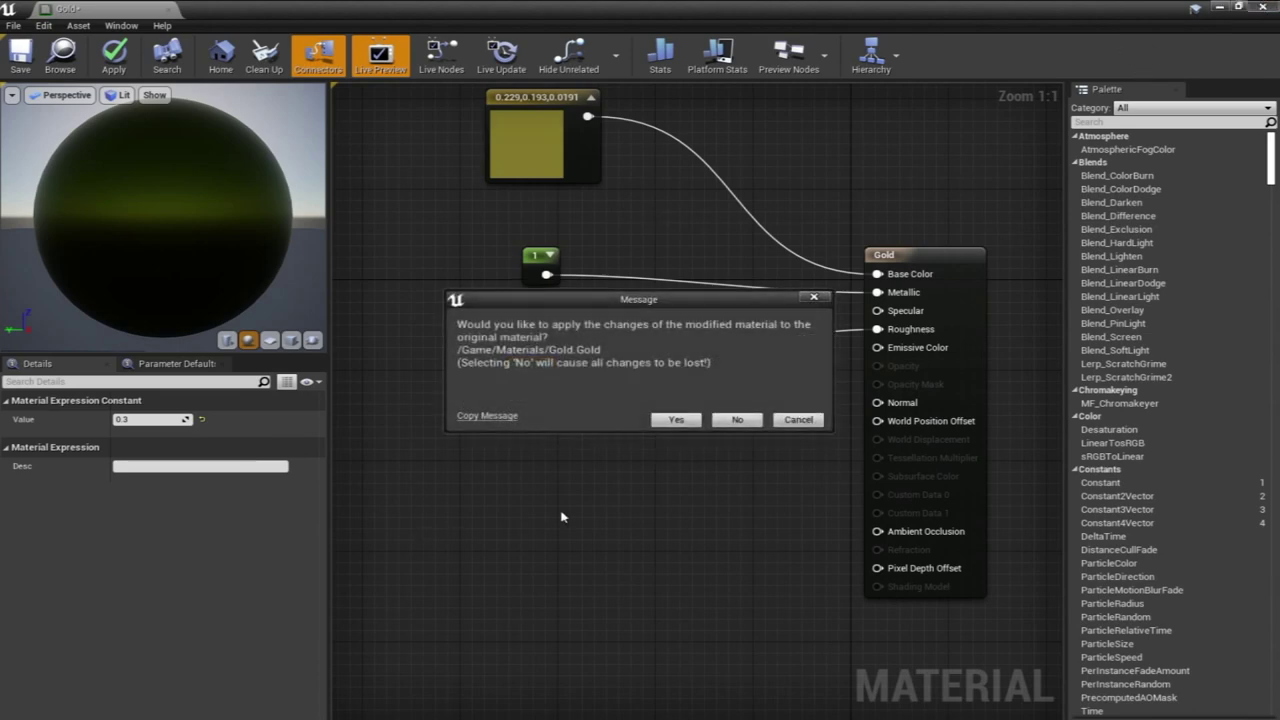
pyautogui.click(676, 419)
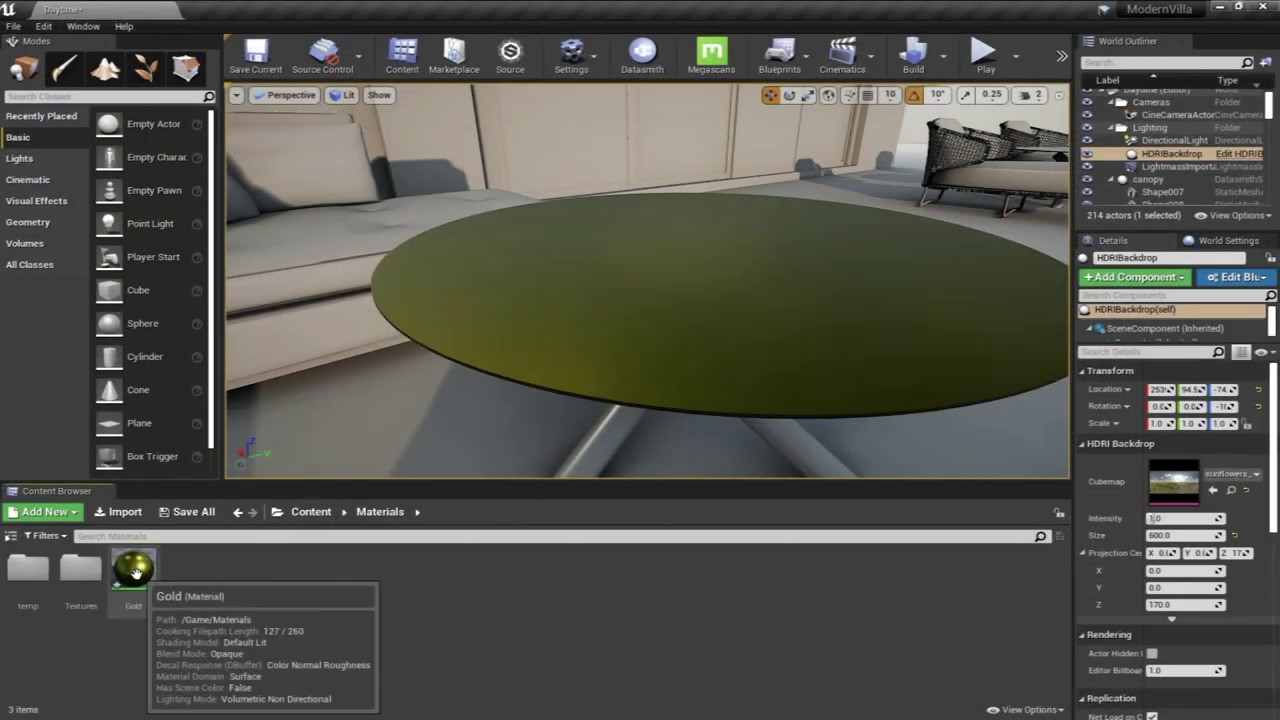
# Create a material instance of the Gold material with the default name, and open it to view its settings before closing it
pyautogui.rightClick(135, 570)
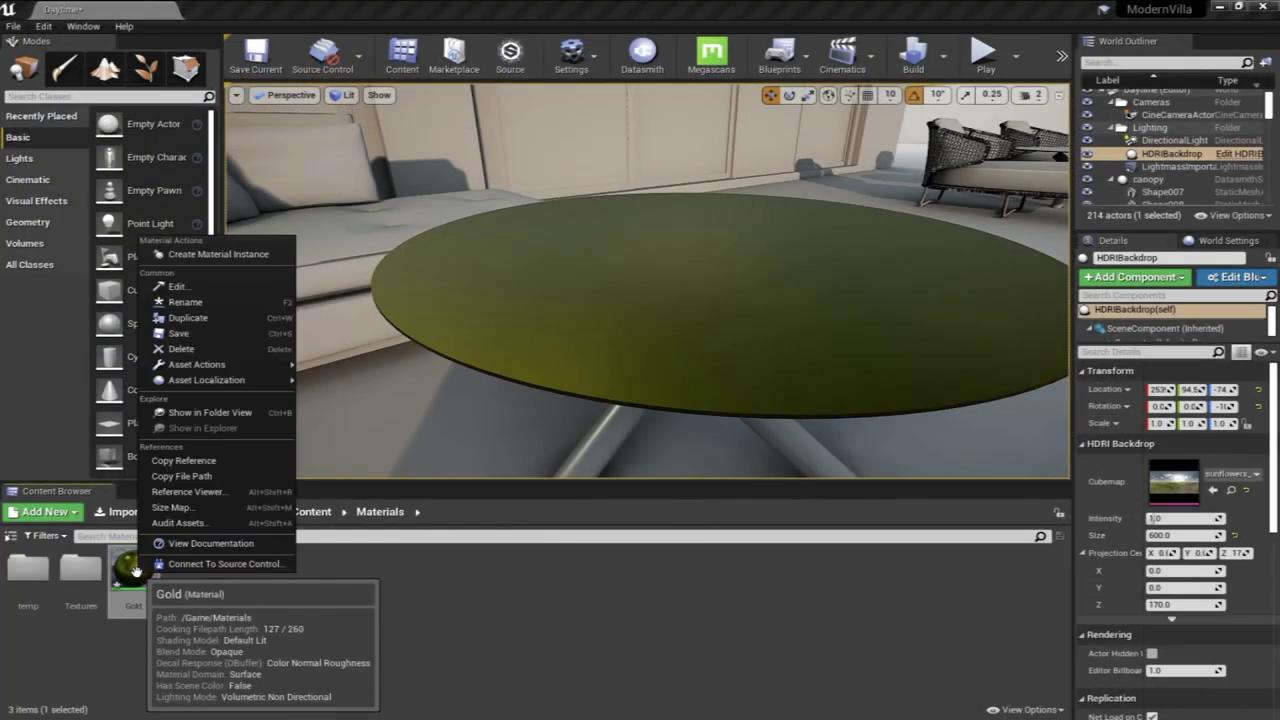
pyautogui.click(220, 254)
pyautogui.press('Return')
pyautogui.doubleClick(189, 572)
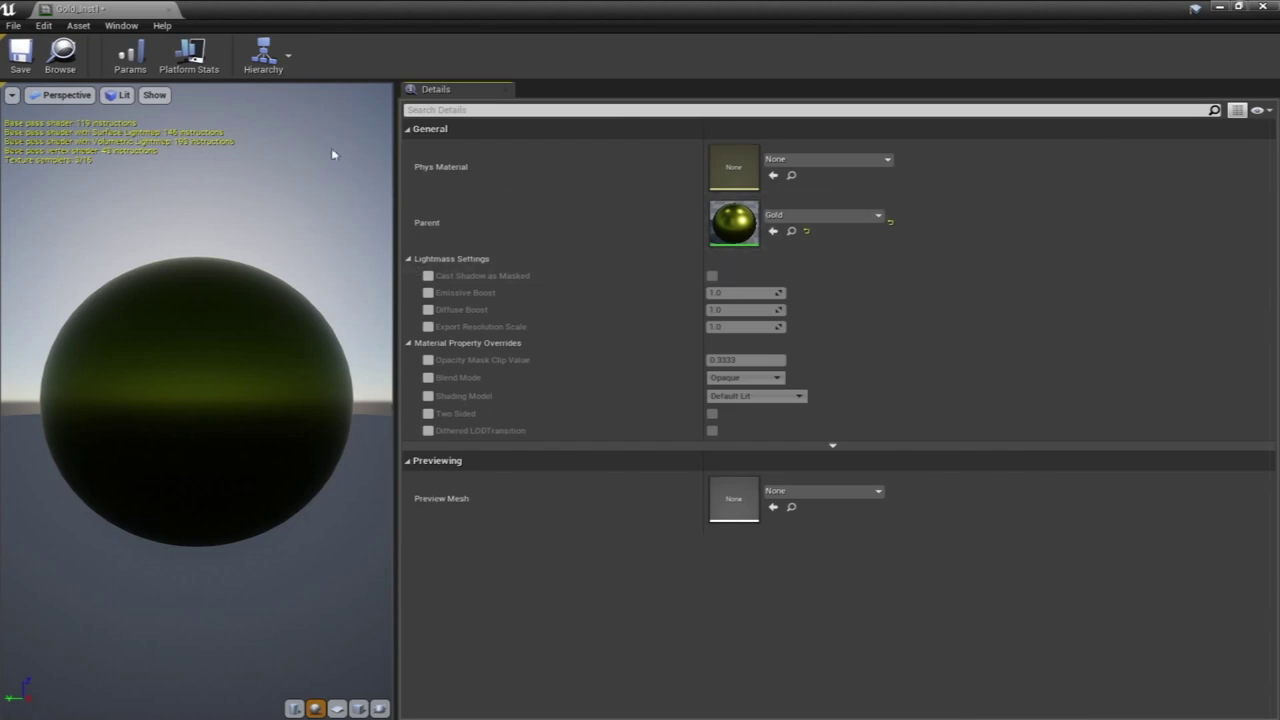
pyautogui.click(1265, 6)
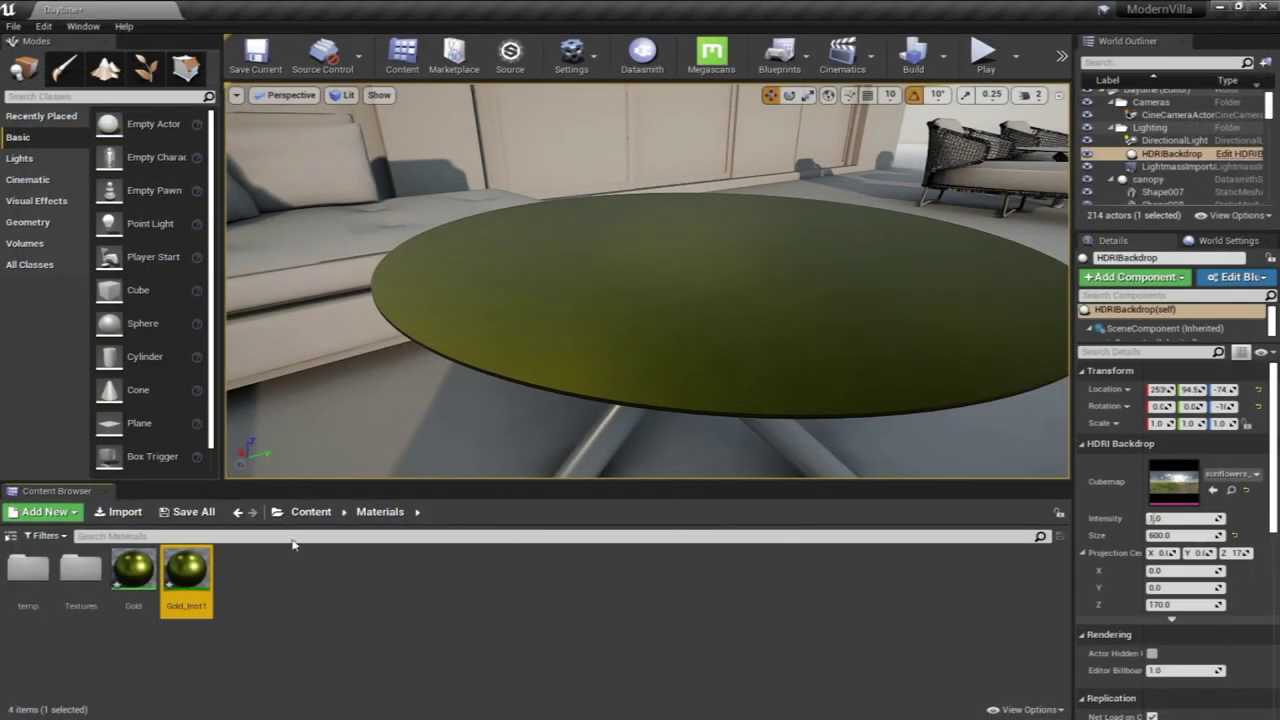
# Reopen the Gold material and convert its Constant3Vector colour node to a parameter named "Gold color"
pyautogui.doubleClick(131, 586)
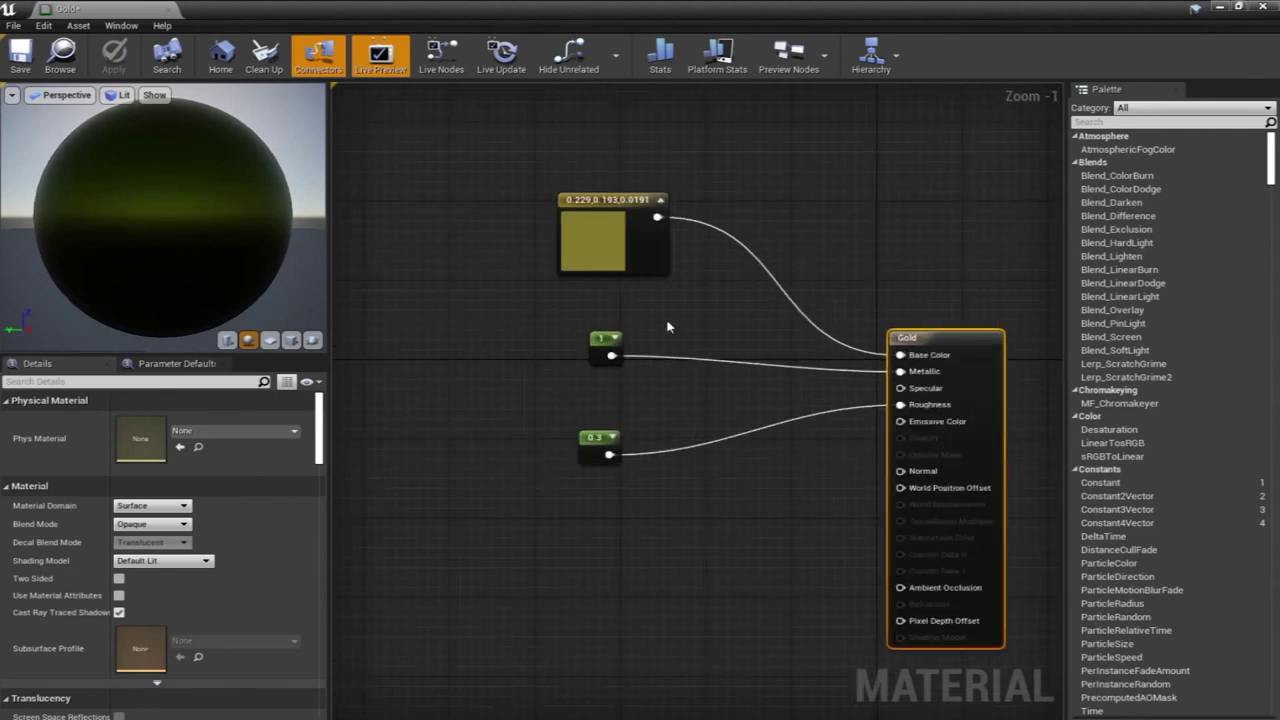
pyautogui.moveTo(637, 216); pyautogui.dragTo(514, 188)
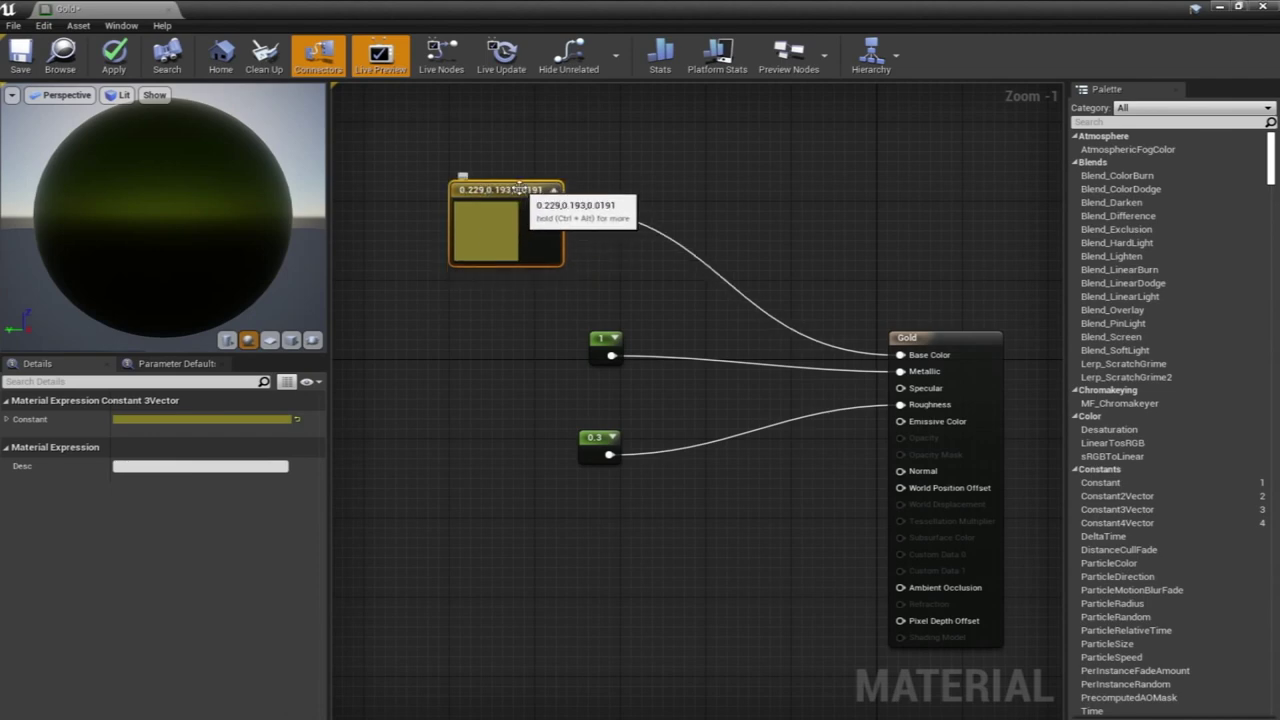
pyautogui.rightClick(520, 192)
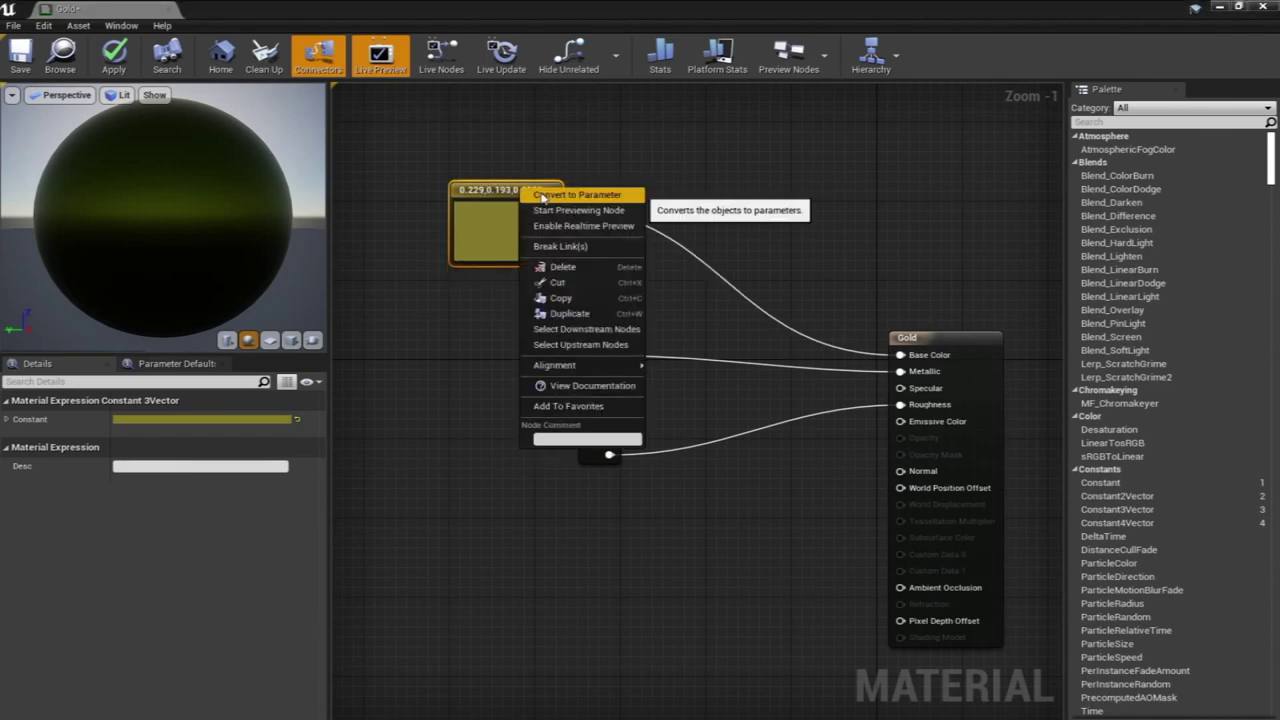
pyautogui.click(543, 195)
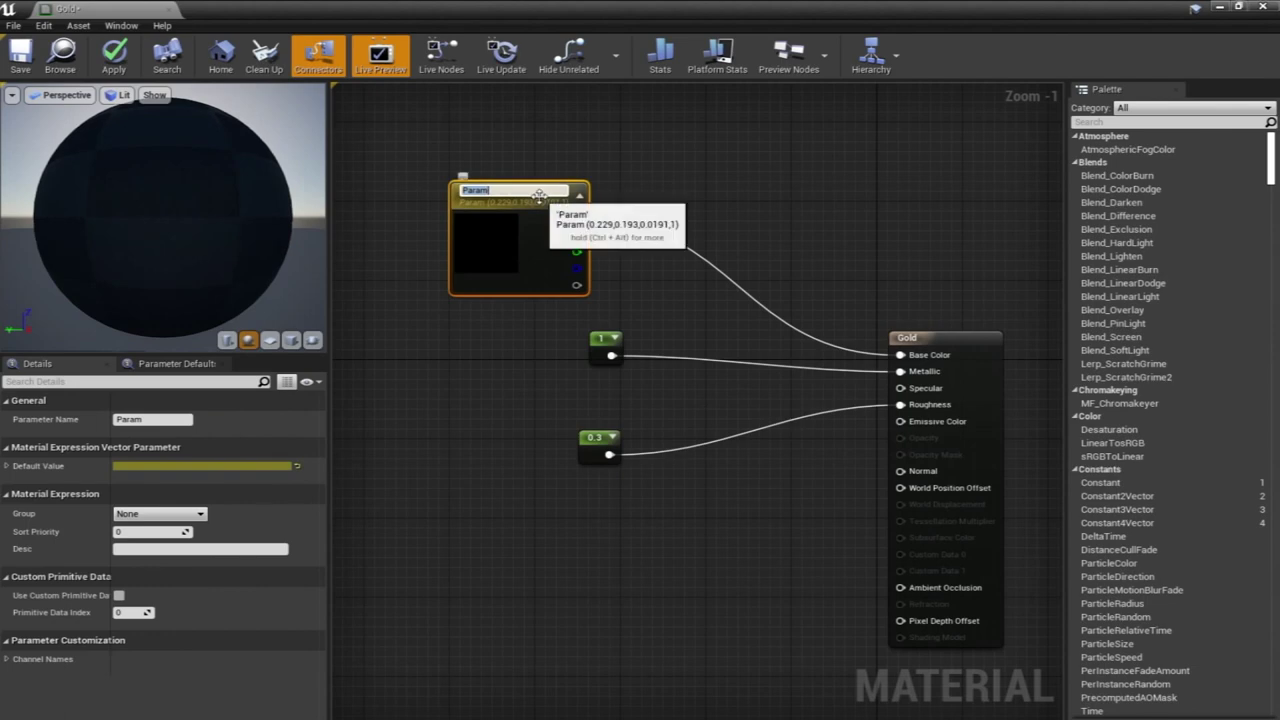
pyautogui.write('Gol')
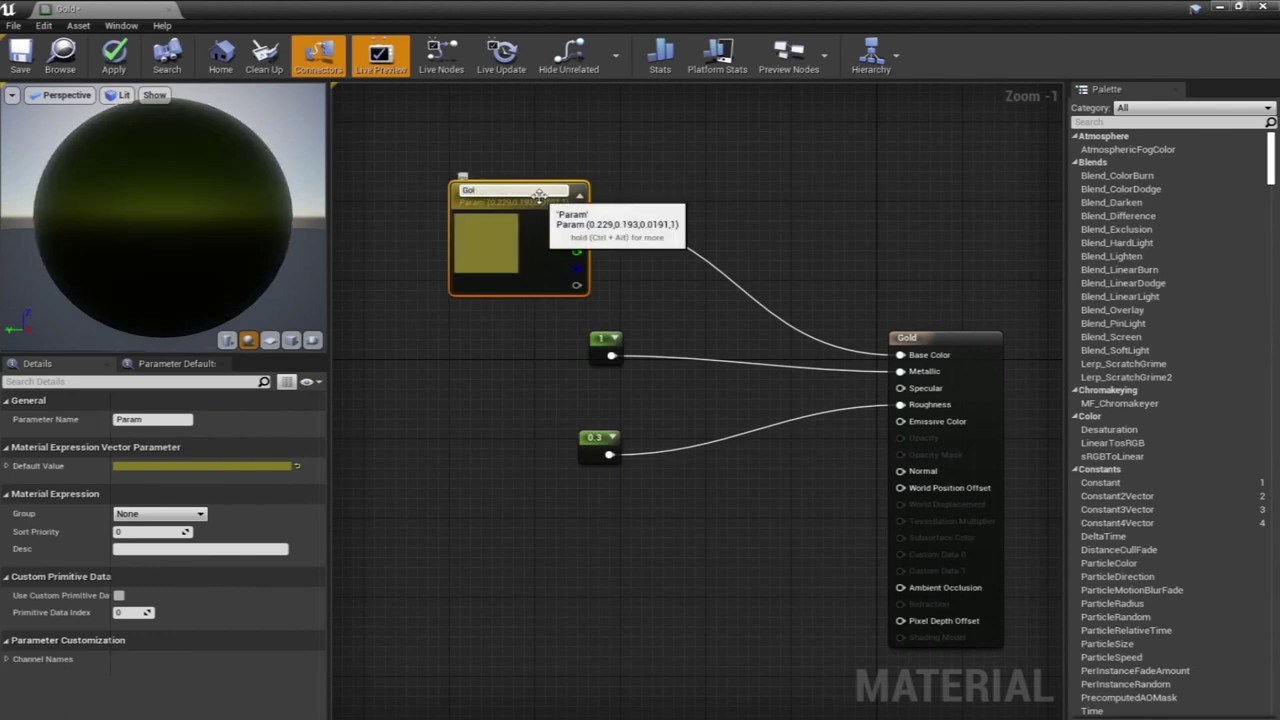
pyautogui.write('d color')
pyautogui.press('Return')
pyautogui.click(526, 412)
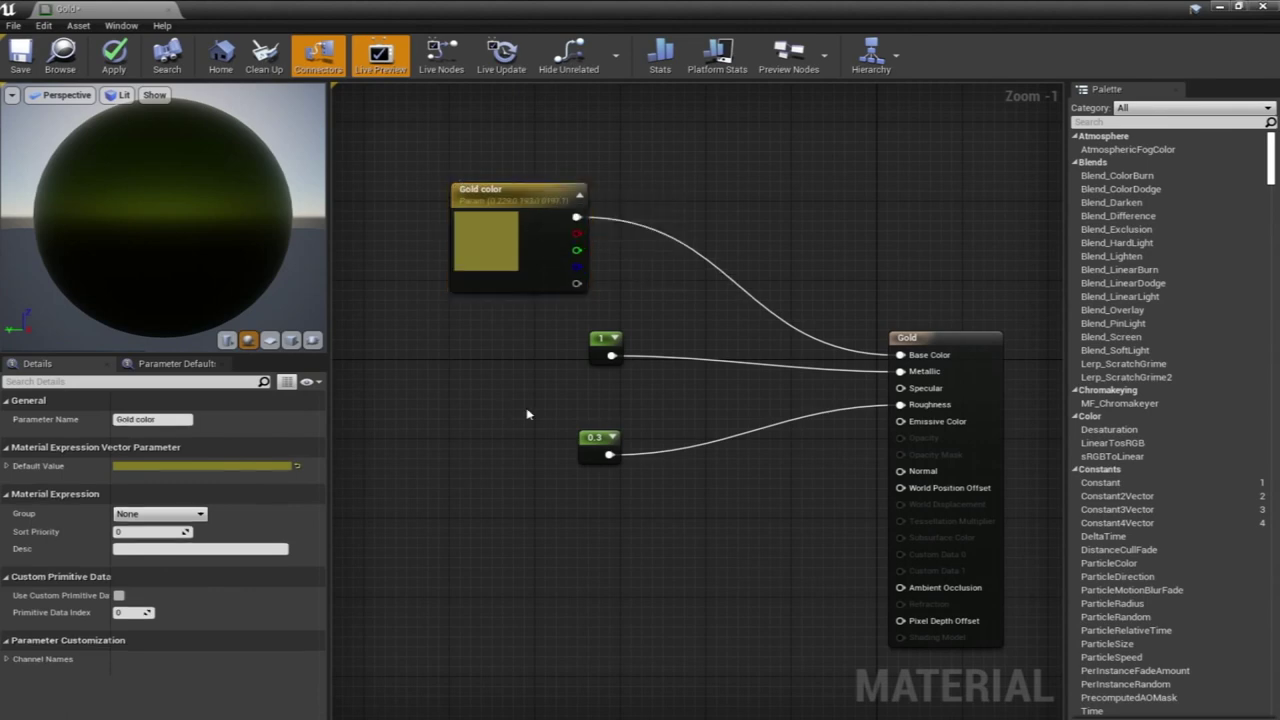
# Convert the Metallic constant to a parameter named "Metalic" and delete the 0.3 constant that feeds Roughness
pyautogui.click(600, 340)
pyautogui.rightClick(601, 342)
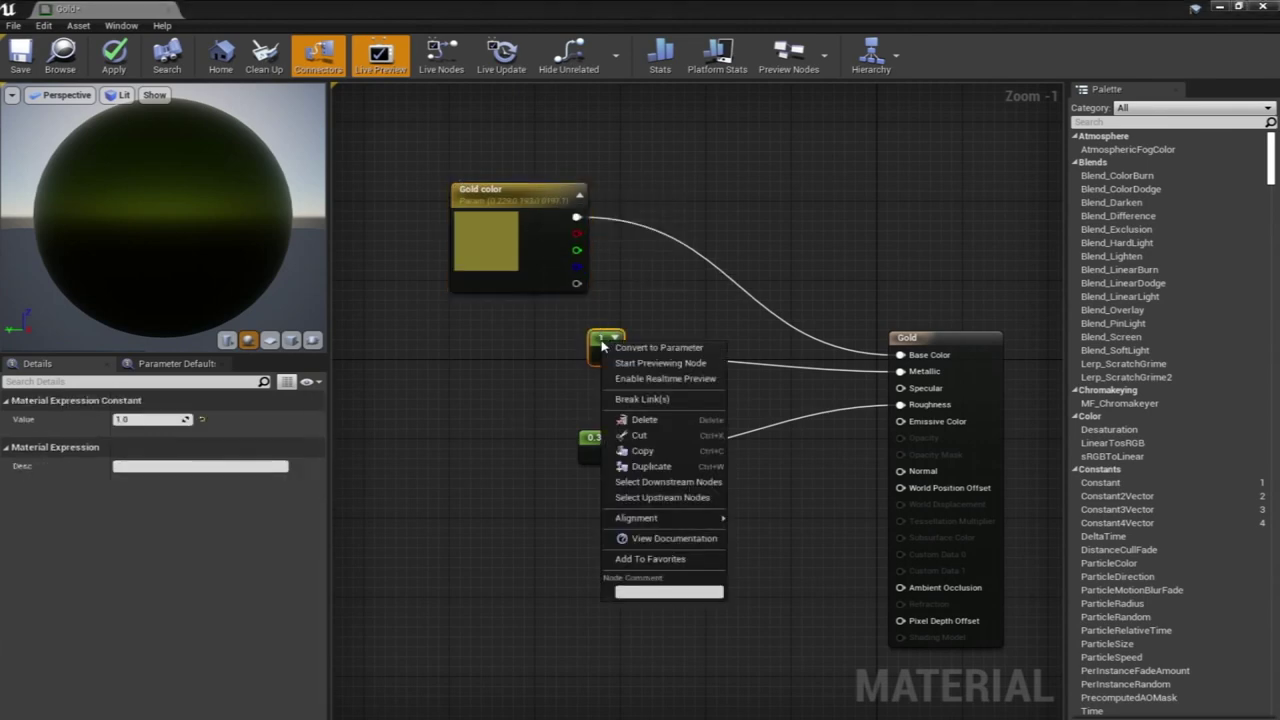
pyautogui.click(658, 347)
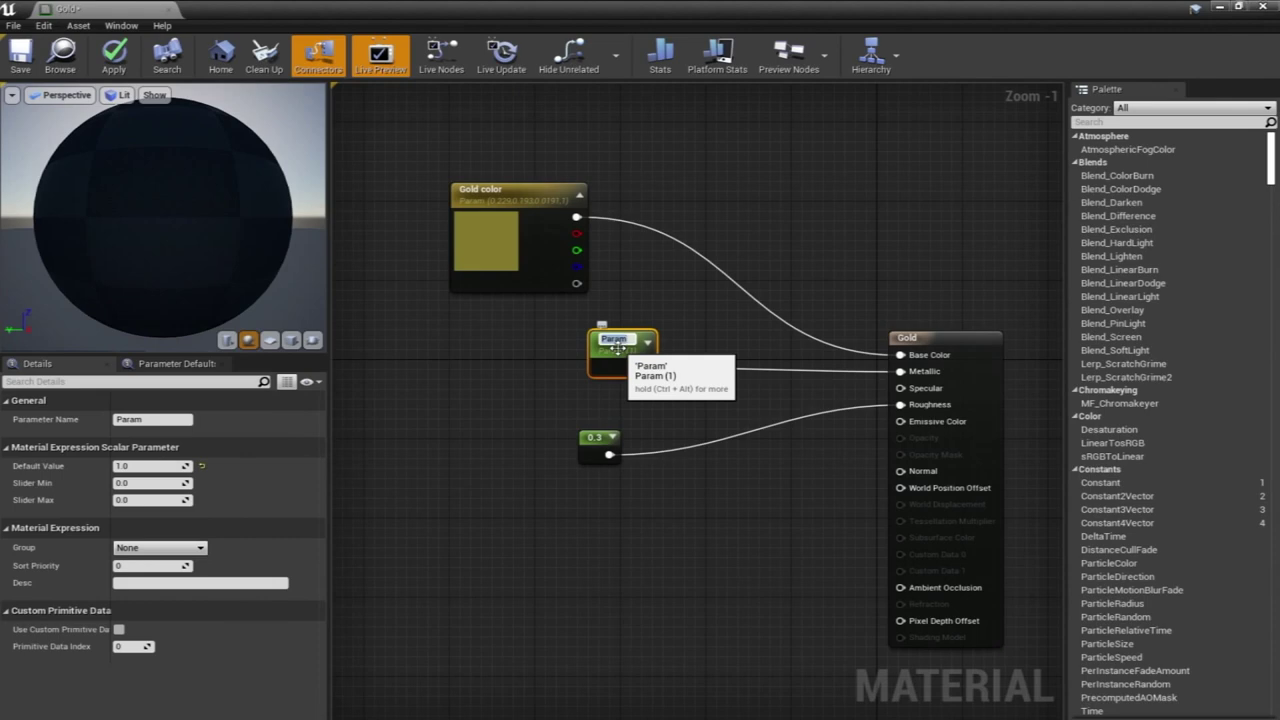
pyautogui.write('Metalic')
pyautogui.press('Return')
pyautogui.moveTo(593, 440); pyautogui.dragTo(633, 434)
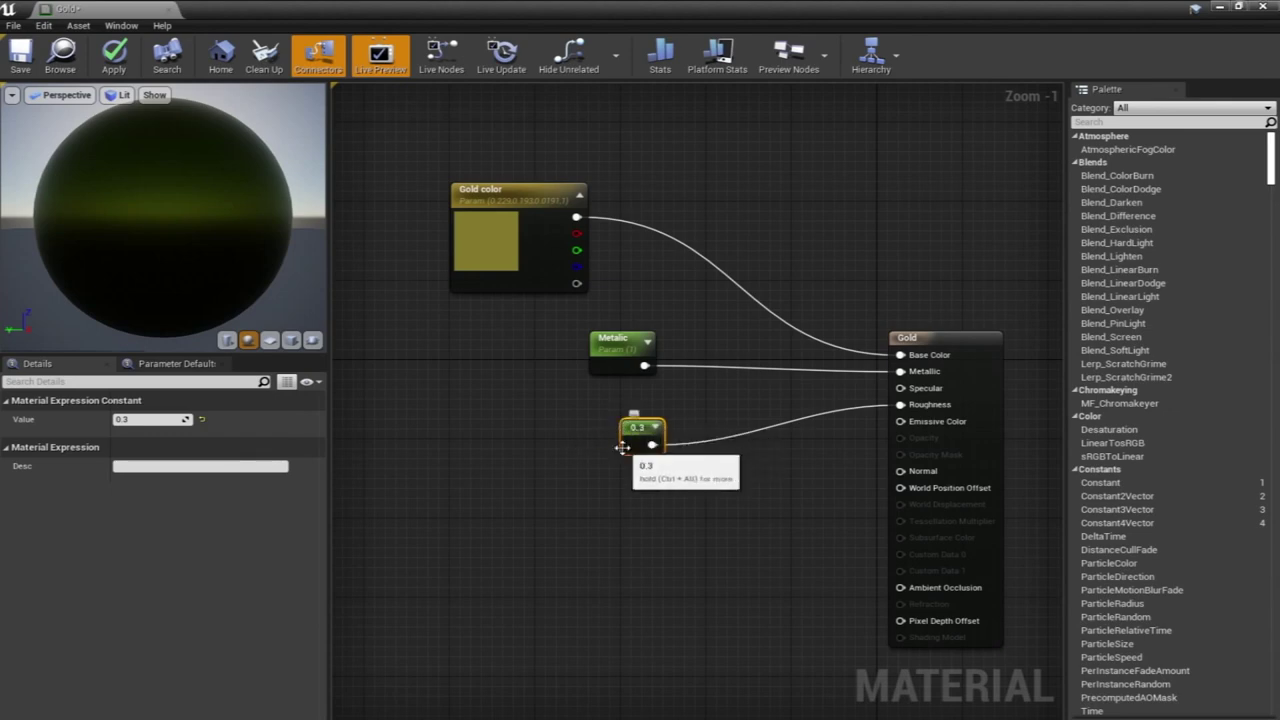
pyautogui.press('Delete')
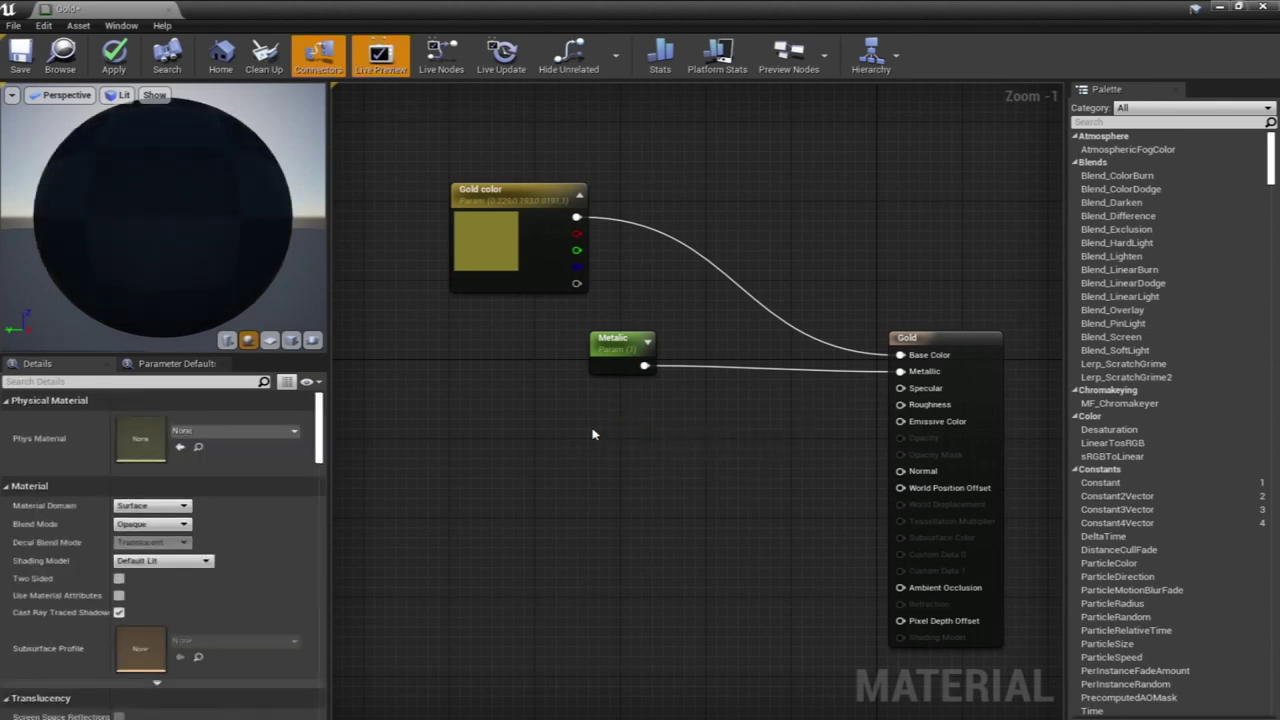
pyautogui.rightClick(592, 436)
pyautogui.write('sca')
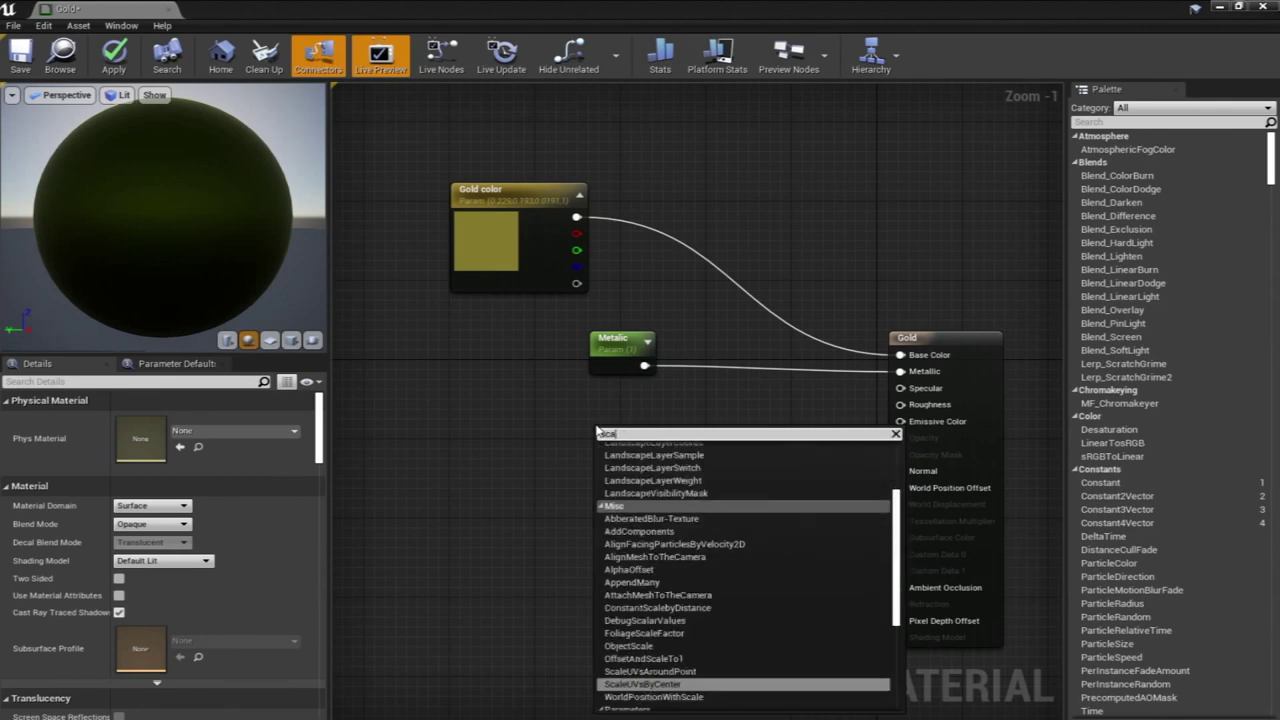
pyautogui.write('lar')
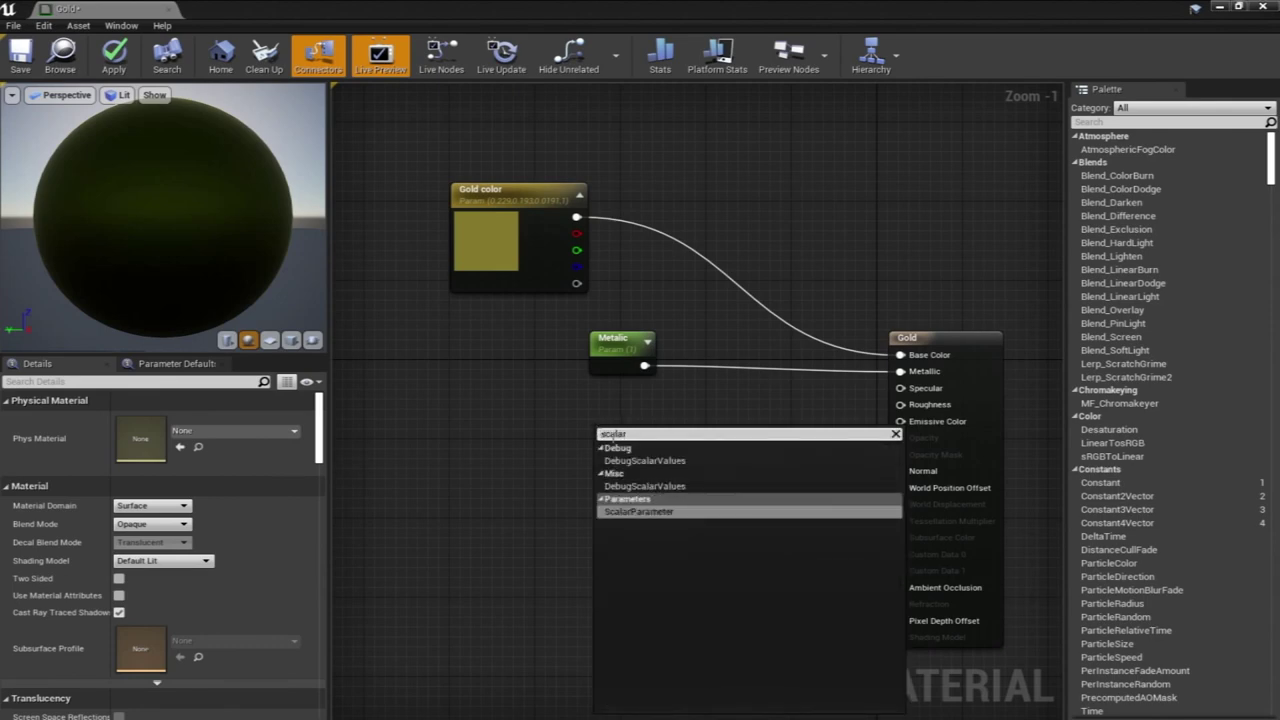
pyautogui.click(650, 512)
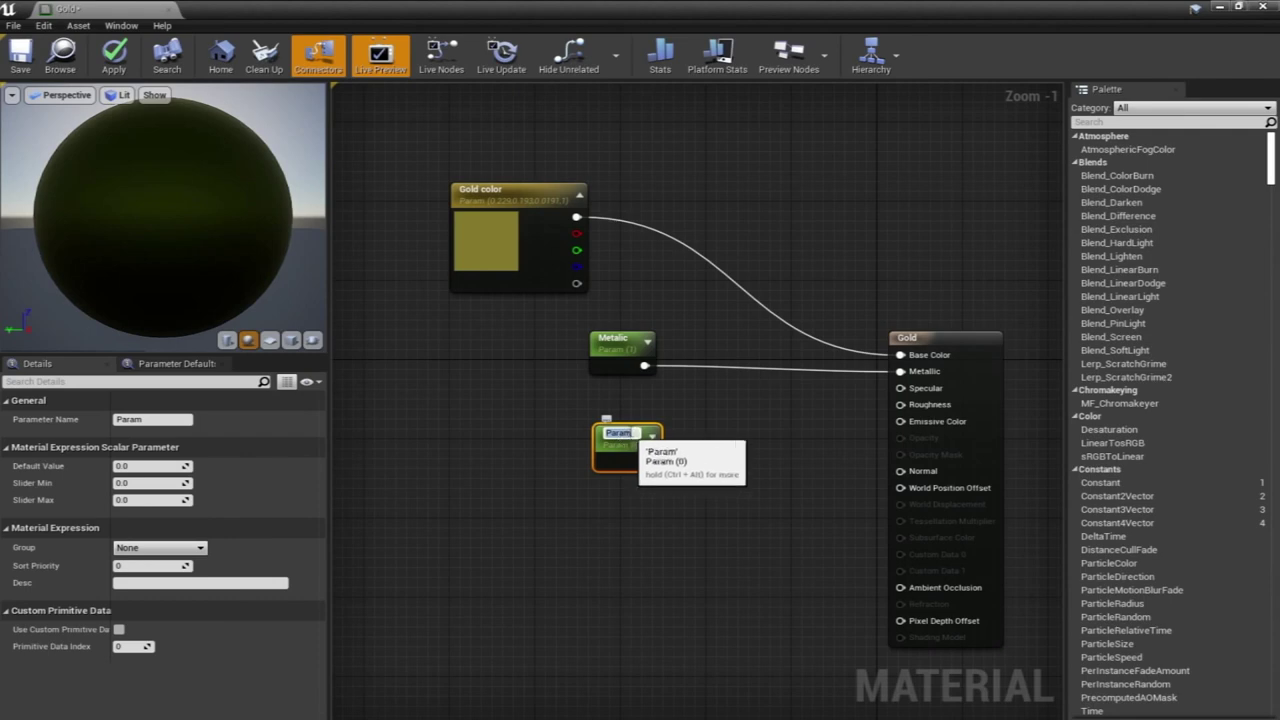
pyautogui.moveTo(654, 428); pyautogui.dragTo(649, 421)
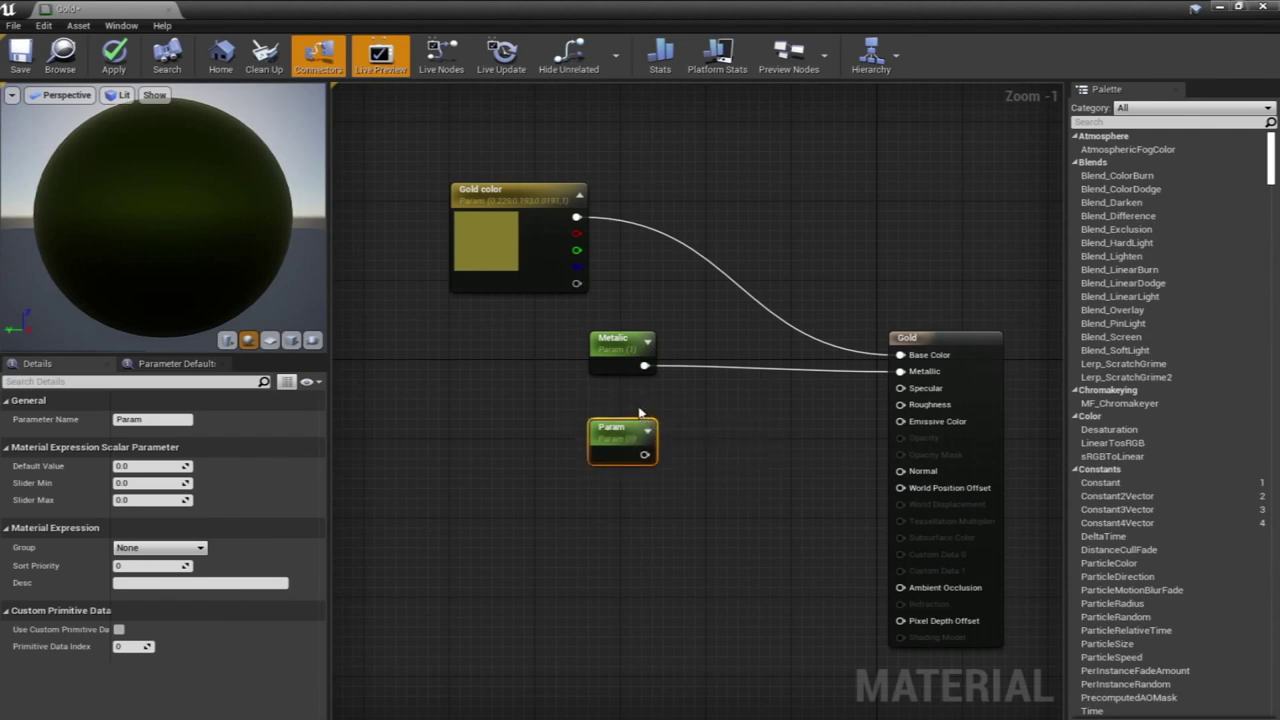
pyautogui.press('Delete')
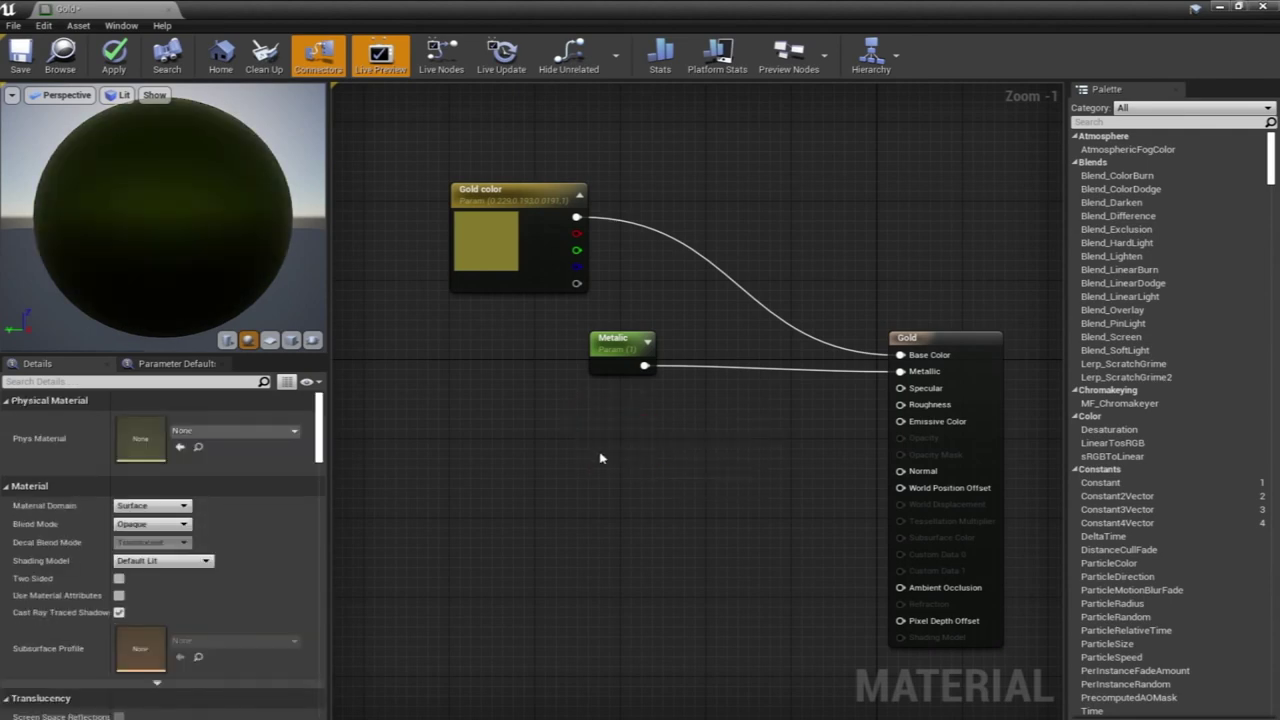
# Add a scalar parameter below the Metalic node and name it "Roughness"
pyautogui.press('s')
pyautogui.click(610, 434)
pyautogui.write('sssss')
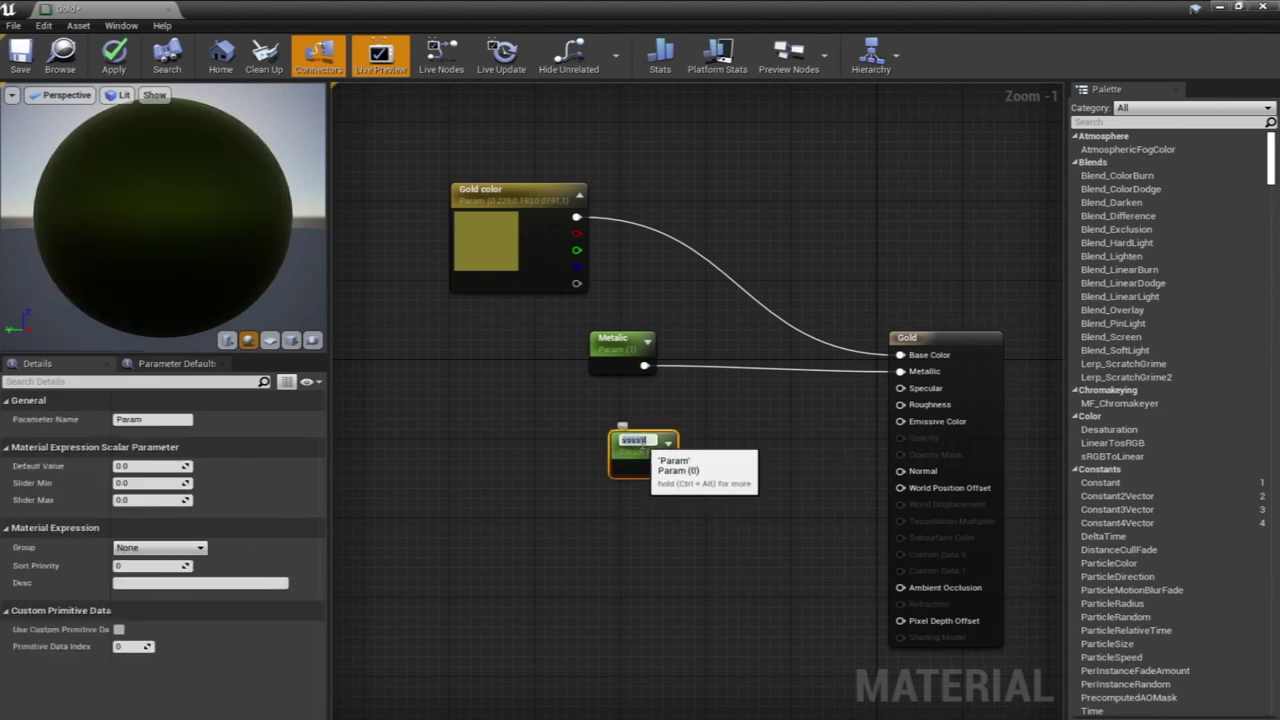
pyautogui.press('Return')
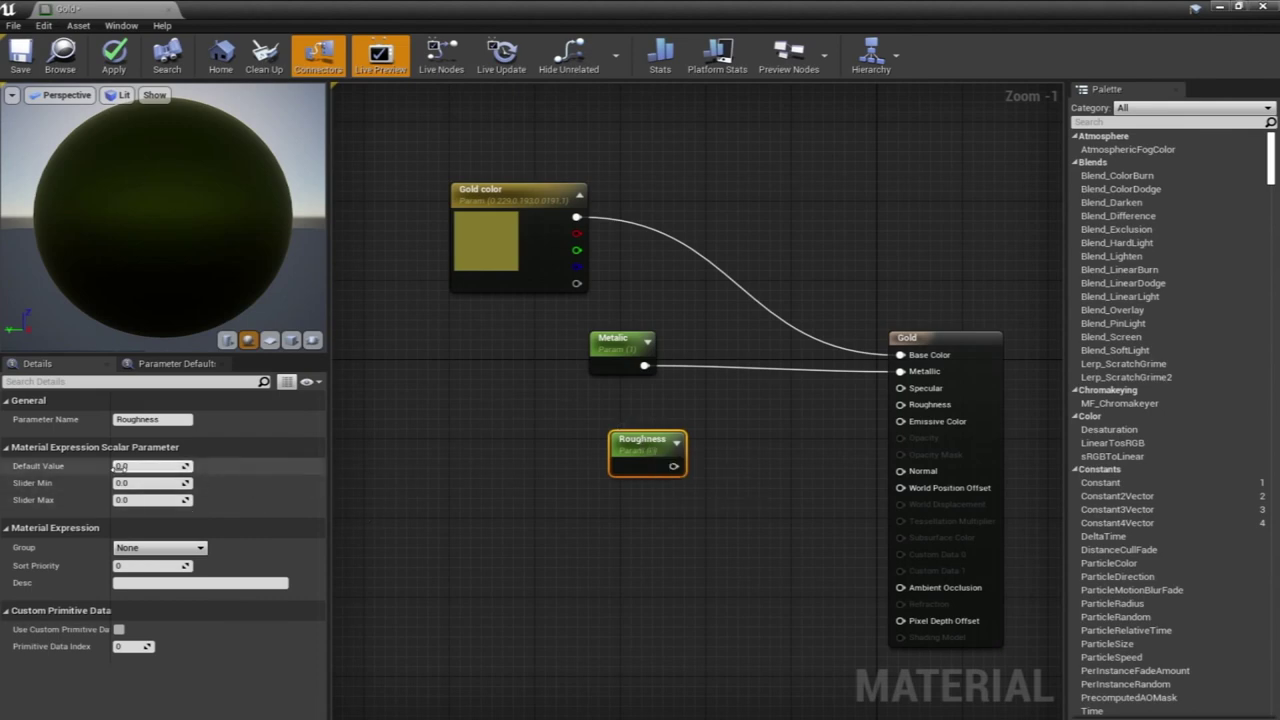
# Set the Roughness parameter's default value to 0.3 and its slider maximum to 2
pyautogui.click(140, 467)
pyautogui.write('0.3')
pyautogui.press('Return')
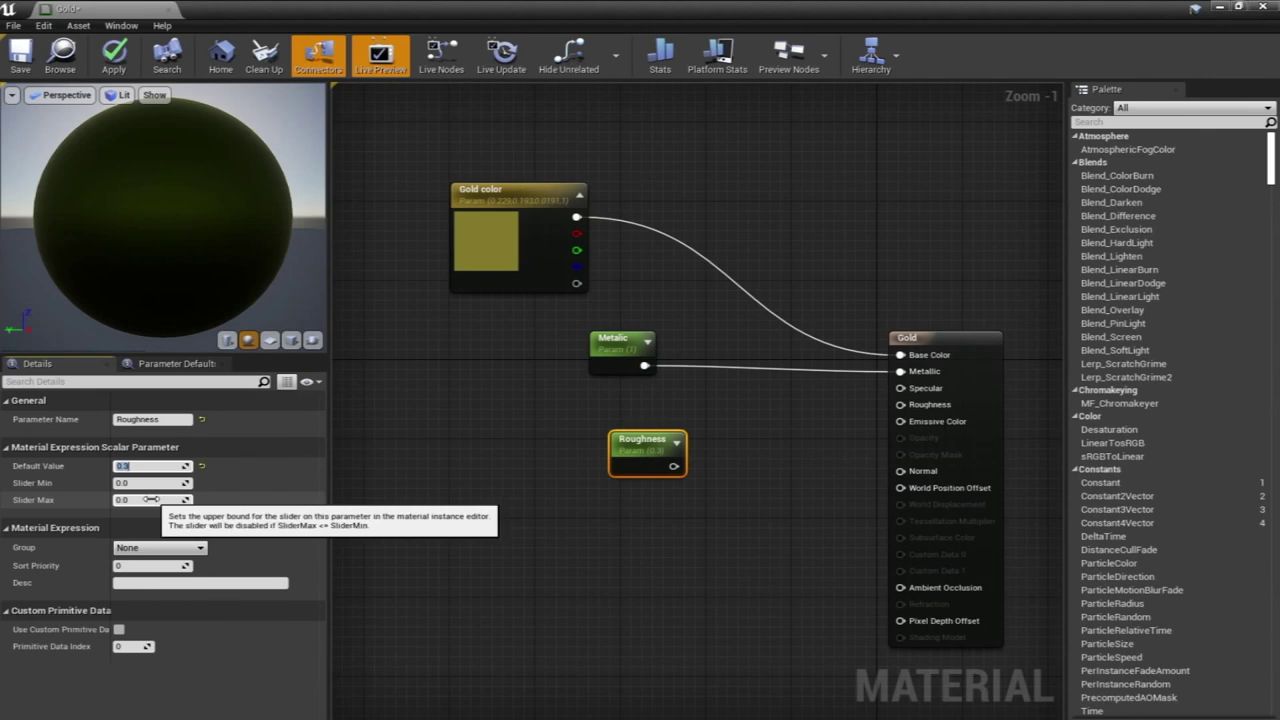
pyautogui.click(150, 499)
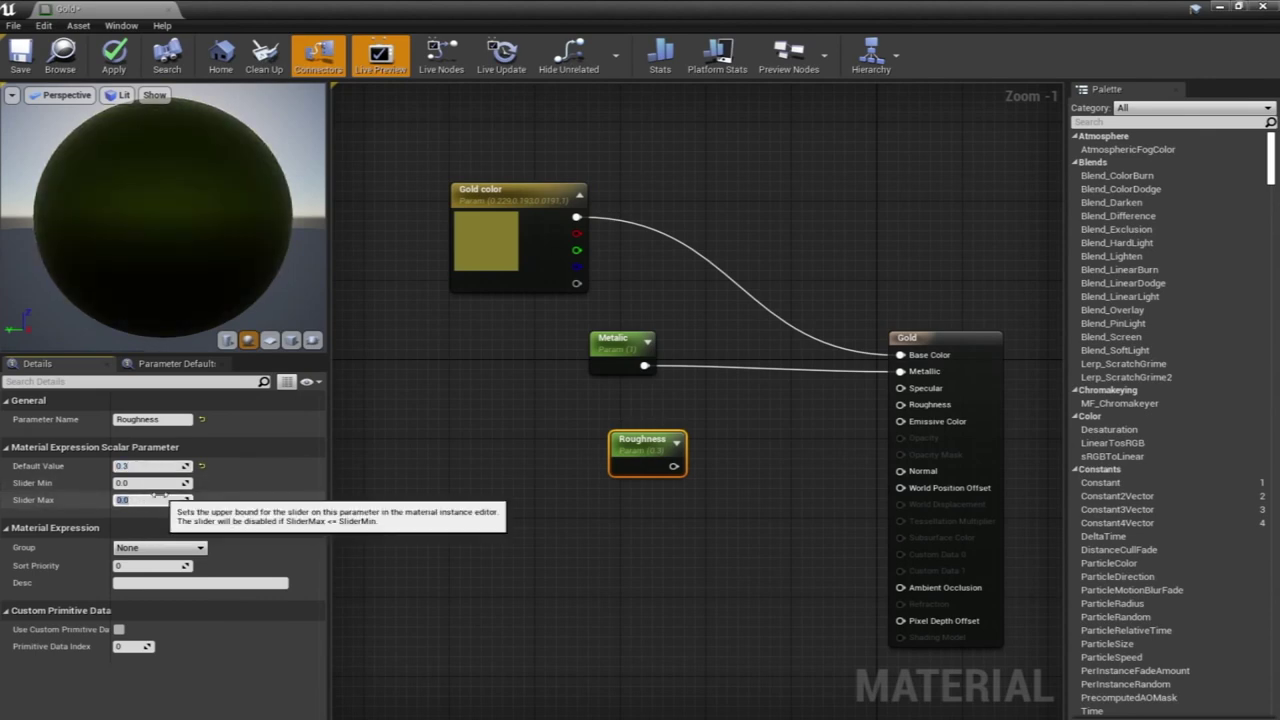
pyautogui.write('2')
pyautogui.press('Return')
# Connect the Roughness parameter to the Gold material's Roughness input and apply the changes
pyautogui.click(115, 60)
pyautogui.moveTo(674, 466); pyautogui.dragTo(897, 404)
pyautogui.click(115, 60)
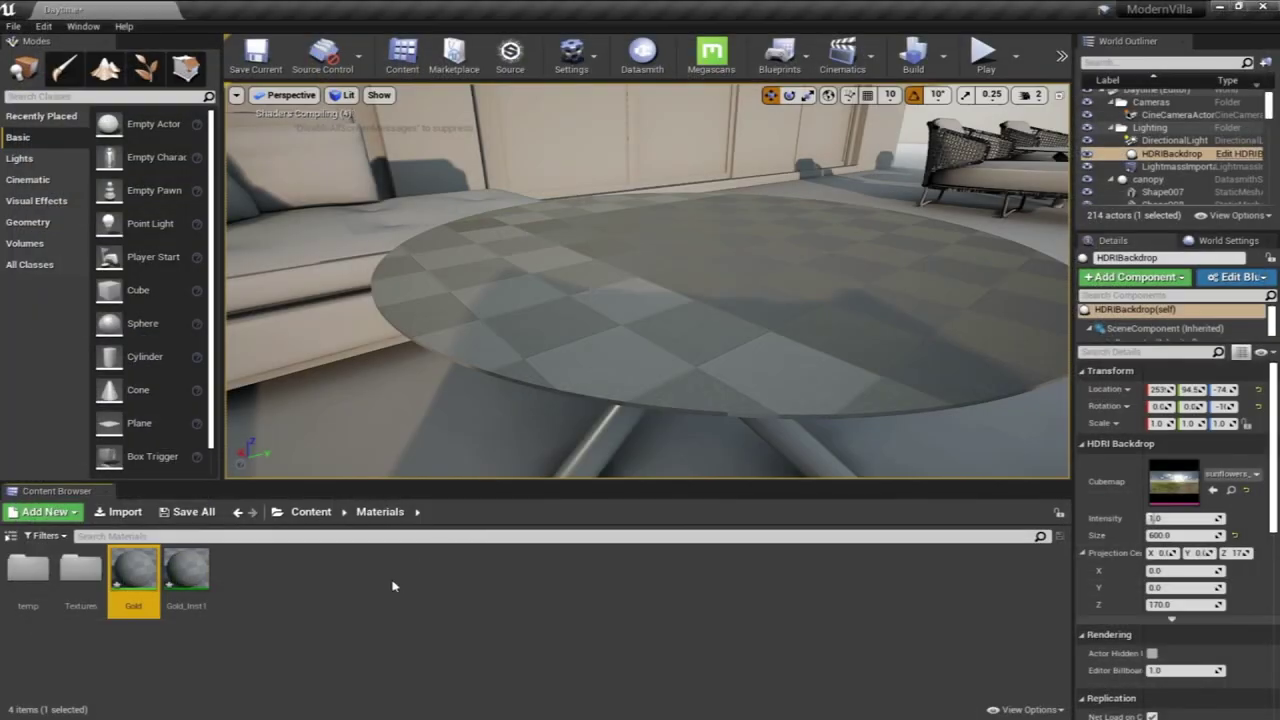
# Open the Gold_Inst1 material instance, enable its Metalic and Roughness overrides, and place its window beside the table view
pyautogui.doubleClick(186, 572)
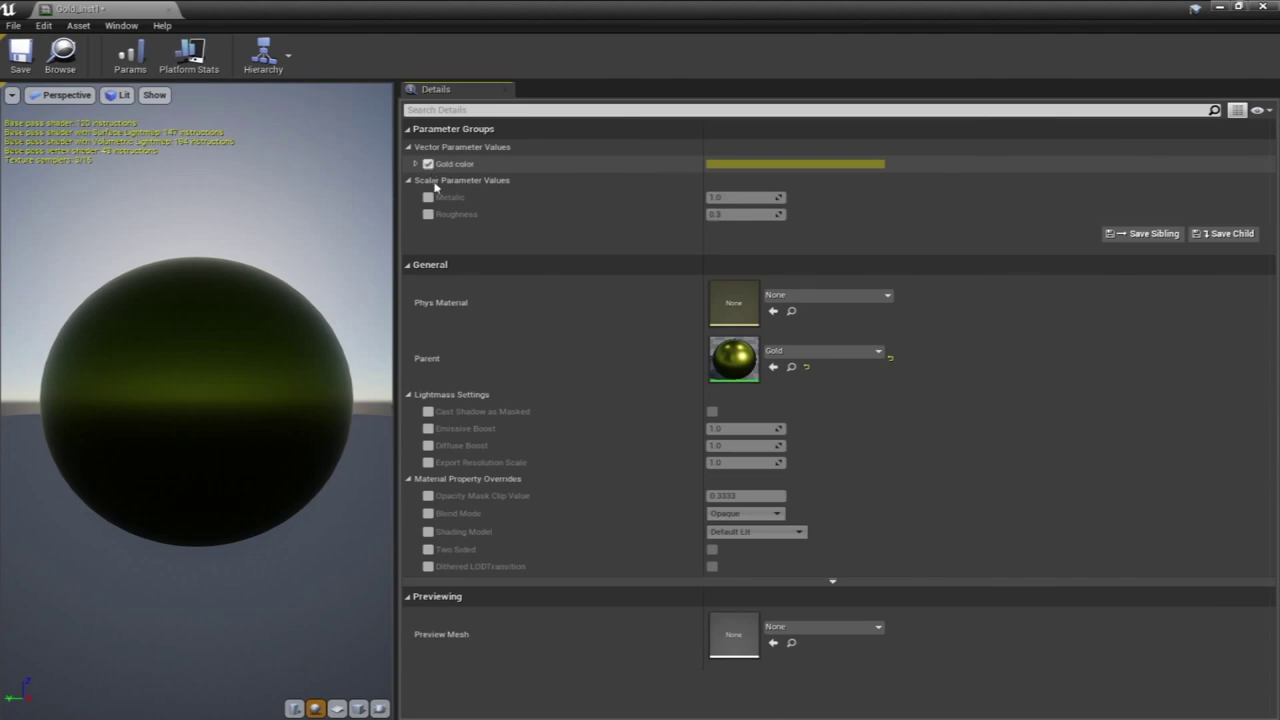
pyautogui.click(428, 214)
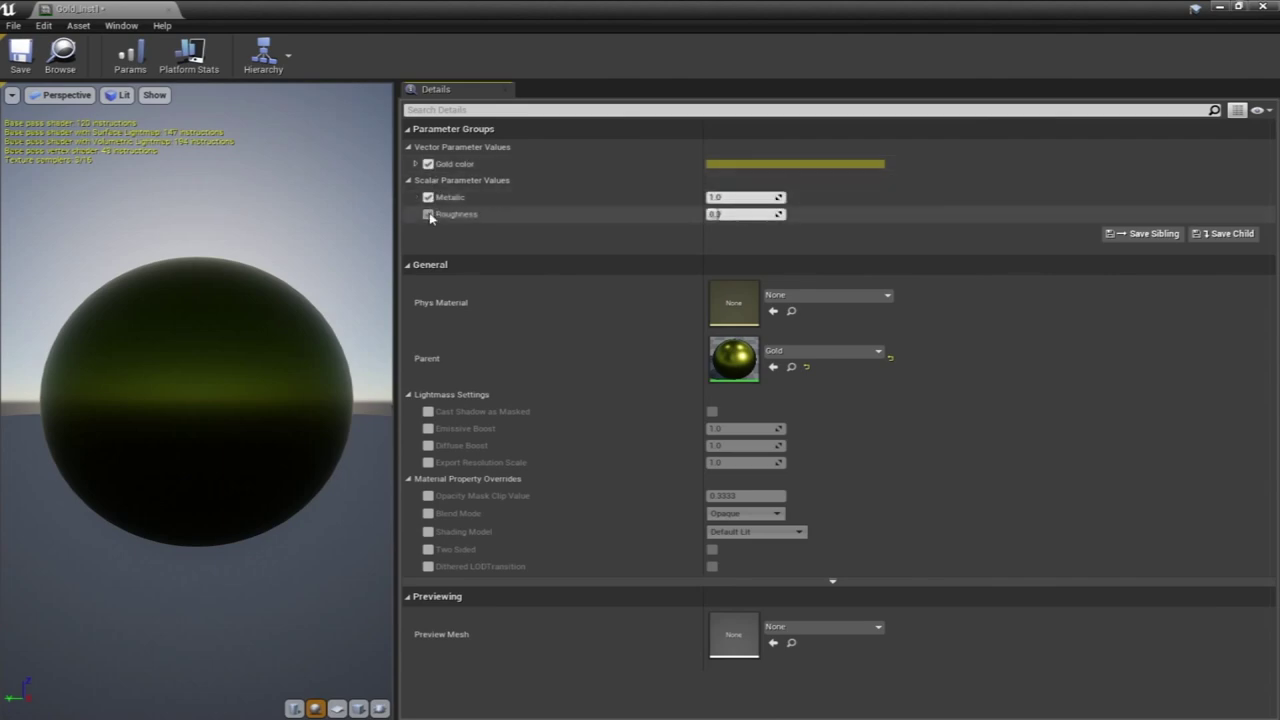
pyautogui.moveTo(559, 7); pyautogui.dragTo(229, 223)
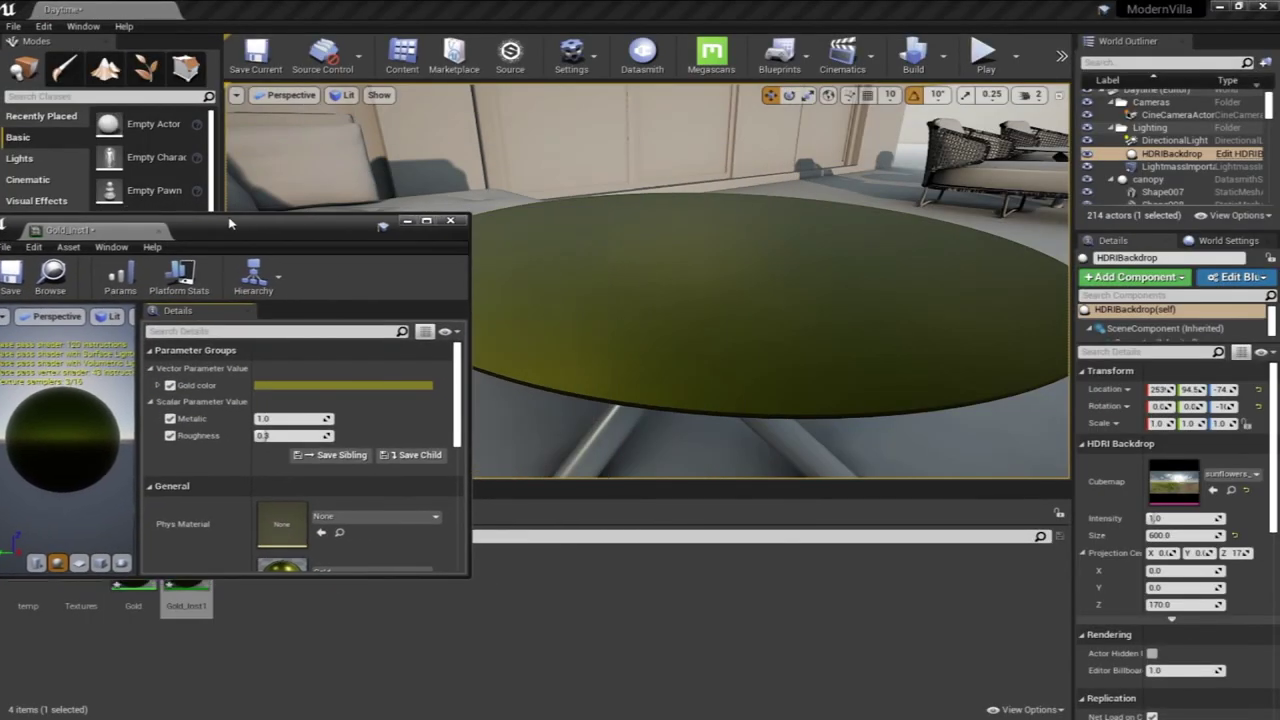
# Try out different Roughness values in the Gold_Inst1 instance, raising it to about 0.97 and lowering it again
pyautogui.click(276, 436)
pyautogui.write('2')
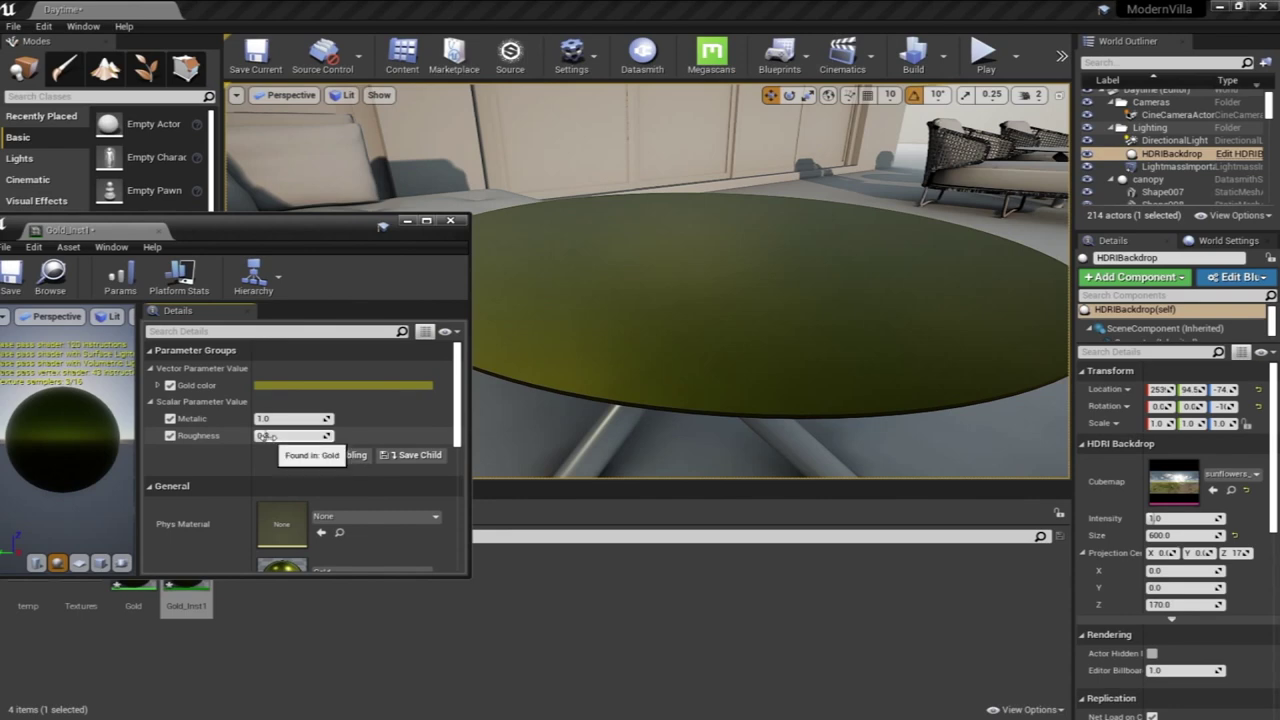
pyautogui.press('Return')
pyautogui.moveTo(297, 437)
pyautogui.mouseDown()
pyautogui.moveTo(284, 437)
pyautogui.moveTo(328, 437)
pyautogui.mouseUp()
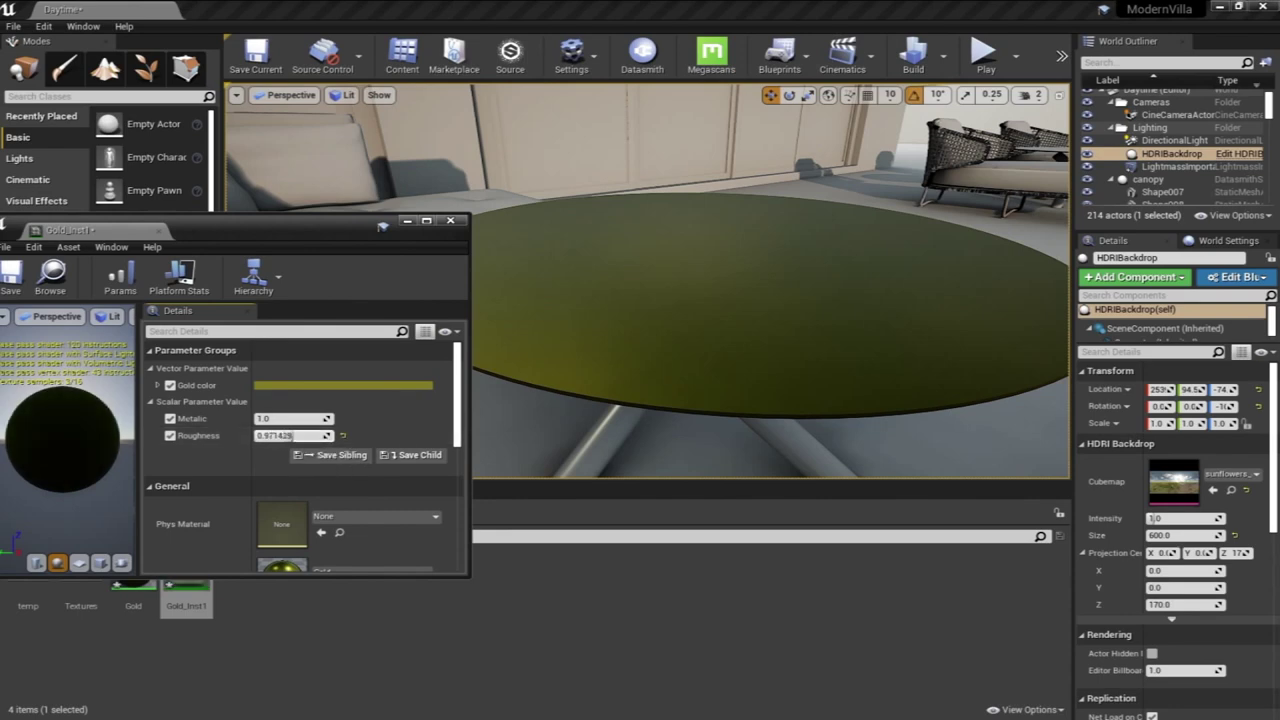
pyautogui.moveTo(291, 436); pyautogui.dragTo(263, 436)
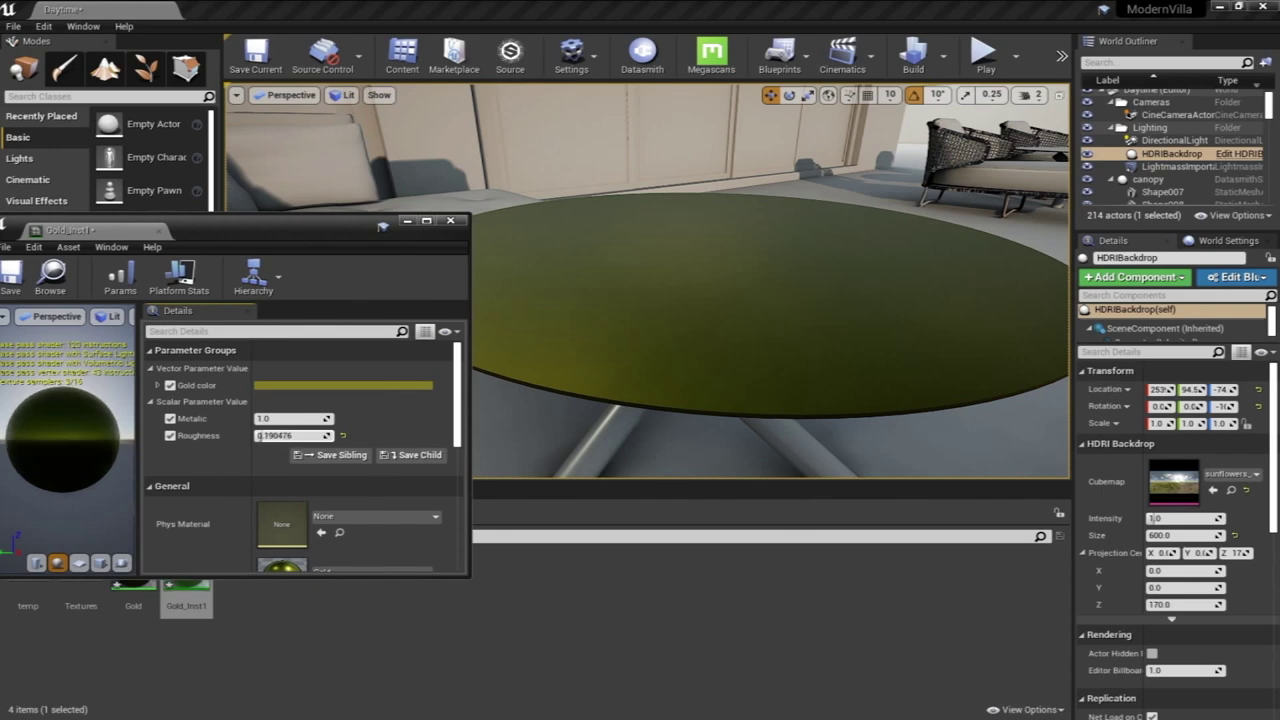
# Assign Gold_Inst1 to the round table top, lower its Roughness to about 0.095, and inspect the reflections
pyautogui.moveTo(186, 592); pyautogui.dragTo(731, 314)
pyautogui.moveTo(259, 436); pyautogui.dragTo(250, 436)
pyautogui.moveTo(640, 320); pyautogui.dragTo(640, 280, button='right')
pyautogui.moveTo(536, 344); pyautogui.dragTo(606, 341, button='right')
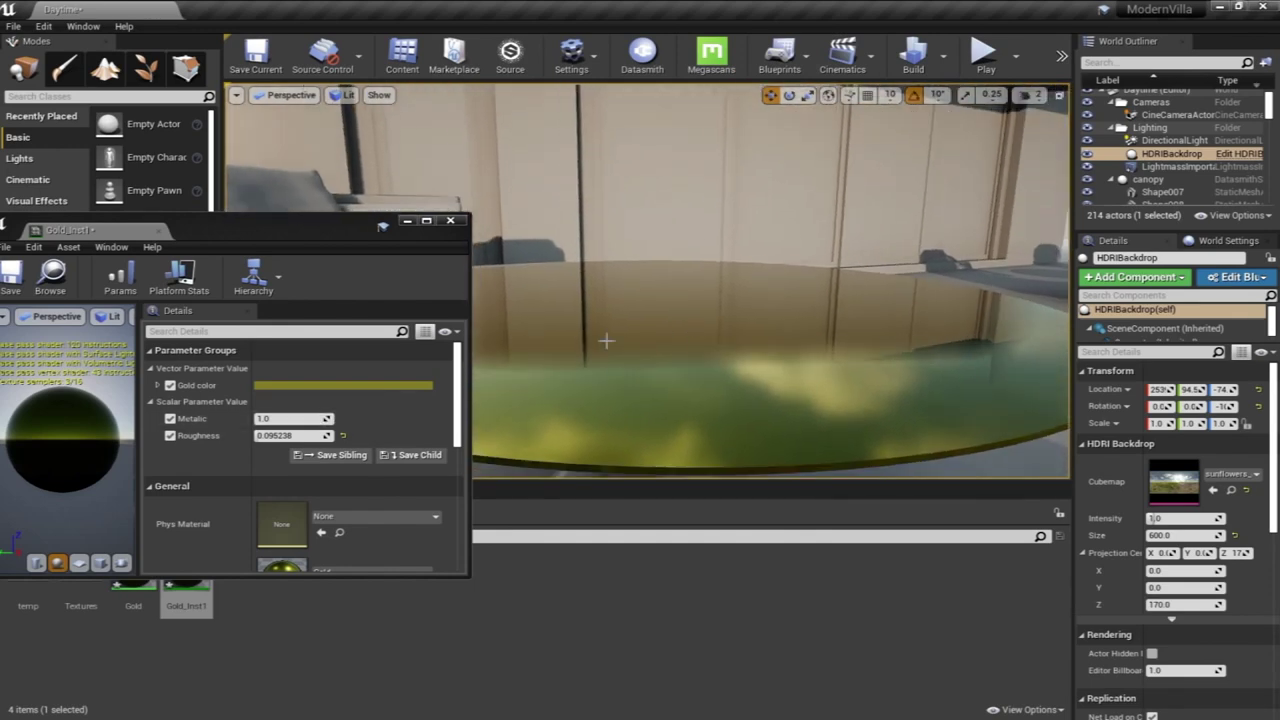
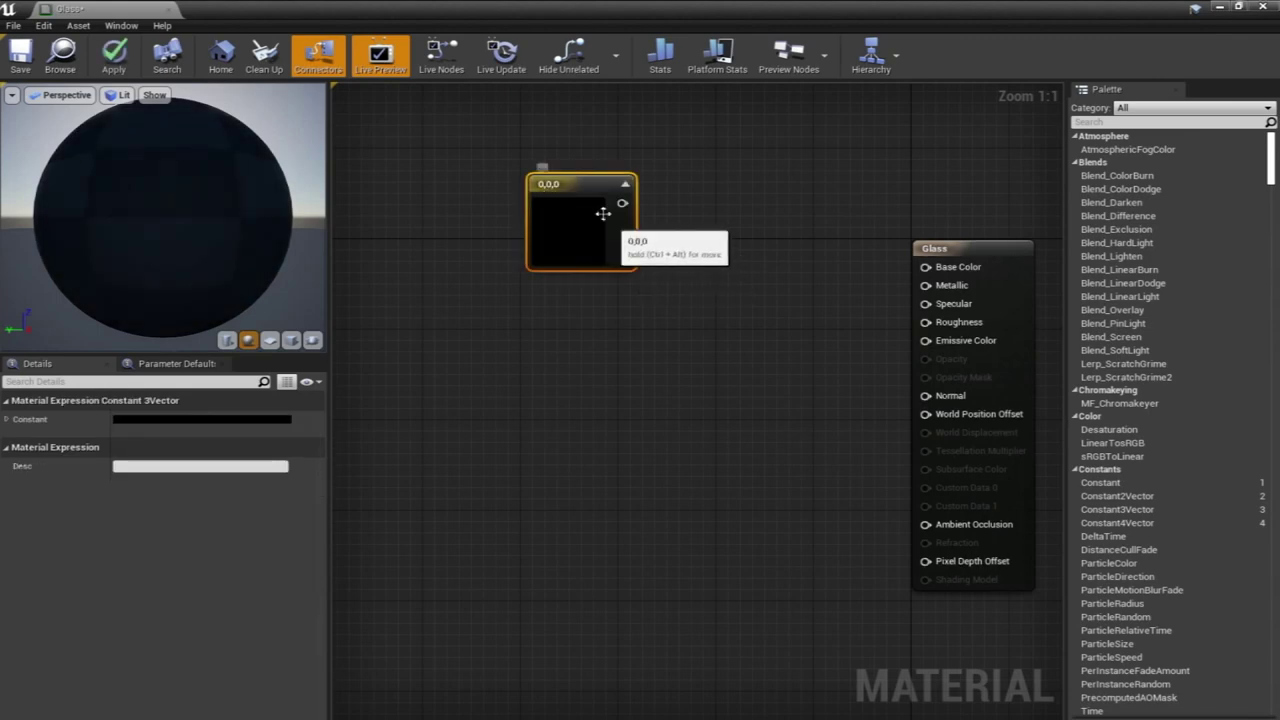
# Connect the Glass material's Constant3Vector to Base Color and convert it to a parameter named "glass color"
pyautogui.moveTo(644, 245); pyautogui.dragTo(926, 267)
pyautogui.rightClick(624, 228)
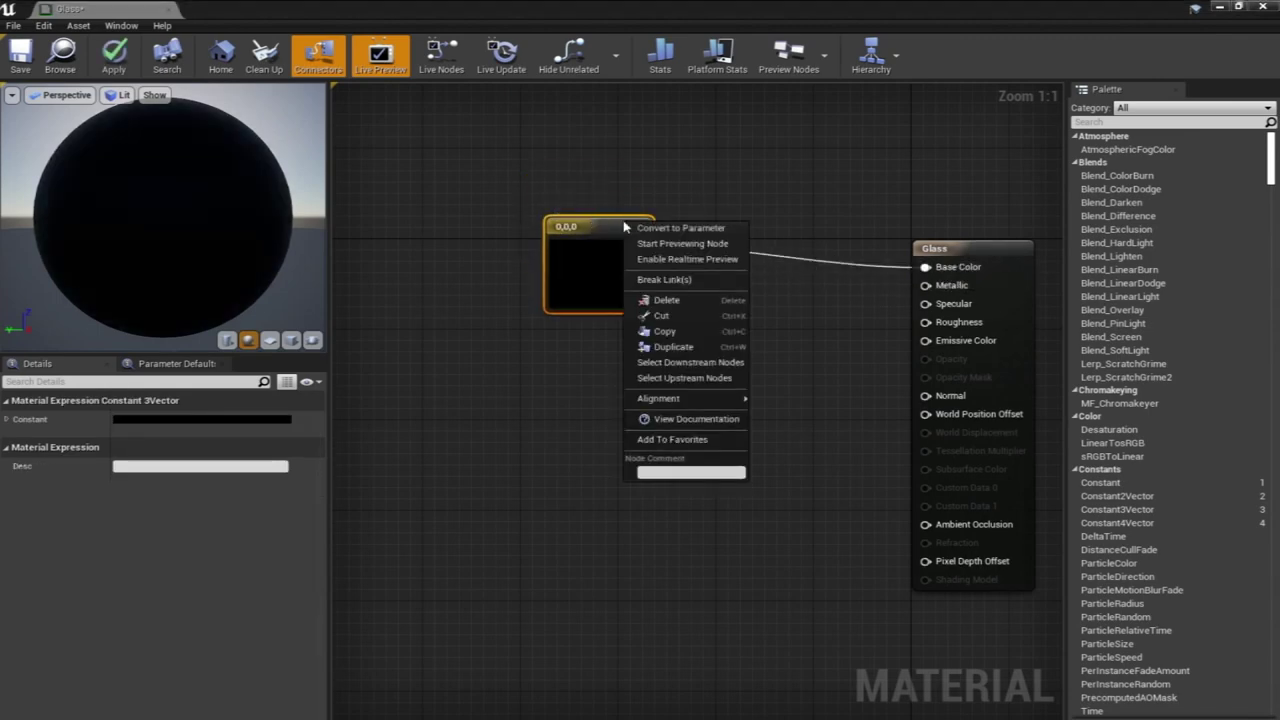
pyautogui.click(691, 235)
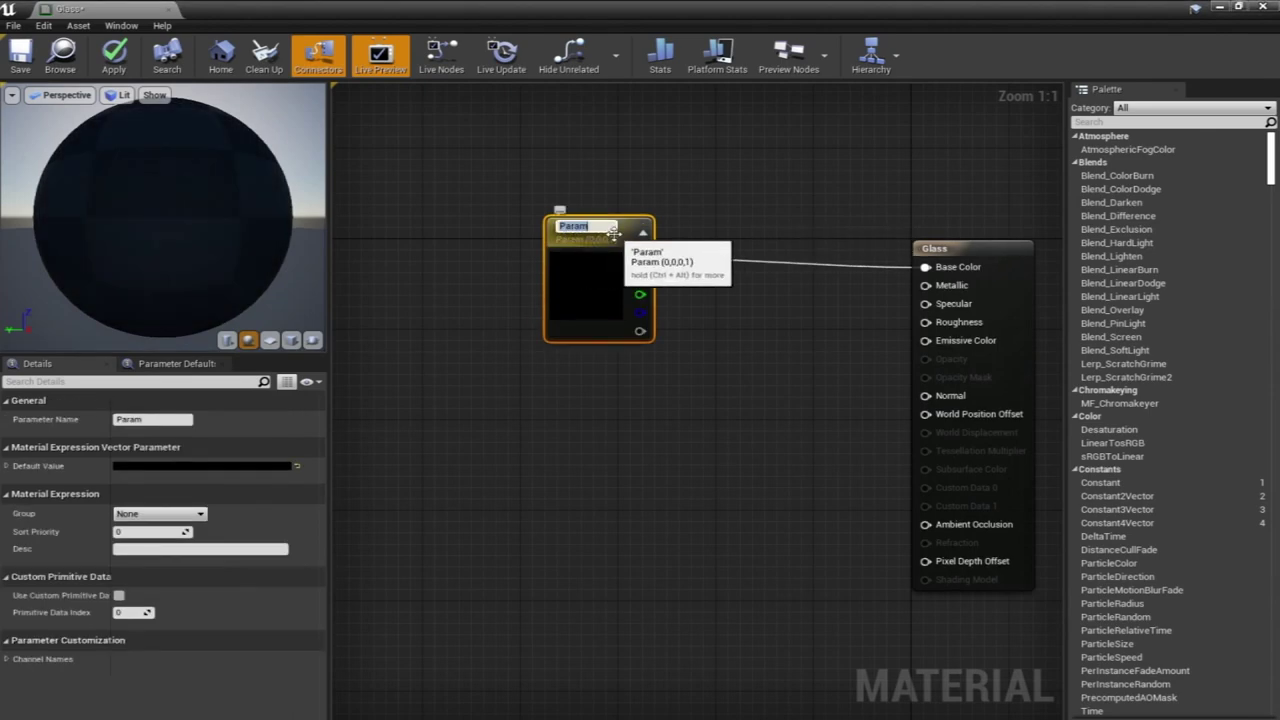
pyautogui.write('glass color')
pyautogui.press('Return')
# Move the glass color node higher in the graph and set its colour to a pale cyan of about 0.643, 0.89, 0.922
pyautogui.moveTo(590, 230); pyautogui.dragTo(660, 127)
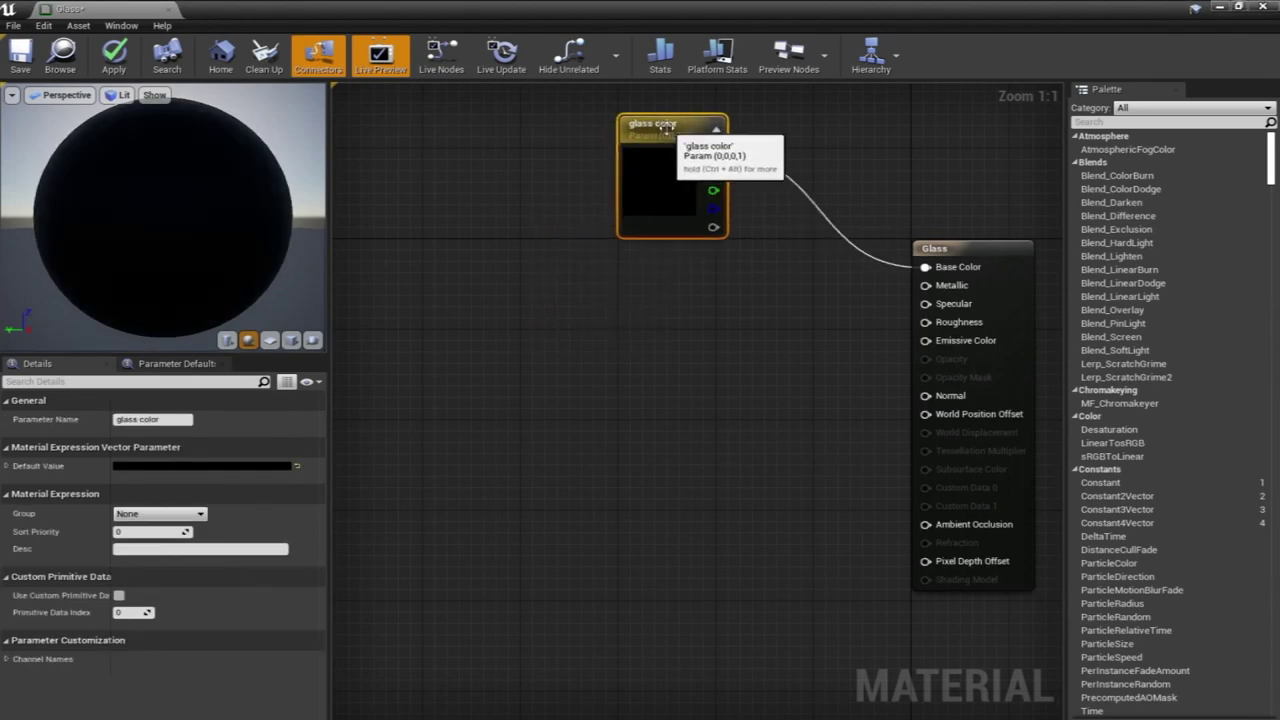
pyautogui.doubleClick(665, 188)
pyautogui.moveTo(760, 307)
pyautogui.mouseDown()
pyautogui.moveTo(745, 307)
pyautogui.moveTo(750, 320)
pyautogui.moveTo(764, 318)
pyautogui.moveTo(737, 309)
pyautogui.mouseUp()
pyautogui.moveTo(899, 265); pyautogui.dragTo(899, 249)
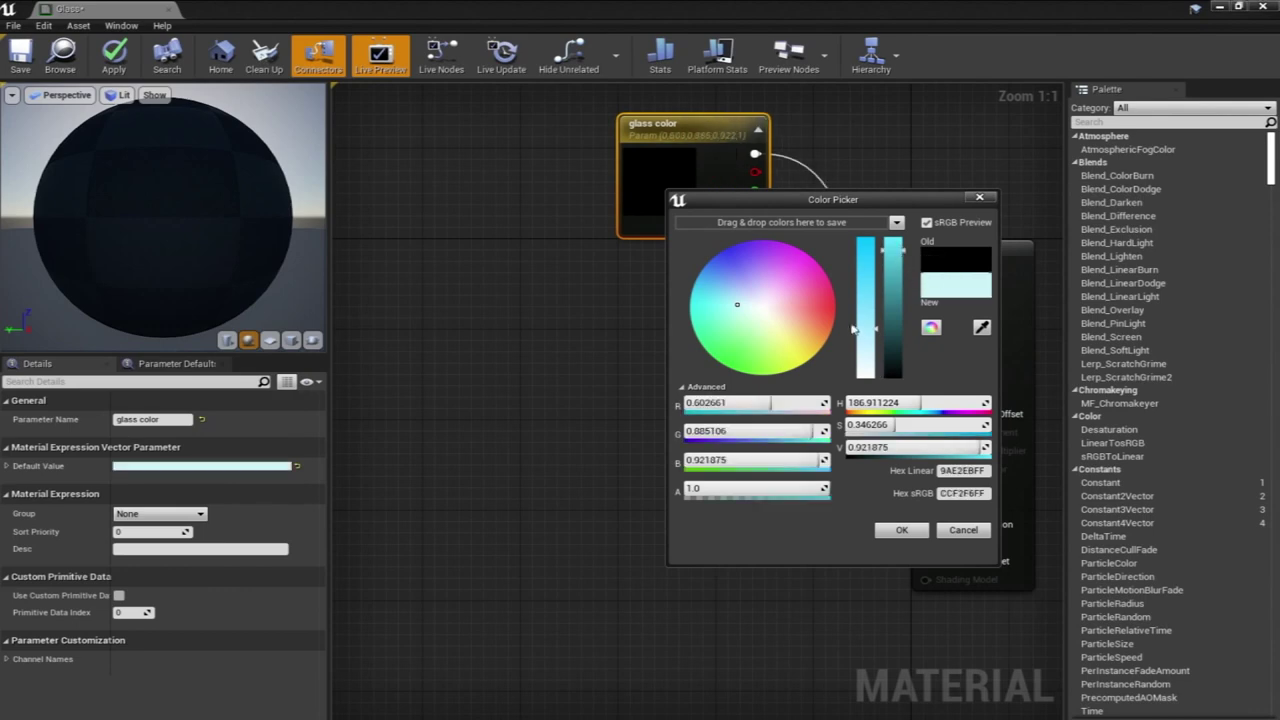
pyautogui.click(901, 530)
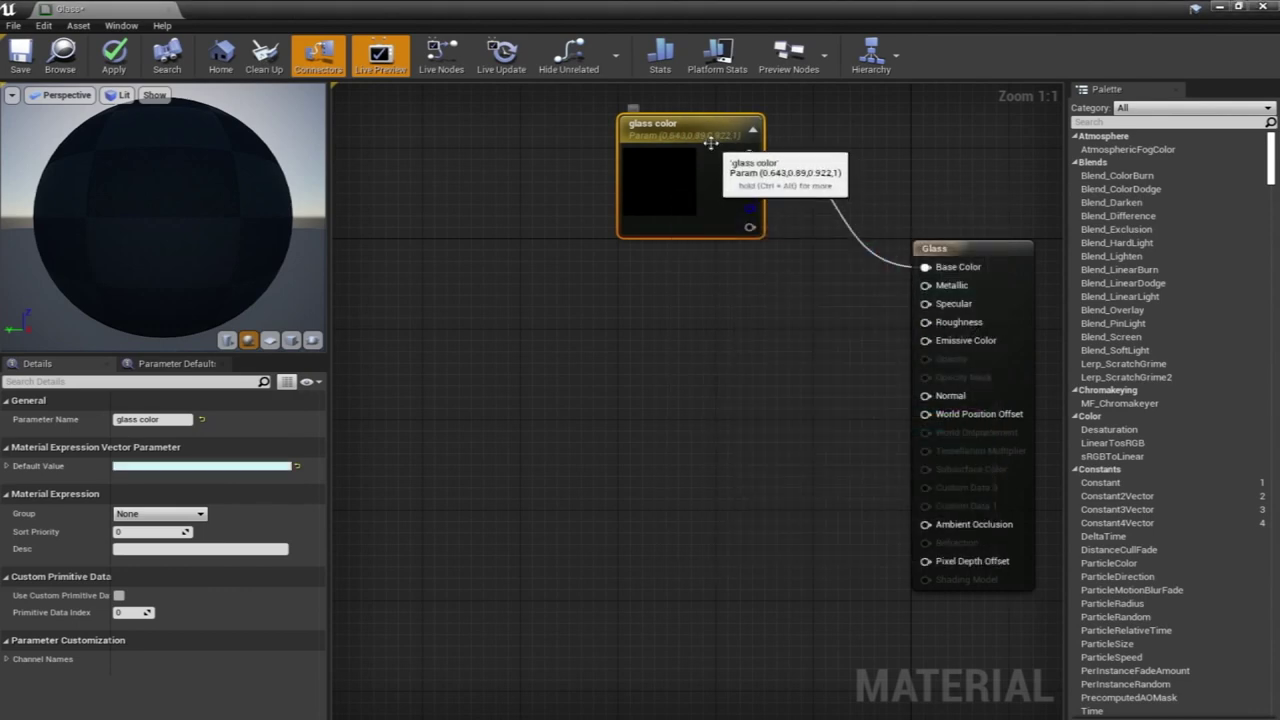
# Spread the glass color node and the Glass output node further apart to free space in the graph
pyautogui.moveTo(708, 140); pyautogui.dragTo(658, 118)
pyautogui.click(630, 272)
pyautogui.moveTo(748, 334); pyautogui.dragTo(804, 418, button='right')
pyautogui.moveTo(710, 397); pyautogui.dragTo(787, 510)
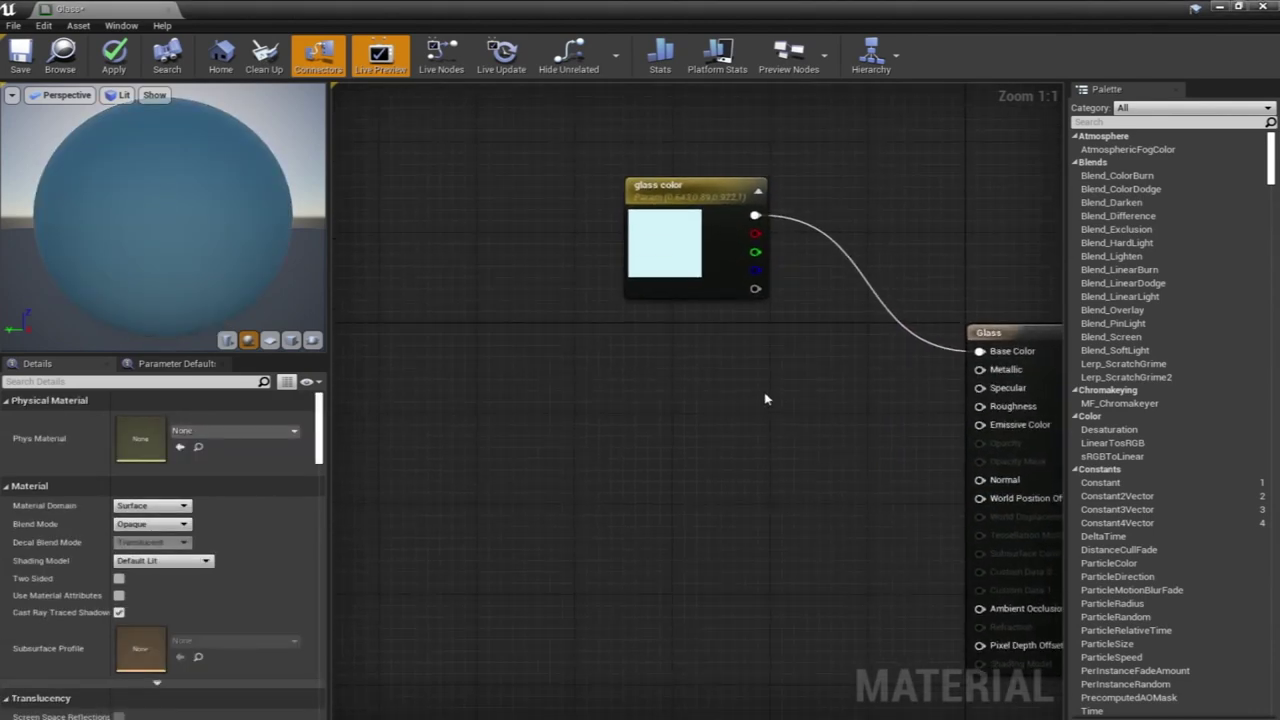
pyautogui.moveTo(677, 383); pyautogui.dragTo(691, 454, button='right')
pyautogui.moveTo(746, 273); pyautogui.dragTo(706, 216)
pyautogui.moveTo(973, 314); pyautogui.dragTo(912, 203, button='right')
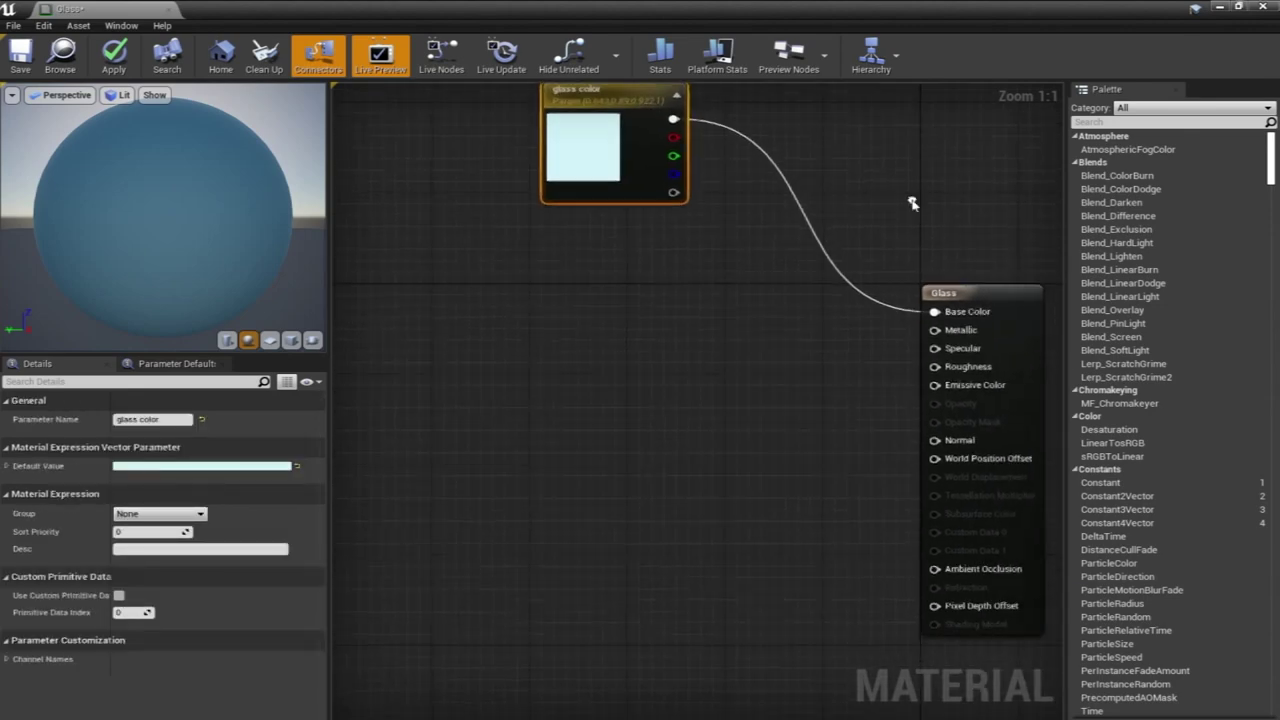
pyautogui.click(1000, 295)
pyautogui.moveTo(1000, 295); pyautogui.dragTo(1000, 273)
pyautogui.click(716, 320)
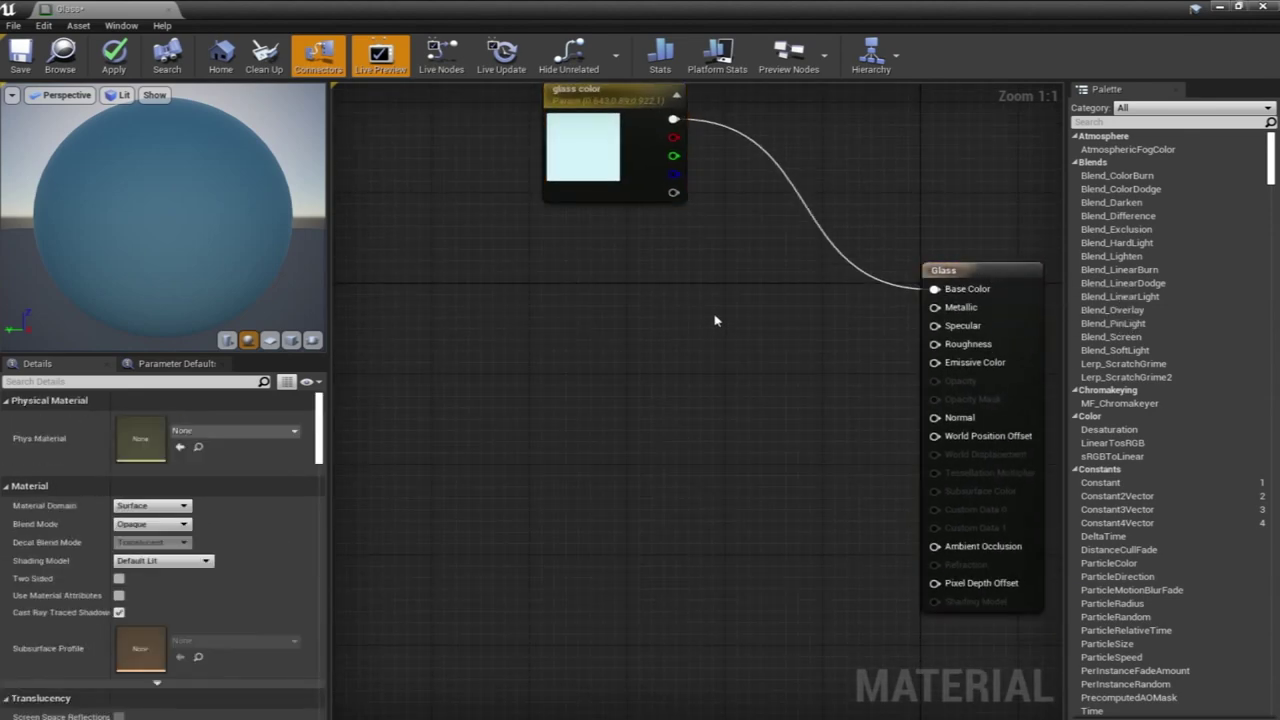
# Add a Constant3Vector below the glass color node and convert it to a parameter named "metal and spec"
pyautogui.click(555, 290)
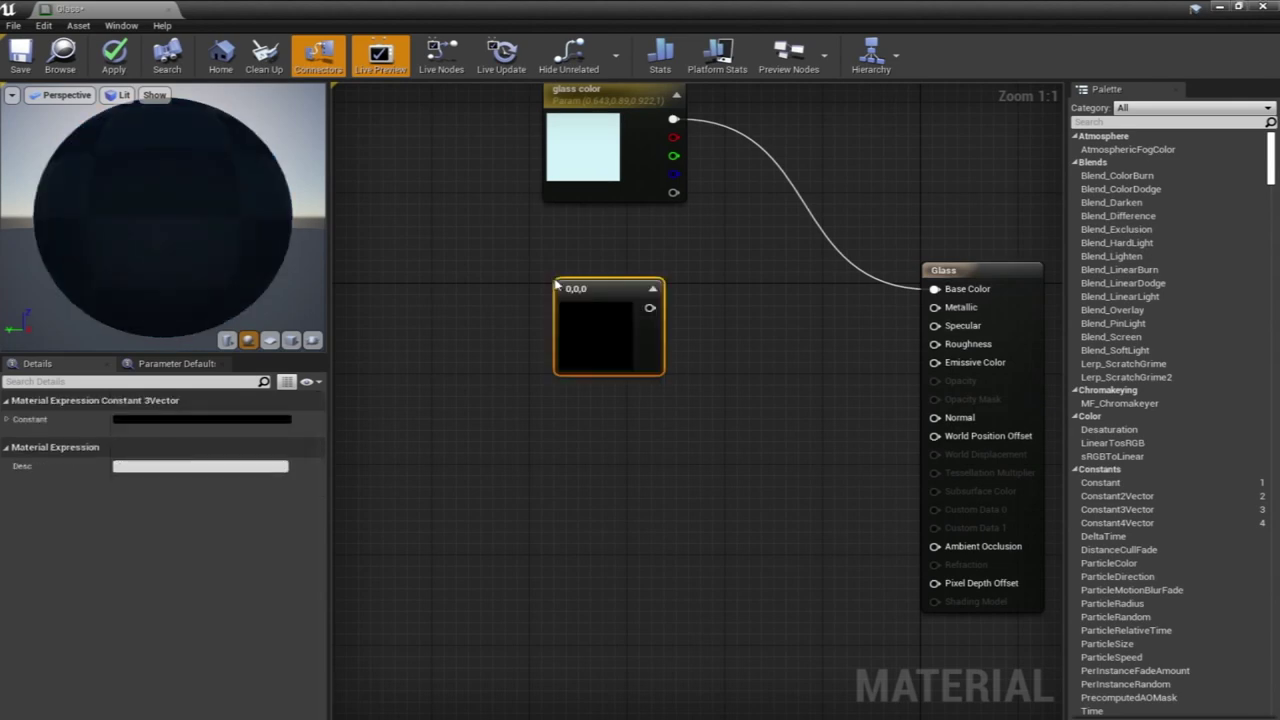
pyautogui.rightClick(598, 293)
pyautogui.click(640, 301)
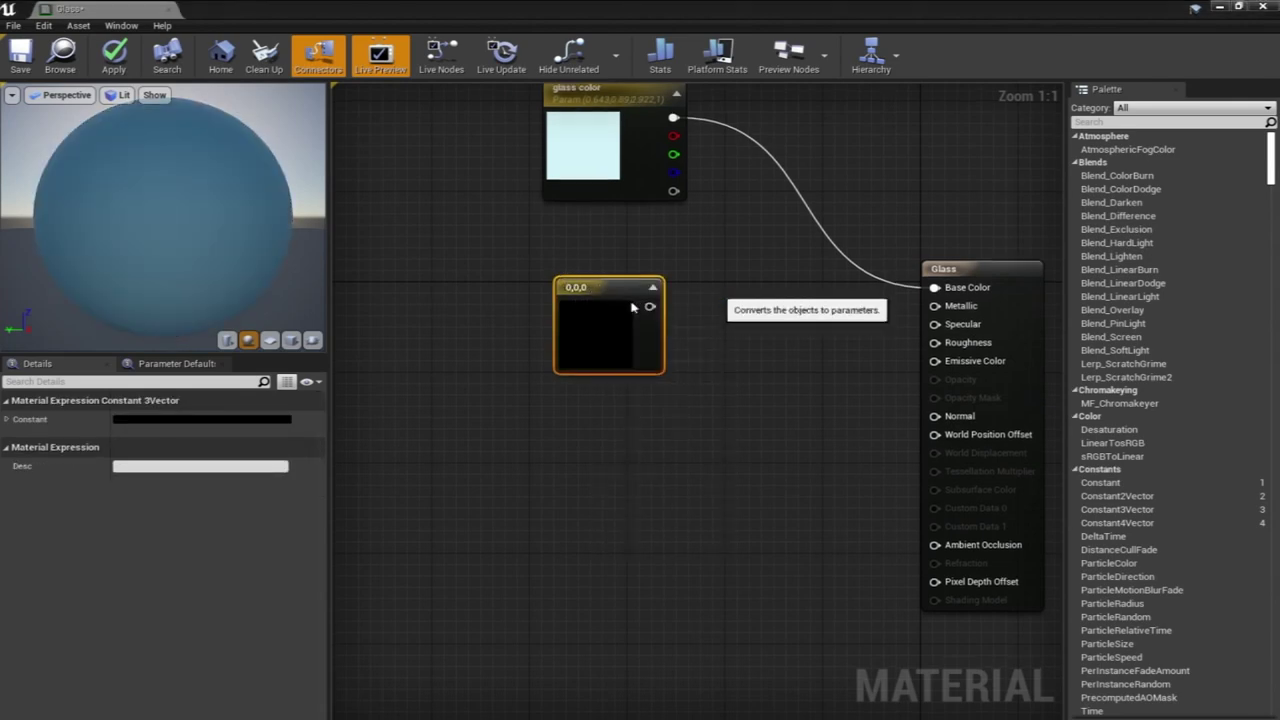
pyautogui.write('met')
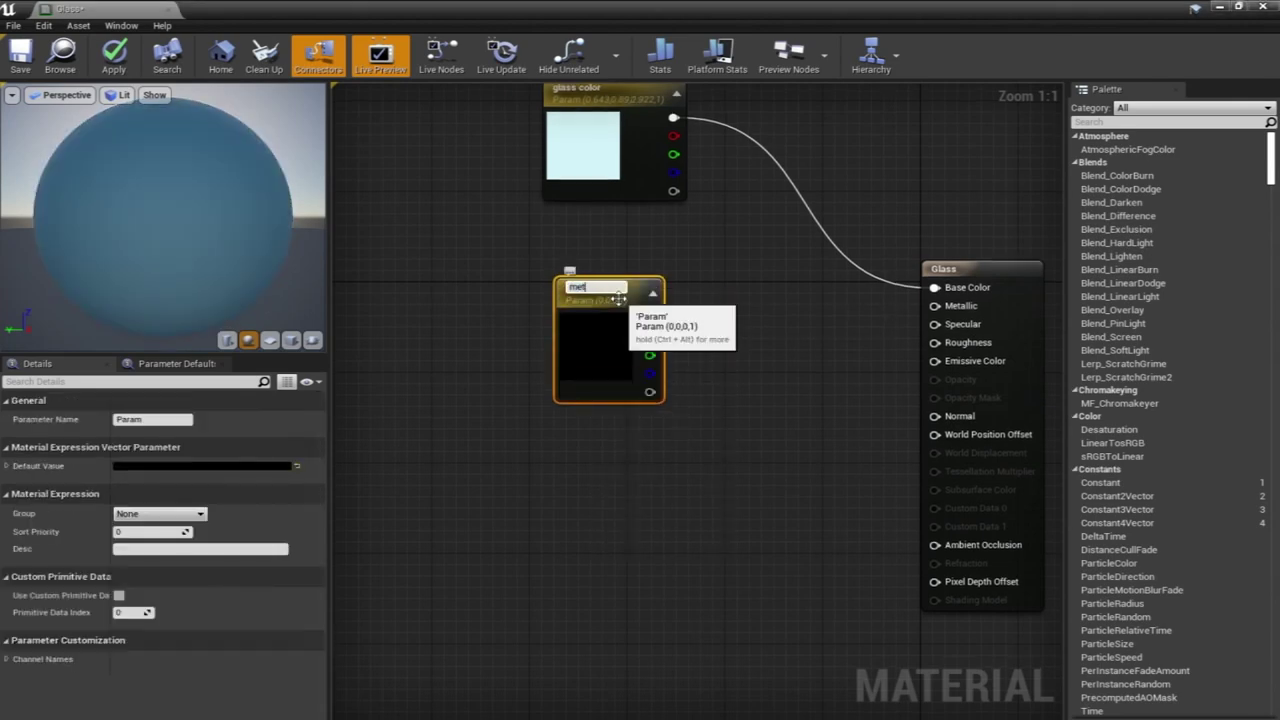
pyautogui.write('al and spec')
pyautogui.press('Return')
# Connect the metal and spec parameter to both the Metallic and Specular inputs and shift its node slightly upward
pyautogui.moveTo(650, 316); pyautogui.dragTo(945, 306)
pyautogui.moveTo(648, 316); pyautogui.dragTo(938, 324)
pyautogui.moveTo(607, 309); pyautogui.dragTo(619, 280)
# Set the metal and spec parameter's colour to pure white (1, 1, 1)
pyautogui.doubleClick(610, 314)
pyautogui.moveTo(838, 416); pyautogui.dragTo(841, 362)
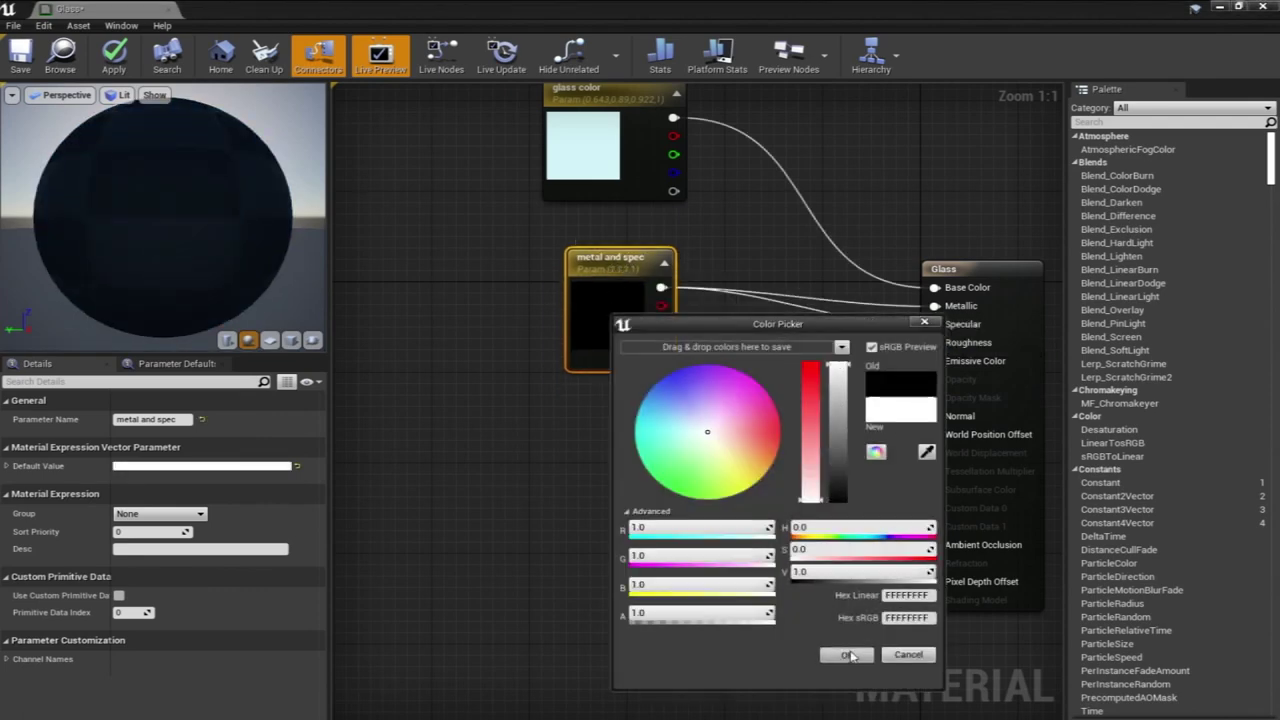
pyautogui.click(848, 654)
# Increase the distance between the two parameter nodes and the Glass output node, leaving the output lower in the graph
pyautogui.moveTo(722, 242); pyautogui.dragTo(764, 408, button='right')
pyautogui.scroll(-2, 720, 356)
pyautogui.moveTo(731, 257); pyautogui.dragTo(643, 284)
pyautogui.click(964, 279)
pyautogui.moveTo(960, 424); pyautogui.dragTo(980, 322, button='right')
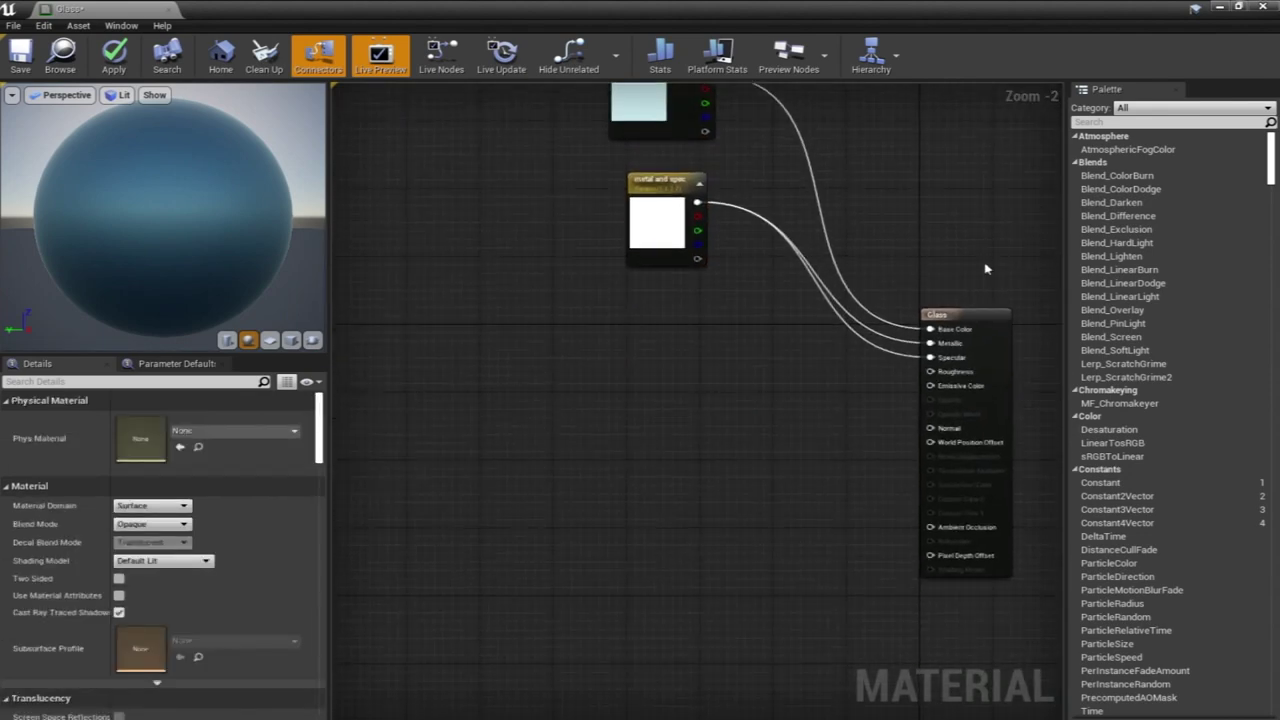
pyautogui.click(980, 322)
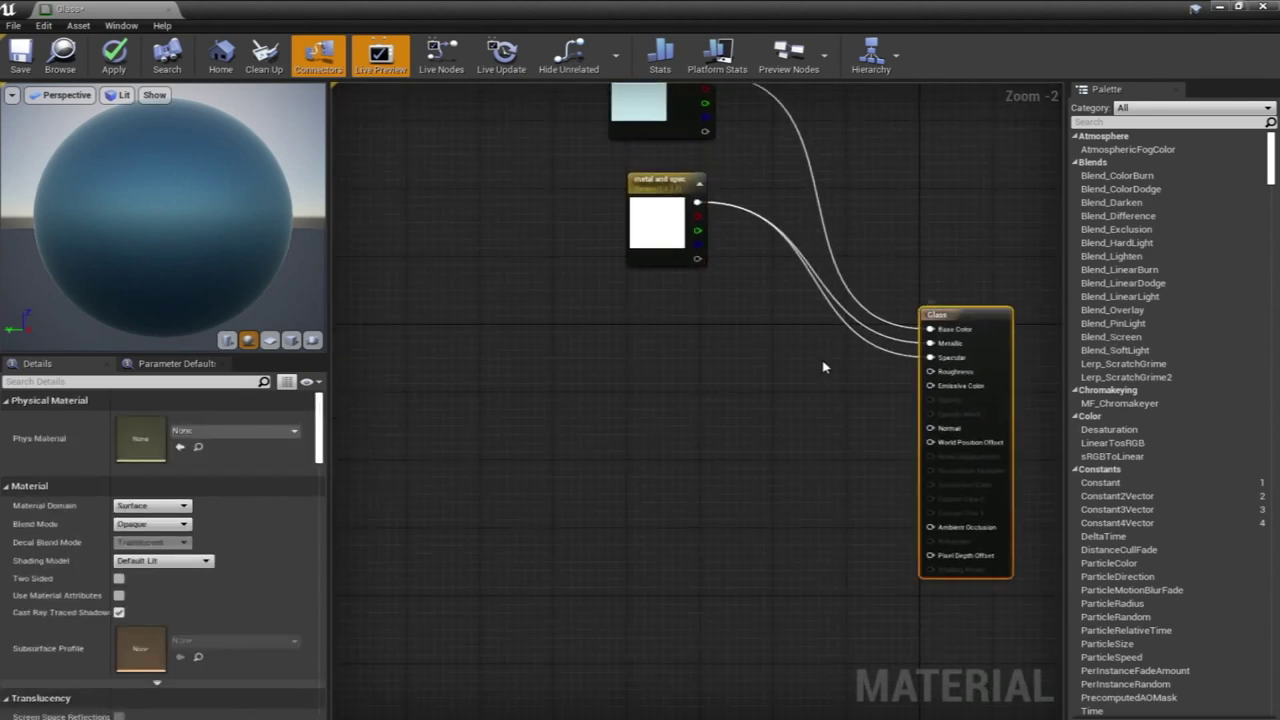
pyautogui.scroll(2, 814, 400)
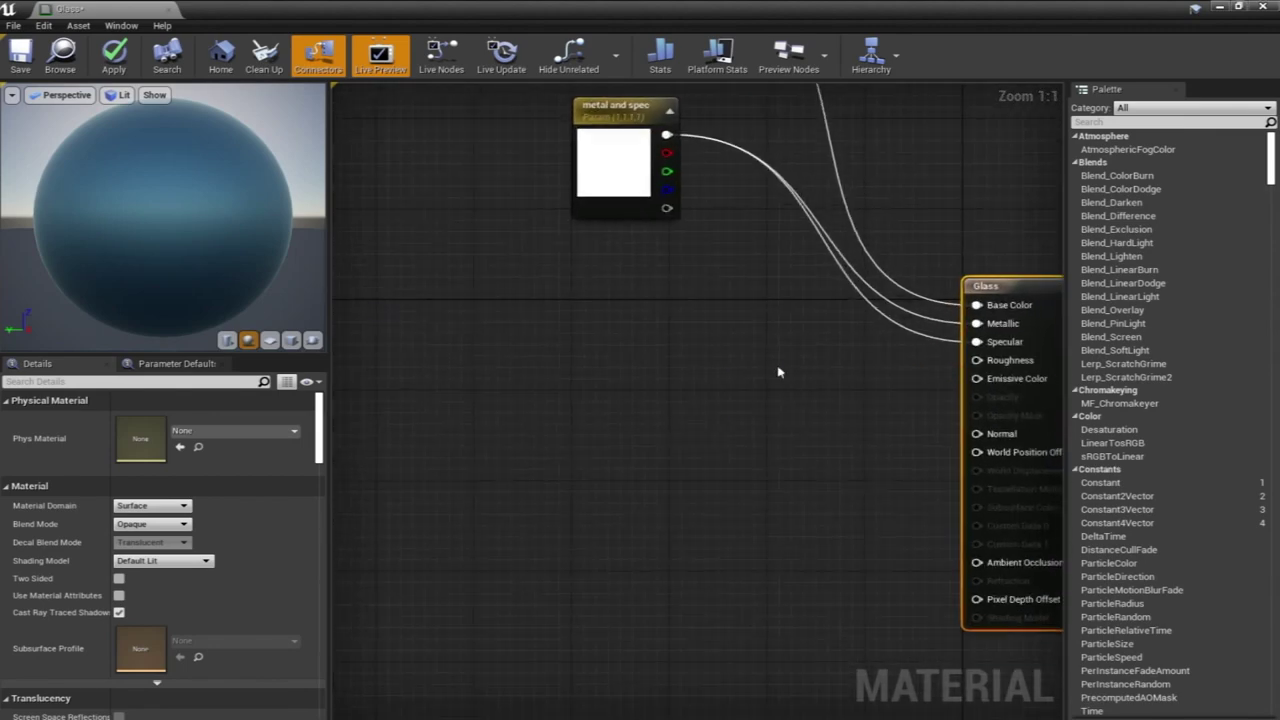
pyautogui.scroll(-2, 749, 364)
pyautogui.moveTo(222, 214)
pyautogui.mouseDown()
pyautogui.moveTo(200, 210)
pyautogui.moveTo(222, 214)
pyautogui.mouseUp()
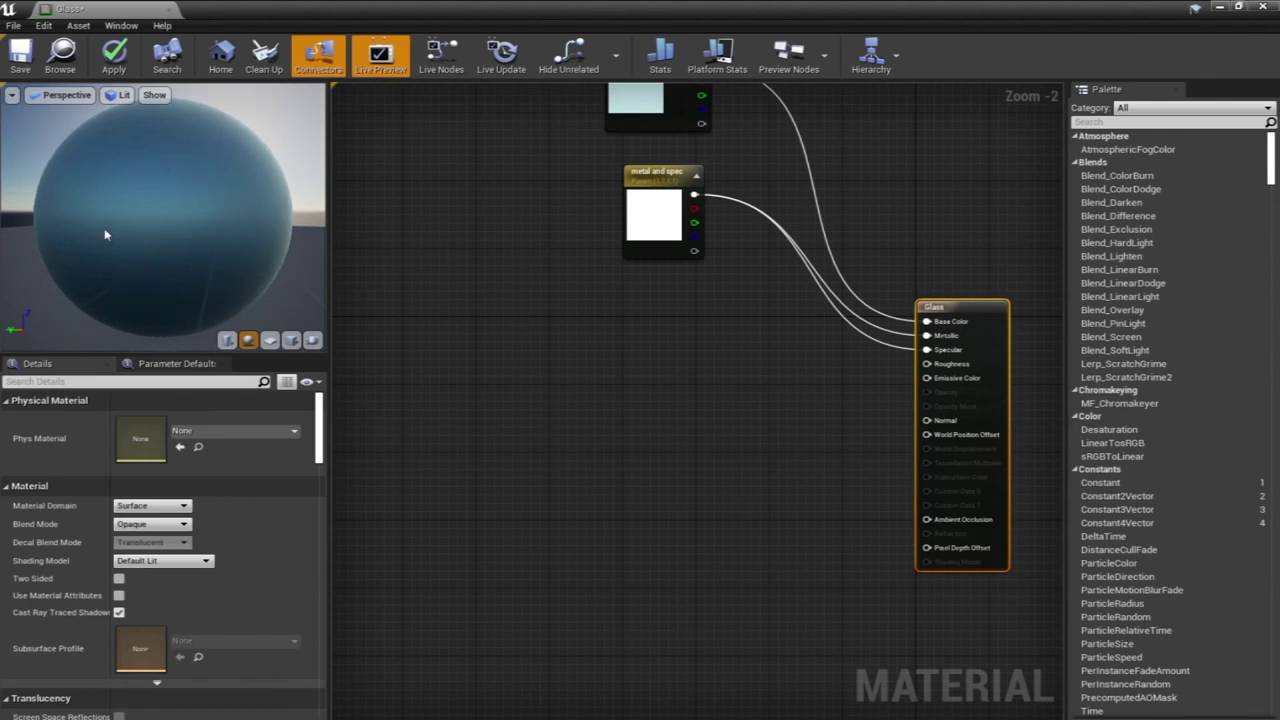
pyautogui.moveTo(105, 234); pyautogui.dragTo(130, 234)
pyautogui.moveTo(731, 357); pyautogui.dragTo(765, 387, button='right')
# Add a scalar parameter named "roughness front" below and to one side of the metal and spec node
pyautogui.click(530, 359)
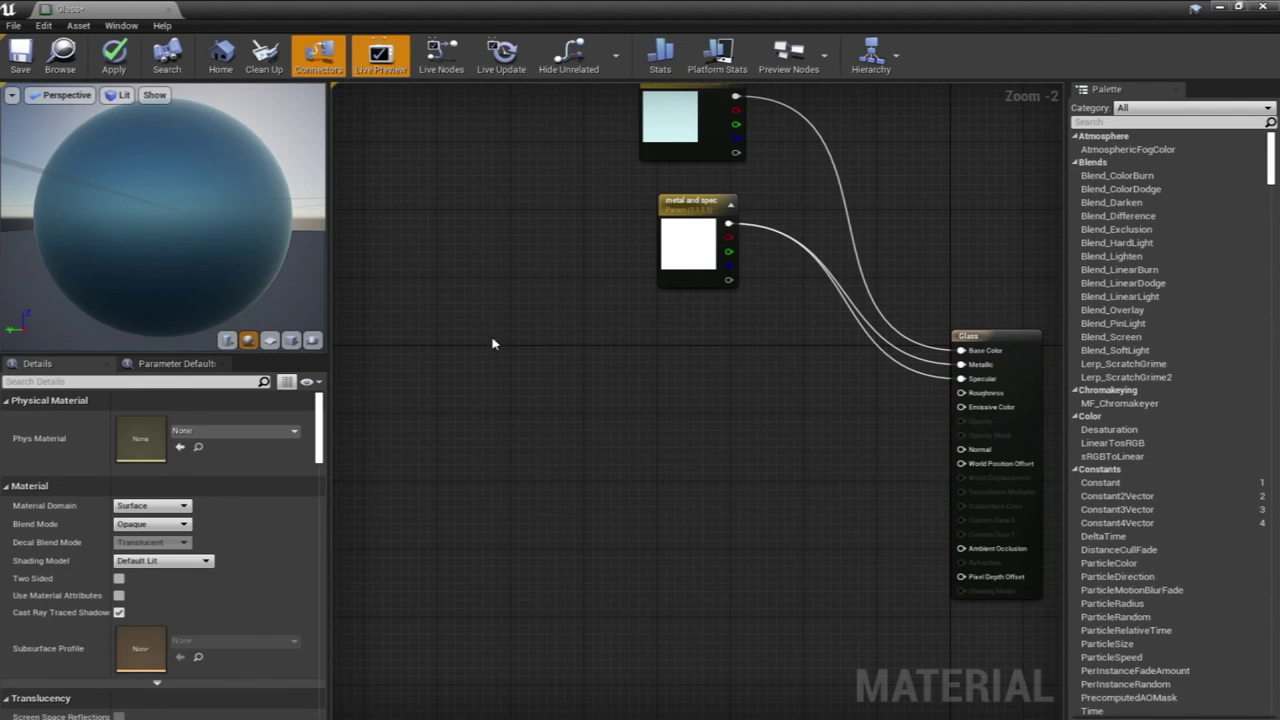
pyautogui.click(505, 317)
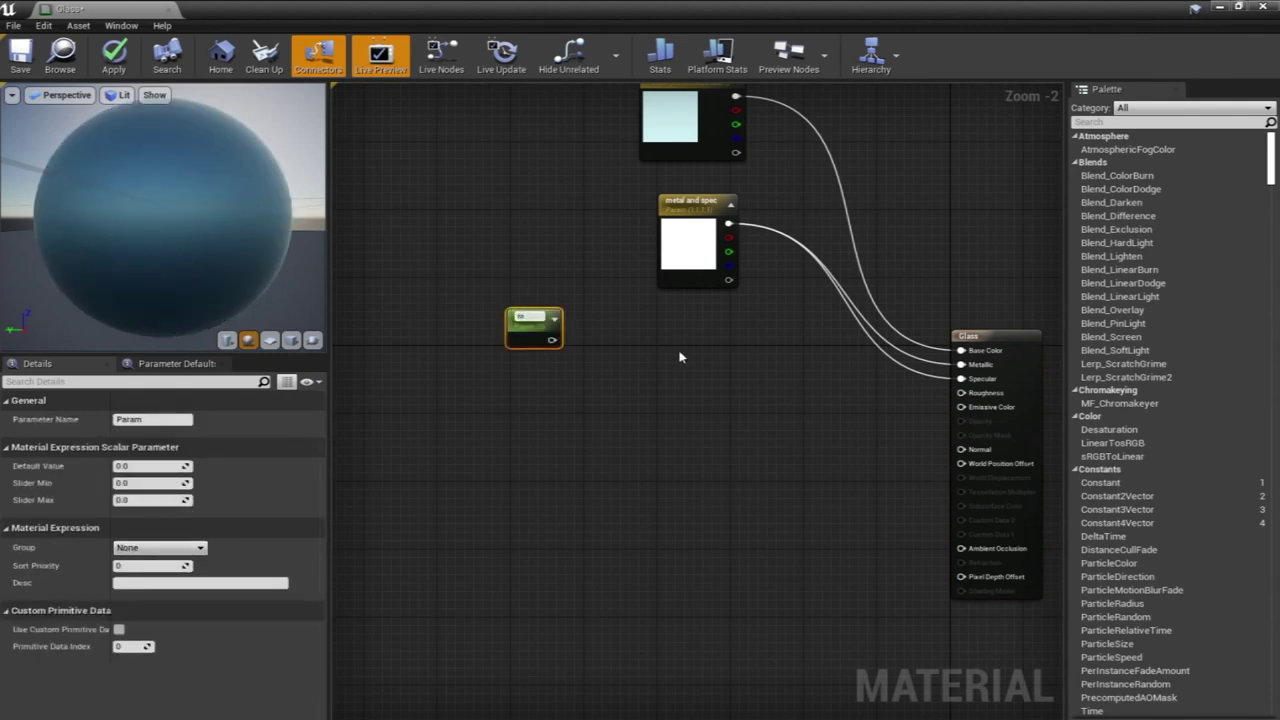
pyautogui.write('roughness')
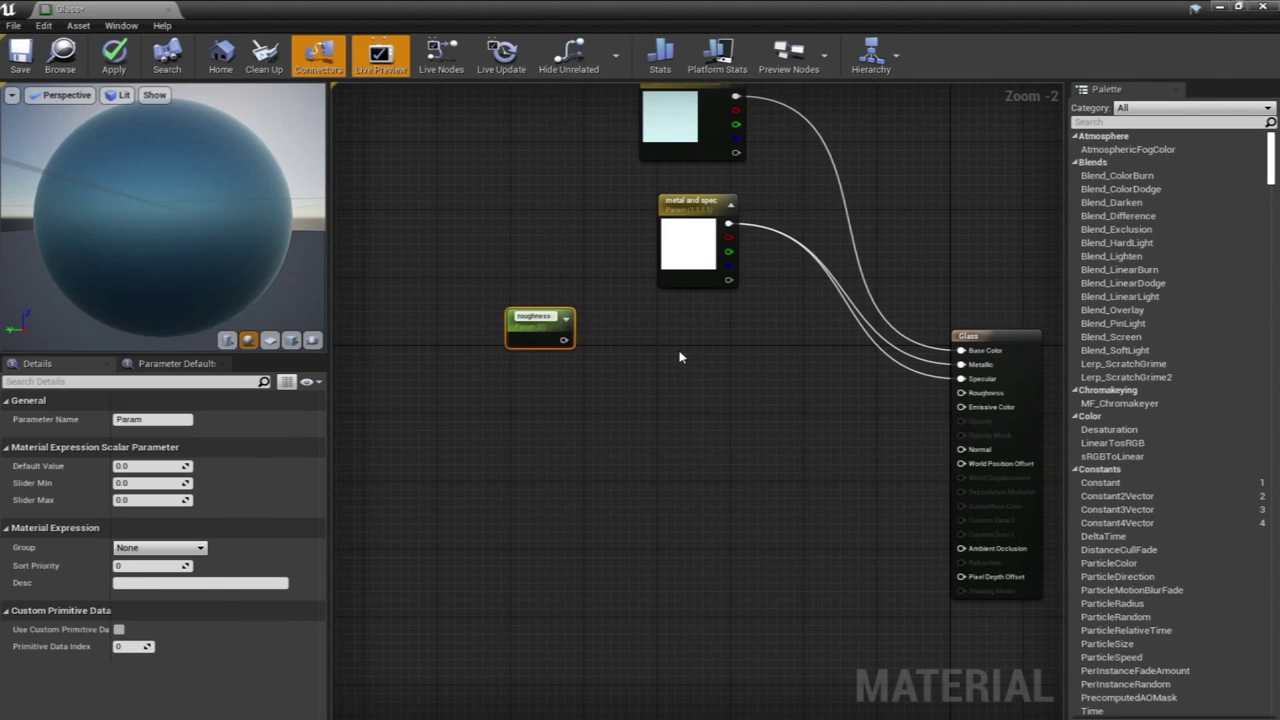
pyautogui.write(' front')
pyautogui.press('Return')
pyautogui.click(490, 425)
pyautogui.moveTo(551, 330); pyautogui.dragTo(555, 316)
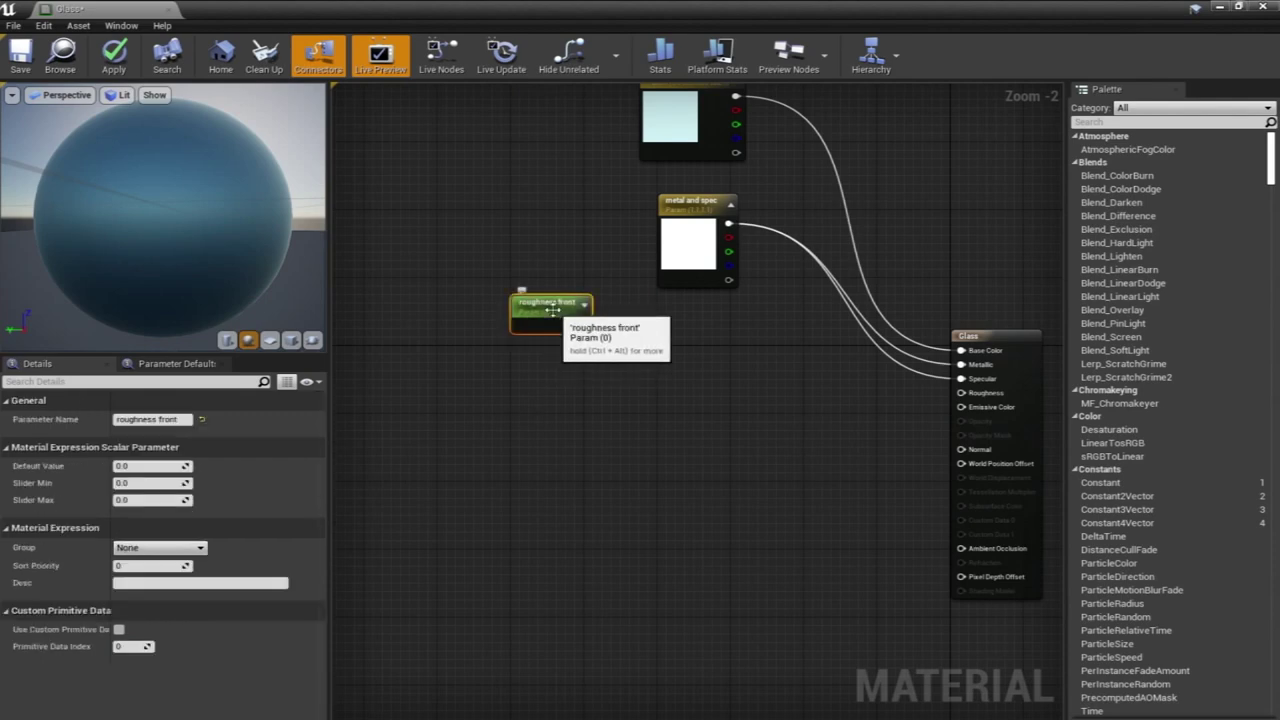
# Duplicate the roughness front parameter, rename the copy "roughness side" and place it directly beneath the original
pyautogui.hotkey('ctrl', 'w')
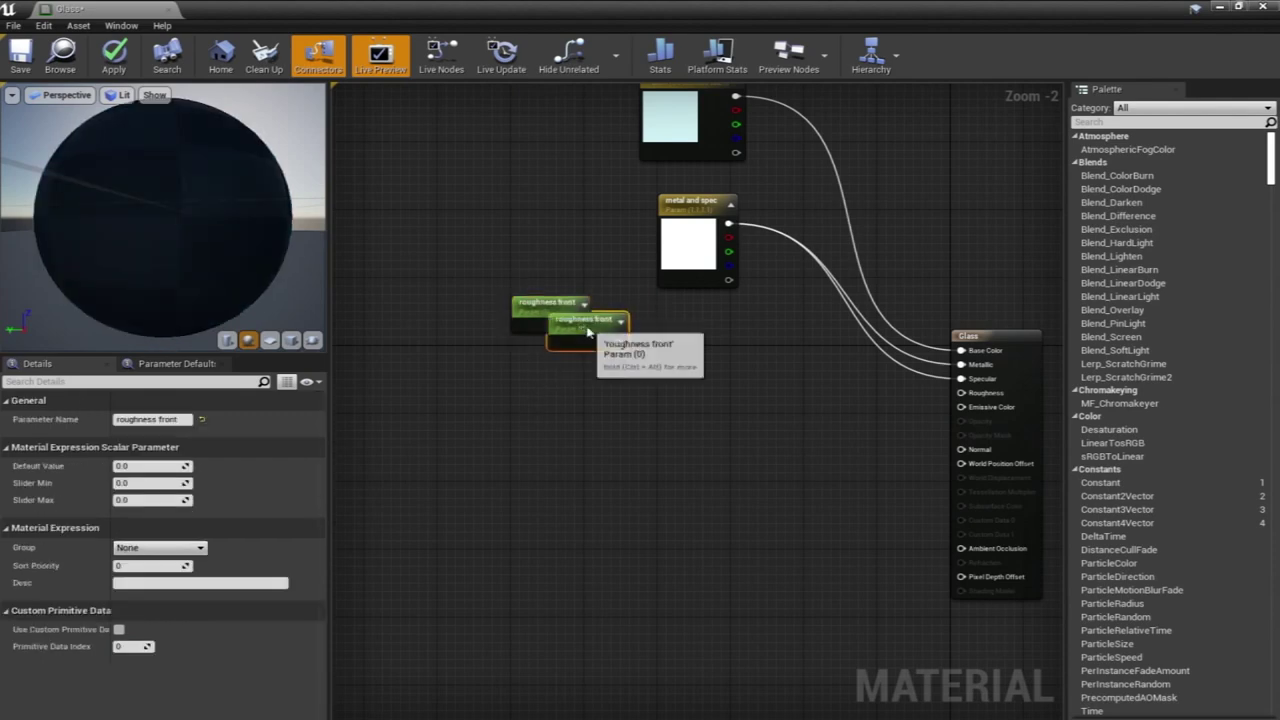
pyautogui.moveTo(588, 332); pyautogui.dragTo(562, 375)
pyautogui.doubleClick(168, 419)
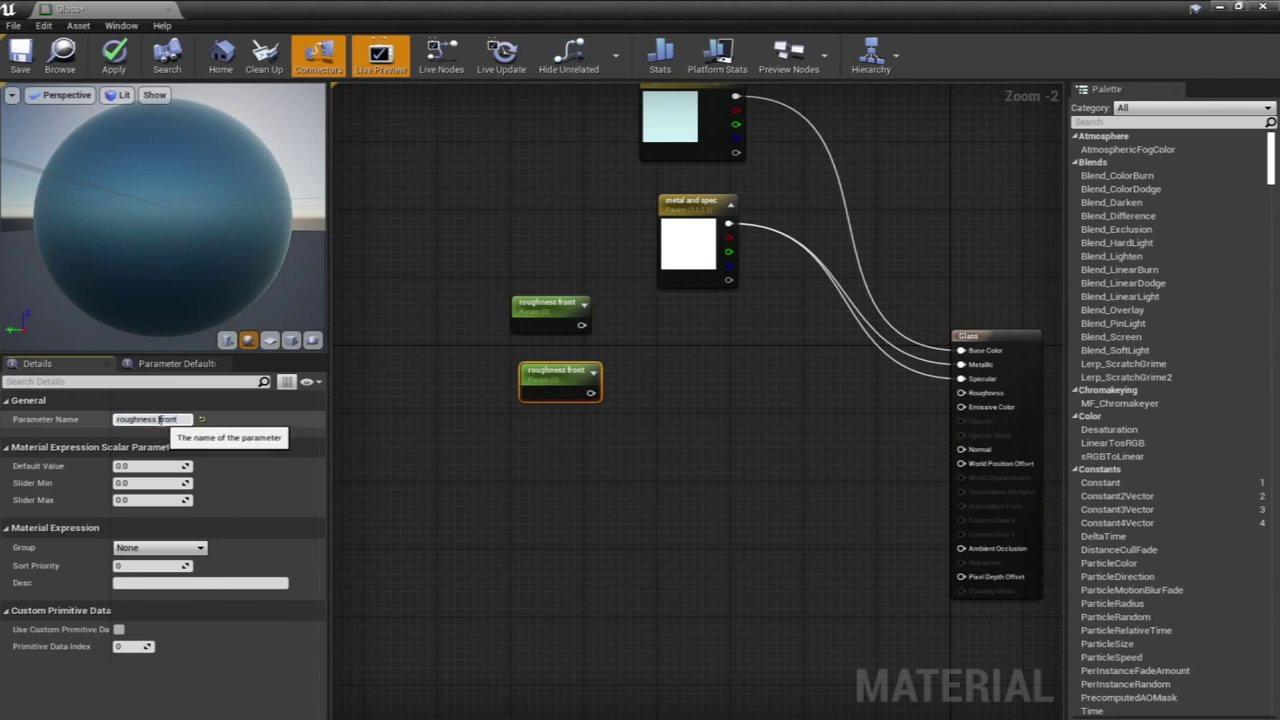
pyautogui.write('side')
pyautogui.press('Return')
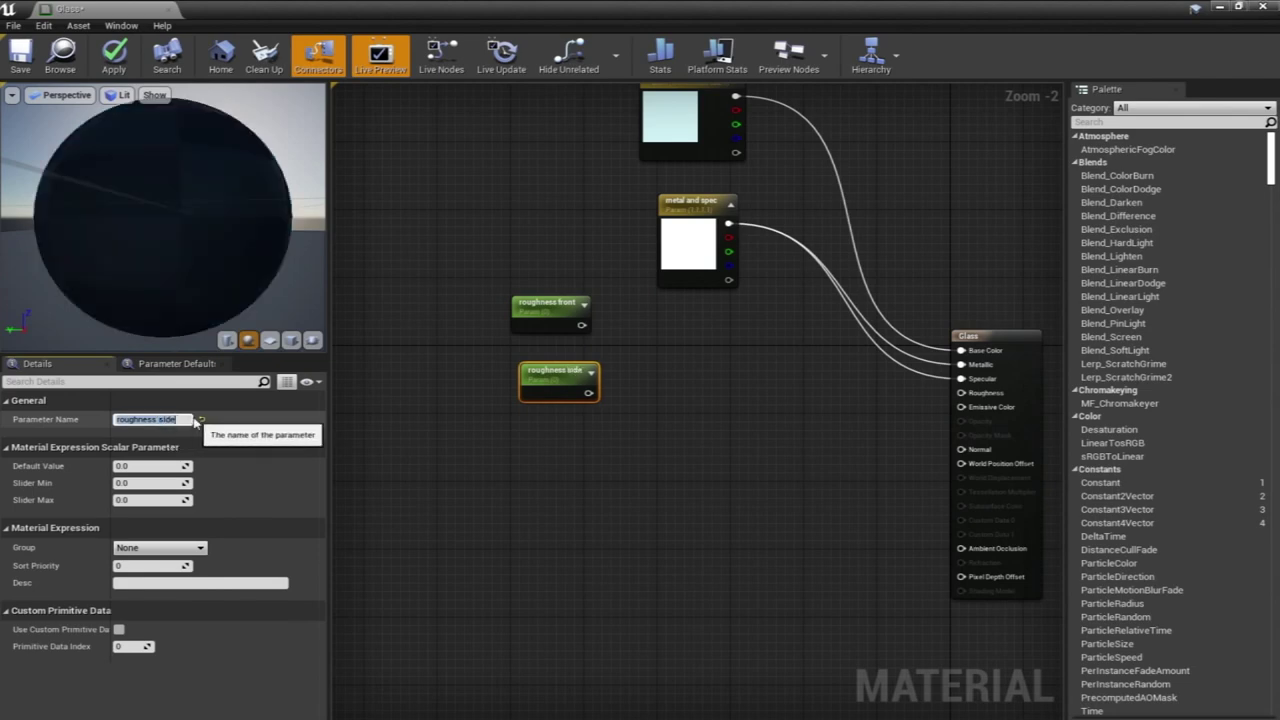
pyautogui.moveTo(574, 376); pyautogui.dragTo(566, 360)
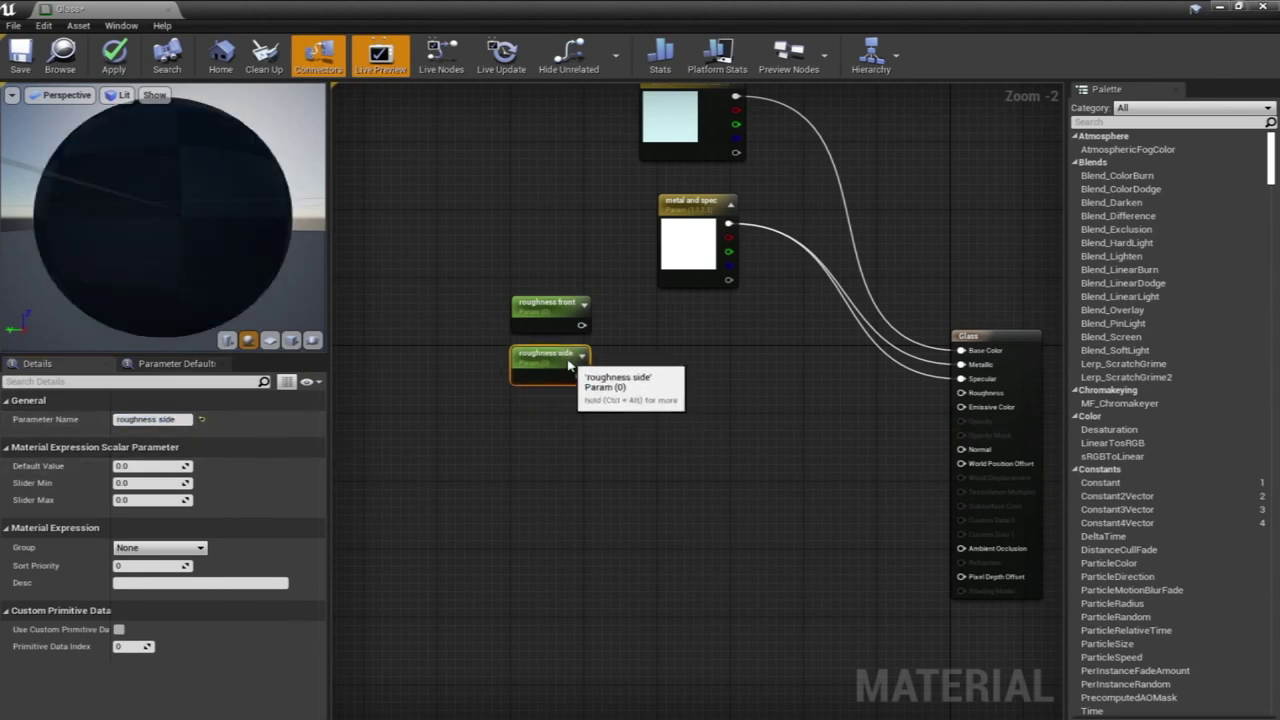
pyautogui.click(596, 350)
# Move the two roughness parameters slightly upward and paste a copy of the pair below them
pyautogui.moveTo(606, 258); pyautogui.dragTo(557, 343)
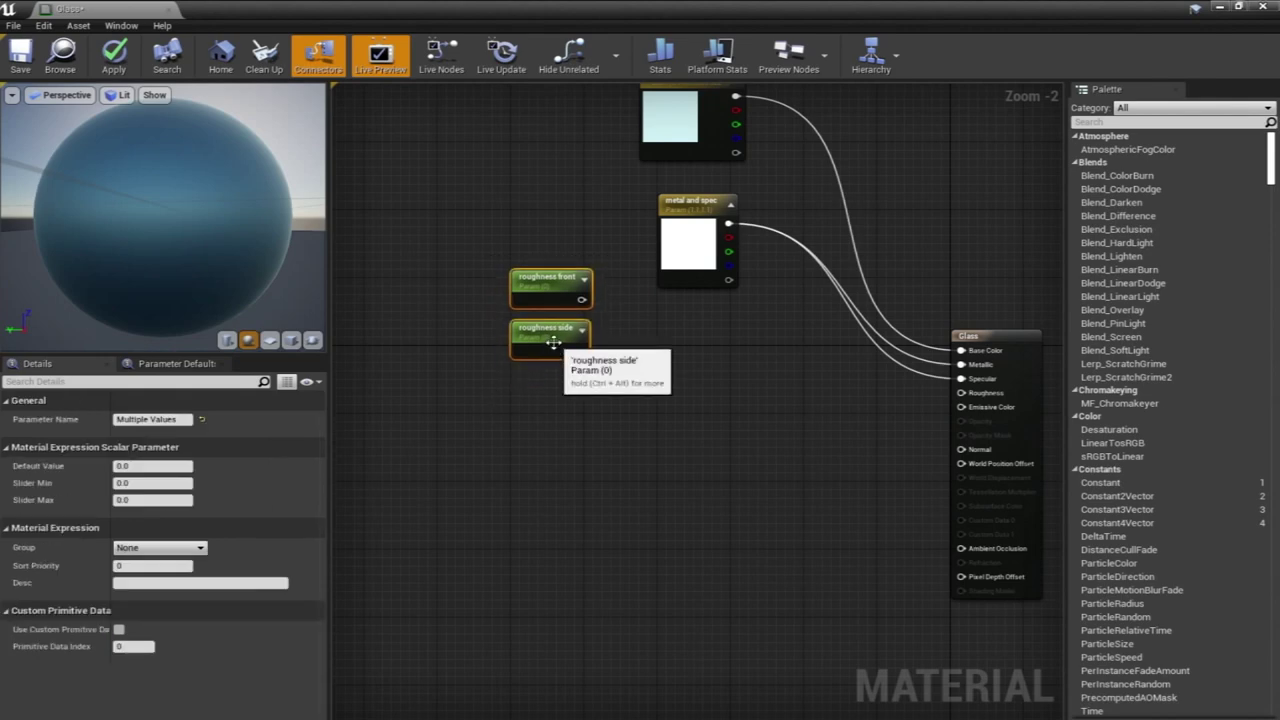
pyautogui.hotkey('ctrl', 'c')
pyautogui.hotkey('ctrl', 'v')
pyautogui.click(616, 418)
pyautogui.click(540, 408)
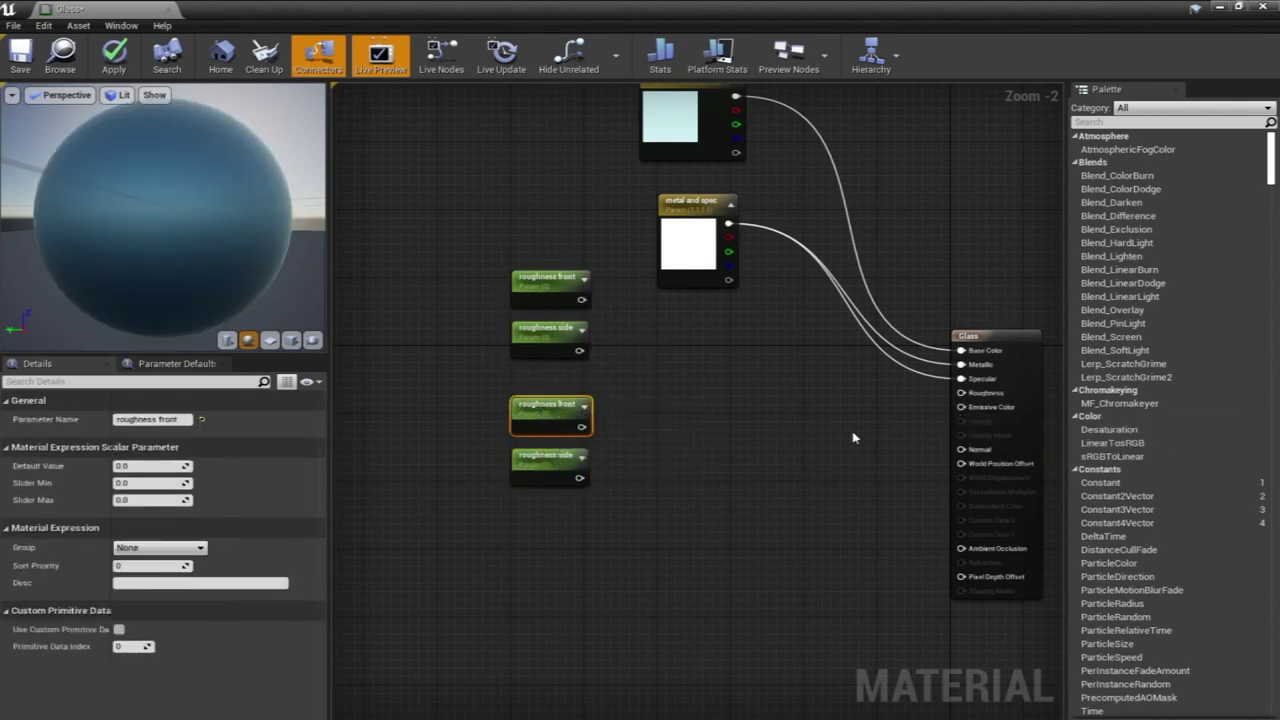
# Set the Glass material's Blend Mode to Translucent
pyautogui.click(834, 480)
pyautogui.moveTo(834, 480); pyautogui.dragTo(798, 415, button='right')
pyautogui.click(979, 279)
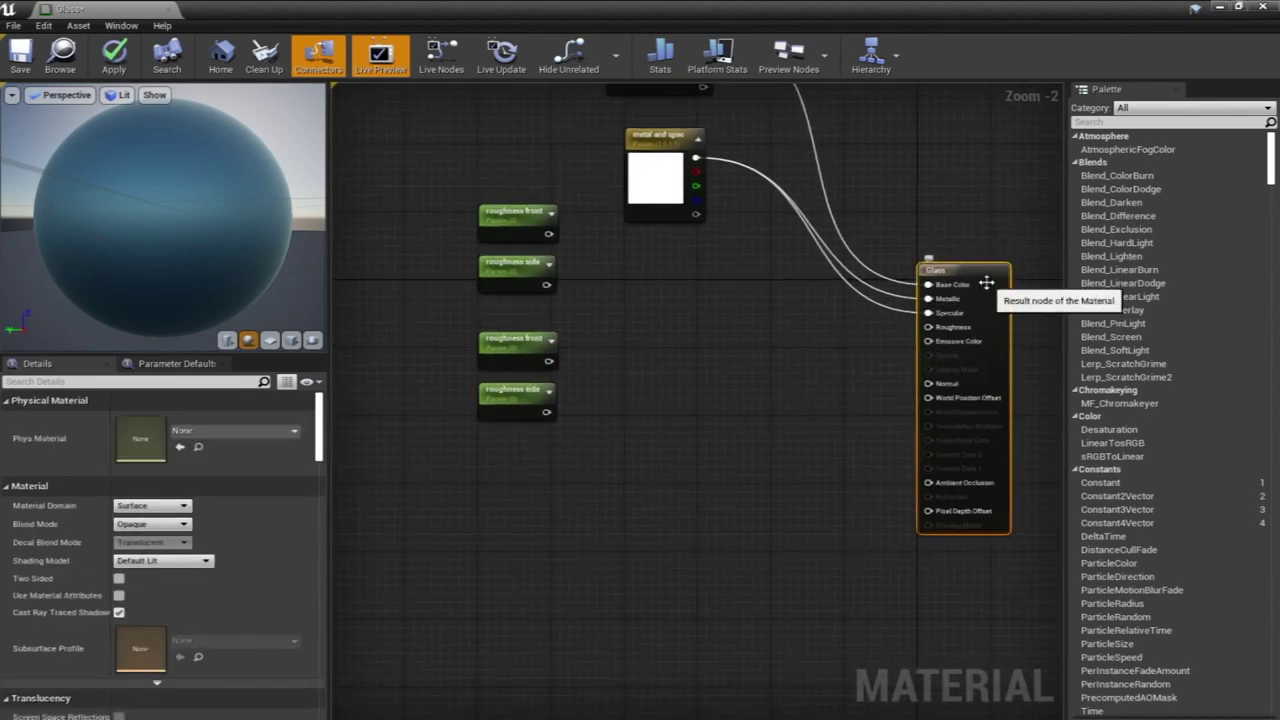
pyautogui.click(150, 506)
pyautogui.click(151, 514)
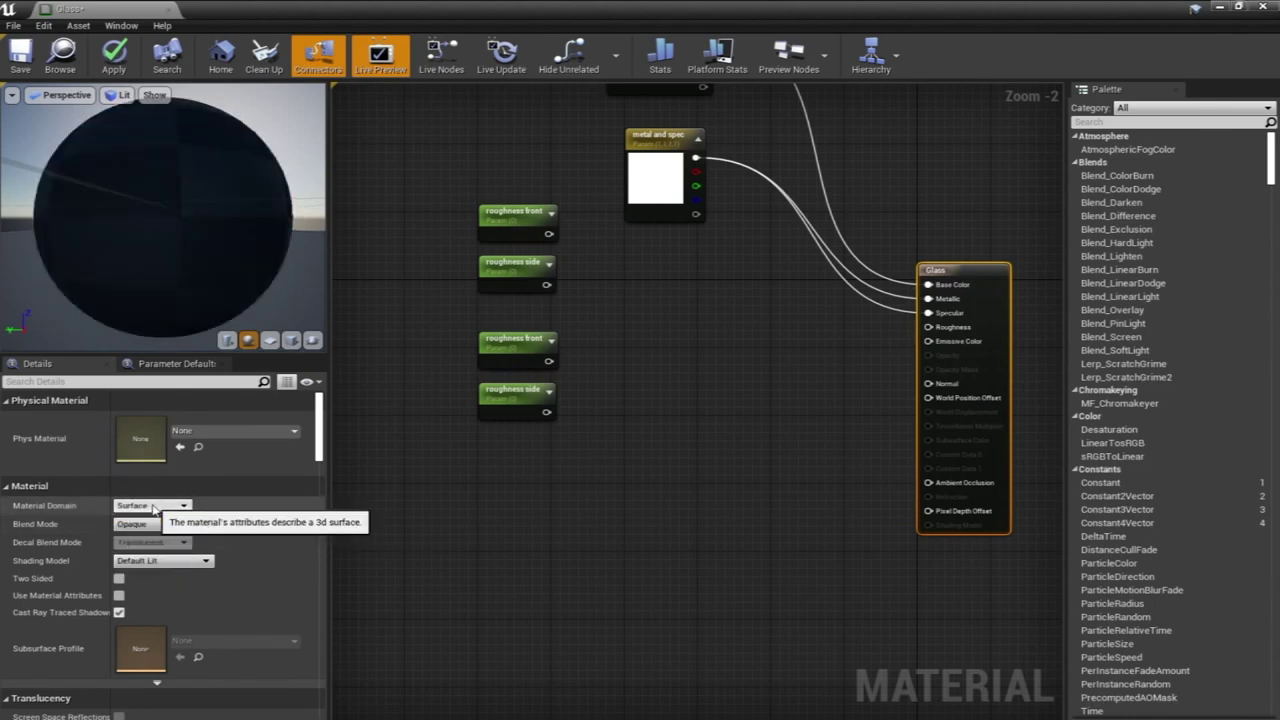
pyautogui.click(152, 524)
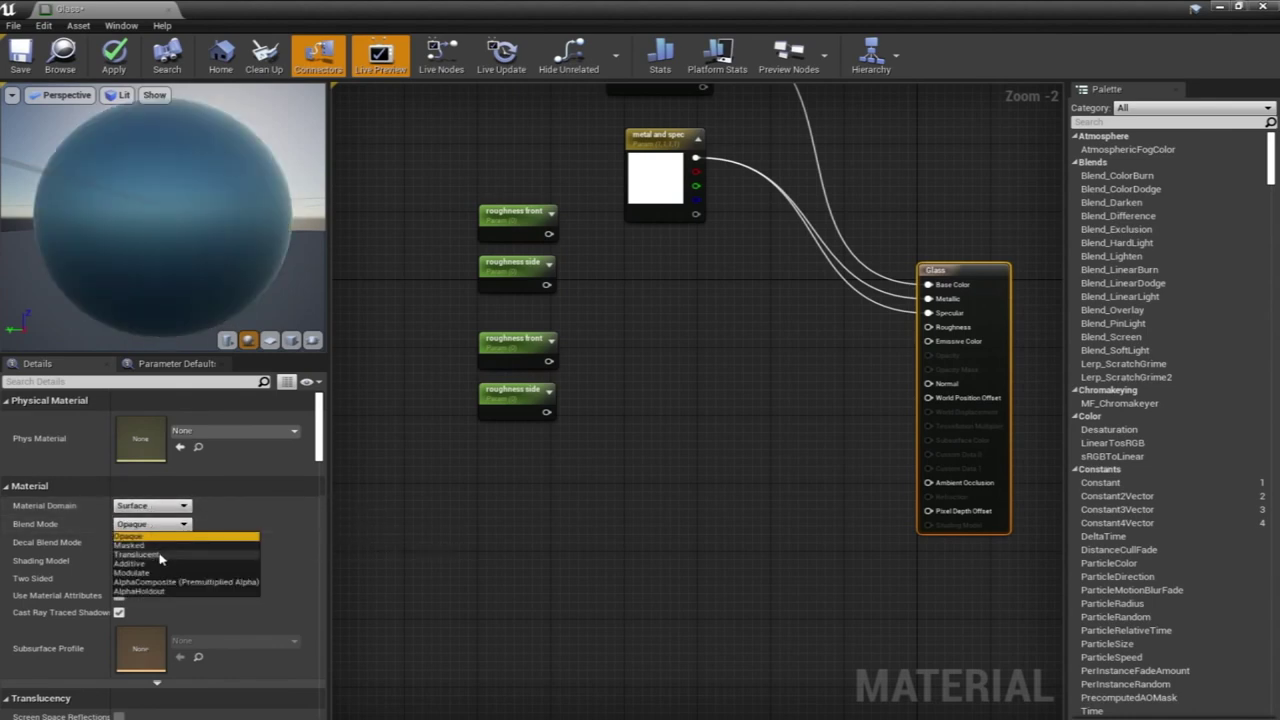
pyautogui.click(150, 554)
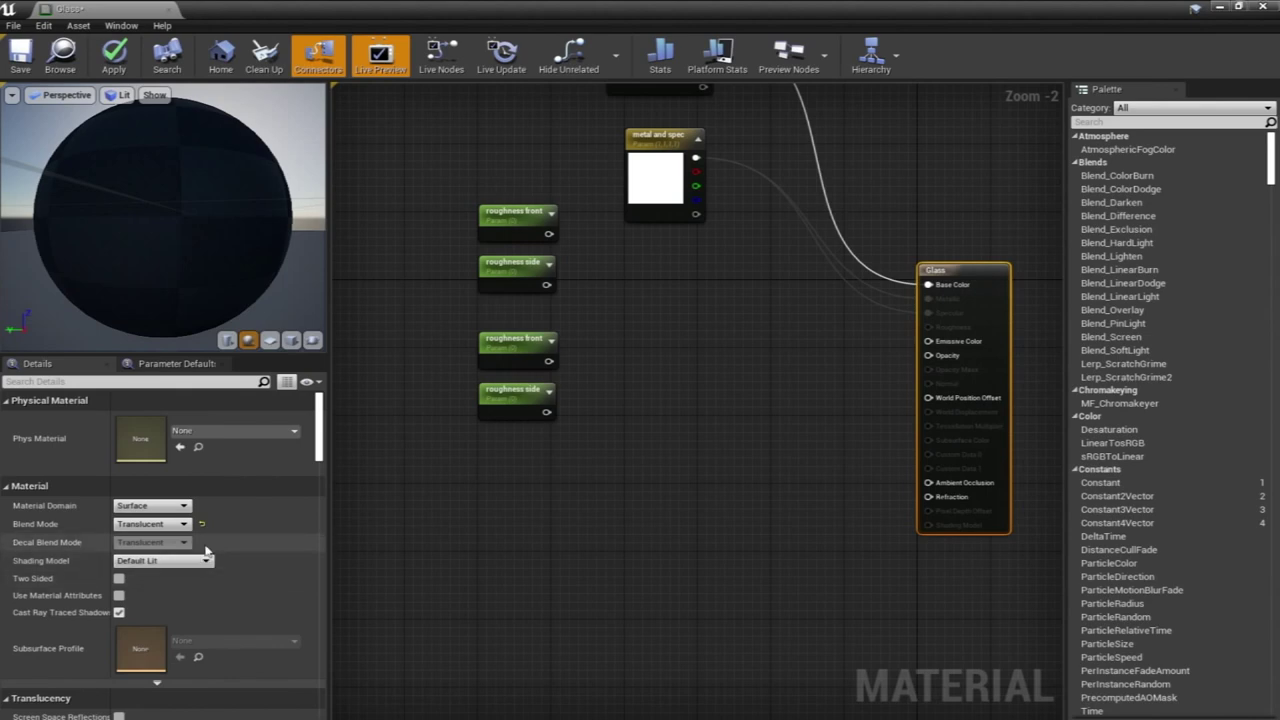
# Set the material's translucency Lighting Mode to Surface TranslucencyVolume
pyautogui.scroll(-4, 200, 570)
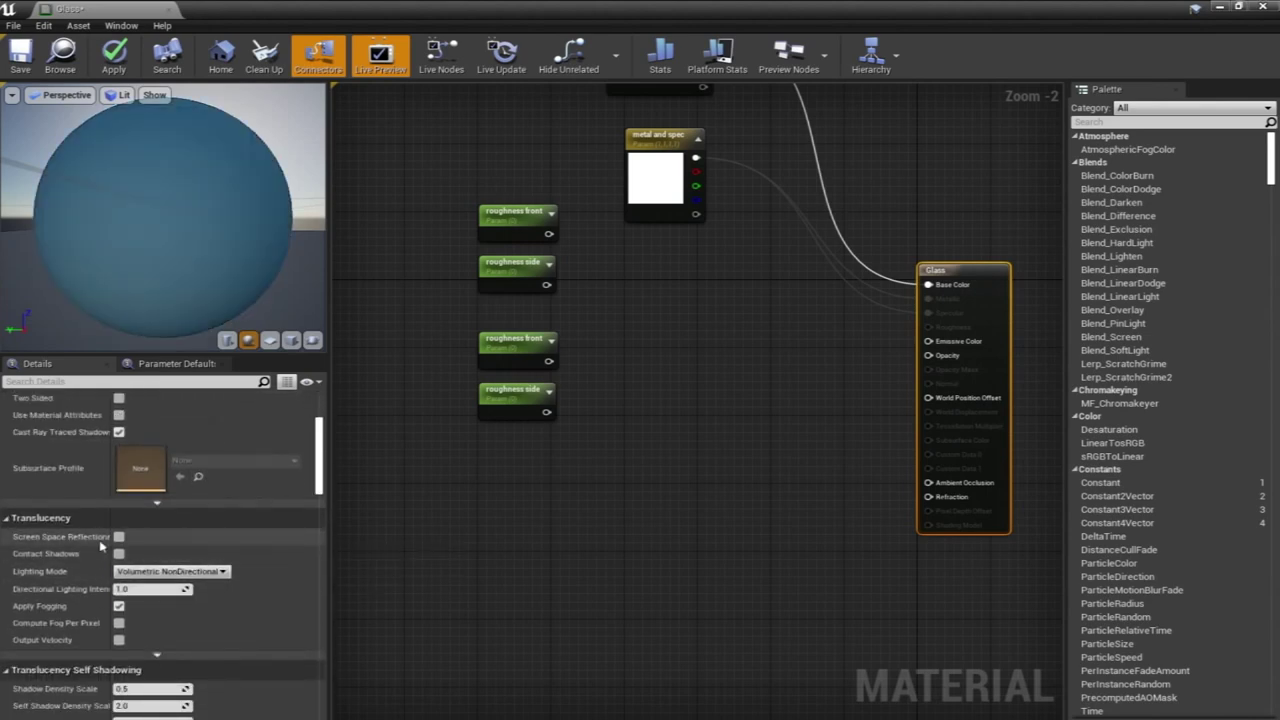
pyautogui.click(170, 571)
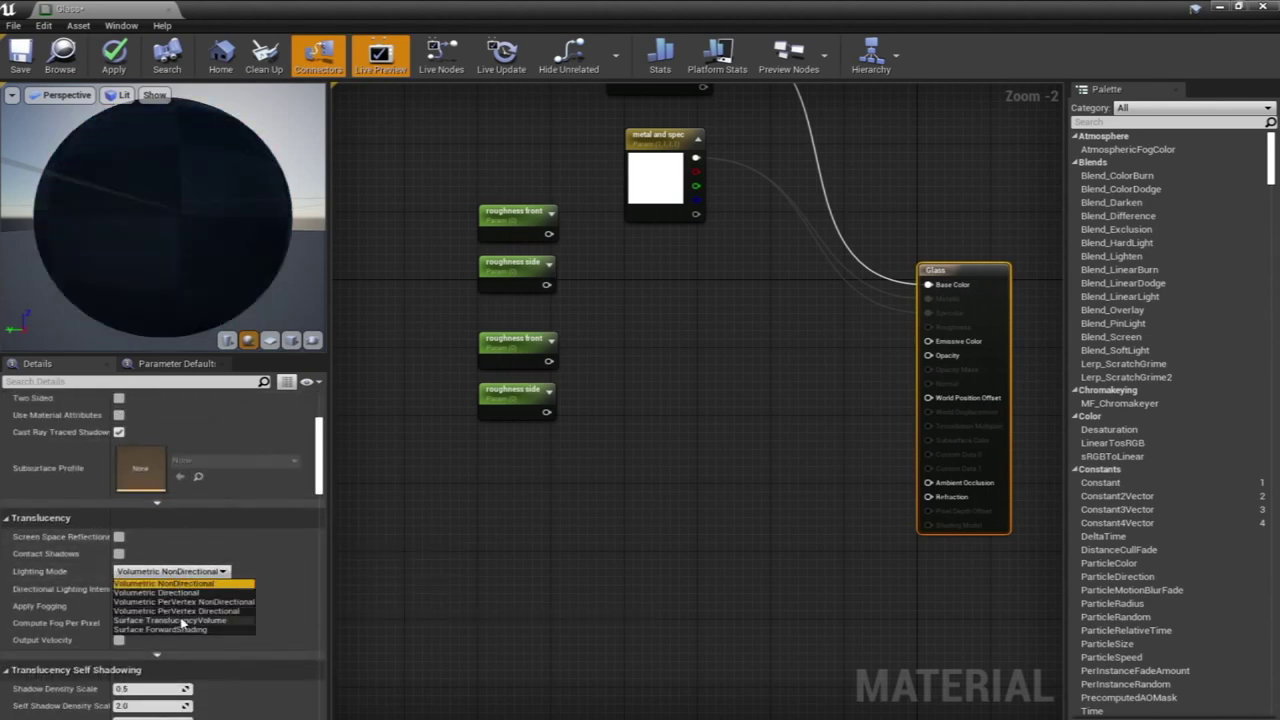
pyautogui.click(185, 621)
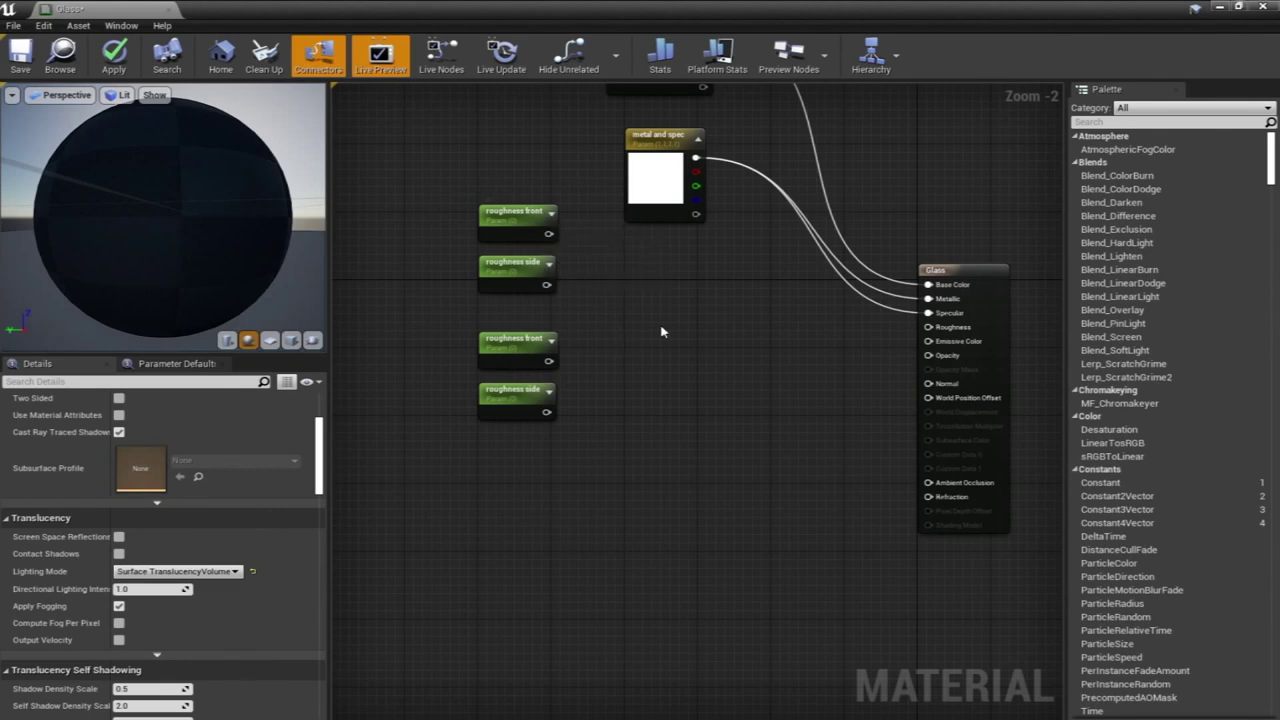
# Add a Lerp node beside the upper roughness pair, connecting roughness front to A and roughness side to B
pyautogui.moveTo(732, 370); pyautogui.dragTo(788, 321, button='right')
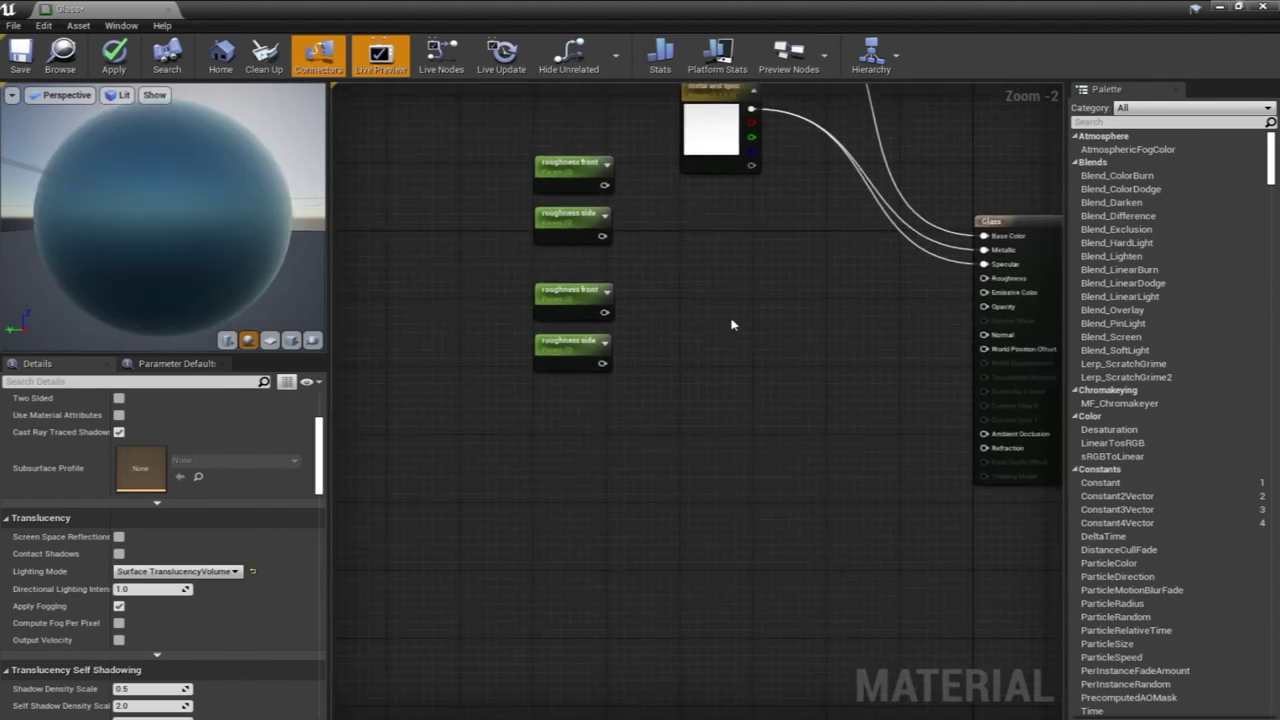
pyautogui.moveTo(759, 253); pyautogui.dragTo(736, 322, button='right')
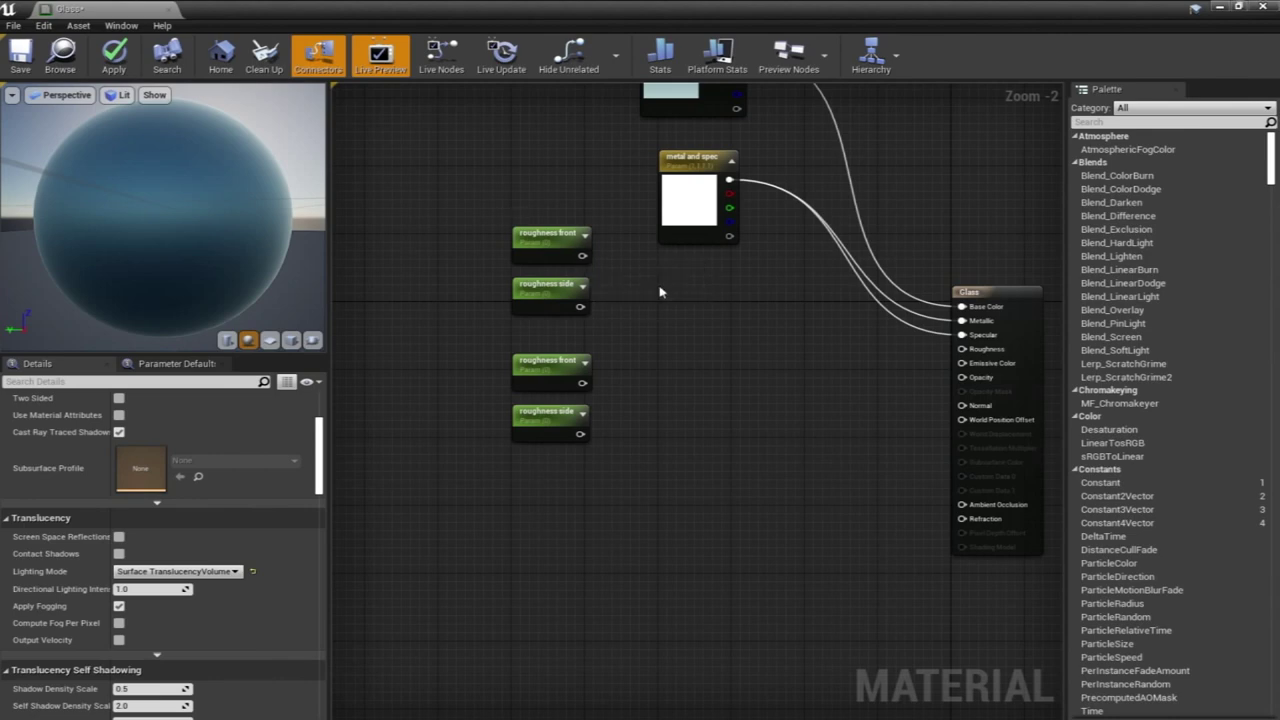
pyautogui.moveTo(552, 237); pyautogui.dragTo(543, 237)
pyautogui.moveTo(550, 288); pyautogui.dragTo(530, 289)
pyautogui.click(629, 305)
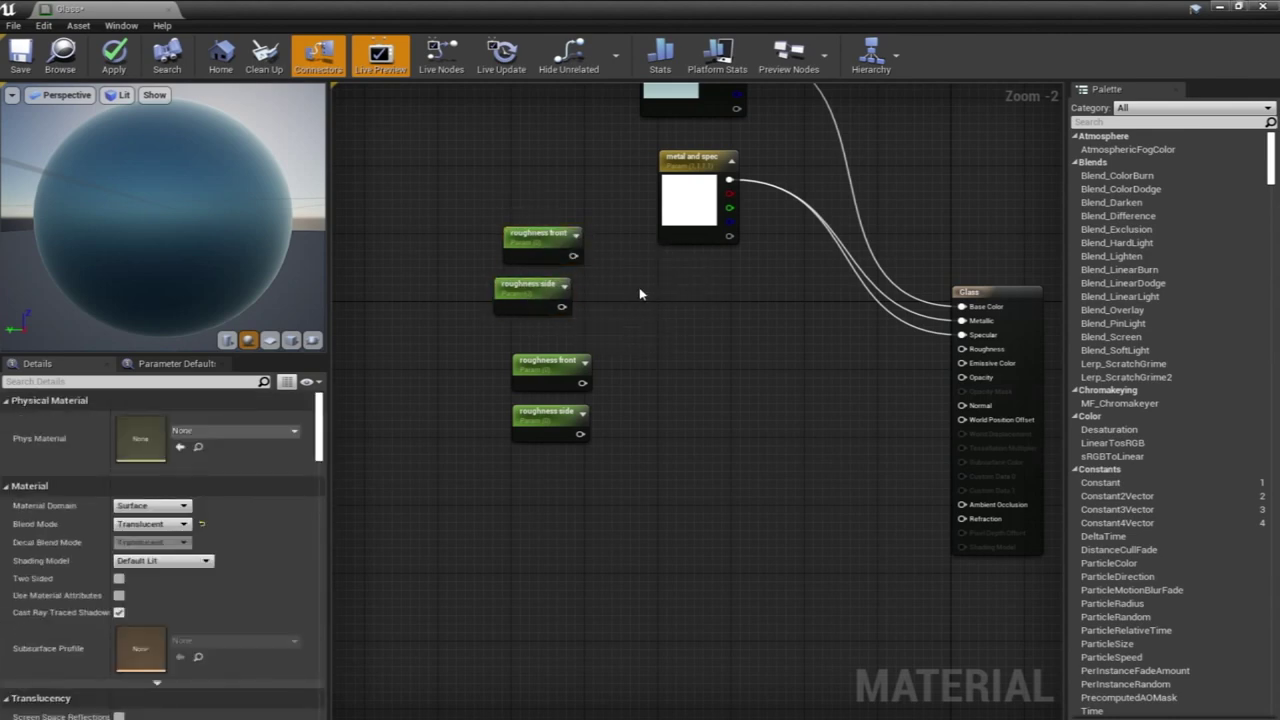
pyautogui.click(662, 292)
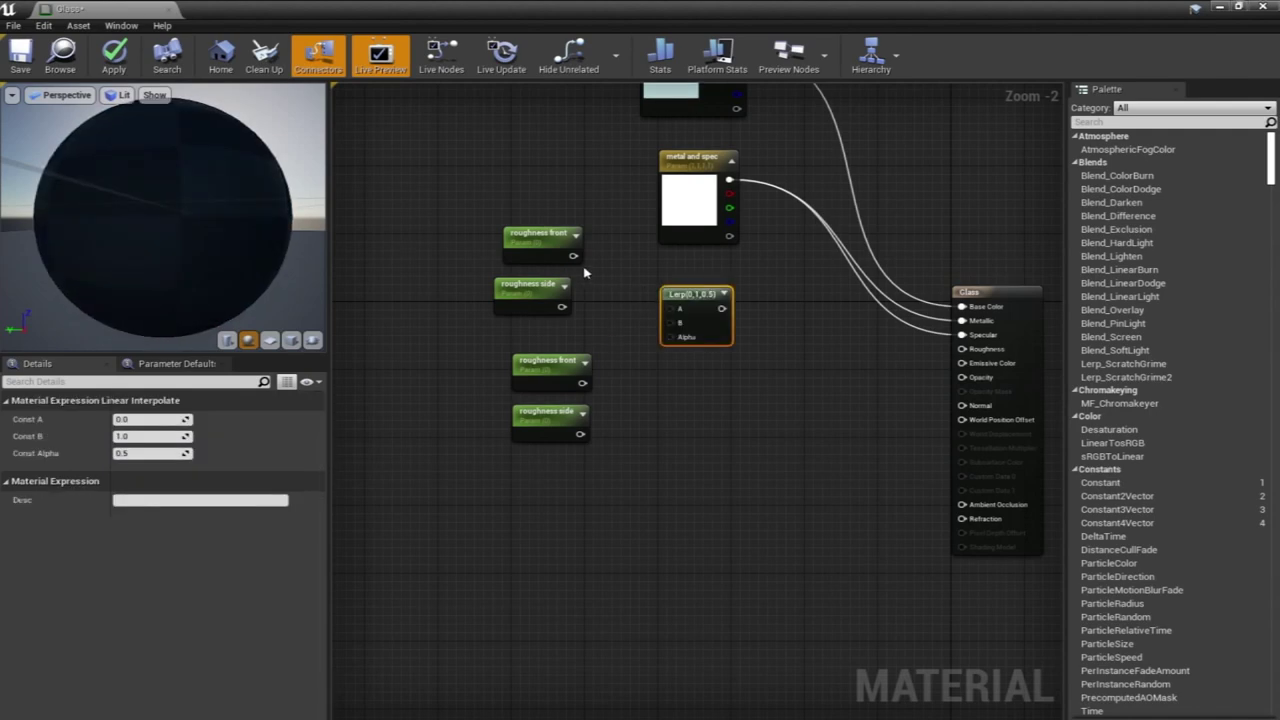
pyautogui.moveTo(573, 255); pyautogui.dragTo(667, 313)
pyautogui.moveTo(562, 307); pyautogui.dragTo(667, 322)
# Move the copied roughness pair further down and shift the Lerp node slightly away from its inputs
pyautogui.moveTo(600, 346); pyautogui.dragTo(510, 450)
pyautogui.moveTo(546, 382); pyautogui.dragTo(509, 458)
pyautogui.click(622, 365)
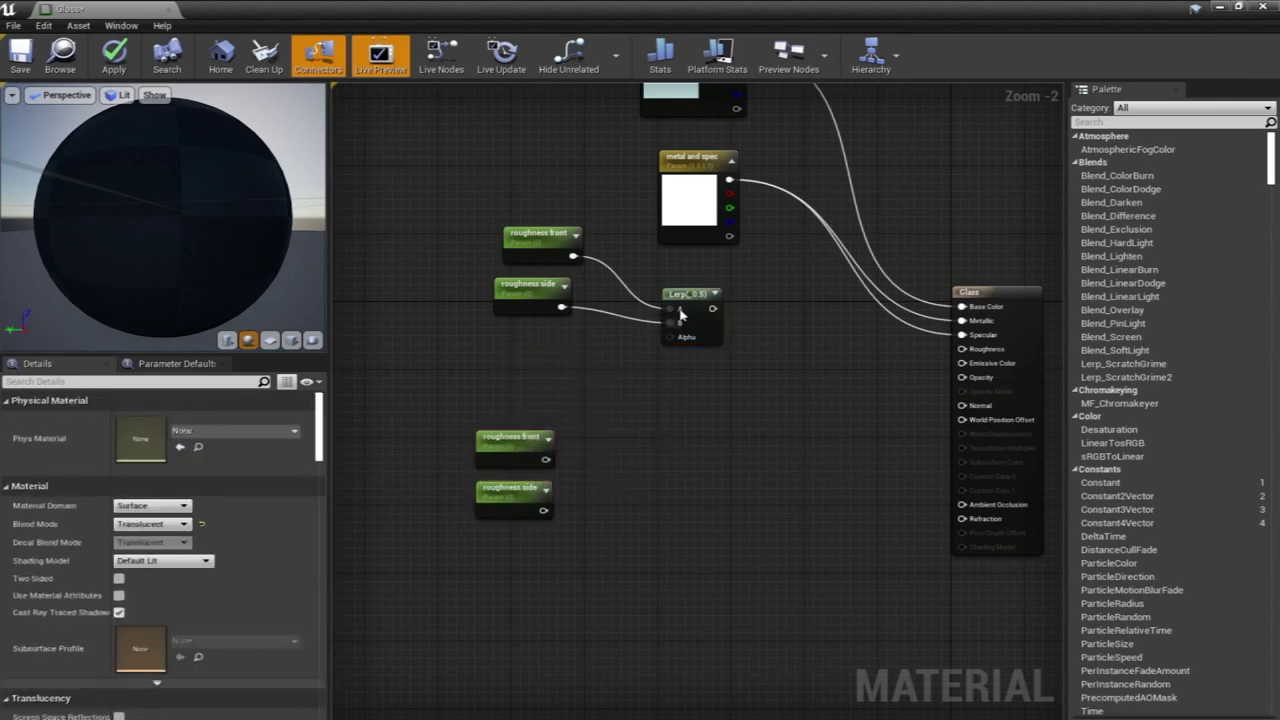
pyautogui.moveTo(705, 300); pyautogui.dragTo(722, 307)
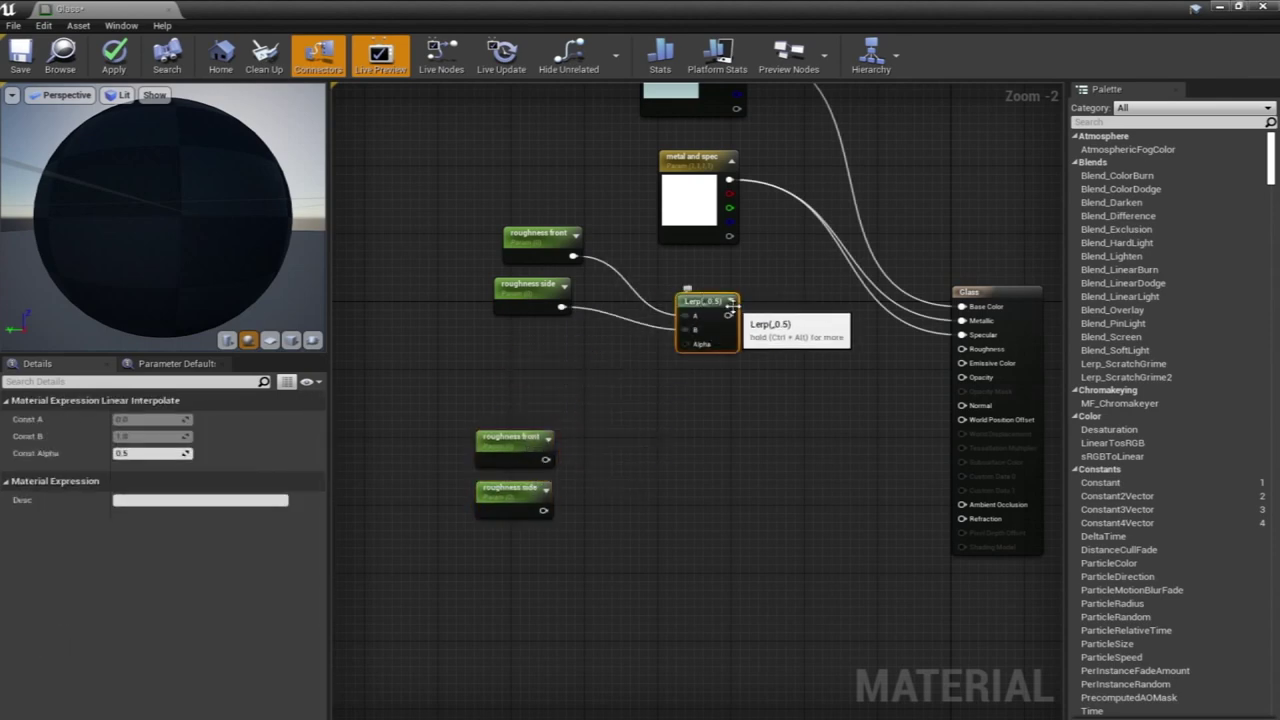
# Set the default value of roughness front to 0.01 and of roughness side to 0.1
pyautogui.click(562, 248)
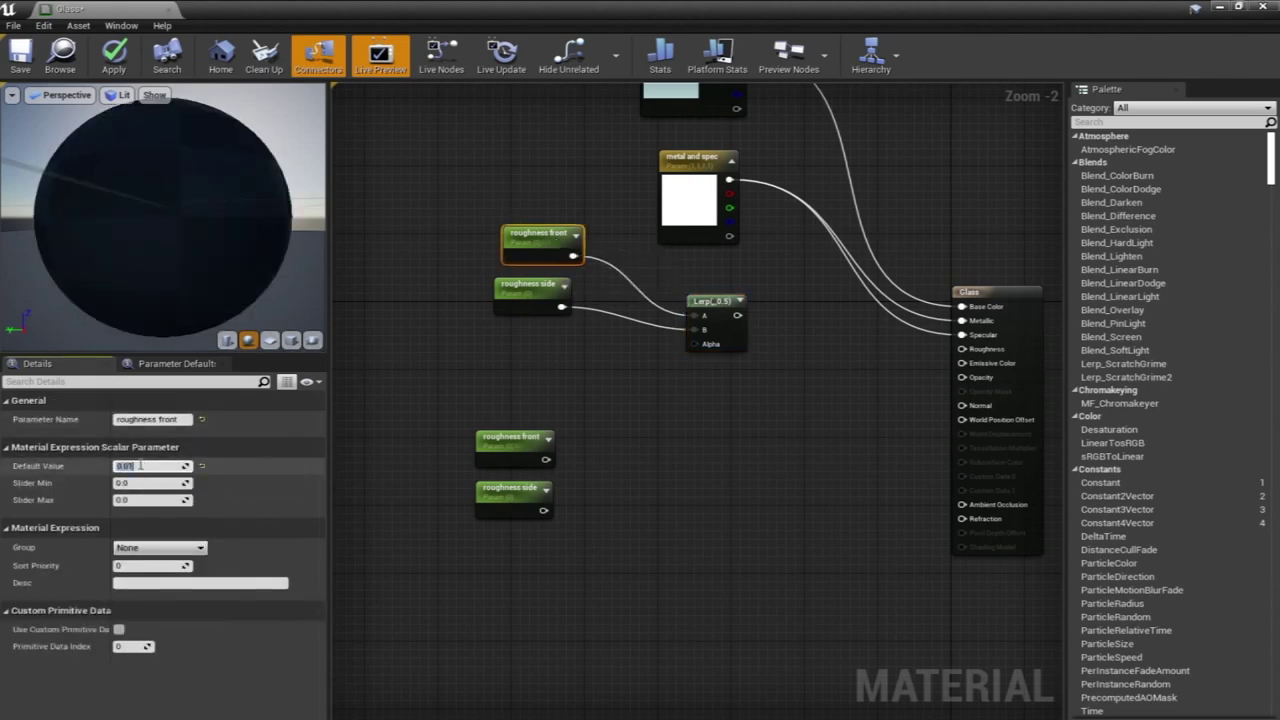
pyautogui.click(529, 291)
pyautogui.click(149, 467)
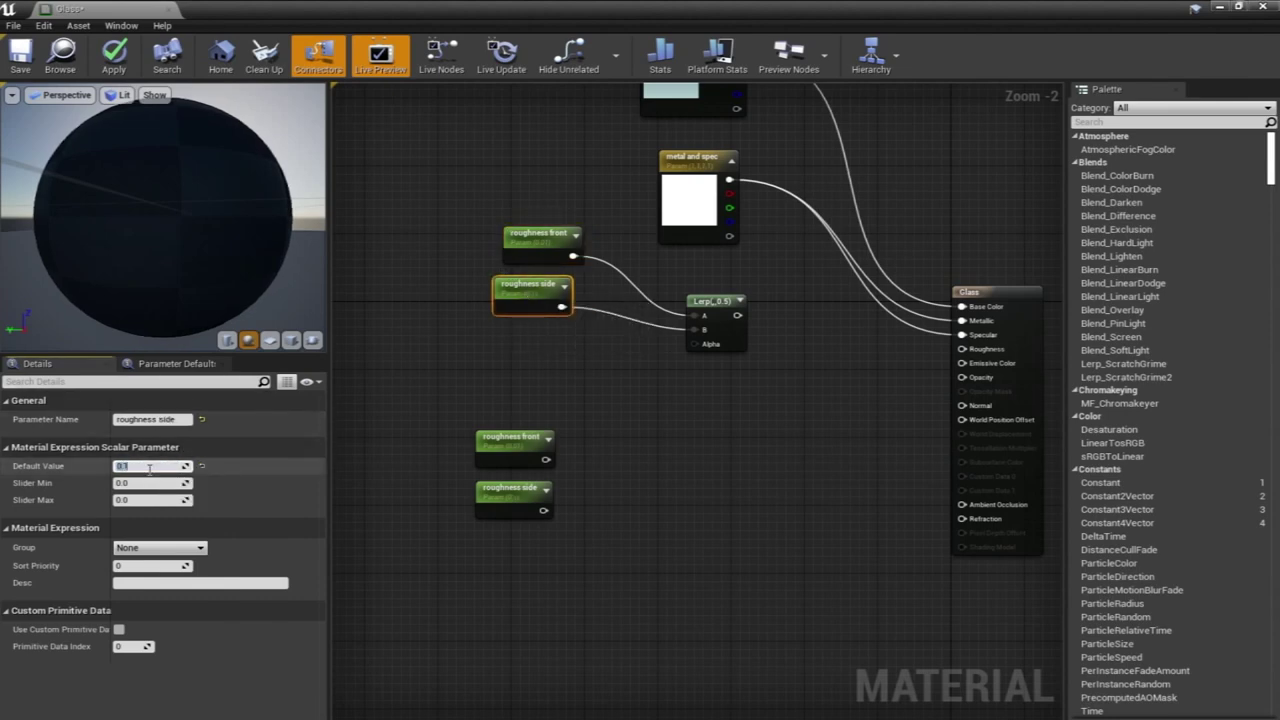
pyautogui.click(594, 371)
# Add a Fresnel_Function node in the empty graph area before the roughness parameters
pyautogui.moveTo(594, 371); pyautogui.dragTo(684, 398, button='right')
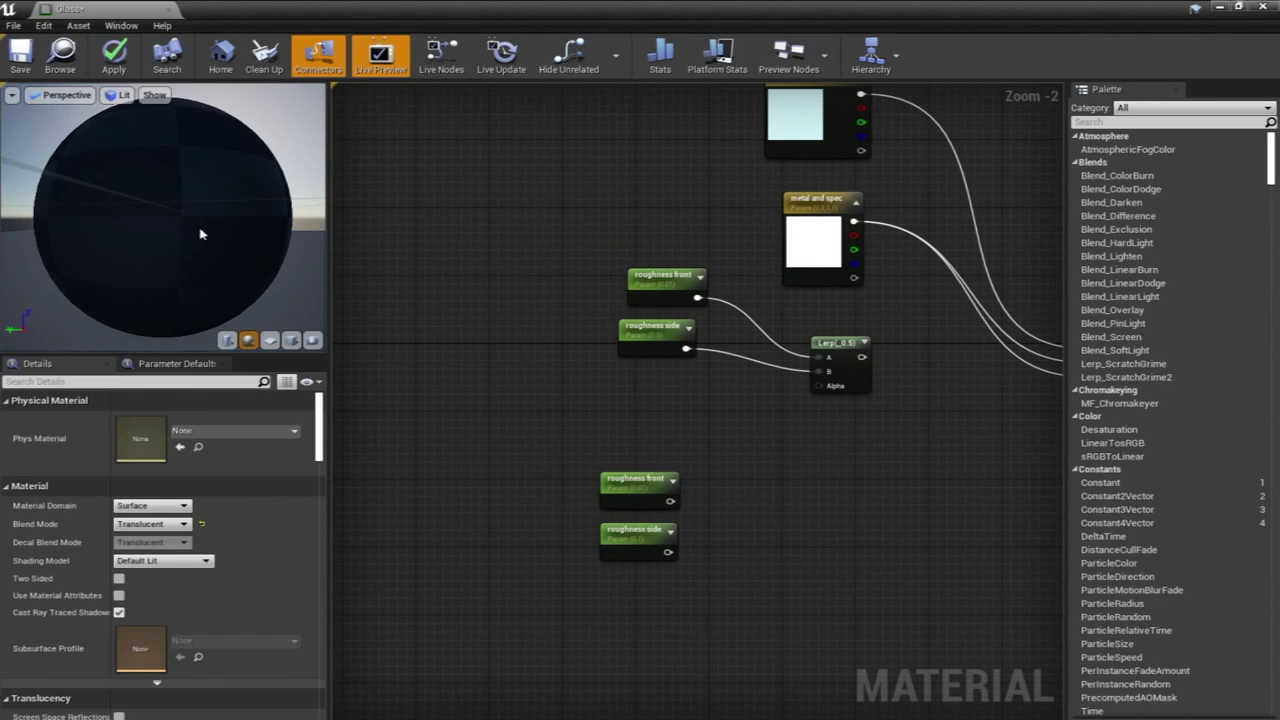
pyautogui.moveTo(500, 237); pyautogui.dragTo(523, 237, button='right')
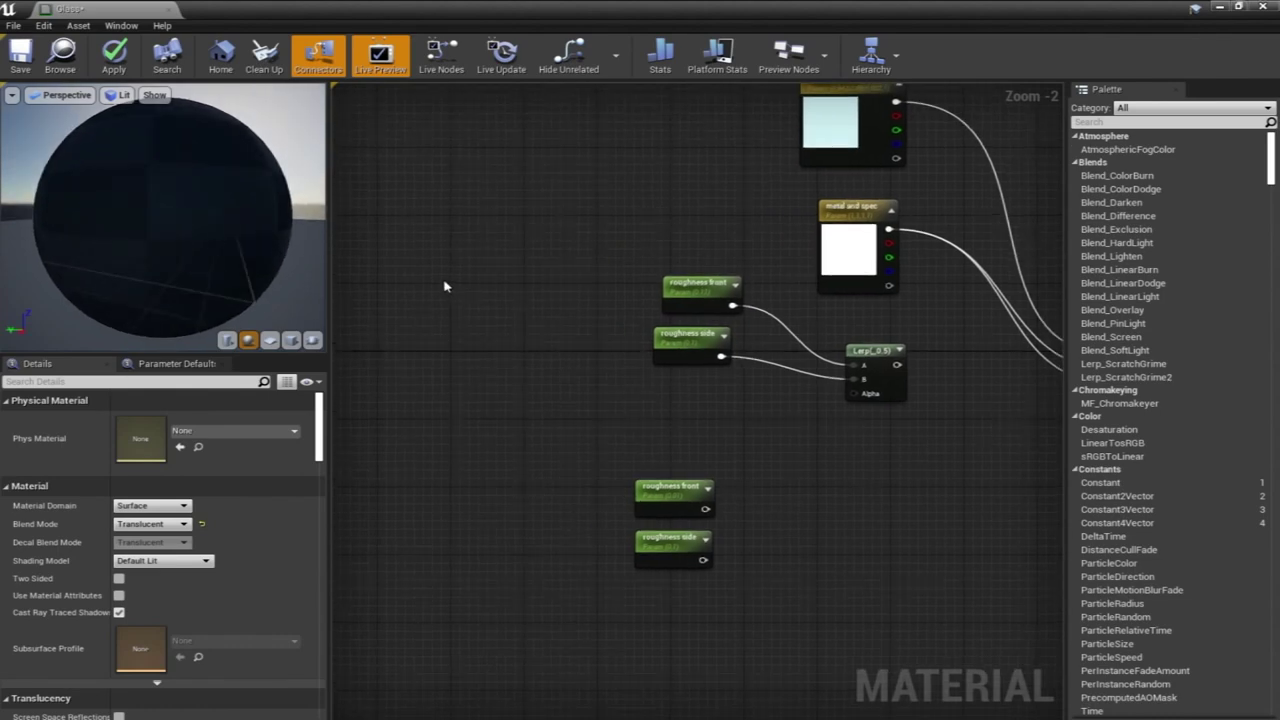
pyautogui.rightClick(446, 286)
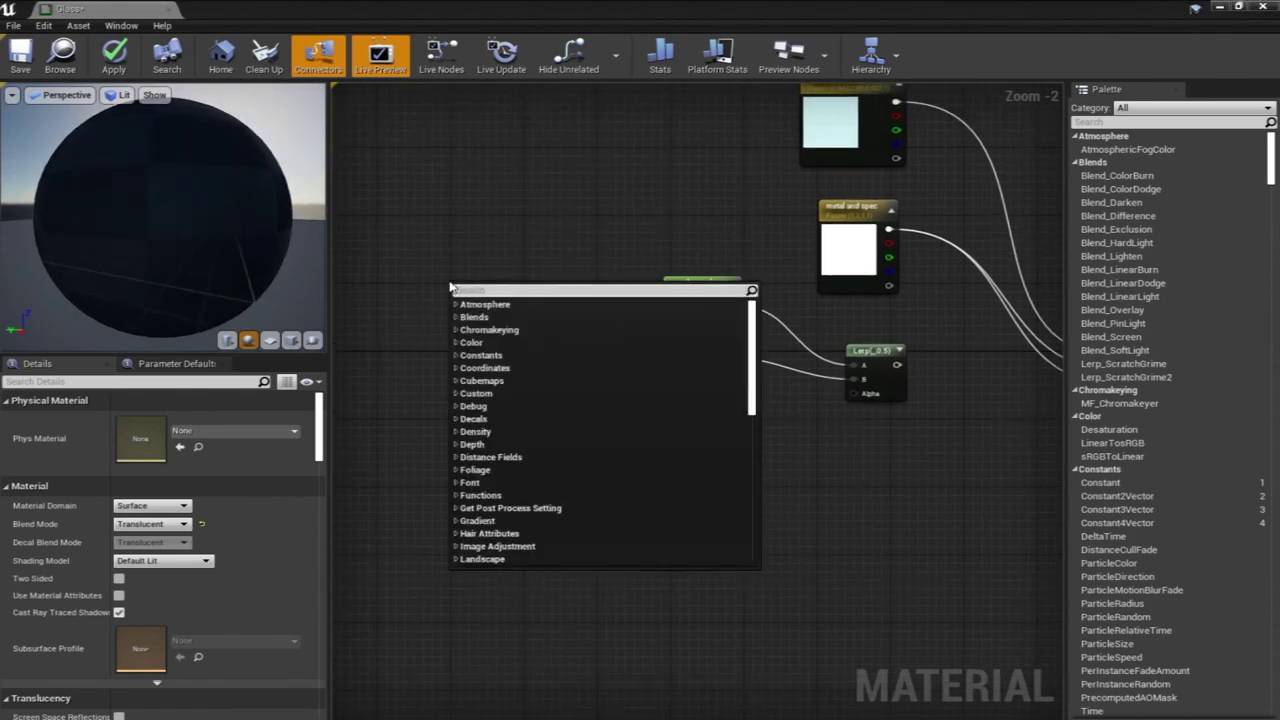
pyautogui.write('fre')
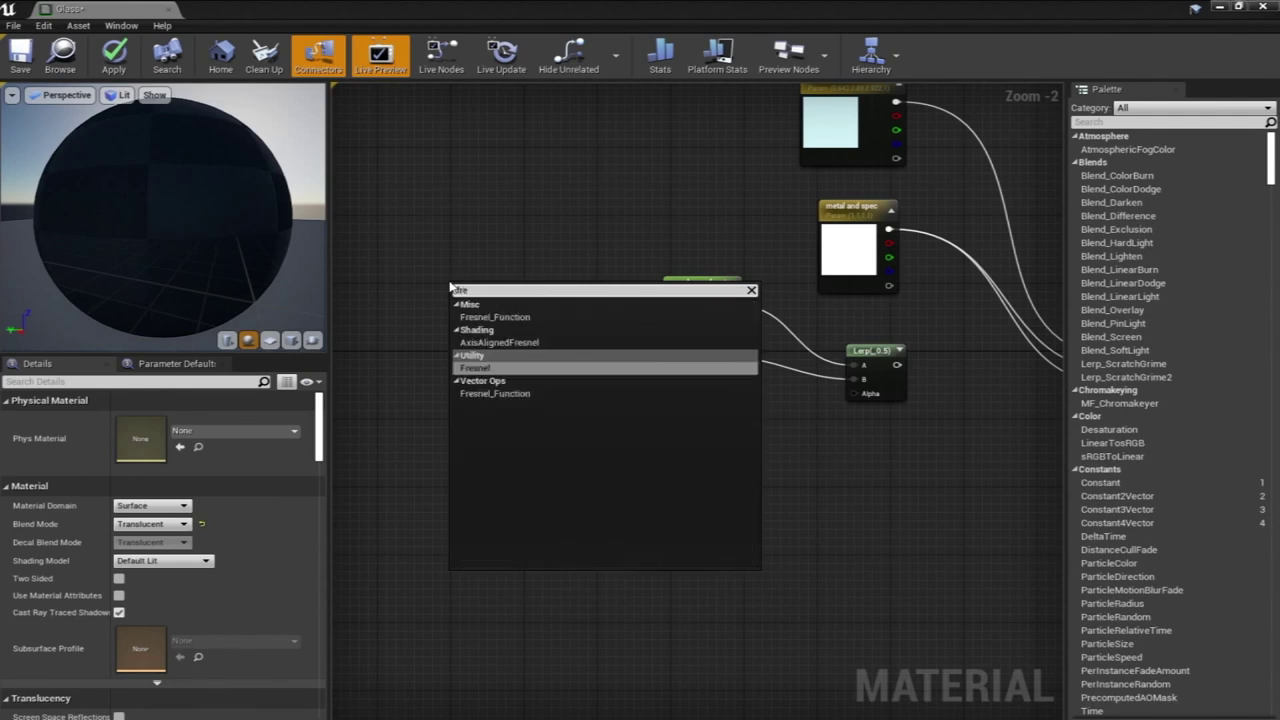
pyautogui.press('Up')
pyautogui.press('Up')
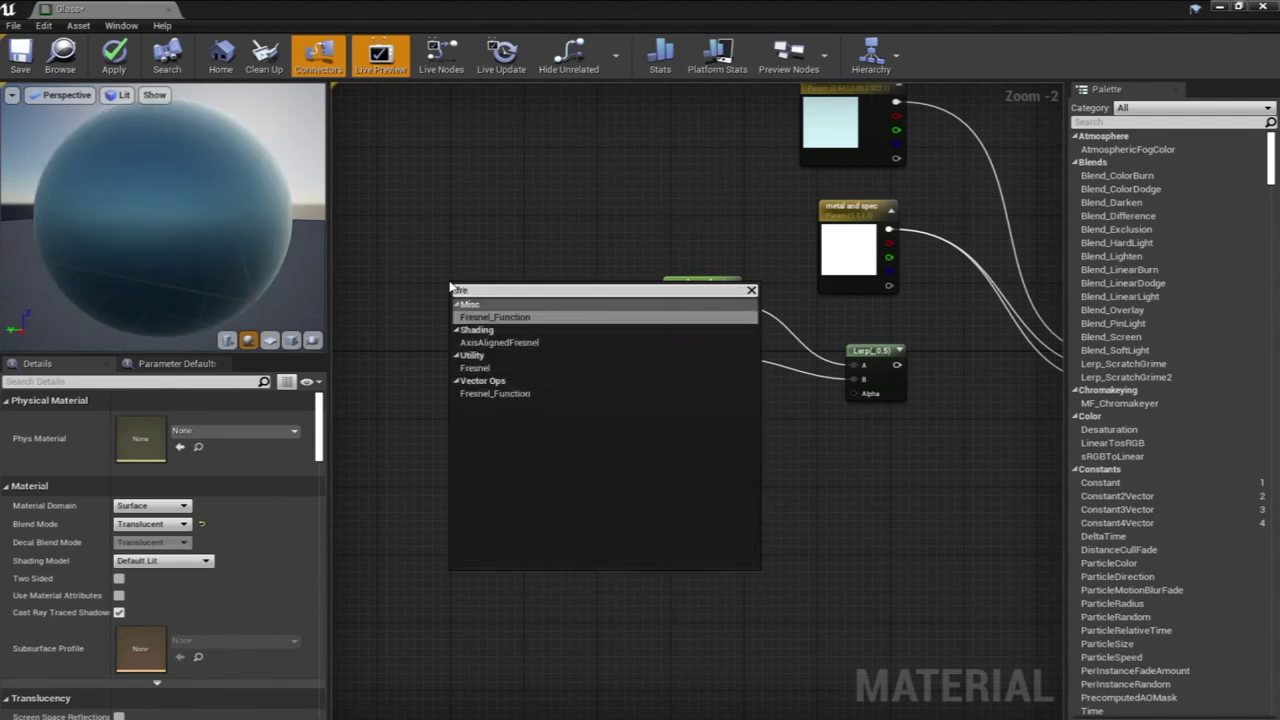
pyautogui.press('Return')
pyautogui.moveTo(488, 284); pyautogui.dragTo(445, 296)
# Add a scalar parameter named "Fresnel power" in the empty graph area before the Fresnel_Function node
pyautogui.moveTo(464, 228); pyautogui.dragTo(706, 186, button='right')
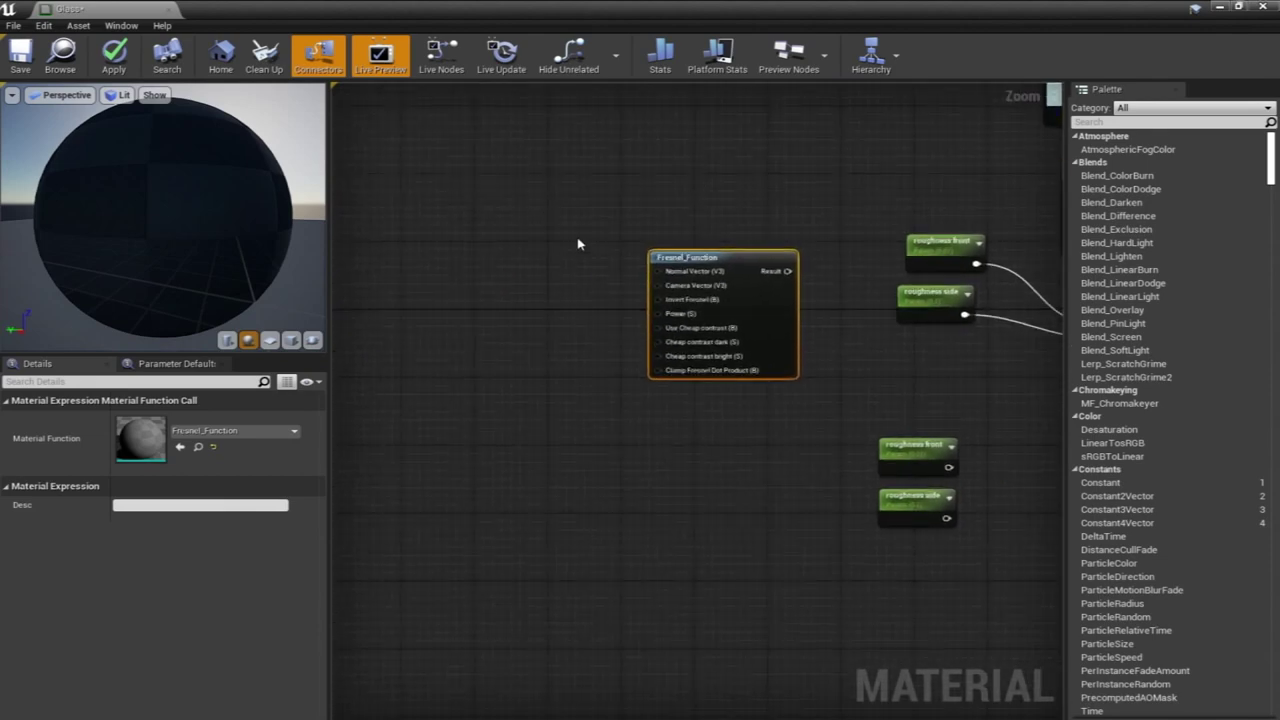
pyautogui.click(521, 264)
pyautogui.press('s')
pyautogui.click(507, 271)
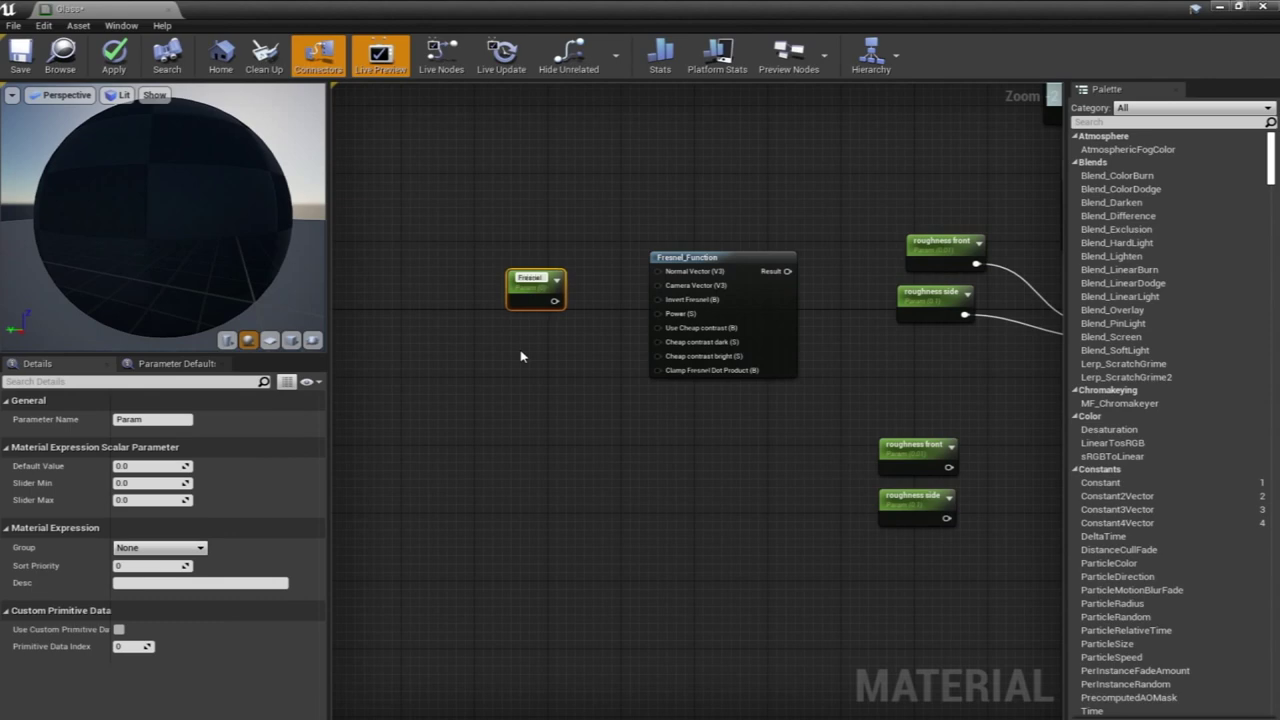
pyautogui.write('power')
pyautogui.press('Return')
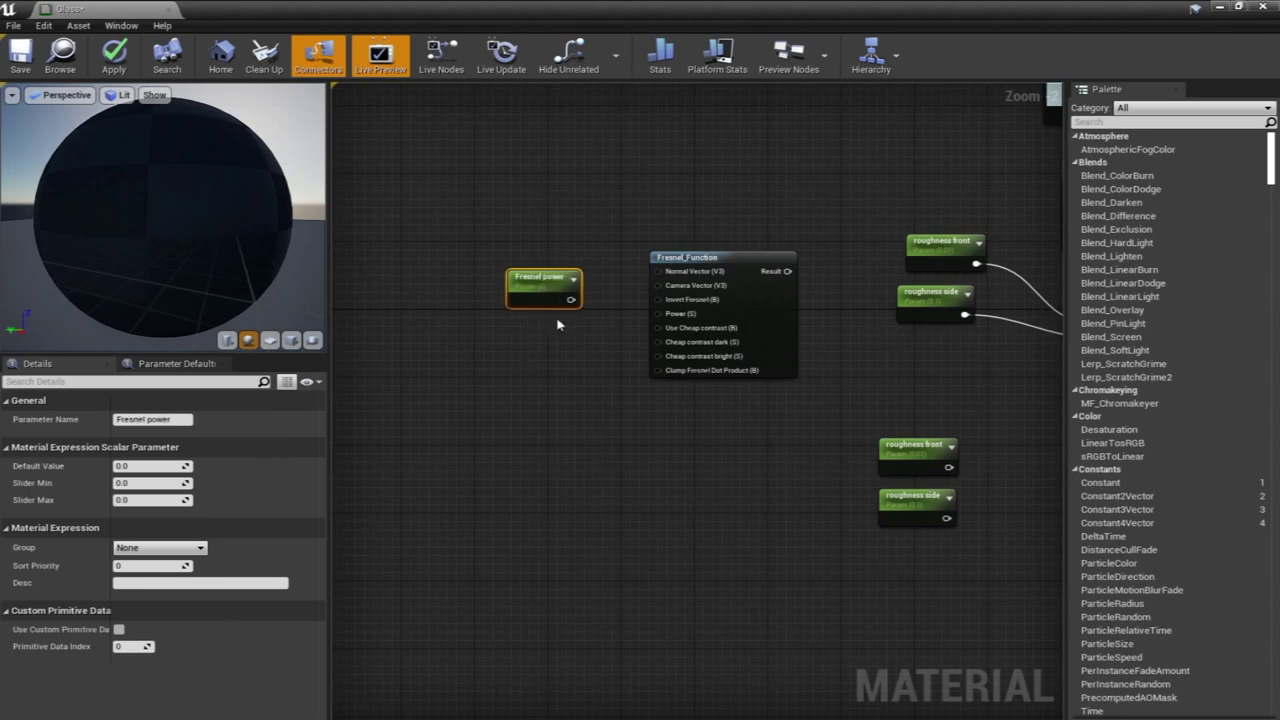
# Connect Fresnel power to the Power input of Fresnel_Function and move the parameter slightly further away from the function
pyautogui.moveTo(575, 300); pyautogui.dragTo(660, 313)
pyautogui.moveTo(694, 322); pyautogui.dragTo(627, 308, button='right')
pyautogui.moveTo(490, 278); pyautogui.dragTo(449, 302)
# Connect the Fresnel_Function result to the roughness Lerp's Alpha and the Lerp's output to the Glass node's Roughness input
pyautogui.moveTo(825, 294); pyautogui.dragTo(718, 303, button='right')
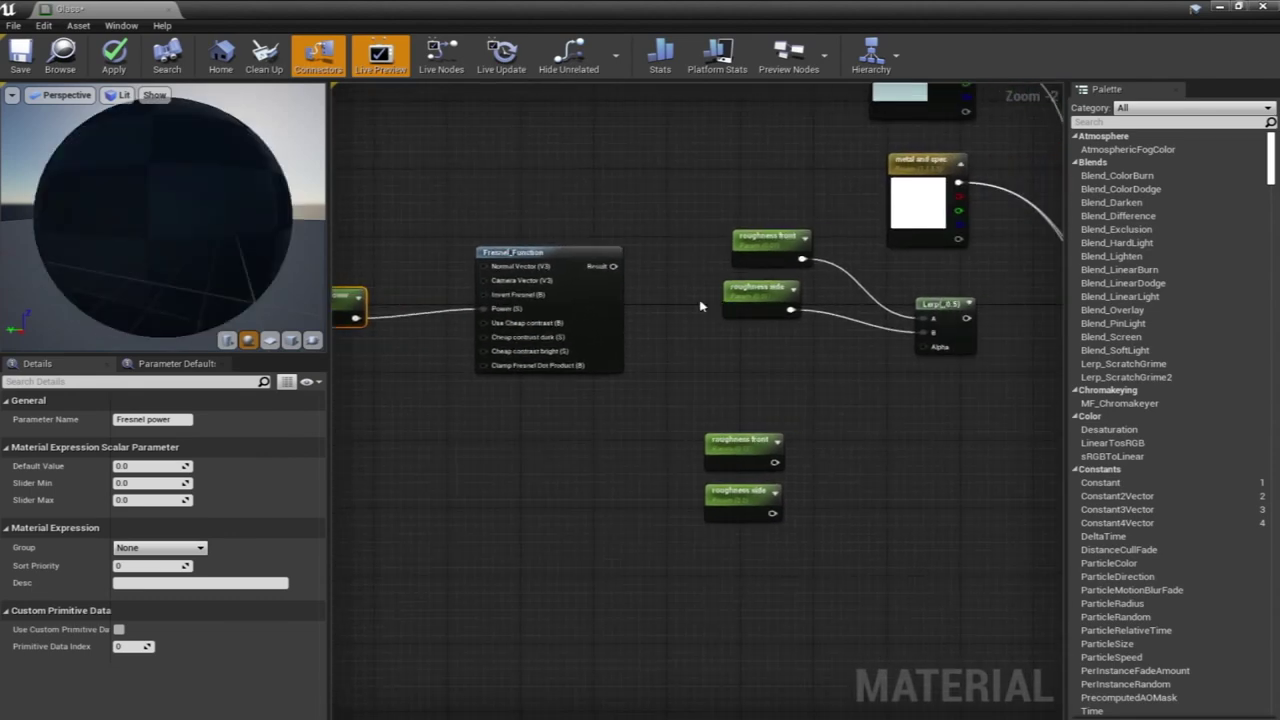
pyautogui.moveTo(614, 267); pyautogui.dragTo(921, 347)
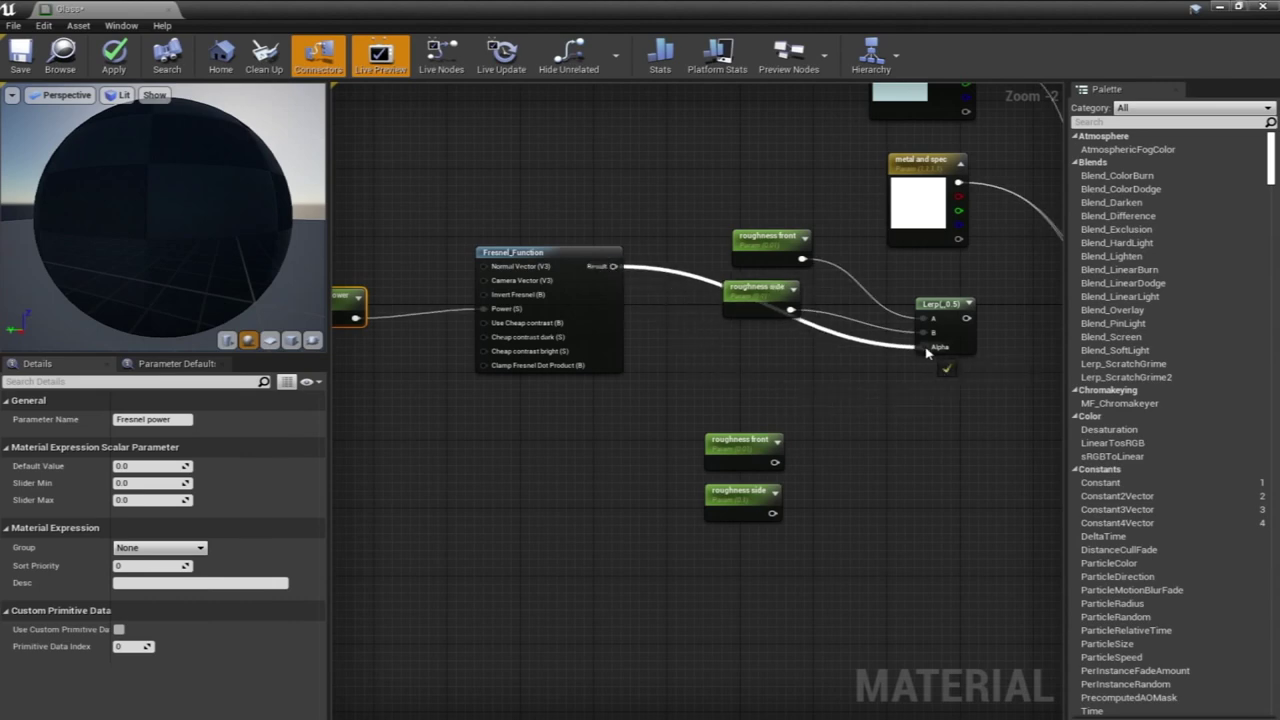
pyautogui.moveTo(987, 426); pyautogui.dragTo(607, 394, button='right')
pyautogui.moveTo(577, 287); pyautogui.dragTo(808, 335)
pyautogui.moveTo(577, 317); pyautogui.dragTo(862, 355, button='right')
pyautogui.moveTo(712, 388); pyautogui.dragTo(660, 366, button='right')
pyautogui.scroll(-2, 628, 351)
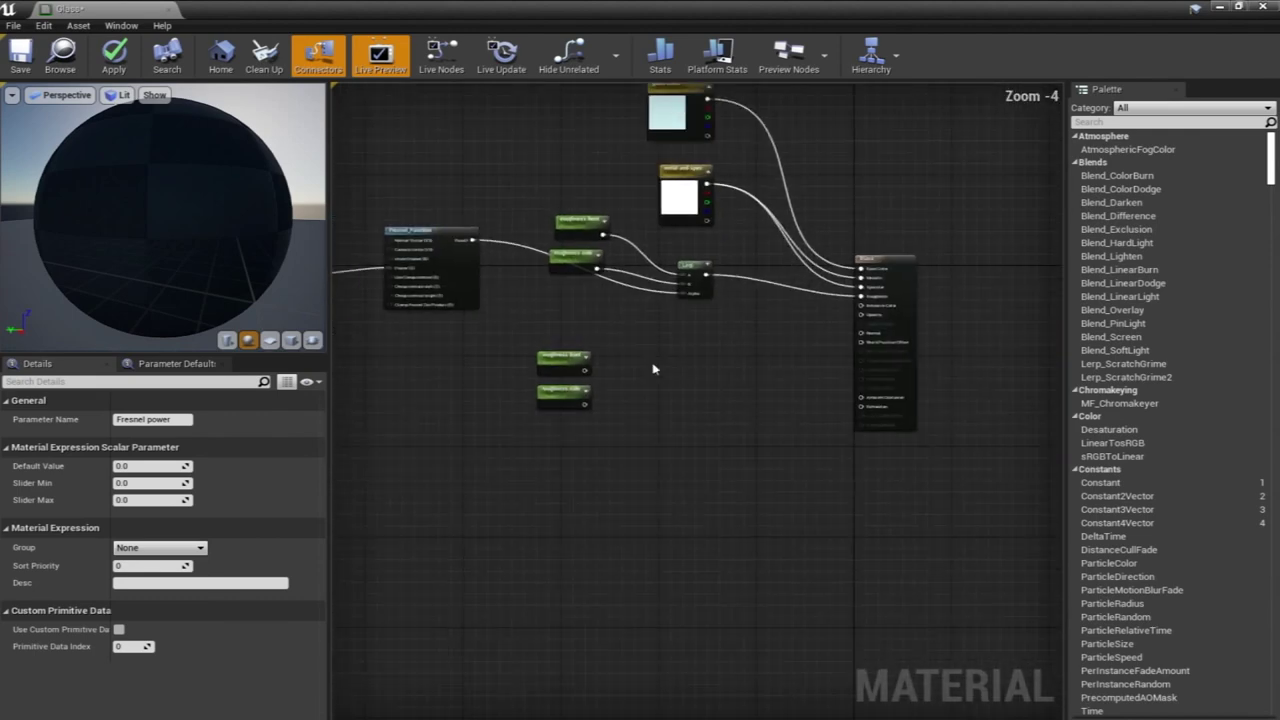
# Duplicate the roughness Lerp node and place the copy beside the lower, unconnected parameter pair
pyautogui.click(662, 358)
pyautogui.click(690, 272)
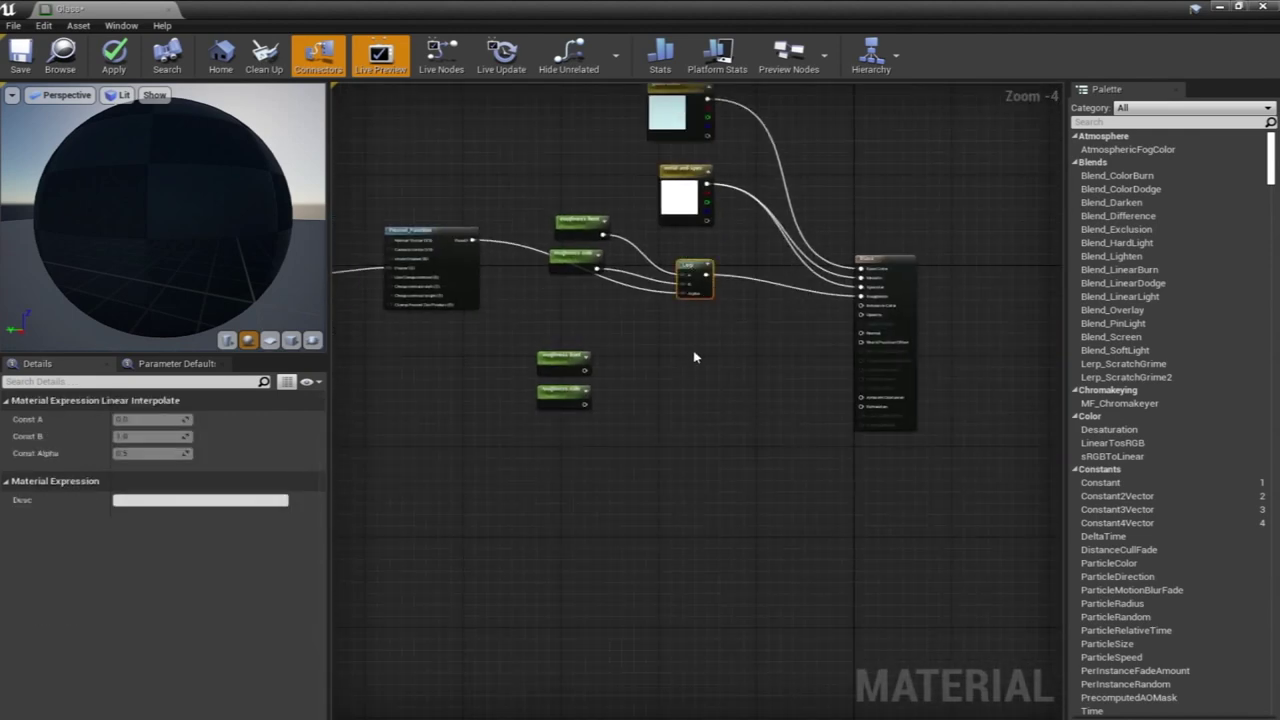
pyautogui.hotkey('ctrl', 'c')
pyautogui.hotkey('ctrl', 'v')
pyautogui.moveTo(718, 360); pyautogui.dragTo(668, 360)
pyautogui.scroll(2, 621, 384)
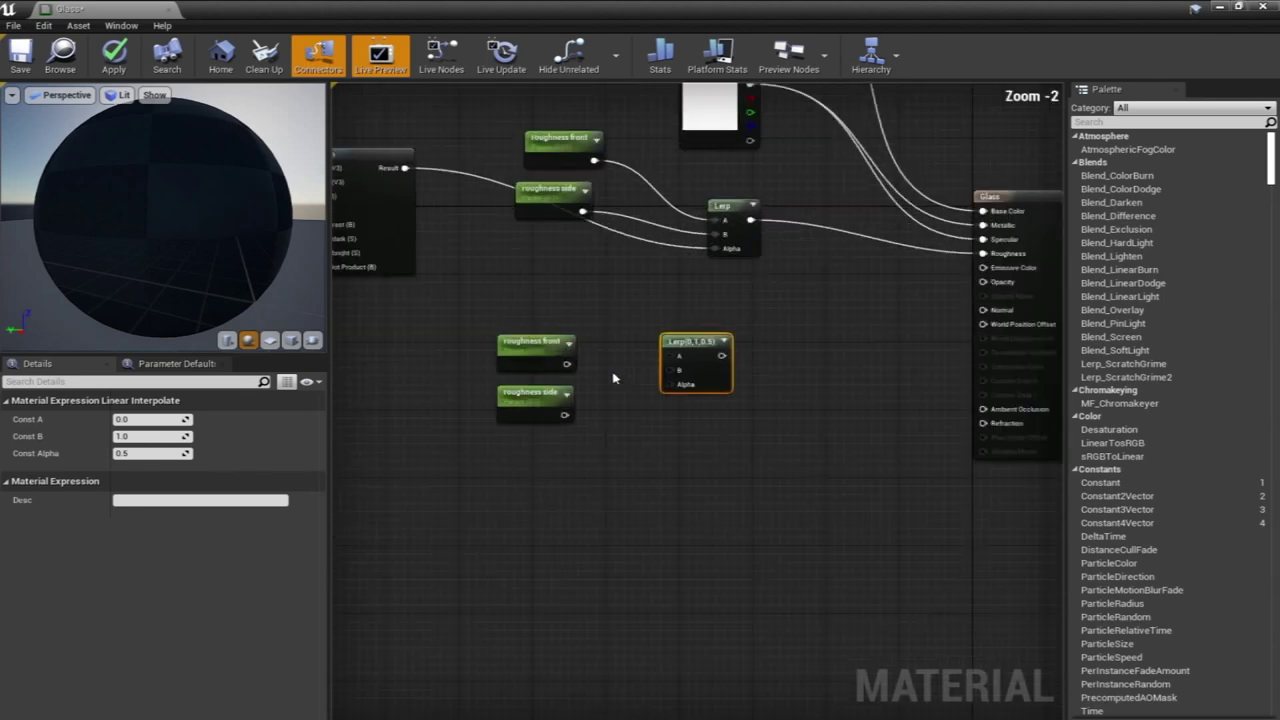
# Rename the lower parameter pair to "opacity front" and "opcaity side"
pyautogui.click(548, 367)
pyautogui.click(150, 419)
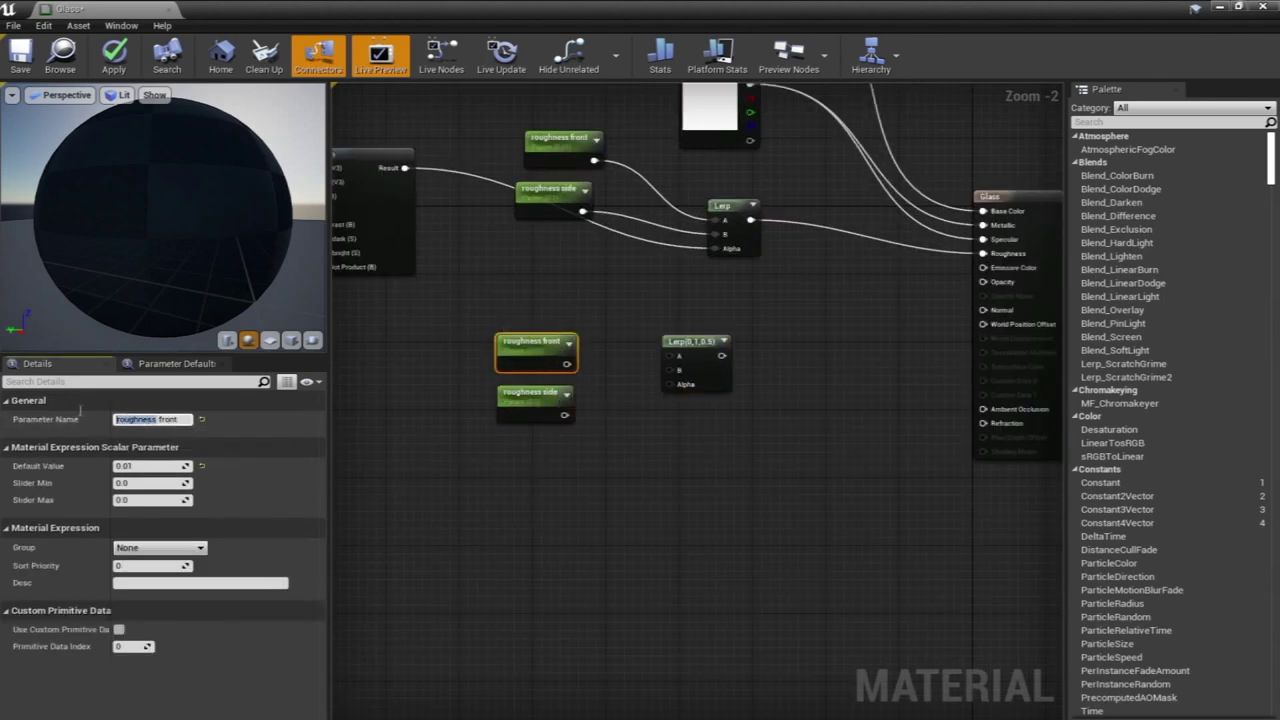
pyautogui.write('opacity')
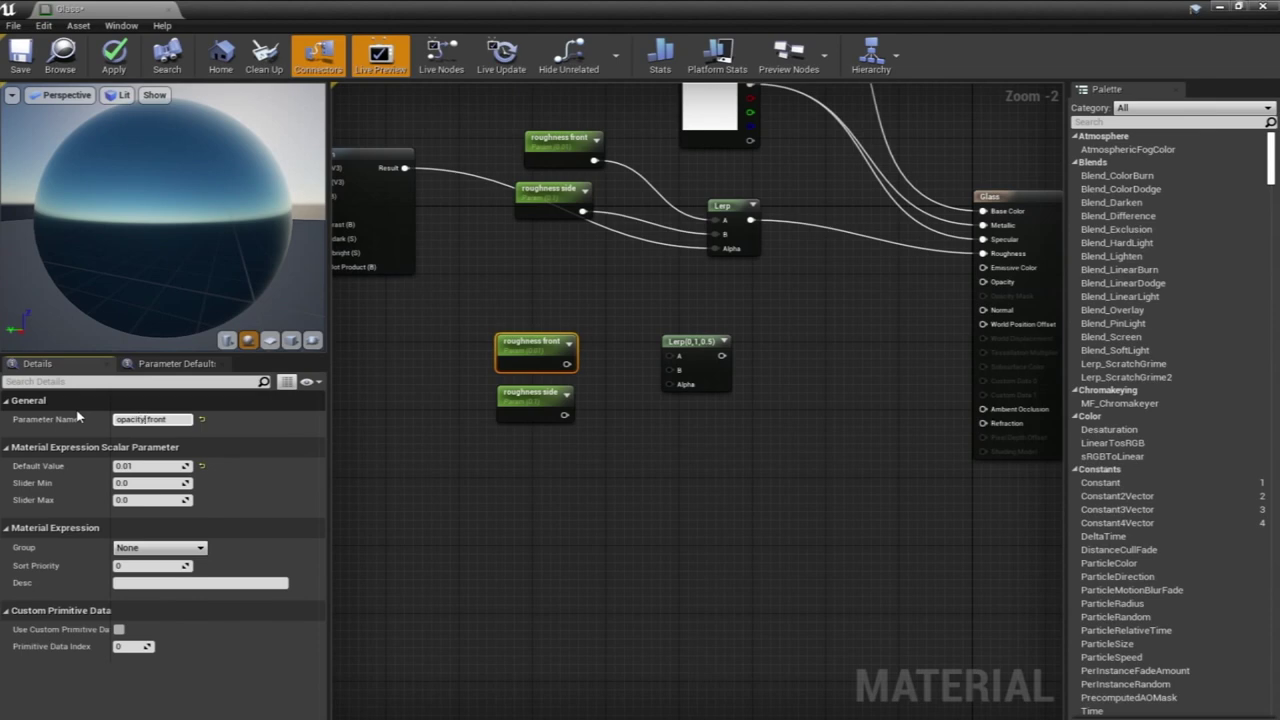
pyautogui.press('Return')
pyautogui.click(514, 404)
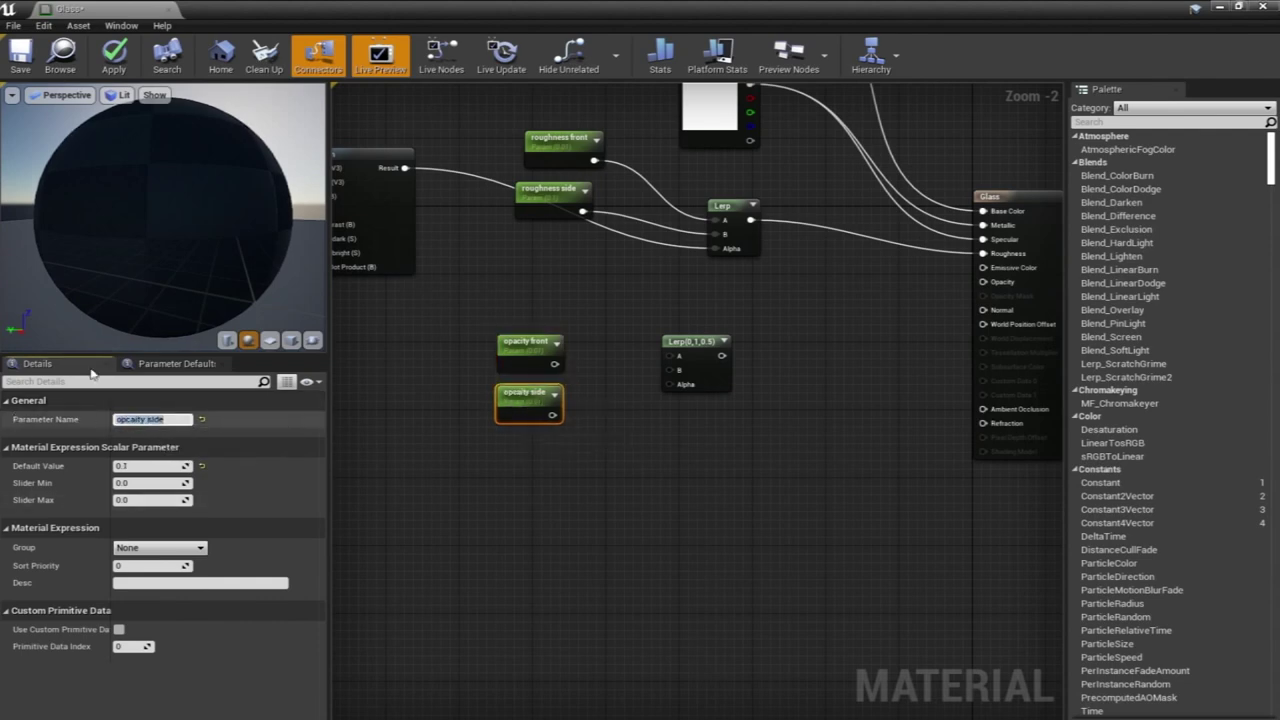
# Wire the opacity parameters to A and B of the copied Lerp, the Fresnel result to Alpha, and the Lerp output to Opacity
pyautogui.moveTo(555, 363); pyautogui.dragTo(679, 357)
pyautogui.moveTo(552, 414); pyautogui.dragTo(668, 371)
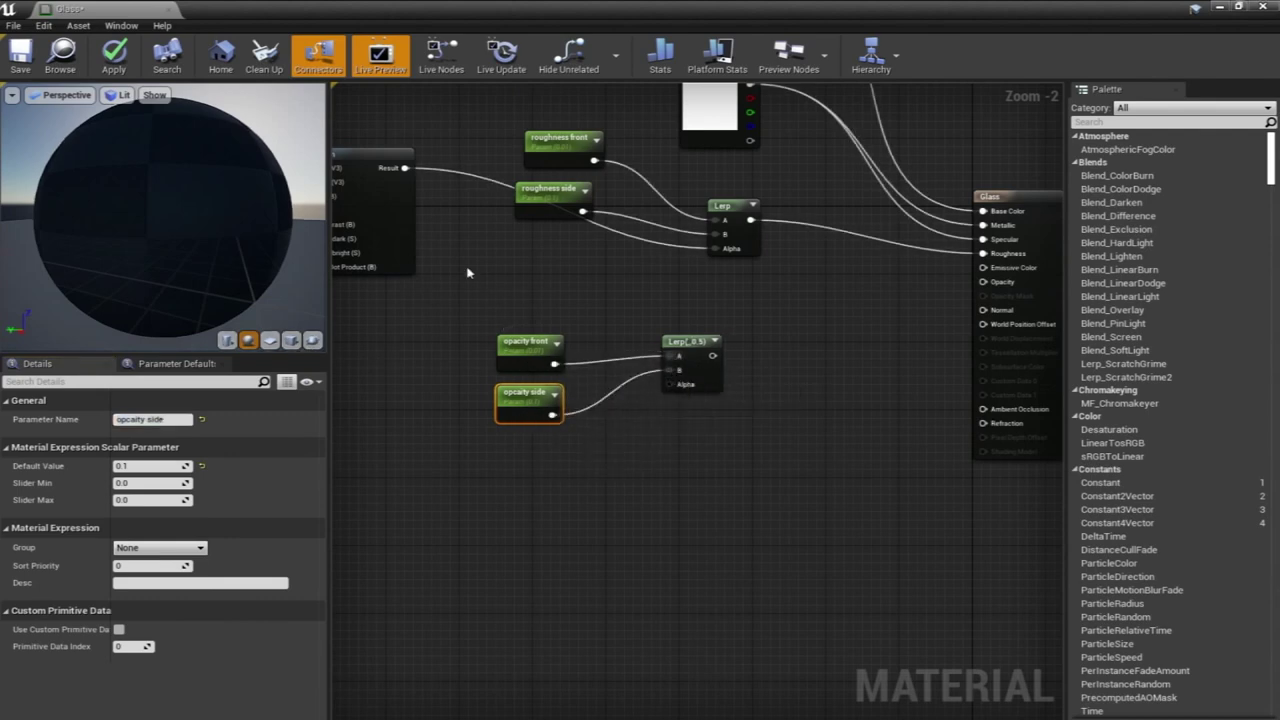
pyautogui.moveTo(405, 168); pyautogui.dragTo(984, 282)
pyautogui.moveTo(765, 412); pyautogui.dragTo(762, 462, button='right')
# Enlarge the material preview and orbit around the sphere to examine the translucent glass
pyautogui.moveTo(161, 199); pyautogui.dragTo(235, 197)
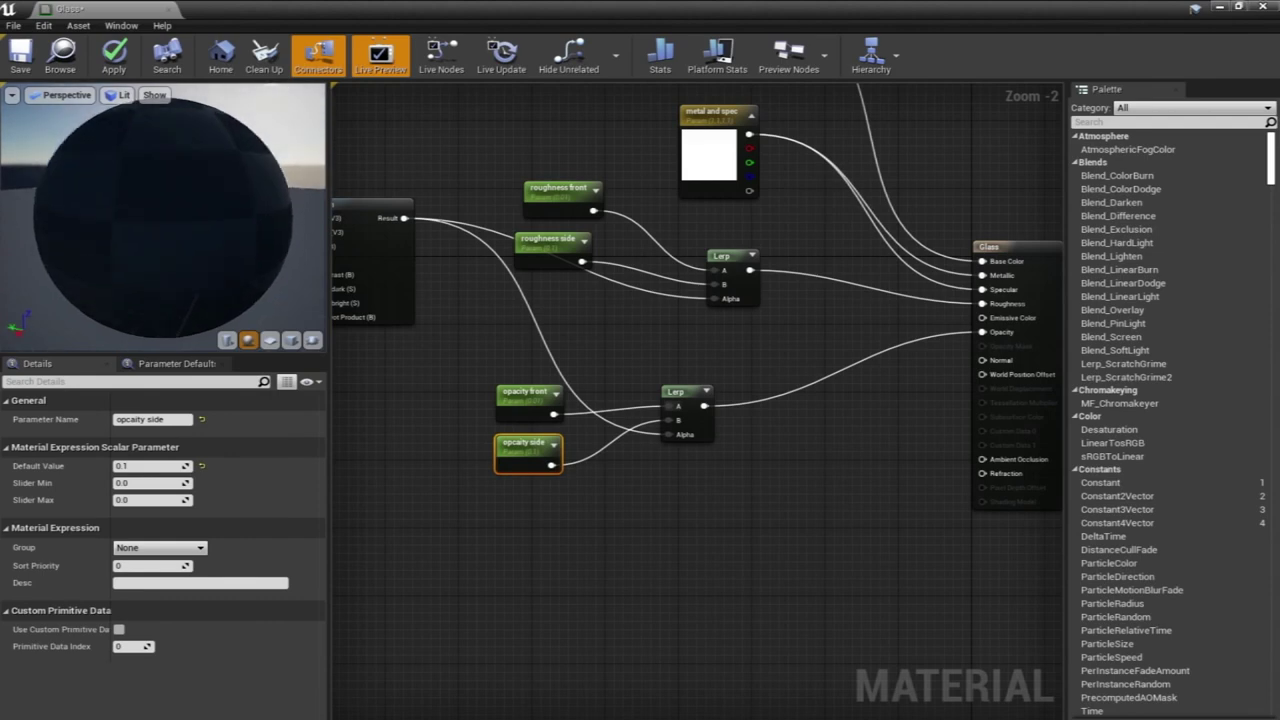
pyautogui.moveTo(196, 352); pyautogui.dragTo(192, 413)
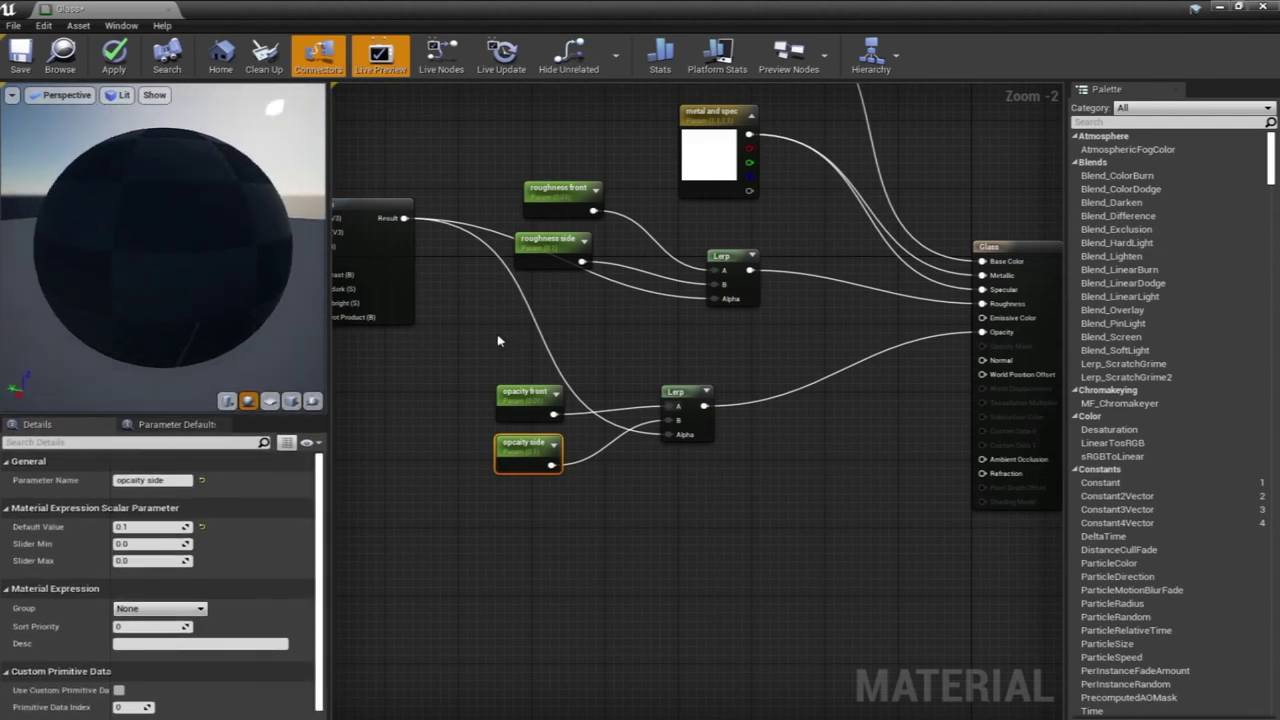
pyautogui.moveTo(481, 326); pyautogui.dragTo(568, 339, button='right')
pyautogui.moveTo(126, 300)
pyautogui.mouseDown()
pyautogui.moveTo(148, 286)
pyautogui.moveTo(142, 300)
pyautogui.mouseUp()
pyautogui.moveTo(405, 350); pyautogui.dragTo(478, 359, button='right')
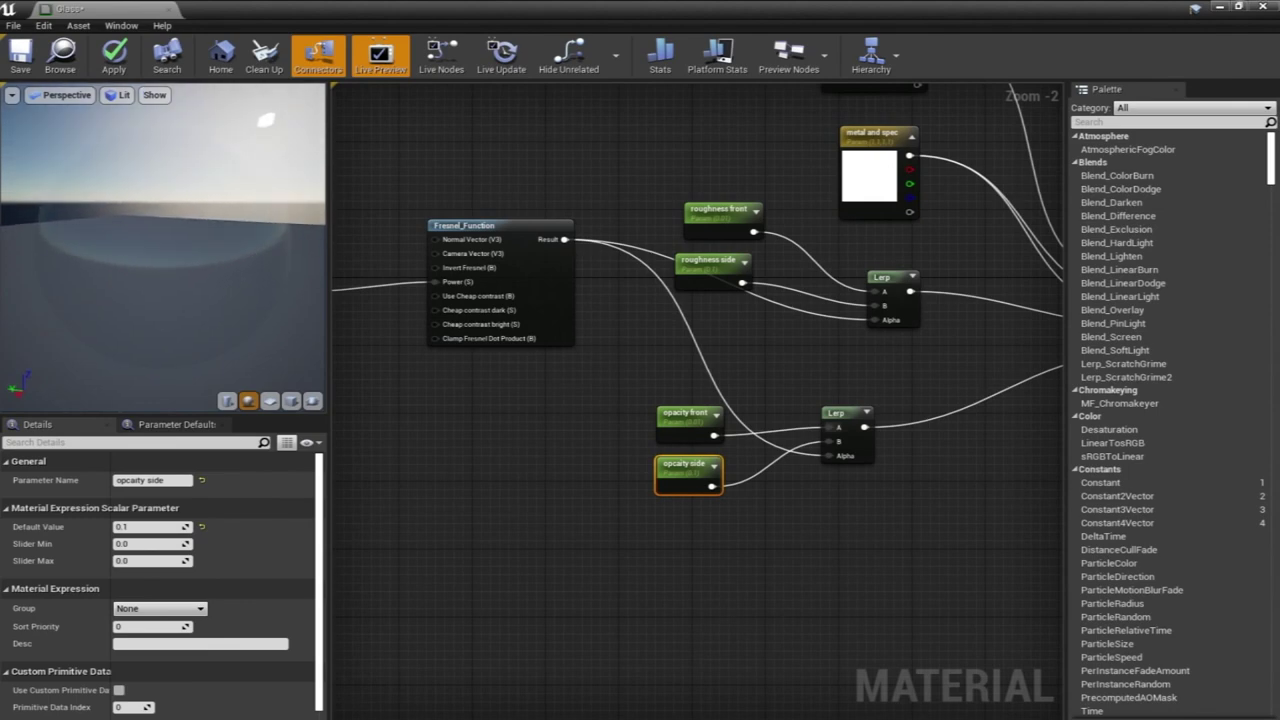
pyautogui.moveTo(205, 284)
pyautogui.mouseDown()
pyautogui.moveTo(216, 284)
pyautogui.moveTo(205, 284)
pyautogui.mouseUp()
# Set the default values of Fresnel power to 0.857143, opacity front to 0.1 and opcaity side to 0.5
pyautogui.moveTo(467, 262); pyautogui.dragTo(705, 276, button='right')
pyautogui.click(500, 286)
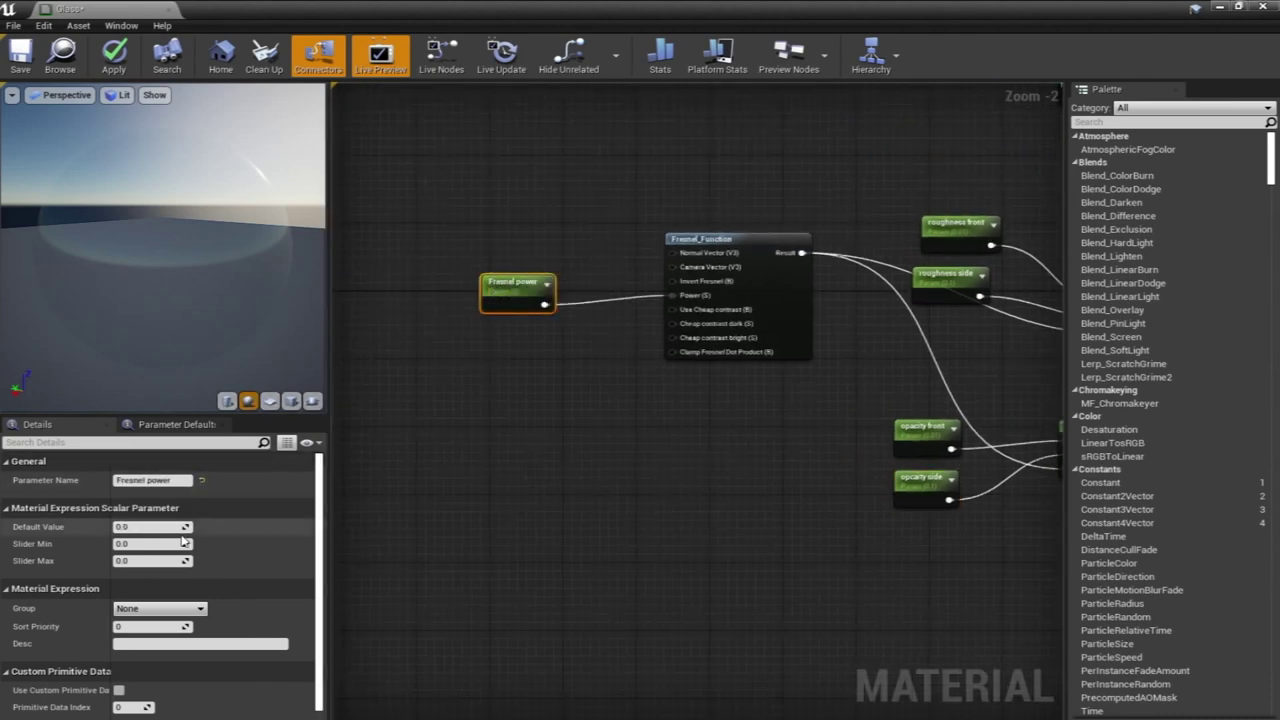
pyautogui.moveTo(175, 527); pyautogui.dragTo(180, 527)
pyautogui.click(912, 438)
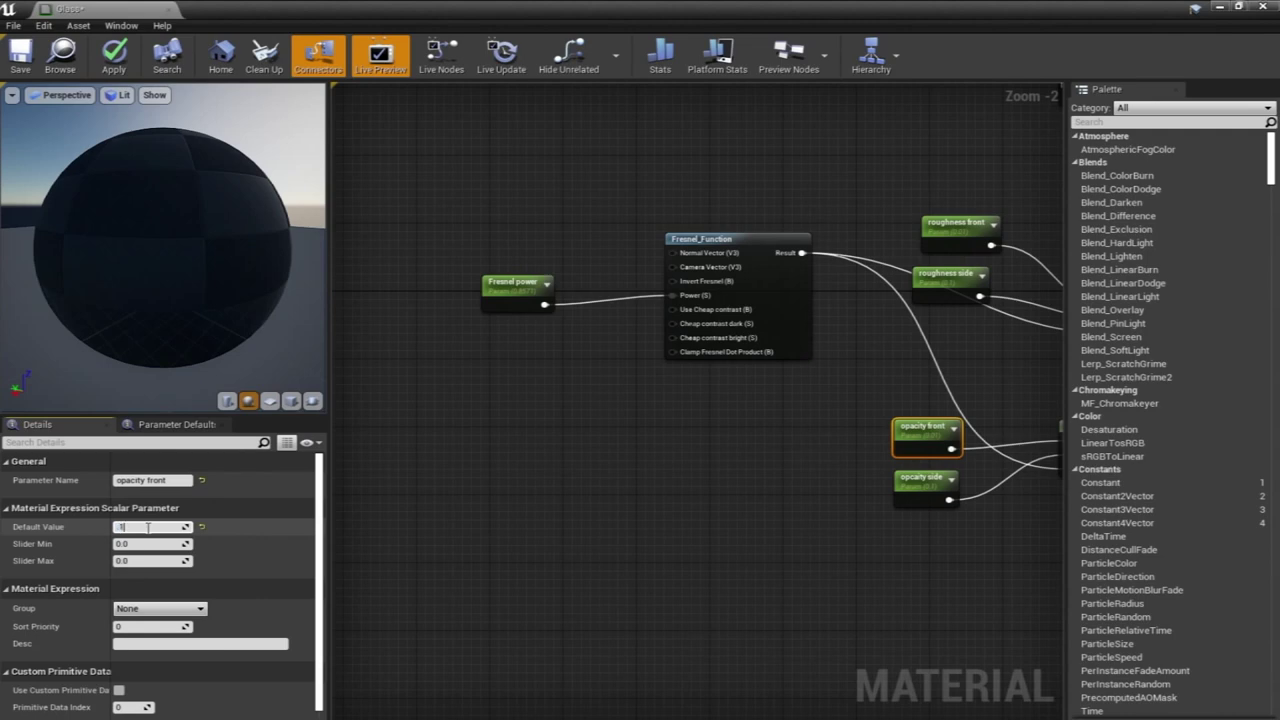
pyautogui.click(918, 483)
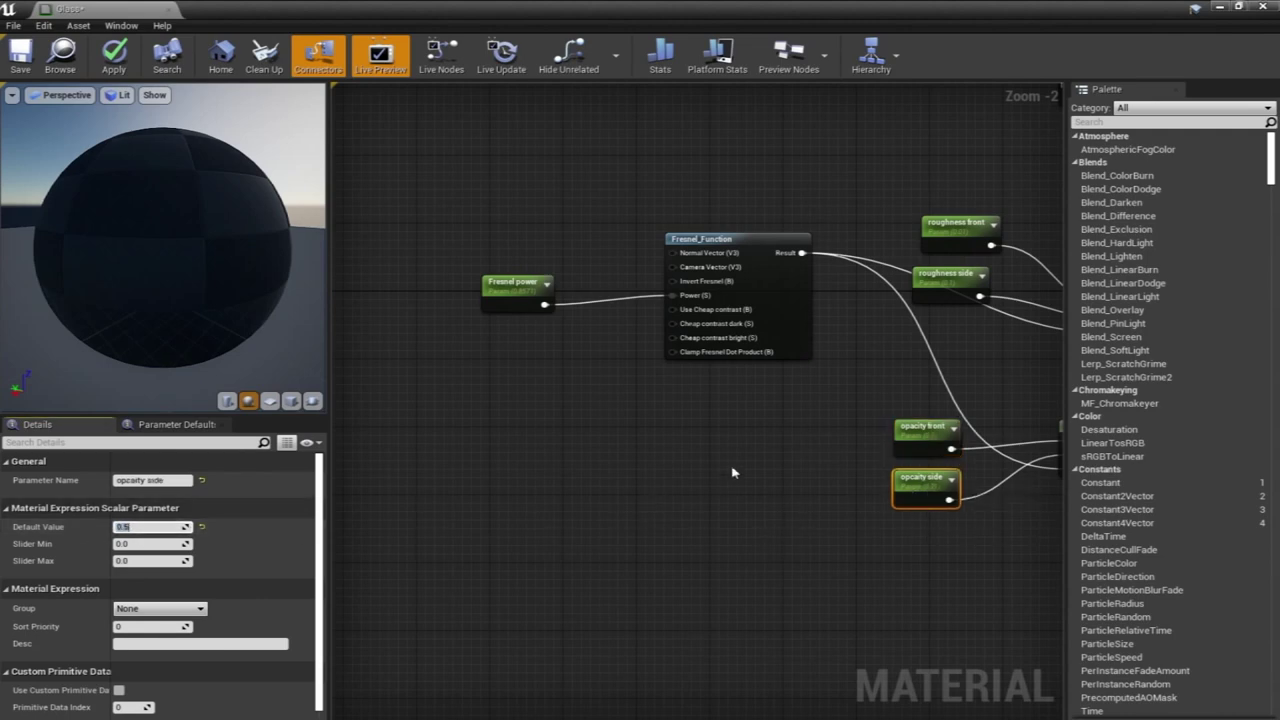
# Fine-tune the Fresnel power default value to 0.959143 and apply the Glass material changes
pyautogui.click(490, 283)
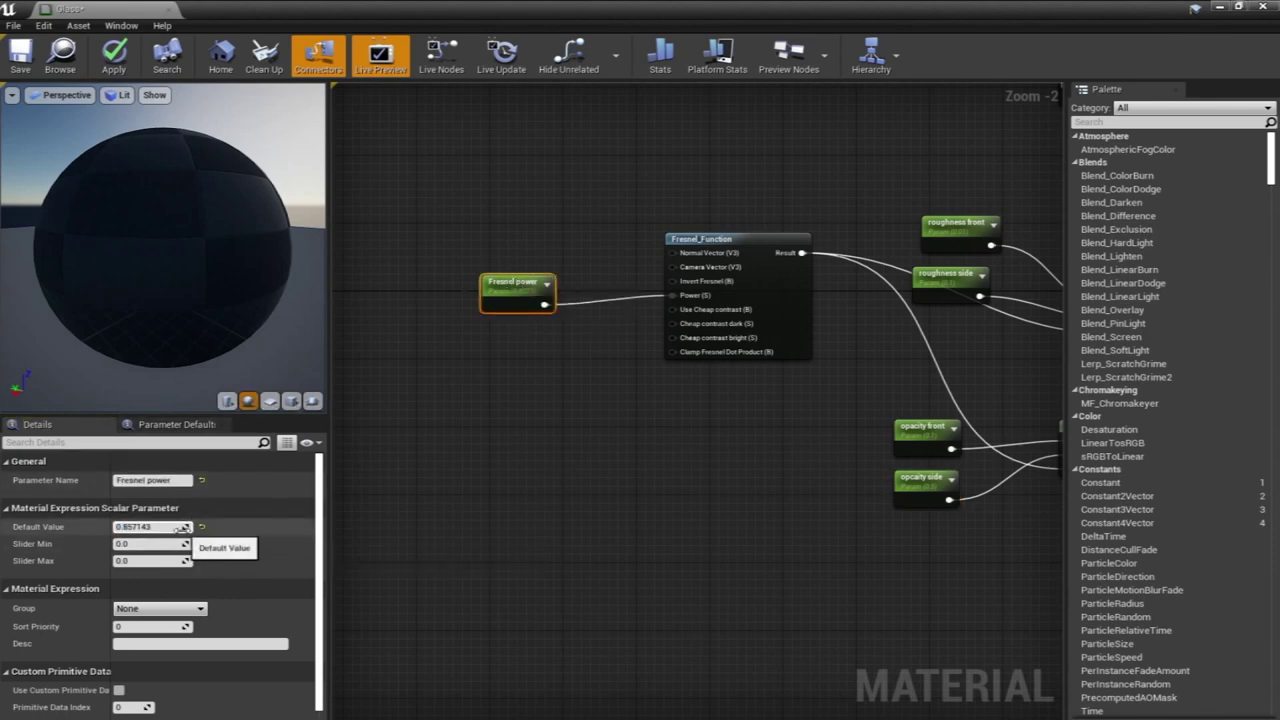
pyautogui.moveTo(198, 266)
pyautogui.mouseDown()
pyautogui.moveTo(197, 239)
pyautogui.moveTo(211, 270)
pyautogui.mouseUp()
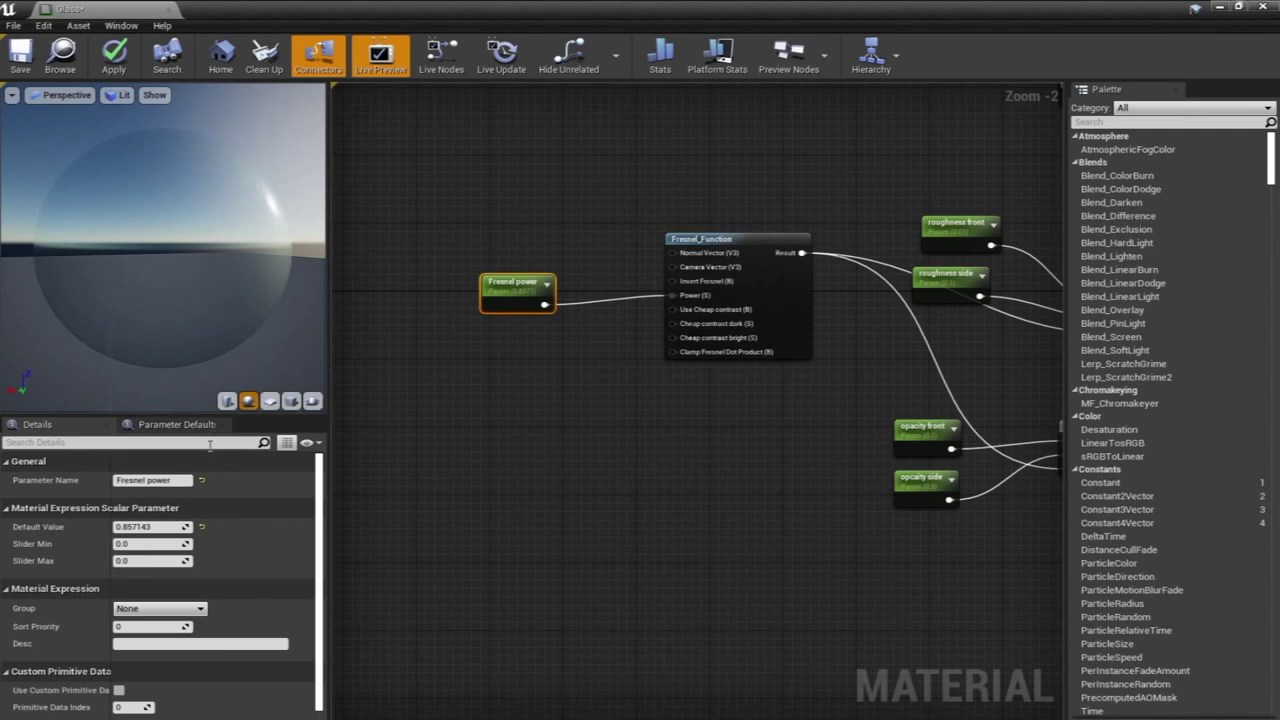
pyautogui.moveTo(186, 527); pyautogui.dragTo(200, 527)
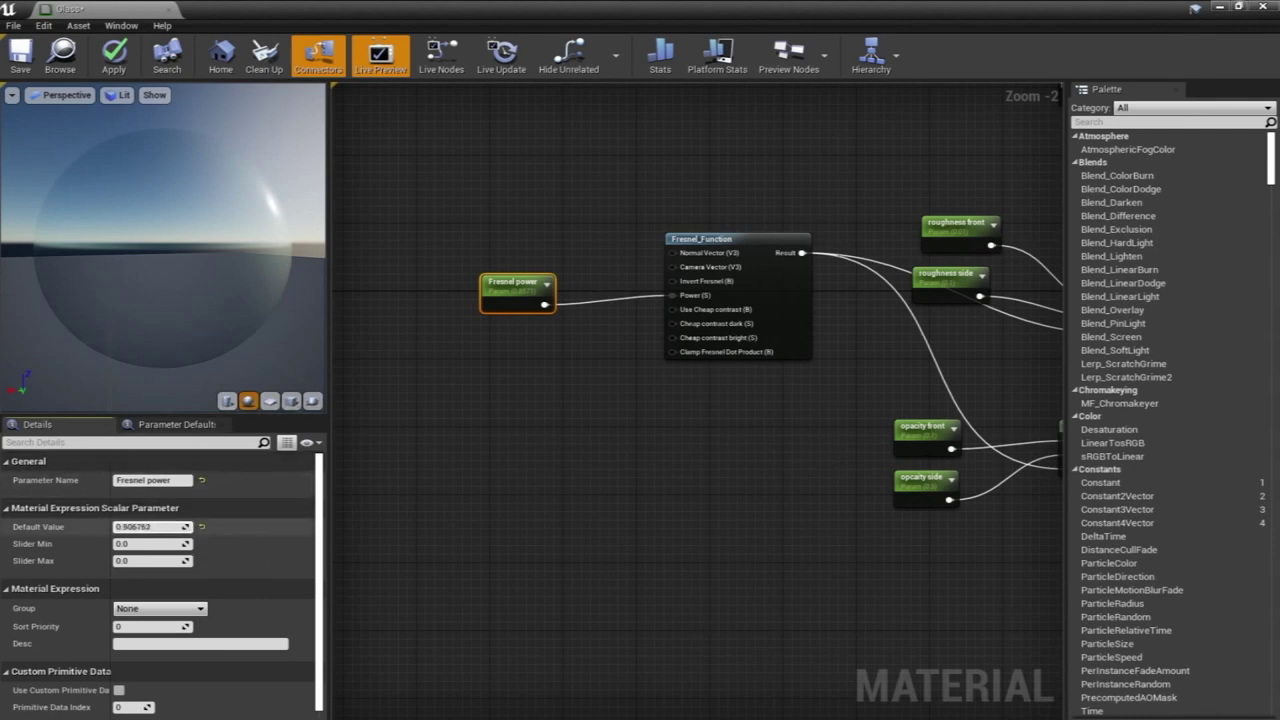
pyautogui.moveTo(186, 527); pyautogui.dragTo(192, 527)
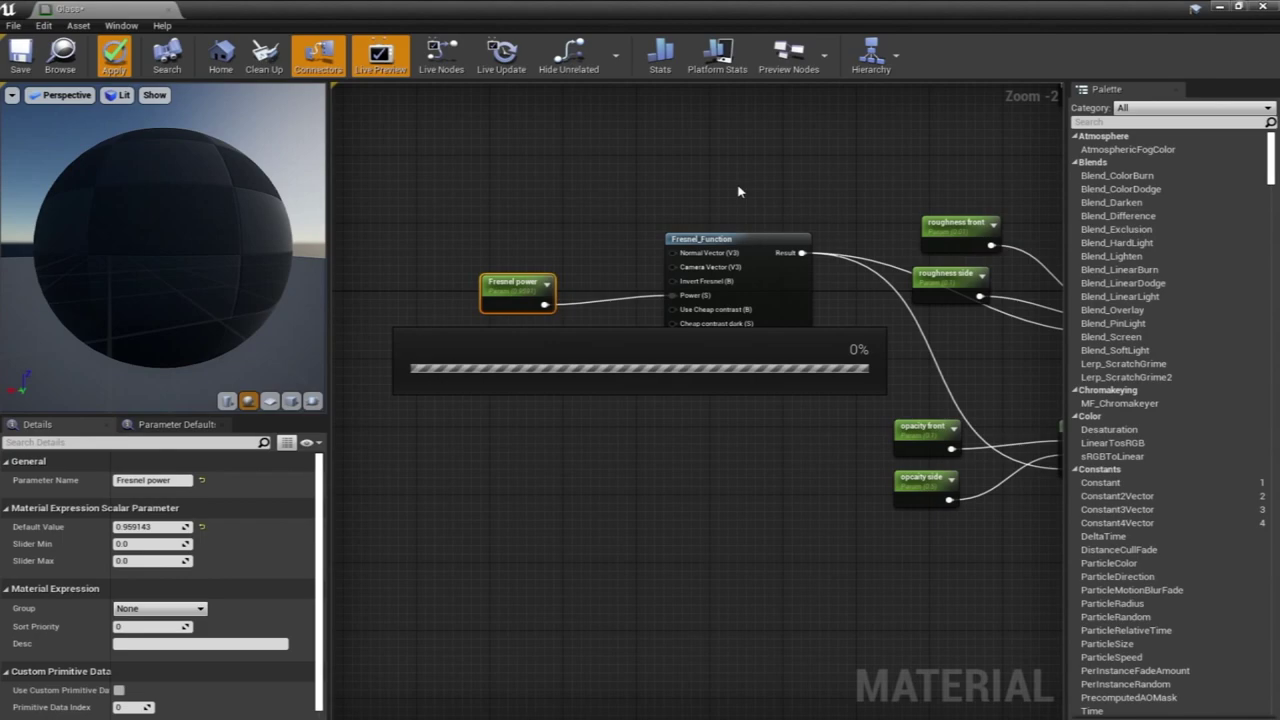
# Return to the level editor and create a material instance from the Glass material
pyautogui.click(1219, 9)
pyautogui.click(397, 617)
pyautogui.click(131, 586)
pyautogui.rightClick(130, 585)
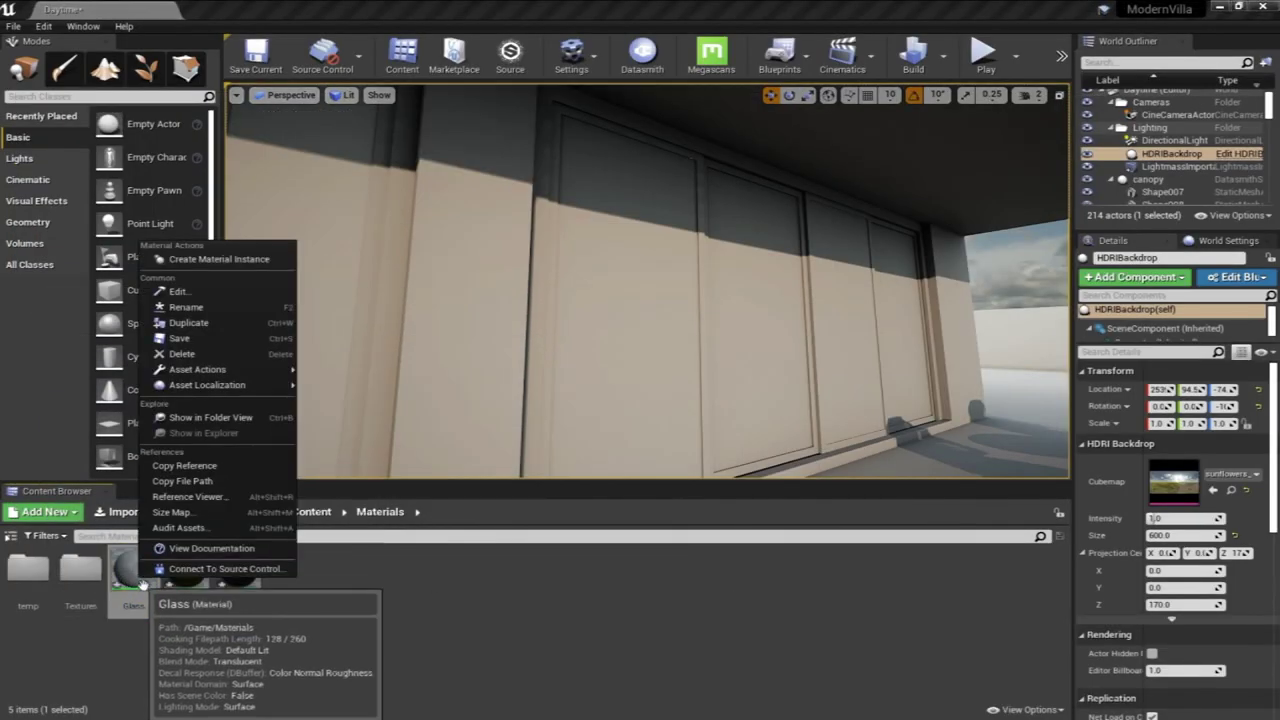
pyautogui.click(200, 254)
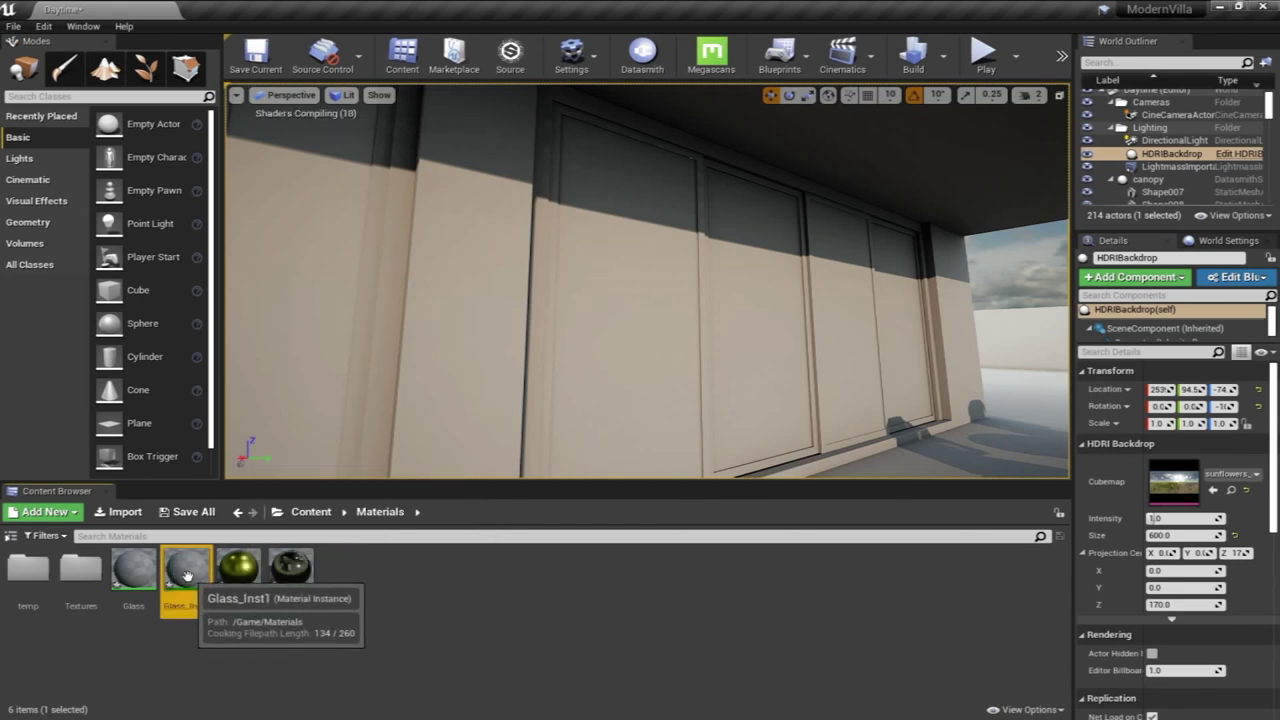
# Assign the new Glass material instance to the villa's window panes, including those around the corner
pyautogui.moveTo(186, 576); pyautogui.dragTo(610, 360)
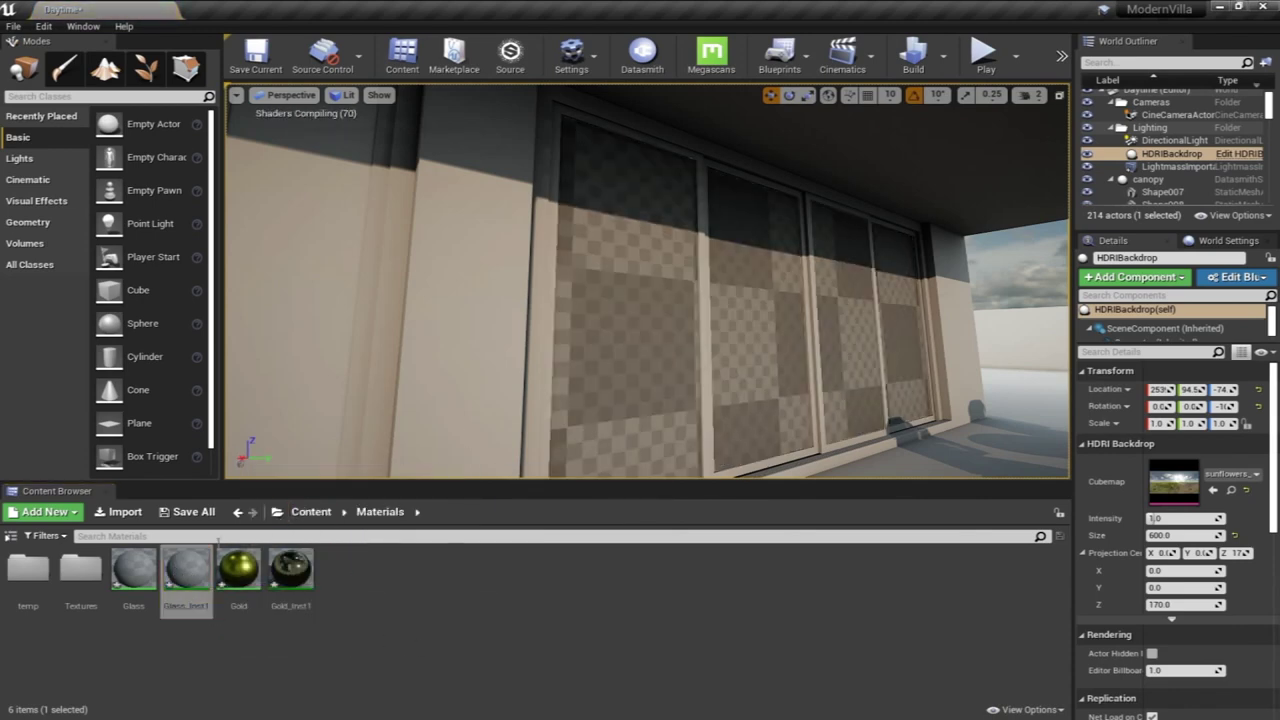
pyautogui.moveTo(523, 400); pyautogui.dragTo(310, 375, button='right')
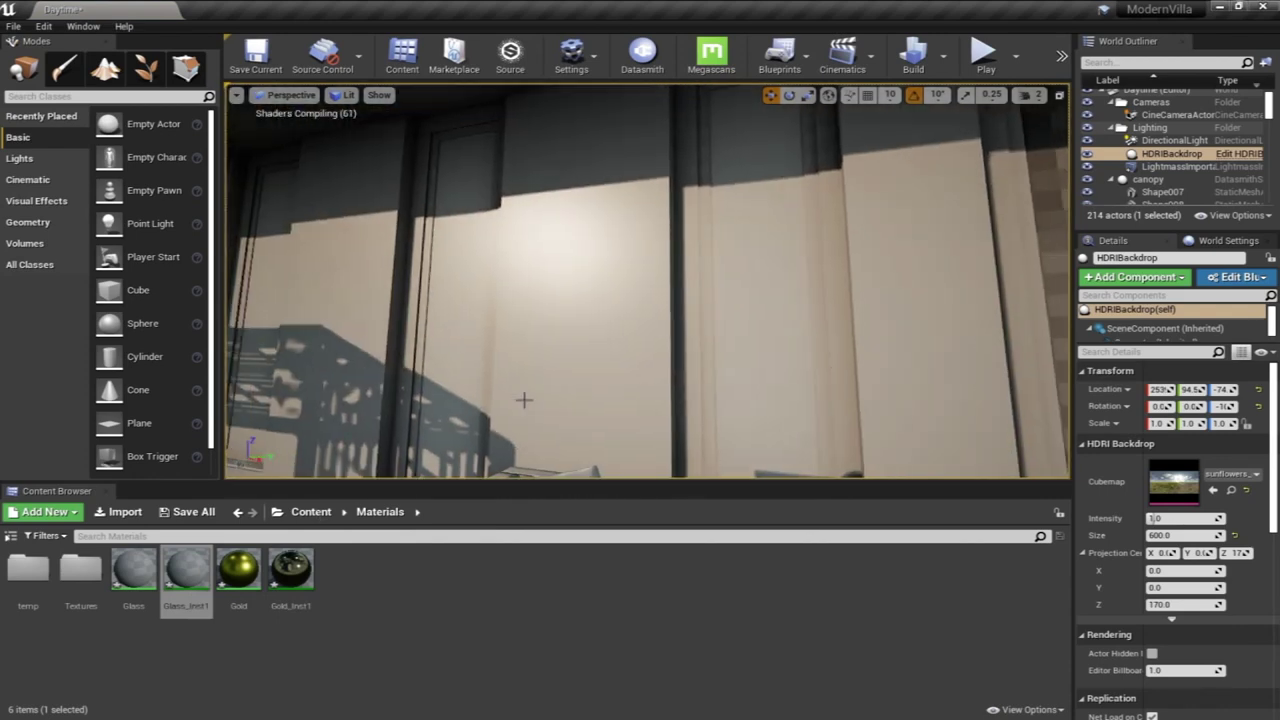
pyautogui.moveTo(186, 576); pyautogui.dragTo(445, 372)
pyautogui.moveTo(186, 576); pyautogui.dragTo(275, 308)
pyautogui.moveTo(588, 268)
pyautogui.mouseDown(button='right')
pyautogui.moveTo(800, 300)
pyautogui.moveTo(560, 264)
pyautogui.moveTo(582, 312)
pyautogui.moveTo(588, 280)
pyautogui.moveTo(570, 278)
pyautogui.mouseUp(button='right')
pyautogui.moveTo(374, 397); pyautogui.dragTo(374, 397, button='right')
# Open the Glass material instance for editing and arrange its window, made taller, so the villa's windows stay in view
pyautogui.doubleClick(183, 574)
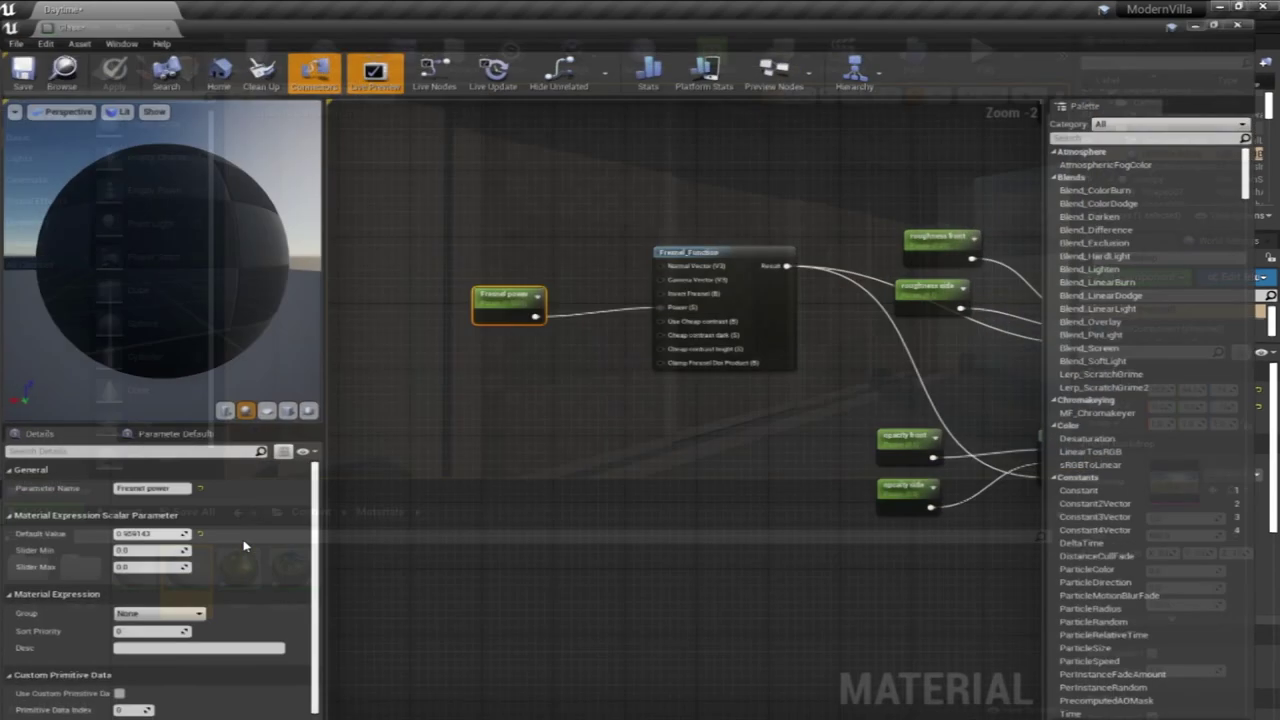
pyautogui.moveTo(543, 6); pyautogui.dragTo(242, 262)
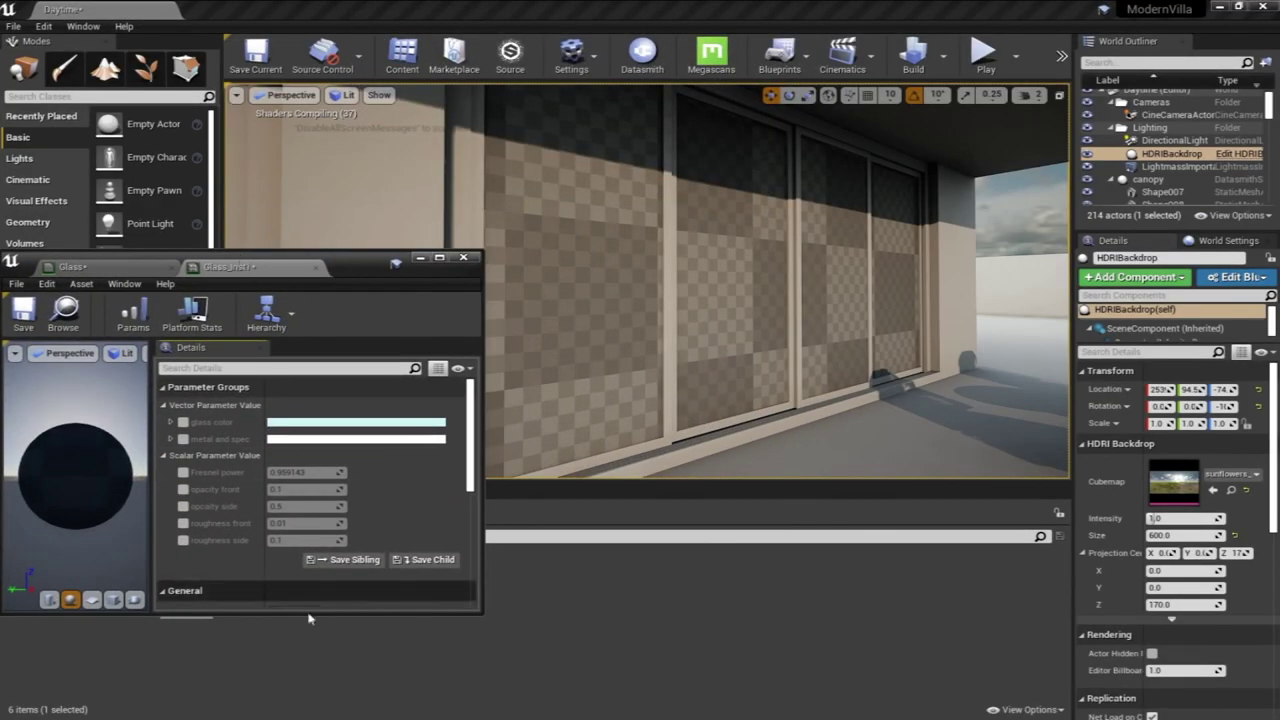
pyautogui.moveTo(308, 612); pyautogui.dragTo(308, 684)
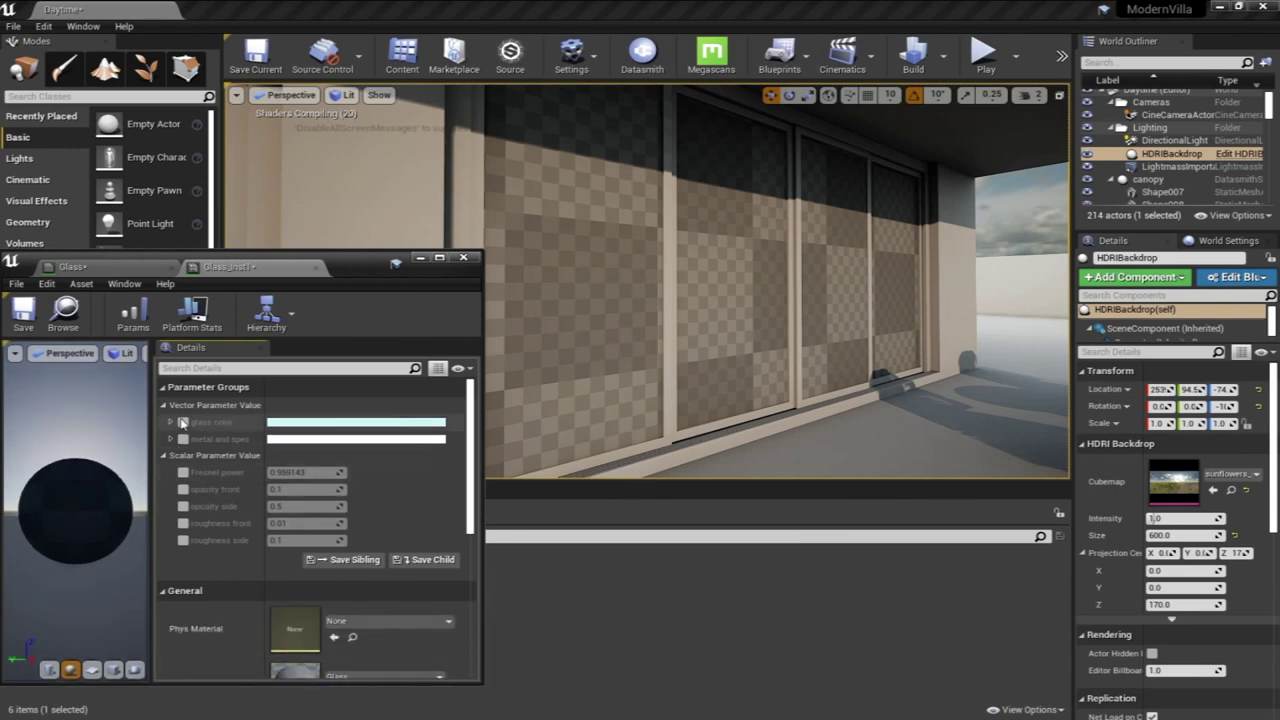
# Enable the overrides for glass color, metal and spec, Fresnel power, and all opacity and roughness parameters in the Glass instance
pyautogui.click(183, 422)
pyautogui.click(183, 472)
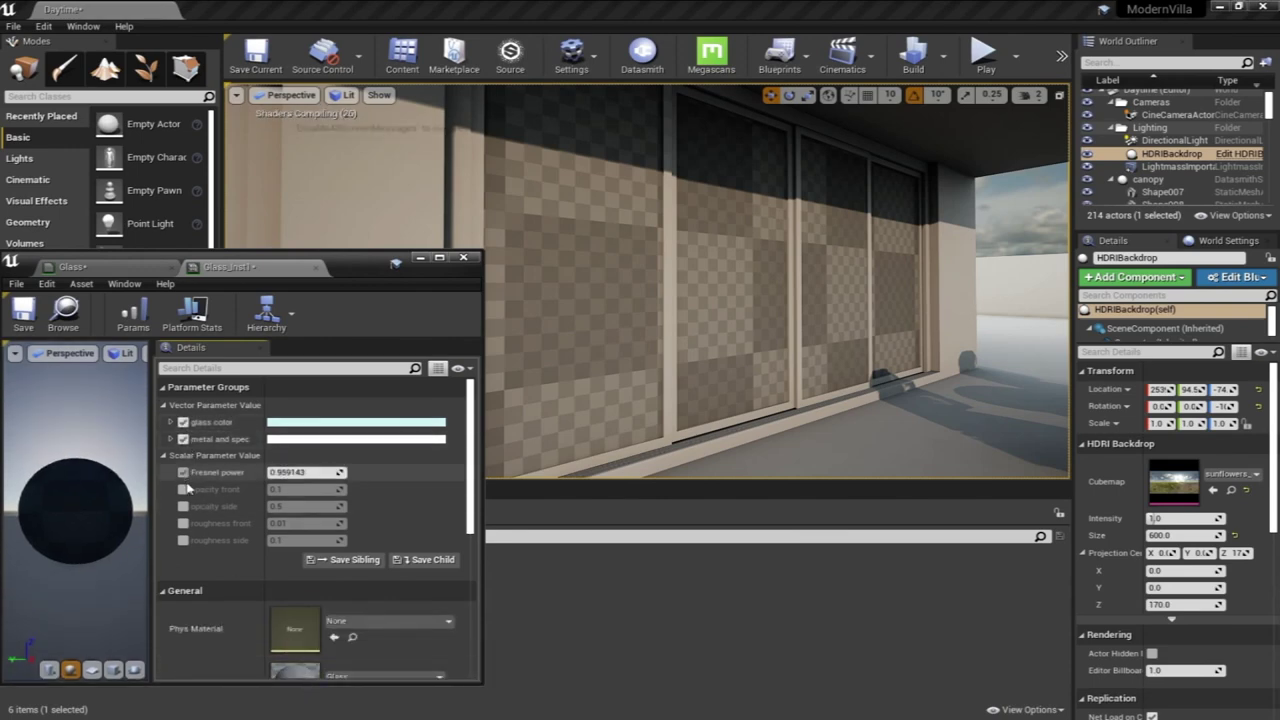
pyautogui.click(183, 489)
pyautogui.click(183, 506)
pyautogui.click(183, 523)
pyautogui.click(183, 540)
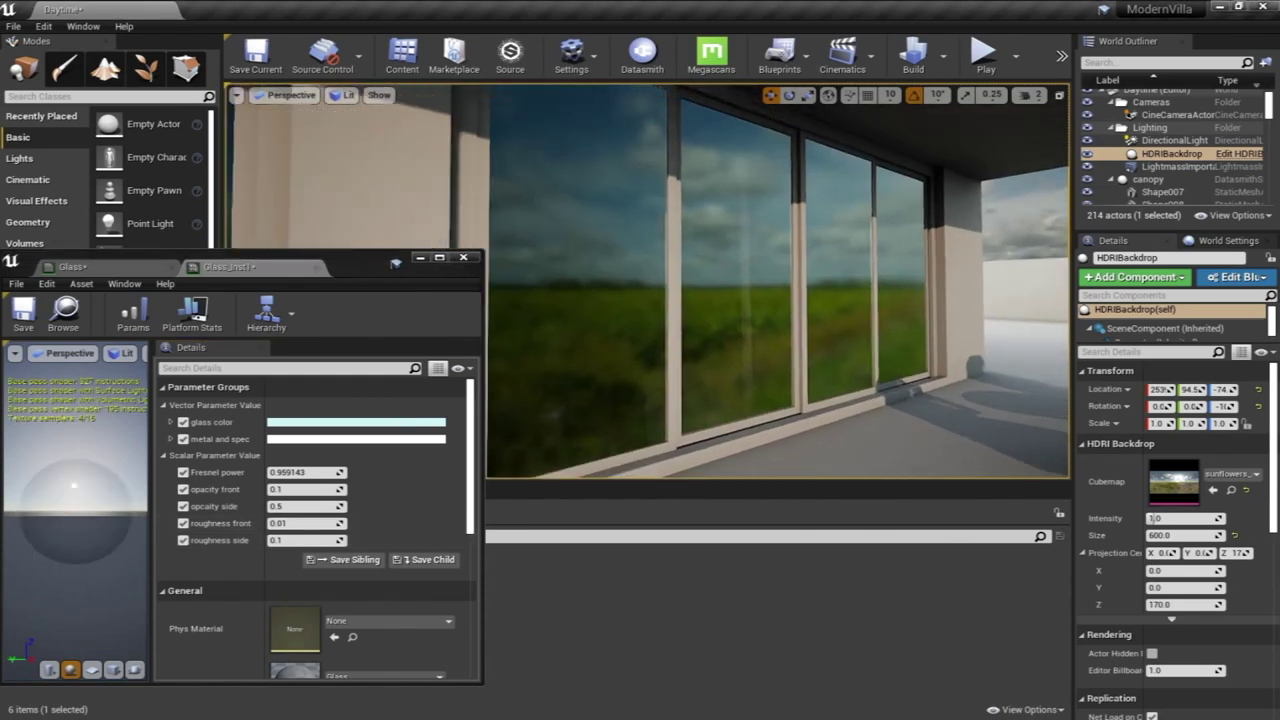
# Lower the Glass instance's Fresnel power to 0.642736 while viewing the windows up close
pyautogui.moveTo(647, 282); pyautogui.dragTo(760, 280, button='right')
pyautogui.moveTo(608, 334); pyautogui.dragTo(608, 334, button='right')
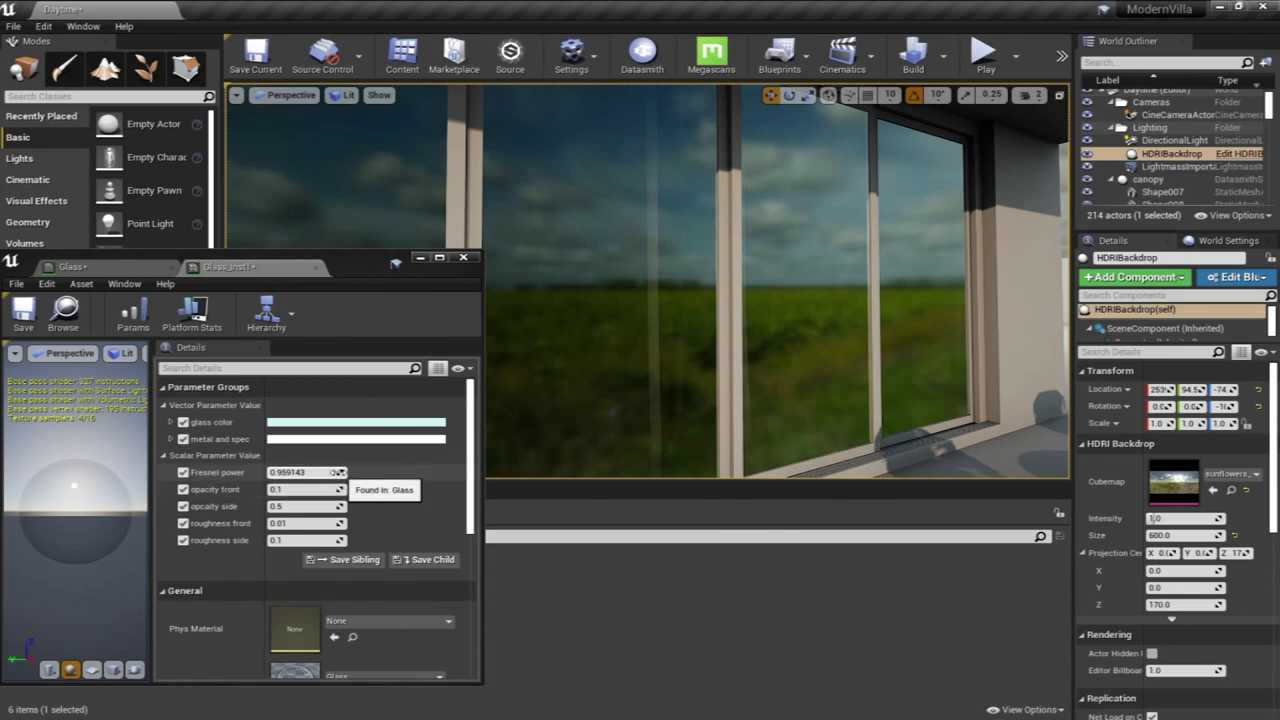
pyautogui.moveTo(338, 473)
pyautogui.mouseDown()
pyautogui.moveTo(360, 473)
pyautogui.moveTo(342, 473)
pyautogui.mouseUp()
# Set the Glass instance's opacity front to 1 and inspect the windows from the front
pyautogui.click(314, 489)
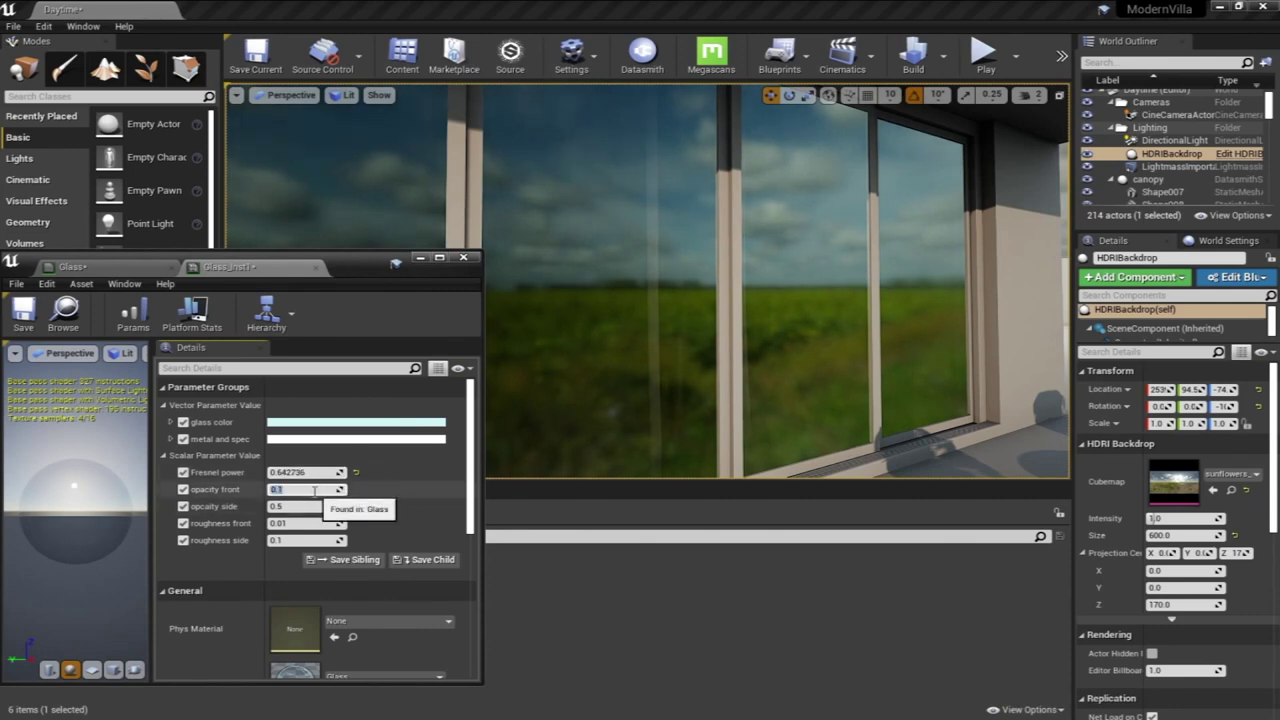
pyautogui.write('1')
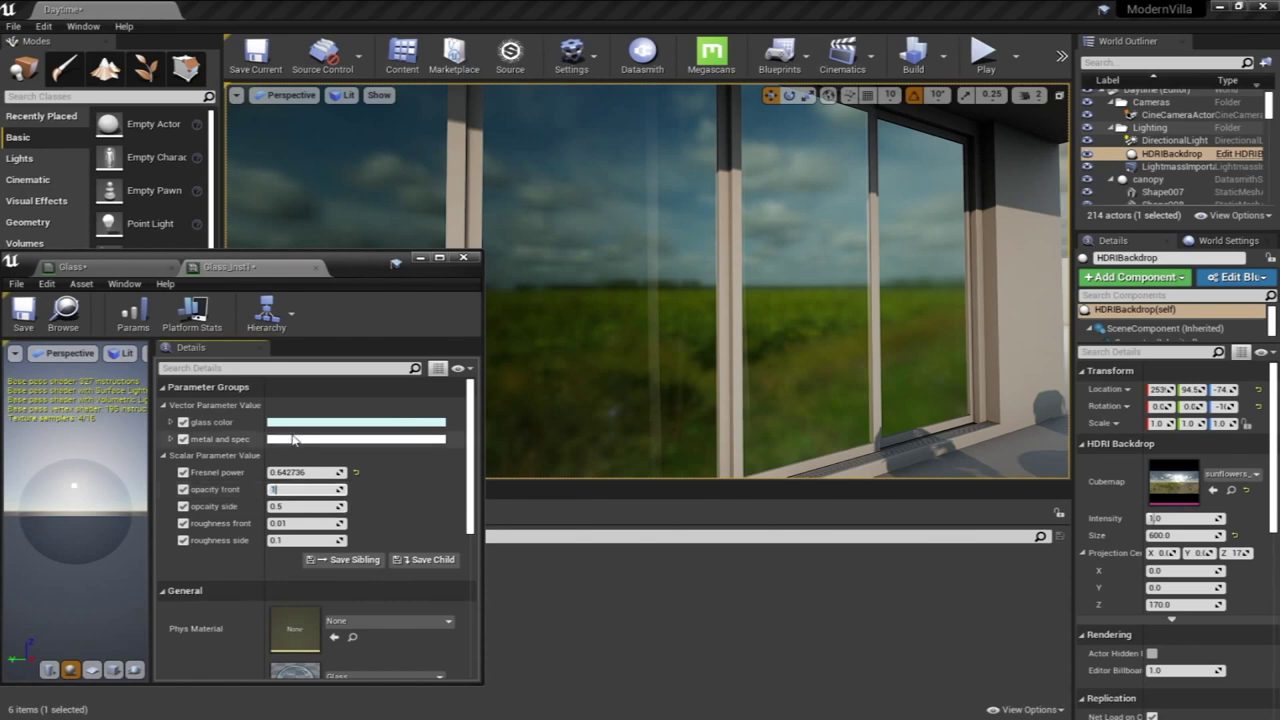
pyautogui.press('Return')
pyautogui.moveTo(742, 267)
pyautogui.mouseDown(button='right')
pyautogui.moveTo(660, 268)
pyautogui.moveTo(640, 285)
pyautogui.moveTo(610, 262)
pyautogui.moveTo(742, 267)
pyautogui.mouseUp(button='right')
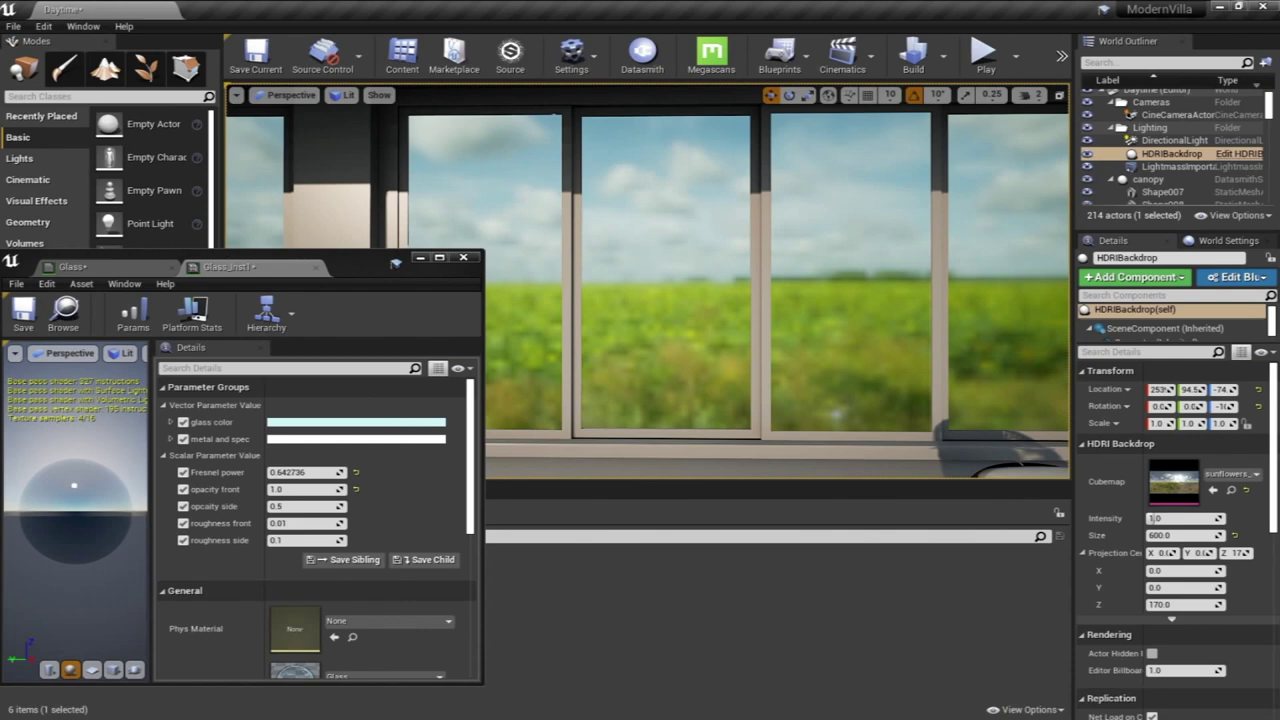
# Try an opacity front of 0.05 on the Glass instance and settle on 0.01
pyautogui.click(299, 489)
pyautogui.write('0.05')
pyautogui.press('Return')
pyautogui.moveTo(640, 320)
pyautogui.mouseDown(button='right')
pyautogui.moveTo(672, 316)
pyautogui.moveTo(648, 315)
pyautogui.mouseUp(button='right')
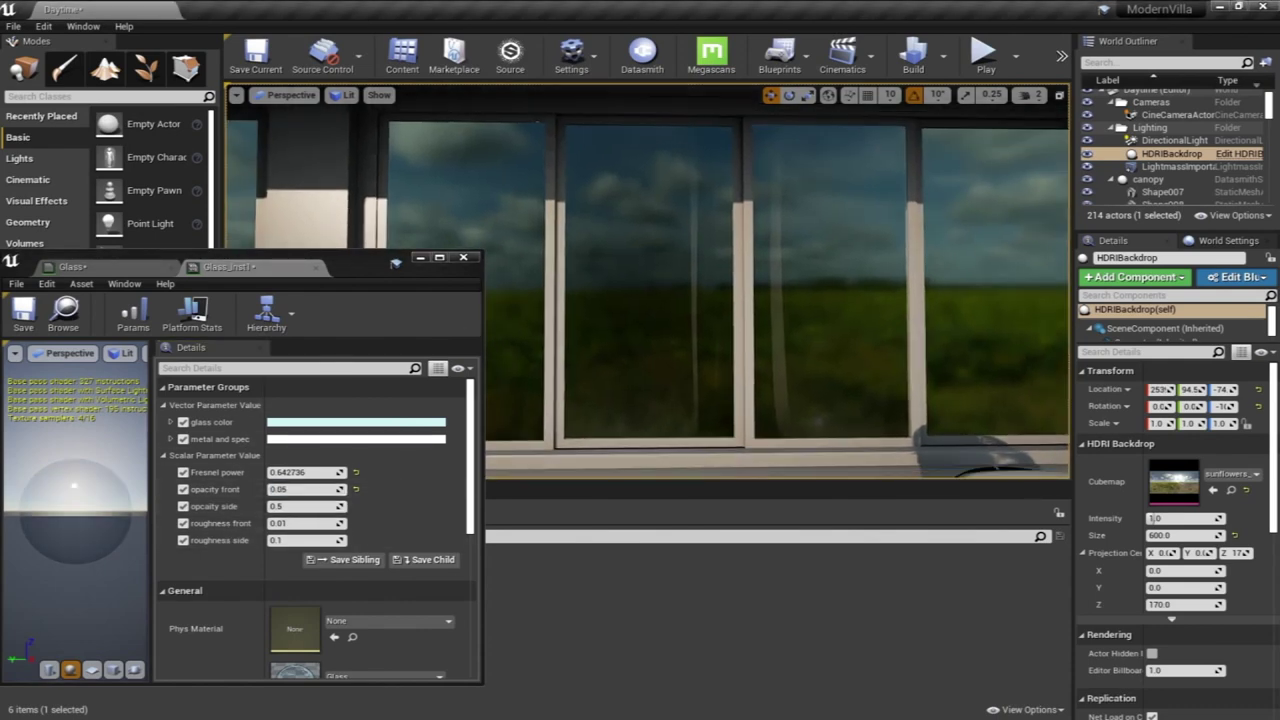
pyautogui.click(311, 491)
pyautogui.write('0.01')
pyautogui.press('Return')
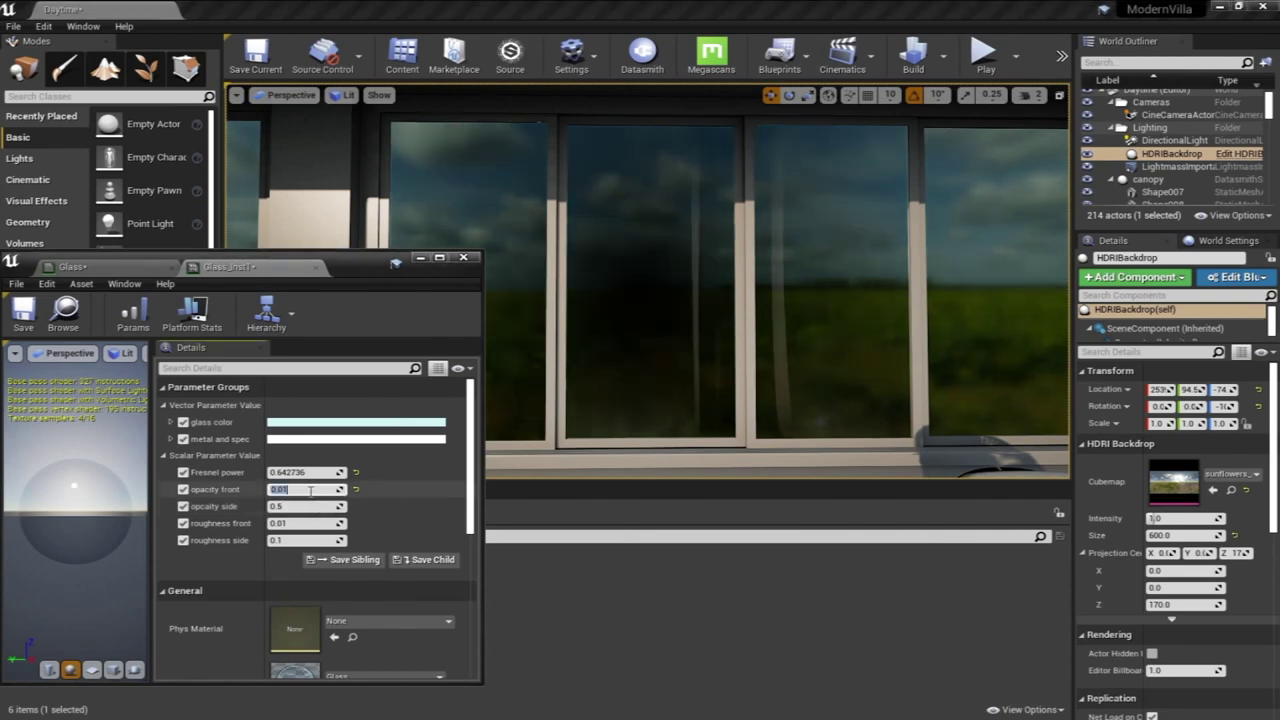
# Set the Glass instance's opacity side to 0.1 and check the windows up close
pyautogui.click(306, 507)
pyautogui.write('0.1')
pyautogui.press('Return')
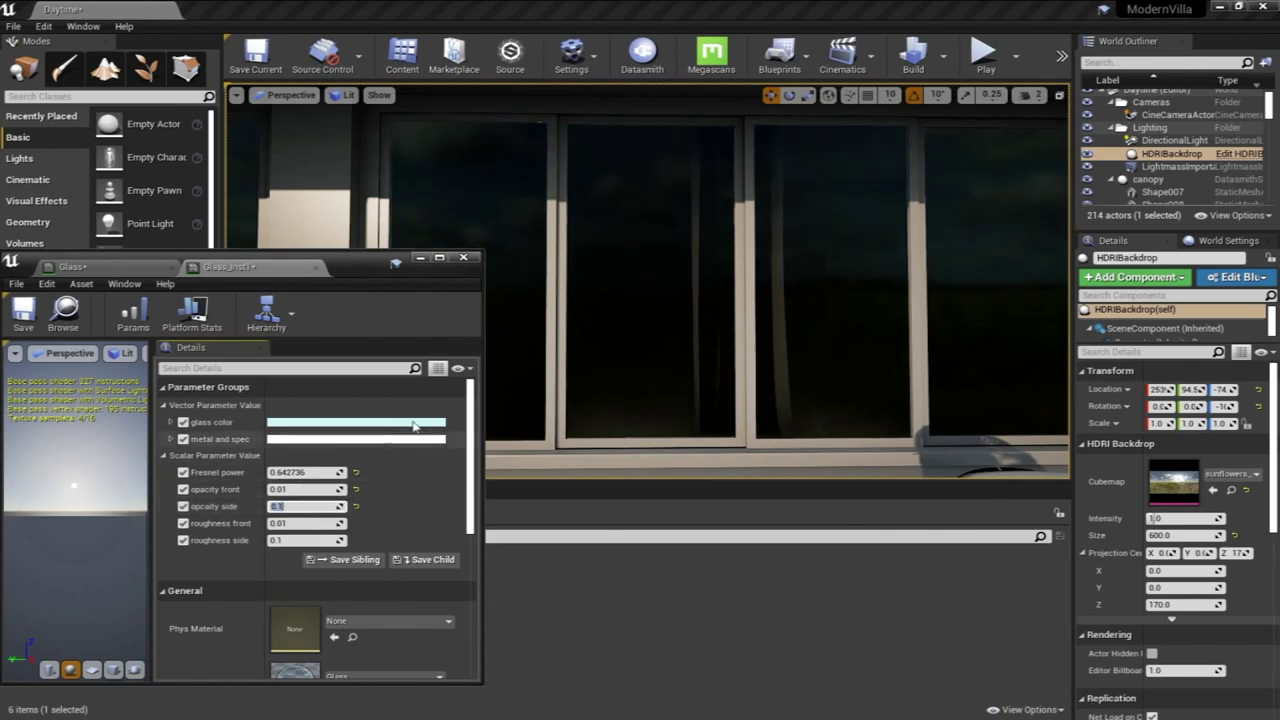
pyautogui.moveTo(620, 330); pyautogui.dragTo(602, 348, button='right')
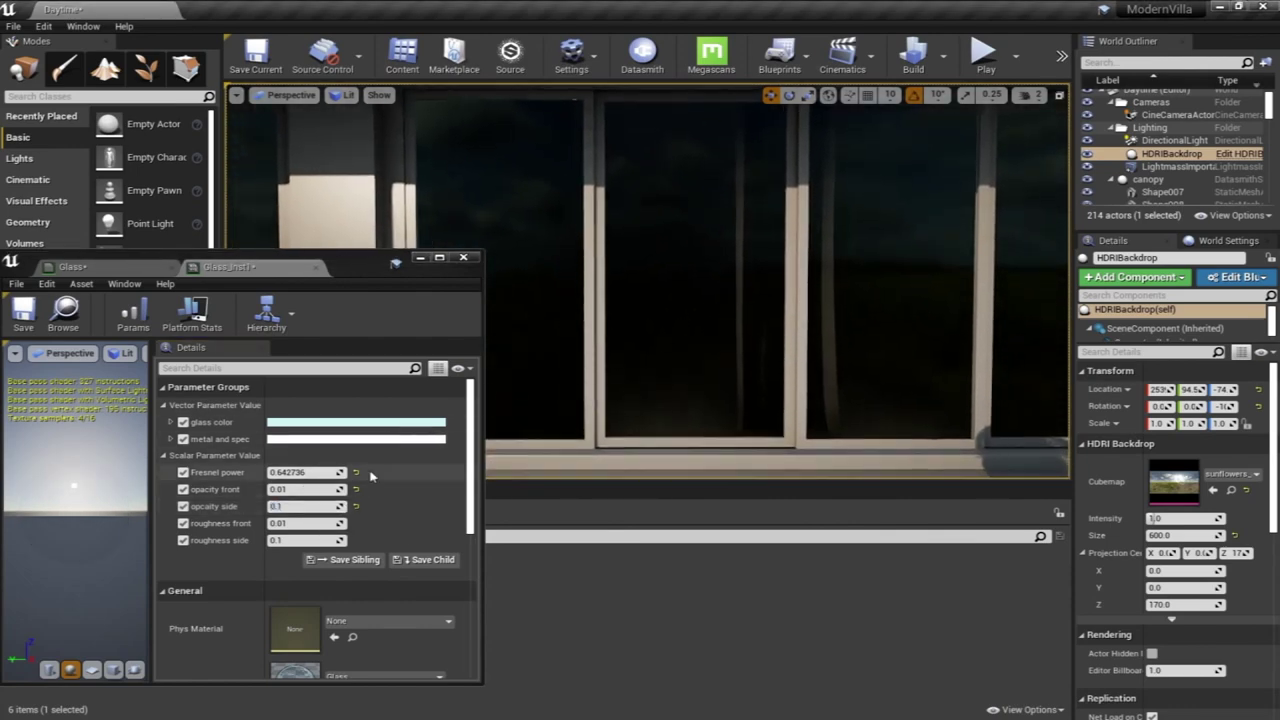
# Lower the Glass instance's Fresnel power to -0.070819 and minimise its editor to inspect the windows
pyautogui.moveTo(336, 472); pyautogui.dragTo(293, 472)
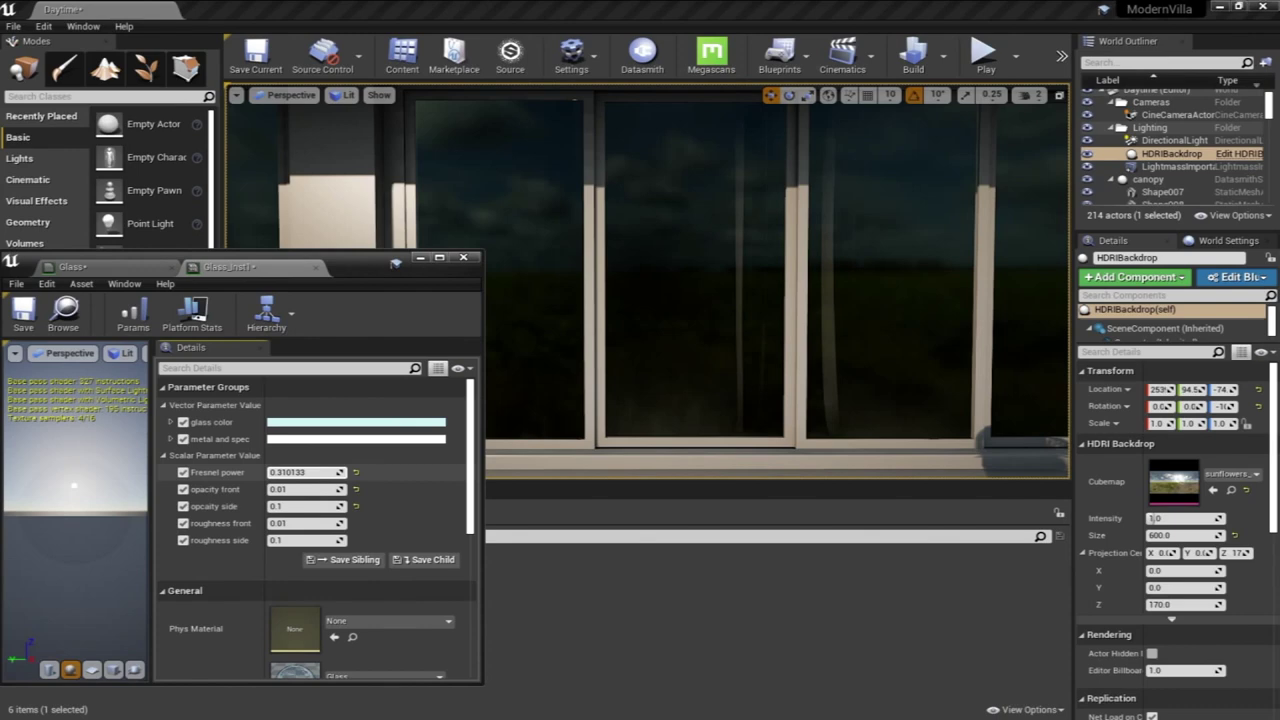
pyautogui.moveTo(294, 472); pyautogui.dragTo(273, 472)
pyautogui.moveTo(685, 303)
pyautogui.mouseDown(button='right')
pyautogui.moveTo(630, 290)
pyautogui.moveTo(610, 315)
pyautogui.moveTo(710, 315)
pyautogui.moveTo(675, 295)
pyautogui.moveTo(685, 290)
pyautogui.mouseUp(button='right')
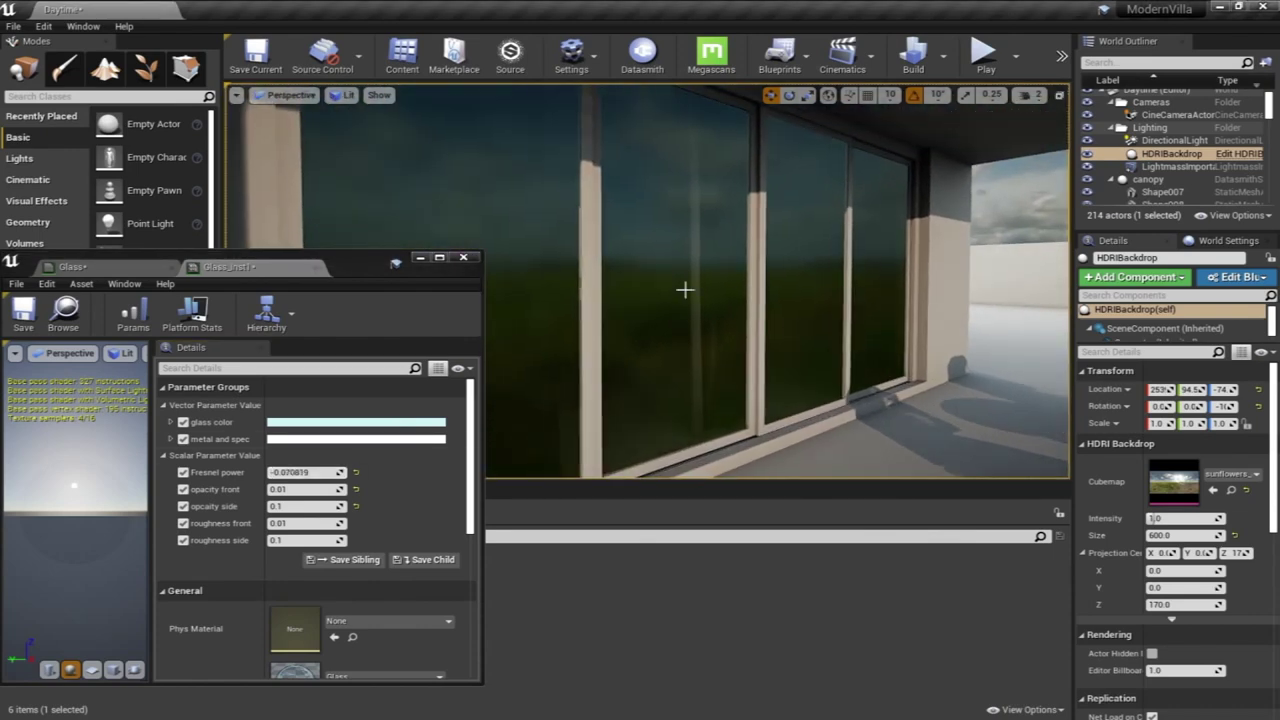
pyautogui.moveTo(667, 289)
pyautogui.mouseDown(button='right')
pyautogui.moveTo(640, 292)
pyautogui.moveTo(660, 294)
pyautogui.mouseUp(button='right')
pyautogui.click(421, 259)
pyautogui.moveTo(560, 290); pyautogui.dragTo(675, 297, button='right')
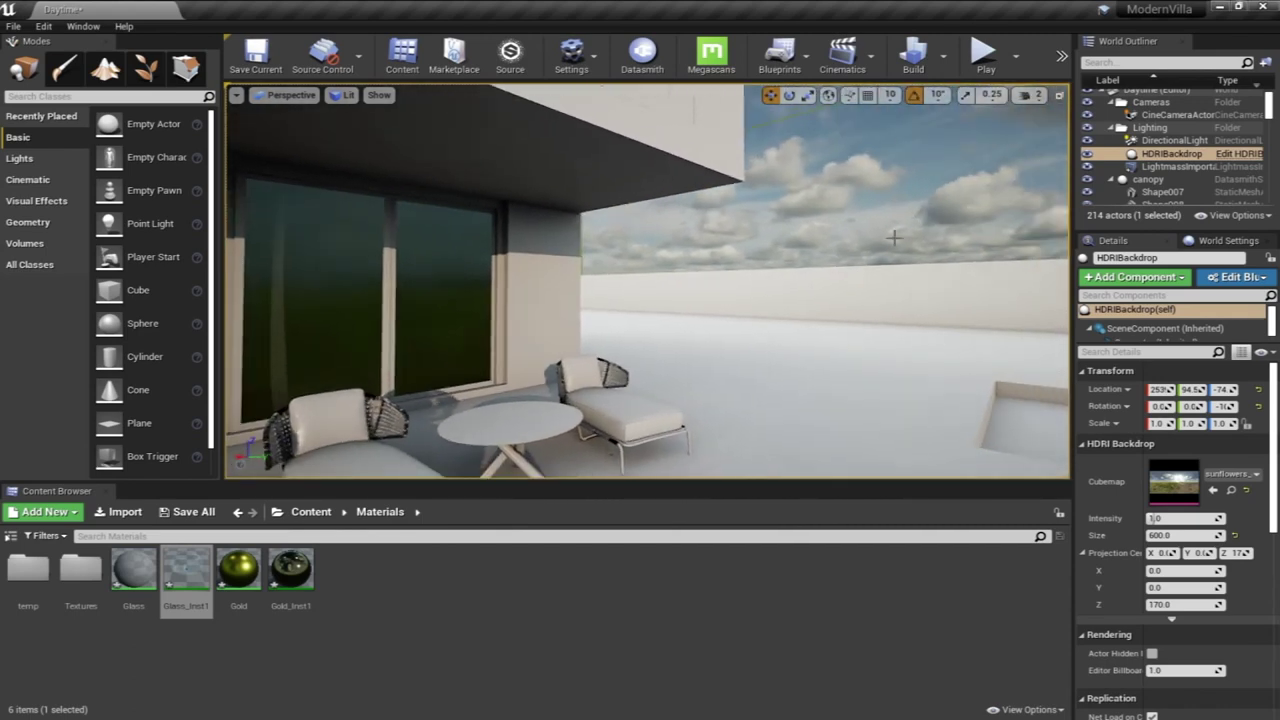
# Set the directional light's intensity to 80 lux
pyautogui.click(1160, 145)
pyautogui.click(1180, 488)
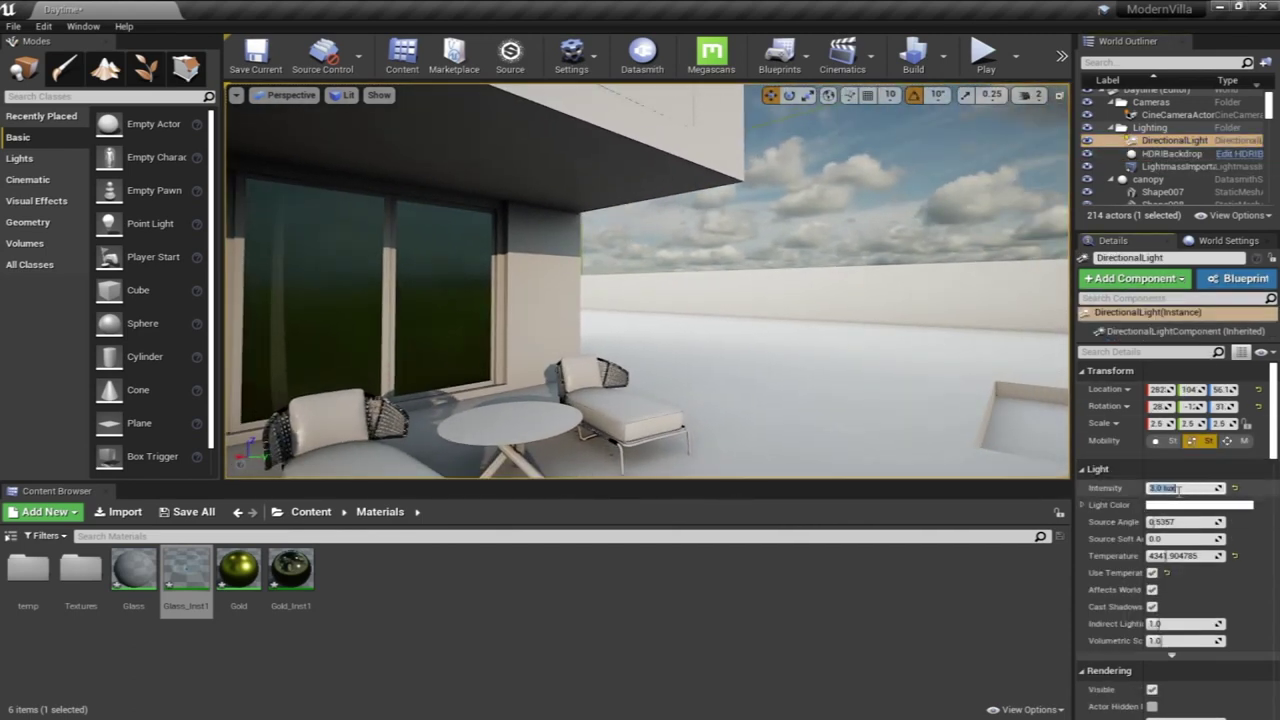
pyautogui.moveTo(809, 288); pyautogui.dragTo(720, 288, button='right')
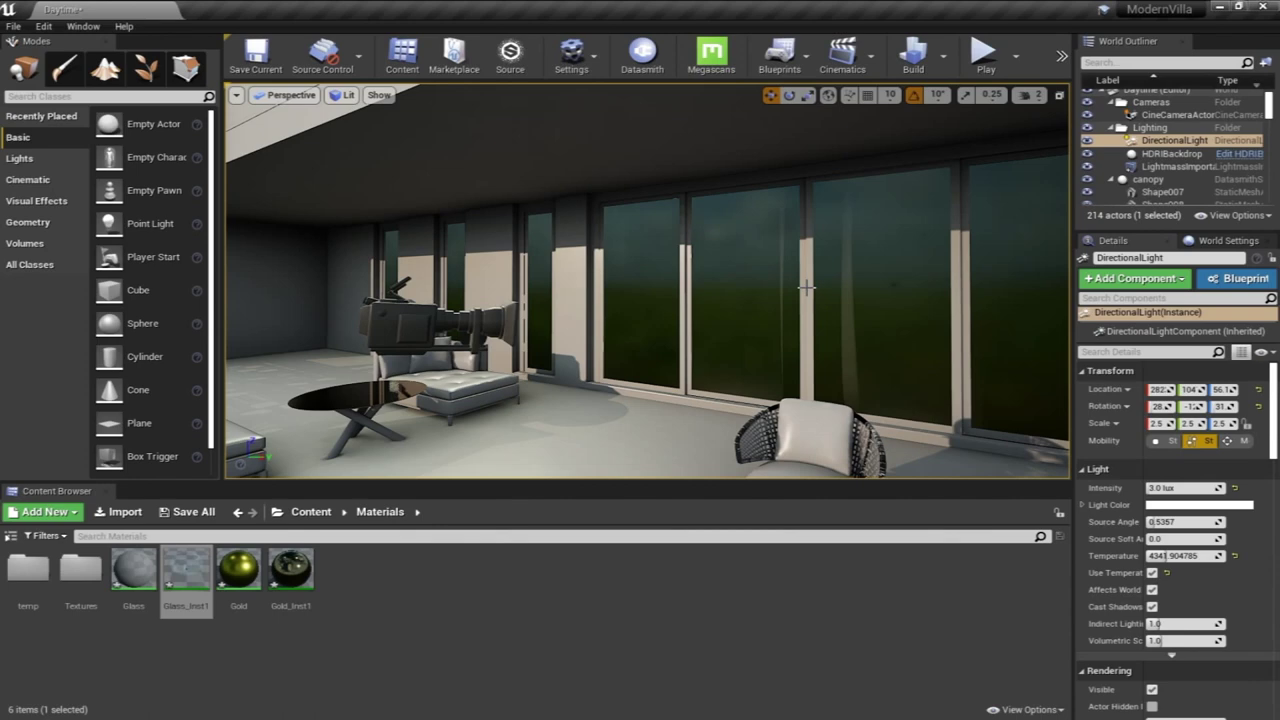
pyautogui.moveTo(750, 304); pyautogui.dragTo(726, 304, button='right')
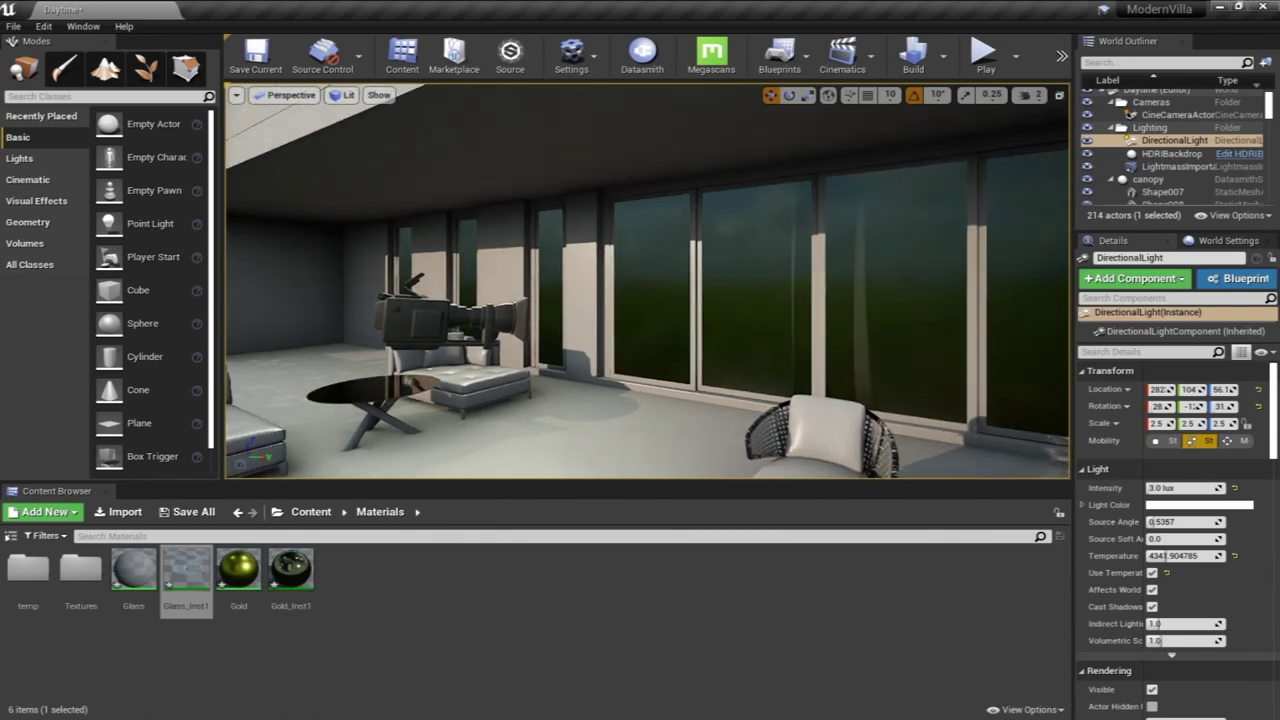
pyautogui.click(1185, 488)
pyautogui.write('80')
pyautogui.press('Return')
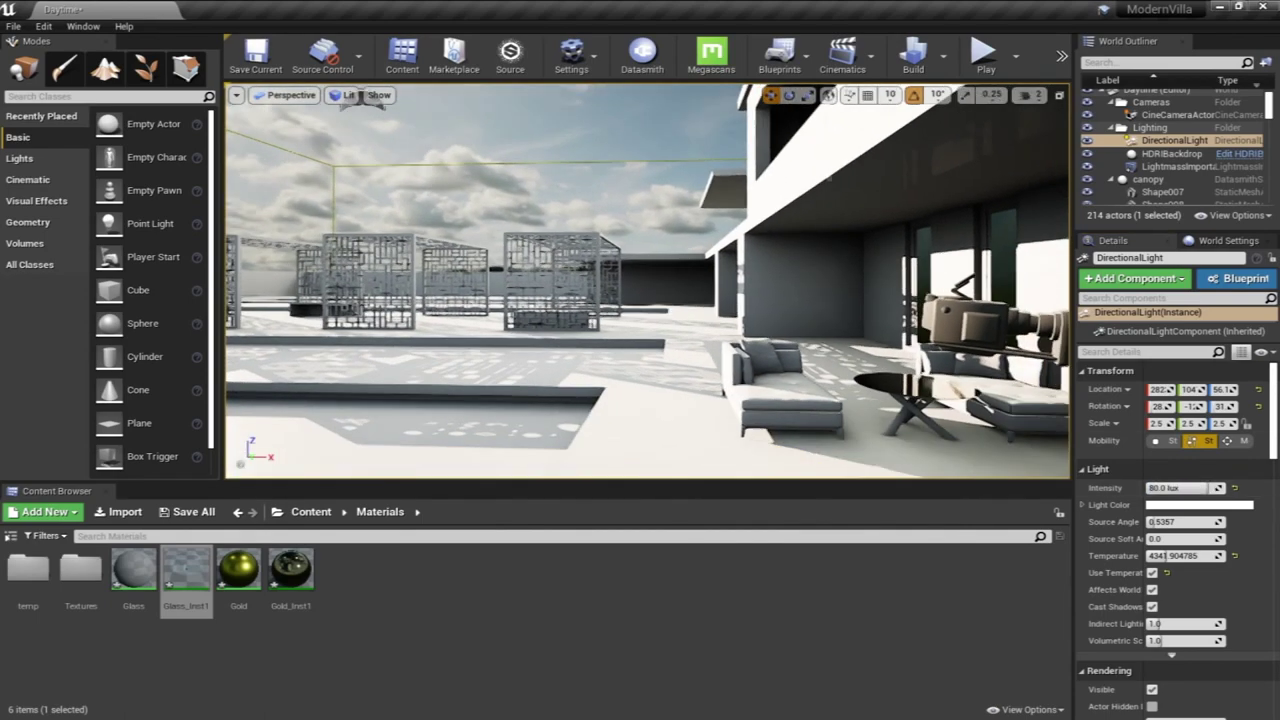
# Select the HDRI backdrop, check the terrace view, and build the level's lighting
pyautogui.click(1167, 155)
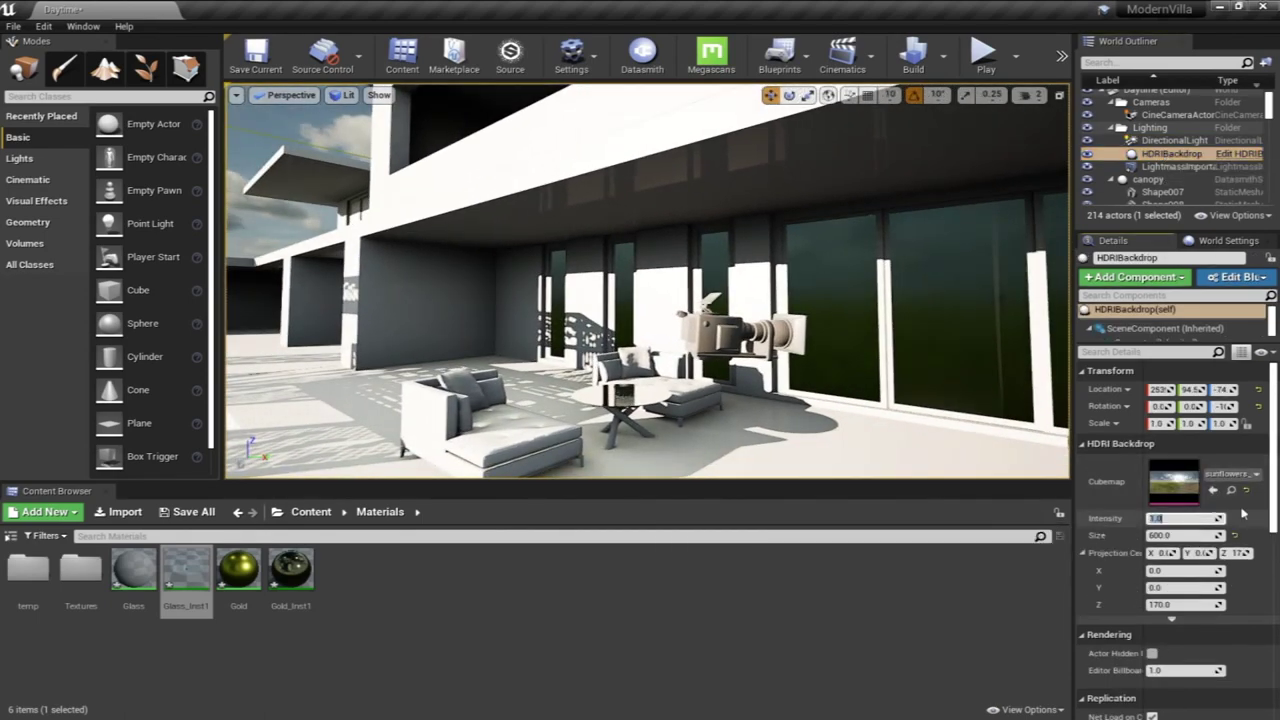
pyautogui.moveTo(758, 262)
pyautogui.mouseDown(button='right')
pyautogui.moveTo(875, 268)
pyautogui.moveTo(790, 290)
pyautogui.moveTo(830, 270)
pyautogui.moveTo(770, 267)
pyautogui.mouseUp(button='right')
pyautogui.press('a')
pyautogui.click(913, 55)
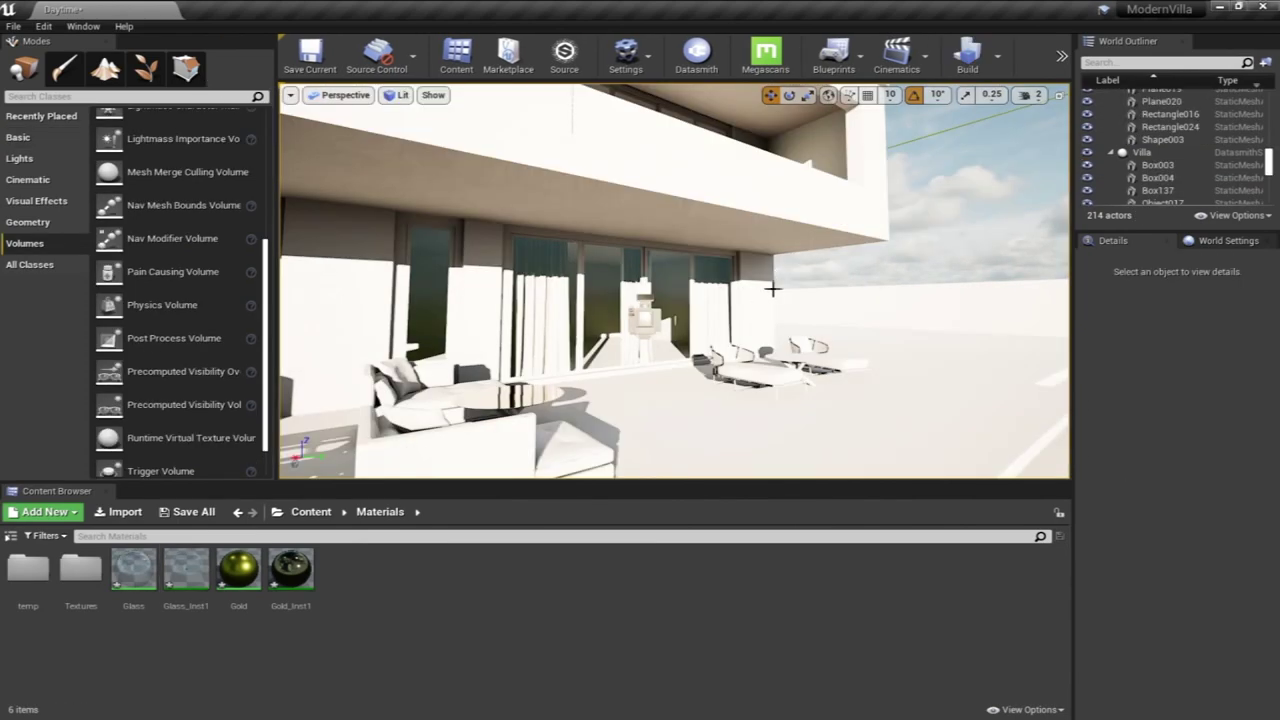
# Place a Post Process Volume on the terrace floor in front of the villa's windows
pyautogui.moveTo(674, 282)
pyautogui.mouseDown(button='right')
pyautogui.moveTo(745, 288)
pyautogui.moveTo(480, 284)
pyautogui.mouseUp(button='right')
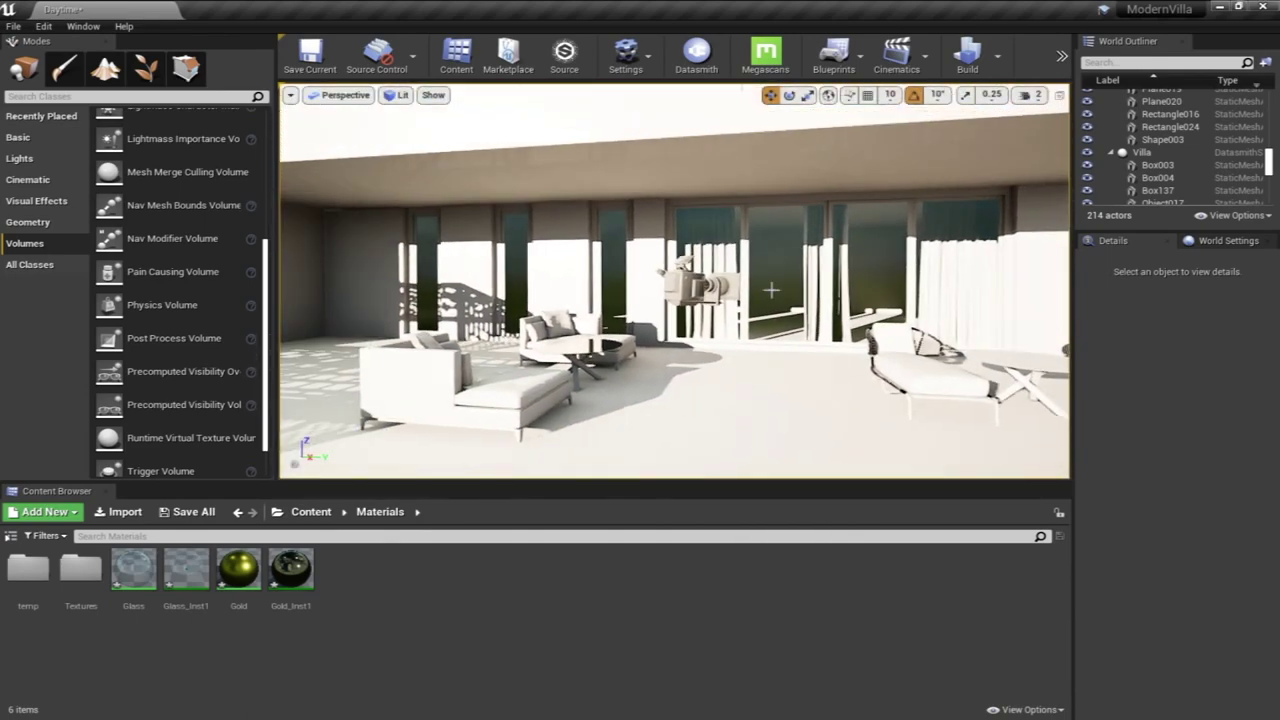
pyautogui.scroll(-2, 205, 400)
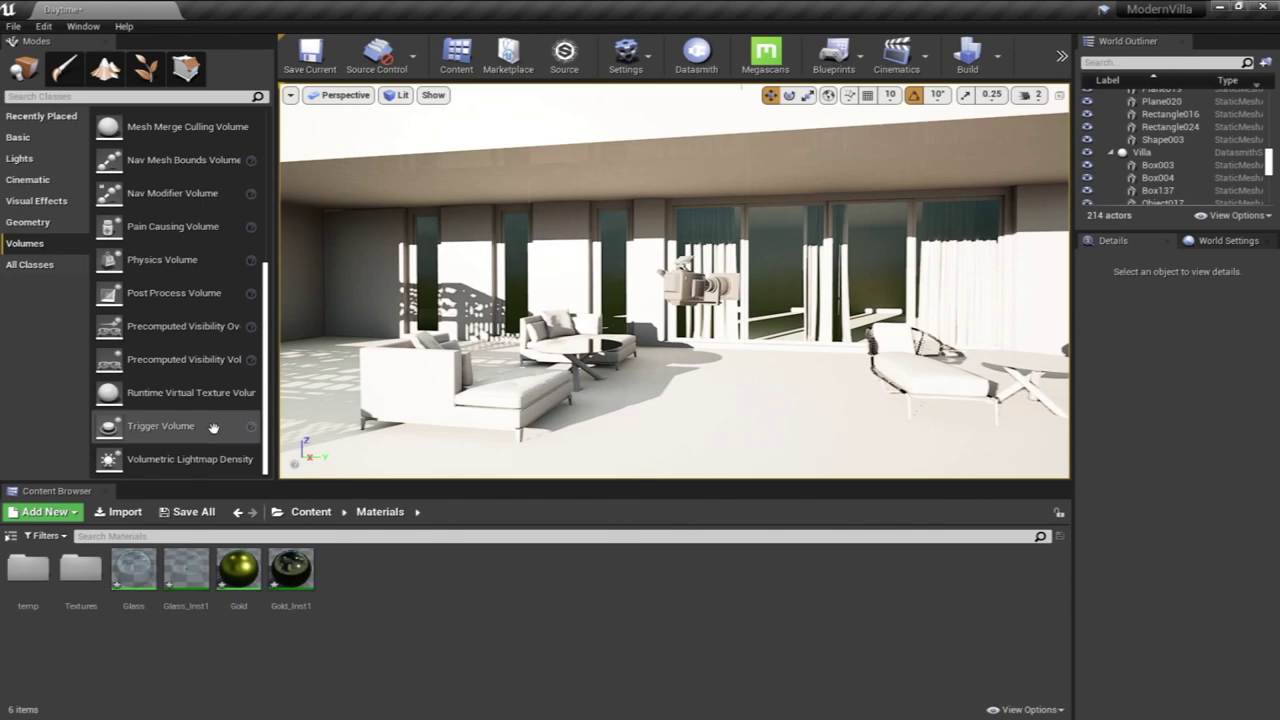
pyautogui.moveTo(170, 292); pyautogui.dragTo(700, 405)
pyautogui.moveTo(700, 405); pyautogui.dragTo(735, 370, button='right')
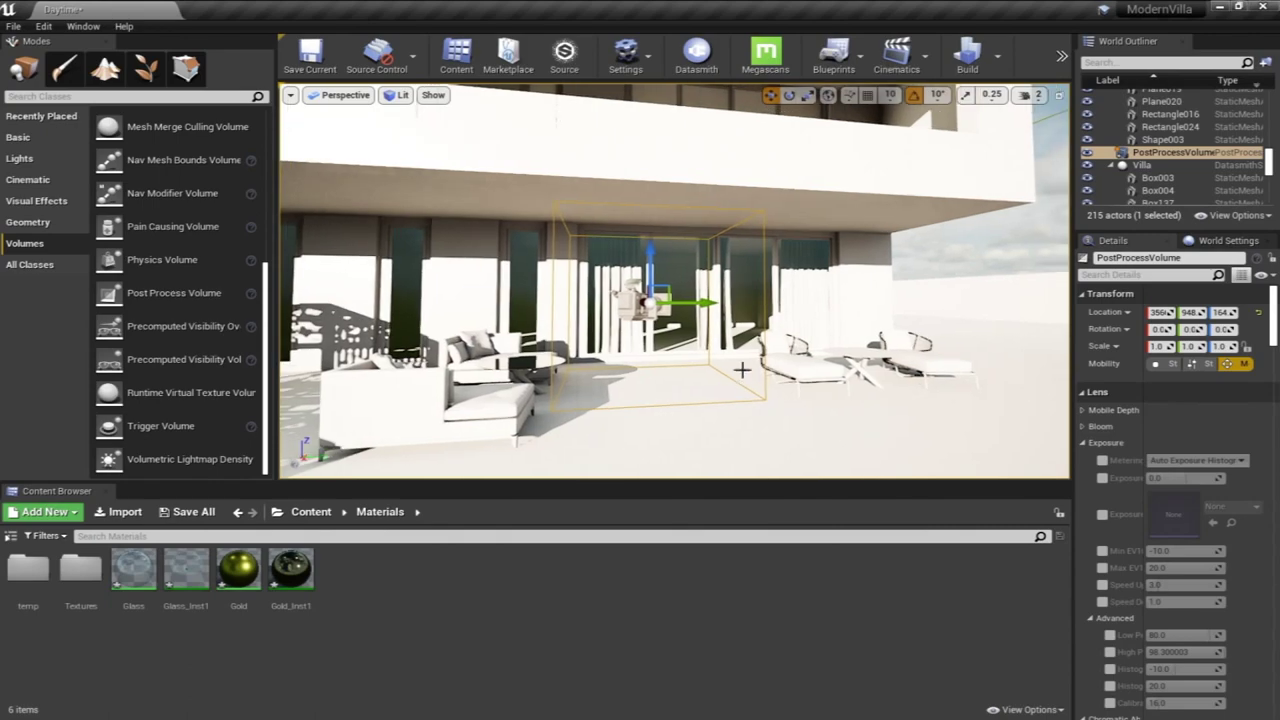
pyautogui.moveTo(848, 371); pyautogui.dragTo(980, 380, button='right')
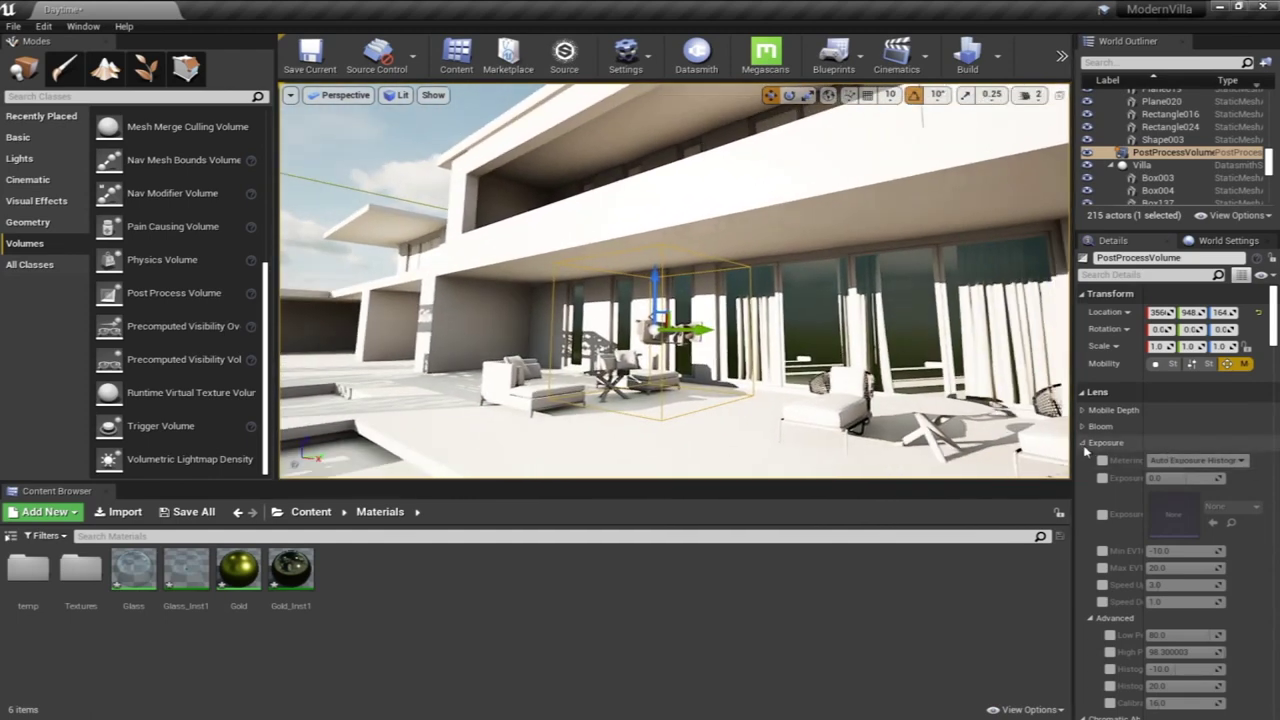
# Collapse the post process volume's Lens subcategories from Exposure through Depth of Field
pyautogui.click(1085, 443)
pyautogui.click(1084, 459)
pyautogui.click(1083, 476)
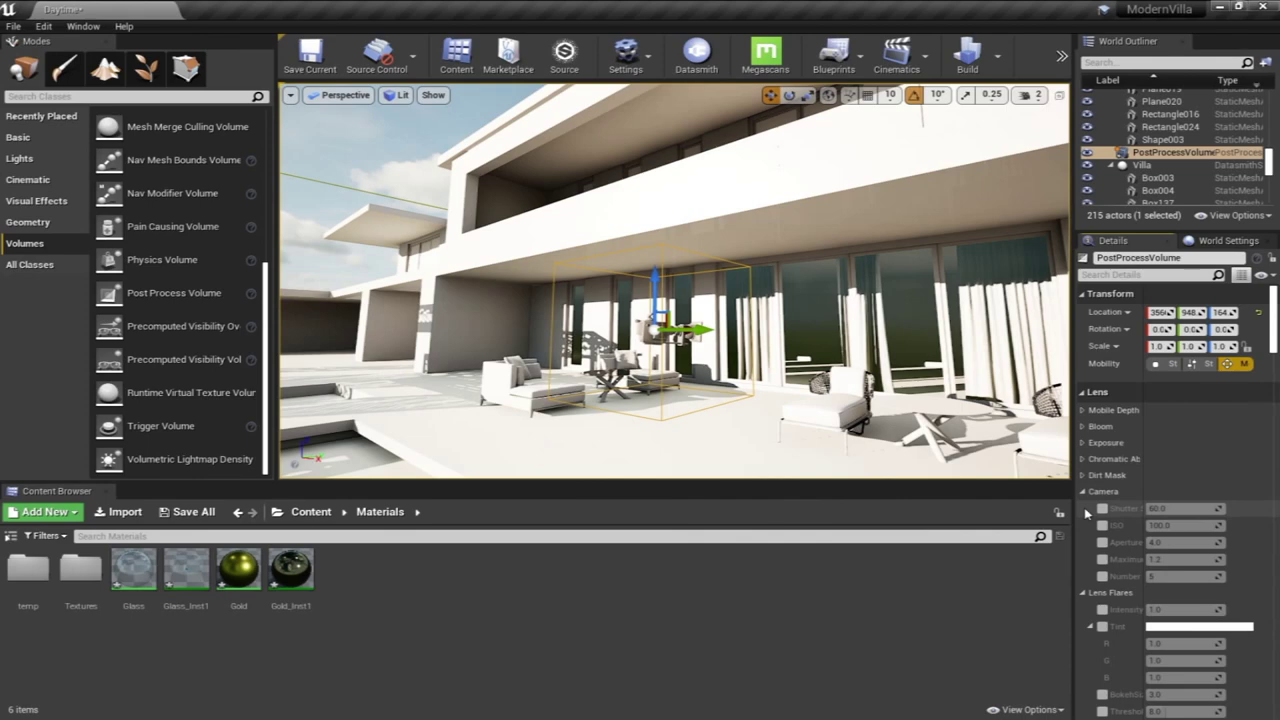
pyautogui.click(1083, 492)
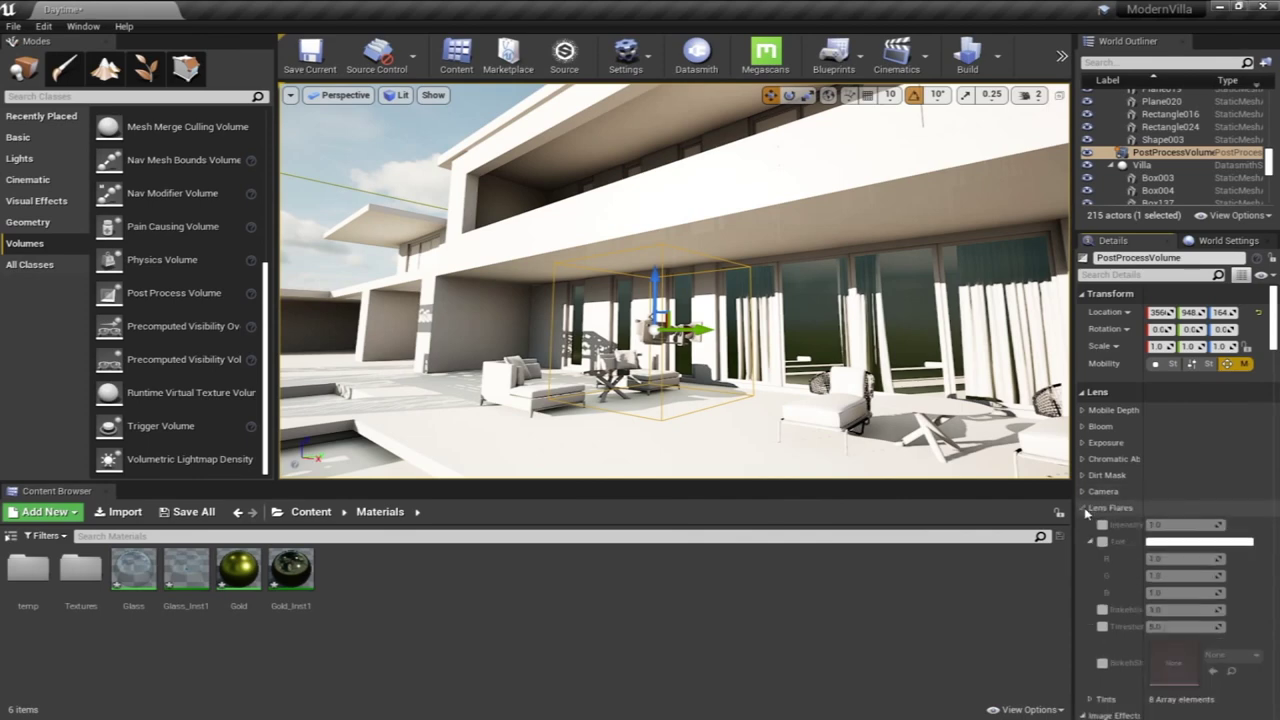
pyautogui.click(1085, 509)
pyautogui.click(1084, 526)
pyautogui.click(1083, 540)
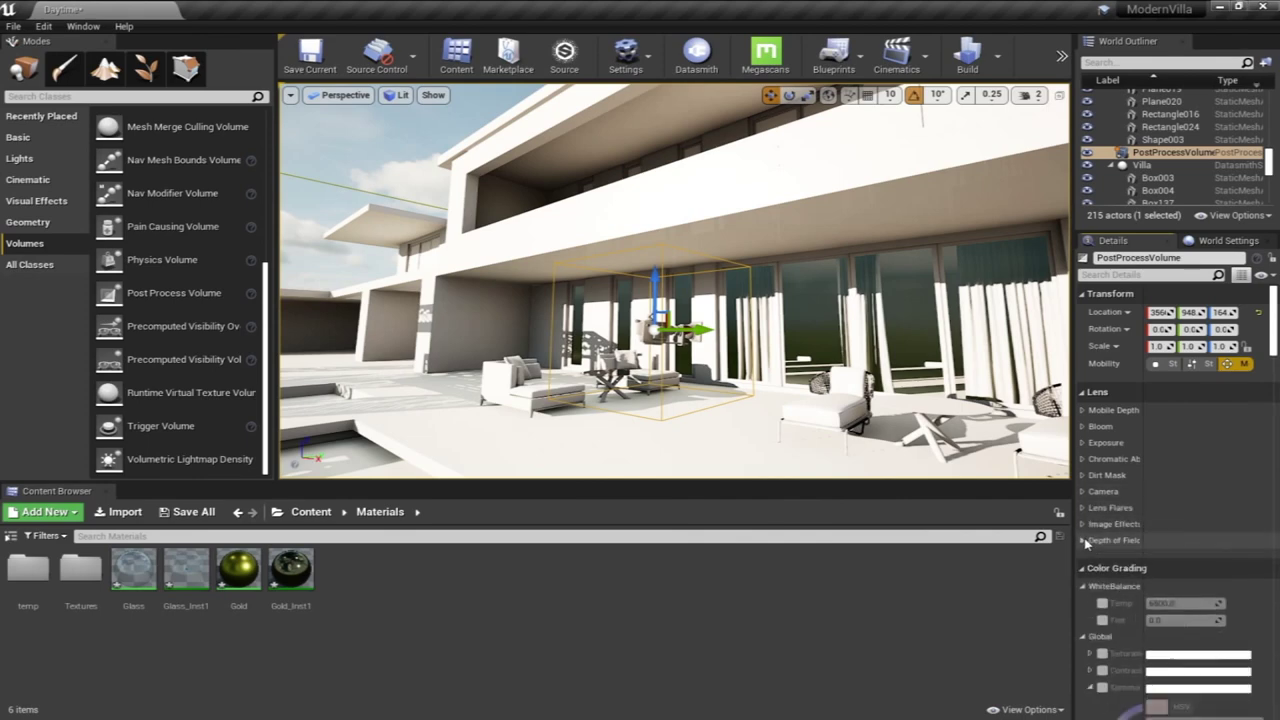
# Collapse the volume's Color Grading, Film, Mobile Tonemapper, Rendering Features, Post Process Volume Settings and Lighting categories
pyautogui.click(1081, 568)
pyautogui.click(1081, 589)
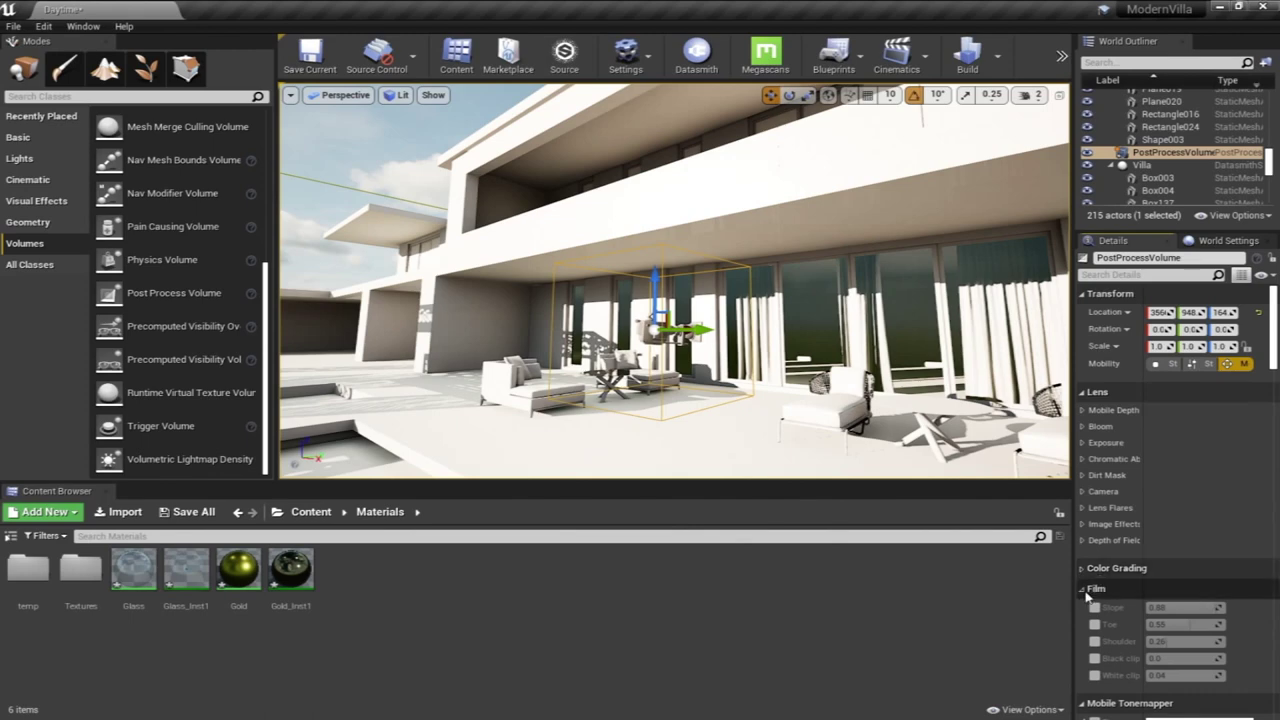
pyautogui.click(1081, 609)
pyautogui.click(1081, 629)
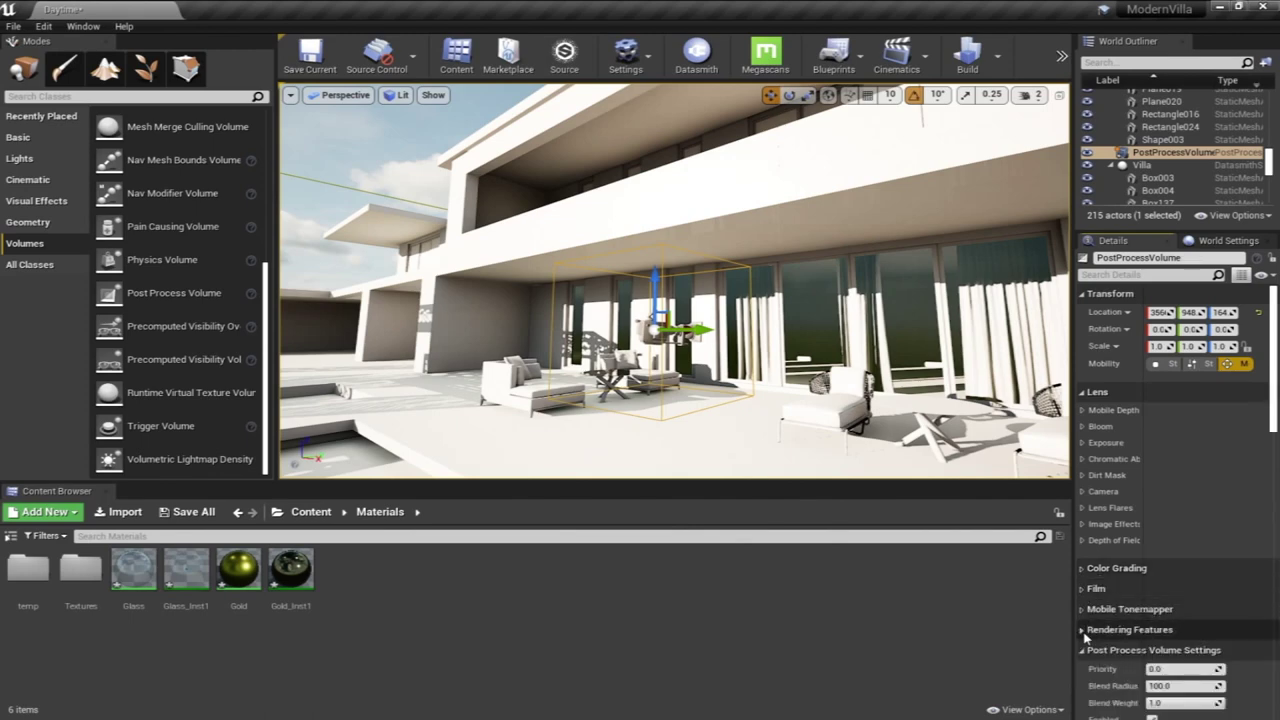
pyautogui.click(1081, 650)
pyautogui.click(1083, 670)
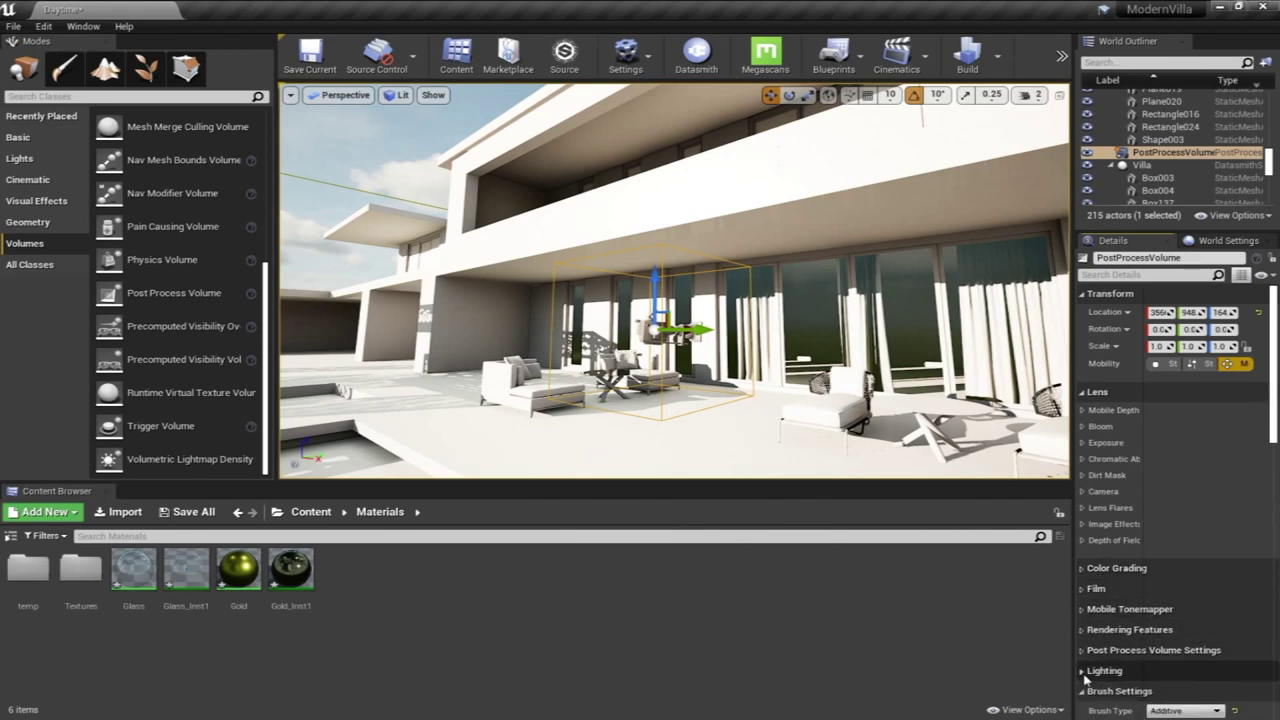
pyautogui.scroll(-3, 1125, 545)
pyautogui.scroll(3, 1133, 533)
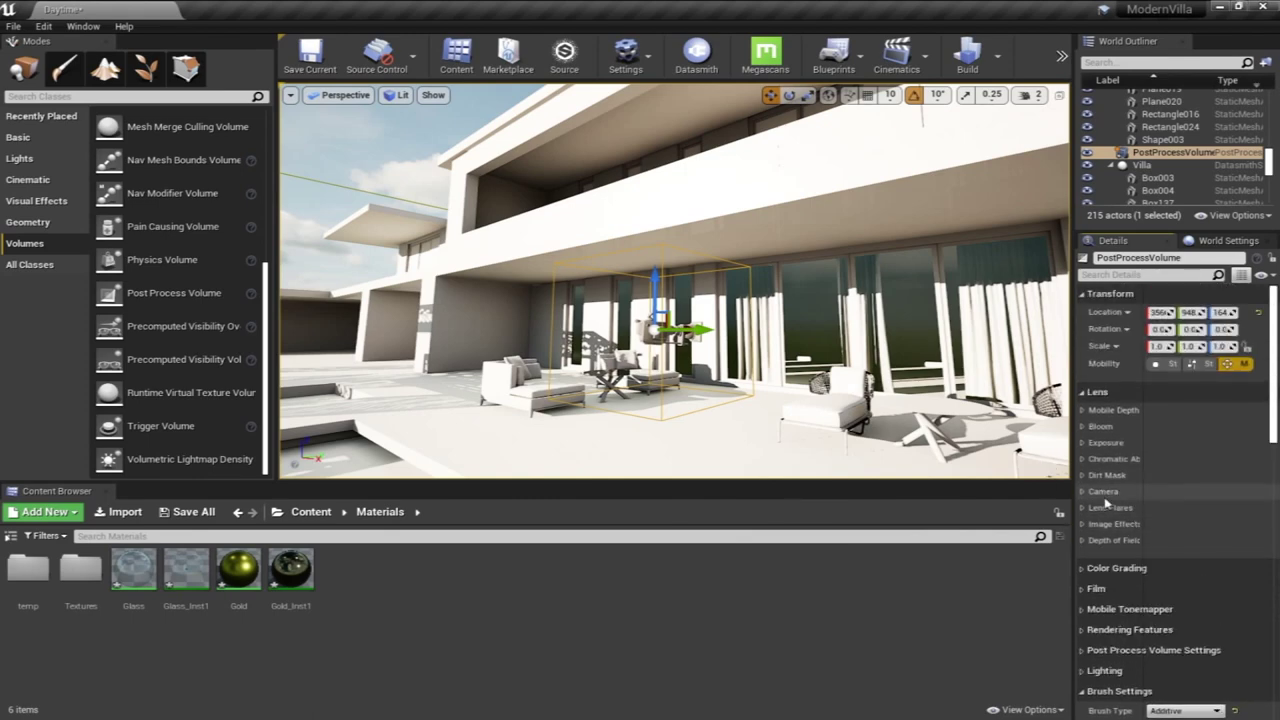
# Find the post process volume's Infinite Extent option by searching "infi", enable it, and clear the search
pyautogui.moveTo(848, 279); pyautogui.dragTo(880, 300, button='right')
pyautogui.press('w')
pyautogui.moveTo(796, 286); pyautogui.dragTo(766, 301, button='right')
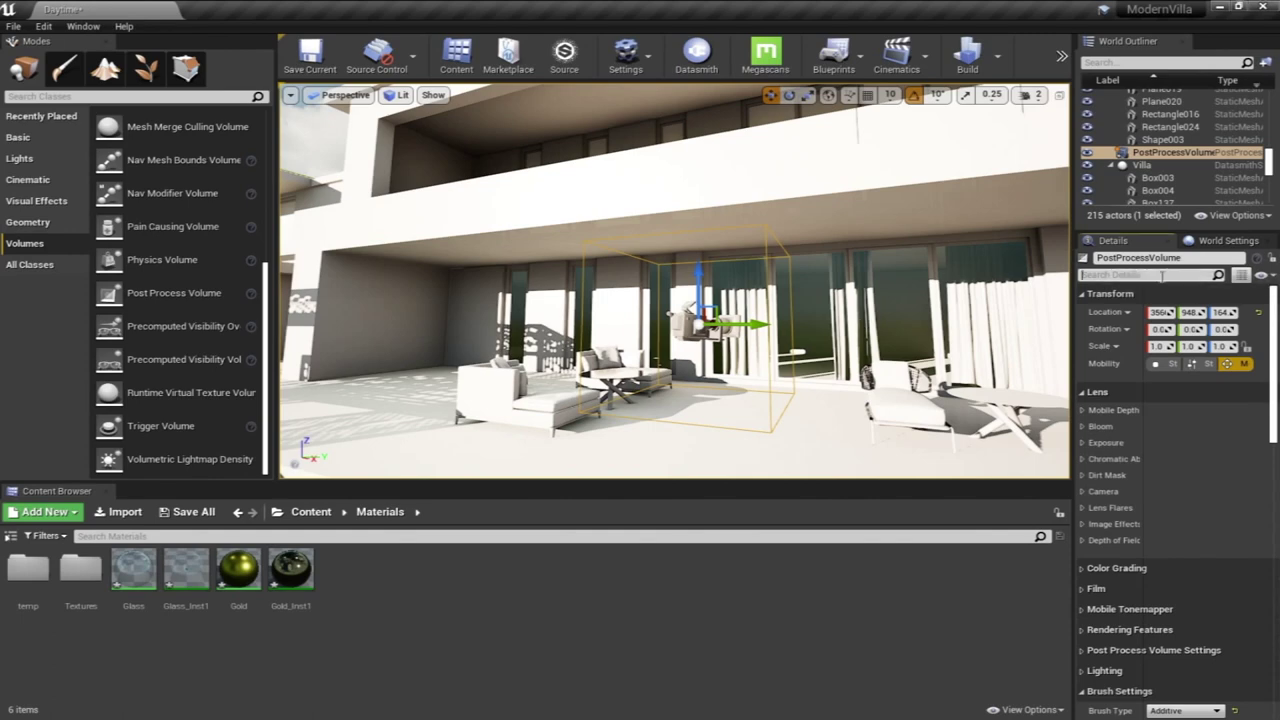
pyautogui.write('infi')
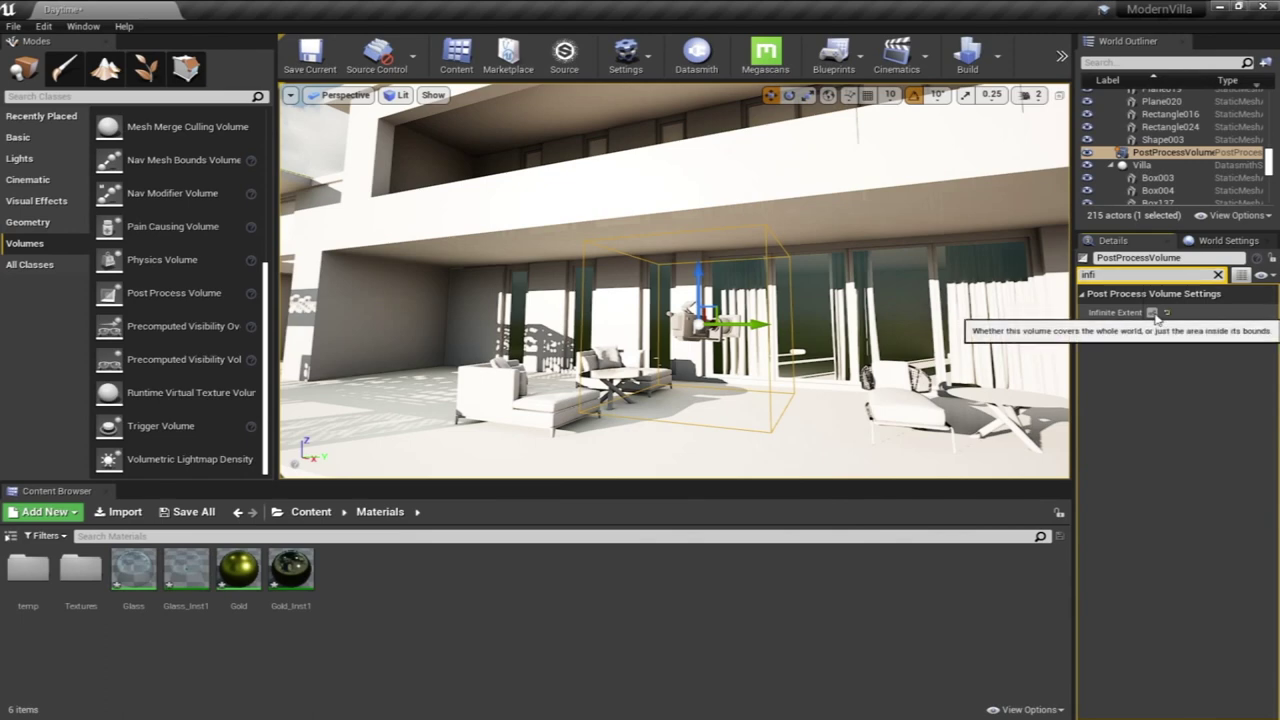
pyautogui.click(1135, 276)
pyautogui.press('BackSpace')
# Enable the post process volume's exposure compensation override, set it to -1.5, and inspect the villa
pyautogui.moveTo(674, 300); pyautogui.dragTo(692, 320, button='right')
pyautogui.moveTo(634, 284); pyautogui.dragTo(898, 451, button='right')
pyautogui.scroll(-5, 1098, 482)
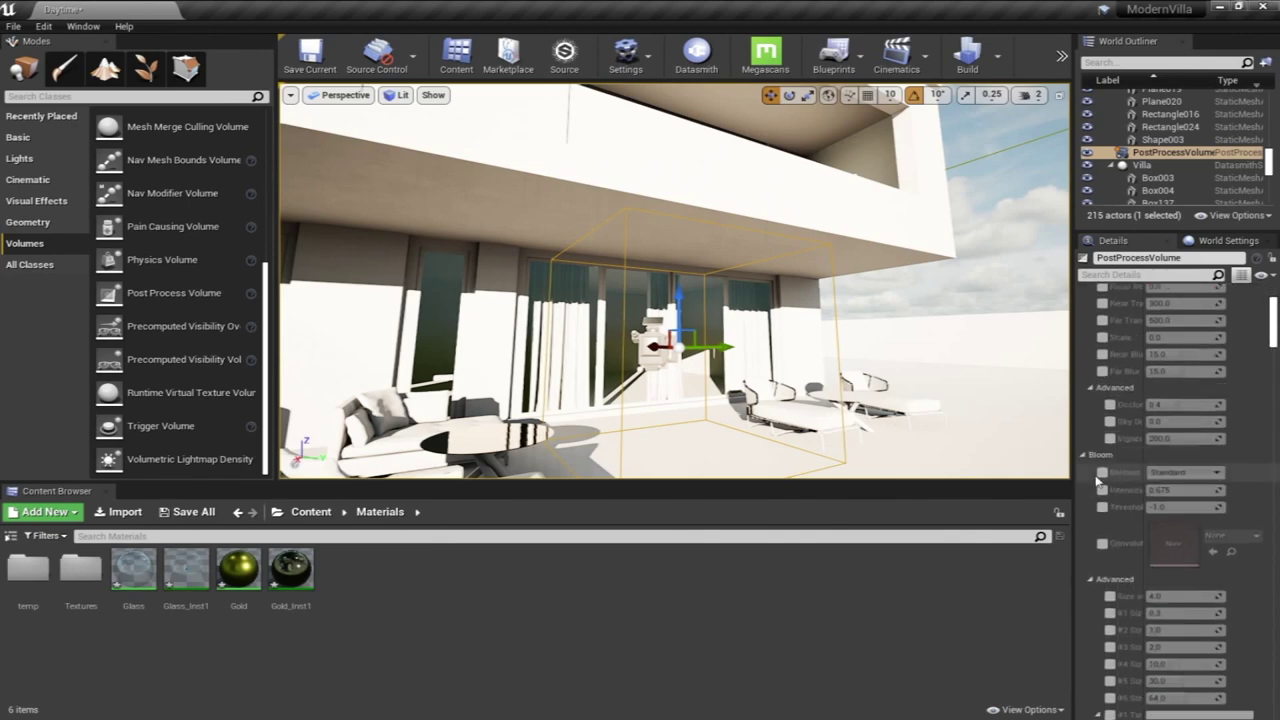
pyautogui.scroll(-8, 1133, 529)
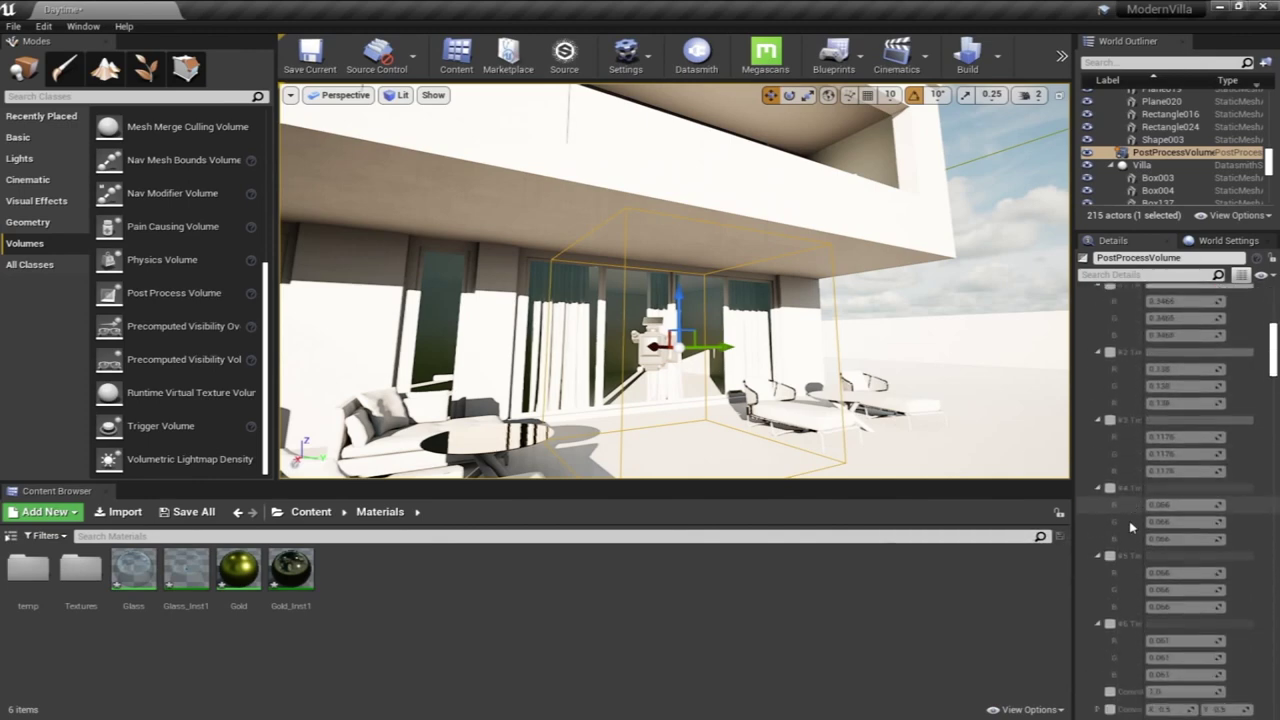
pyautogui.scroll(-10, 1133, 529)
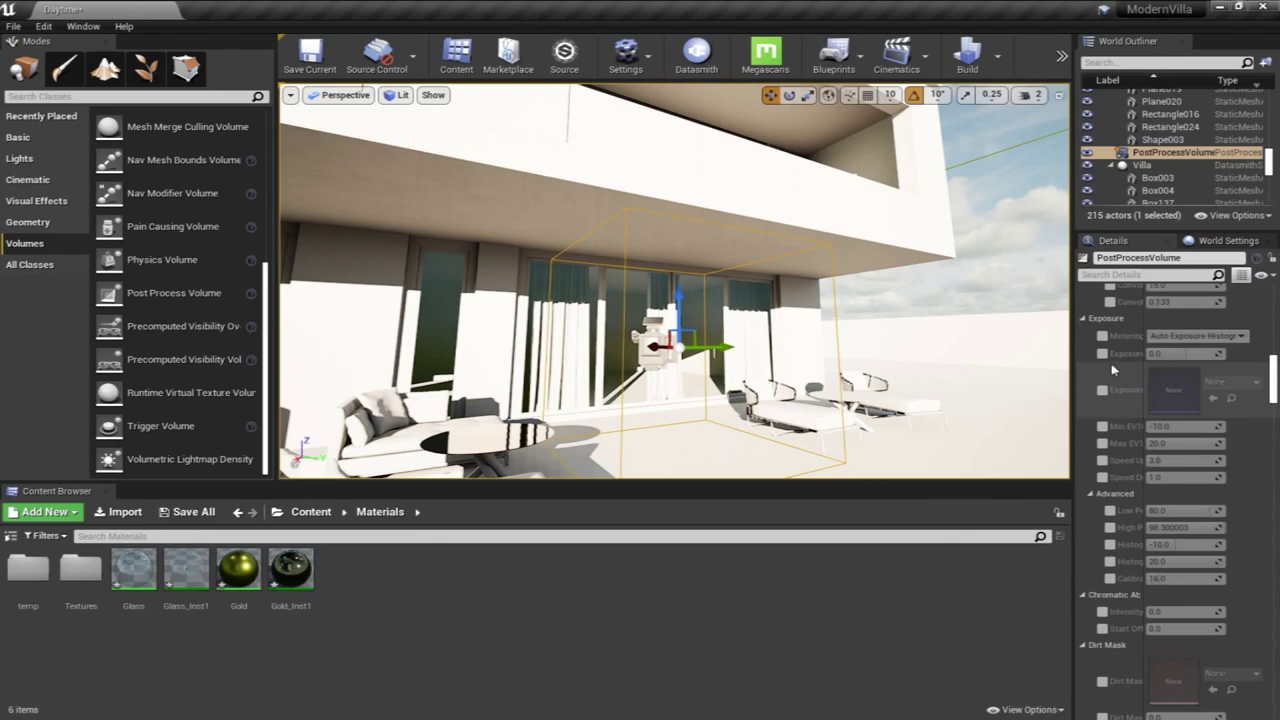
pyautogui.click(1103, 354)
pyautogui.click(1190, 354)
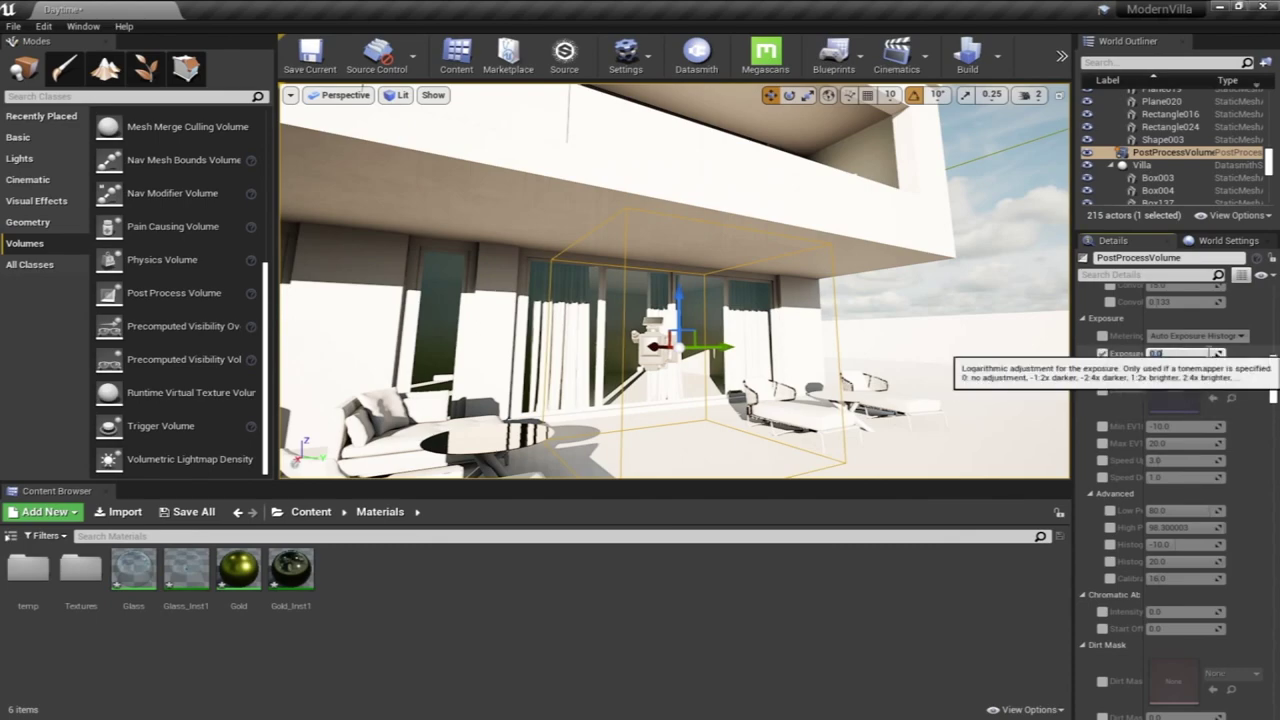
pyautogui.write('-1.5')
pyautogui.press('Return')
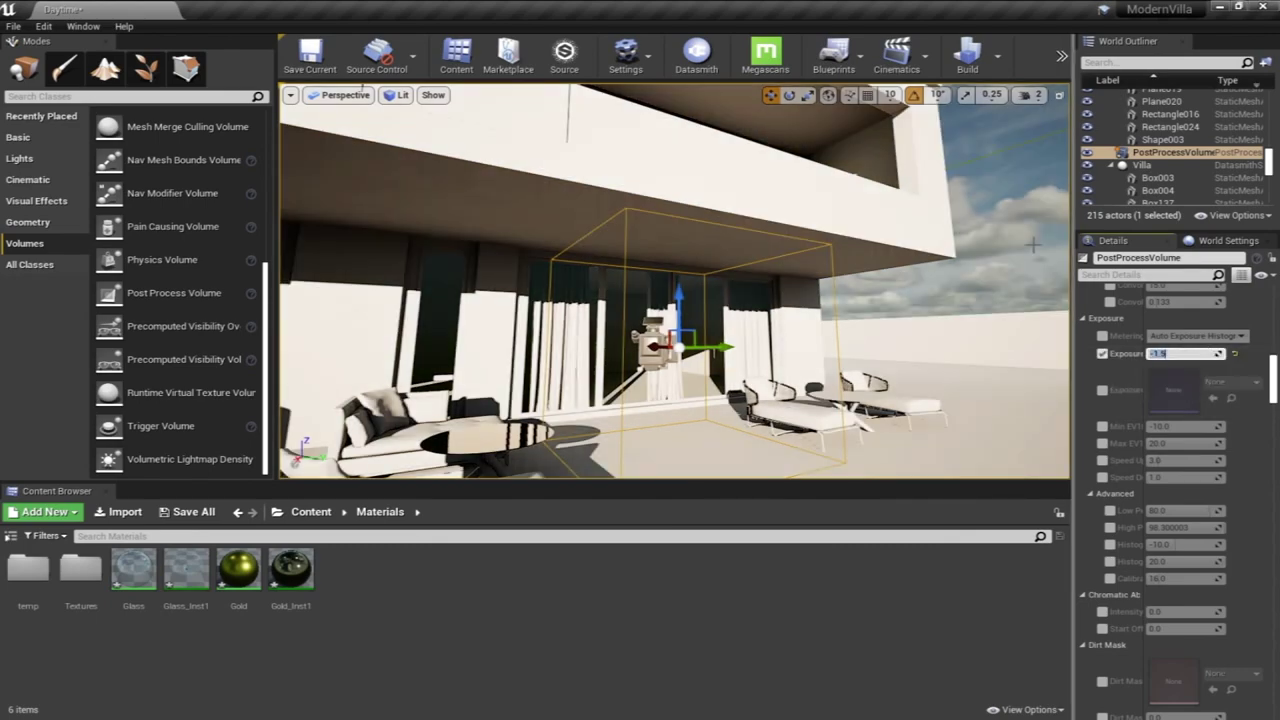
pyautogui.moveTo(960, 250); pyautogui.dragTo(840, 250, button='right')
pyautogui.moveTo(635, 286); pyautogui.dragTo(606, 288, button='right')
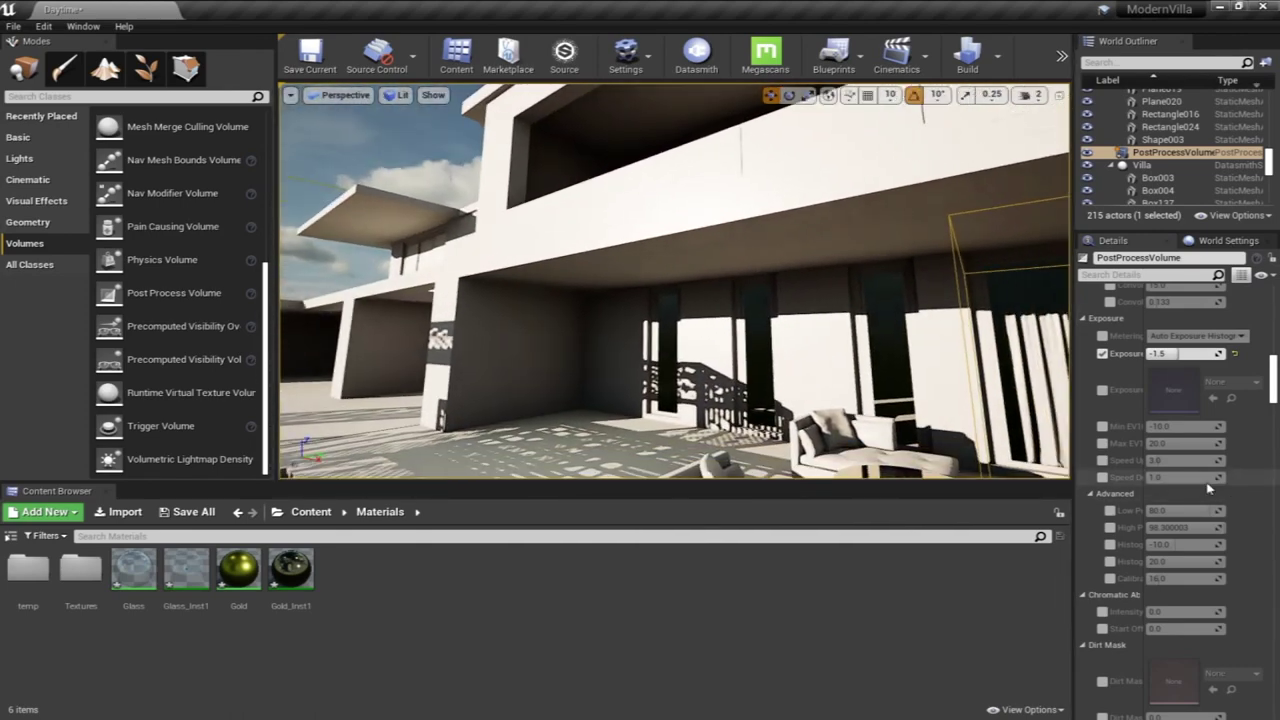
# Enable the Shadows gamma override in the post process volume's Color Grading settings and set it to 1.2
pyautogui.scroll(-5, 1207, 535)
pyautogui.scroll(-8, 1202, 545)
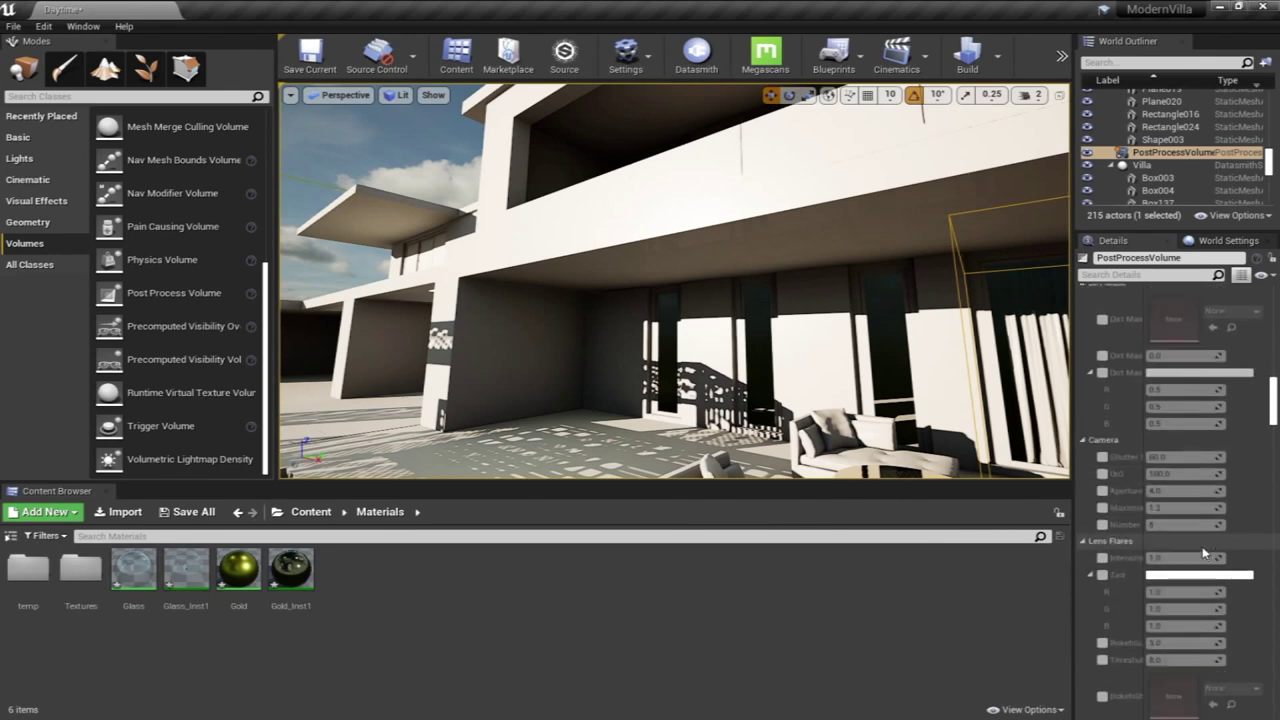
pyautogui.scroll(-10, 1192, 553)
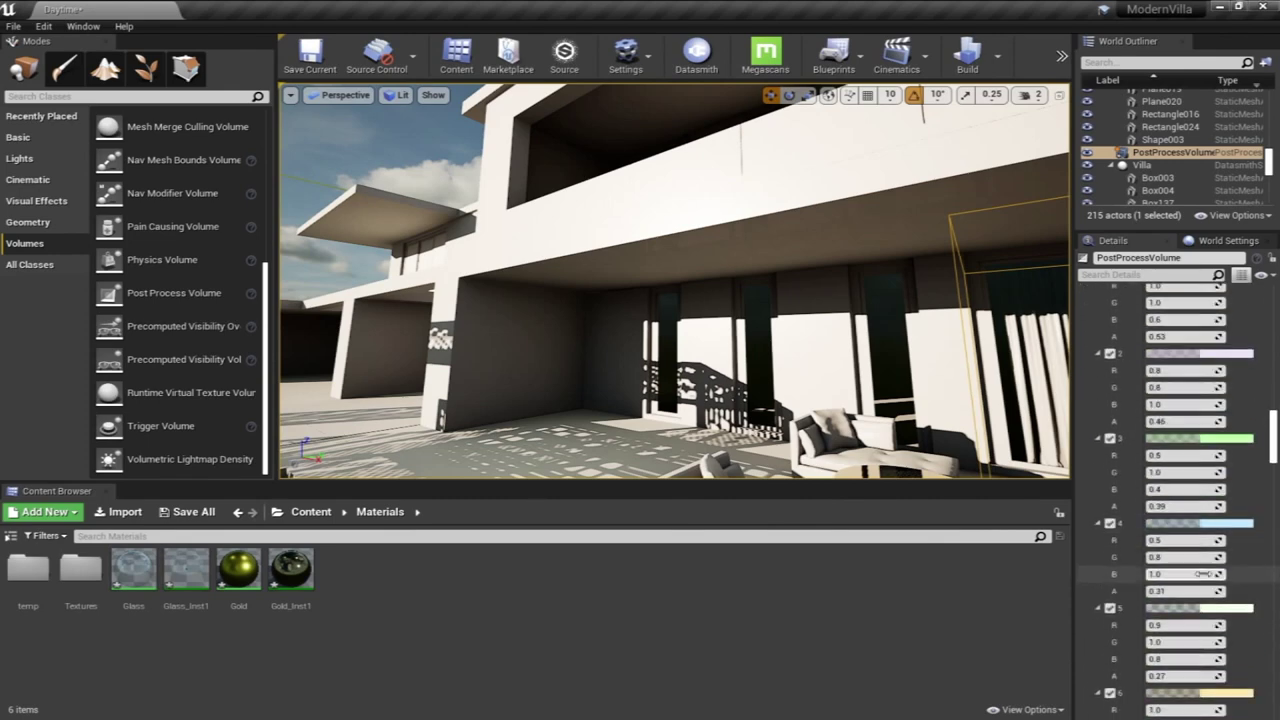
pyautogui.scroll(-6, 1200, 579)
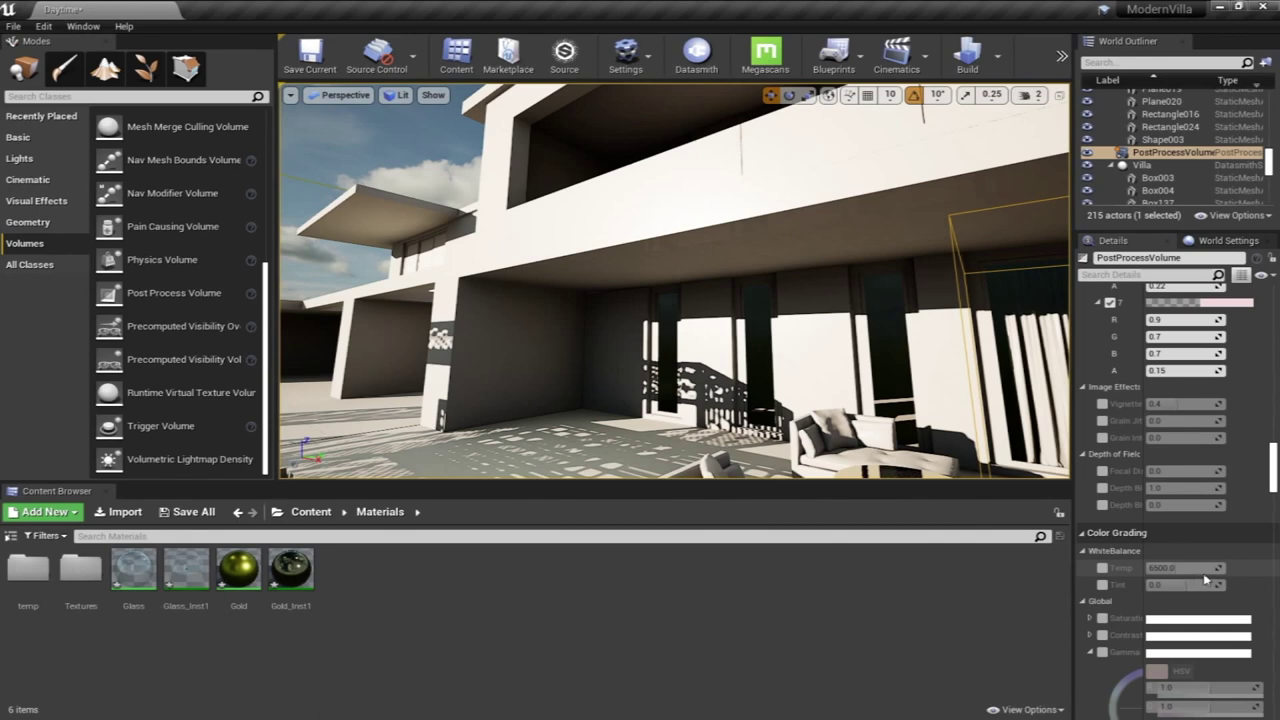
pyautogui.scroll(-1, 1204, 579)
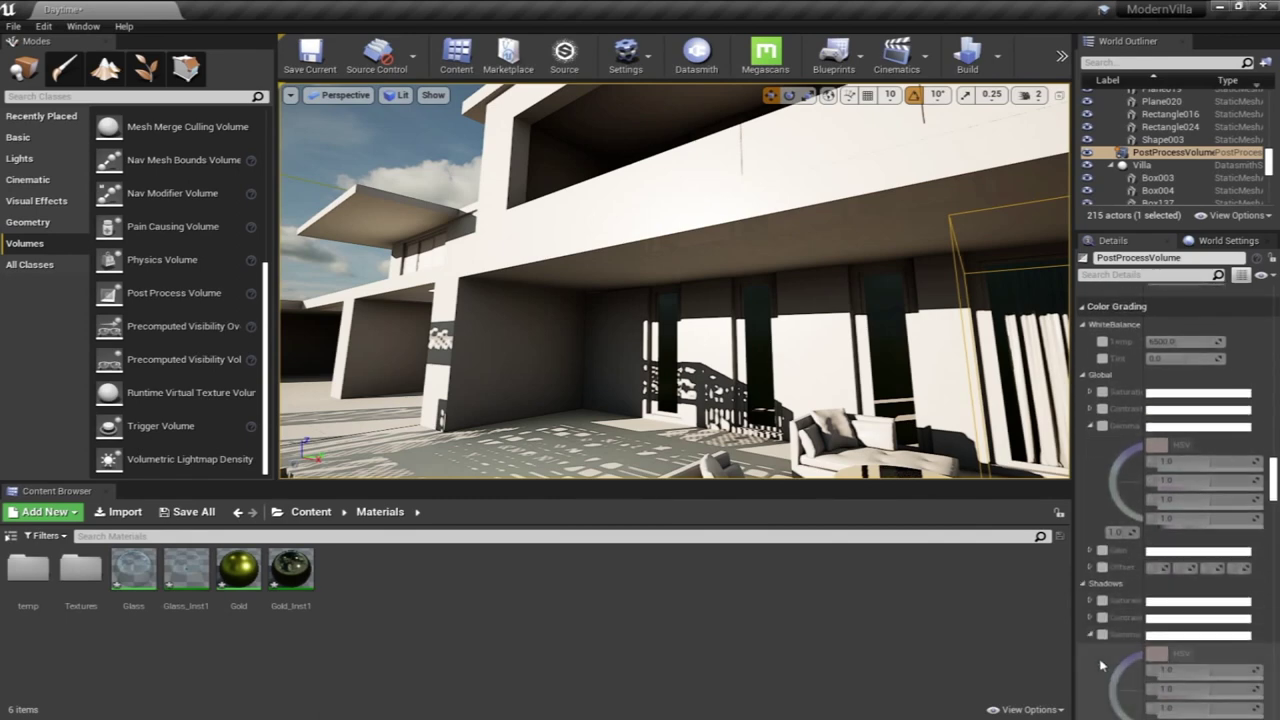
pyautogui.click(1102, 635)
pyautogui.scroll(-2, 1143, 606)
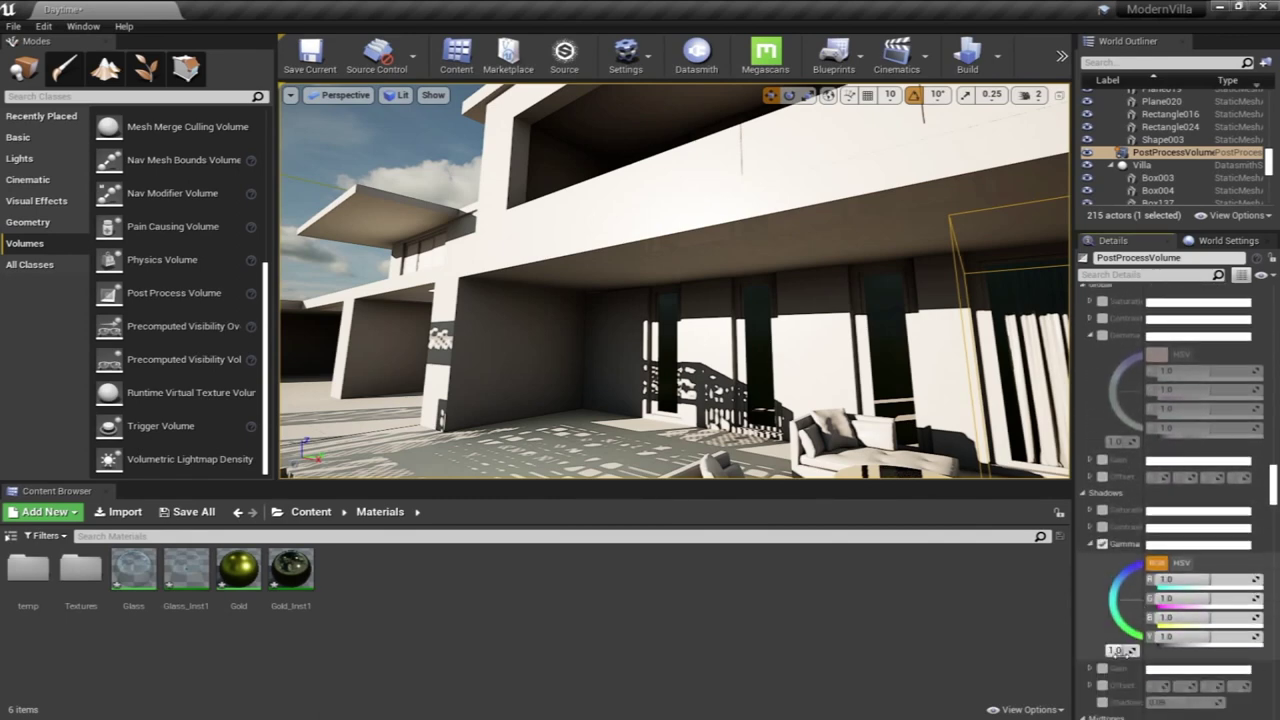
pyautogui.click(1122, 651)
pyautogui.write('1.2')
pyautogui.press('Return')
# Inspect the villa's dark interior, enable the Global gamma override in Color Grading, and set it to 1.2
pyautogui.moveTo(760, 330); pyautogui.dragTo(1080, 306, button='right')
pyautogui.press('s')
pyautogui.press('w')
pyautogui.press('w')
pyautogui.press('w')
pyautogui.moveTo(622, 297); pyautogui.dragTo(620, 297, button='right')
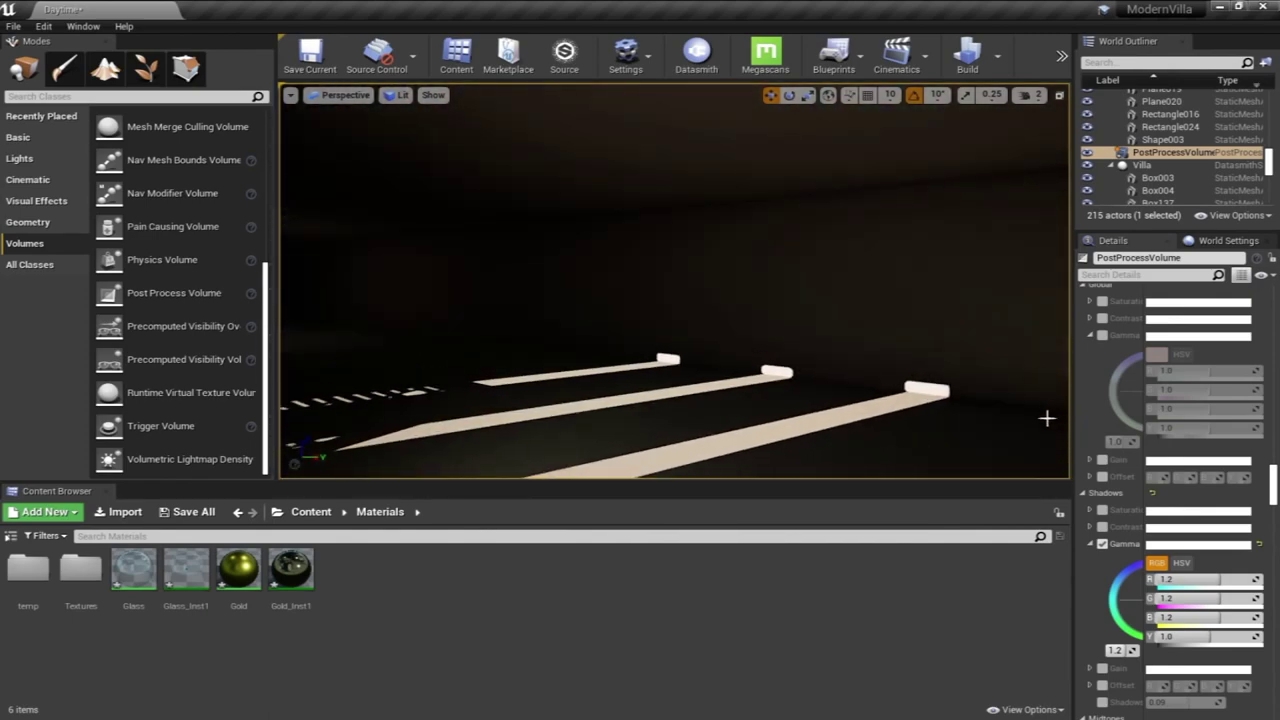
pyautogui.click(1103, 335)
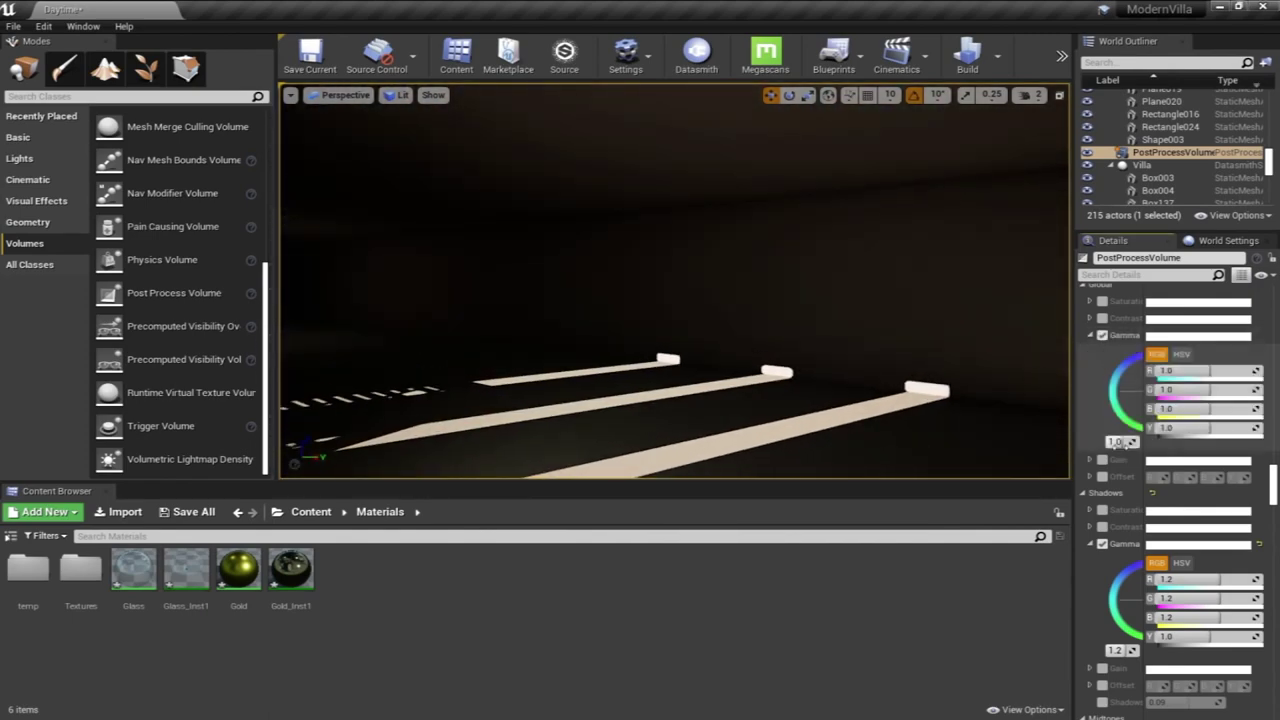
pyautogui.write('1.2')
pyautogui.press('Return')
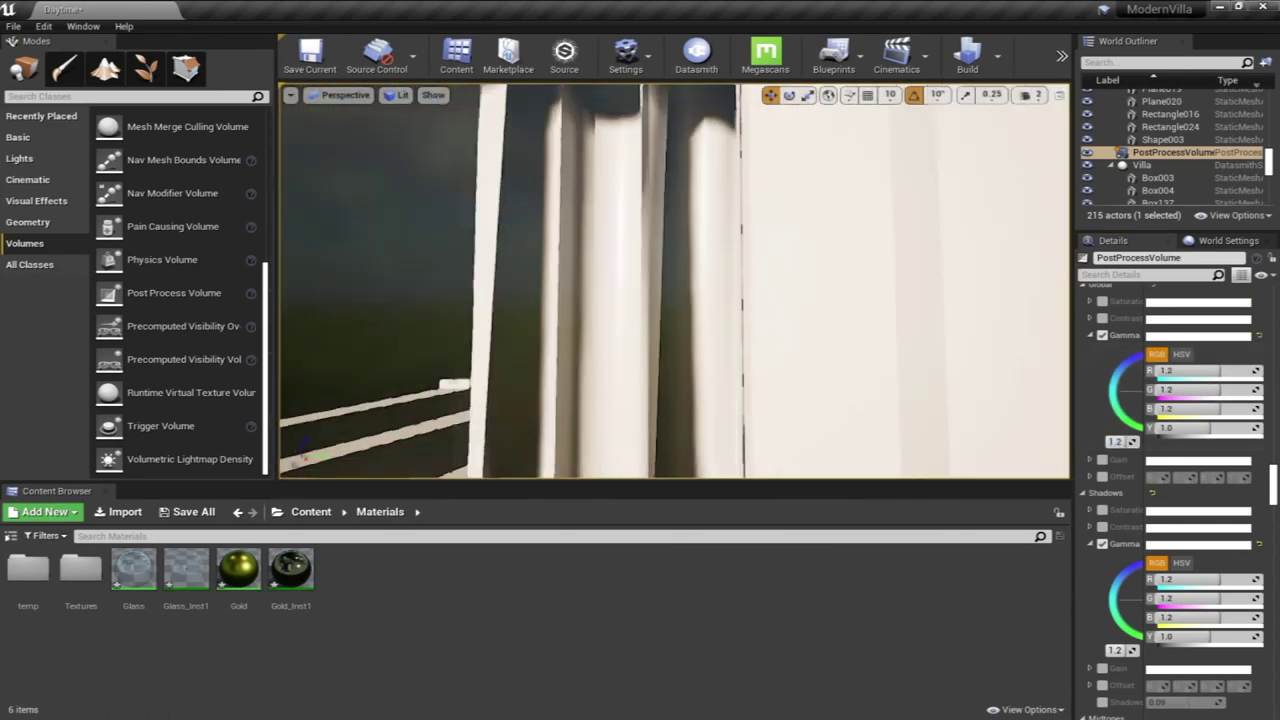
# Set the Shadows gamma to 1.1 and inspect the villa's windows and curtains
pyautogui.moveTo(674, 281); pyautogui.dragTo(590, 281, button='right')
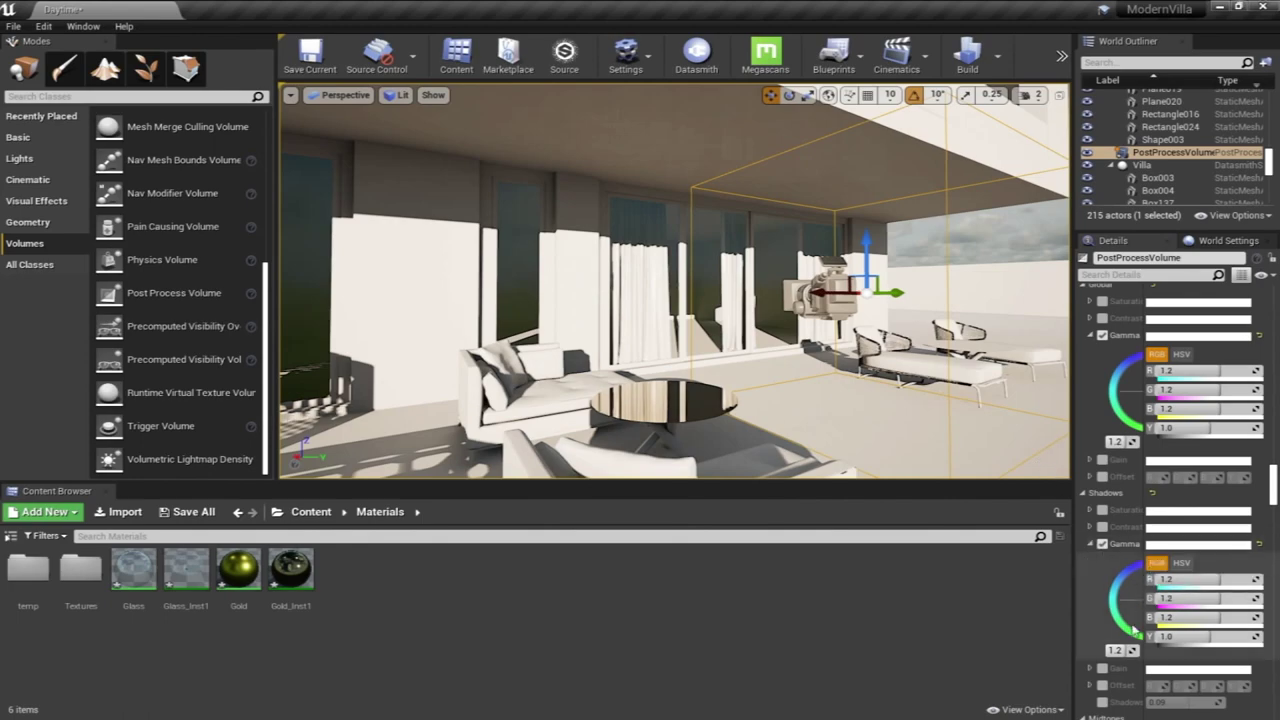
pyautogui.write('.1')
pyautogui.press('Return')
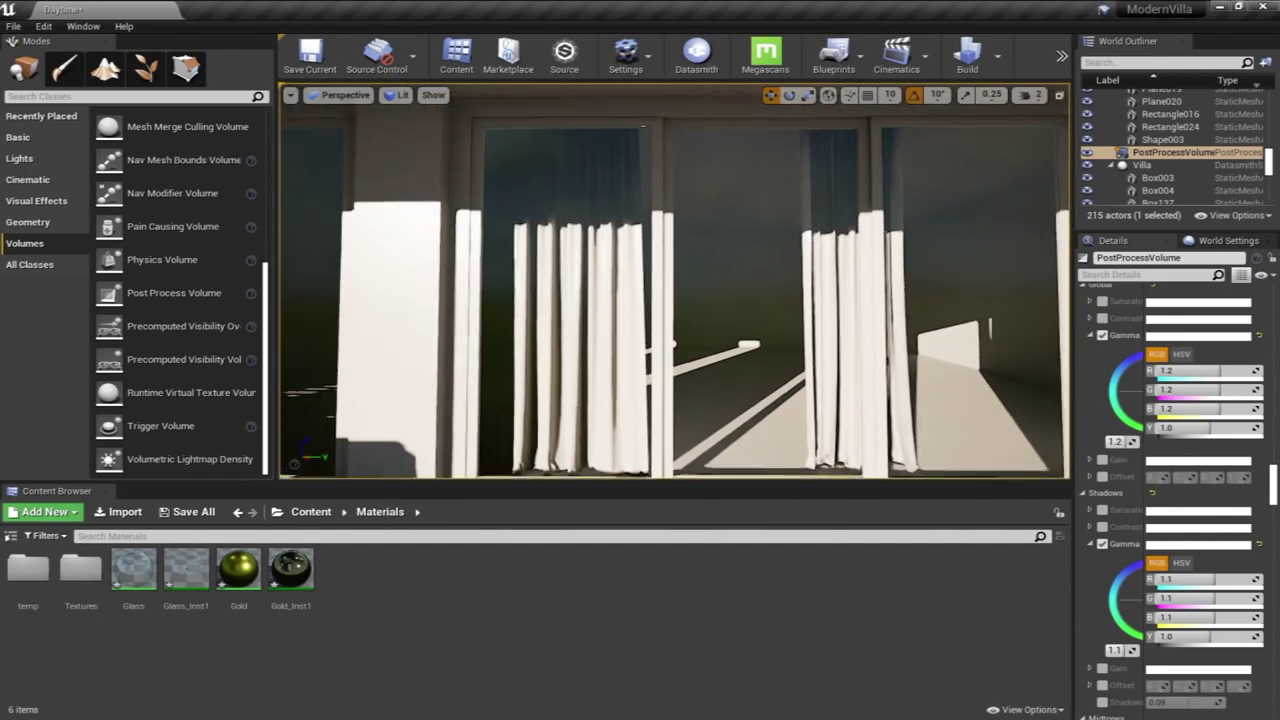
pyautogui.moveTo(674, 281); pyautogui.dragTo(715, 296, button='right')
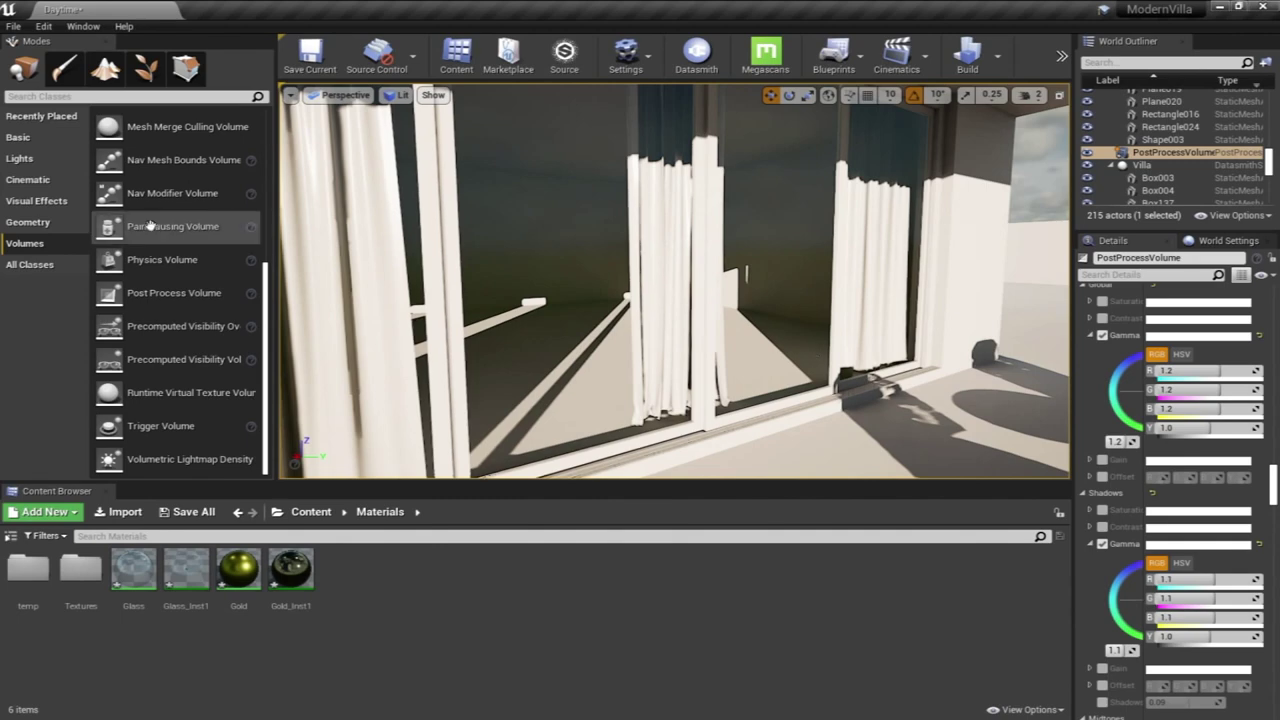
# Place a Planar Reflection actor at the villa's glass facade, rotate it 90 degrees, and align it with the glass
pyautogui.click(42, 203)
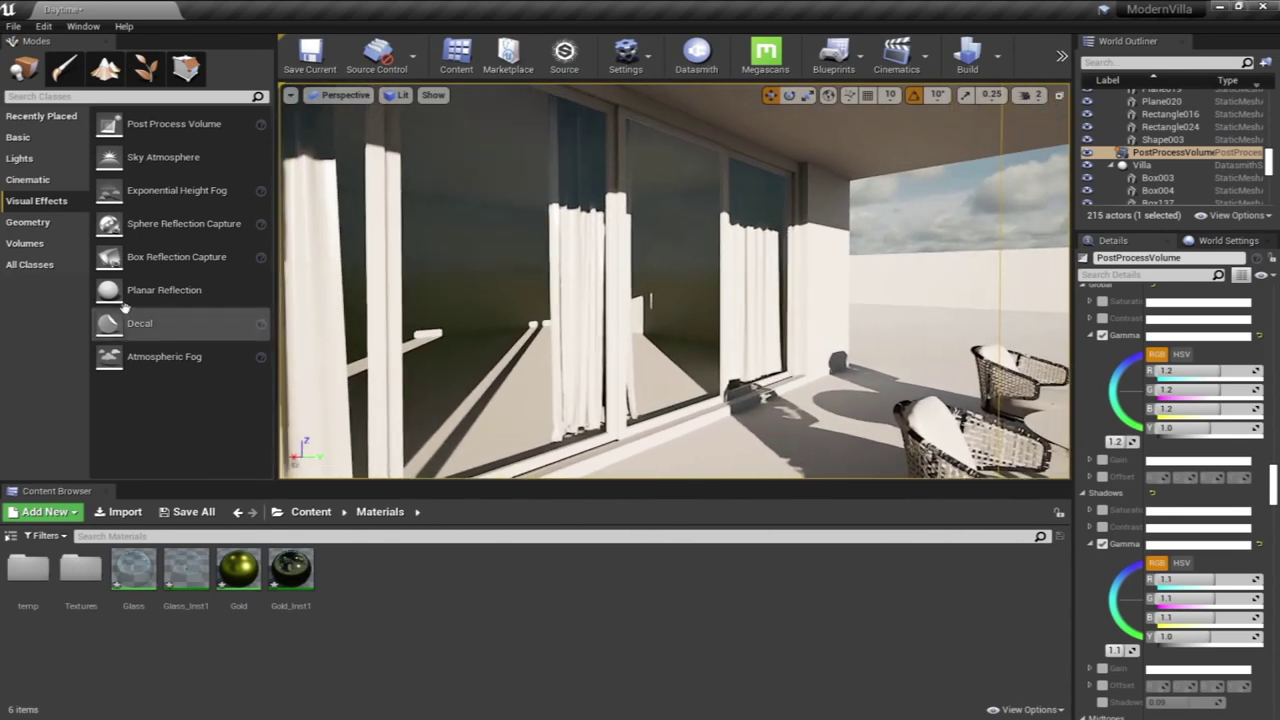
pyautogui.moveTo(140, 292); pyautogui.dragTo(658, 430)
pyautogui.moveTo(658, 430); pyautogui.dragTo(645, 460, button='right')
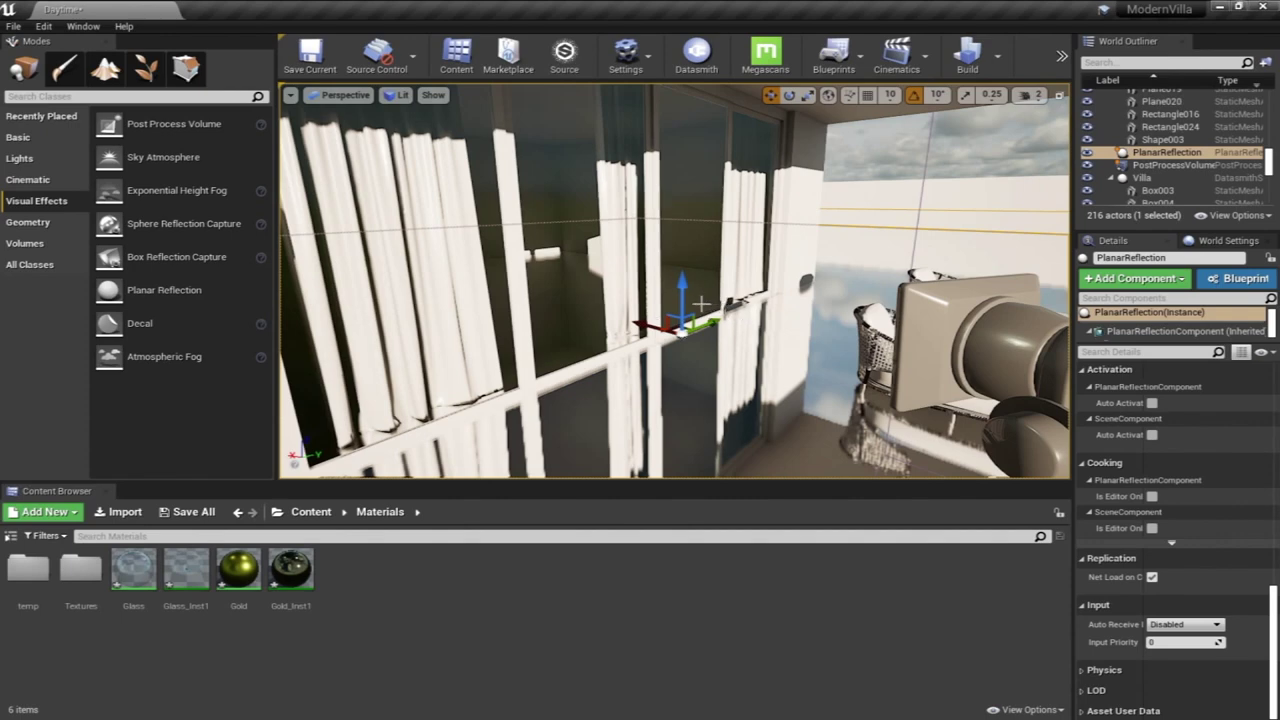
pyautogui.moveTo(706, 273); pyautogui.dragTo(683, 258)
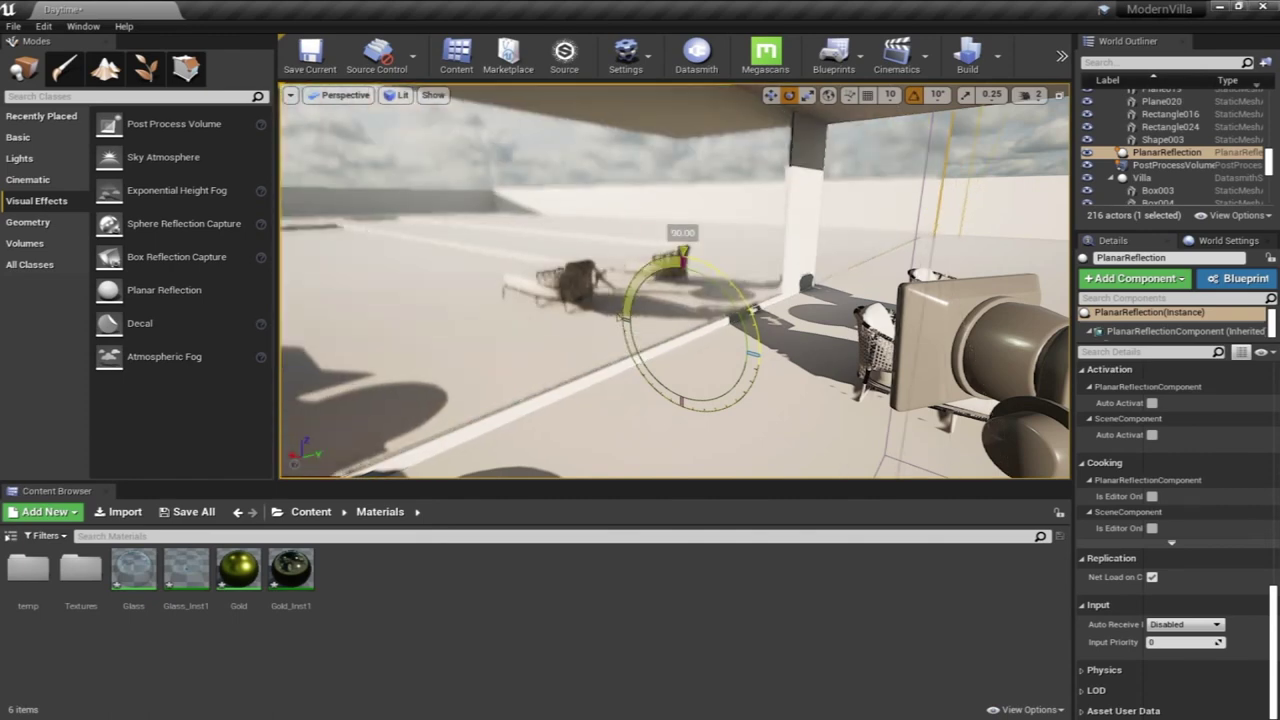
pyautogui.moveTo(645, 326)
pyautogui.mouseDown()
pyautogui.moveTo(604, 317)
pyautogui.moveTo(637, 323)
pyautogui.mouseUp()
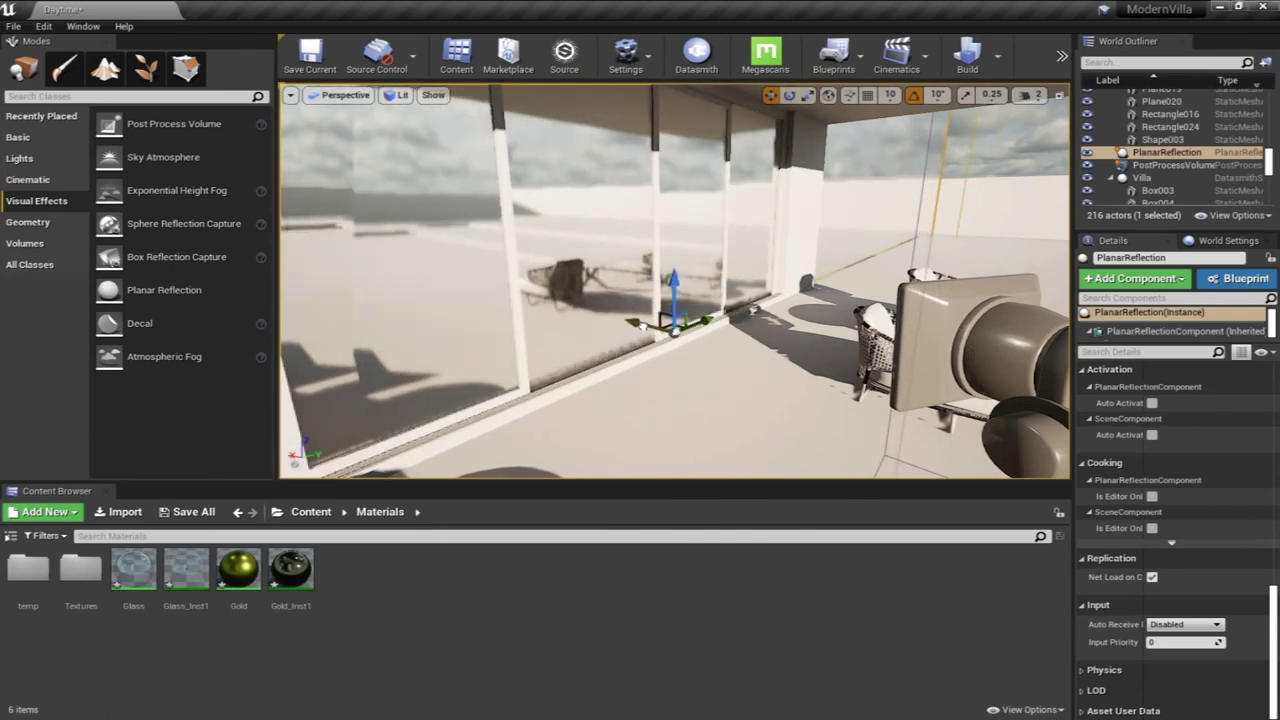
# Examine the planar reflections on the villa's glass facade from several angles and distances
pyautogui.press('s')
pyautogui.moveTo(643, 327)
pyautogui.mouseDown(button='right')
pyautogui.moveTo(480, 314)
pyautogui.moveTo(690, 322)
pyautogui.moveTo(650, 316)
pyautogui.mouseUp(button='right')
pyautogui.press('w')
pyautogui.press('s')
pyautogui.press('w')
pyautogui.press('w')
pyautogui.moveTo(706, 282); pyautogui.dragTo(695, 217, button='right')
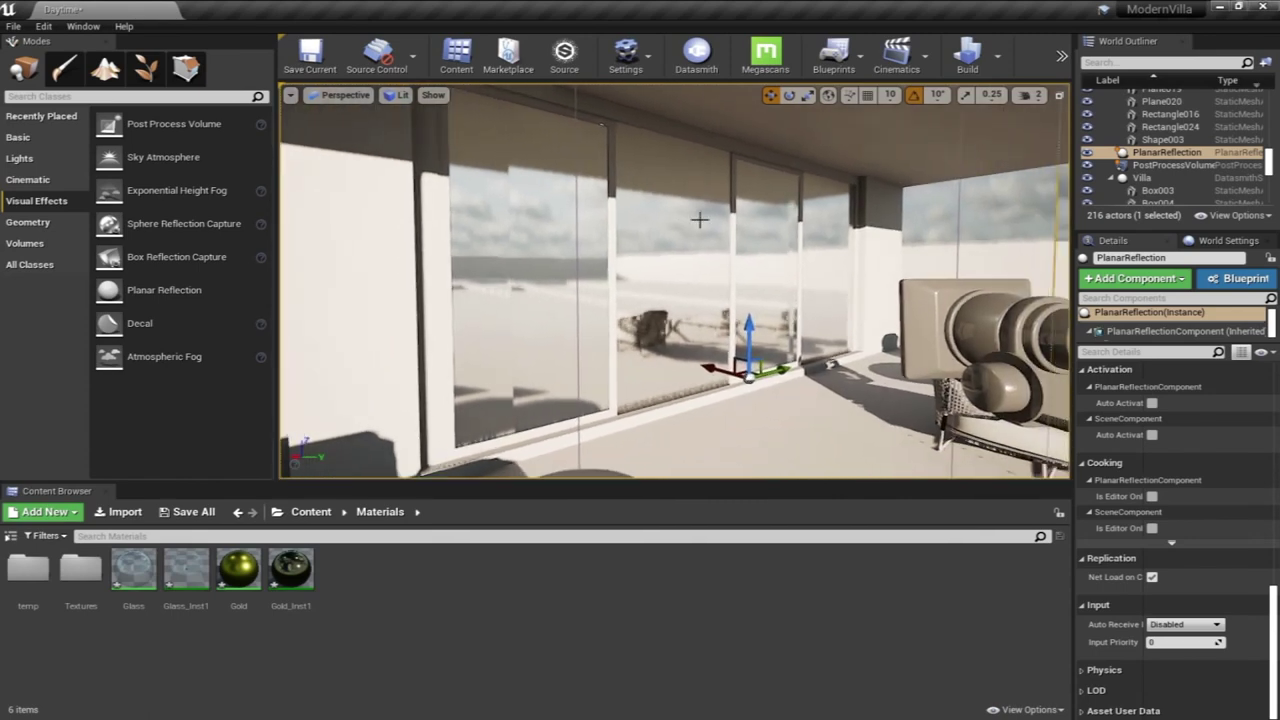
pyautogui.moveTo(700, 220); pyautogui.dragTo(620, 220, button='right')
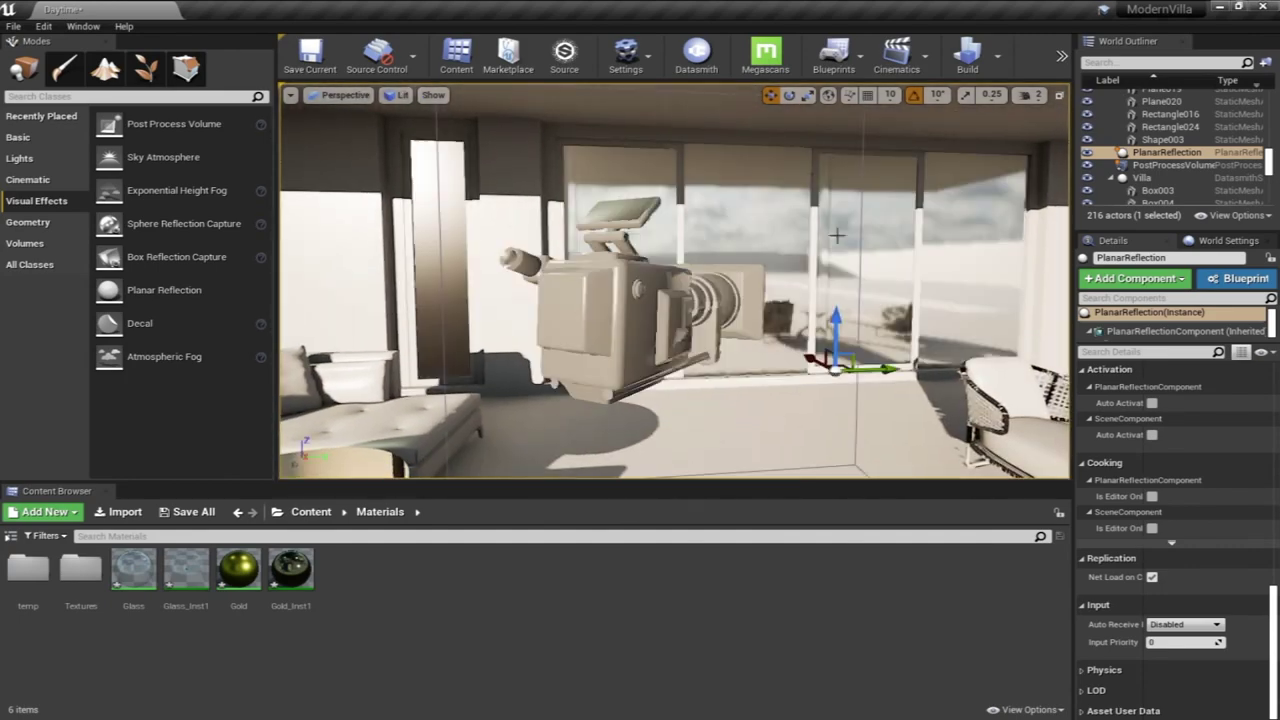
pyautogui.moveTo(830, 233); pyautogui.dragTo(770, 210, button='right')
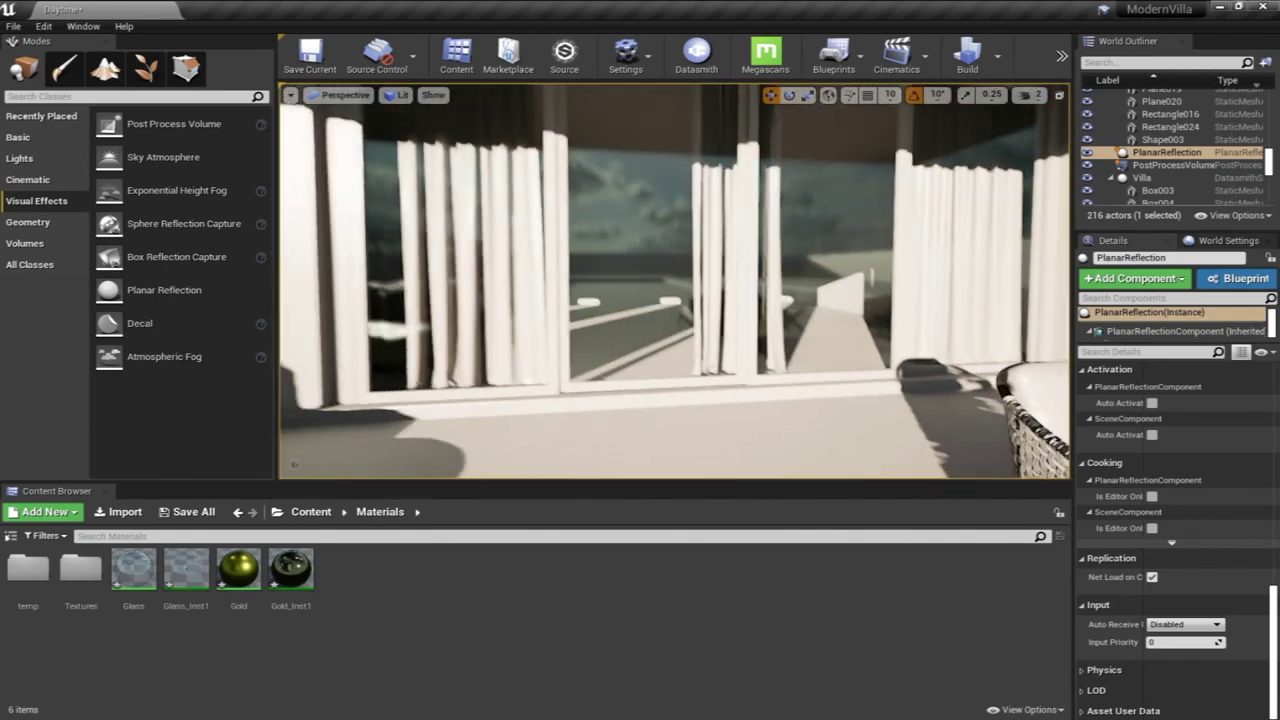
# Open the Glass material's node graph and reposition its main material node slightly
pyautogui.doubleClick(128, 576)
pyautogui.scroll(-6, 775, 381)
pyautogui.moveTo(750, 400); pyautogui.dragTo(770, 439, button='right')
pyautogui.scroll(2, 717, 409)
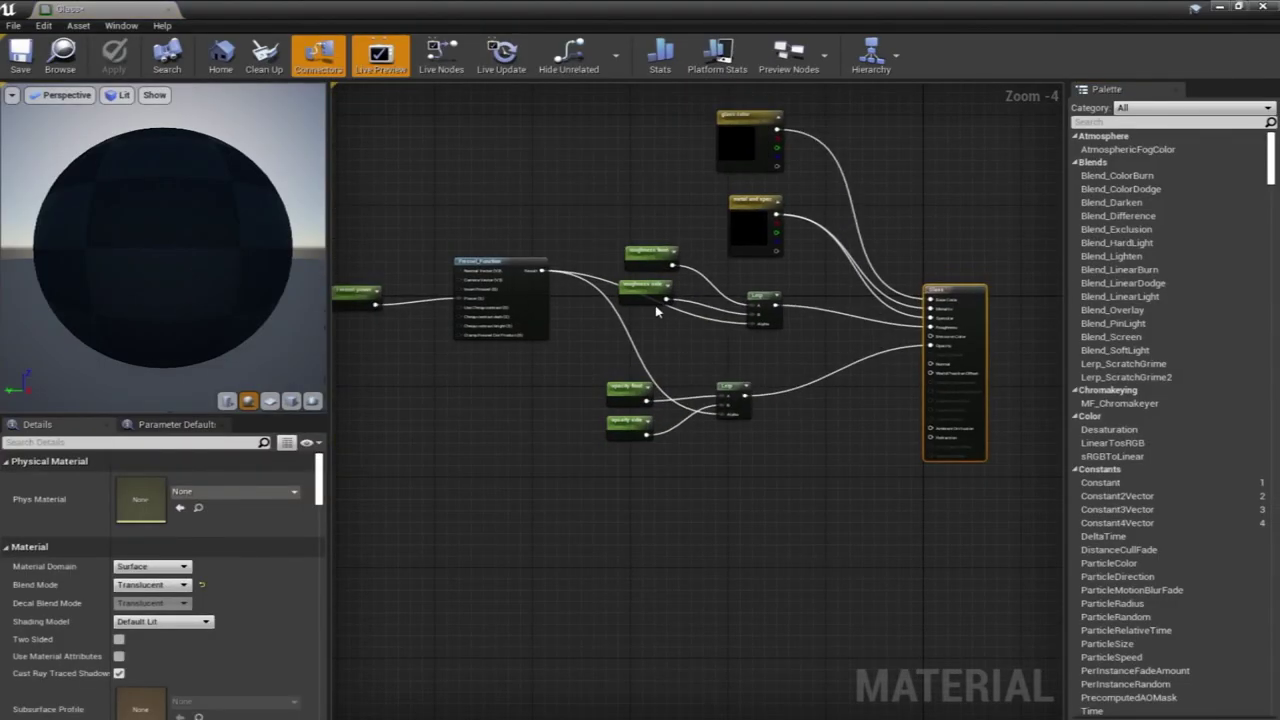
pyautogui.moveTo(655, 332); pyautogui.dragTo(687, 293, button='right')
pyautogui.scroll(2, 691, 419)
pyautogui.moveTo(691, 419); pyautogui.dragTo(575, 406, button='right')
pyautogui.scroll(-1, 578, 410)
pyautogui.moveTo(928, 211); pyautogui.dragTo(958, 254, button='right')
pyautogui.moveTo(998, 231); pyautogui.dragTo(1015, 254)
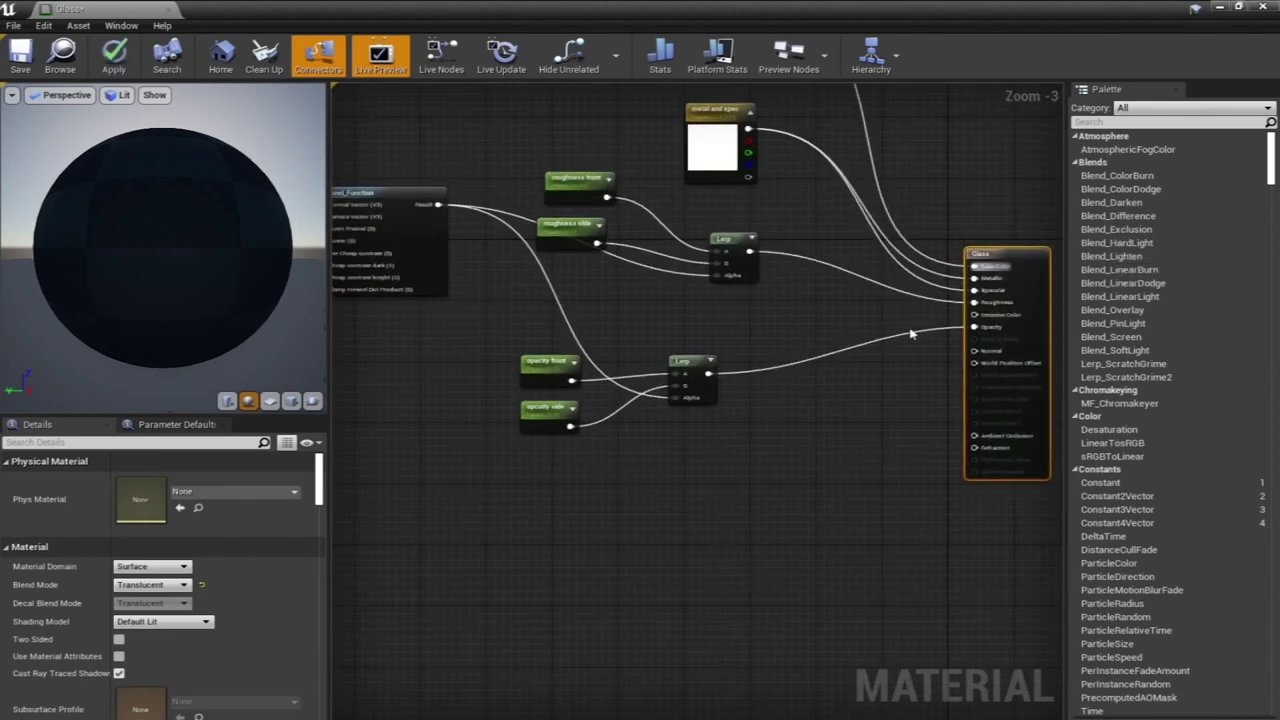
pyautogui.click(587, 490)
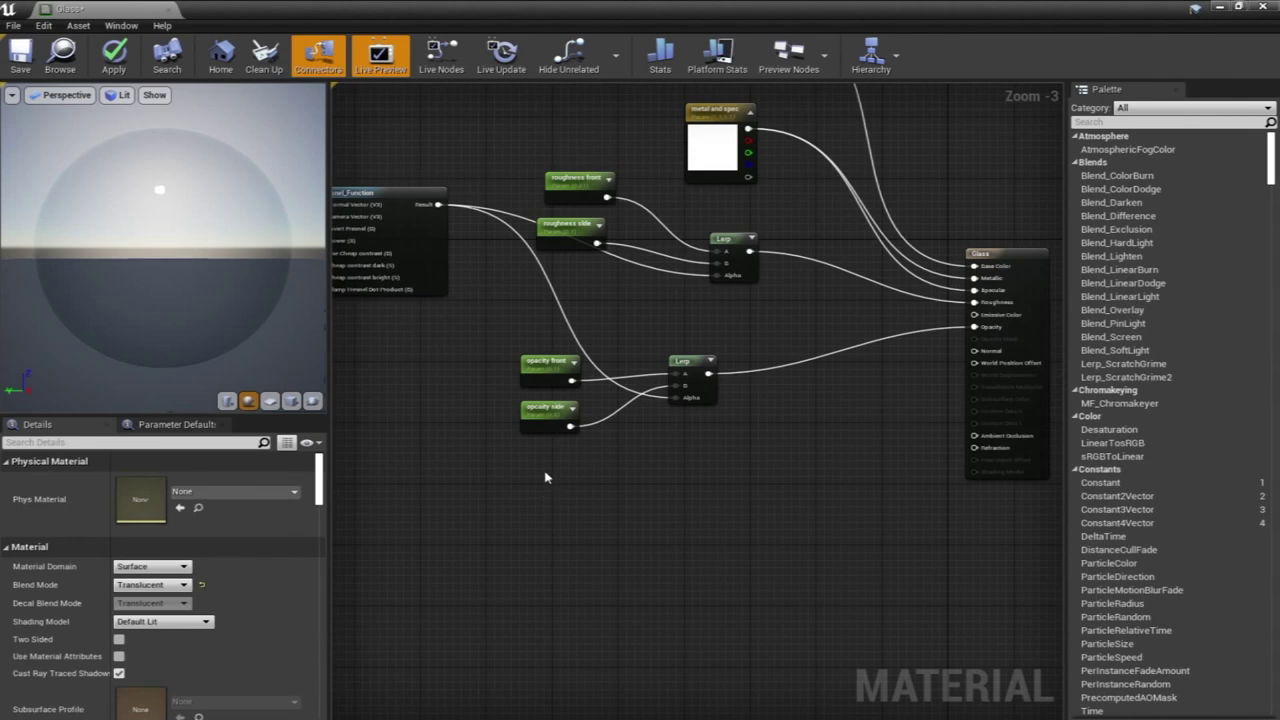
# Duplicate the opacity front, opacity side and Lerp nodes below the originals
pyautogui.moveTo(735, 333); pyautogui.dragTo(549, 471)
pyautogui.hotkey('ctrl', 'c')
pyautogui.hotkey('ctrl', 'v')
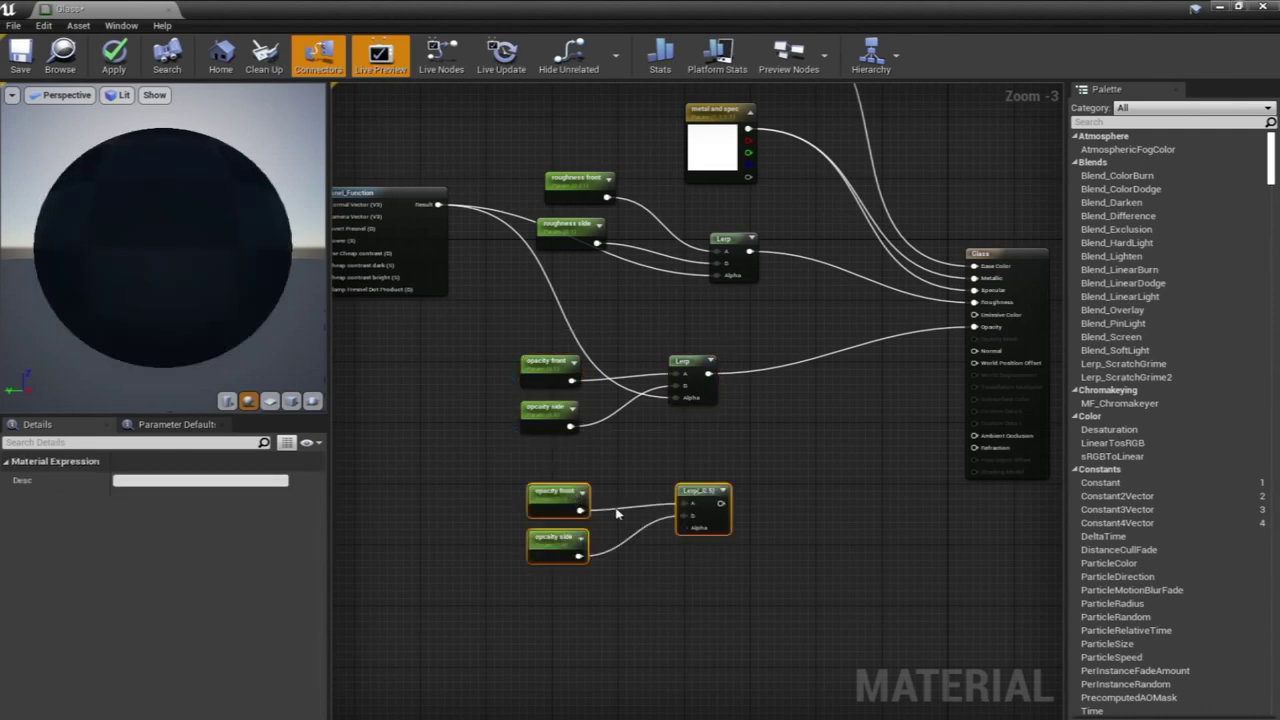
pyautogui.click(660, 468)
# Rename the duplicated opacity parameters "Refraction front" and "Refraction side"
pyautogui.click(556, 497)
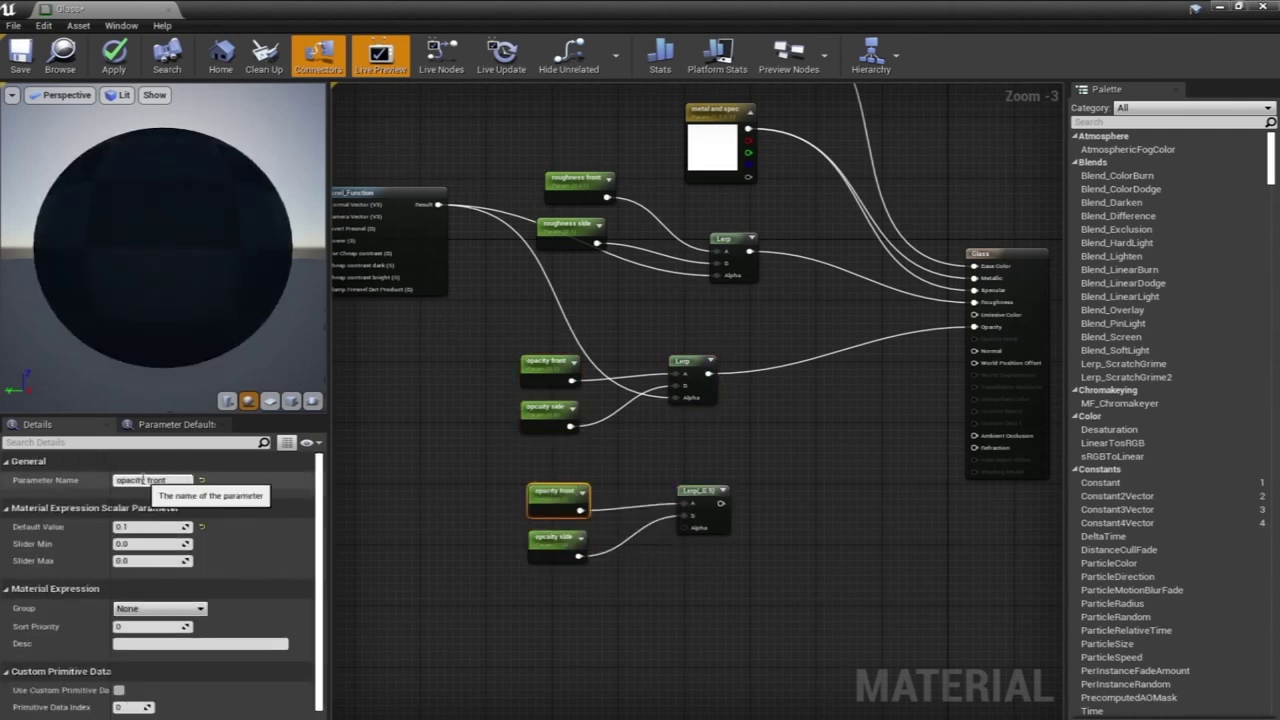
pyautogui.doubleClick(142, 481)
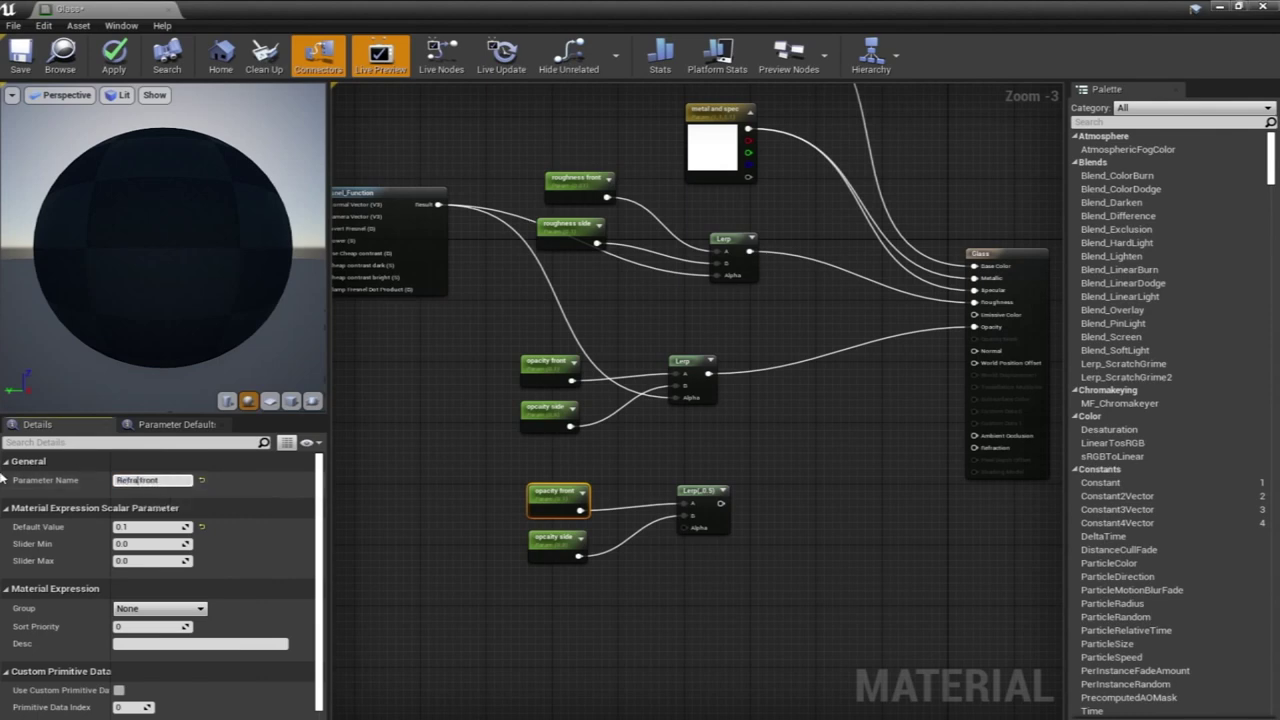
pyautogui.press('Return')
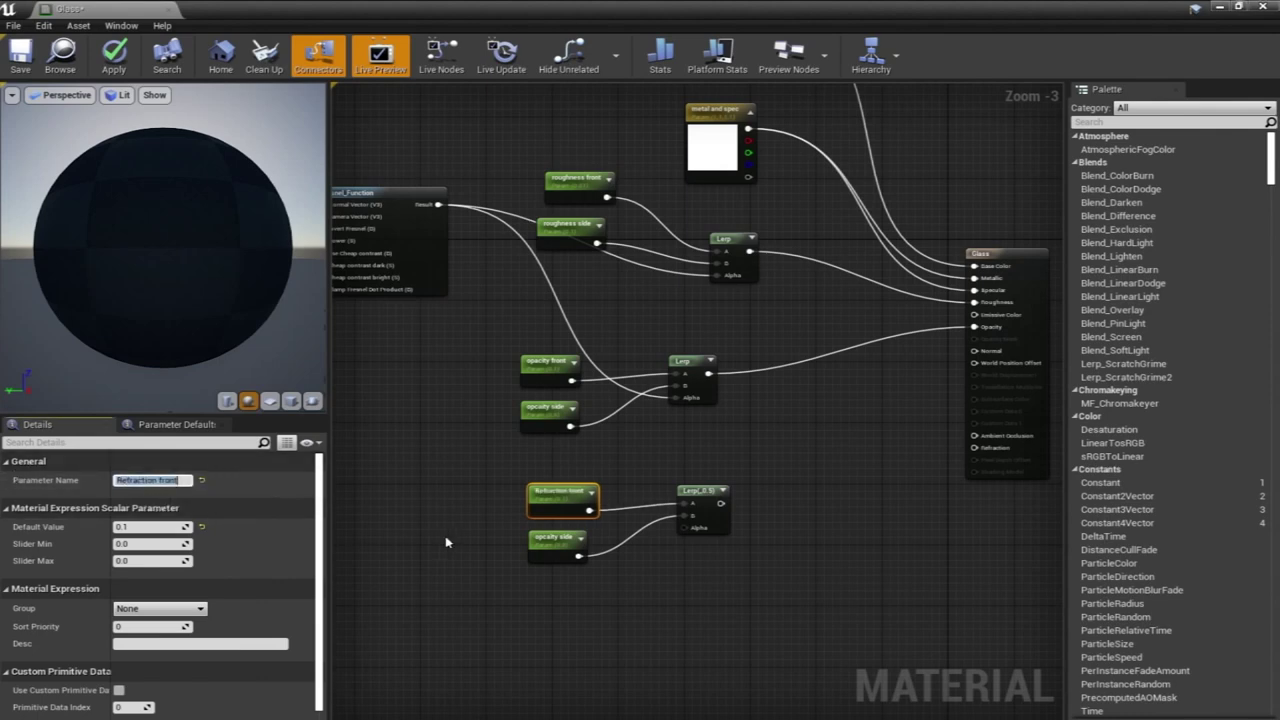
pyautogui.click(555, 541)
pyautogui.doubleClick(140, 481)
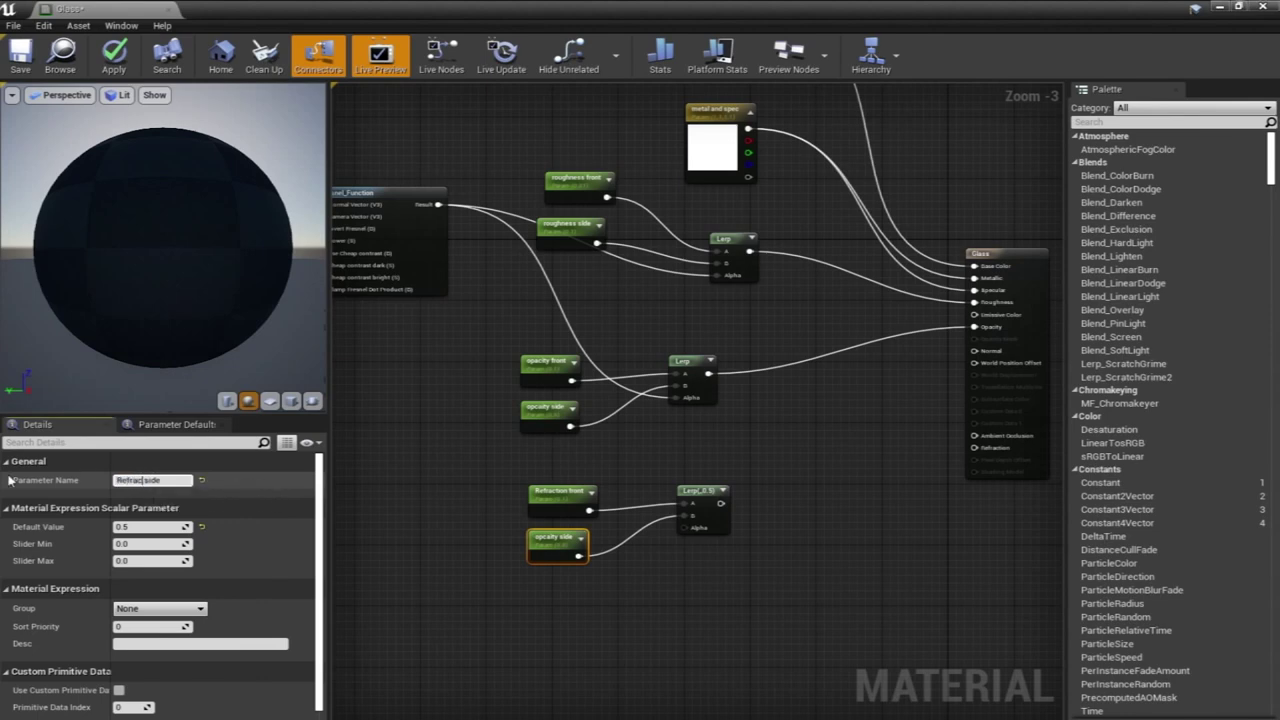
pyautogui.write('Refraction')
pyautogui.press('Return')
# Connect the Fresnel function's result to the new Lerp's Alpha and the Lerp's output to the Glass material's Refraction input
pyautogui.moveTo(473, 348); pyautogui.dragTo(510, 354, button='right')
pyautogui.moveTo(471, 218); pyautogui.dragTo(724, 536)
pyautogui.moveTo(826, 437); pyautogui.dragTo(628, 424, button='right')
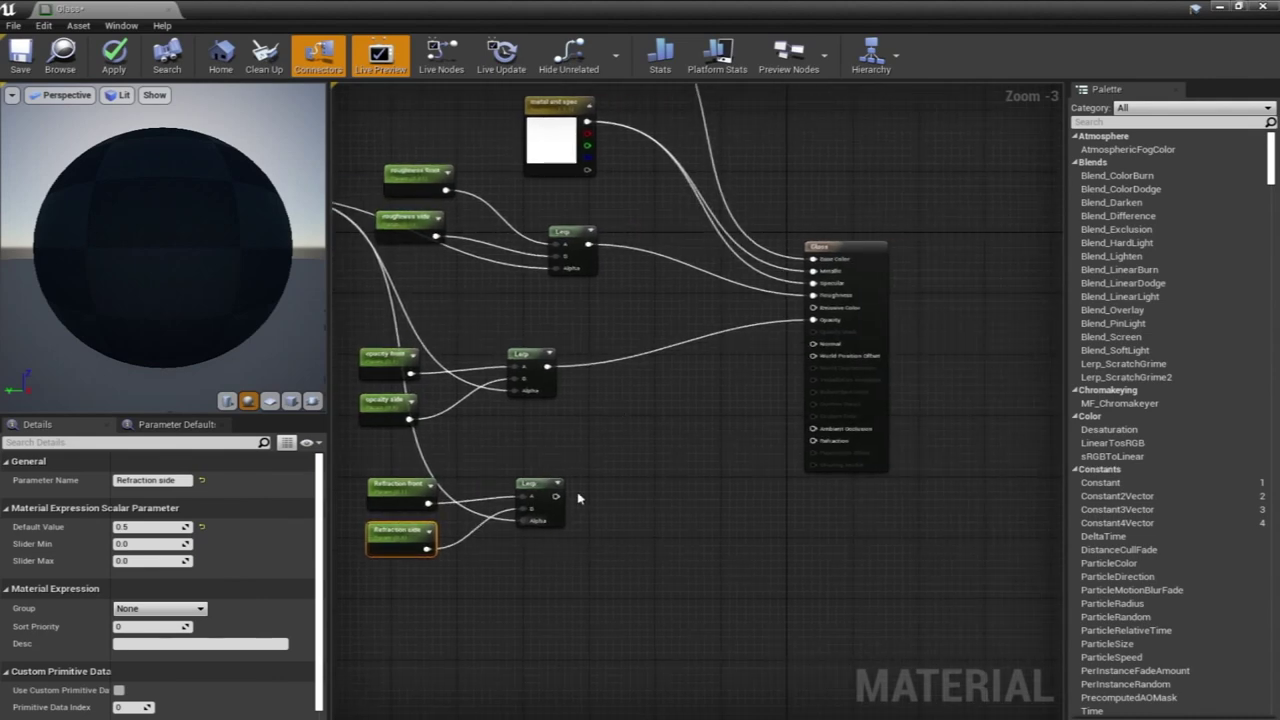
pyautogui.moveTo(557, 496); pyautogui.dragTo(813, 441)
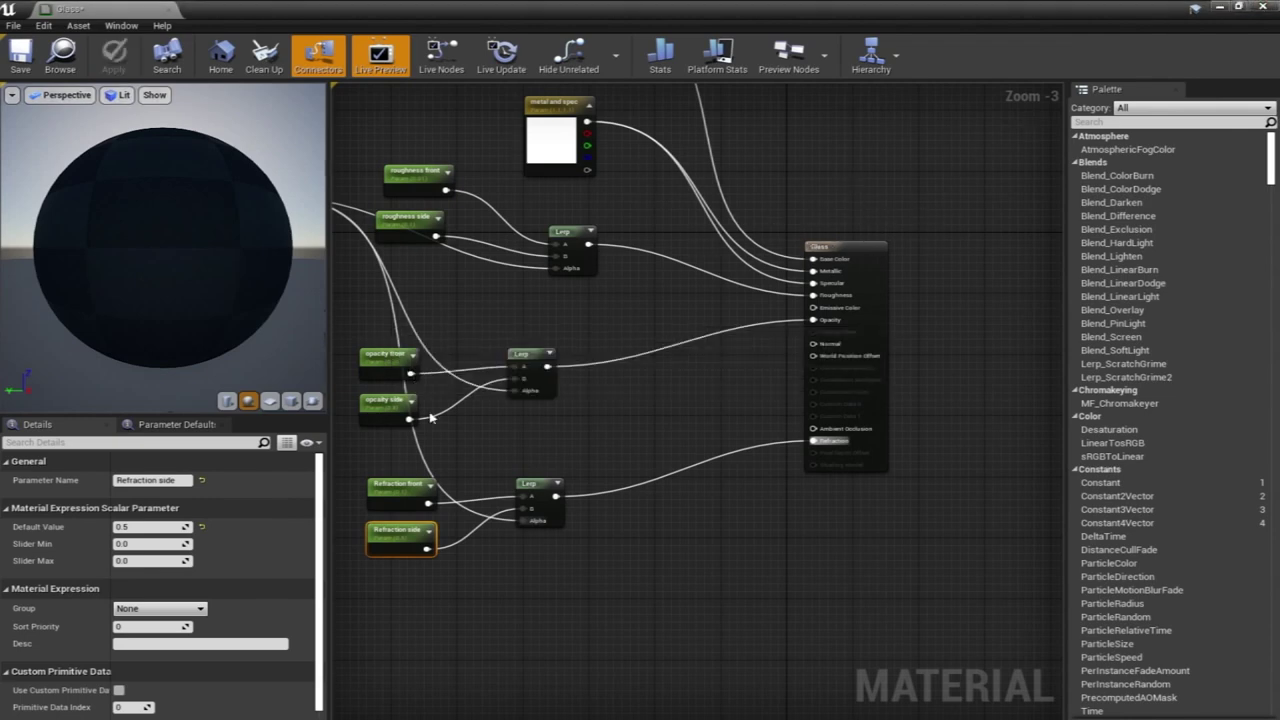
# Open the Glass_Inst1 material instance beside the level viewport and enable its Refraction front and Refraction side overrides
pyautogui.click(1220, 7)
pyautogui.click(393, 610)
pyautogui.click(184, 573)
pyautogui.doubleClick(183, 572)
pyautogui.moveTo(560, 10); pyautogui.dragTo(245, 123)
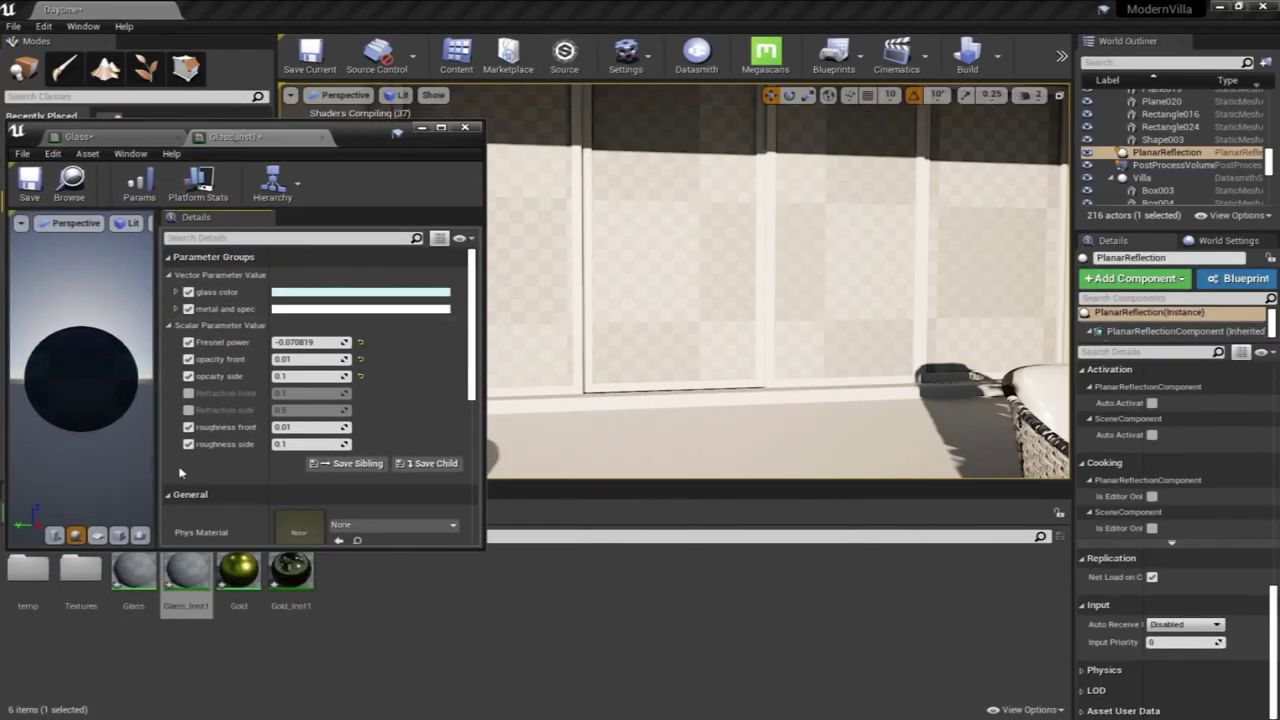
pyautogui.click(188, 393)
pyautogui.click(188, 410)
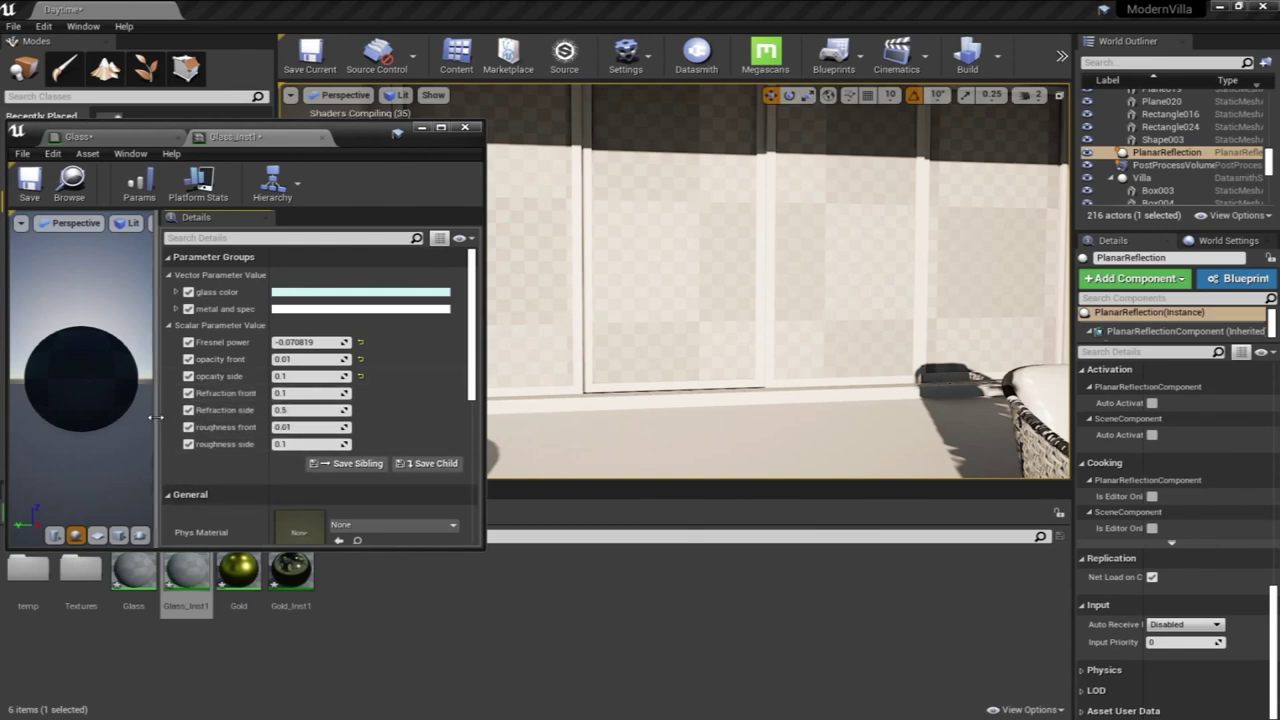
# Enlarge the material instance's preview area and widen its window, and view the villa's glass alongside it
pyautogui.moveTo(160, 418); pyautogui.dragTo(230, 421)
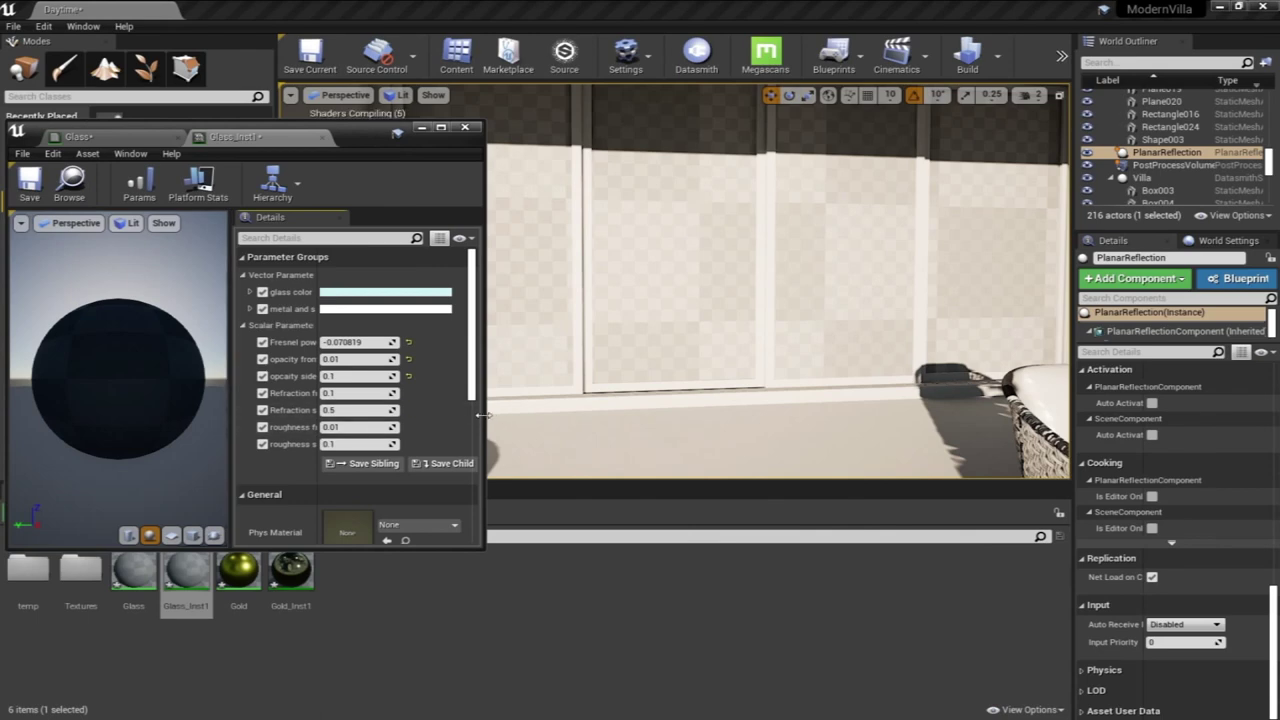
pyautogui.moveTo(482, 416); pyautogui.dragTo(603, 418)
pyautogui.moveTo(838, 290)
pyautogui.mouseDown(button='right')
pyautogui.moveTo(850, 310)
pyautogui.moveTo(825, 285)
pyautogui.moveTo(838, 282)
pyautogui.mouseUp(button='right')
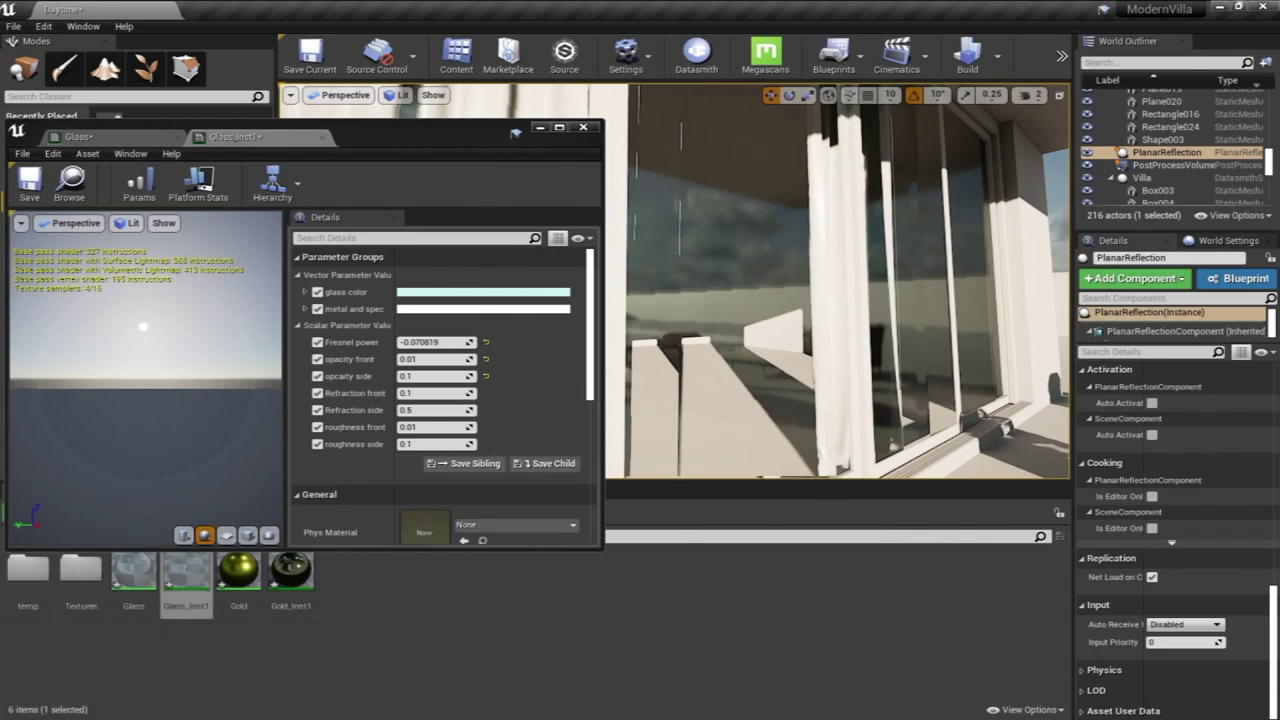
# Switch to the web browser, open the downloaded 06-16-refraction of EM waves-715x575.jpg, study the glass refraction diagram, and return to Unreal Editor
pyautogui.click(100, 697)
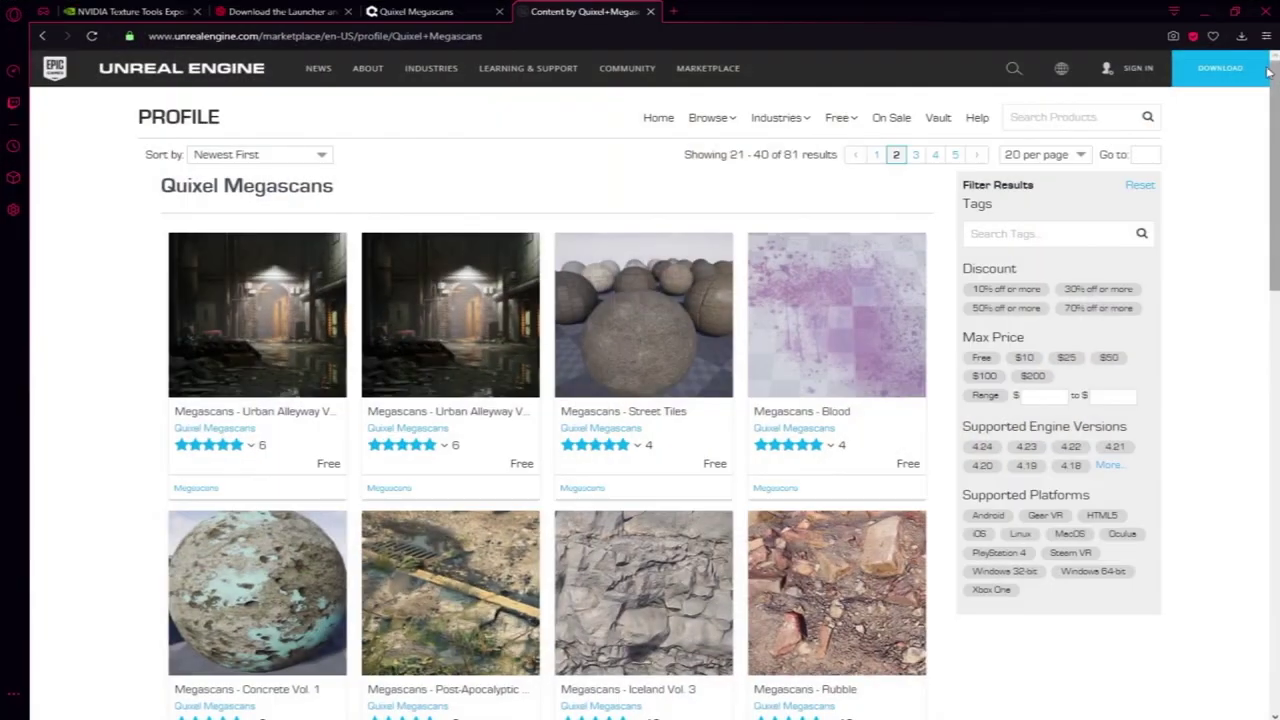
pyautogui.click(1241, 36)
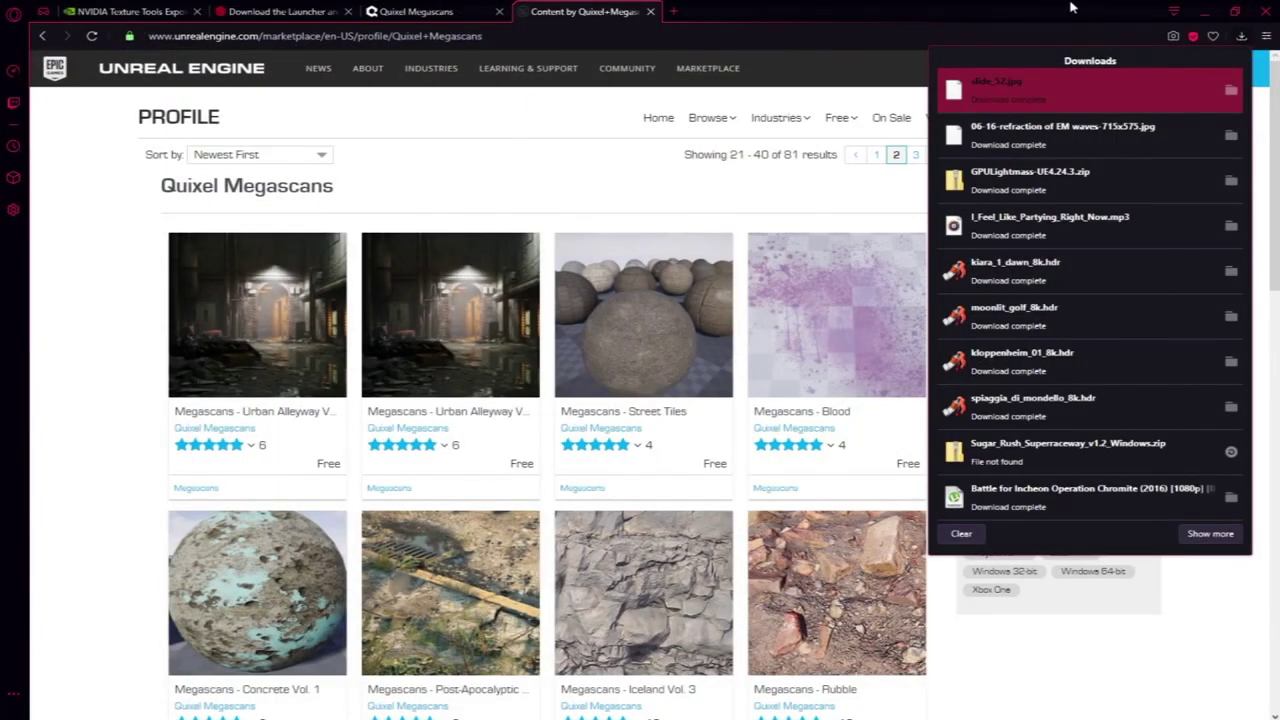
pyautogui.click(1070, 7)
pyautogui.click(1239, 35)
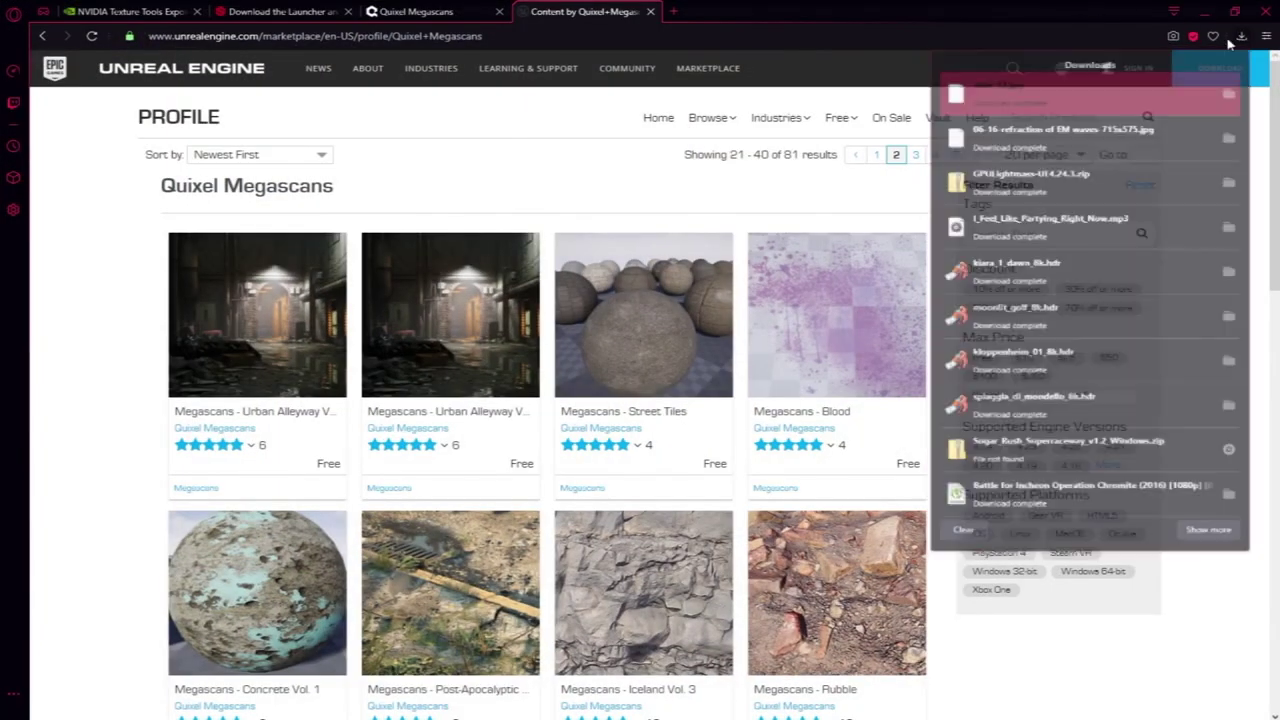
pyautogui.click(1200, 141)
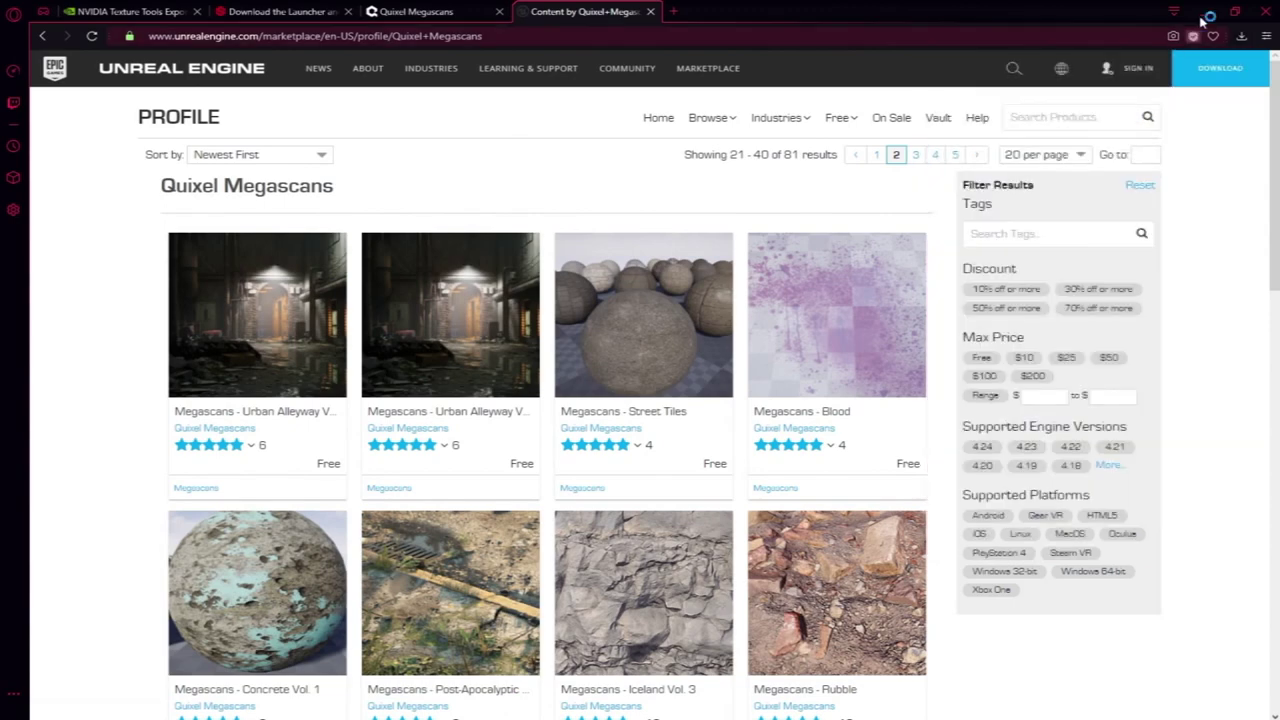
pyautogui.click(1205, 14)
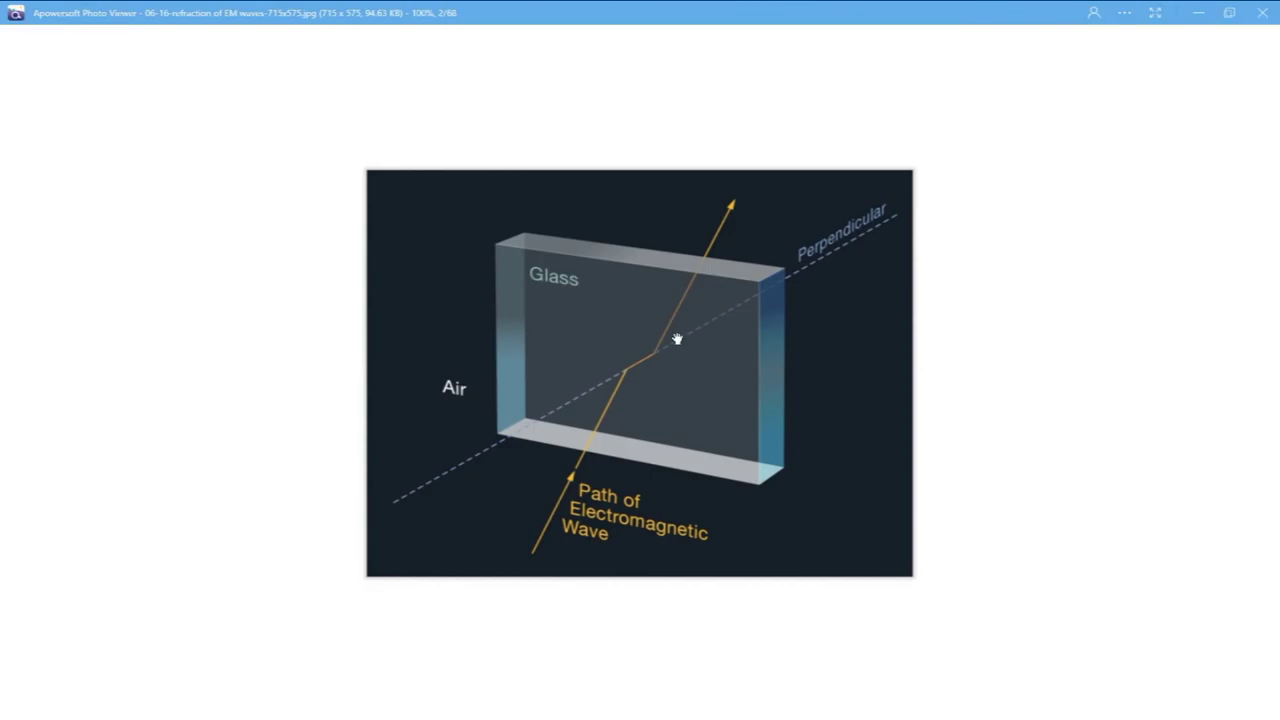
pyautogui.click(1197, 12)
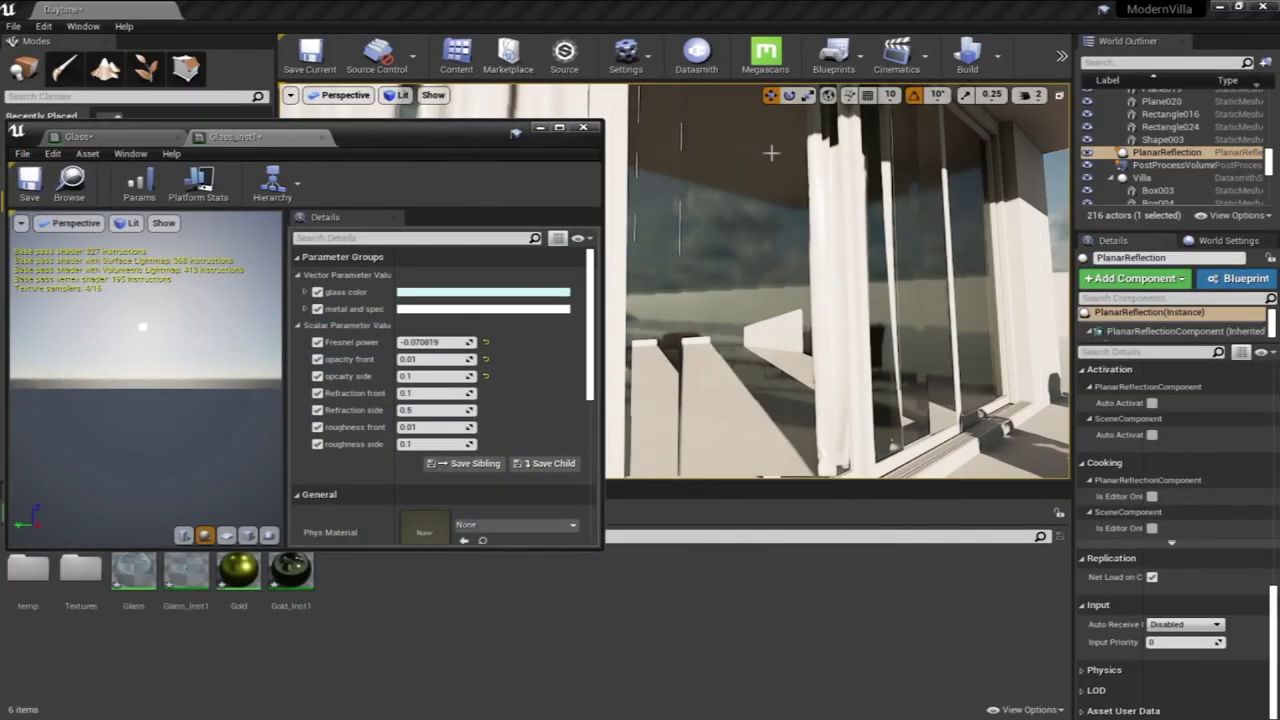
# Exaggerate Glass_Inst1's Refraction front to about 19.2 to compare its effect on the villa's windows, and set it to 0.7
pyautogui.moveTo(741, 239)
pyautogui.mouseDown(button='right')
pyautogui.moveTo(722, 243)
pyautogui.moveTo(742, 232)
pyautogui.moveTo(732, 278)
pyautogui.moveTo(754, 264)
pyautogui.moveTo(740, 239)
pyautogui.mouseUp(button='right')
pyautogui.moveTo(436, 393); pyautogui.dragTo(436, 393)
pyautogui.moveTo(838, 281); pyautogui.dragTo(838, 281, button='right')
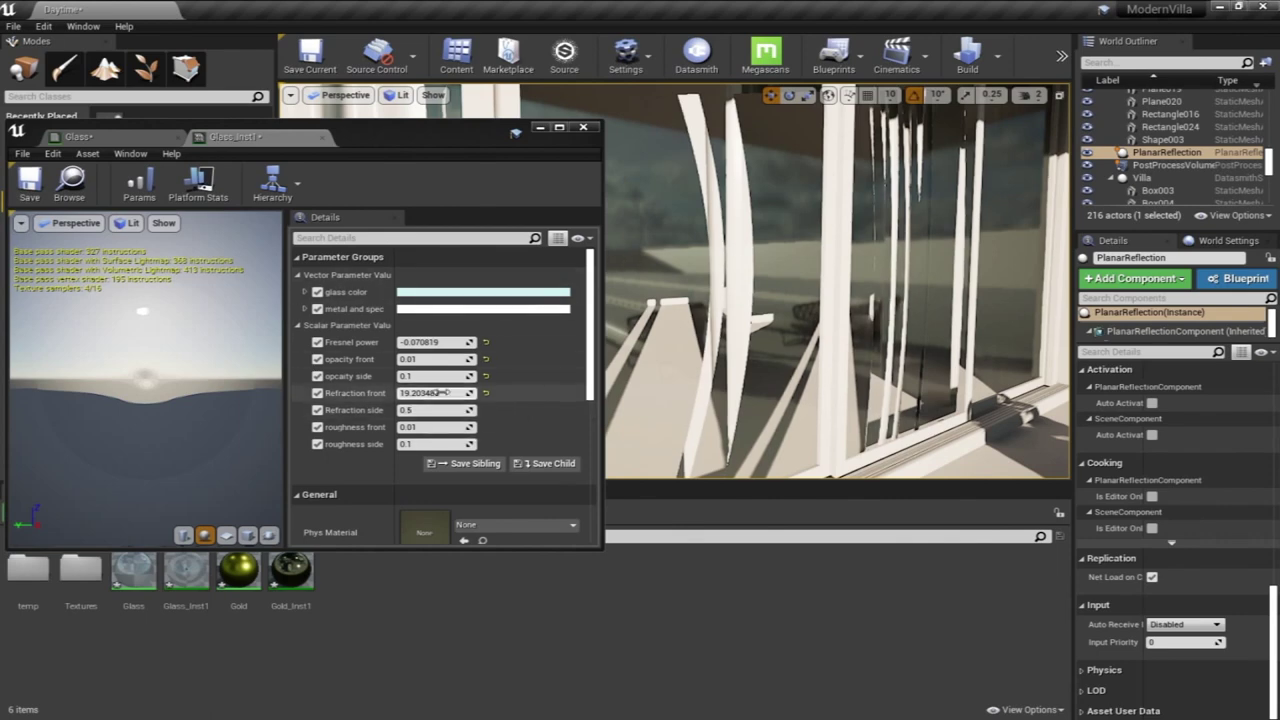
pyautogui.click(440, 393)
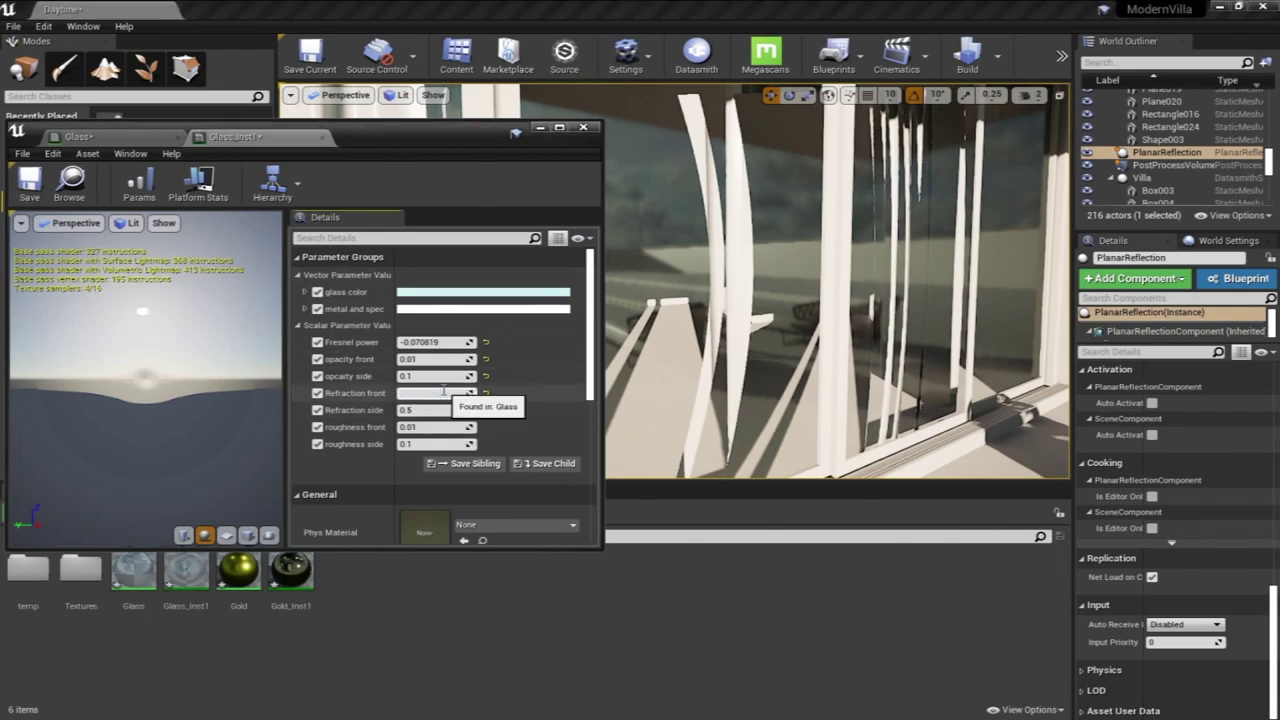
pyautogui.write('0.7')
pyautogui.press('Return')
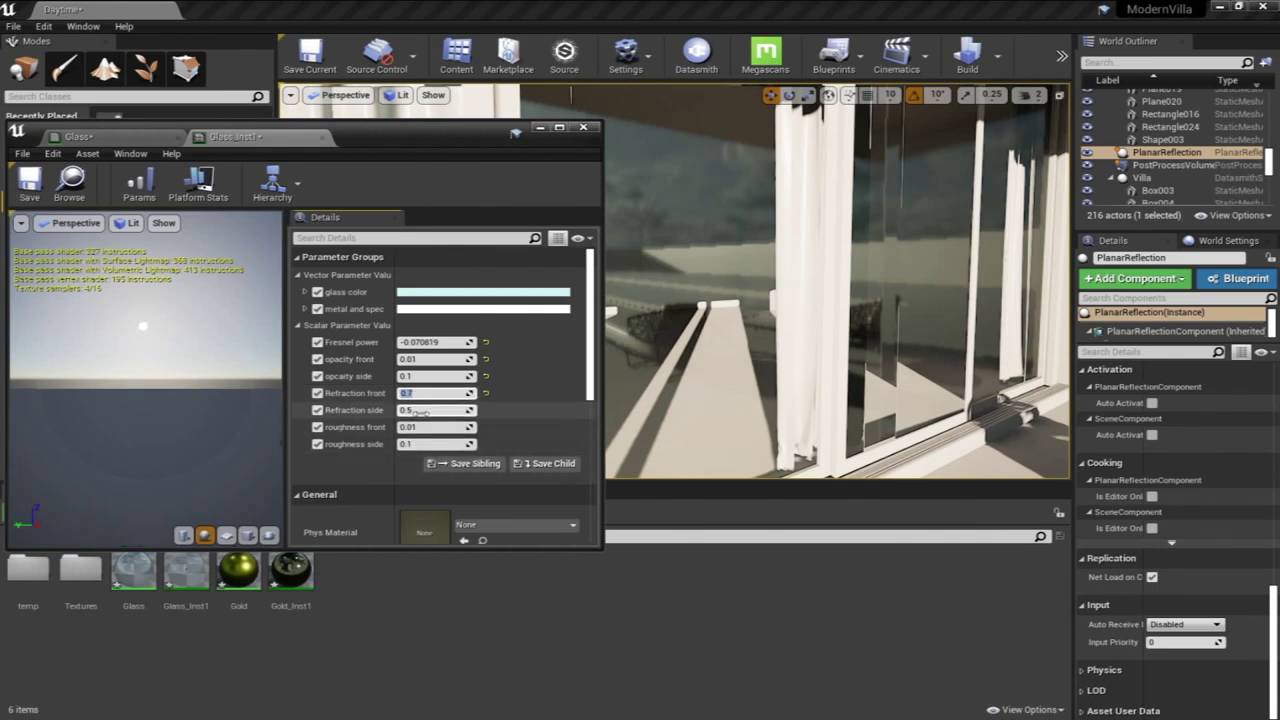
# Set Refraction side to 1.08 and check the distortion in the villa's windows
pyautogui.click(423, 411)
pyautogui.write('1.08')
pyautogui.press('Return')
pyautogui.moveTo(740, 249)
pyautogui.mouseDown(button='right')
pyautogui.moveTo(620, 249)
pyautogui.moveTo(730, 232)
pyautogui.mouseUp(button='right')
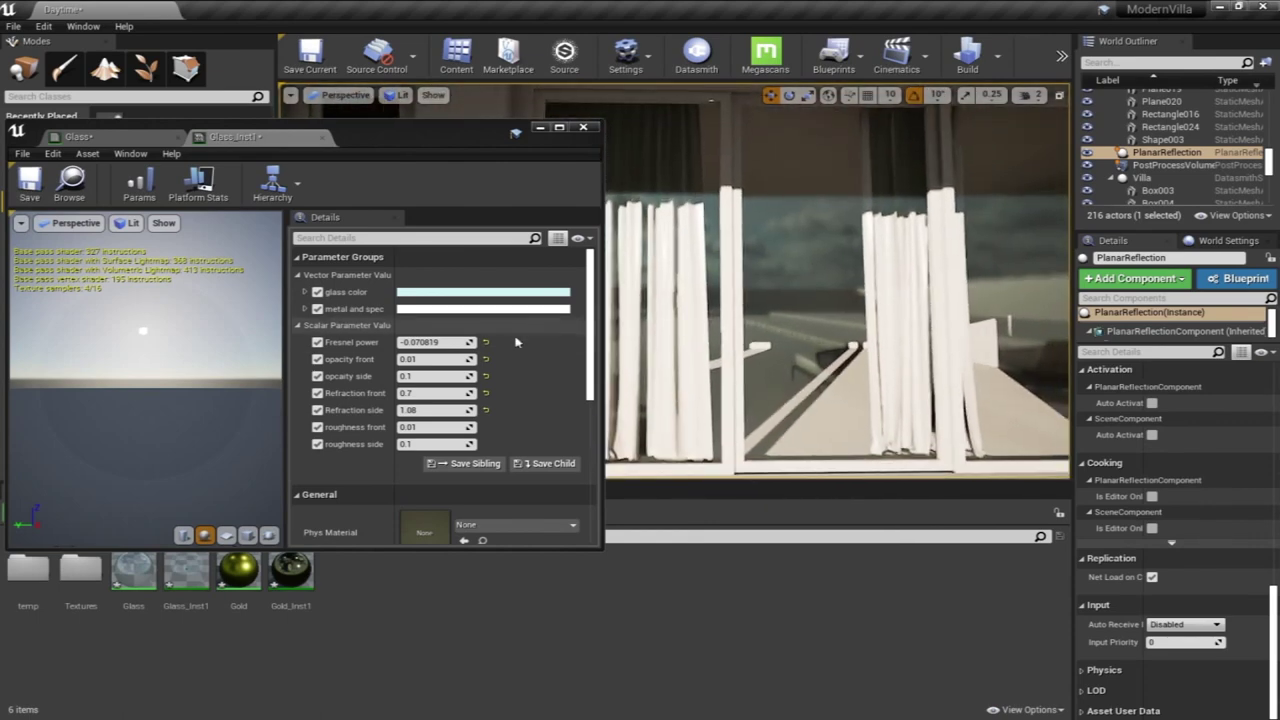
# Raise the Fresnel power of Glass_Inst1 to about 0.08 and check the glass from another angle
pyautogui.moveTo(440, 343)
pyautogui.mouseDown()
pyautogui.moveTo(459, 343)
pyautogui.moveTo(440, 342)
pyautogui.mouseUp()
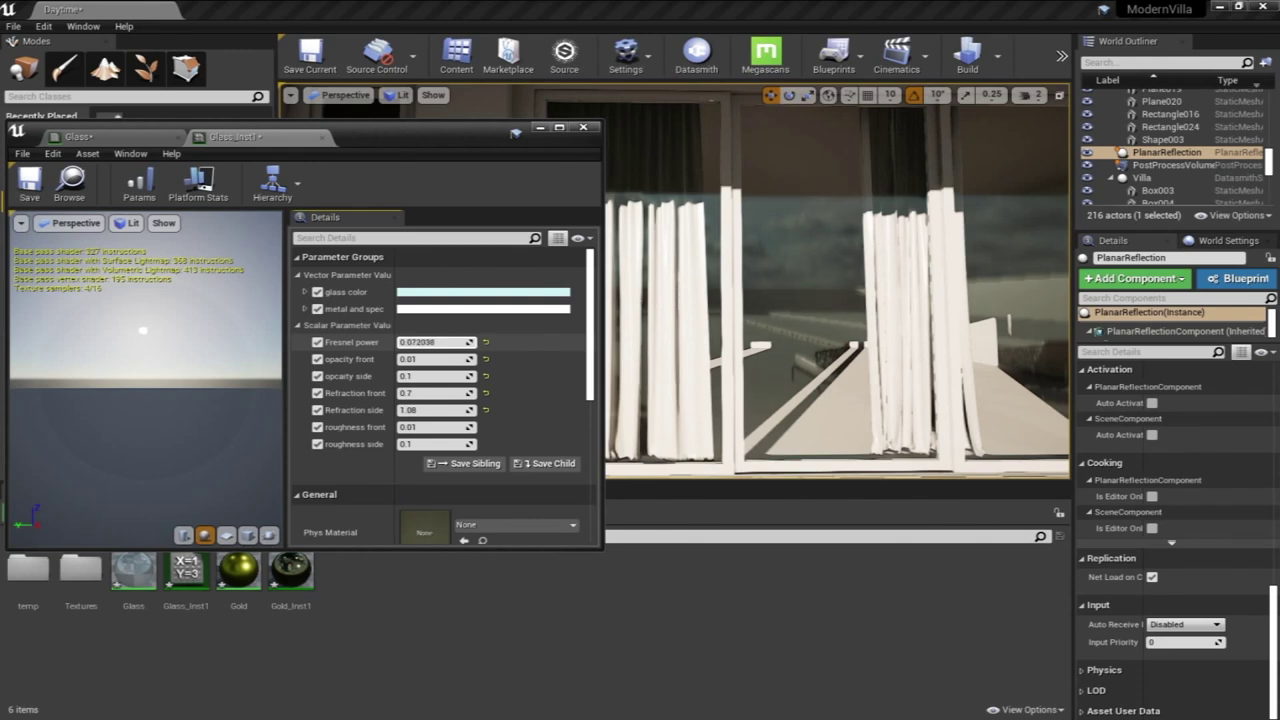
pyautogui.moveTo(450, 342); pyautogui.dragTo(455, 342)
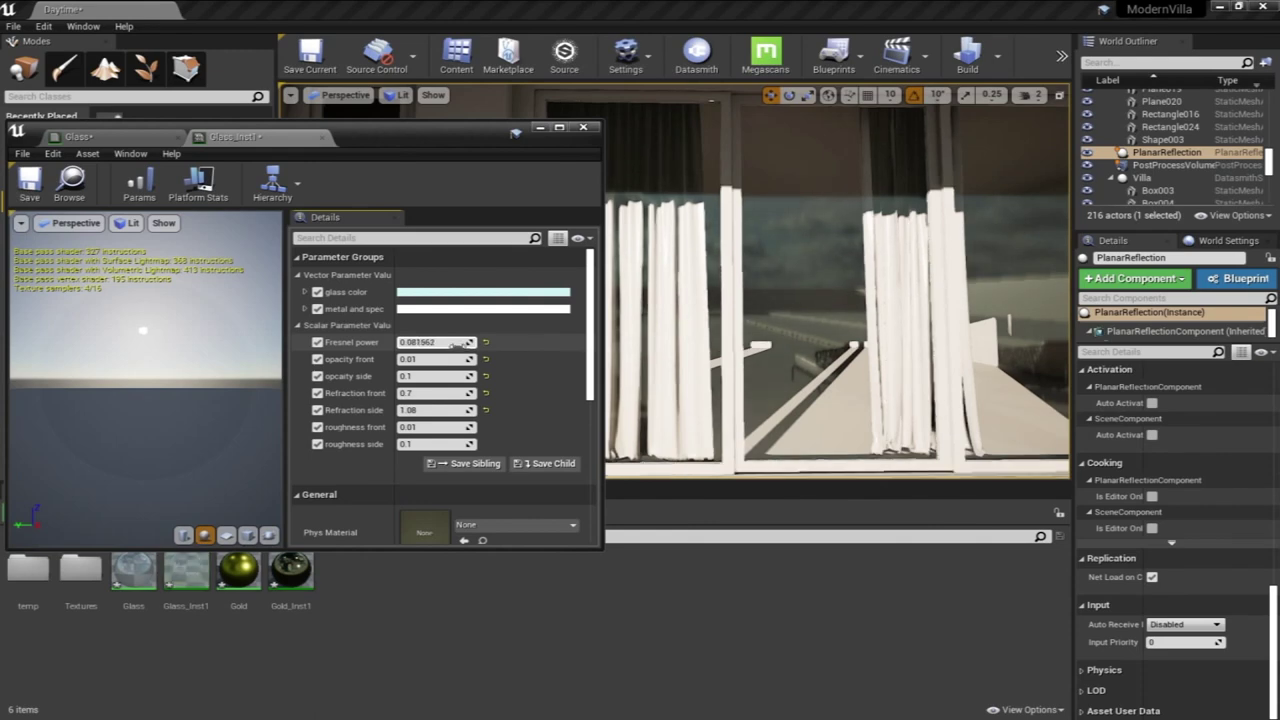
pyautogui.moveTo(886, 314); pyautogui.dragTo(886, 314, button='right')
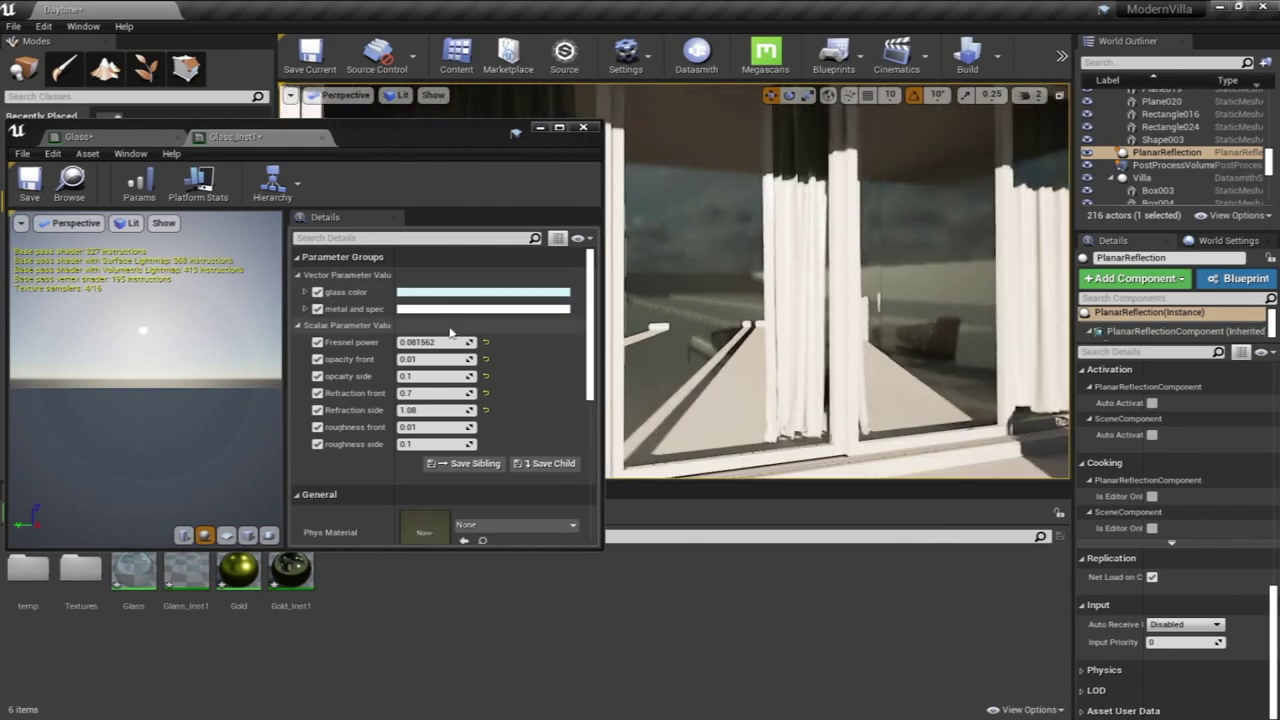
# Darken the glass color parameter by lowering its brightness value to 0.5625
pyautogui.click(485, 292)
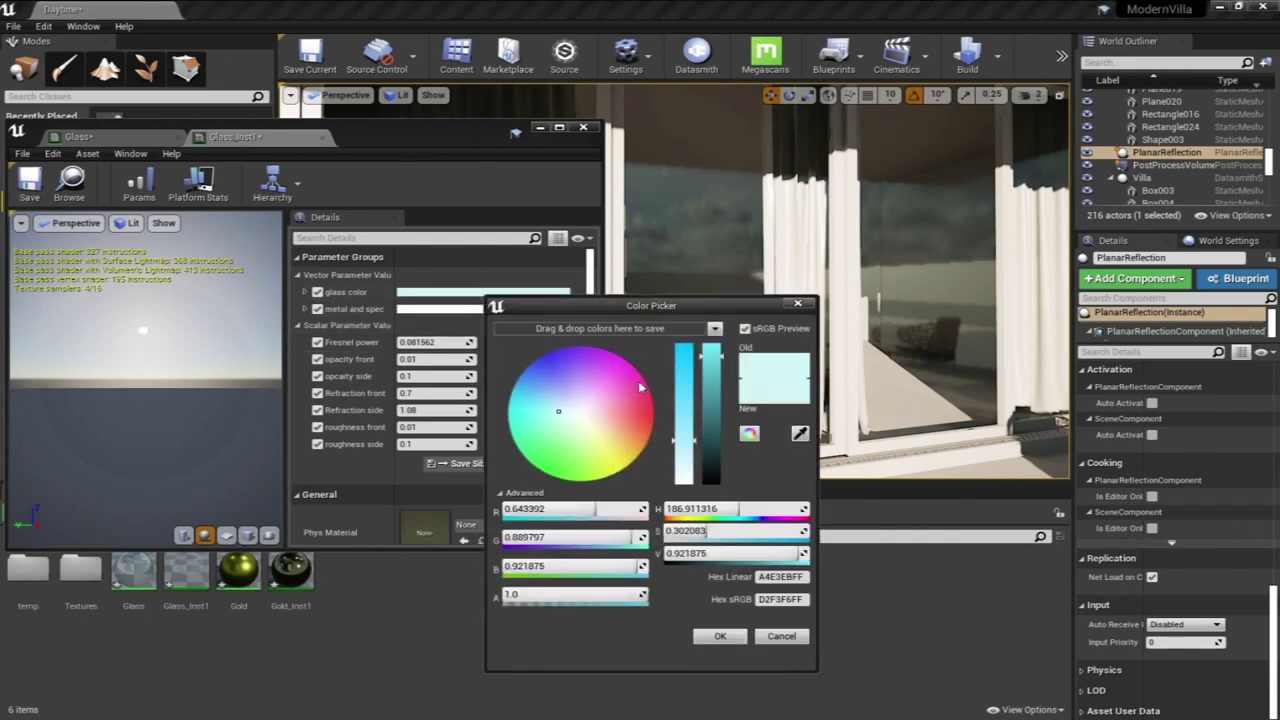
pyautogui.moveTo(716, 420); pyautogui.dragTo(713, 398)
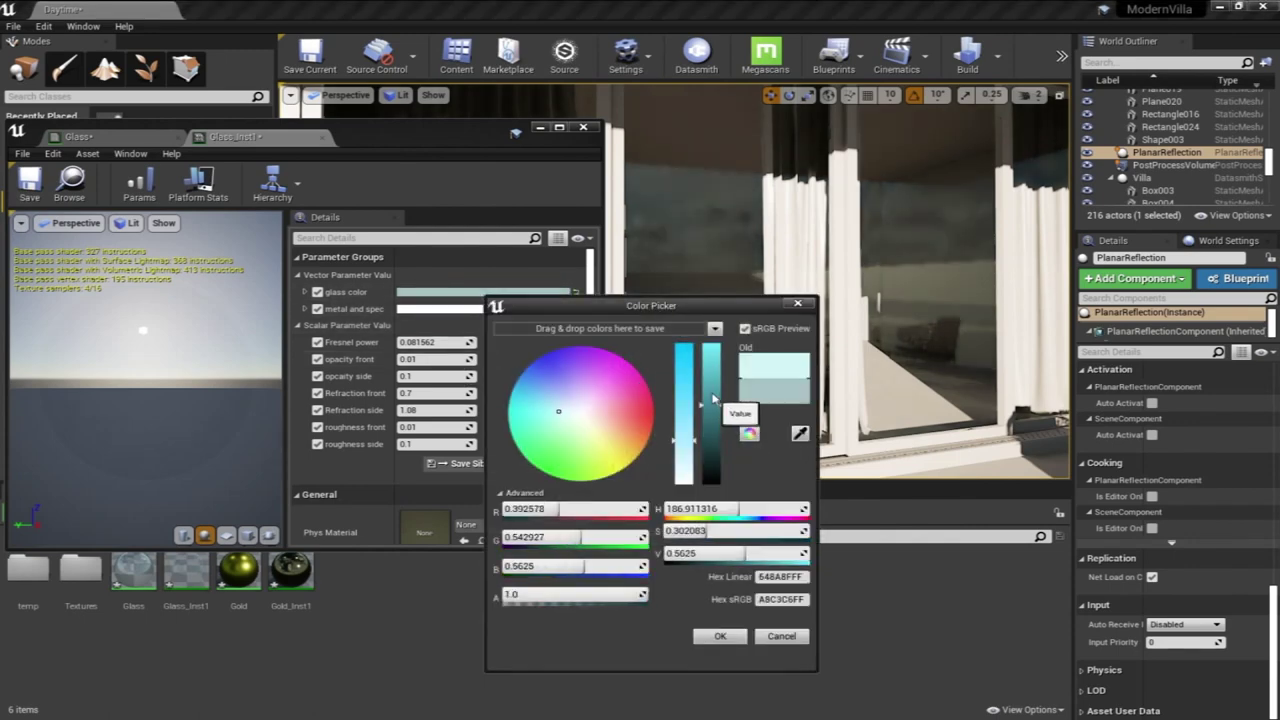
pyautogui.click(710, 640)
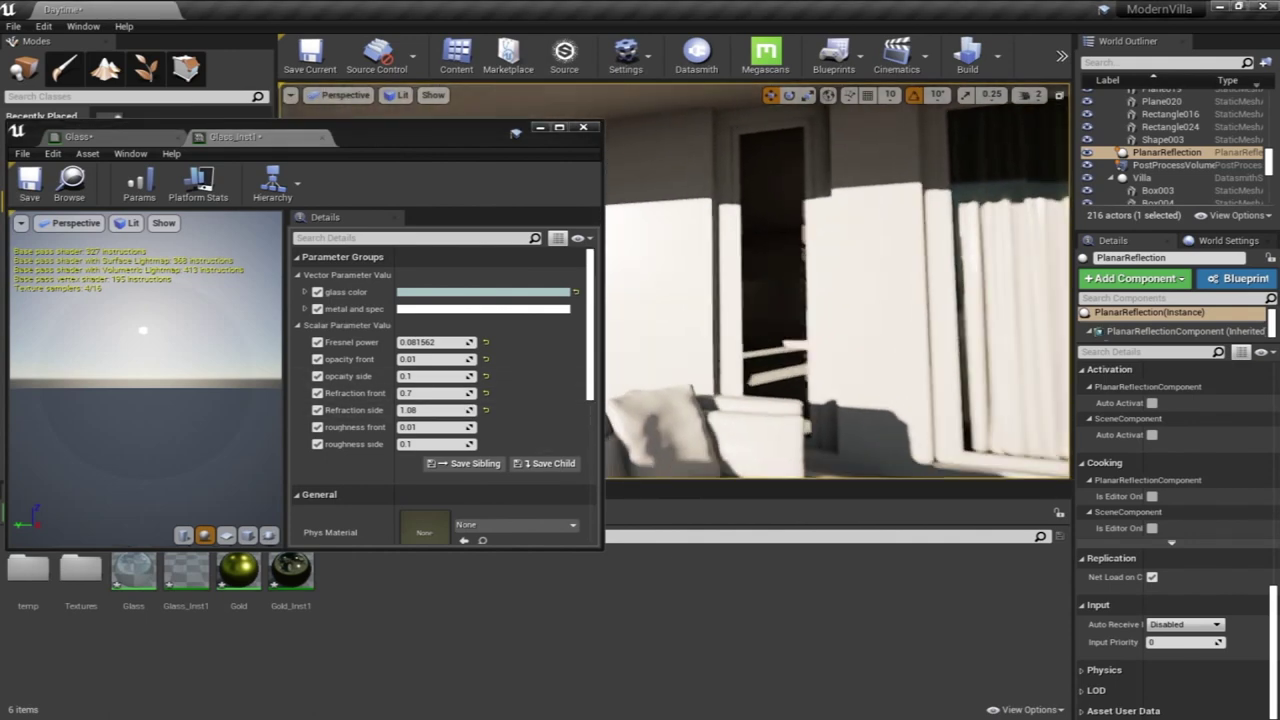
# Minimise the material editor and apply the Glass_Inst1 material to the window panes inside the villa
pyautogui.click(540, 128)
pyautogui.moveTo(187, 580); pyautogui.dragTo(820, 290)
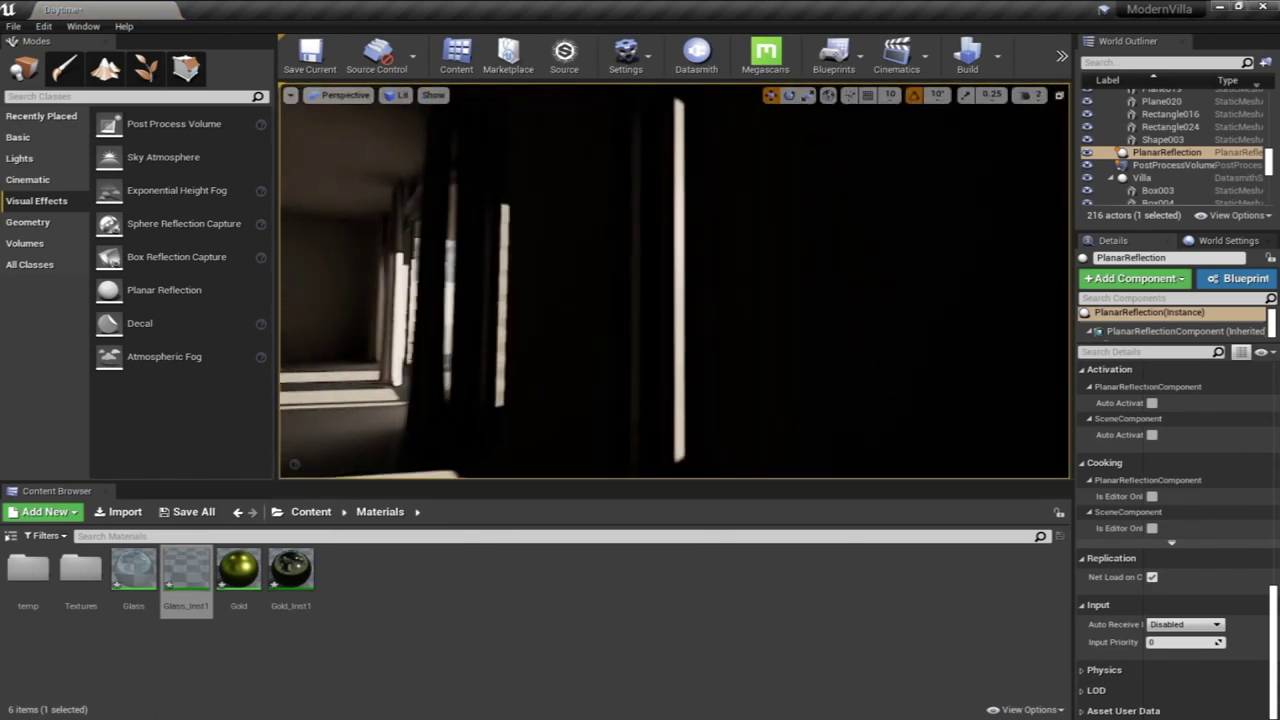
pyautogui.press('a')
pyautogui.moveTo(766, 266); pyautogui.dragTo(766, 266, button='right')
pyautogui.moveTo(190, 562); pyautogui.dragTo(620, 296)
pyautogui.moveTo(620, 296); pyautogui.dragTo(620, 296, button='right')
# Display the level as Unlit, apply Glass_Inst1 to the panes in the dark interior, and return to Lit view
pyautogui.click(399, 100)
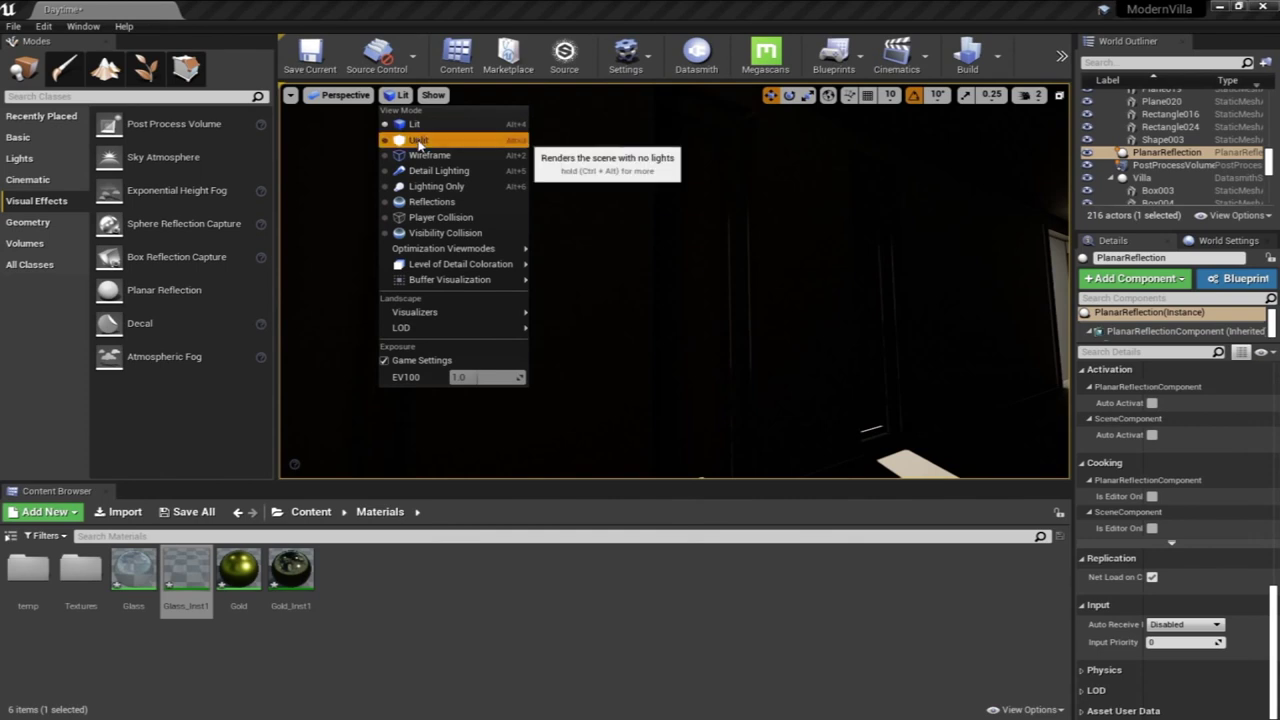
pyautogui.click(418, 139)
pyautogui.moveTo(450, 240); pyautogui.dragTo(450, 240, button='right')
pyautogui.moveTo(172, 567); pyautogui.dragTo(485, 281)
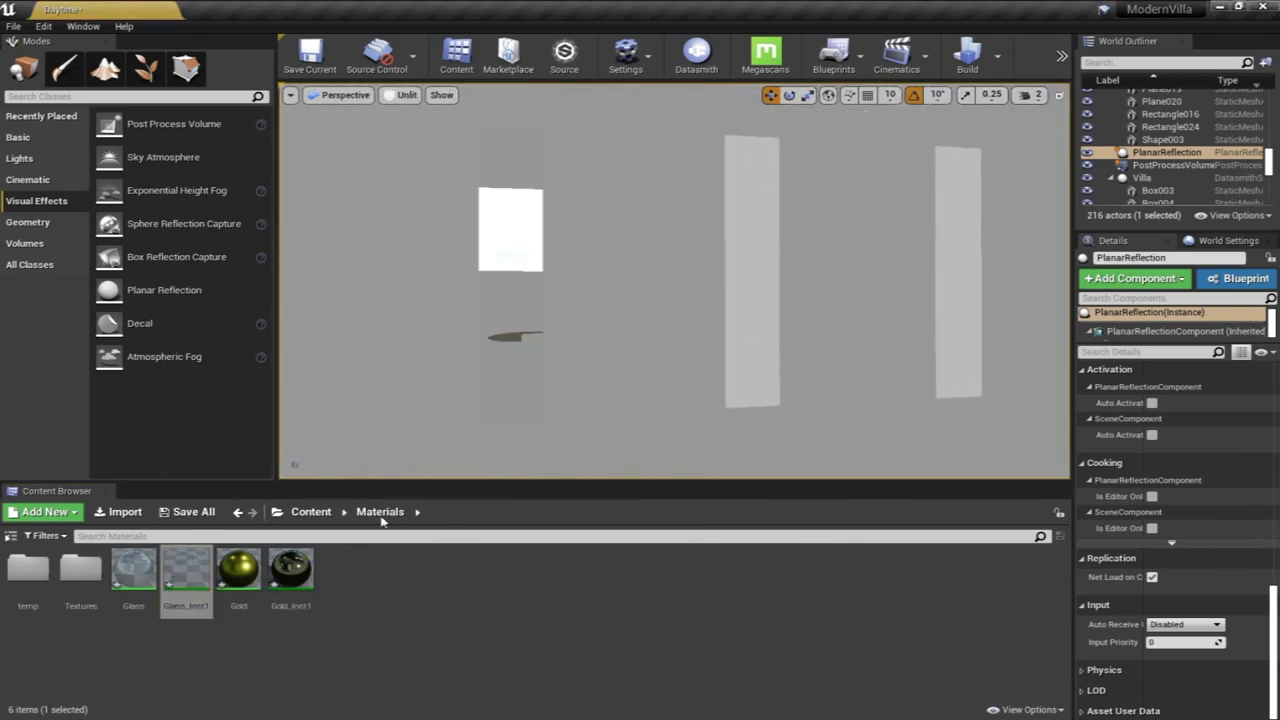
pyautogui.moveTo(186, 572); pyautogui.dragTo(963, 286)
pyautogui.moveTo(960, 286); pyautogui.dragTo(990, 285, button='right')
pyautogui.click(405, 95)
pyautogui.click(410, 123)
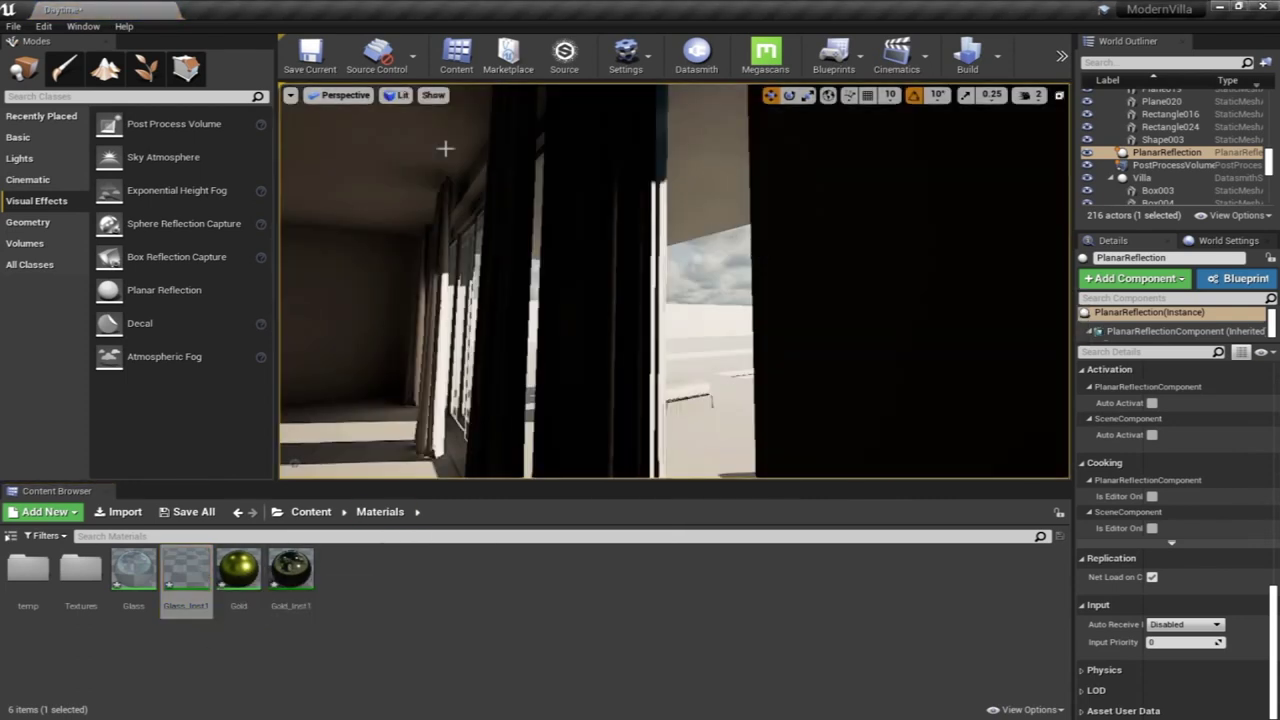
# Inspect the reflections and refraction in the terrace windows from several angles, with the Materials content folder open
pyautogui.moveTo(443, 143); pyautogui.dragTo(443, 143, button='right')
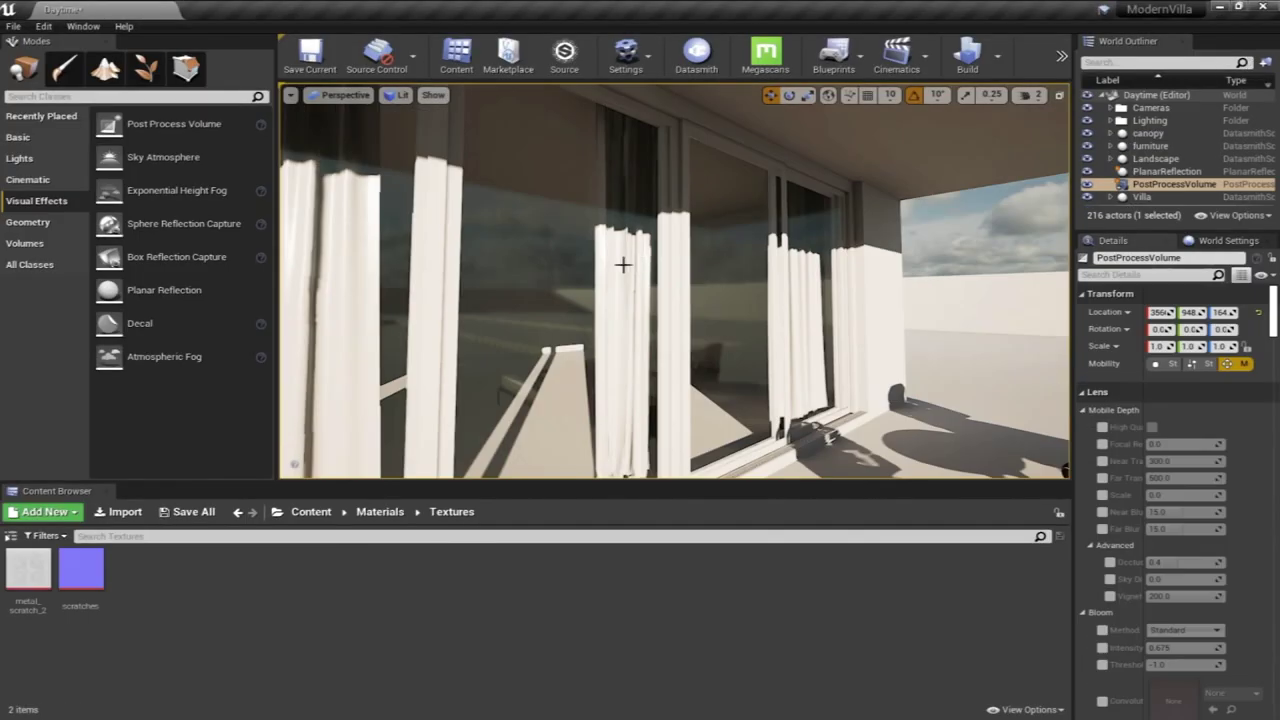
pyautogui.moveTo(674, 281); pyautogui.dragTo(590, 281, button='right')
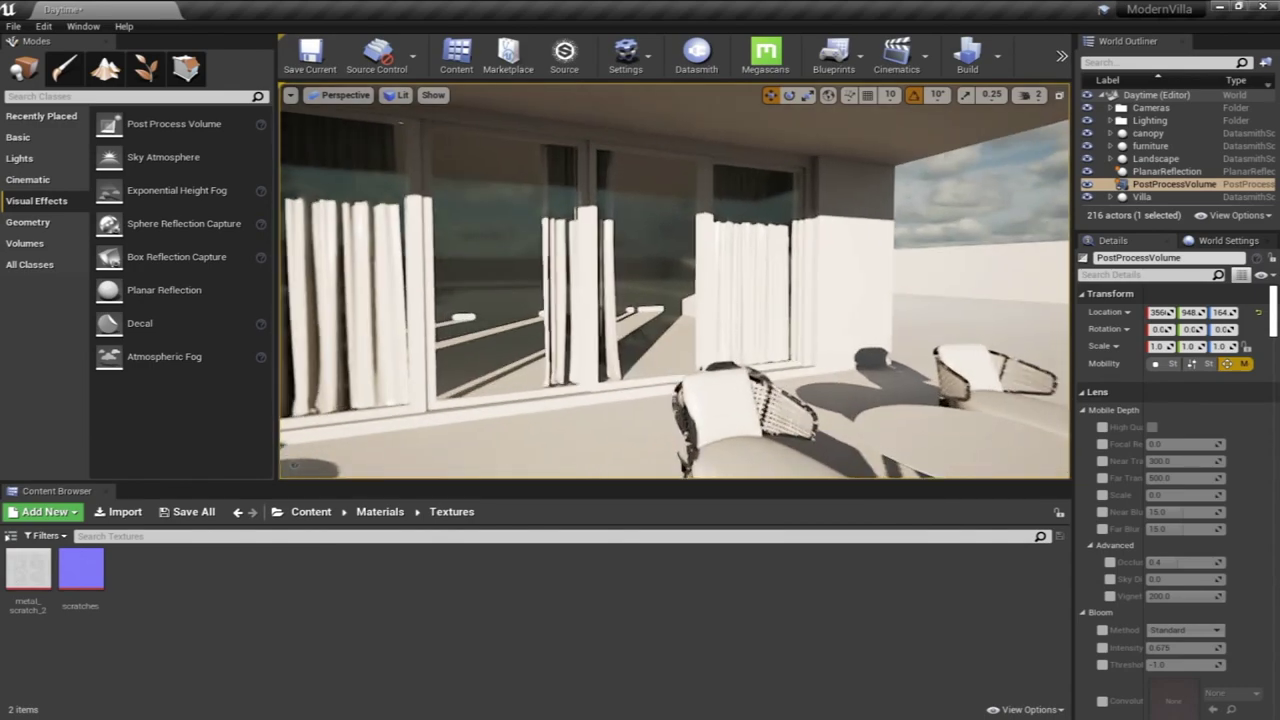
pyautogui.moveTo(674, 281); pyautogui.dragTo(580, 281, button='right')
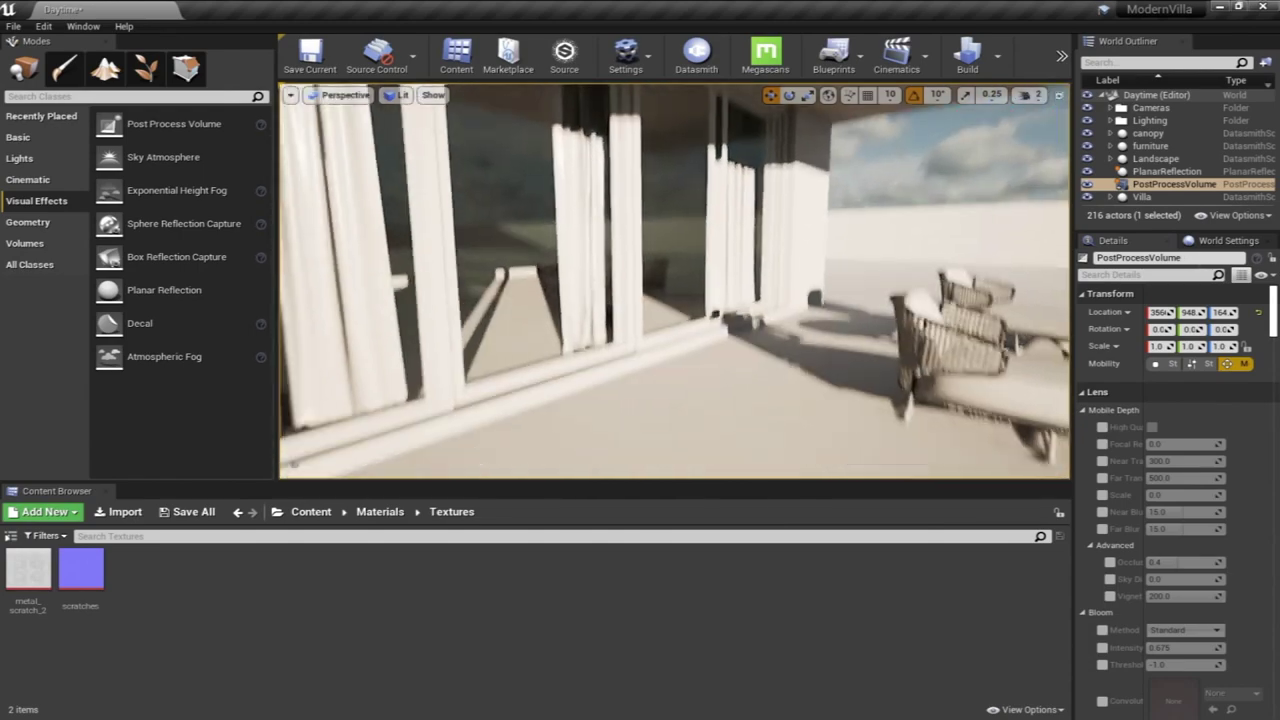
pyautogui.moveTo(674, 281); pyautogui.dragTo(650, 340, button='right')
pyautogui.click(311, 512)
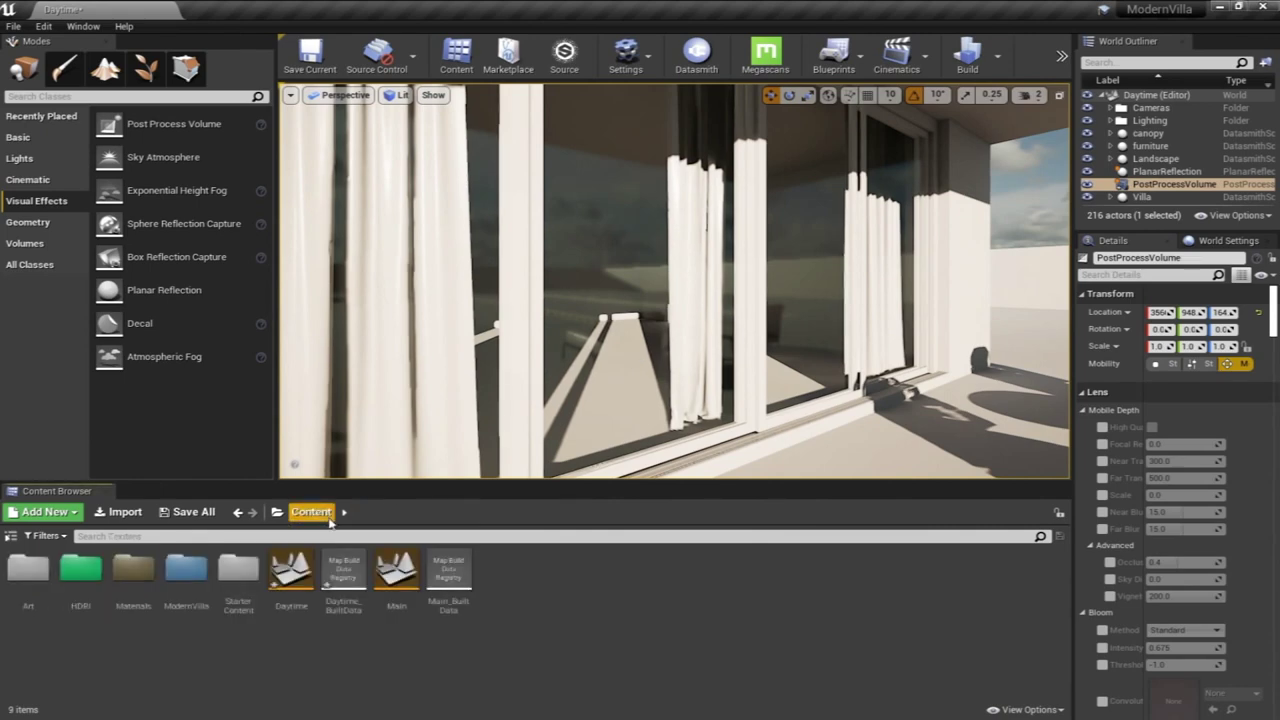
pyautogui.doubleClick(133, 585)
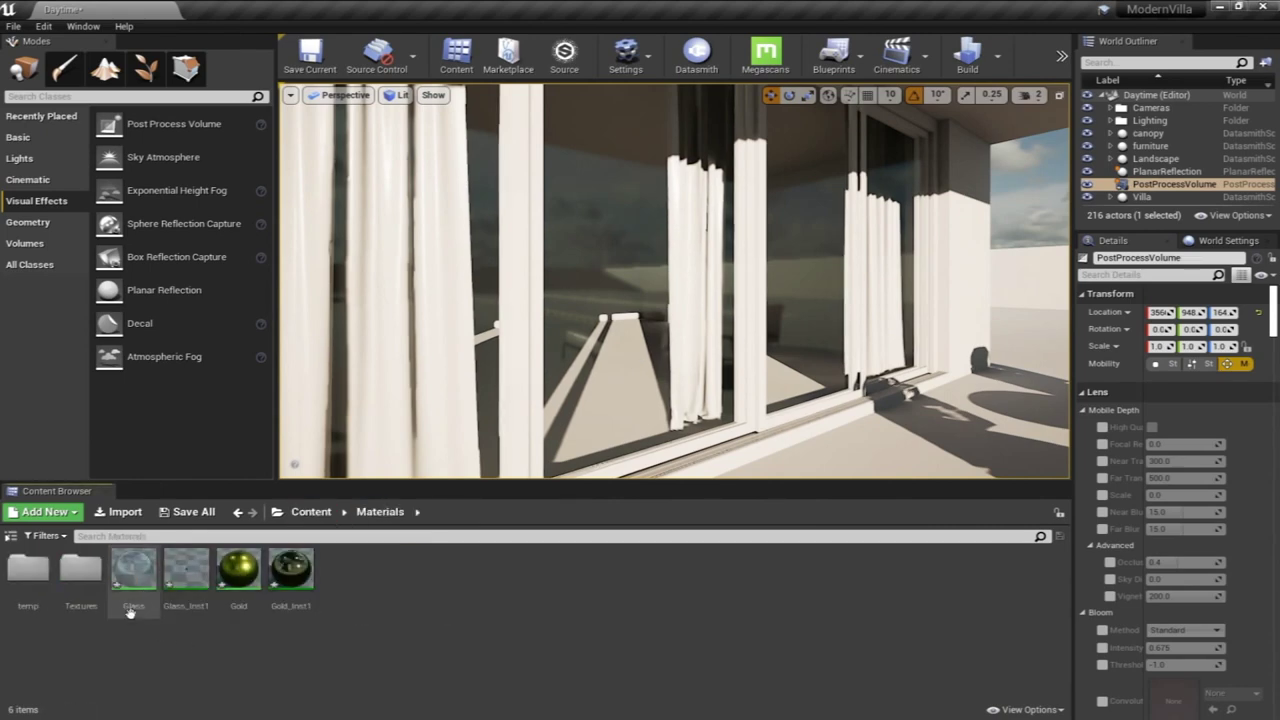
pyautogui.moveTo(620, 330); pyautogui.dragTo(596, 342, button='right')
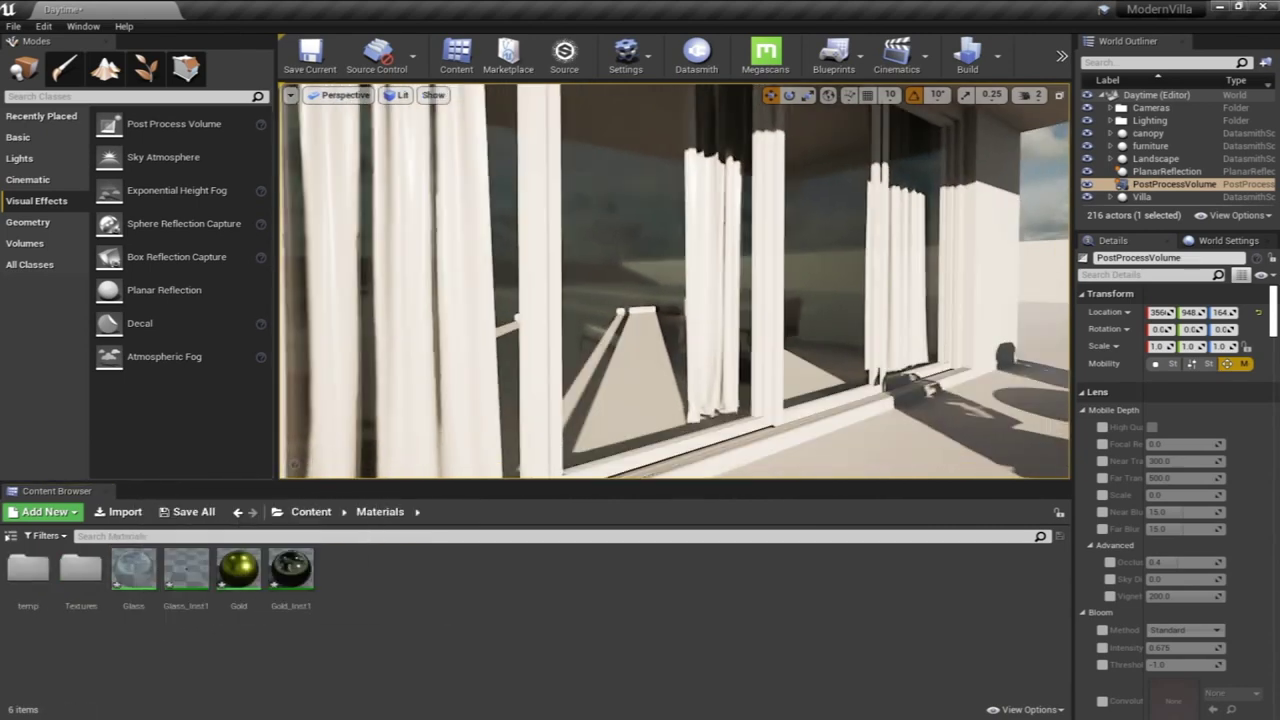
pyautogui.moveTo(650, 290); pyautogui.dragTo(823, 316, button='right')
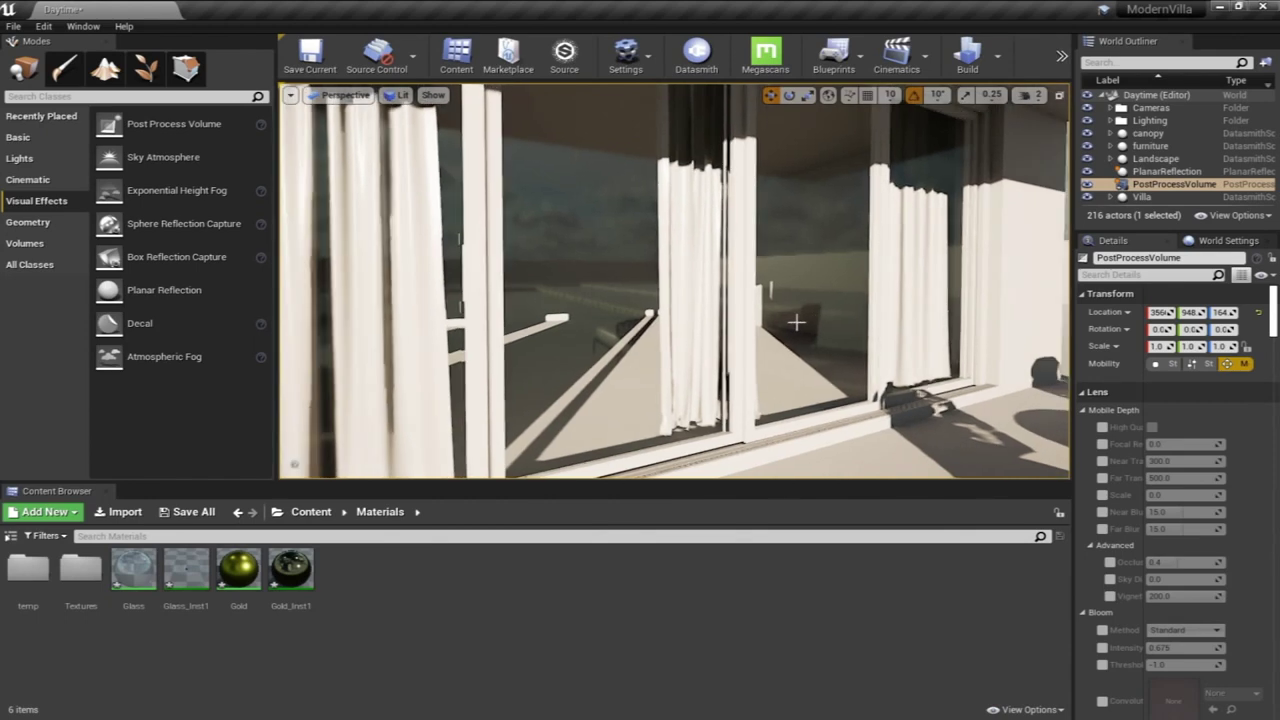
pyautogui.moveTo(712, 355); pyautogui.dragTo(672, 355, button='right')
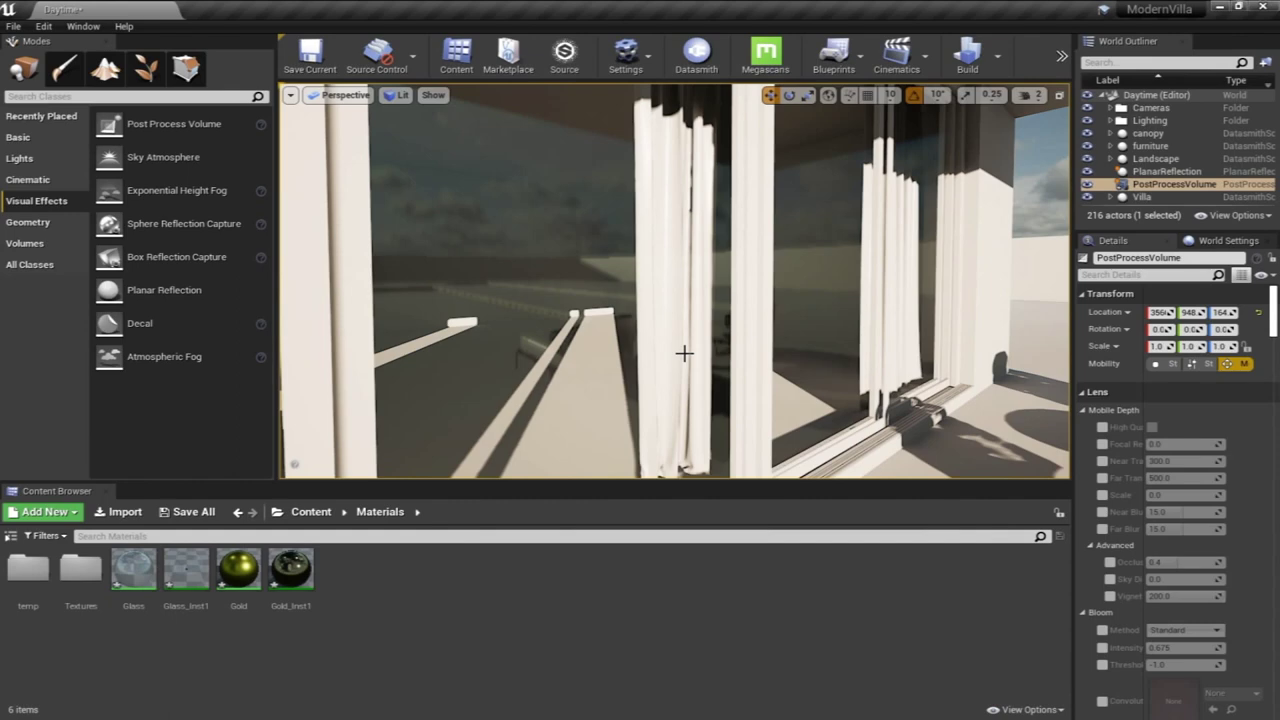
pyautogui.moveTo(627, 285)
pyautogui.mouseDown(button='right')
pyautogui.moveTo(609, 280)
pyautogui.moveTo(623, 291)
pyautogui.moveTo(707, 285)
pyautogui.moveTo(639, 285)
pyautogui.mouseUp(button='right')
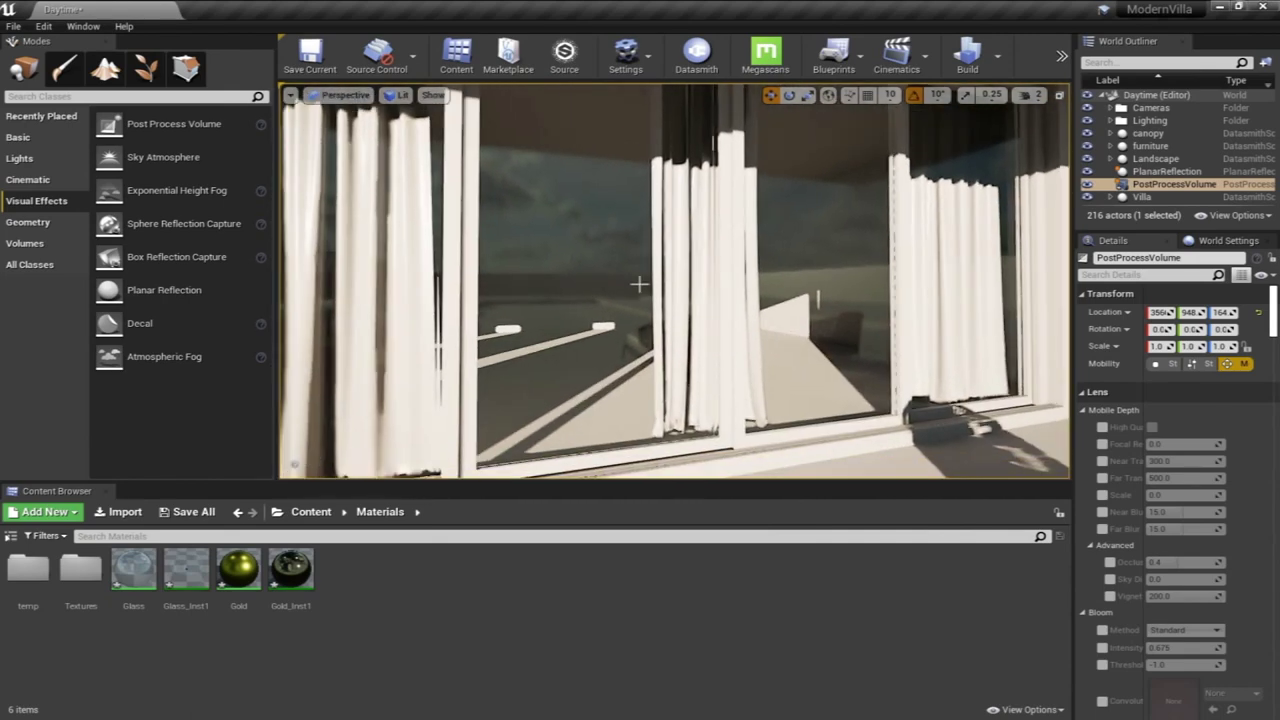
# Open the ModernVilla content folder and view the curtained windows from the front
pyautogui.click(311, 511)
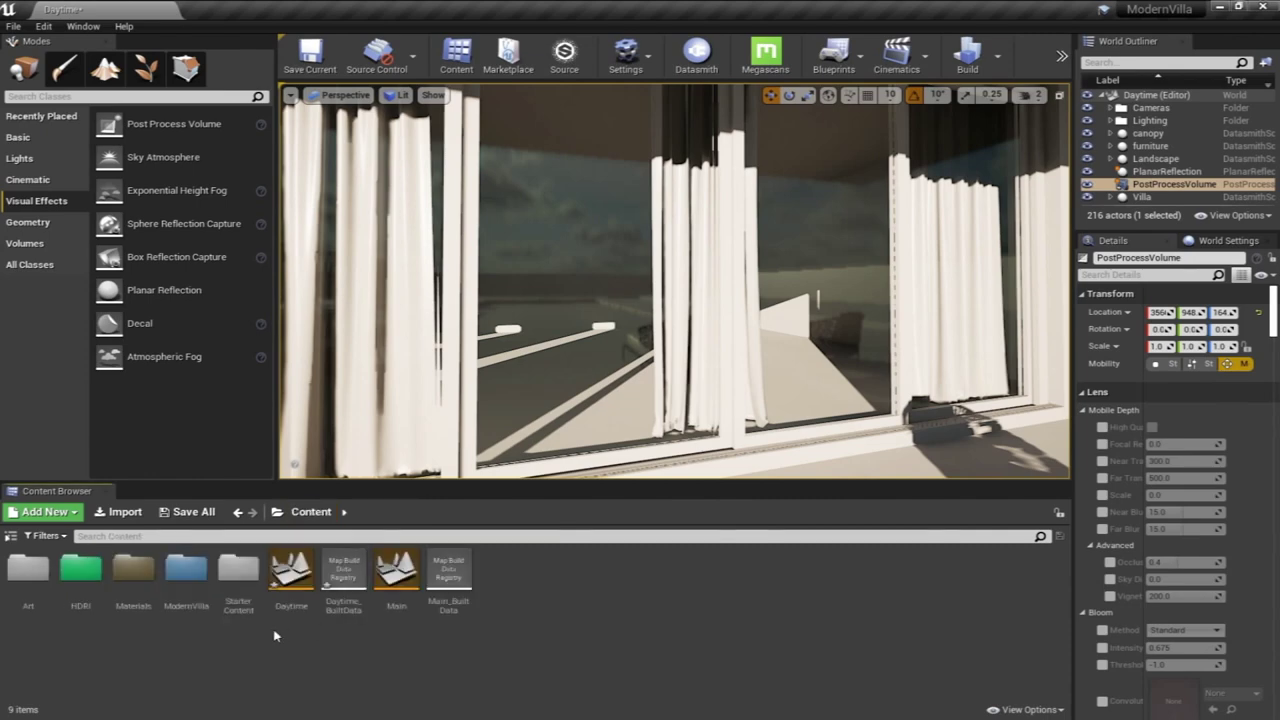
pyautogui.doubleClick(198, 598)
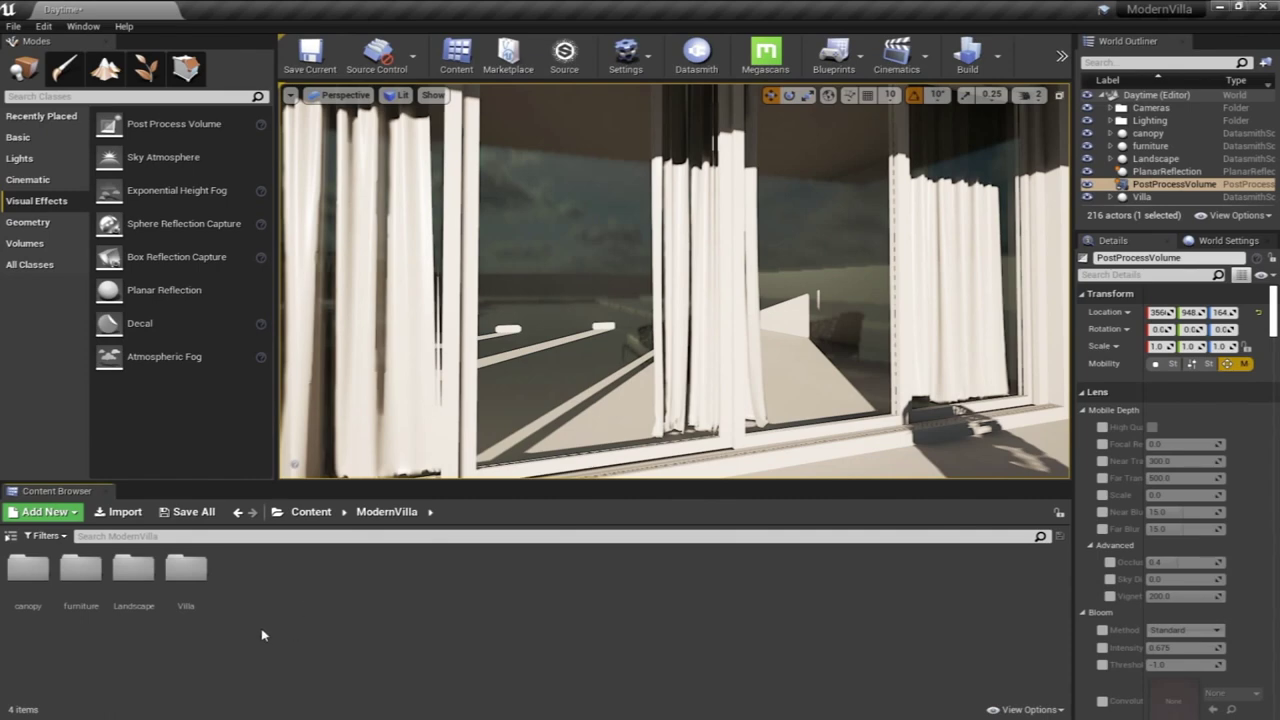
pyautogui.moveTo(669, 311); pyautogui.dragTo(450, 312, button='right')
pyautogui.moveTo(300, 394); pyautogui.dragTo(366, 399, button='right')
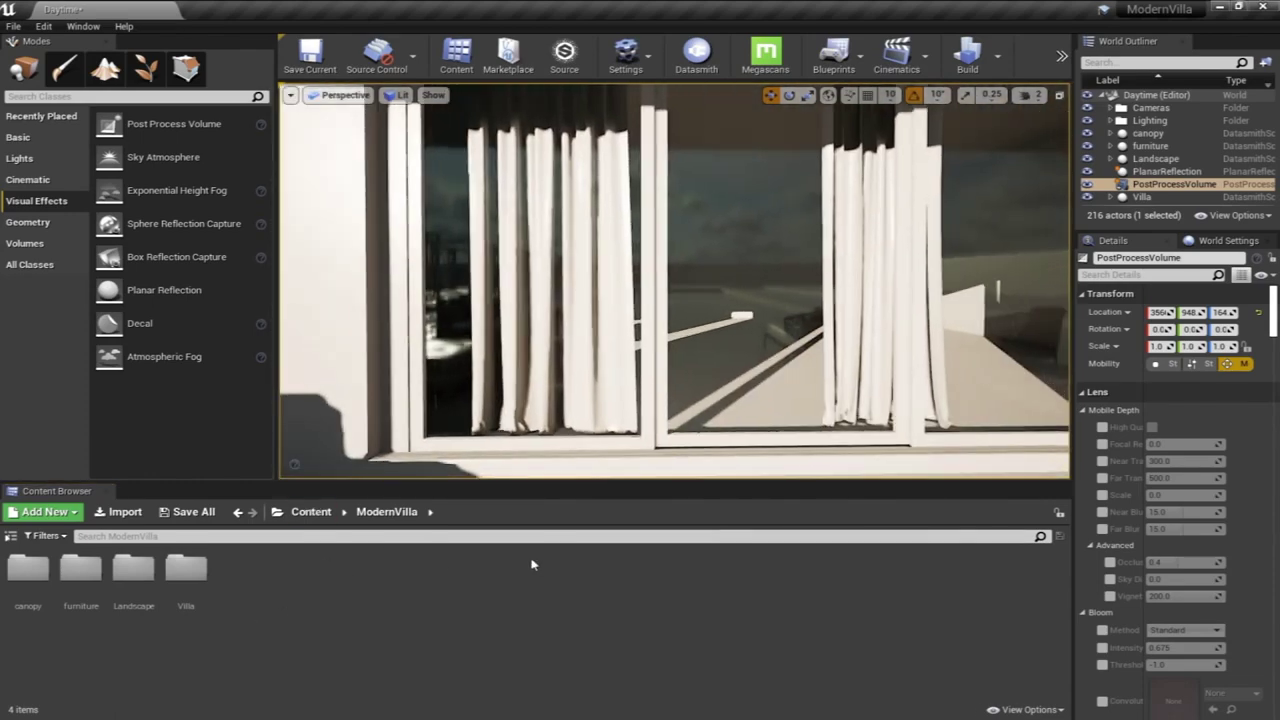
# Open the Villa folder and view the reimport options of the Villa Datasmith scene
pyautogui.moveTo(702, 301)
pyautogui.mouseDown(button='right')
pyautogui.moveTo(806, 290)
pyautogui.moveTo(807, 304)
pyautogui.moveTo(790, 303)
pyautogui.moveTo(756, 274)
pyautogui.moveTo(715, 316)
pyautogui.mouseUp(button='right')
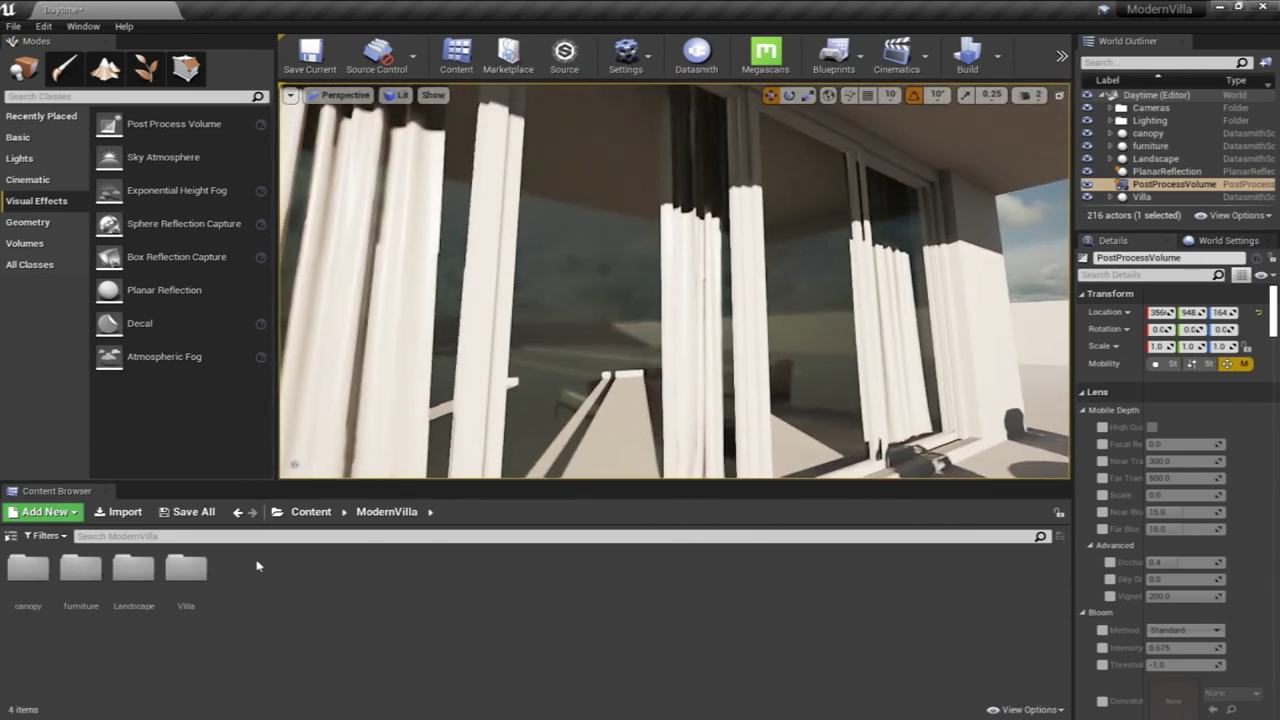
pyautogui.doubleClick(186, 568)
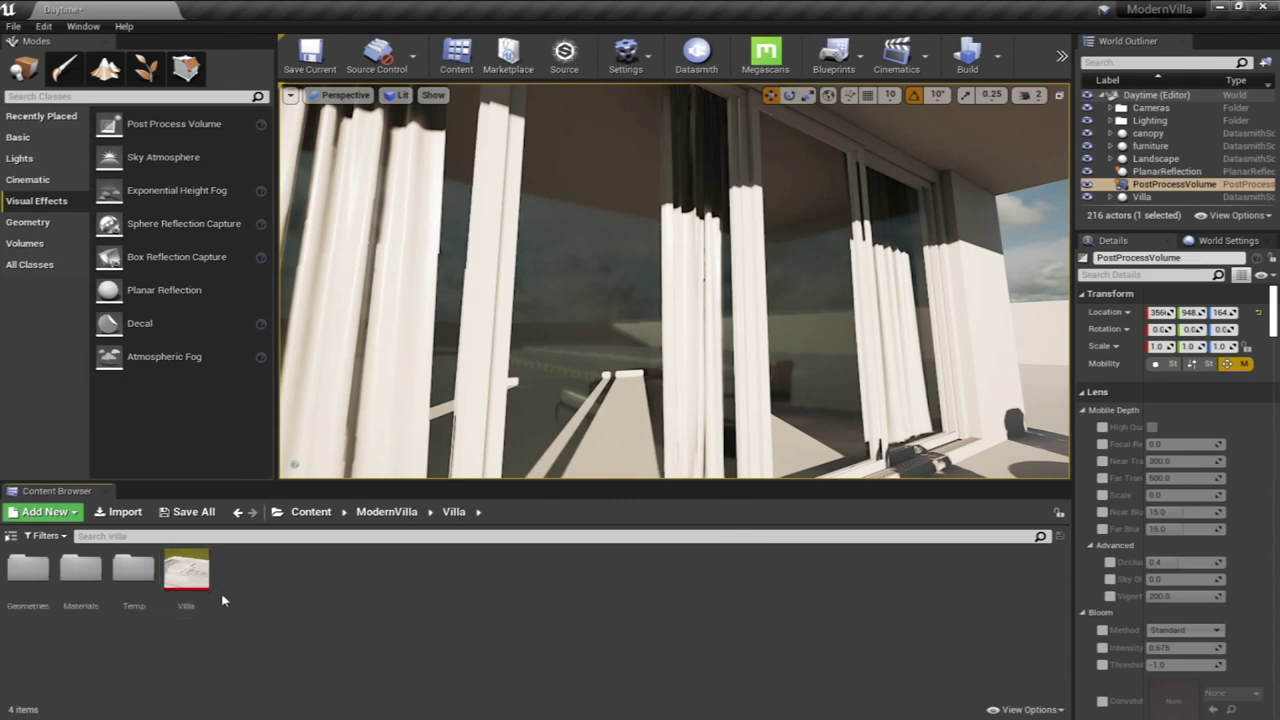
pyautogui.click(189, 578)
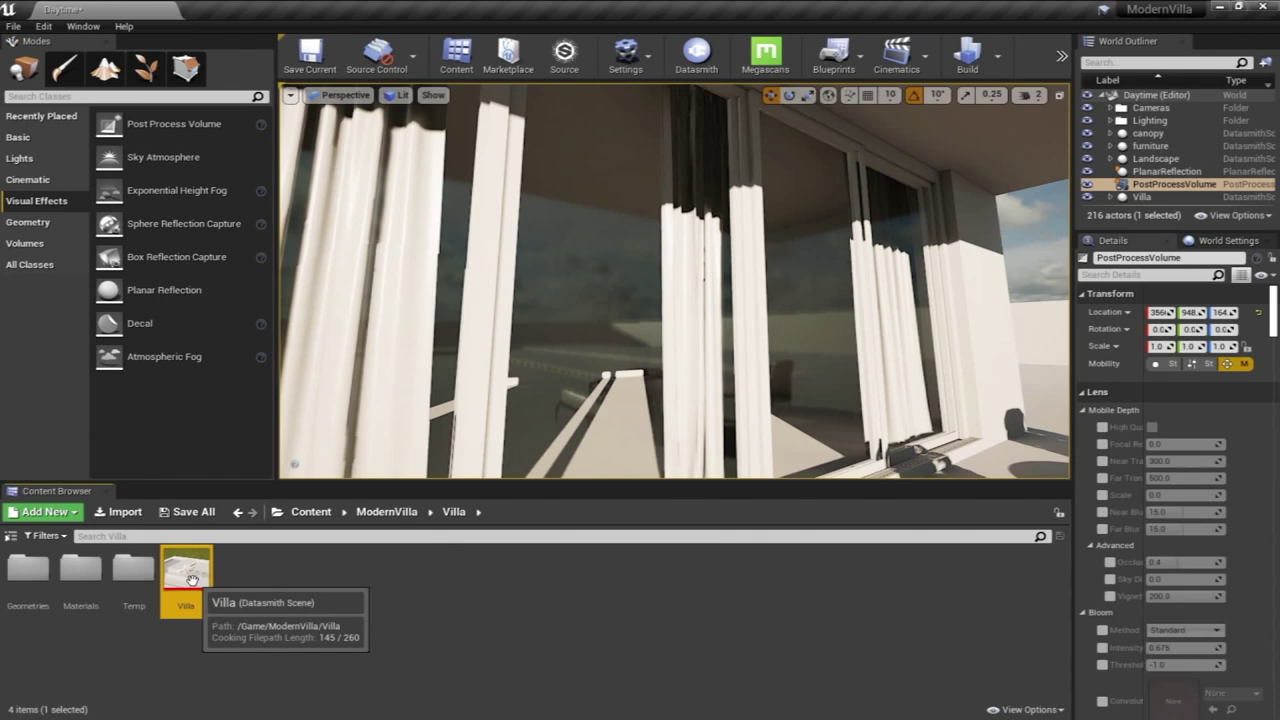
pyautogui.rightClick(192, 580)
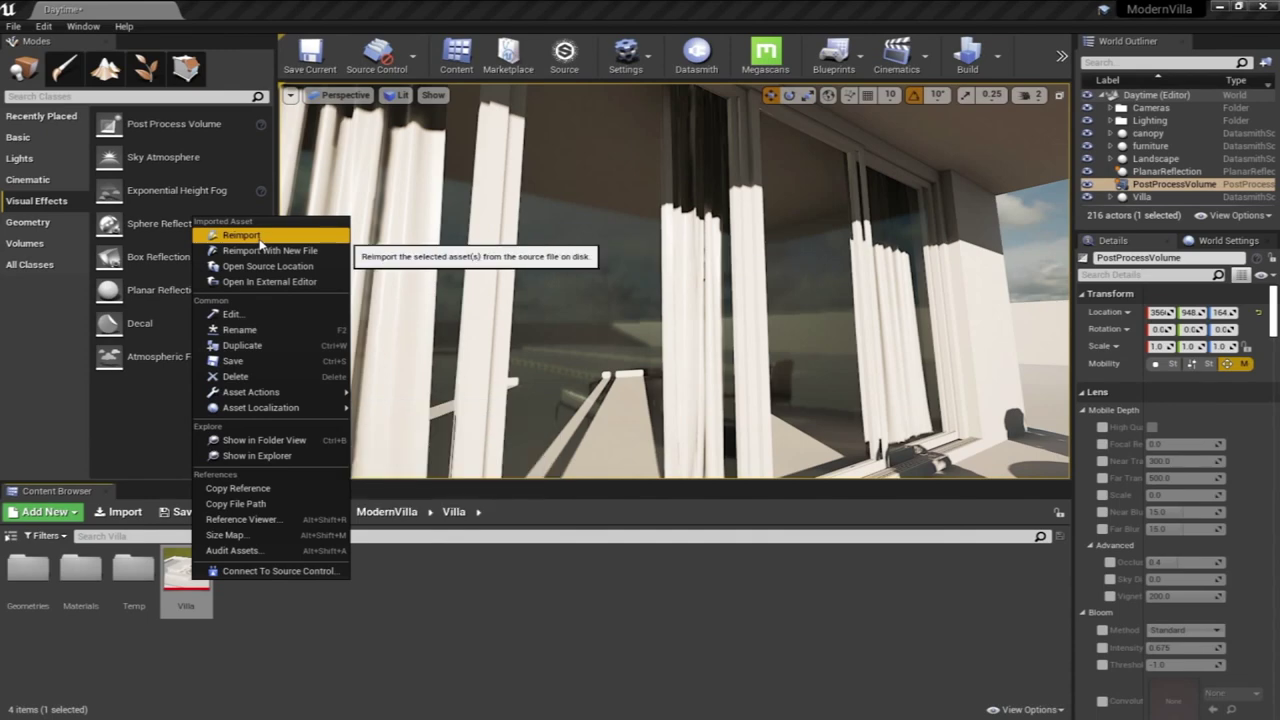
pyautogui.click(478, 608)
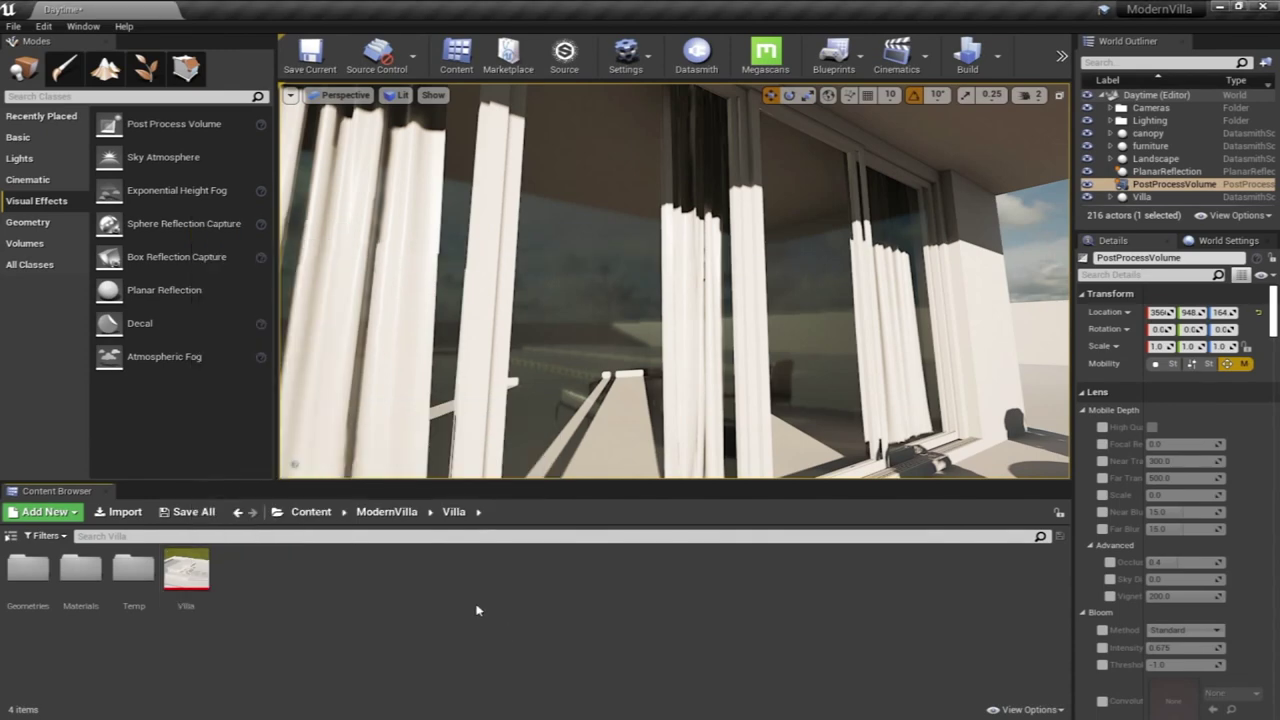
# Duplicate the Glass material in the project's Materials folder and name the copy Glass2_with_details
pyautogui.click(311, 512)
pyautogui.moveTo(591, 354)
pyautogui.mouseDown(button='right')
pyautogui.moveTo(572, 356)
pyautogui.moveTo(591, 352)
pyautogui.mouseUp(button='right')
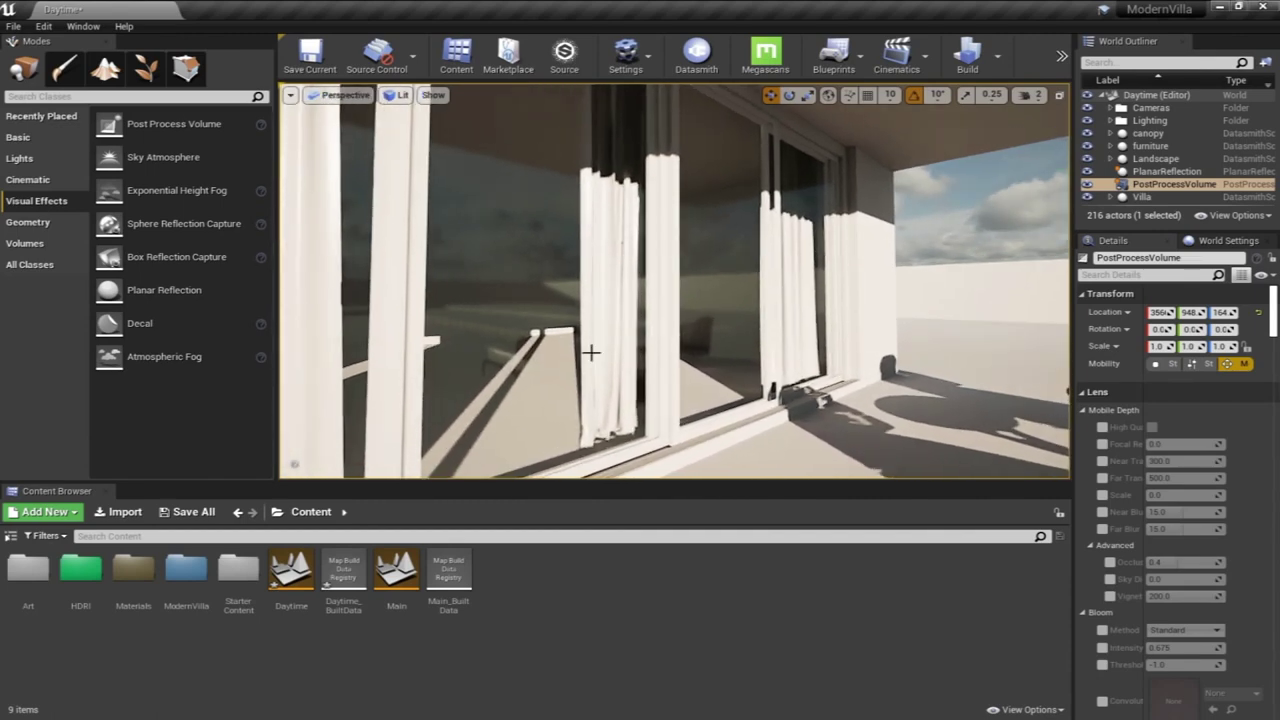
pyautogui.moveTo(614, 303); pyautogui.dragTo(638, 330, button='right')
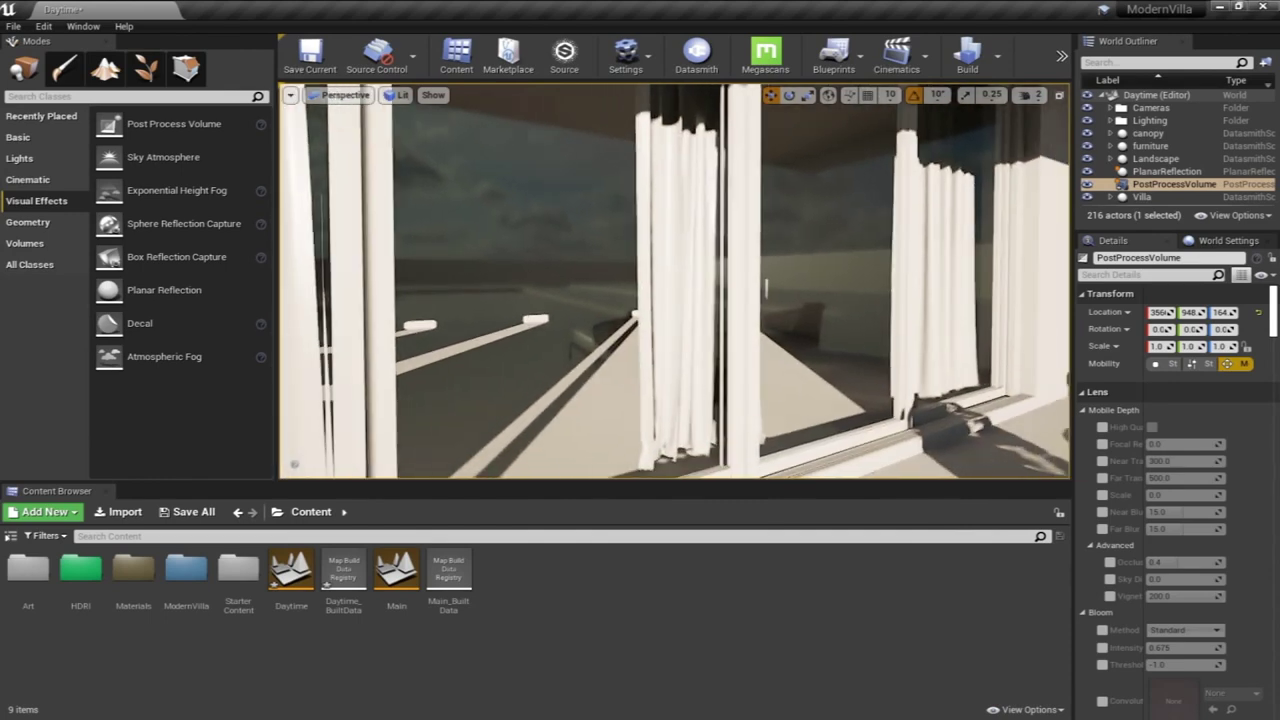
pyautogui.doubleClick(133, 570)
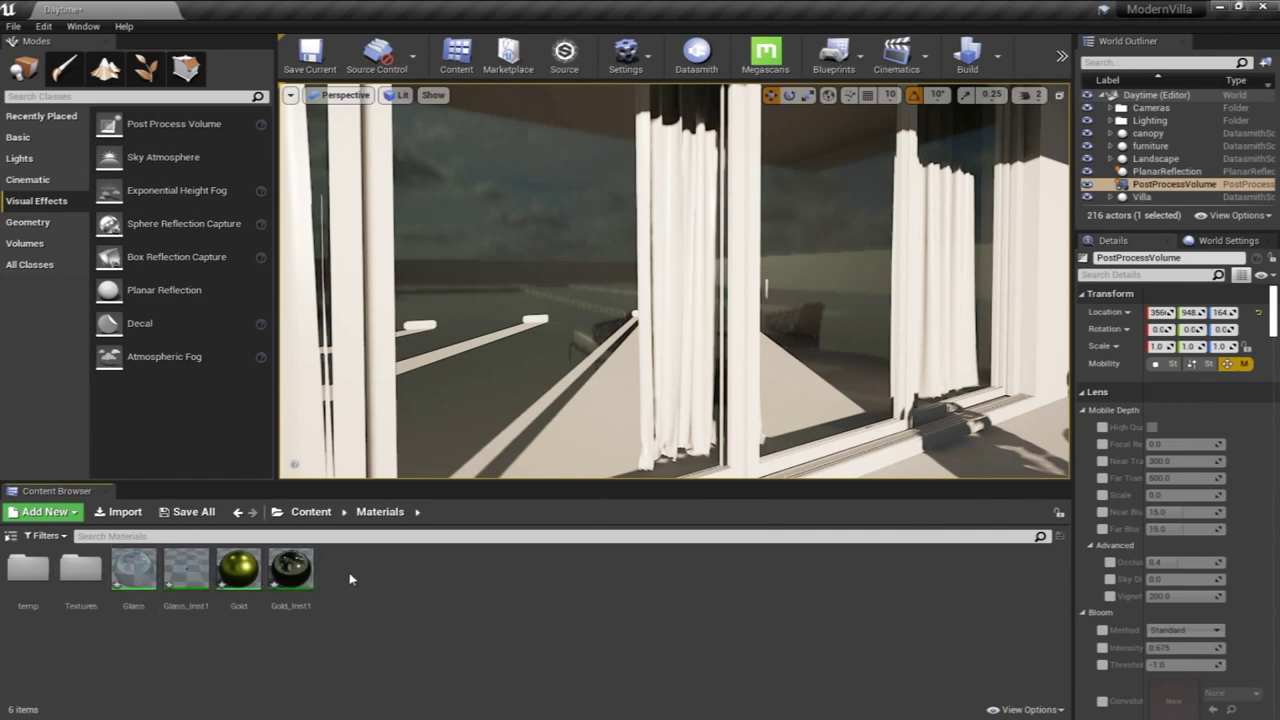
pyautogui.click(143, 578)
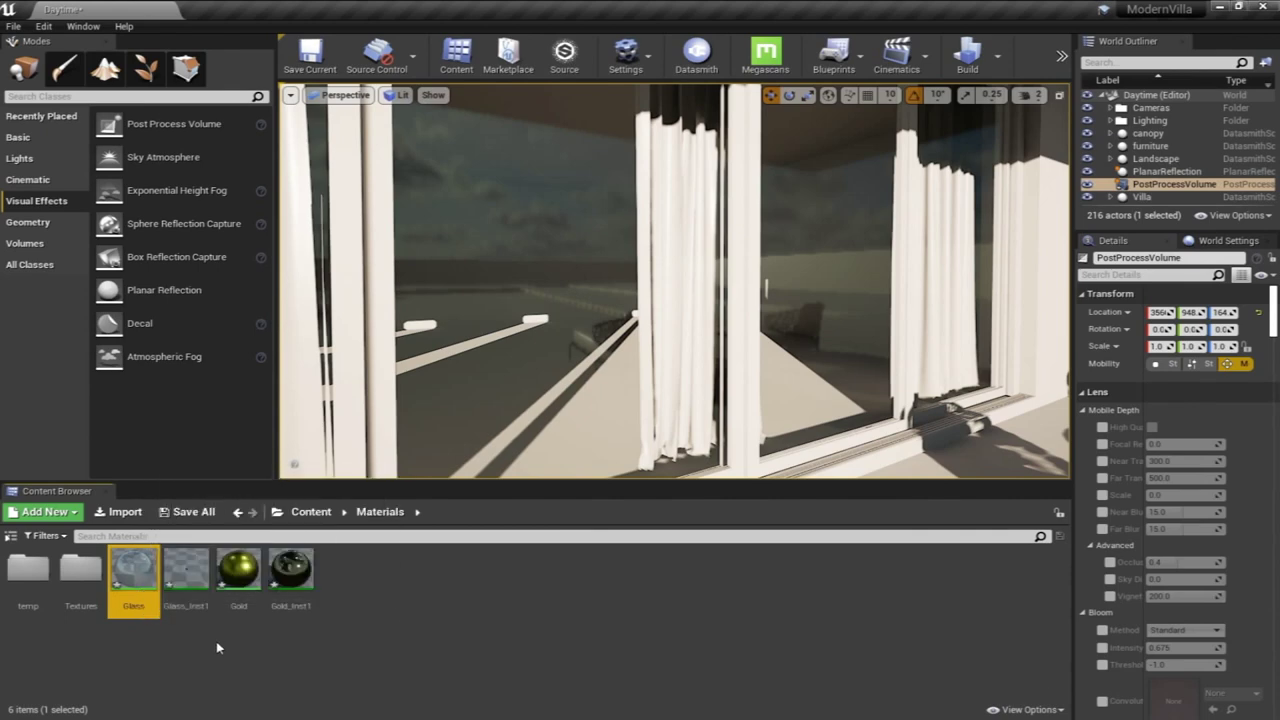
pyautogui.hotkey('ctrl', 'w')
pyautogui.write('Glass')
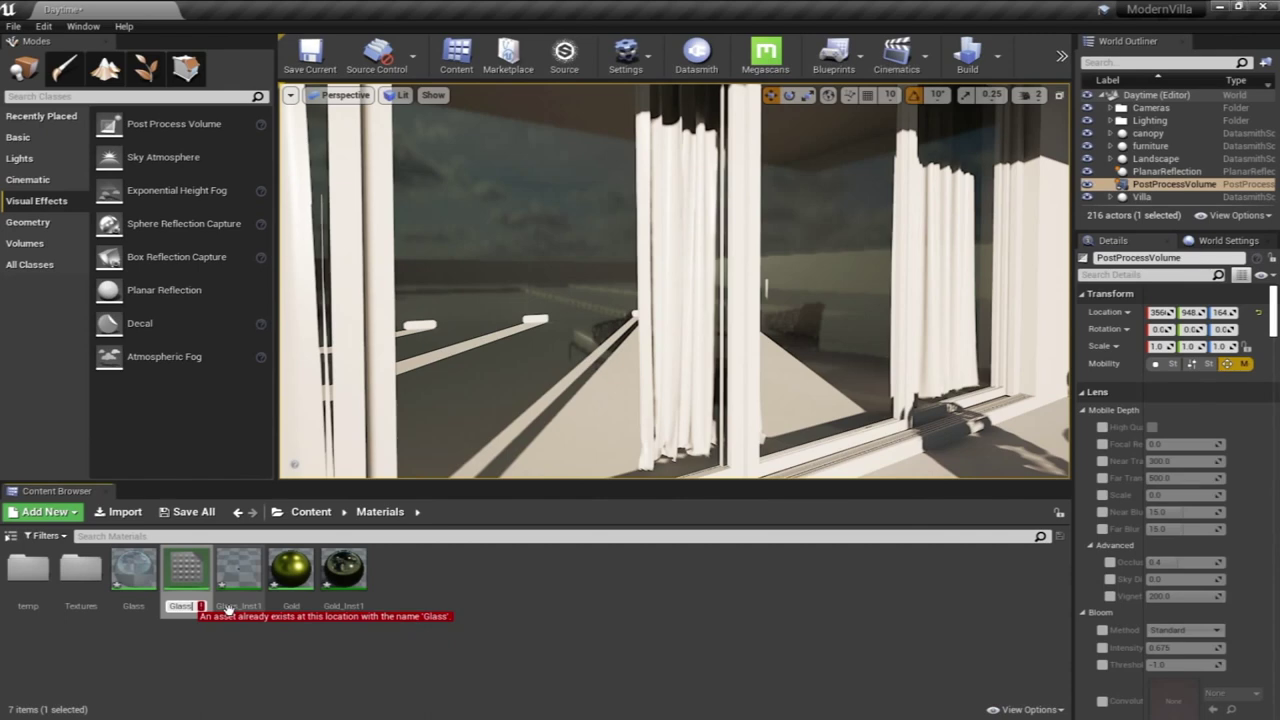
pyautogui.write('2_with de')
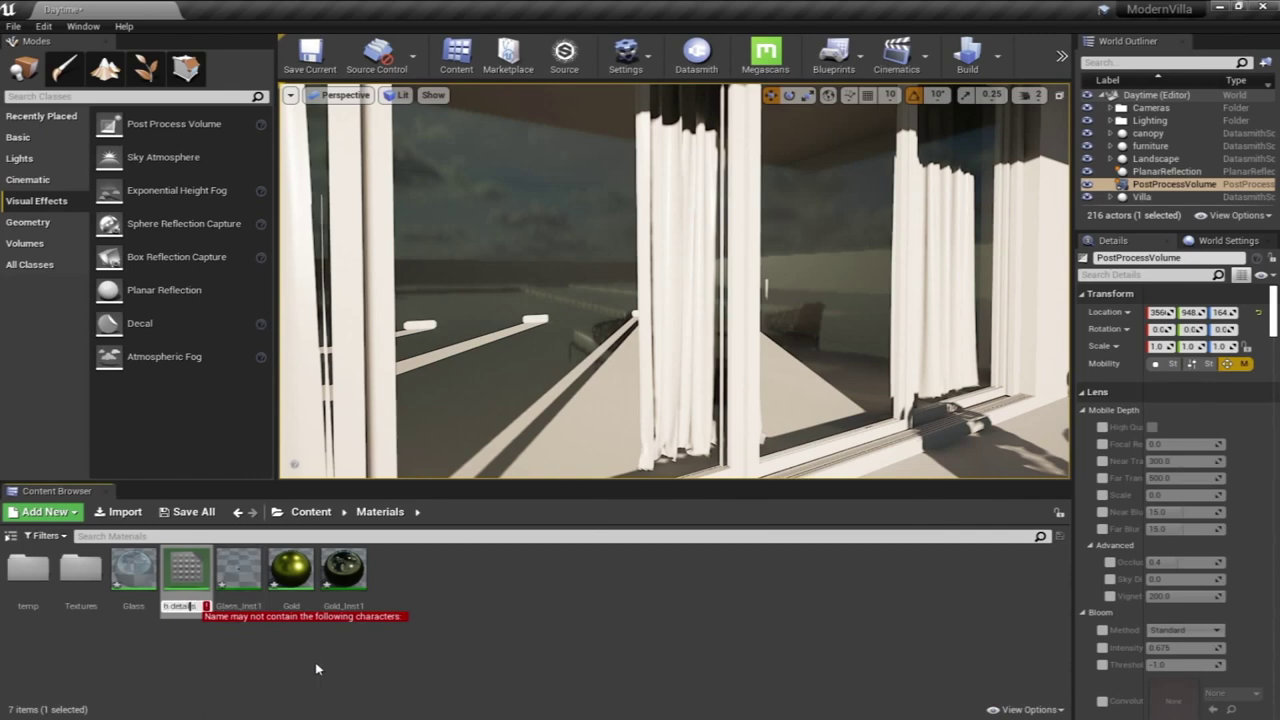
pyautogui.press('BackSpace')
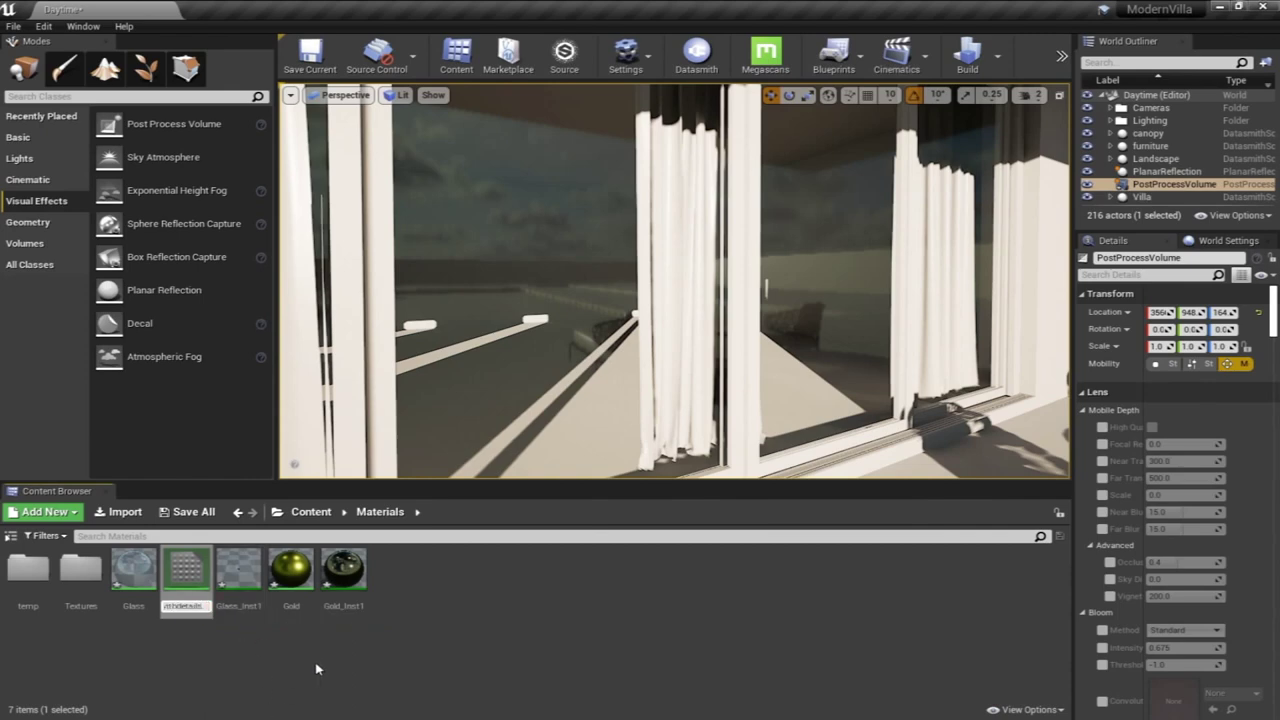
pyautogui.write('_')
pyautogui.press('Return')
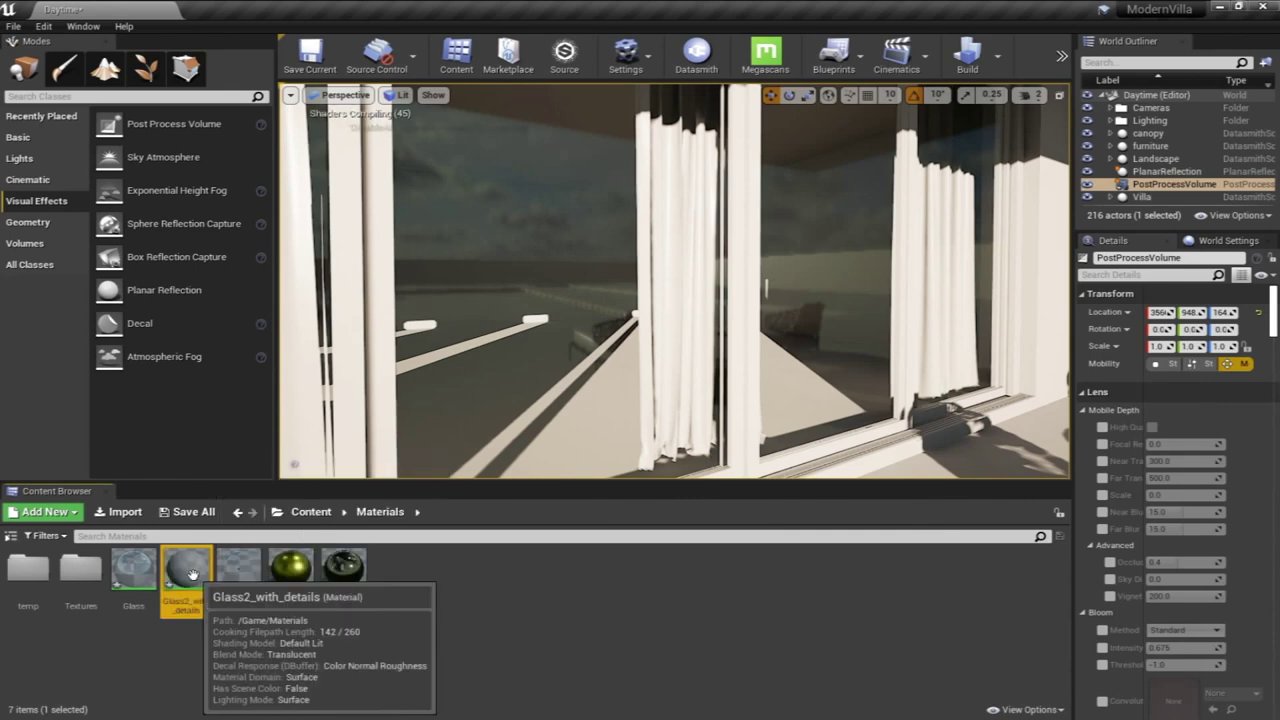
# Open the Glass2_with_details material and examine its whole node graph
pyautogui.doubleClick(186, 570)
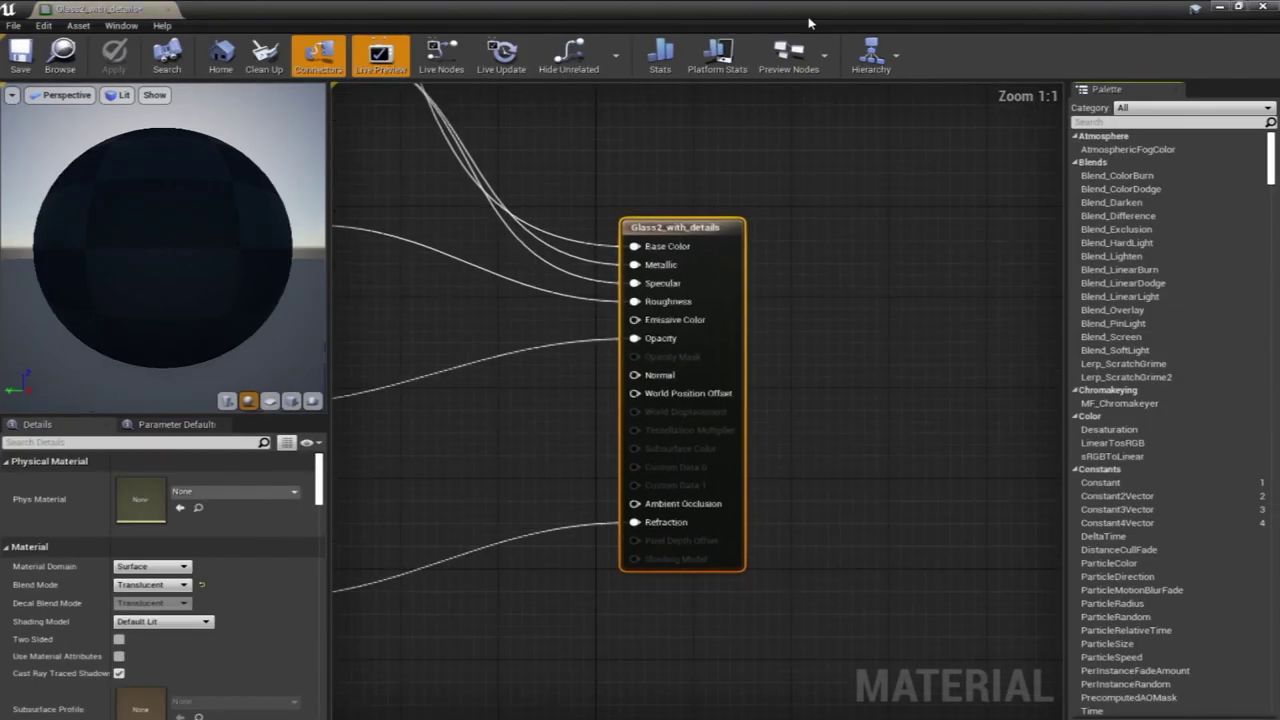
pyautogui.moveTo(732, 175); pyautogui.dragTo(946, 253, button='right')
pyautogui.scroll(-6, 888, 256)
pyautogui.moveTo(866, 186); pyautogui.dragTo(914, 255, button='right')
pyautogui.scroll(1, 890, 264)
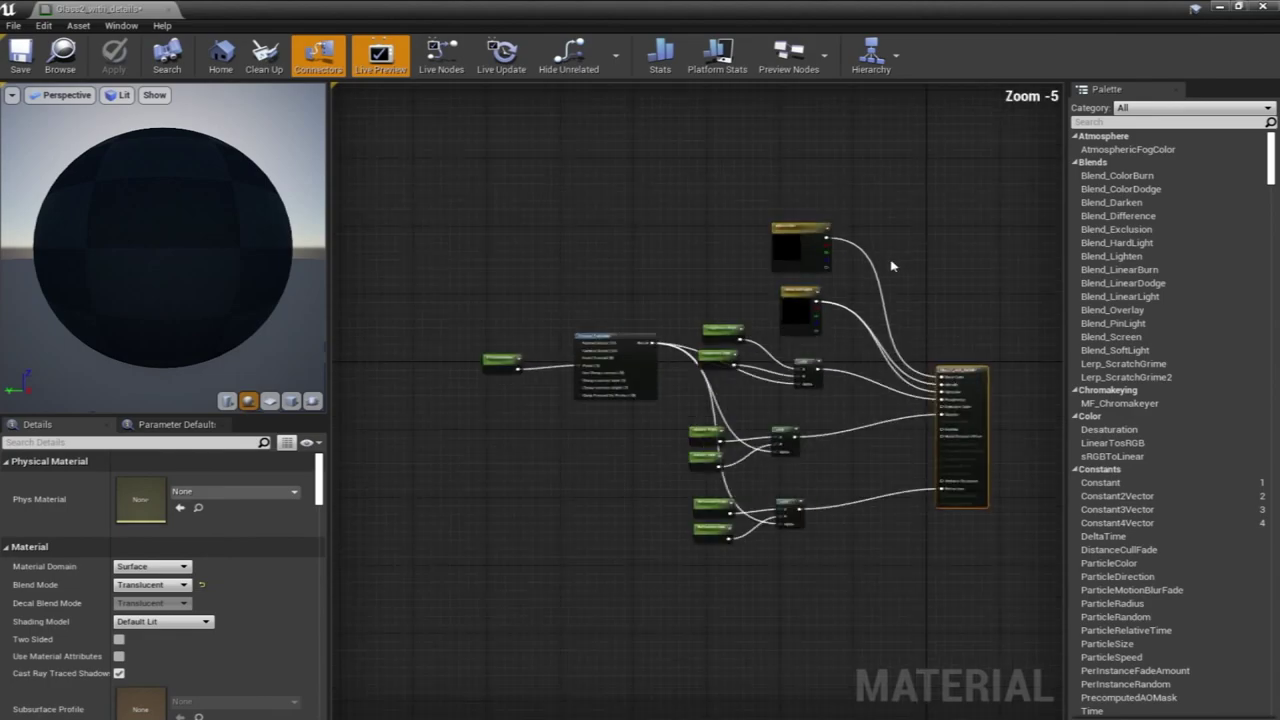
pyautogui.click(1218, 6)
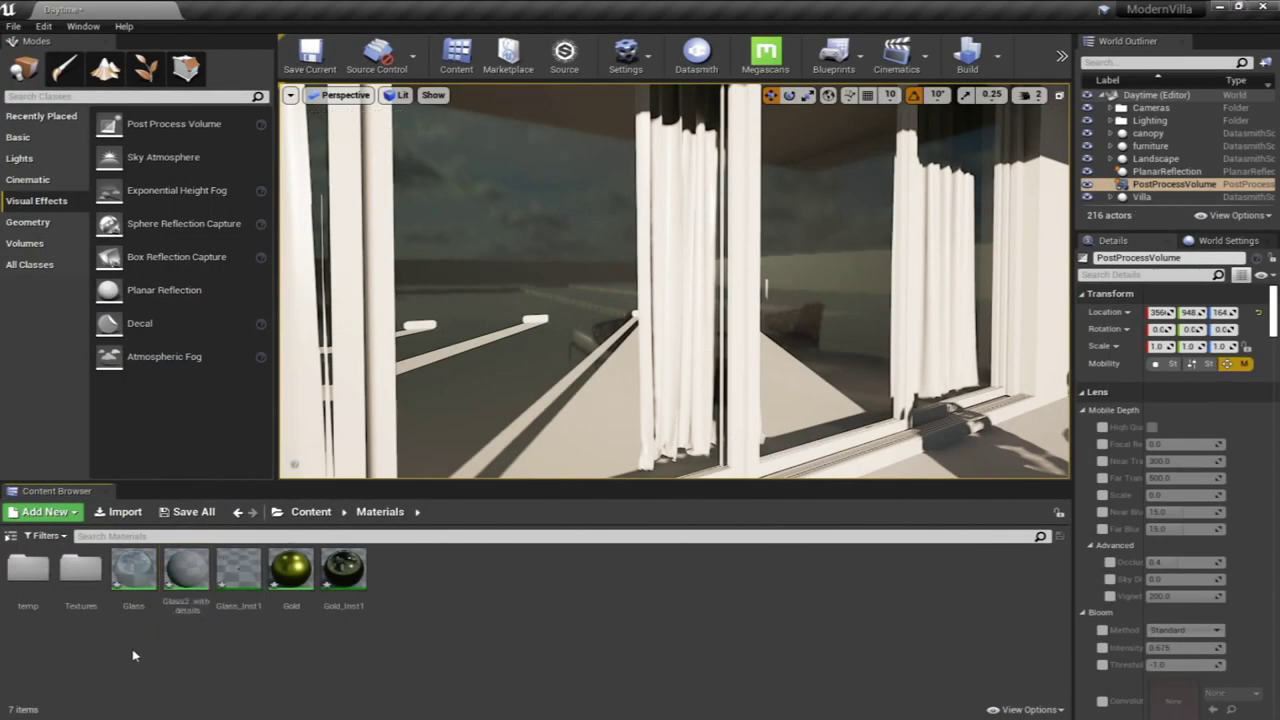
# Open the metal_scratch_2 texture from the Textures folder and examine its scratch pattern up close
pyautogui.doubleClick(82, 586)
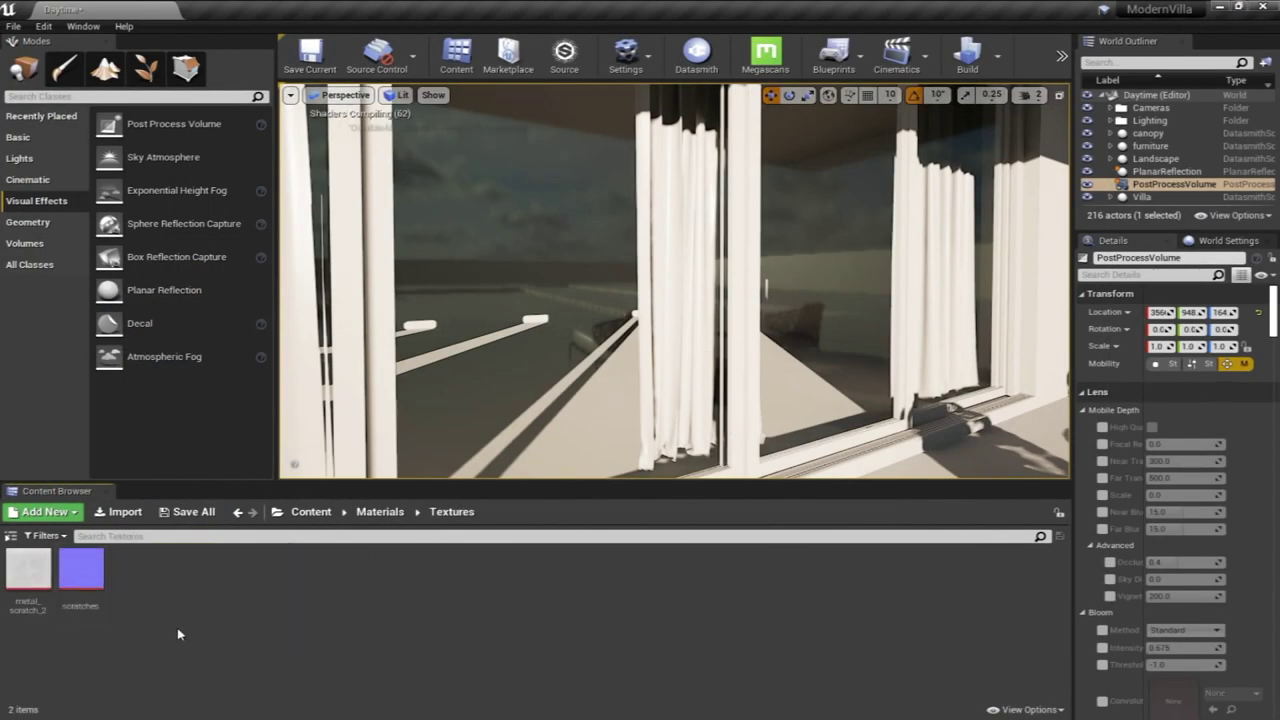
pyautogui.doubleClick(28, 570)
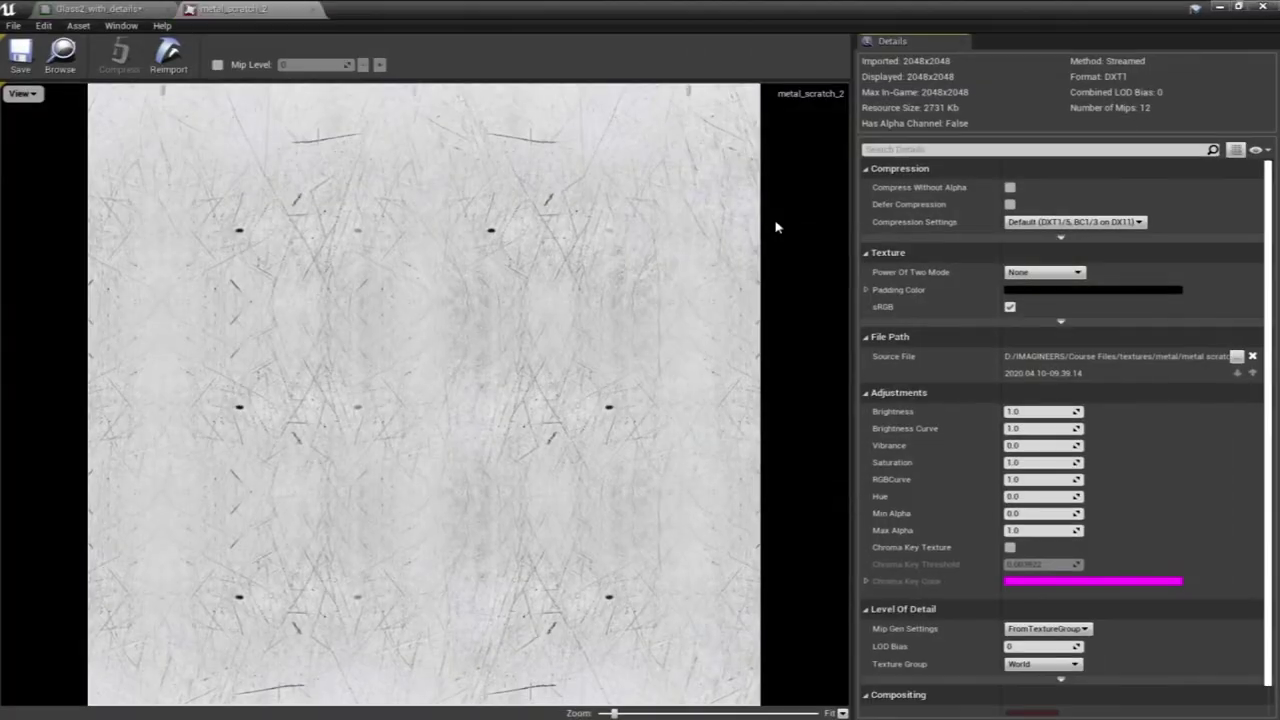
pyautogui.scroll(3, 500, 283)
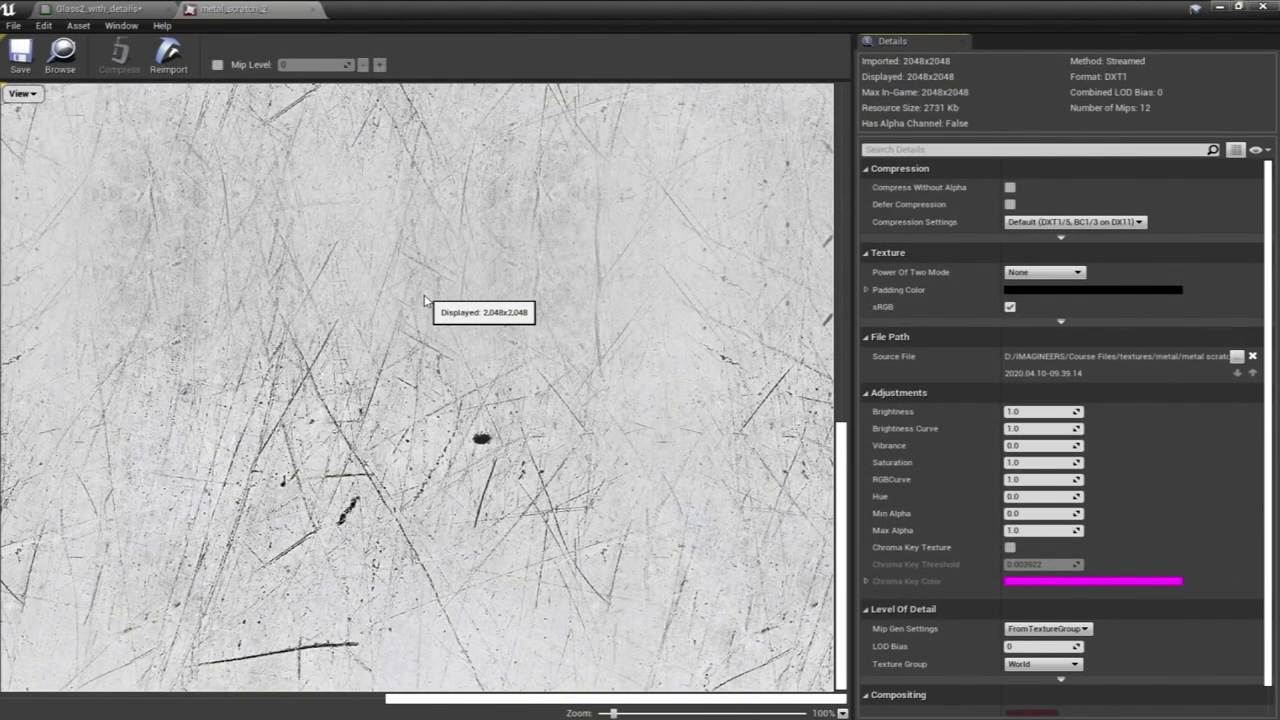
pyautogui.scroll(-2, 424, 300)
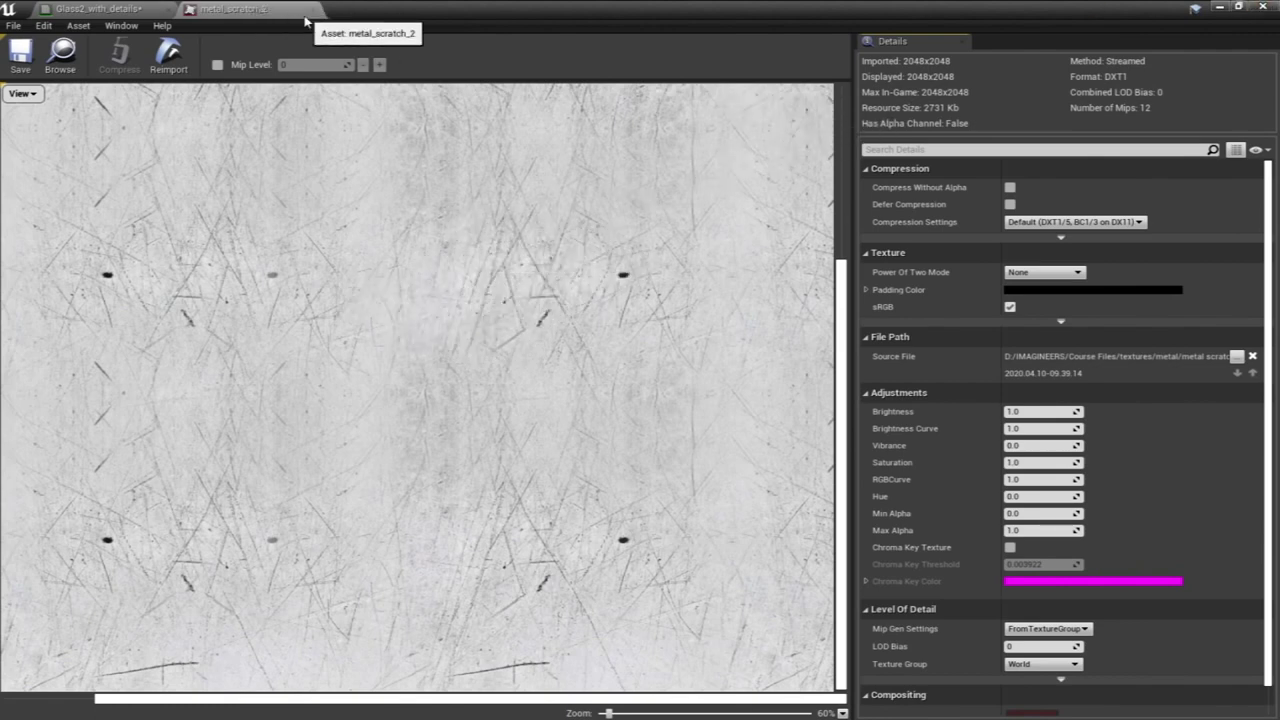
pyautogui.click(313, 9)
pyautogui.click(1217, 6)
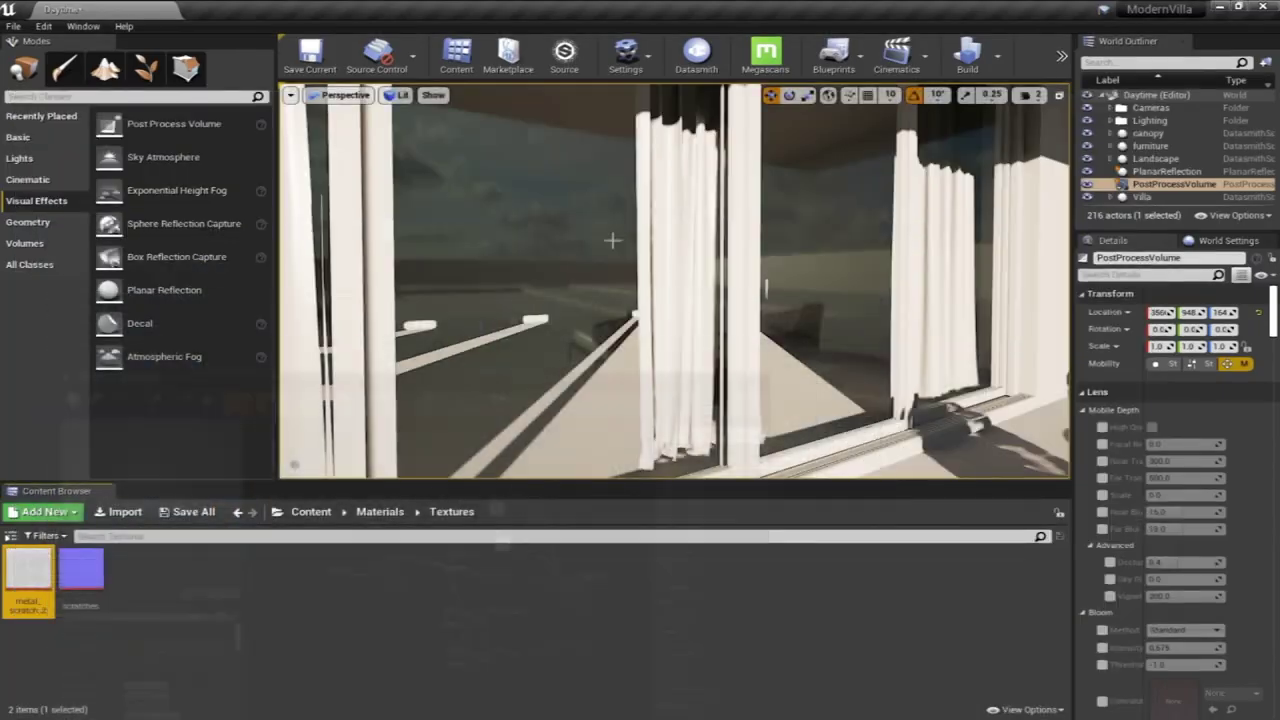
# Open the scratches normal map texture, examine its surface detail, and return to the Textures folder
pyautogui.doubleClick(80, 571)
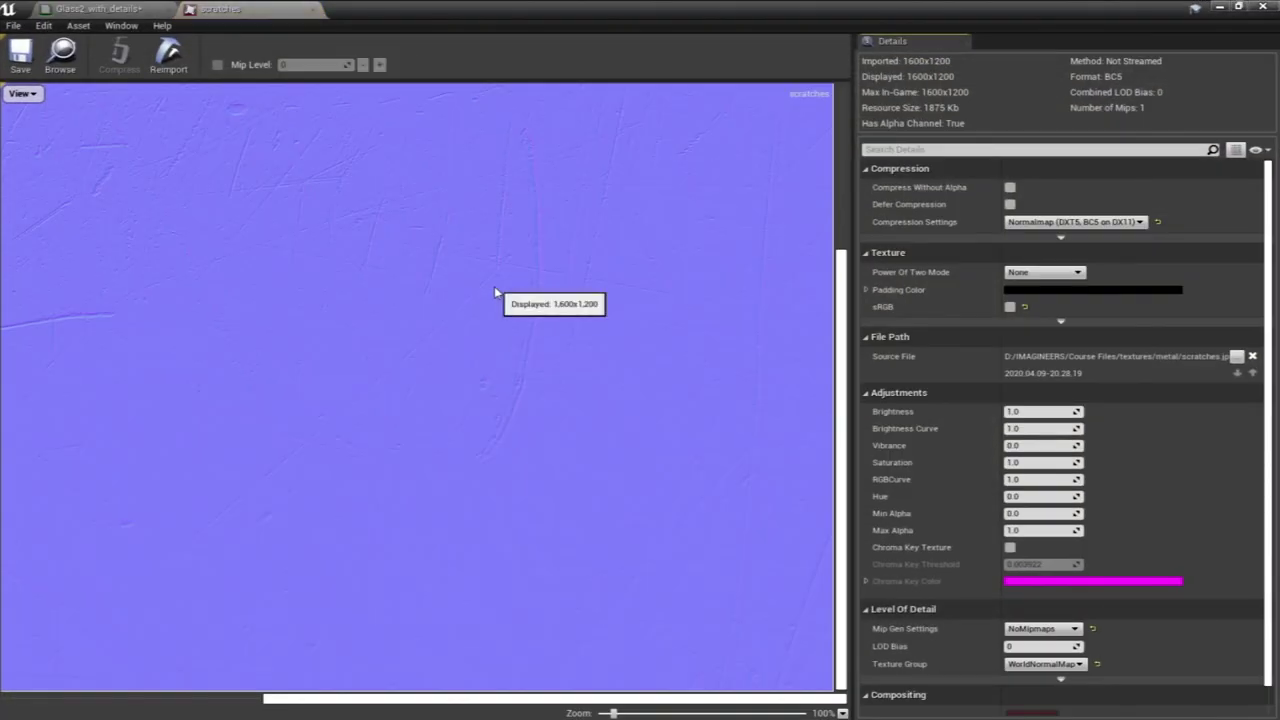
pyautogui.scroll(-4, 500, 357)
pyautogui.scroll(2, 437, 349)
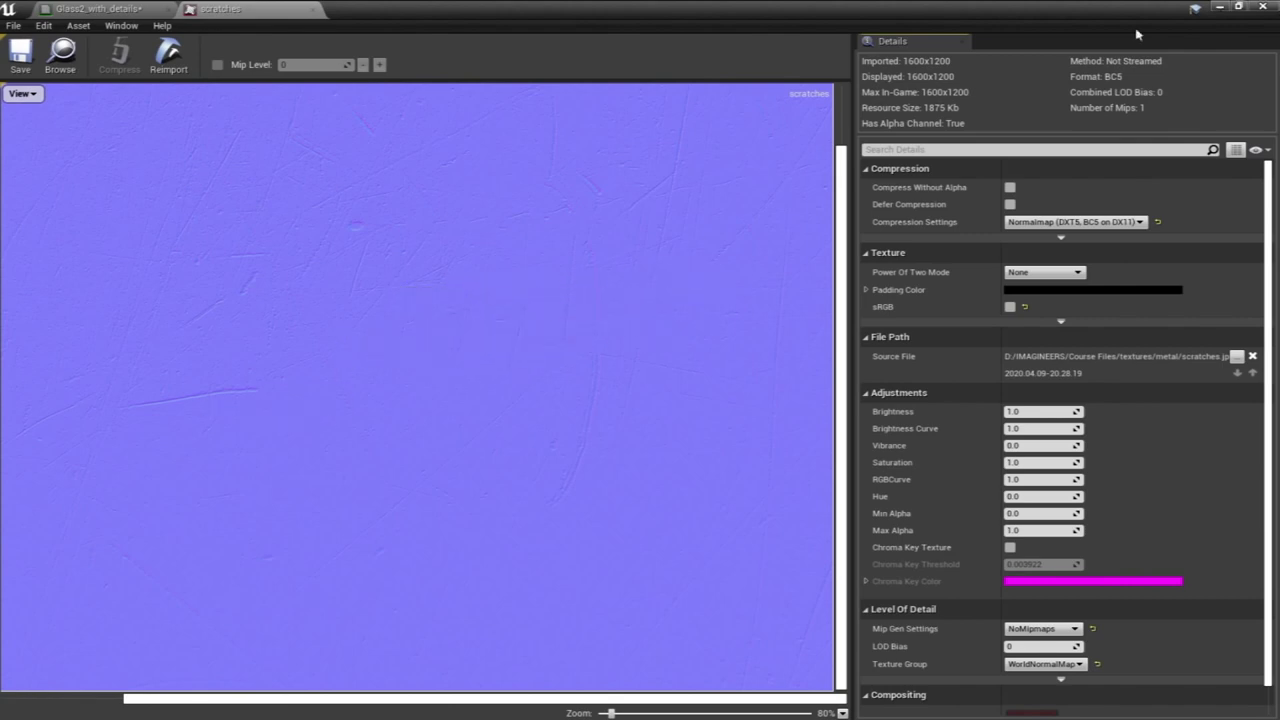
pyautogui.click(313, 8)
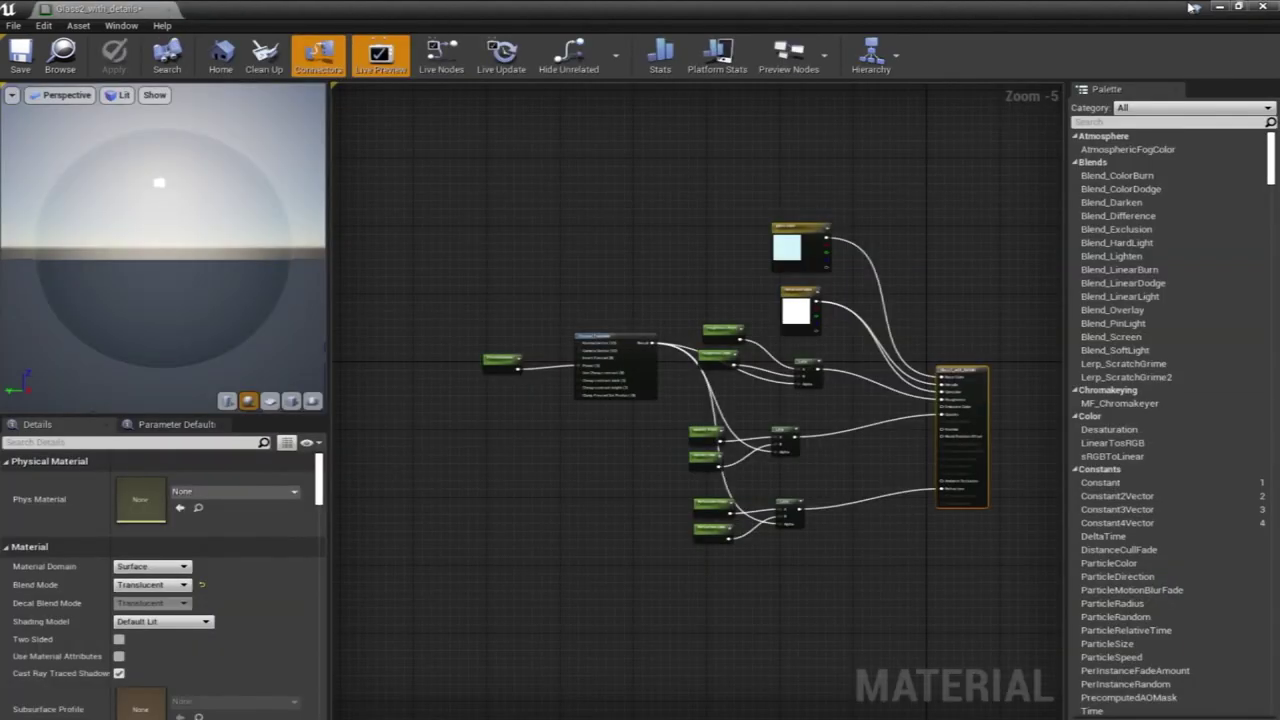
pyautogui.click(1217, 8)
pyautogui.click(254, 653)
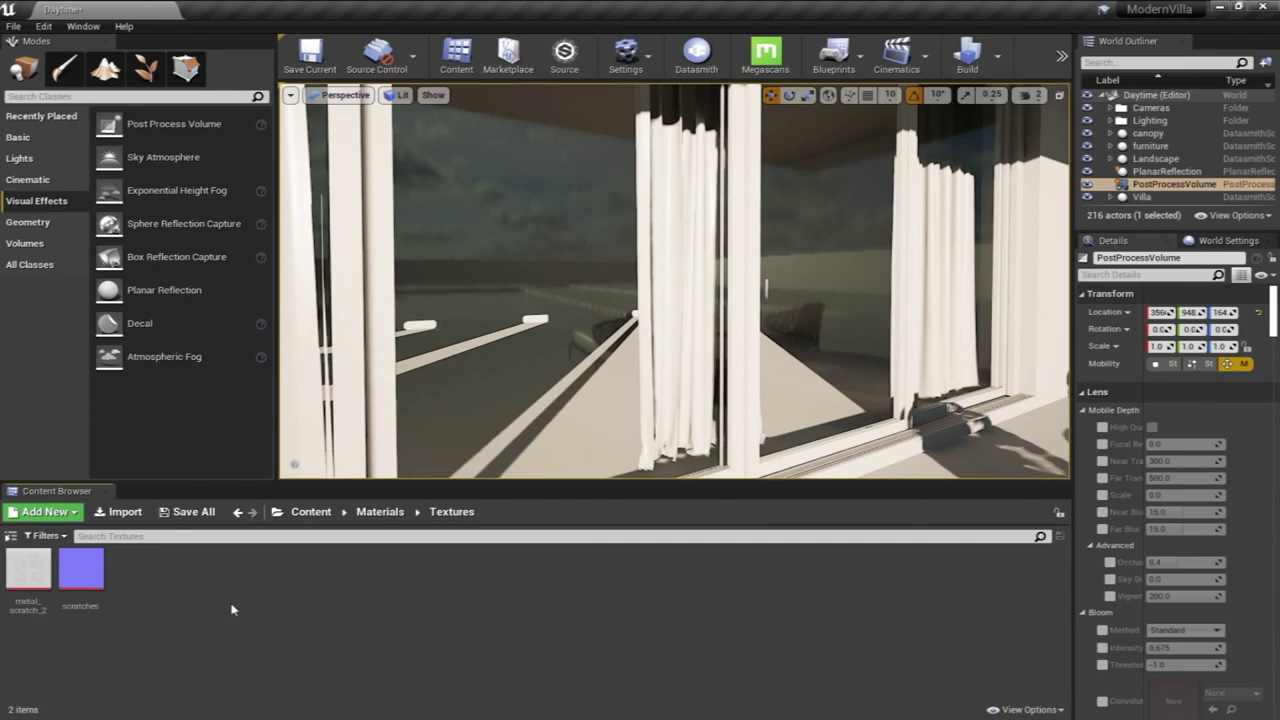
# Switch to the browser's NVIDIA Texture Tools Exporter page and launch the standalone NVIDIA Texture Tools Exporter
pyautogui.hotkey('alt', 'Tab')
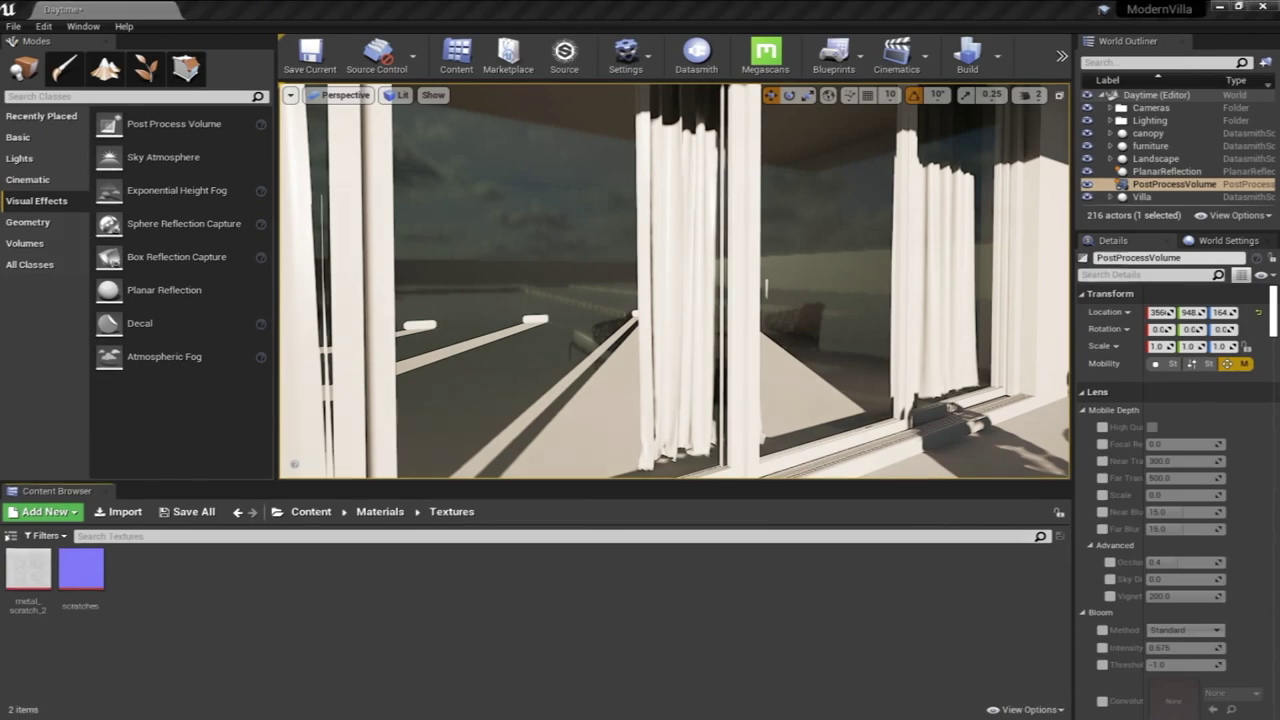
pyautogui.scroll(1, 556, 185)
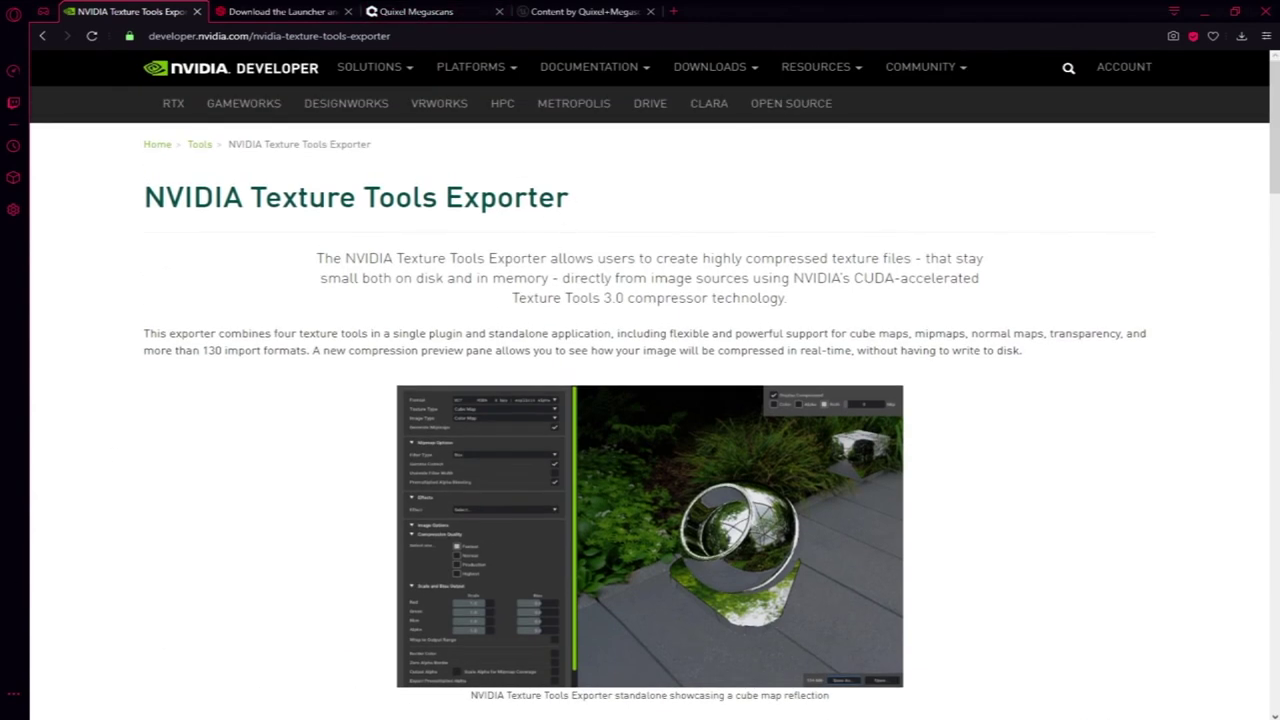
pyautogui.press('super')
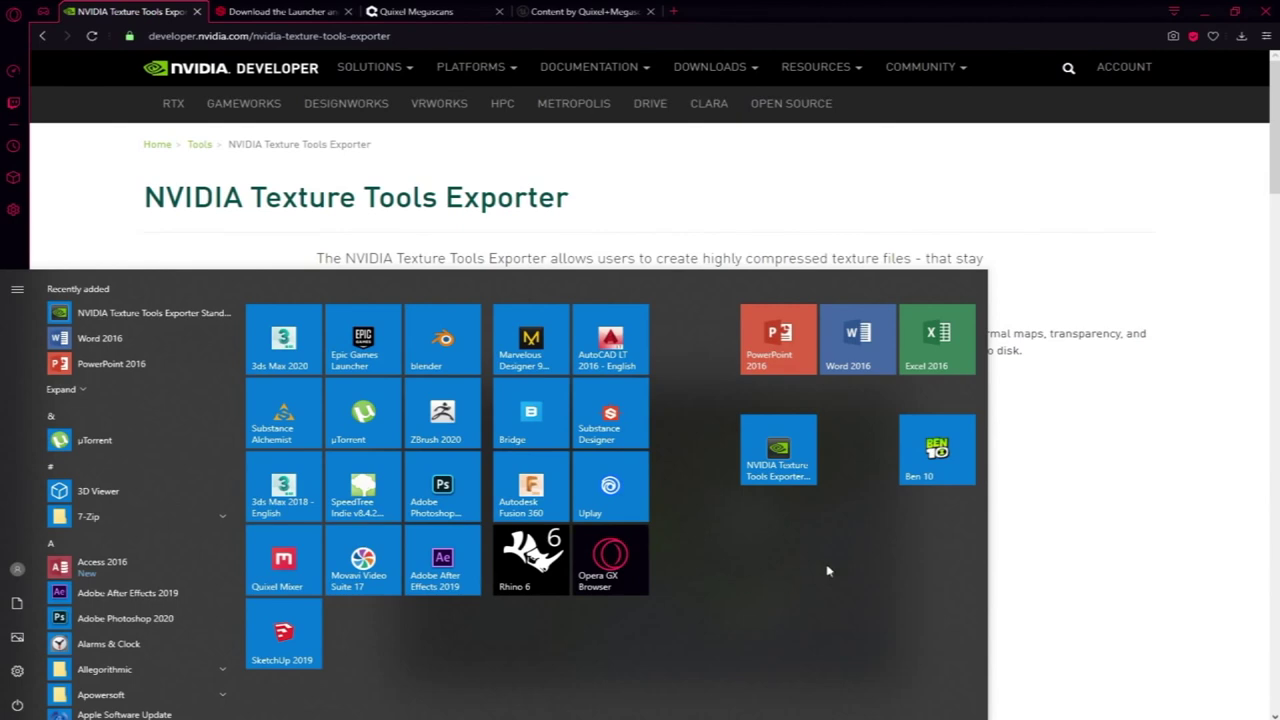
pyautogui.click(776, 452)
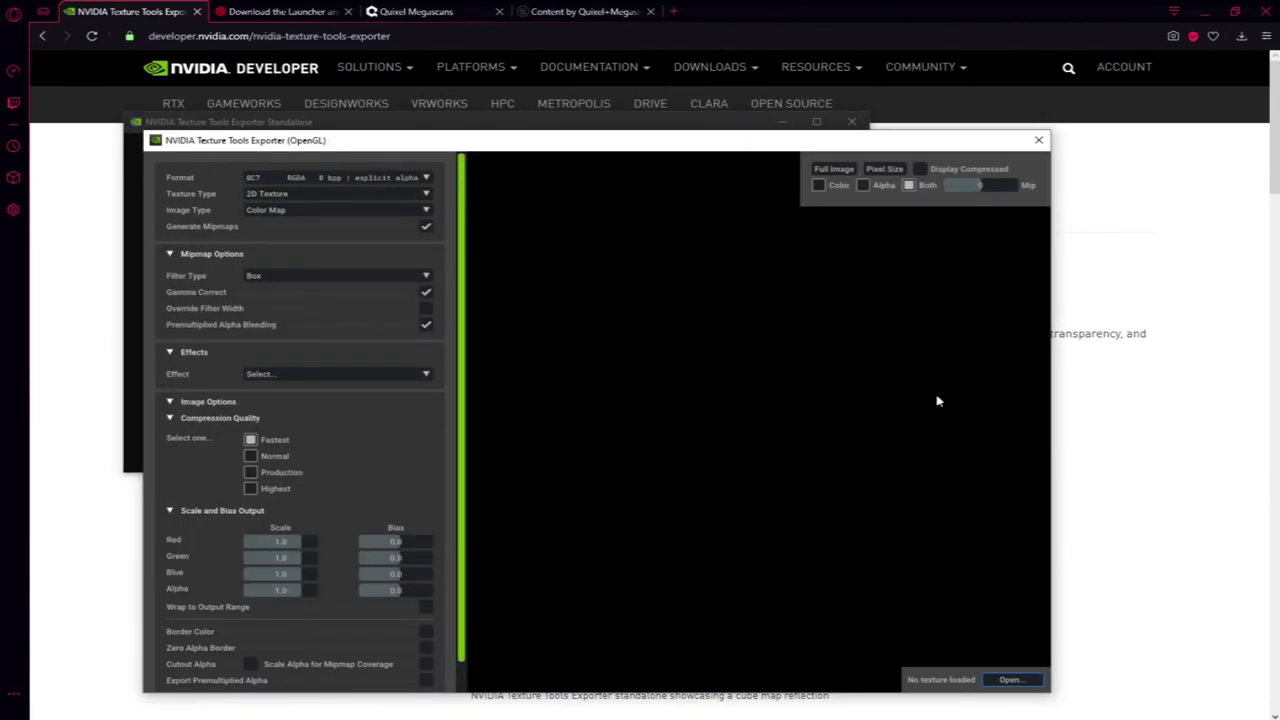
# Load the DAMAGE_02_16_bits image from the glass textures folder and set its image type to Normal Map : Tangent Space
pyautogui.click(1012, 680)
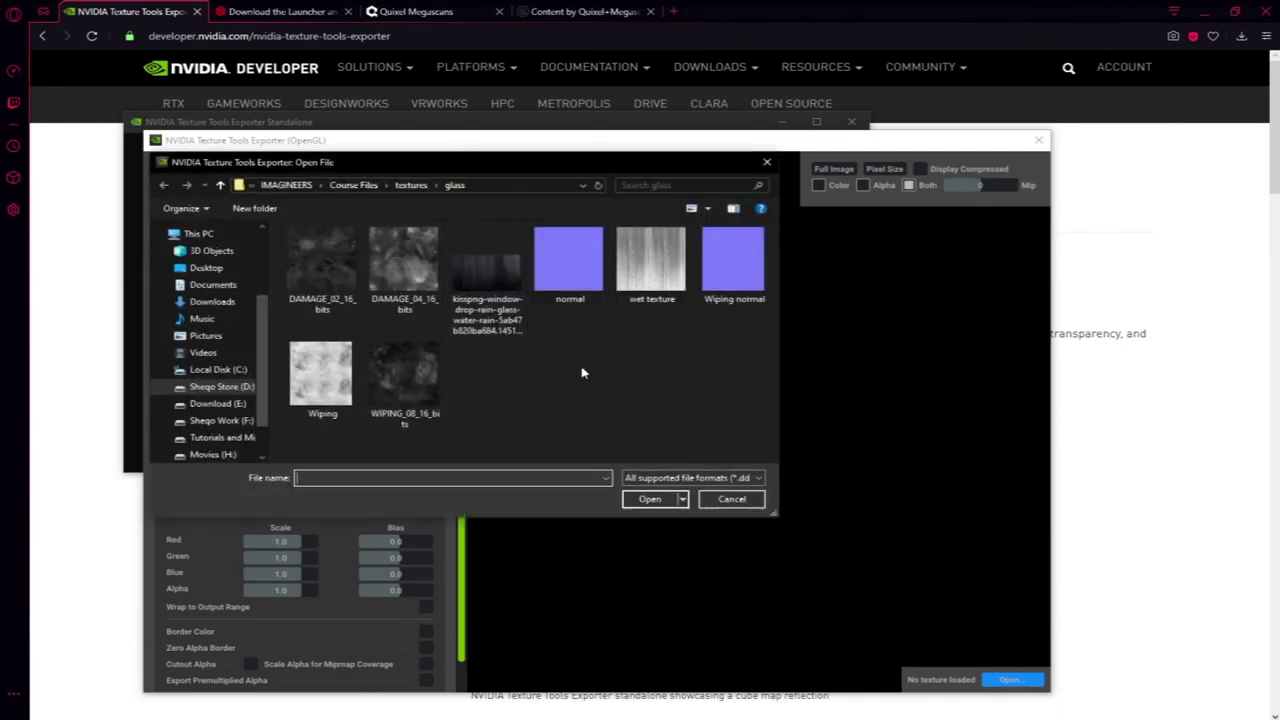
pyautogui.doubleClick(314, 272)
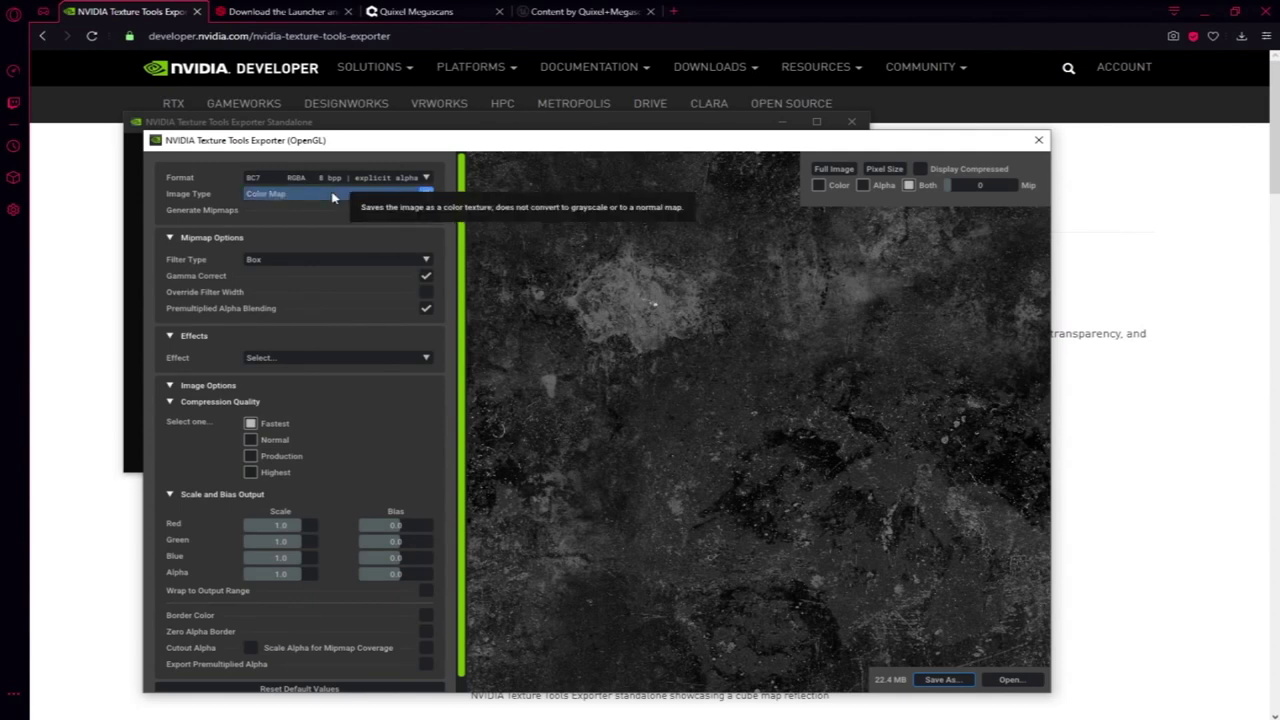
pyautogui.click(425, 193)
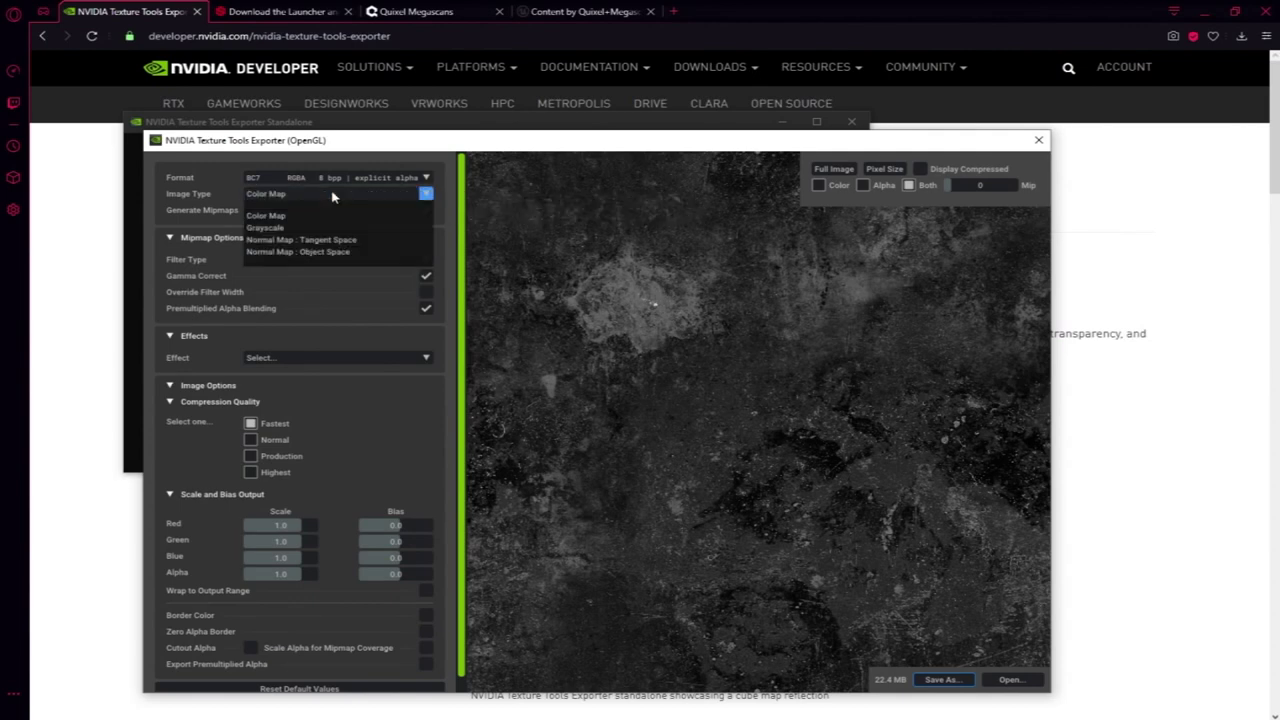
pyautogui.click(326, 243)
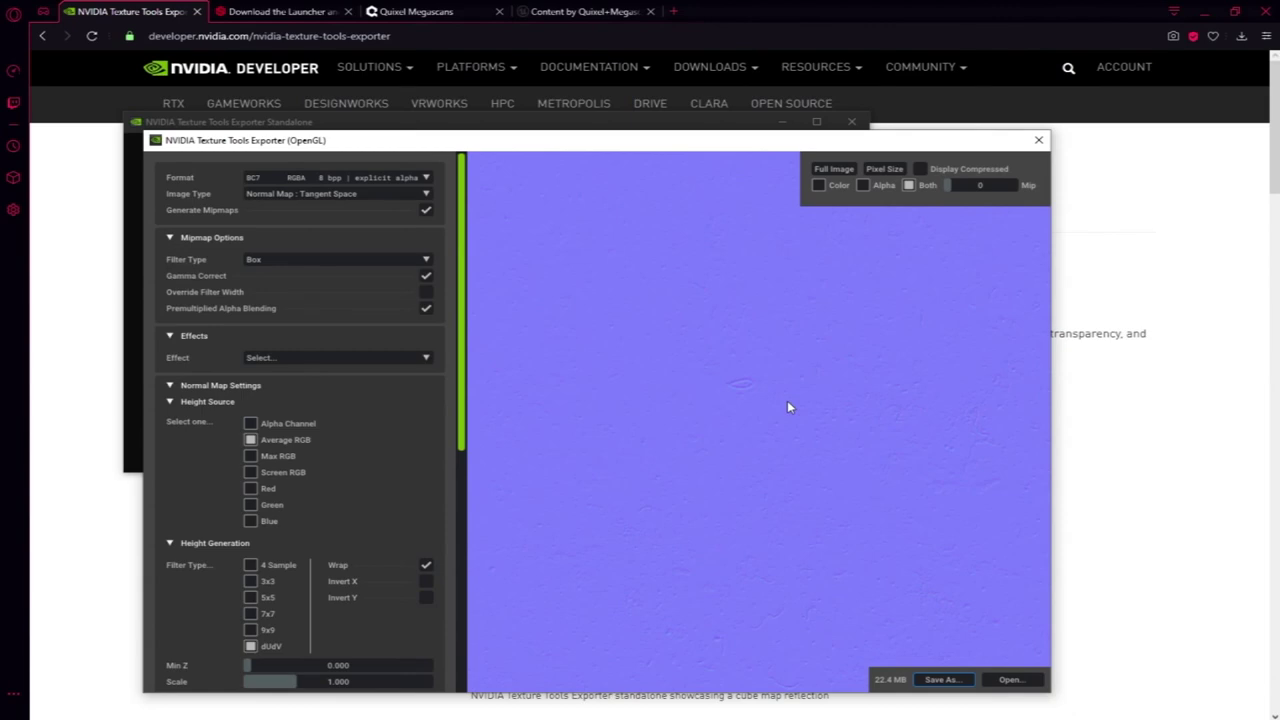
# Check the file formats offered for saving the converted normal map, cancel the save and close the exporter window
pyautogui.click(943, 680)
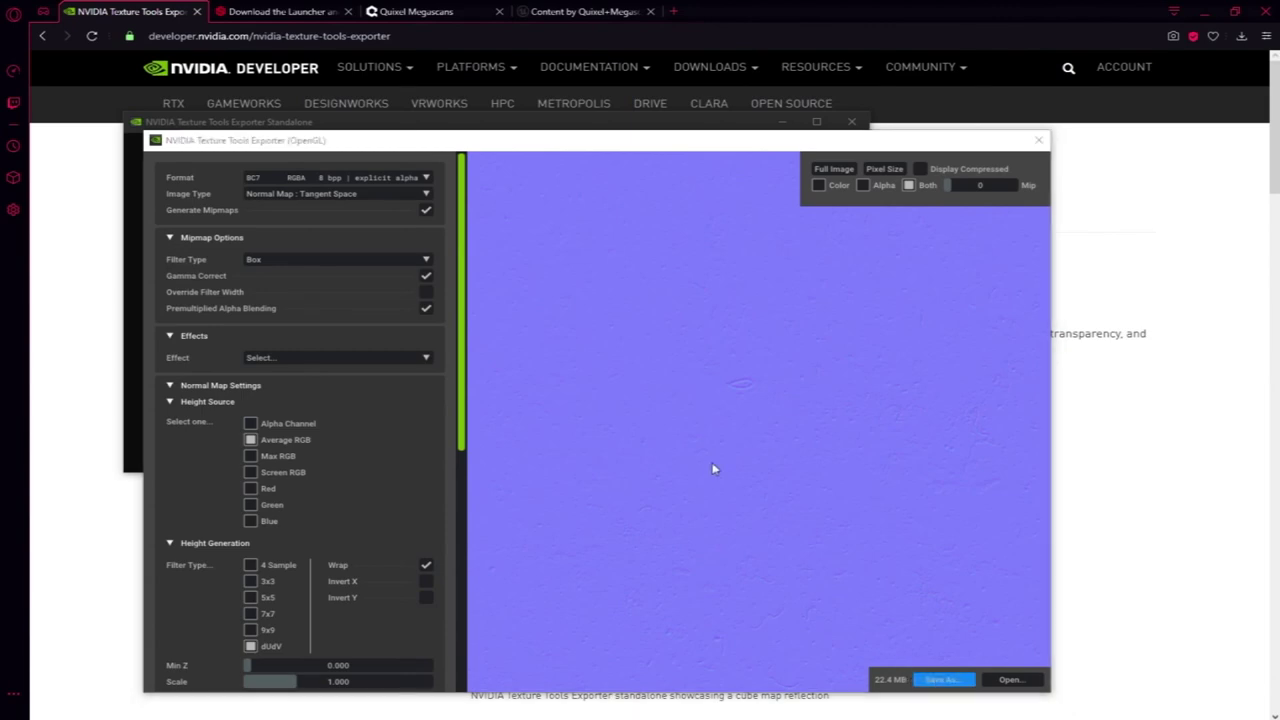
pyautogui.click(543, 469)
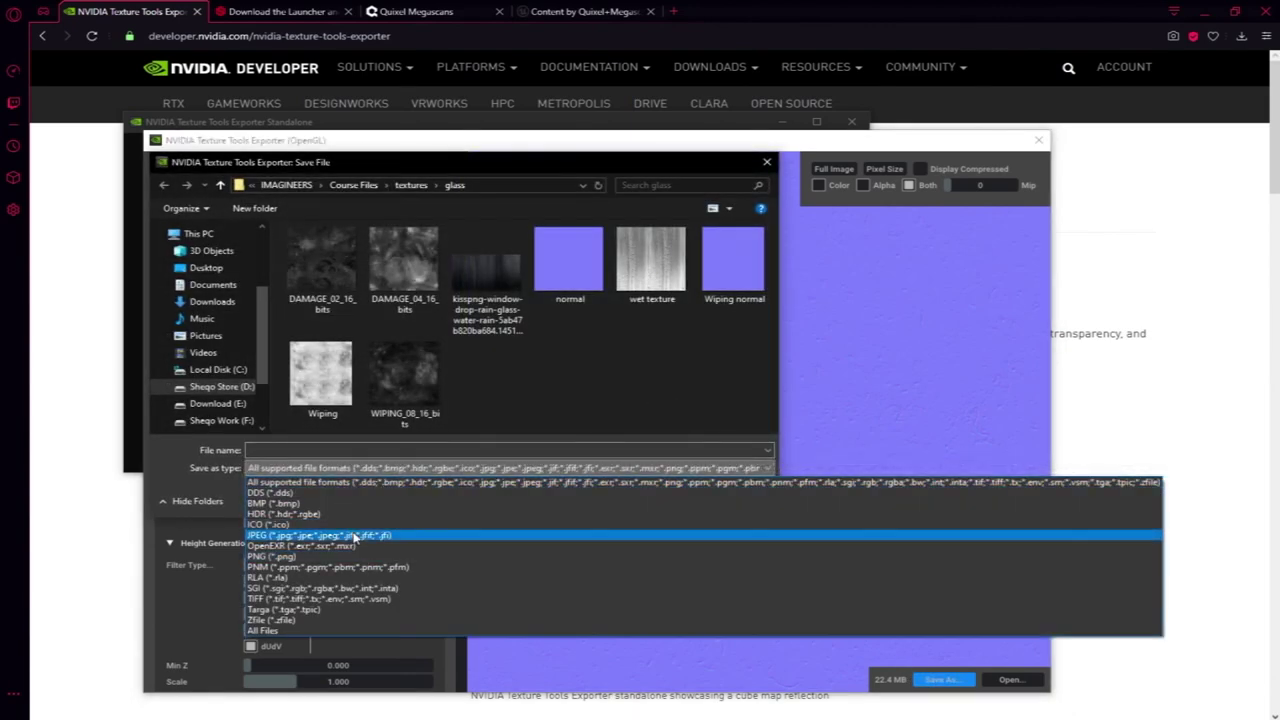
pyautogui.click(840, 387)
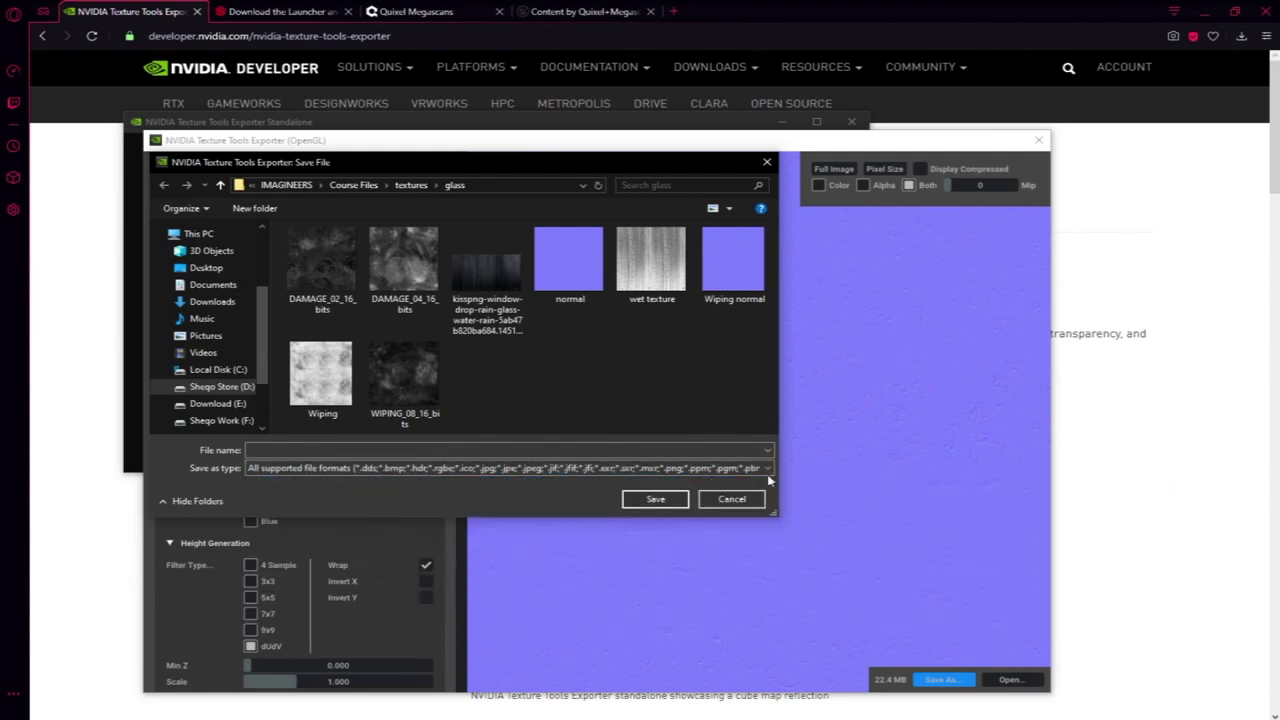
pyautogui.click(740, 496)
pyautogui.click(1038, 140)
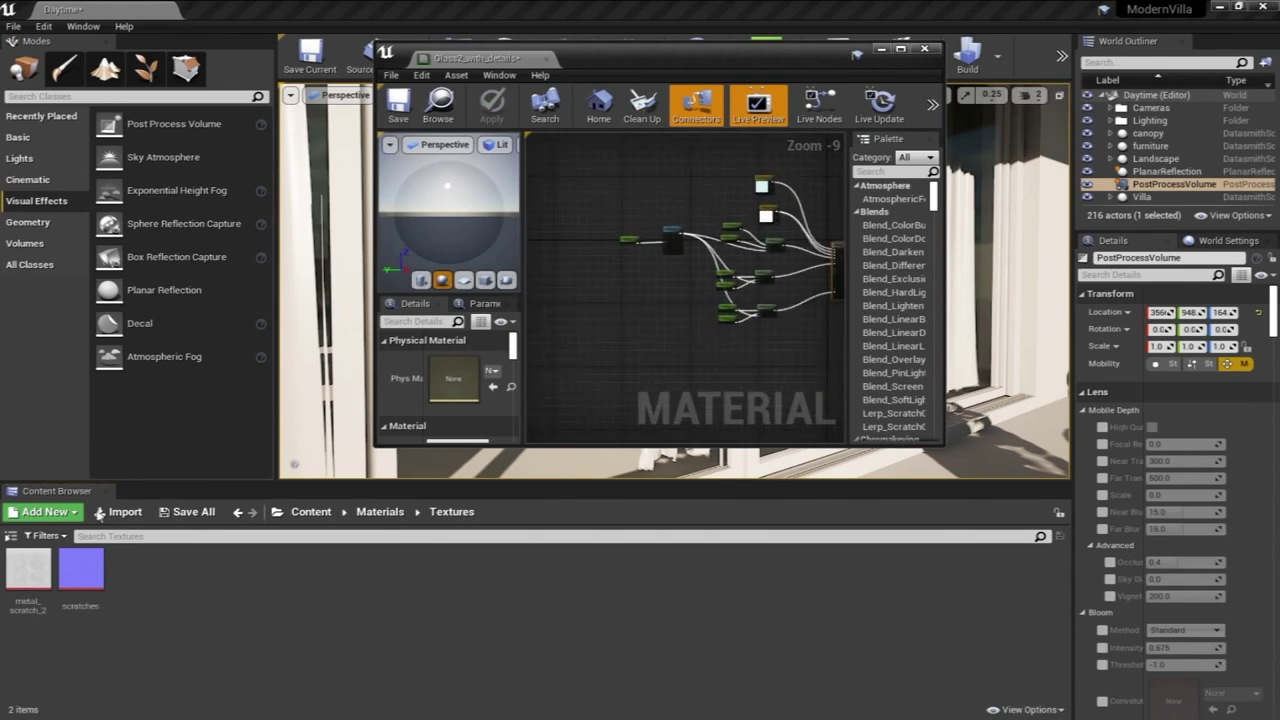
# Switch to Unreal Editor, add the metal_scratch_2 and scratches textures to the Glass2_with_details material graph, and maximize the material editor
pyautogui.click(28, 570)
pyautogui.keyDown('ctrl'); pyautogui.click(82, 578); pyautogui.keyUp('ctrl')
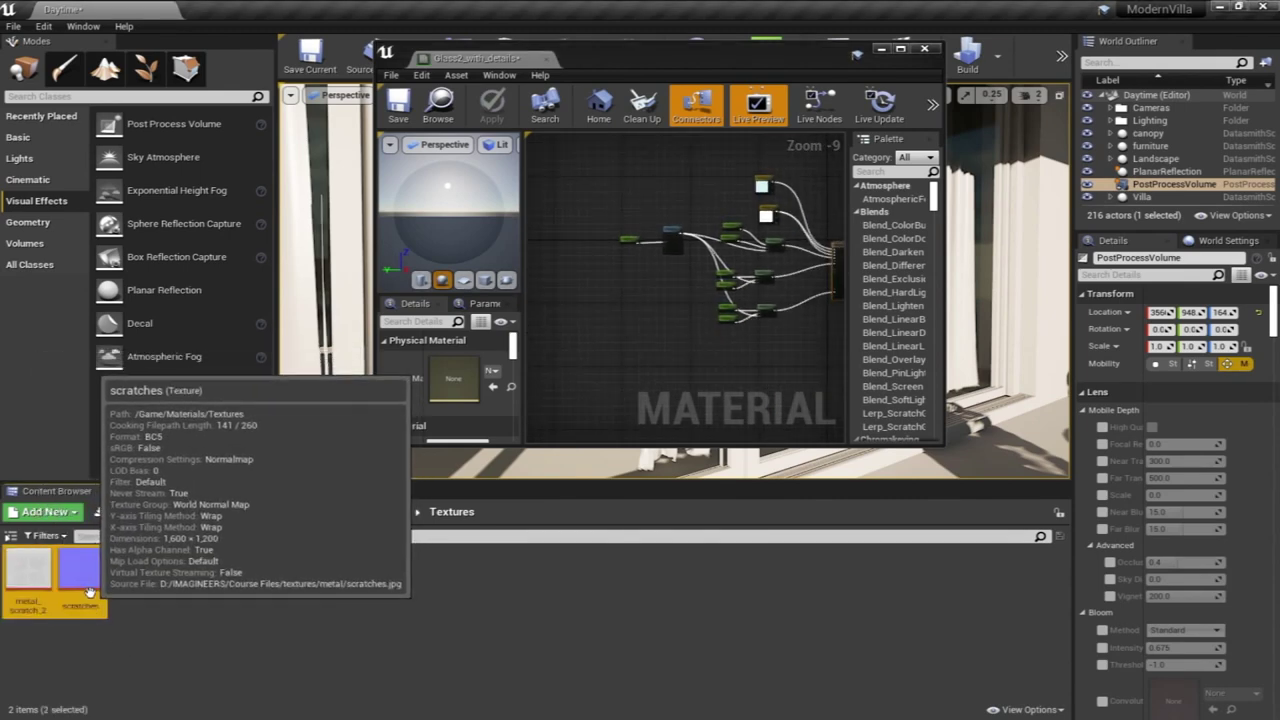
pyautogui.moveTo(84, 588); pyautogui.dragTo(686, 312)
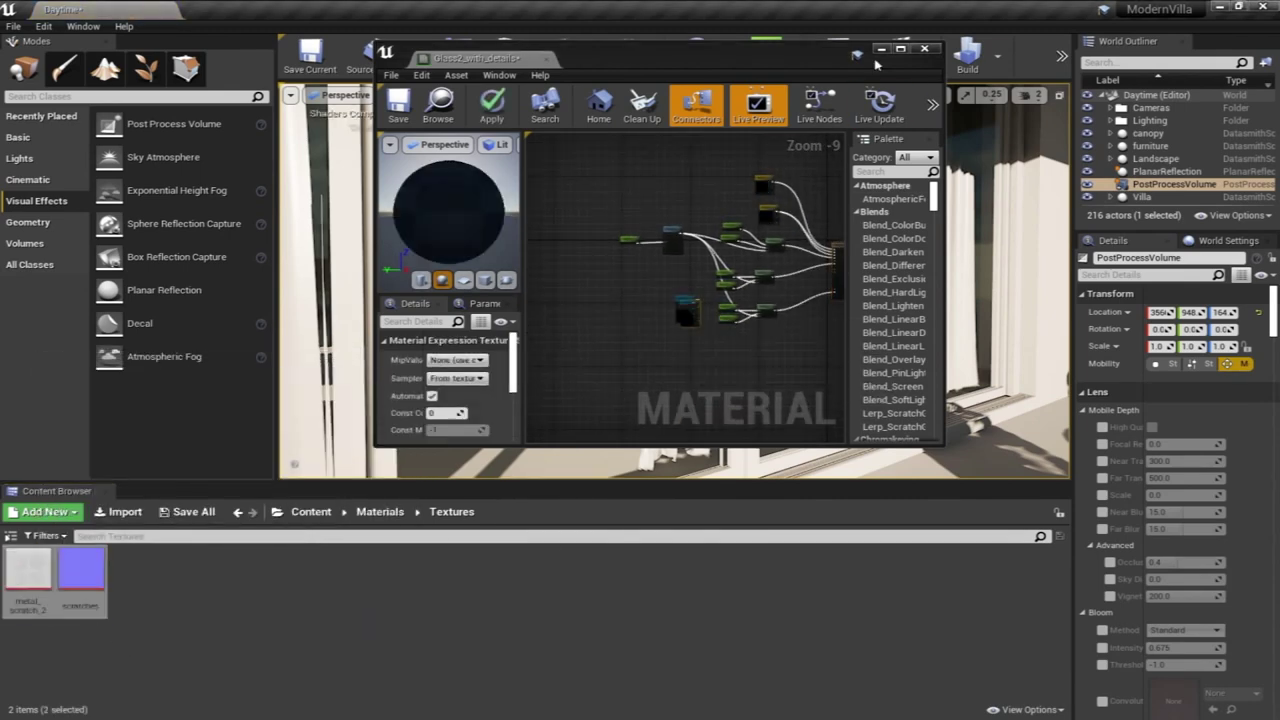
pyautogui.doubleClick(816, 60)
# Separate the overlapping texture samples by moving the scratches sample below the metal_scratch_2 sample
pyautogui.moveTo(714, 245); pyautogui.dragTo(831, 389, button='right')
pyautogui.scroll(4, 635, 365)
pyautogui.moveTo(641, 374); pyautogui.dragTo(587, 328, button='right')
pyautogui.scroll(3, 580, 328)
pyautogui.click(606, 565)
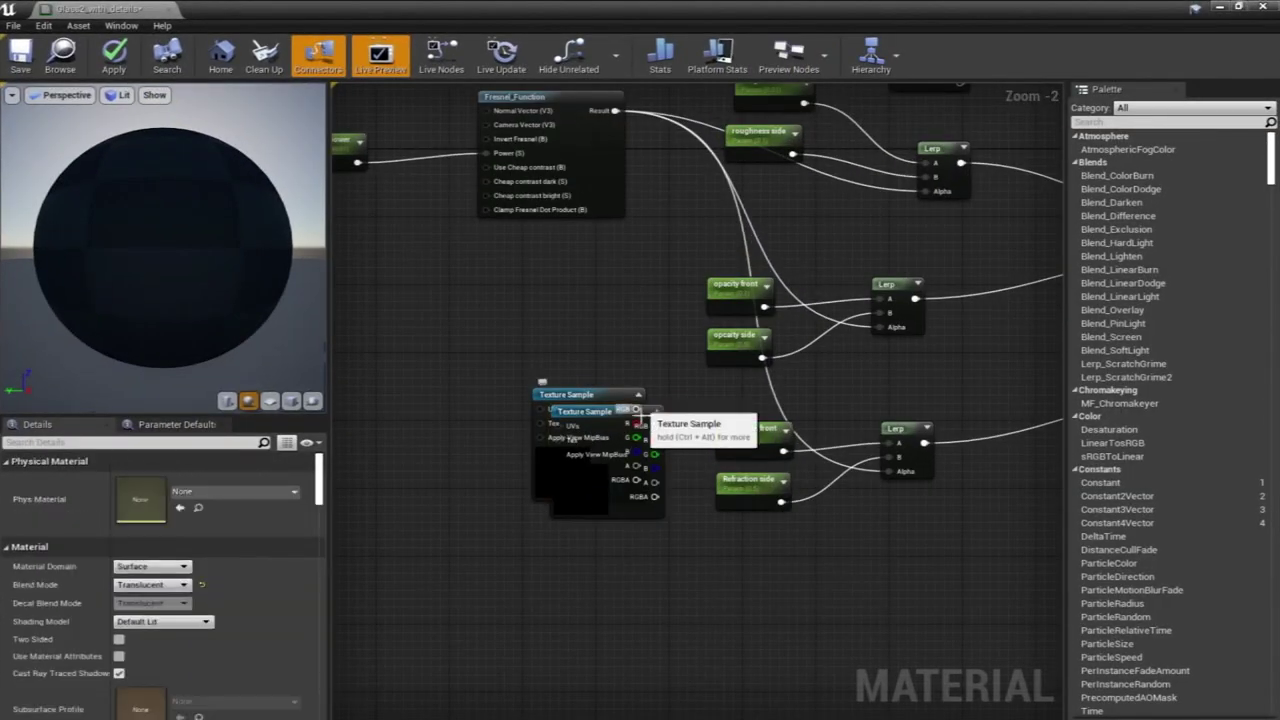
pyautogui.moveTo(645, 411); pyautogui.dragTo(640, 587)
pyautogui.scroll(-1, 575, 585)
pyautogui.moveTo(671, 439); pyautogui.dragTo(482, 430, button='right')
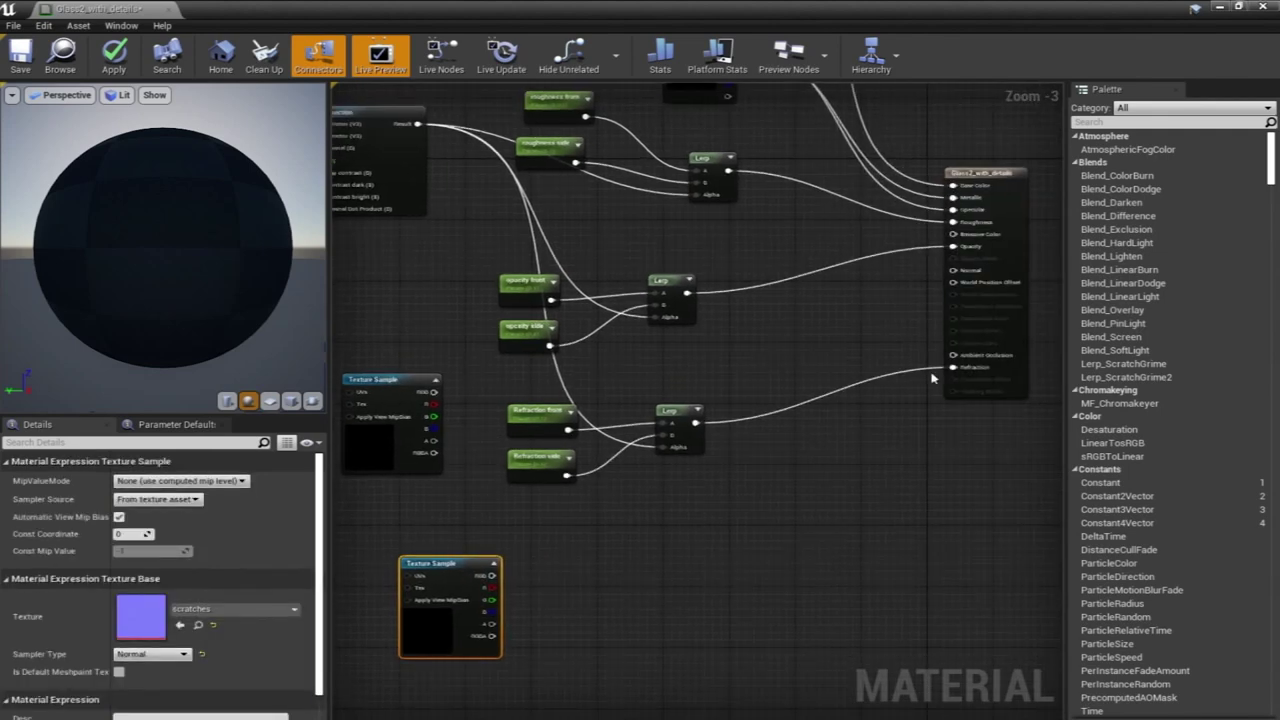
# Move the material output node down and to the right, and move the two color parameter nodes higher in the graph
pyautogui.moveTo(959, 235); pyautogui.dragTo(961, 299, button='right')
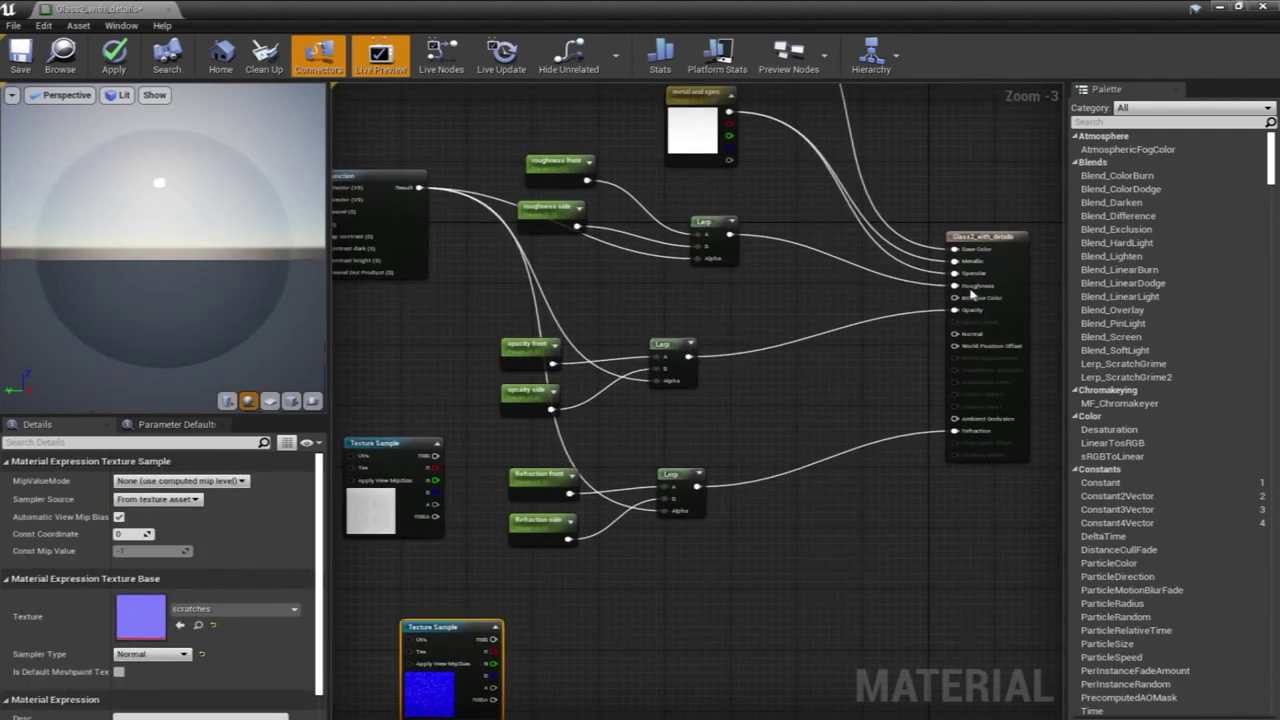
pyautogui.moveTo(998, 247); pyautogui.dragTo(1045, 312)
pyautogui.click(768, 506)
pyautogui.moveTo(738, 454); pyautogui.dragTo(834, 397, button='right')
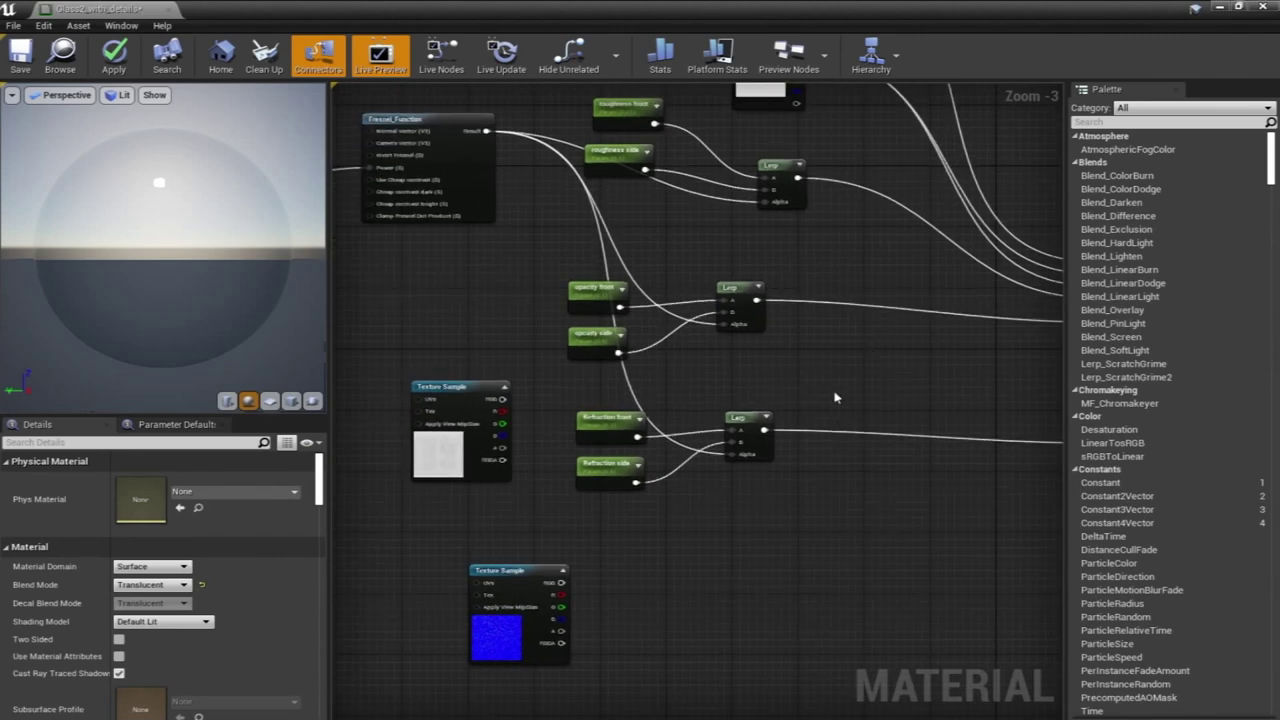
pyautogui.moveTo(562, 282); pyautogui.dragTo(547, 337, button='right')
pyautogui.scroll(-2, 547, 337)
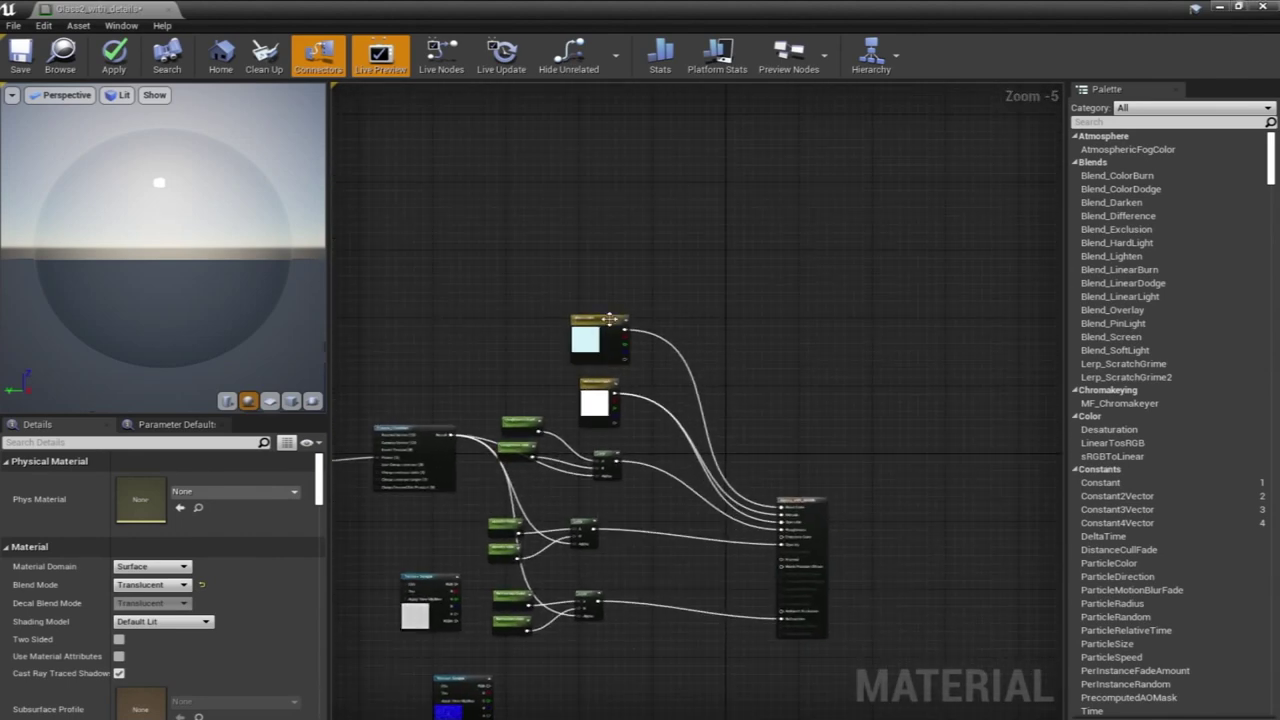
pyautogui.moveTo(609, 319); pyautogui.dragTo(577, 240)
pyautogui.moveTo(693, 291); pyautogui.dragTo(811, 249, button='right')
pyautogui.moveTo(712, 340); pyautogui.dragTo(688, 265)
# Move the Fresnel_Function node together with its power parameter to the left, away from the parameter groups
pyautogui.moveTo(611, 385); pyautogui.dragTo(717, 310, button='right')
pyautogui.moveTo(672, 271); pyautogui.dragTo(541, 346)
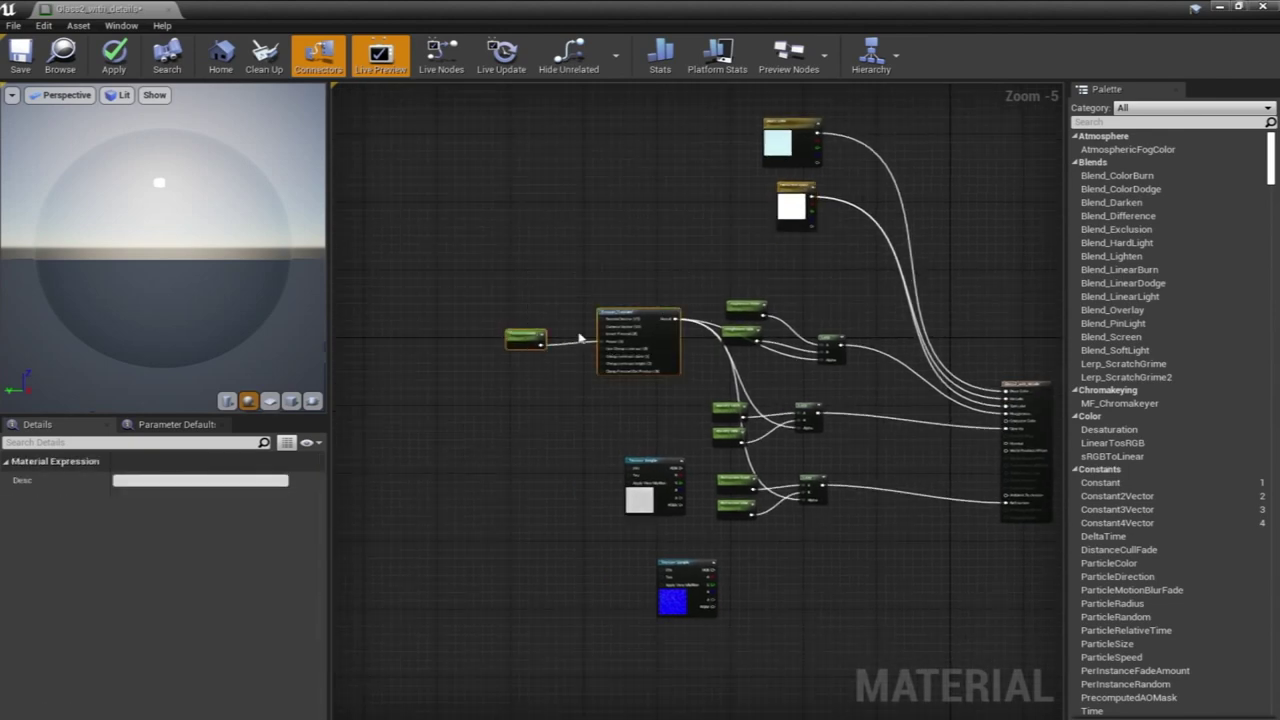
pyautogui.moveTo(629, 319); pyautogui.dragTo(418, 371)
pyautogui.moveTo(727, 293); pyautogui.dragTo(634, 287, button='right')
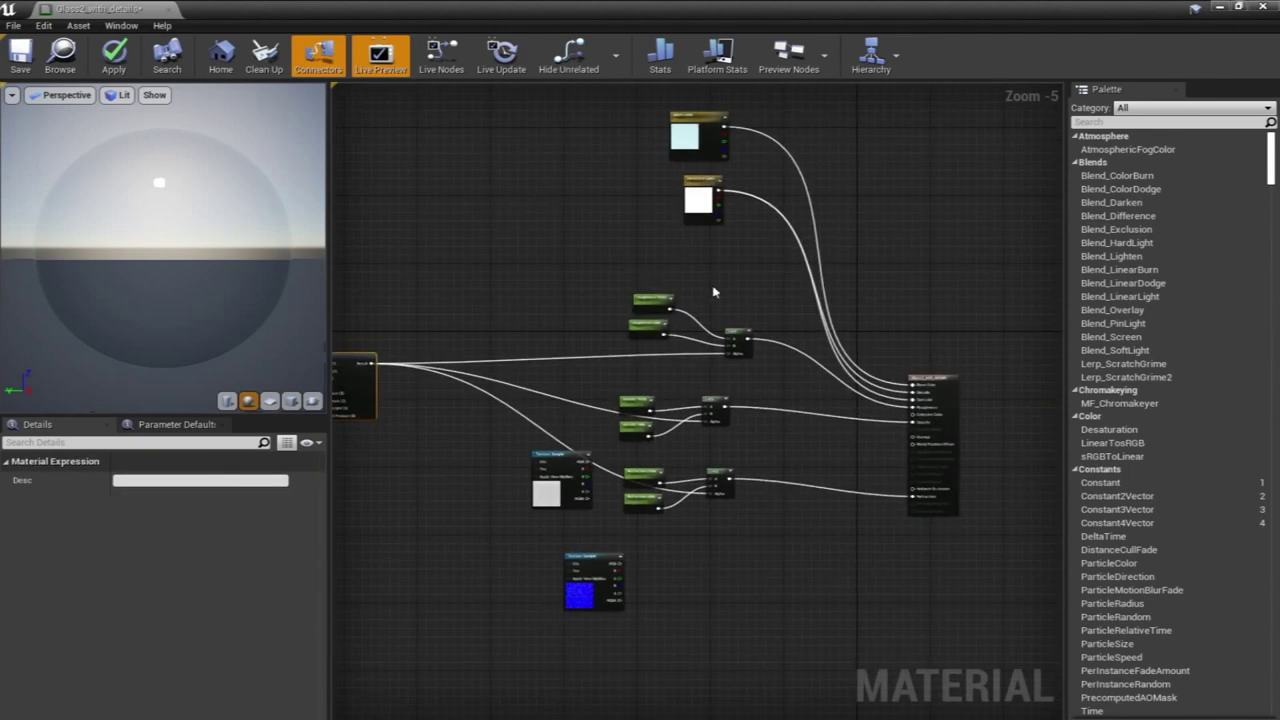
# Shift the roughness parameters and their Lerp to the left and place the metal_scratch_2 texture sample above them
pyautogui.moveTo(733, 328); pyautogui.dragTo(578, 308)
pyautogui.moveTo(584, 378); pyautogui.dragTo(714, 326, button='right')
pyautogui.moveTo(667, 406); pyautogui.dragTo(478, 158)
pyautogui.moveTo(671, 346); pyautogui.dragTo(655, 398, button='right')
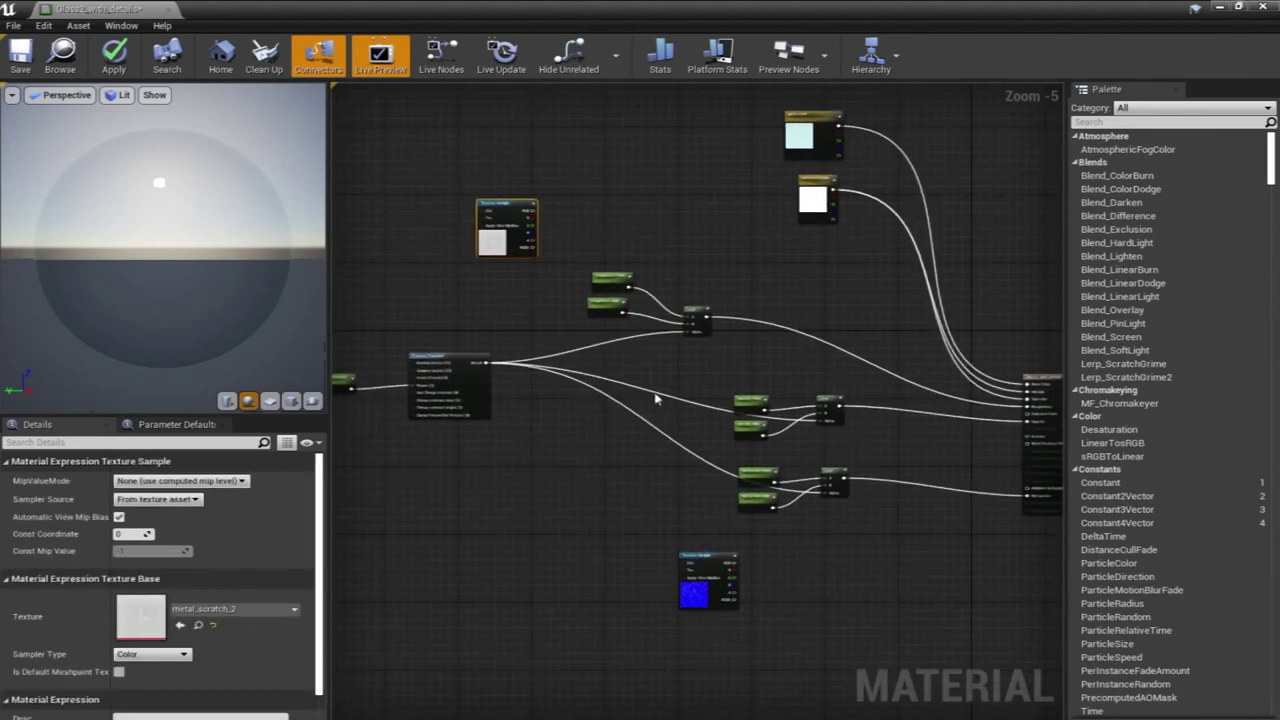
# Move the scratches texture sample lower and shift the refraction parameters with their Lerp down and to the left
pyautogui.moveTo(688, 557); pyautogui.dragTo(712, 622)
pyautogui.click(869, 462)
pyautogui.moveTo(869, 460); pyautogui.dragTo(762, 523)
pyautogui.scroll(2, 850, 511)
pyautogui.moveTo(840, 478); pyautogui.dragTo(554, 570)
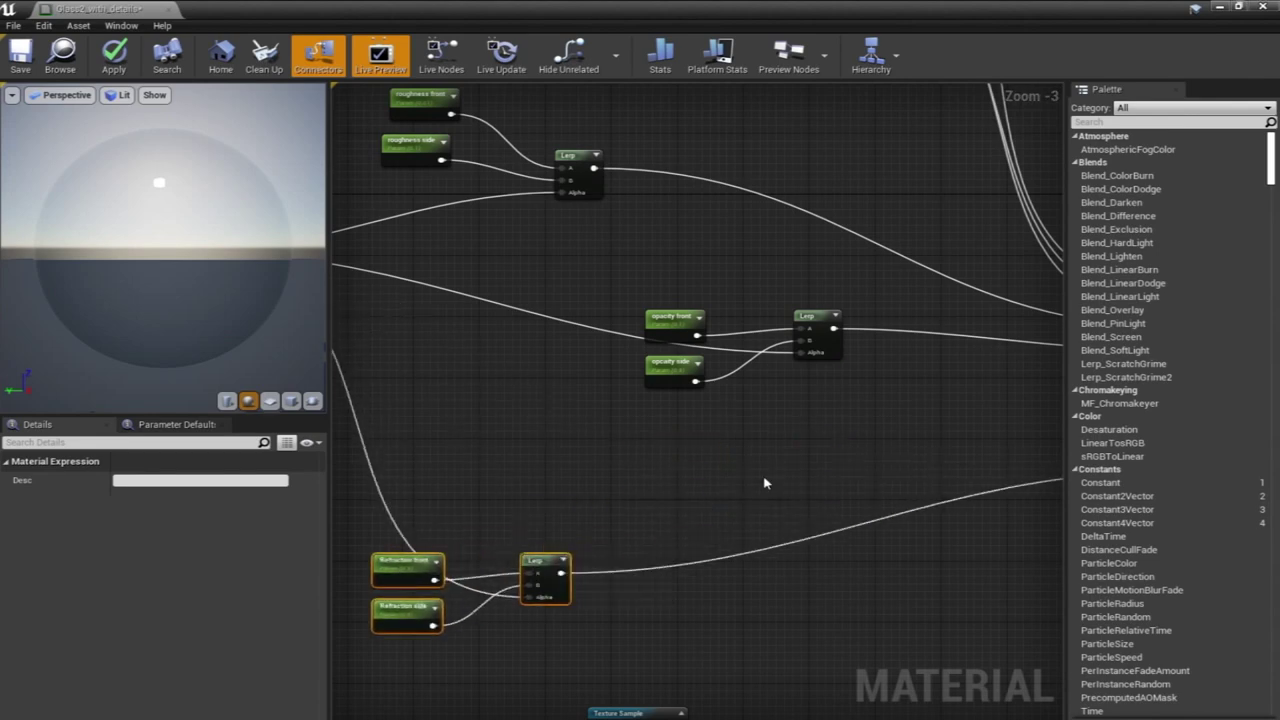
# Move the opacity front and opacity side parameters with their Lerp down and to the left
pyautogui.moveTo(762, 480); pyautogui.dragTo(739, 562, button='right')
pyautogui.moveTo(825, 375); pyautogui.dragTo(566, 520)
pyautogui.moveTo(786, 432); pyautogui.dragTo(616, 470)
pyautogui.moveTo(627, 382); pyautogui.dragTo(757, 428, button='right')
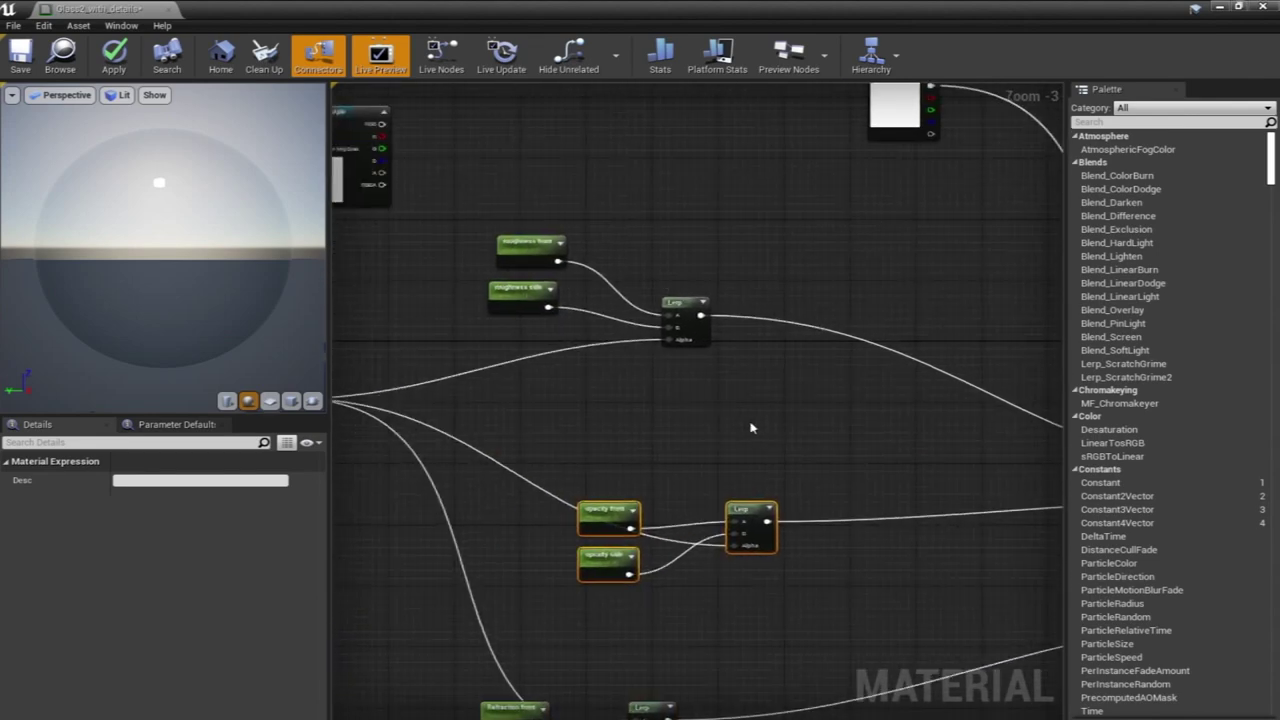
# Move the roughness parameters and their Lerp up beside the metal_scratch_2 texture sample
pyautogui.scroll(-2, 757, 428)
pyautogui.click(747, 425)
pyautogui.scroll(1, 603, 312)
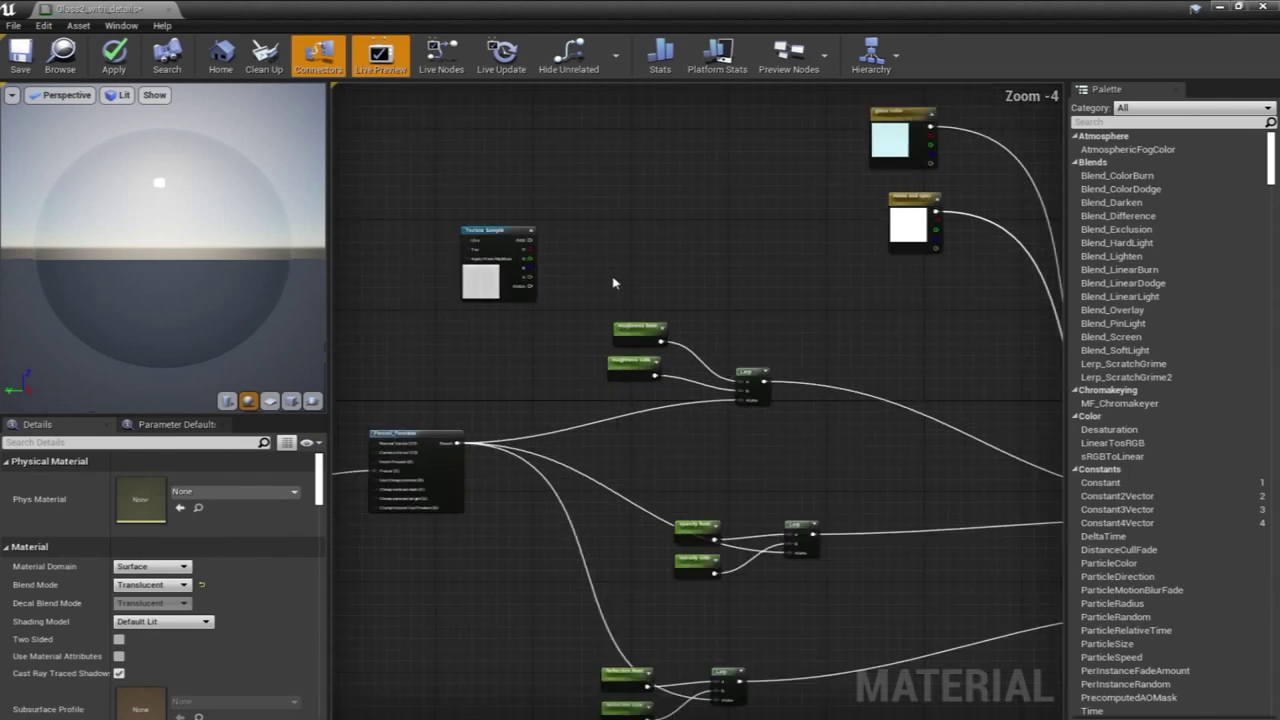
pyautogui.moveTo(783, 285); pyautogui.dragTo(545, 455)
pyautogui.moveTo(754, 375); pyautogui.dragTo(692, 305)
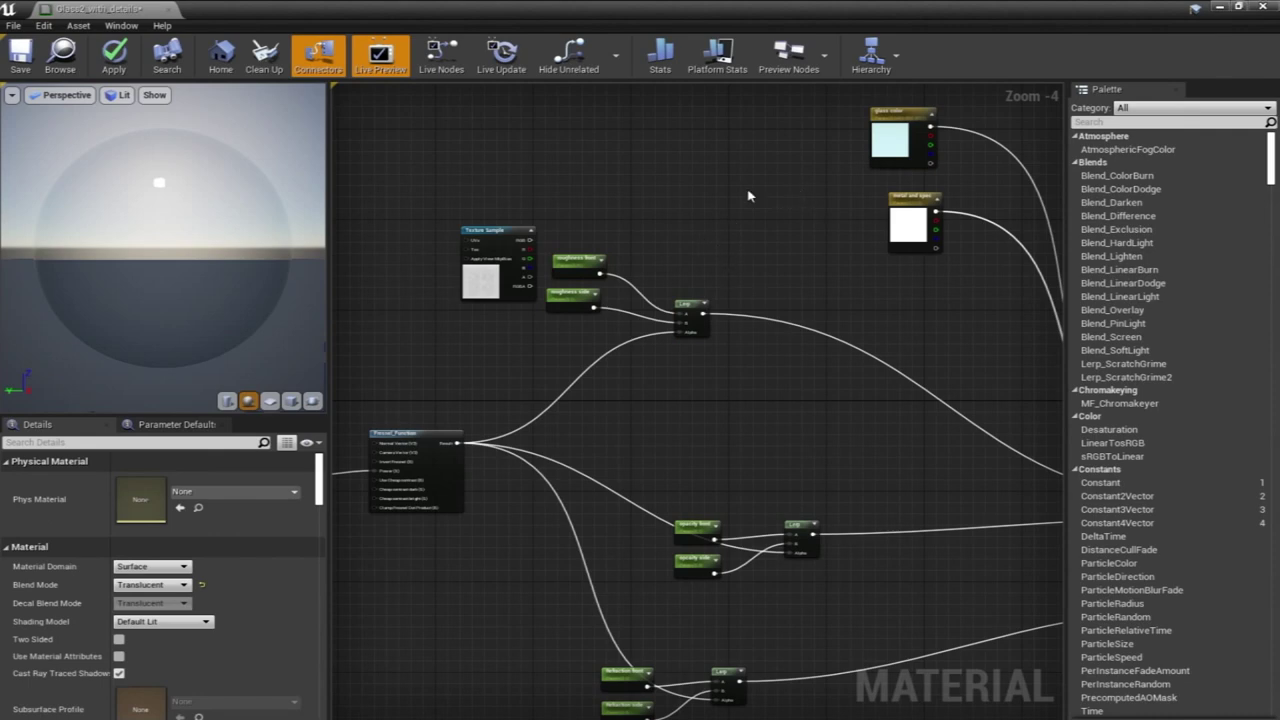
# Frame the metal_scratch_2 texture sample and the roughness nodes in a comment named Roughness
pyautogui.moveTo(764, 197); pyautogui.dragTo(420, 372)
pyautogui.press('c')
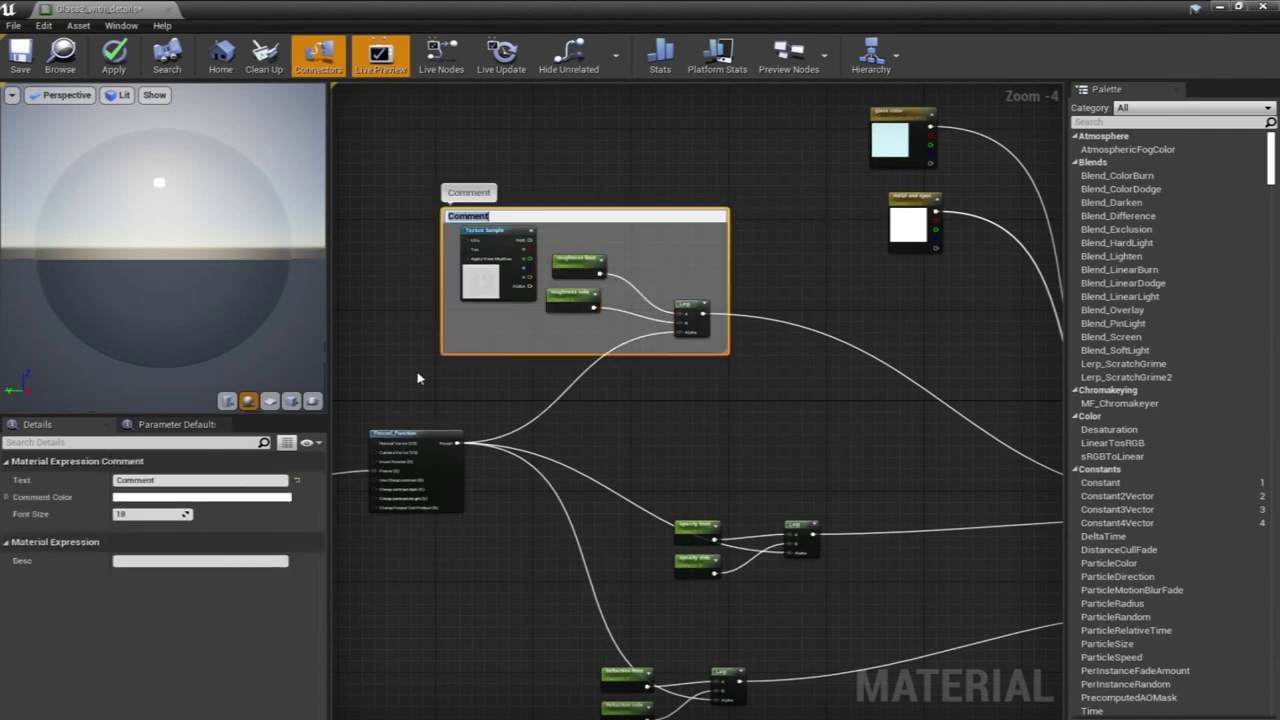
pyautogui.scroll(2, 470, 228)
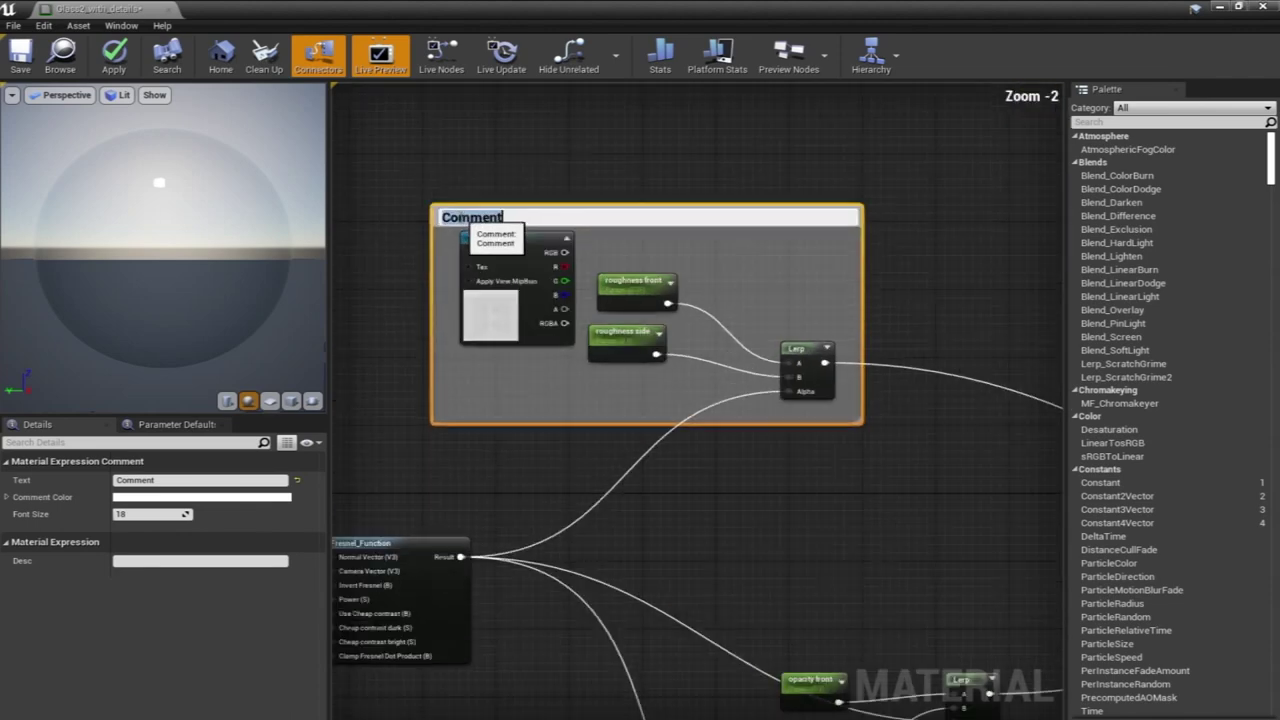
pyautogui.scroll(-4, 519, 216)
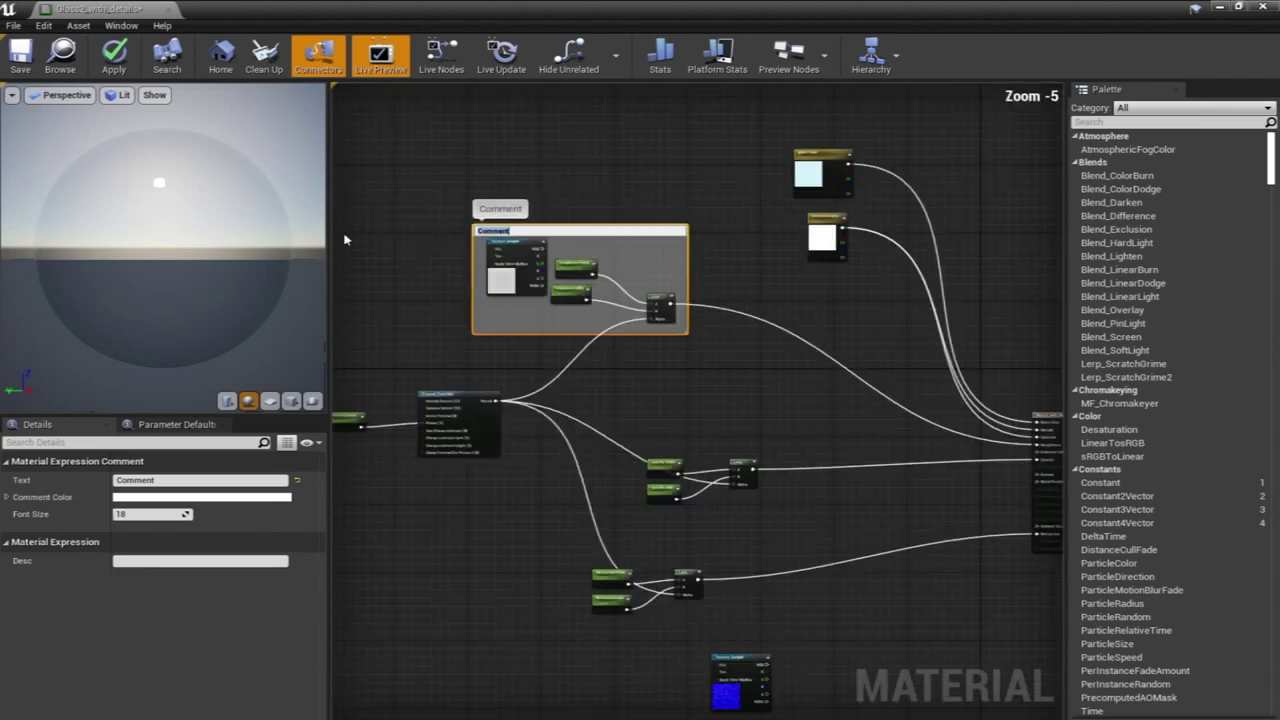
pyautogui.scroll(3, 880, 392)
pyautogui.scroll(-3, 890, 398)
pyautogui.scroll(3, 535, 272)
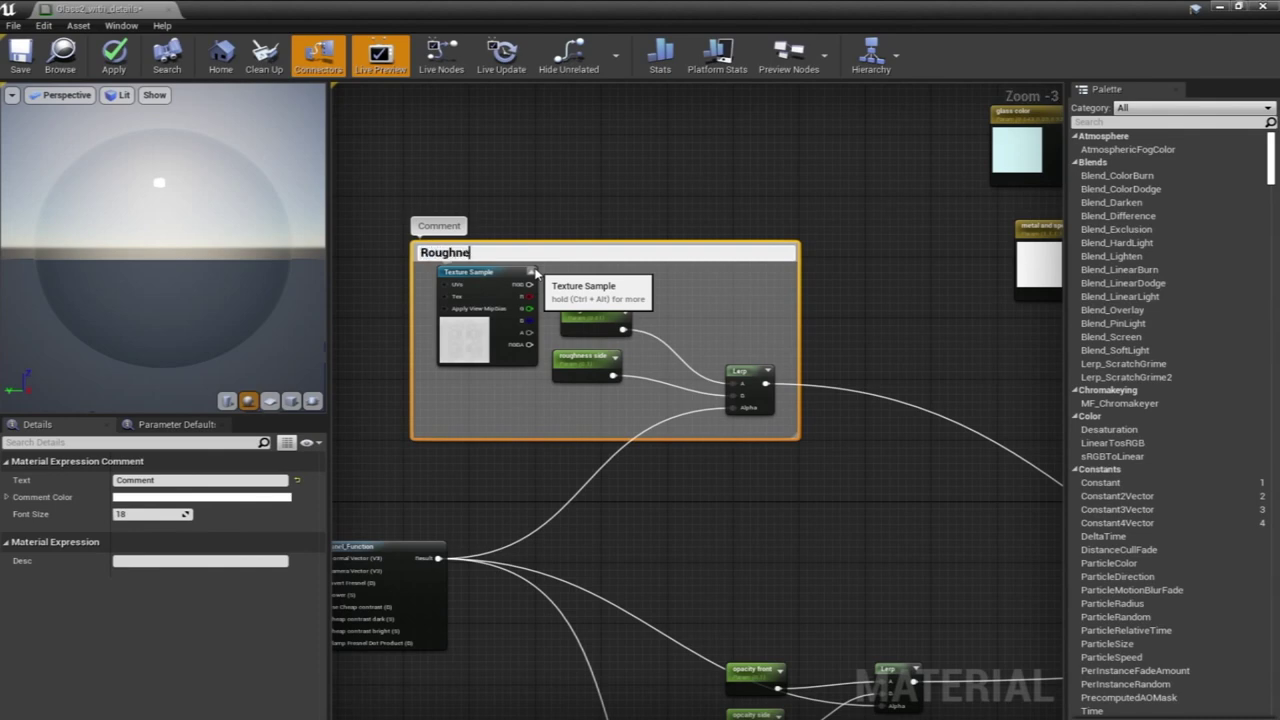
pyautogui.press('Return')
pyautogui.click(728, 184)
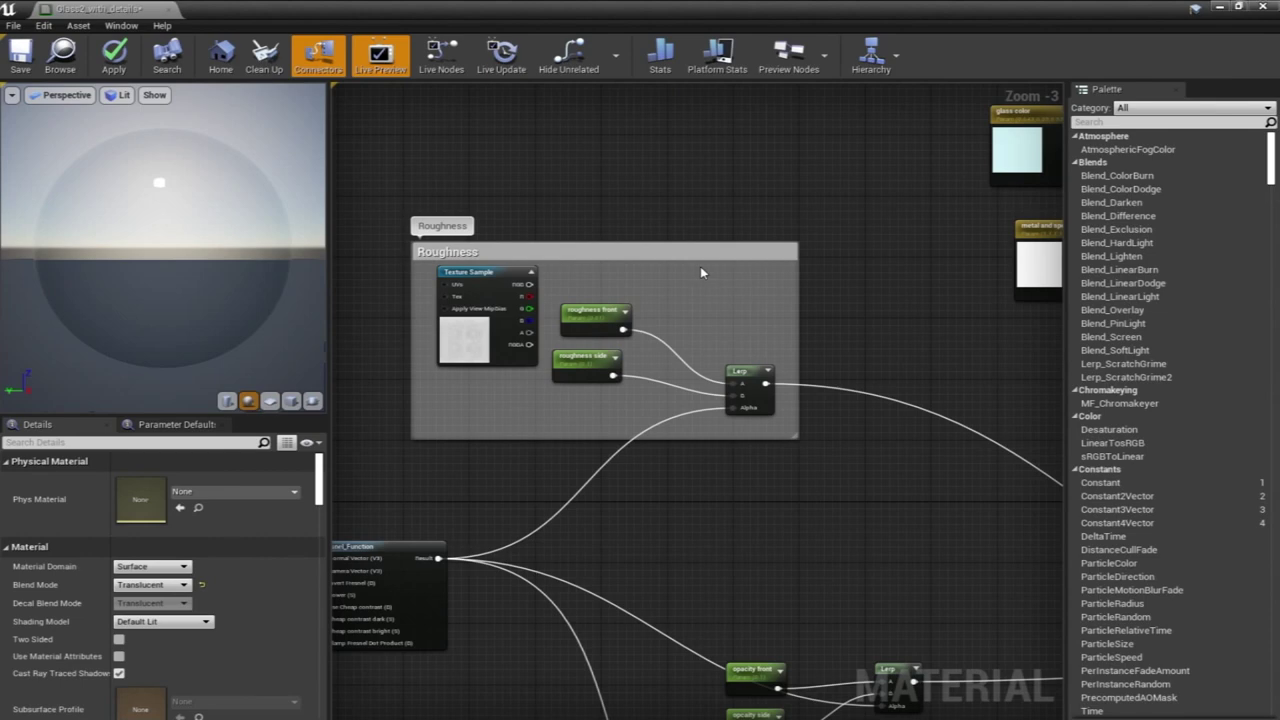
# Set the Roughness comment's color to light green, hex sRGB D7FFA9FF
pyautogui.click(700, 259)
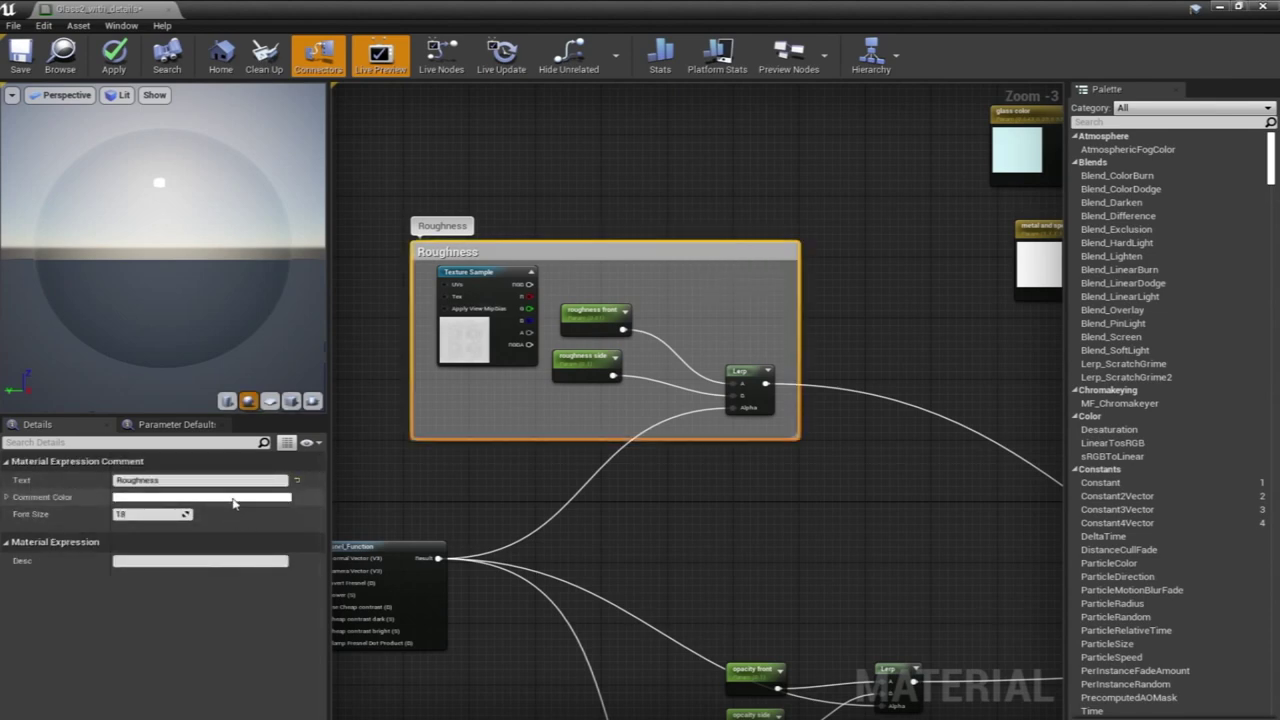
pyautogui.click(172, 497)
pyautogui.moveTo(338, 477)
pyautogui.mouseDown()
pyautogui.moveTo(344, 492)
pyautogui.moveTo(328, 503)
pyautogui.mouseUp()
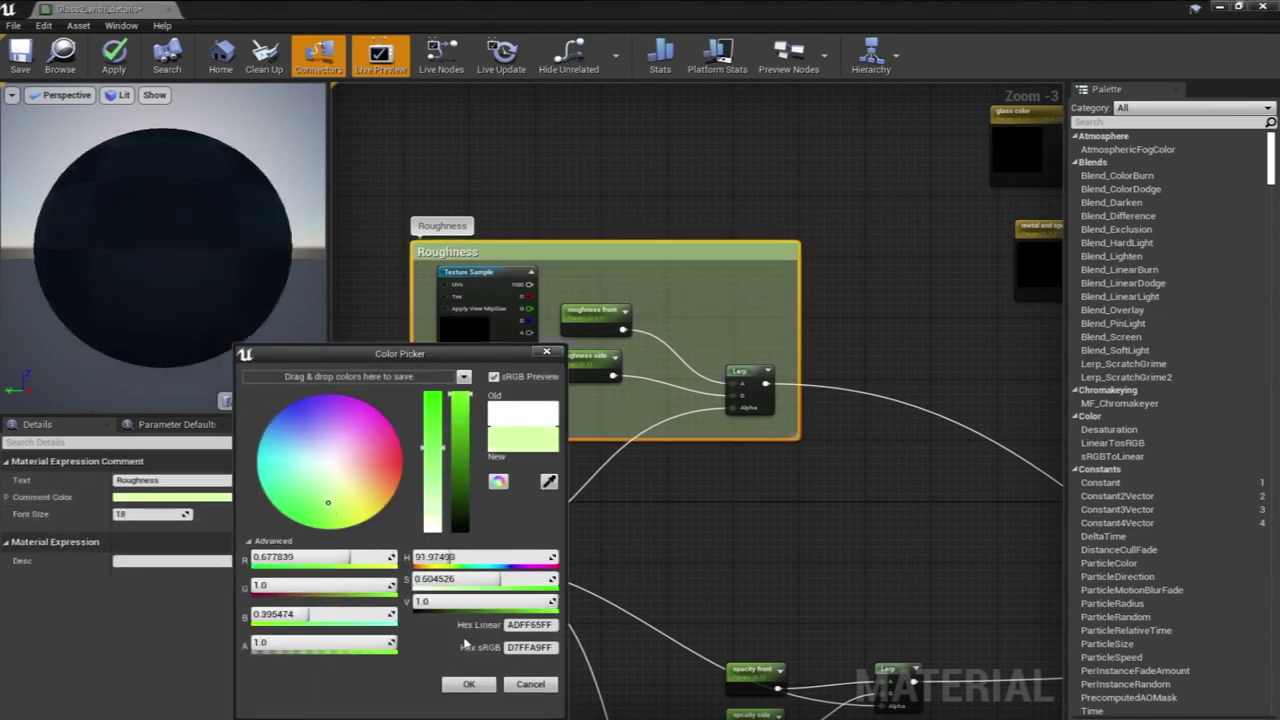
pyautogui.click(472, 688)
pyautogui.click(597, 174)
# Move the Fresnel_Function node and its power parameter farther left of the Roughness comment
pyautogui.scroll(-3, 596, 173)
pyautogui.scroll(2, 601, 314)
pyautogui.moveTo(601, 314); pyautogui.dragTo(813, 309, button='right')
pyautogui.moveTo(674, 279); pyautogui.dragTo(507, 362)
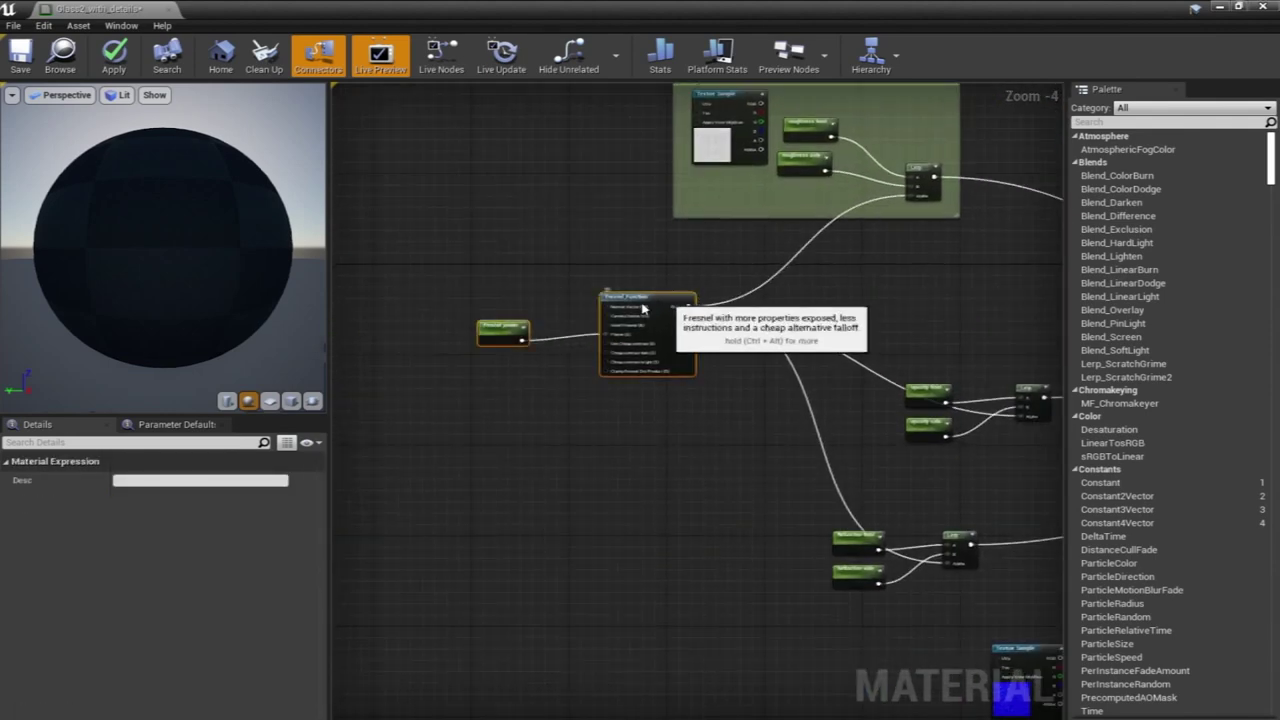
pyautogui.moveTo(665, 300); pyautogui.dragTo(468, 308)
pyautogui.click(672, 315)
# Move the Roughness comment with its nodes up and to the left, and enlarge its frame to make room
pyautogui.moveTo(888, 90); pyautogui.dragTo(840, 263, button='right')
pyautogui.scroll(2, 780, 307)
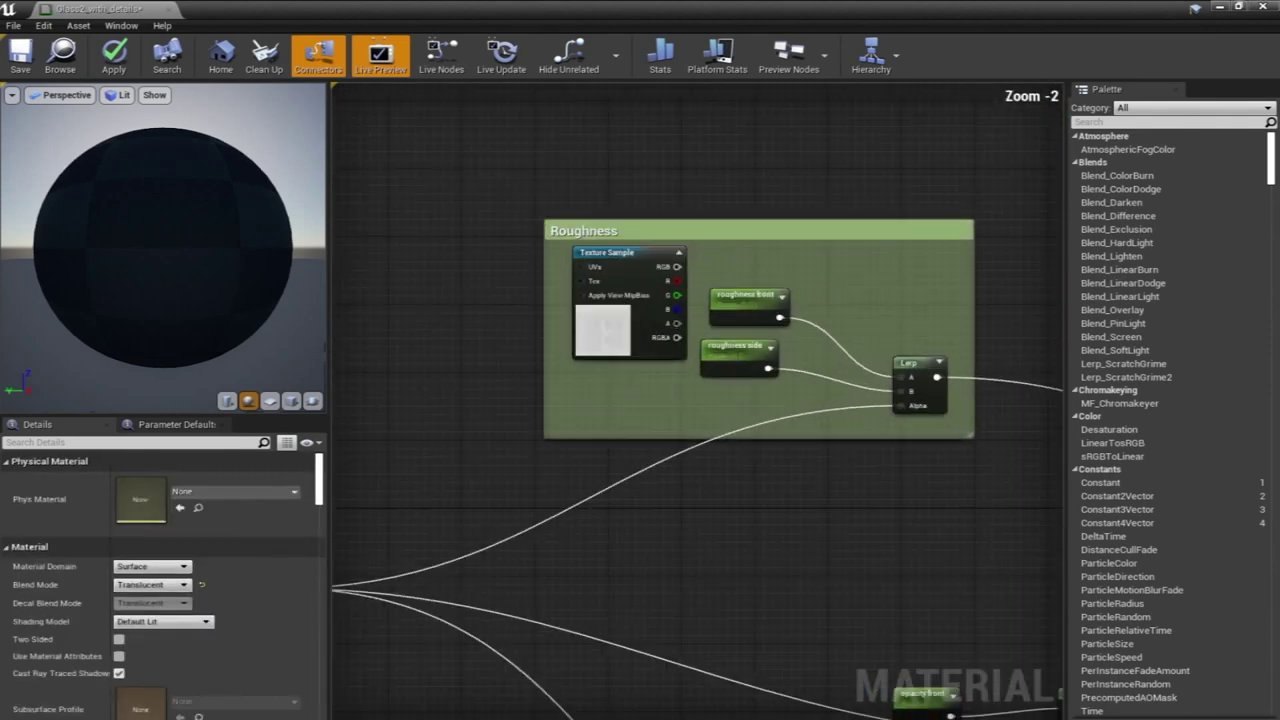
pyautogui.moveTo(796, 176); pyautogui.dragTo(790, 271, button='right')
pyautogui.click(800, 336)
pyautogui.moveTo(800, 336); pyautogui.dragTo(704, 300)
pyautogui.click(780, 188)
pyautogui.scroll(-1, 754, 340)
pyautogui.scroll(-1, 754, 346)
pyautogui.scroll(2, 771, 323)
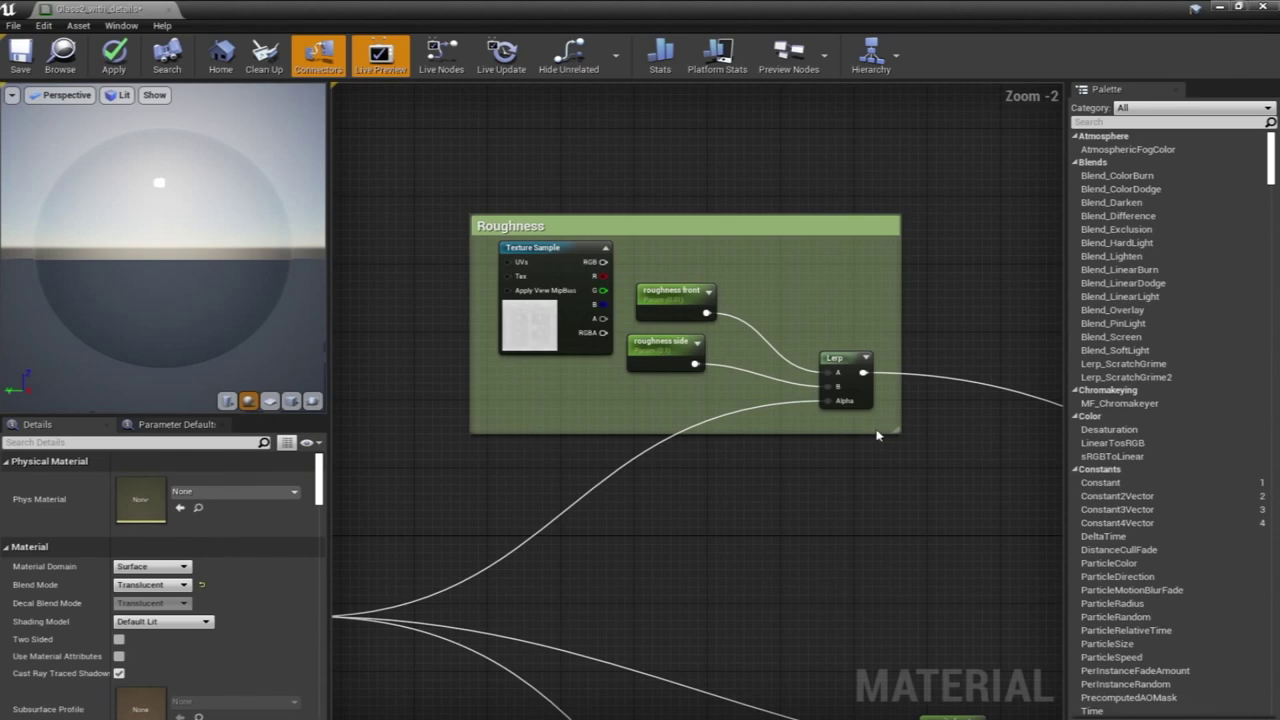
pyautogui.moveTo(900, 432); pyautogui.dragTo(999, 526)
pyautogui.moveTo(876, 175); pyautogui.dragTo(803, 121, button='right')
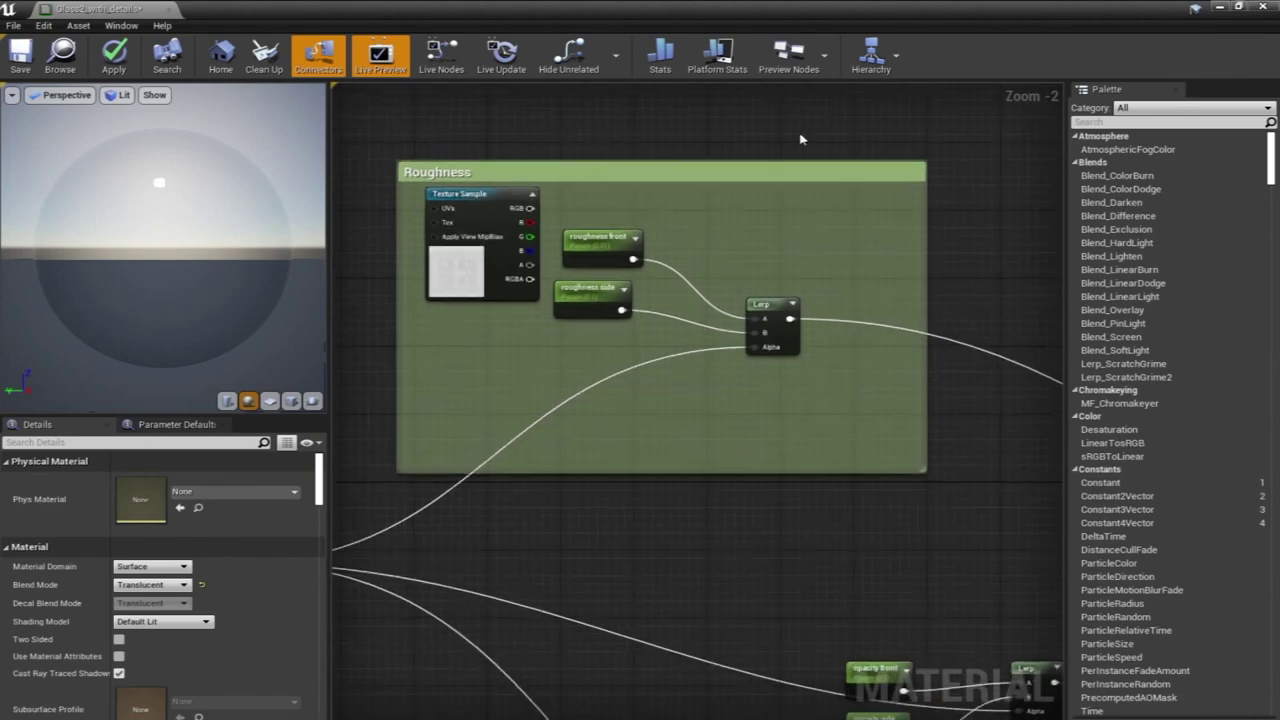
# Spread out the nodes inside the Roughness comment, leaving a gap between the texture sample and the roughness parameters
pyautogui.moveTo(766, 308); pyautogui.dragTo(866, 316)
pyautogui.moveTo(600, 249); pyautogui.dragTo(718, 290)
pyautogui.moveTo(568, 307); pyautogui.dragTo(684, 372)
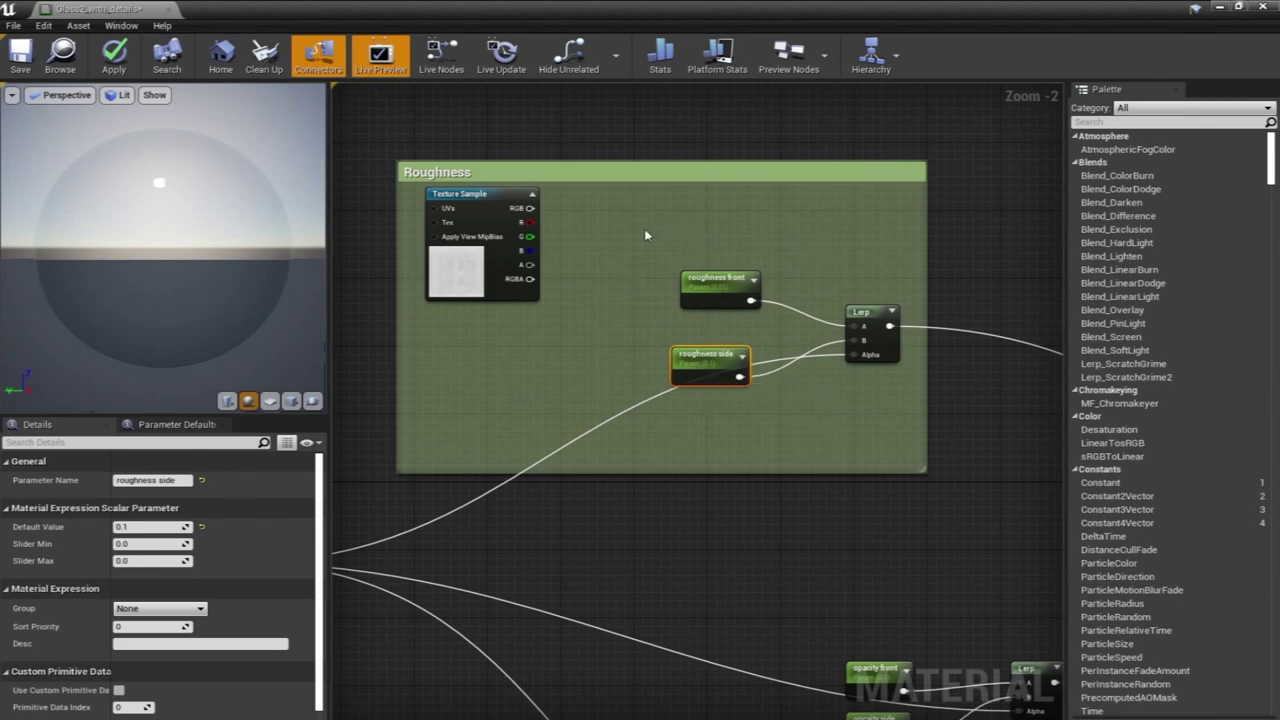
pyautogui.moveTo(482, 197); pyautogui.dragTo(461, 213)
# Add a WorldAlignedTexture node beside the texture sample inside the Roughness comment
pyautogui.rightClick(563, 236)
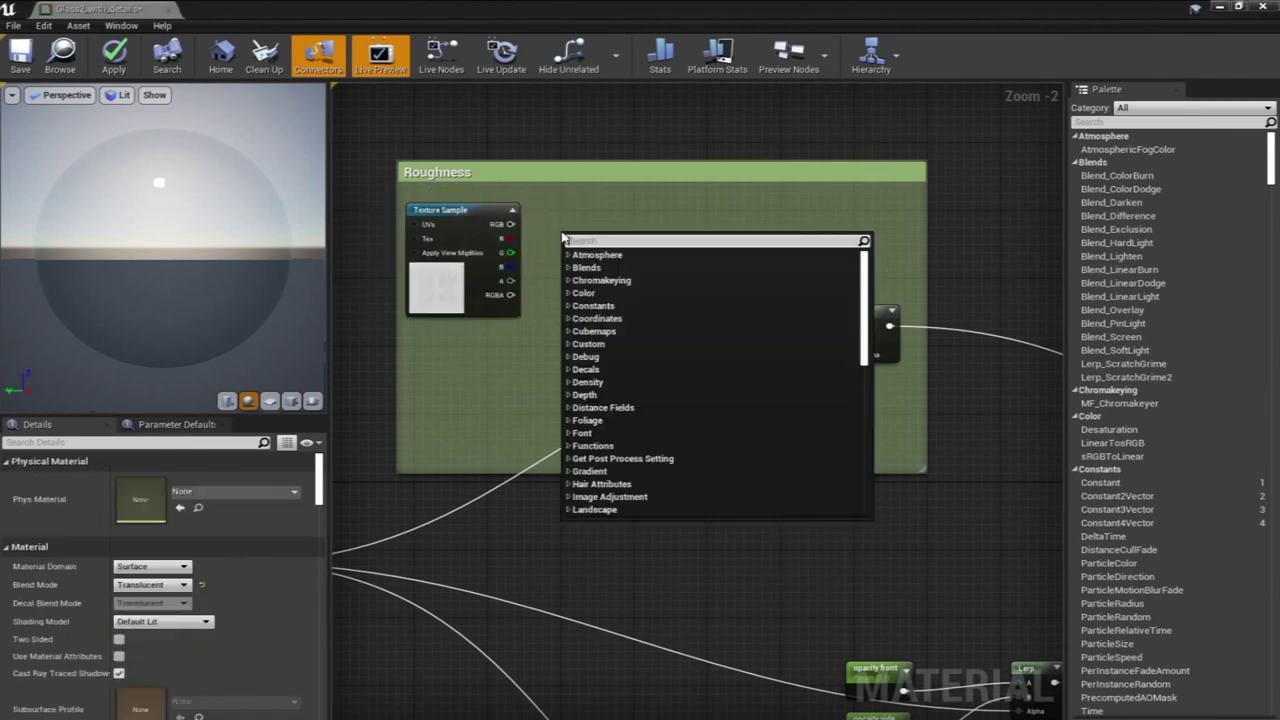
pyautogui.write('w')
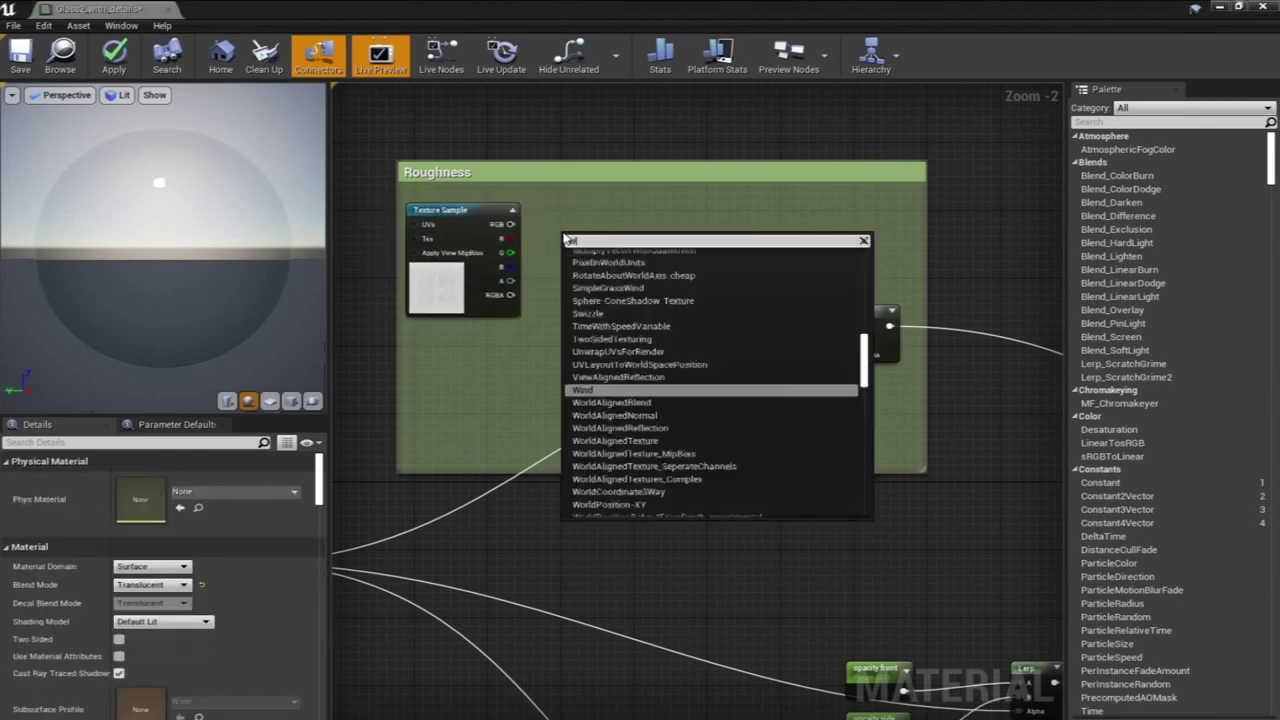
pyautogui.write('orldalign')
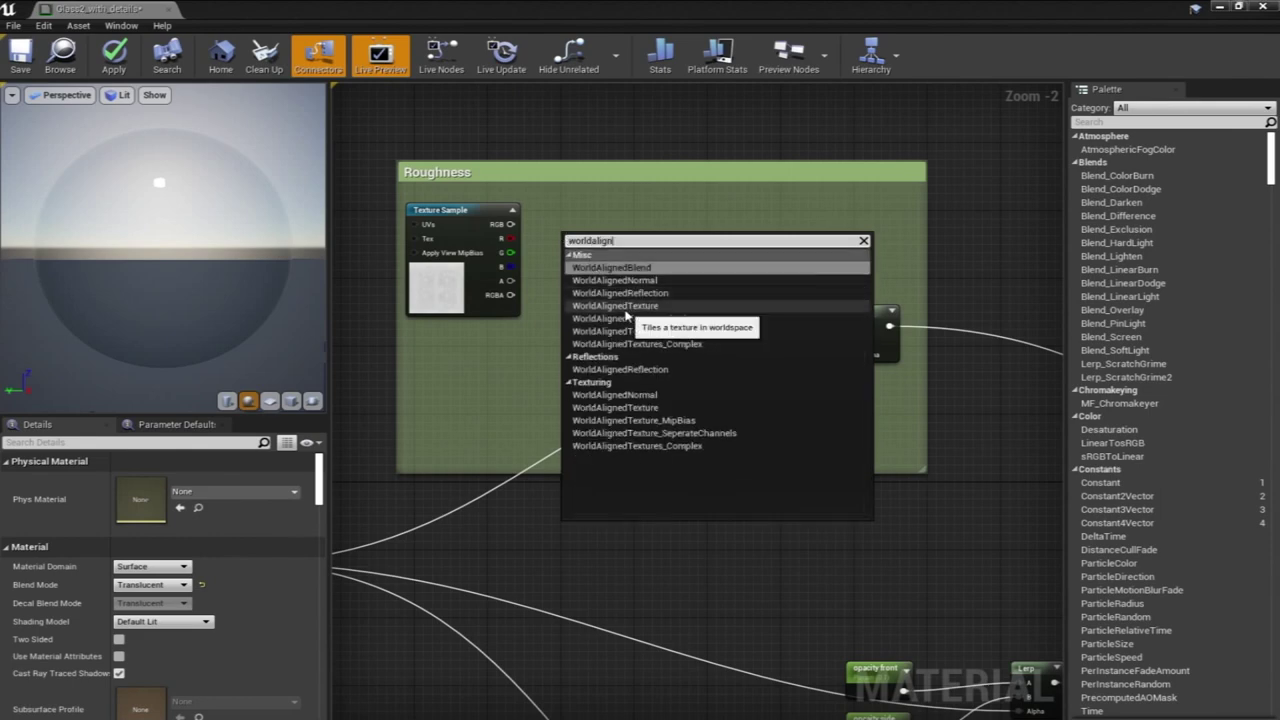
pyautogui.click(606, 305)
pyautogui.click(843, 281)
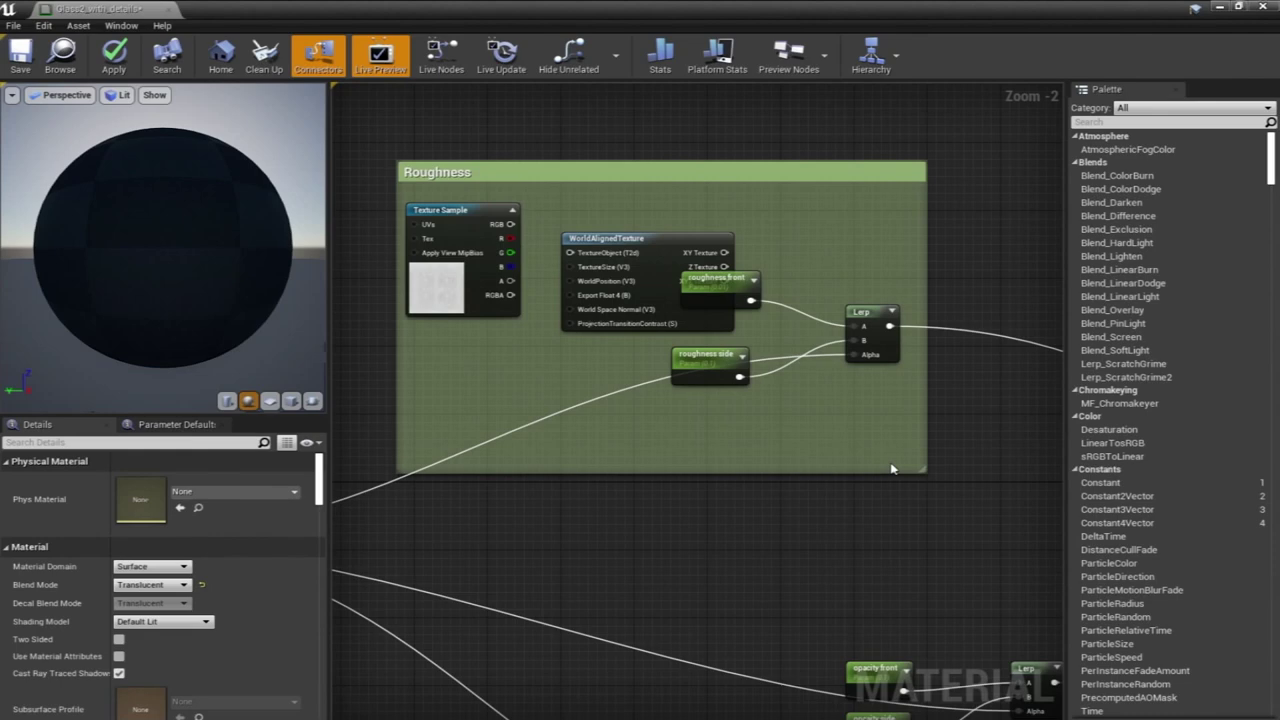
# Enlarge the Roughness comment and spread out its nodes, moving the Lerp and both roughness parameters away from the WorldAlignedTexture node
pyautogui.moveTo(927, 471); pyautogui.dragTo(1060, 549)
pyautogui.moveTo(868, 328); pyautogui.dragTo(985, 420)
pyautogui.moveTo(689, 249); pyautogui.dragTo(679, 219)
pyautogui.moveTo(715, 278); pyautogui.dragTo(880, 278)
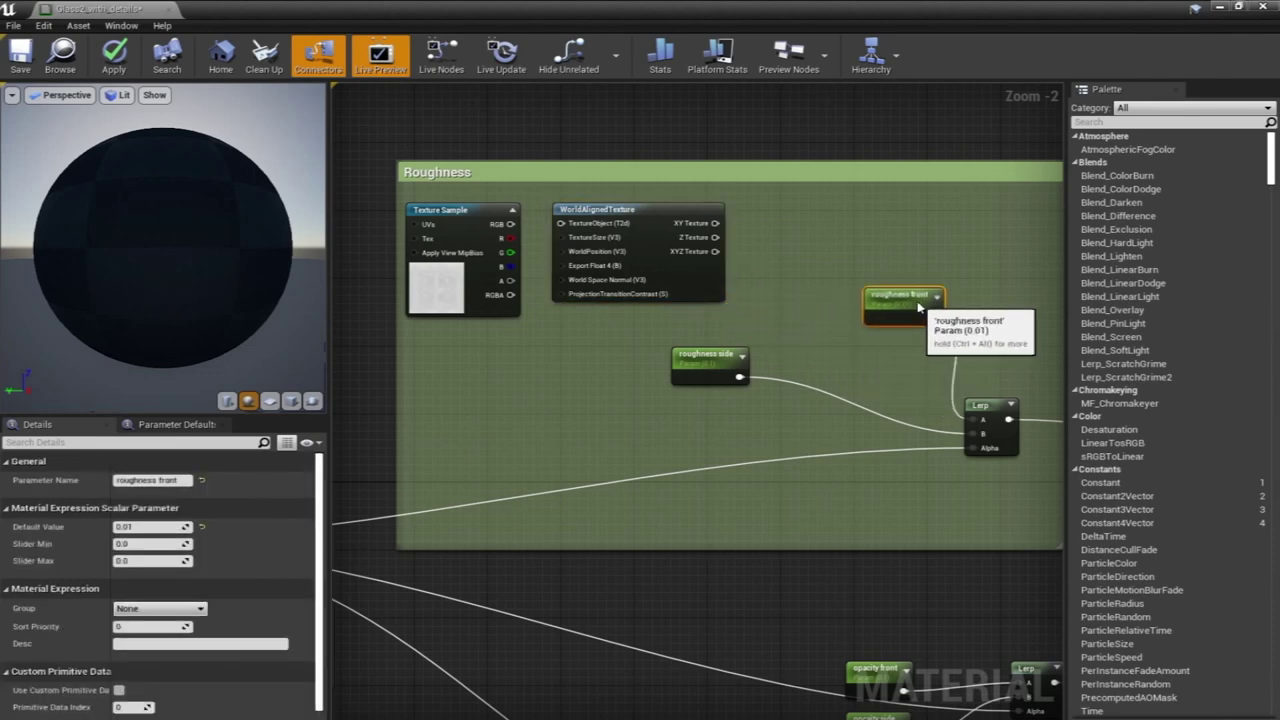
pyautogui.moveTo(748, 357); pyautogui.dragTo(919, 341)
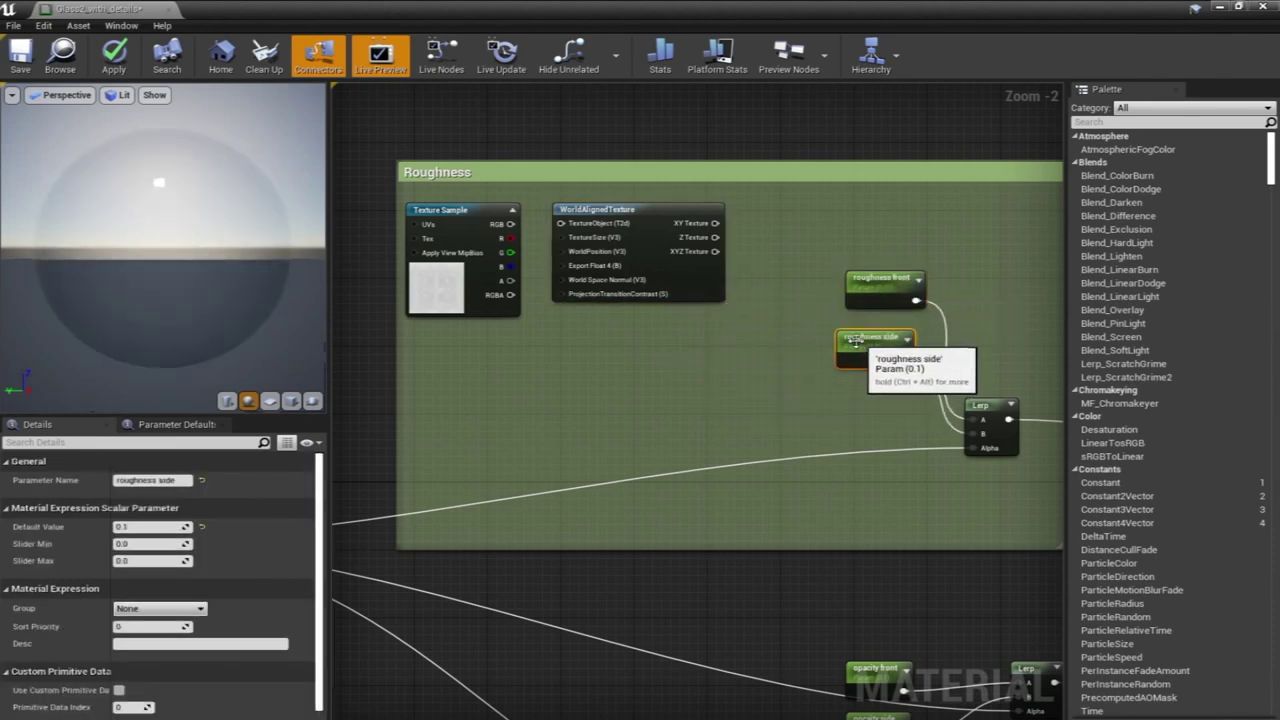
# Convert the metal_scratch_2 texture sample to a texture object and connect it to the WorldAlignedTexture node's TextureObject input
pyautogui.click(645, 215)
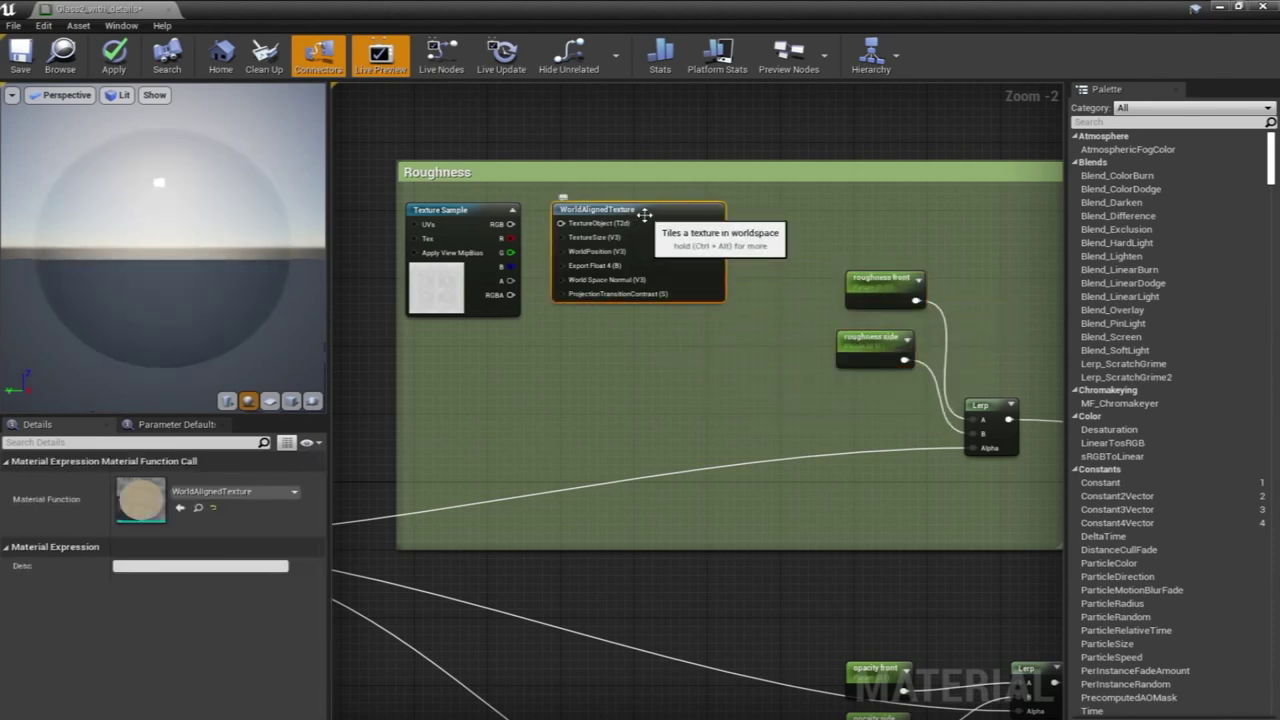
pyautogui.click(464, 210)
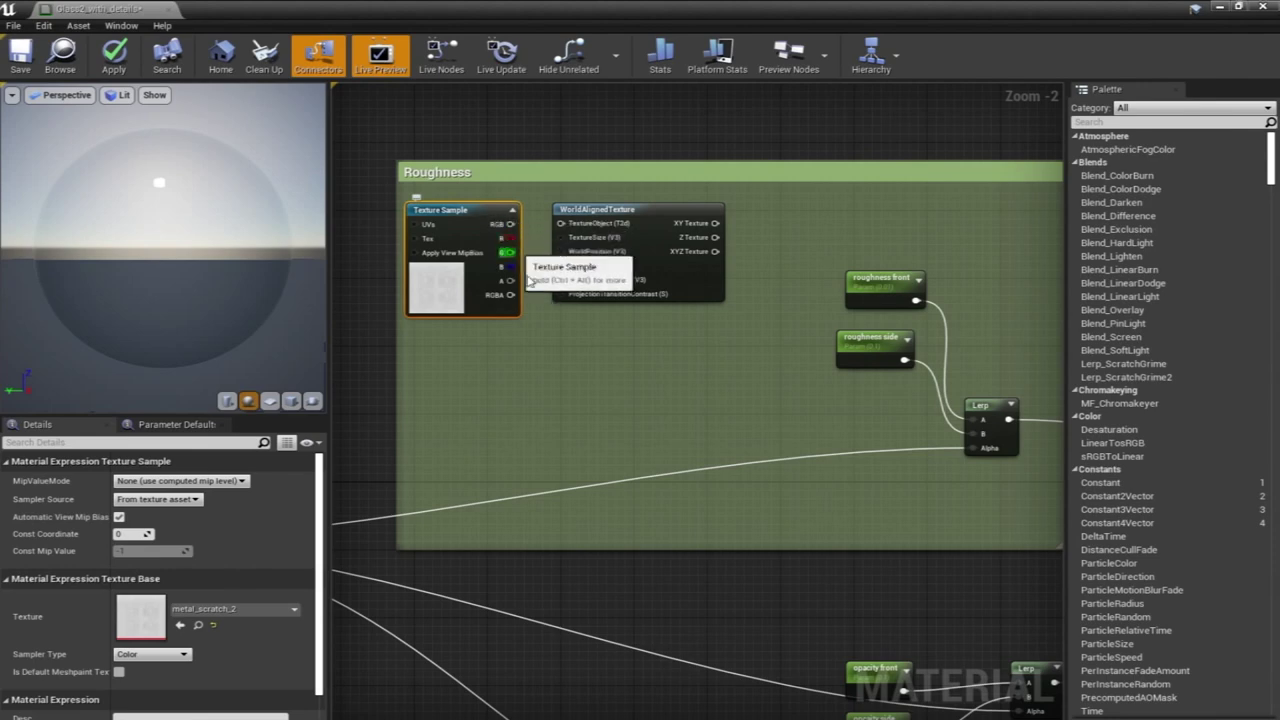
pyautogui.moveTo(511, 224); pyautogui.dragTo(553, 212)
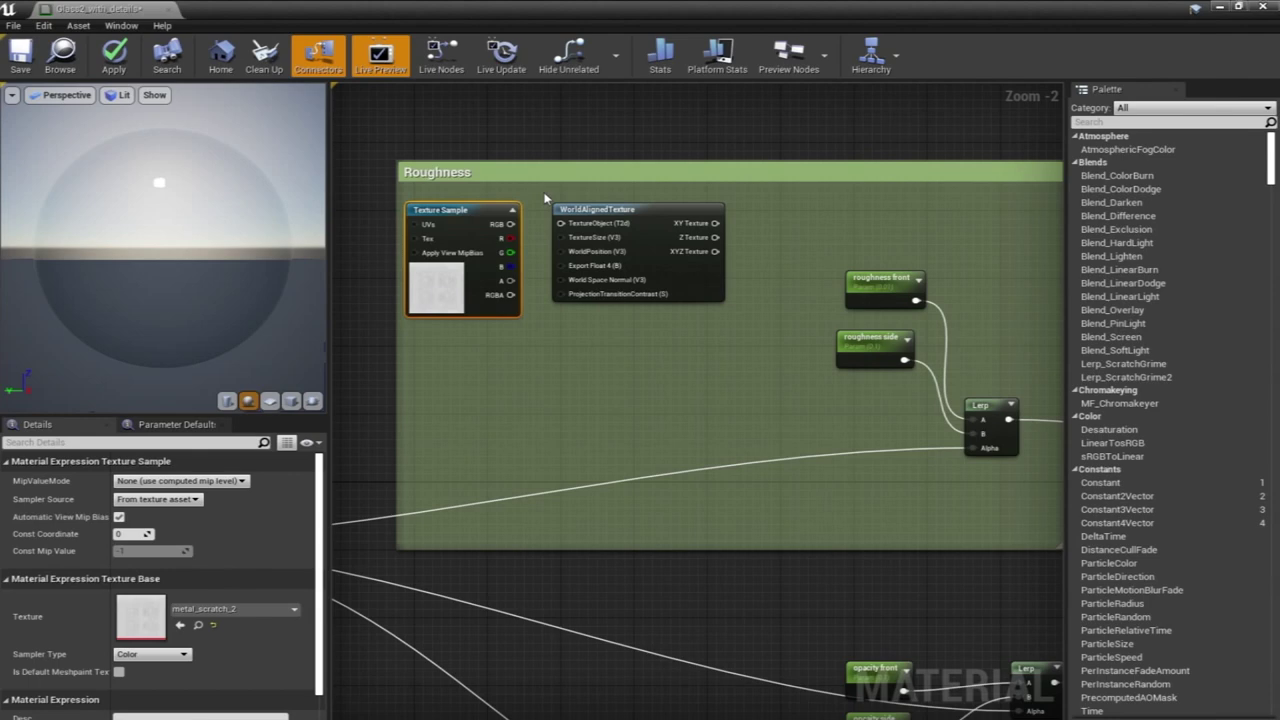
pyautogui.rightClick(464, 213)
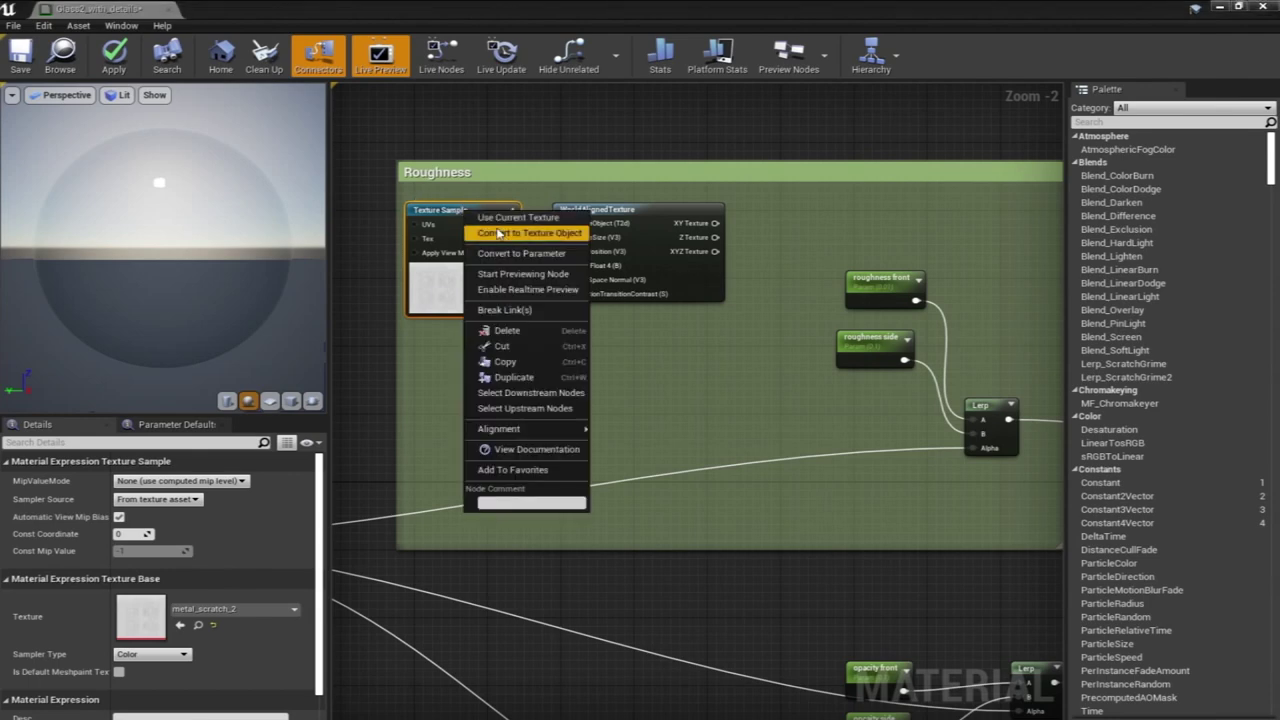
pyautogui.click(500, 233)
pyautogui.moveTo(480, 228); pyautogui.dragTo(603, 229)
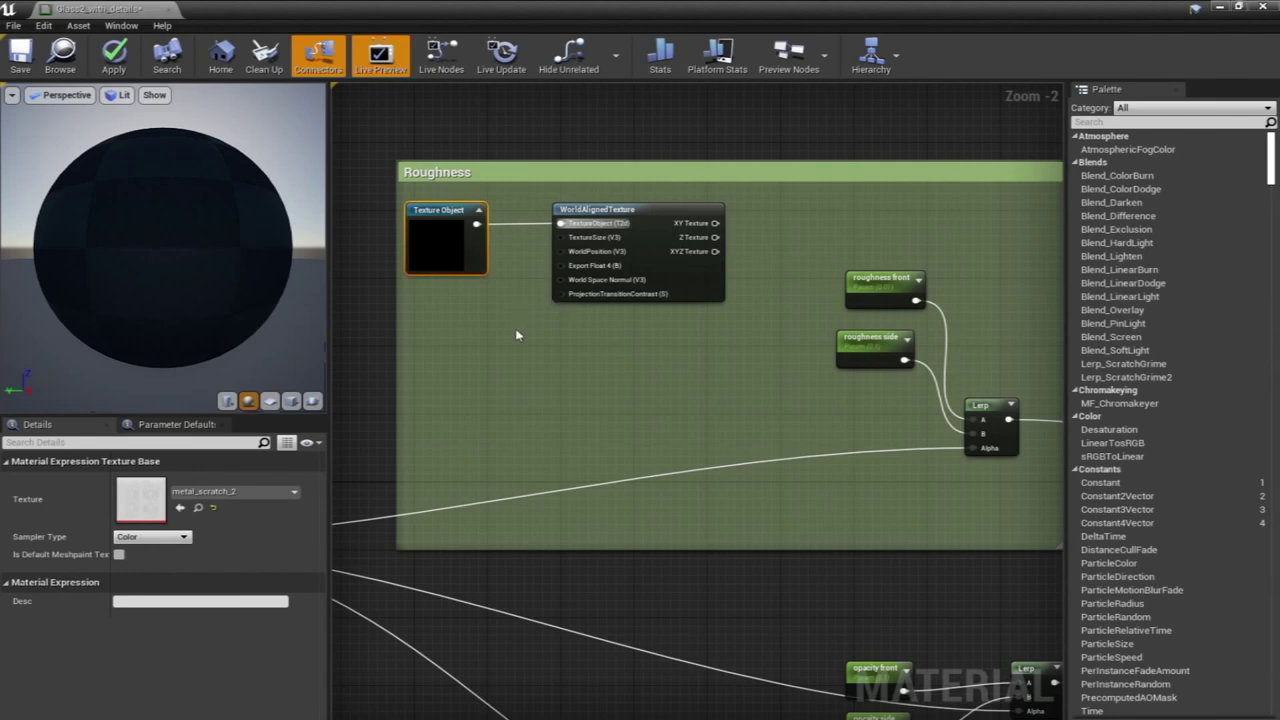
# Add a scalar parameter named "map size" and connect it to the TextureSize input of the roughness WorldAlignedTexture node
pyautogui.moveTo(517, 325); pyautogui.dragTo(582, 343, button='right')
pyautogui.scroll(2, 584, 349)
pyautogui.click(538, 369)
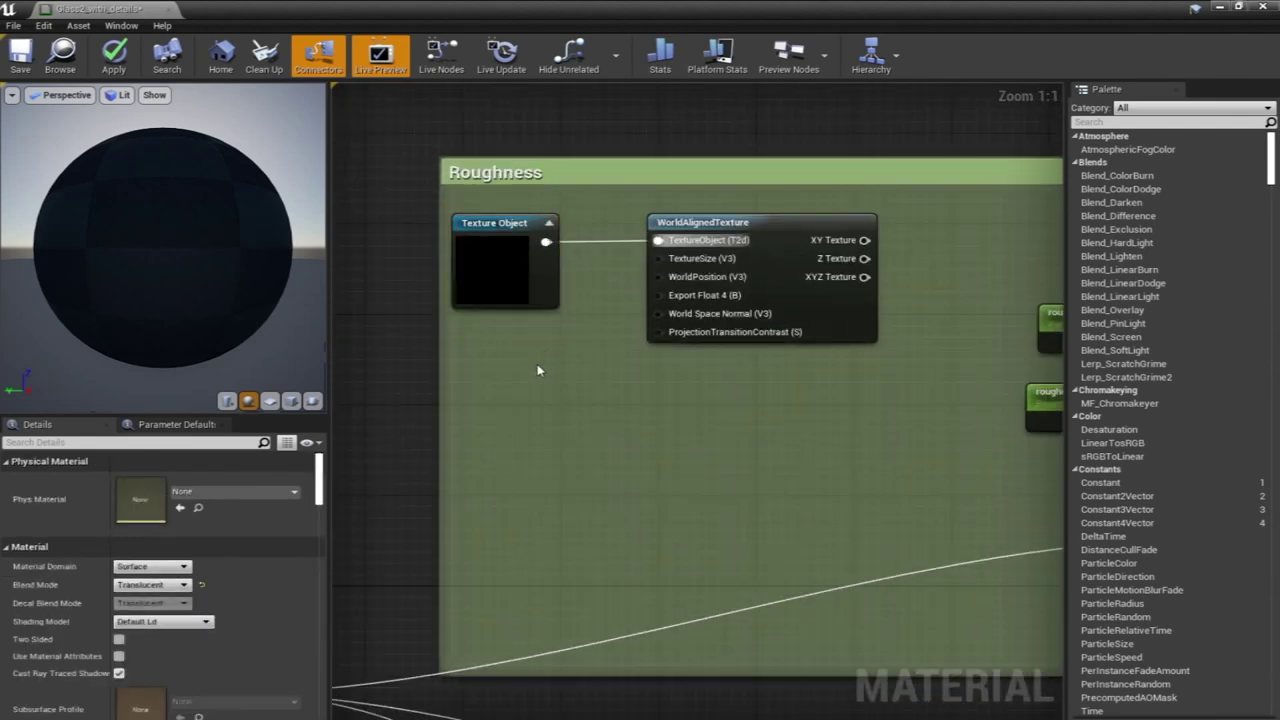
pyautogui.click(538, 370)
pyautogui.write('sssssssss')
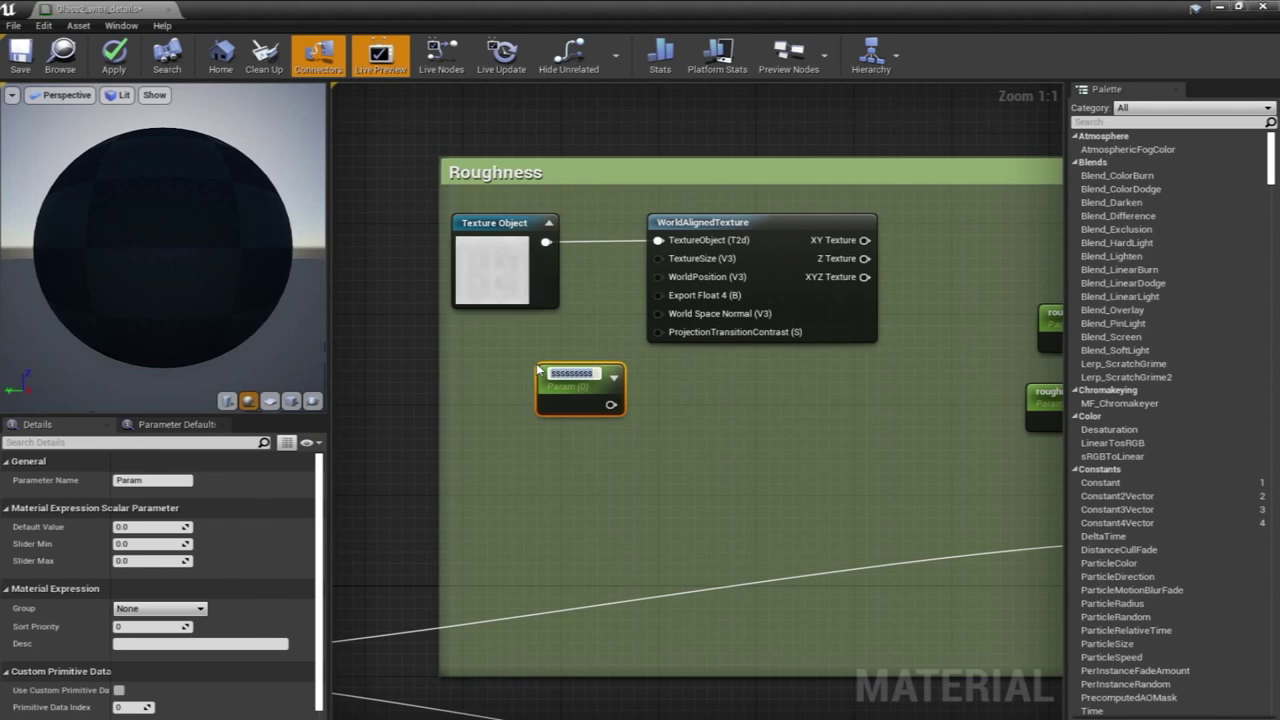
pyautogui.write('map size')
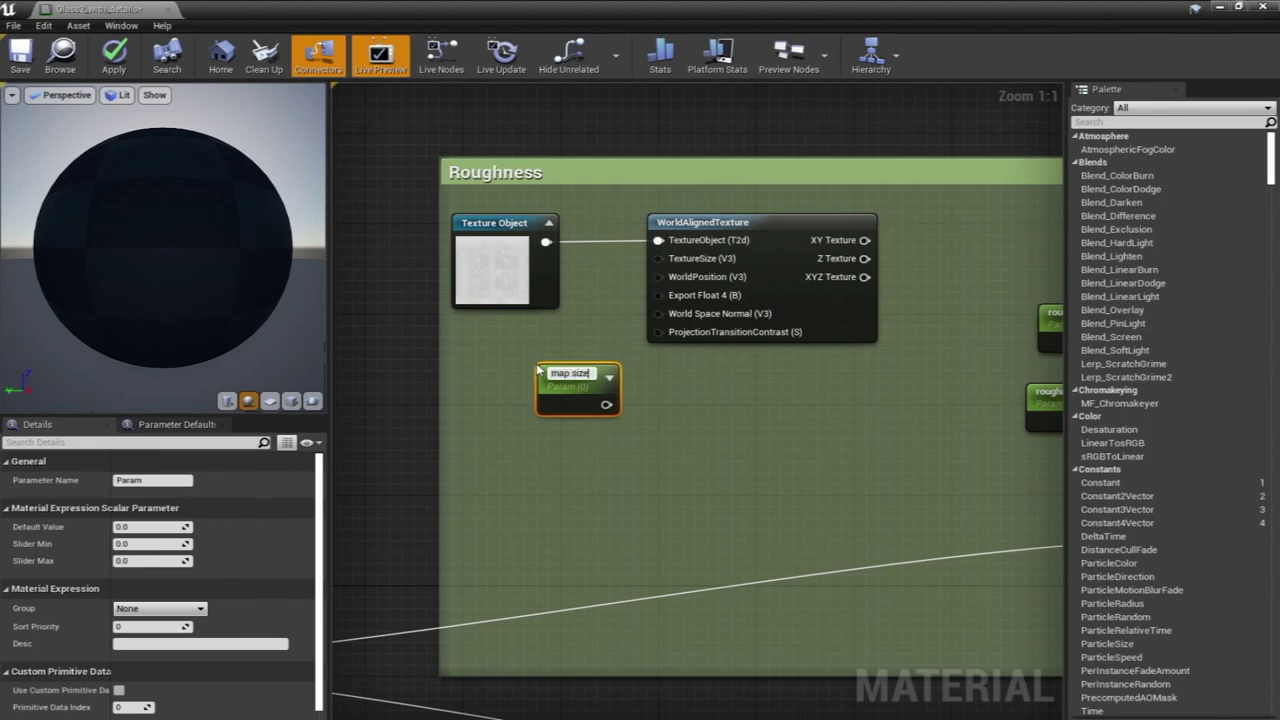
pyautogui.press('Return')
pyautogui.moveTo(597, 402); pyautogui.dragTo(660, 263)
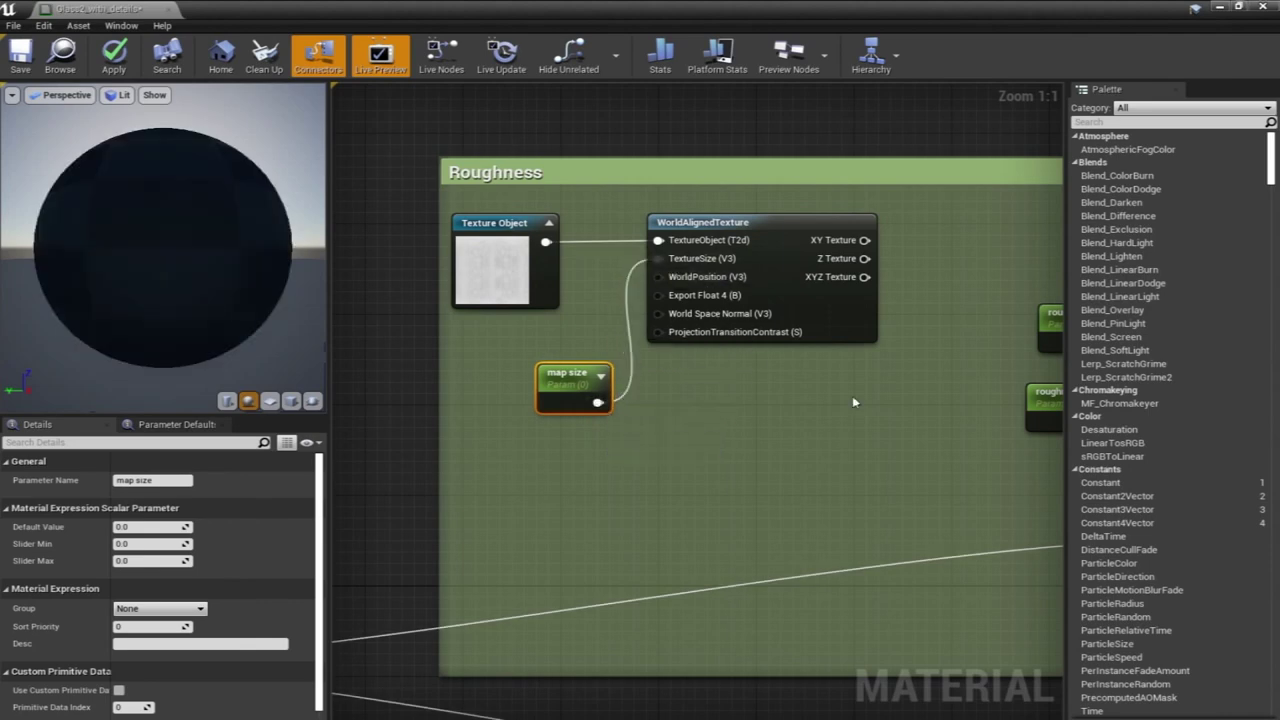
# Move the roughness front and roughness side parameters down inside the comment so they line up beside the Lerp
pyautogui.moveTo(852, 395); pyautogui.dragTo(672, 352, button='right')
pyautogui.scroll(-2, 672, 365)
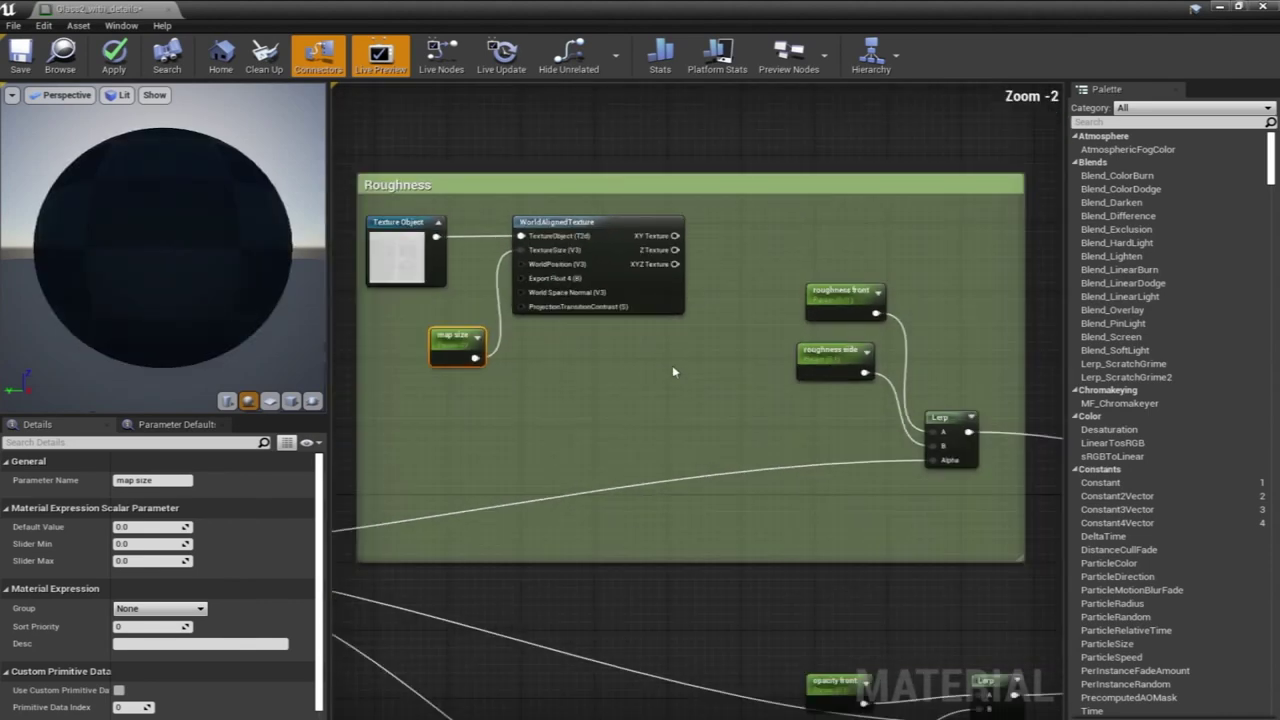
pyautogui.moveTo(855, 302); pyautogui.dragTo(817, 303)
pyautogui.moveTo(826, 364); pyautogui.dragTo(779, 477)
pyautogui.moveTo(806, 298); pyautogui.dragTo(779, 418)
pyautogui.click(834, 279)
pyautogui.moveTo(834, 279); pyautogui.dragTo(723, 312, button='right')
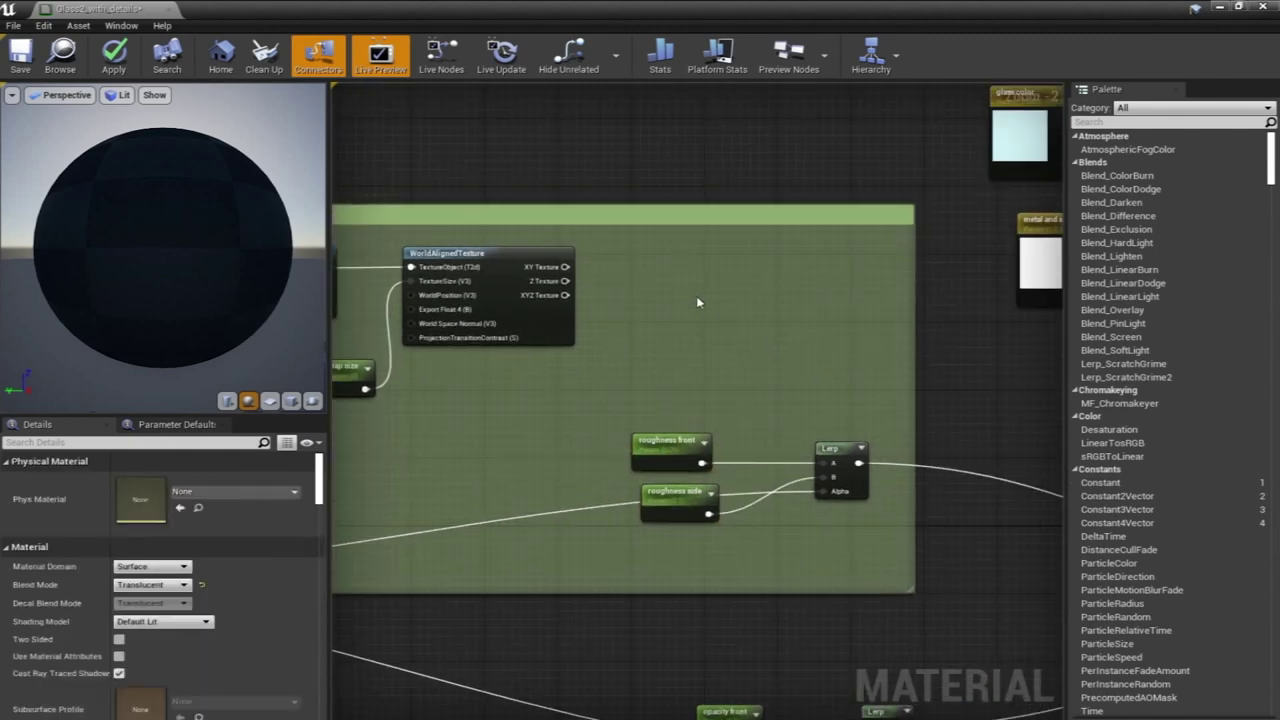
# Add a Multiply node inside the Roughness comment and move the Lerp with its two roughness parameters to the left beneath WorldAlignedTexture
pyautogui.click(704, 296)
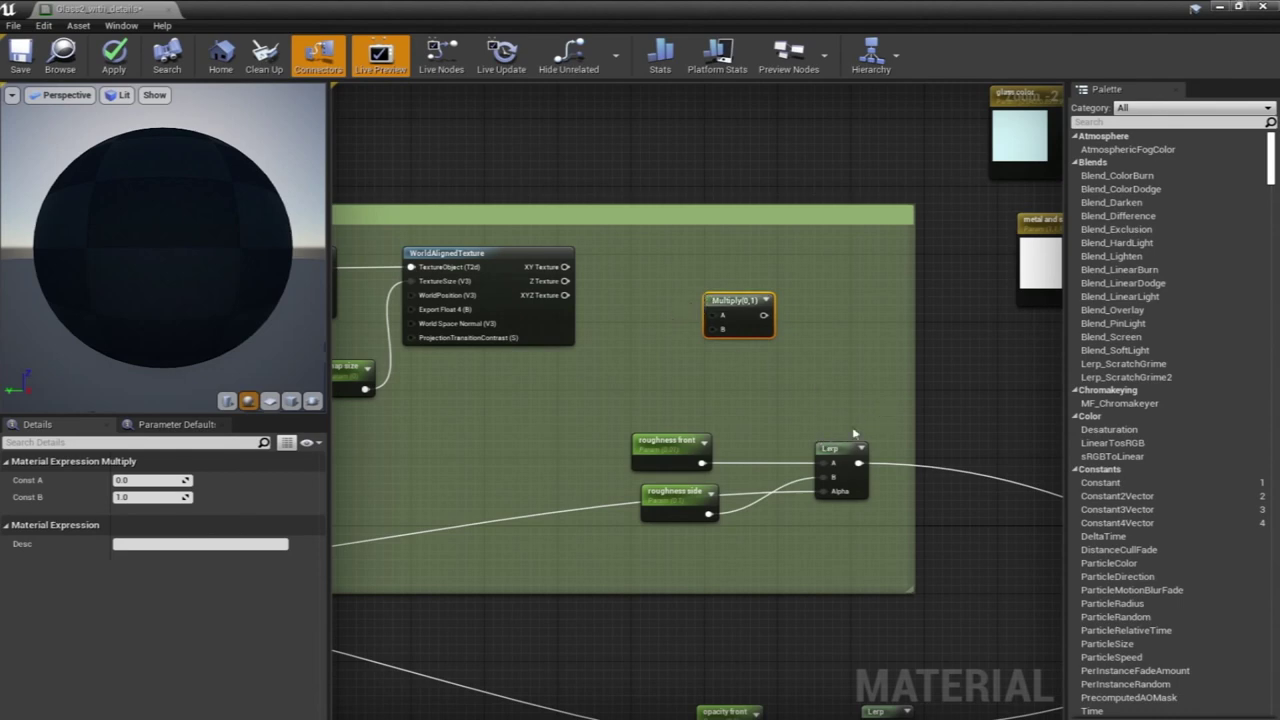
pyautogui.moveTo(876, 416); pyautogui.dragTo(660, 515)
pyautogui.moveTo(845, 443); pyautogui.dragTo(601, 458)
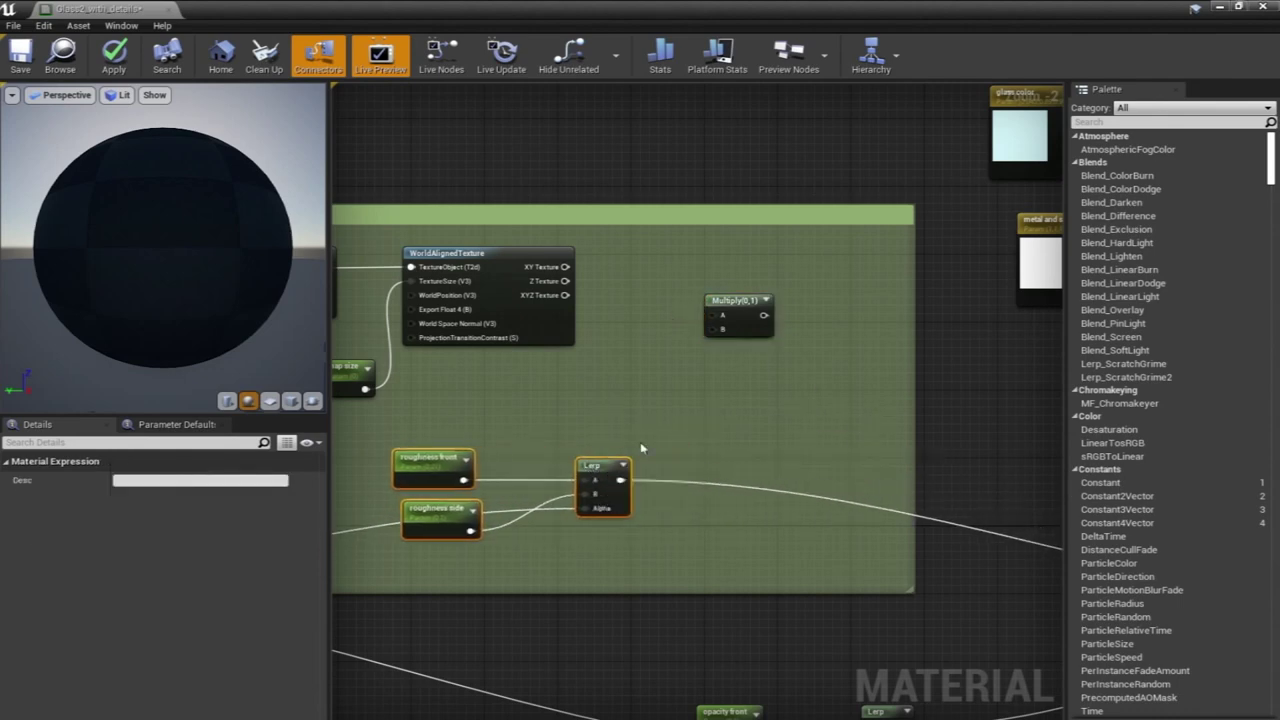
pyautogui.click(698, 350)
pyautogui.moveTo(737, 300); pyautogui.dragTo(756, 337)
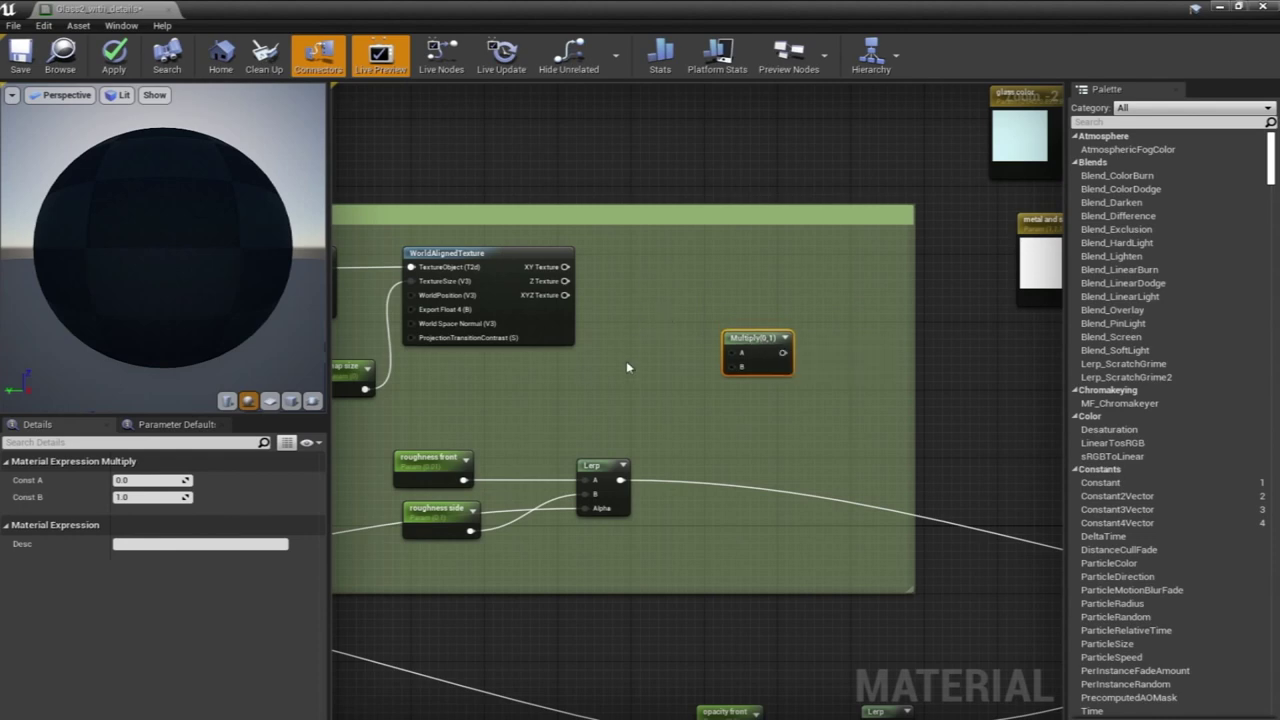
# Multiply the WorldAlignedTexture's XYZ Texture output by the roughness Lerp and connect the result to the material's Roughness input
pyautogui.moveTo(568, 309); pyautogui.dragTo(708, 362, button='right')
pyautogui.scroll(-2, 651, 366)
pyautogui.scroll(2, 649, 354)
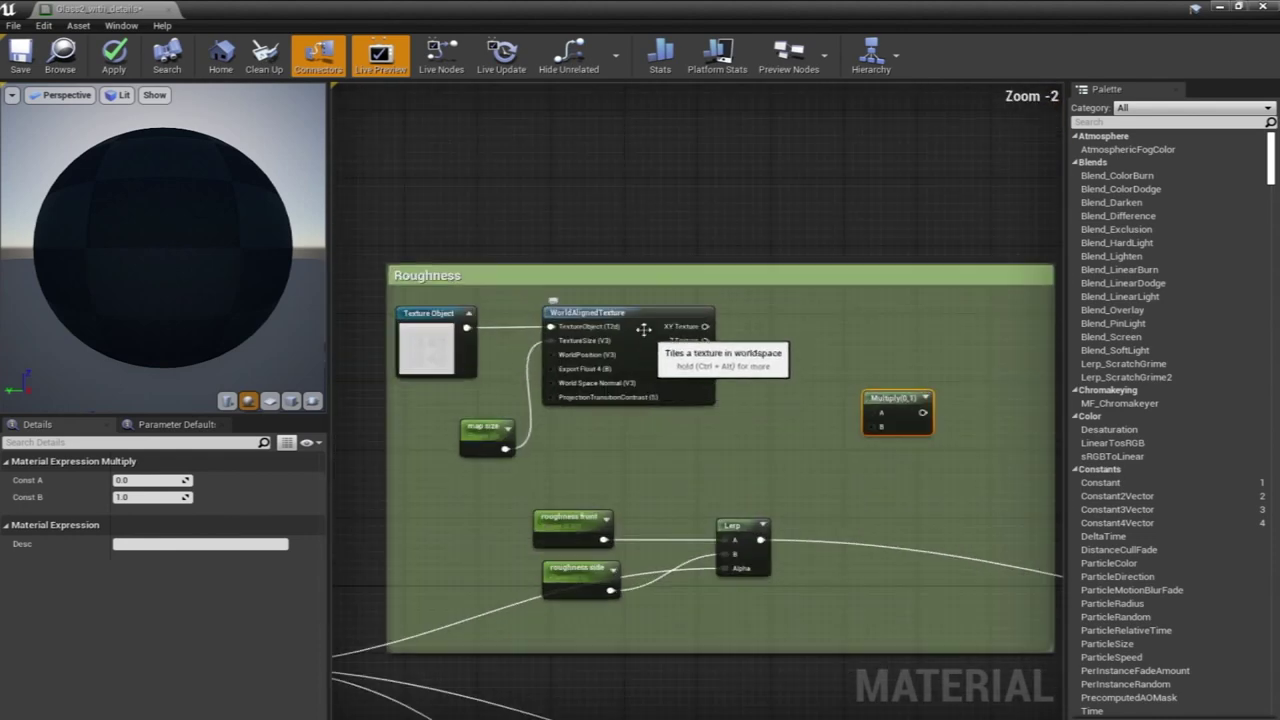
pyautogui.moveTo(641, 444); pyautogui.dragTo(643, 386, button='right')
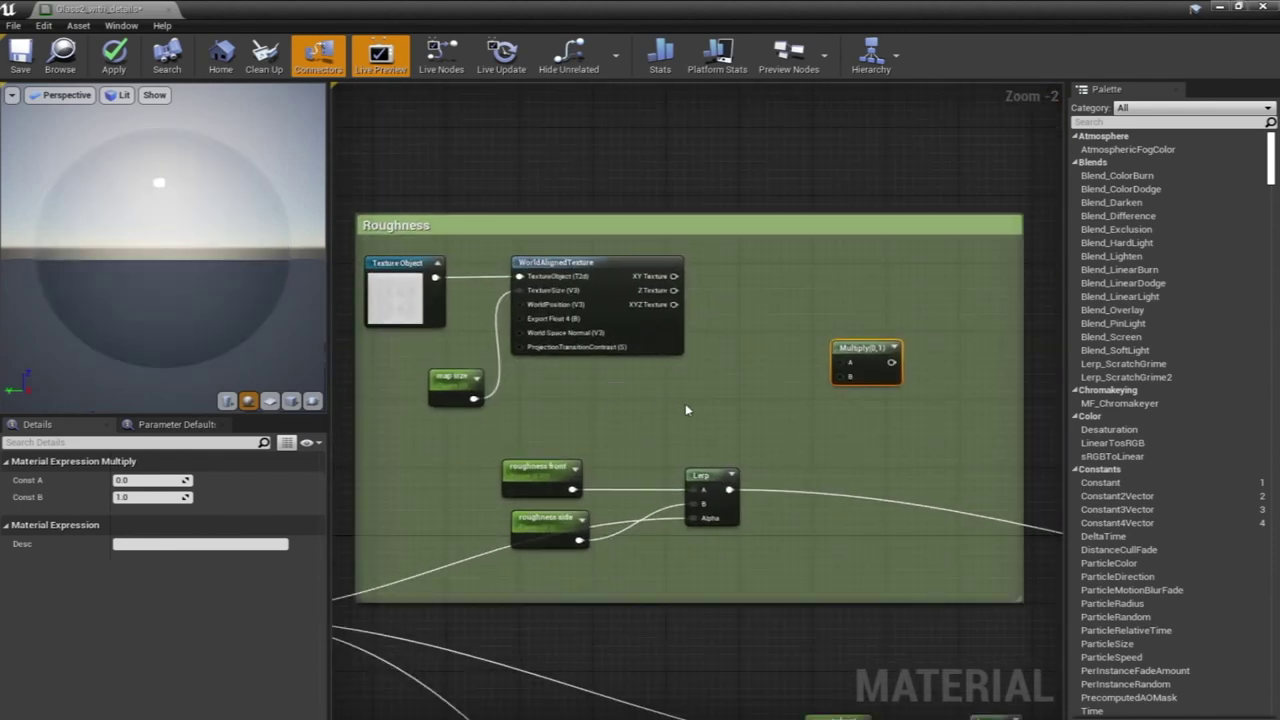
pyautogui.moveTo(732, 469); pyautogui.dragTo(646, 419, button='right')
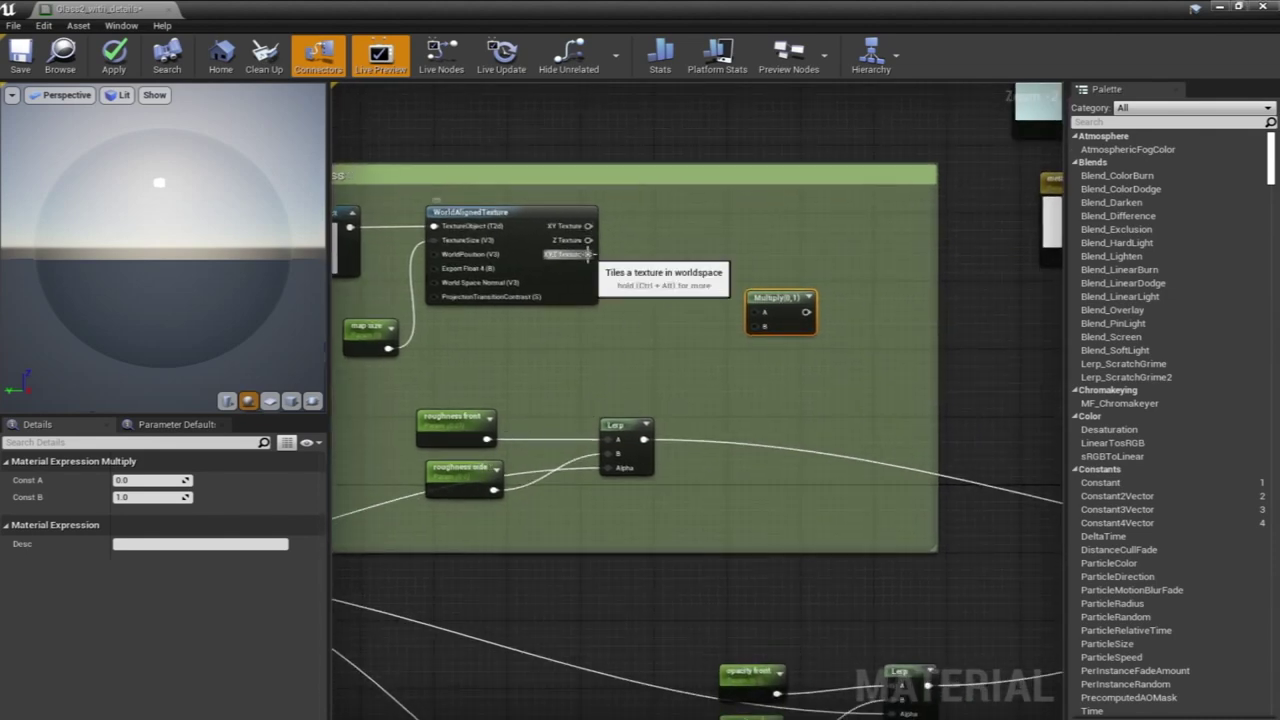
pyautogui.moveTo(587, 257); pyautogui.dragTo(758, 316)
pyautogui.moveTo(644, 439); pyautogui.dragTo(754, 326)
pyautogui.scroll(-1, 805, 352)
pyautogui.moveTo(806, 356); pyautogui.dragTo(575, 310, button='right')
pyautogui.scroll(-1, 742, 355)
pyautogui.moveTo(742, 355); pyautogui.dragTo(568, 293, button='right')
pyautogui.moveTo(440, 228); pyautogui.dragTo(908, 441)
# Move the refraction Lerp and its parameters farther left, and place the scratches normal texture sample below them
pyautogui.scroll(-3, 830, 254)
pyautogui.moveTo(625, 418); pyautogui.dragTo(601, 331, button='right')
pyautogui.scroll(1, 601, 331)
pyautogui.moveTo(694, 313); pyautogui.dragTo(729, 360, button='right')
pyautogui.moveTo(684, 351); pyautogui.dragTo(537, 409)
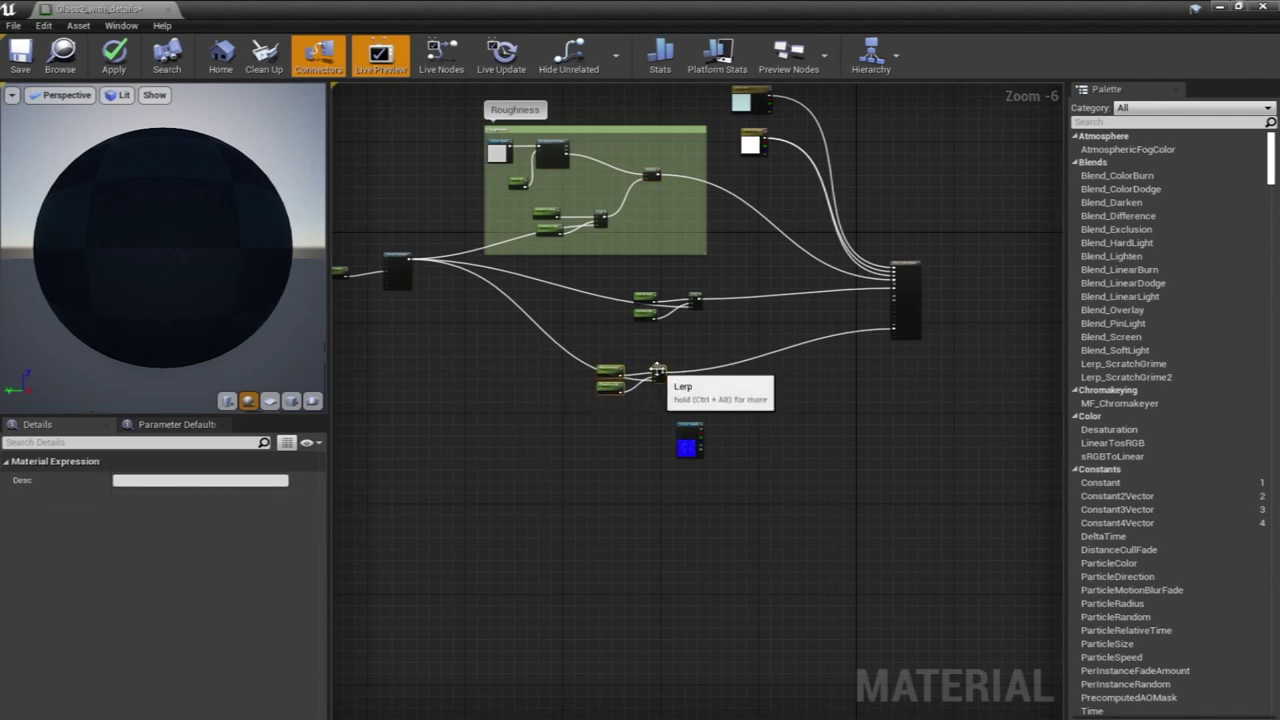
pyautogui.scroll(3, 660, 405)
pyautogui.moveTo(731, 470); pyautogui.dragTo(501, 414)
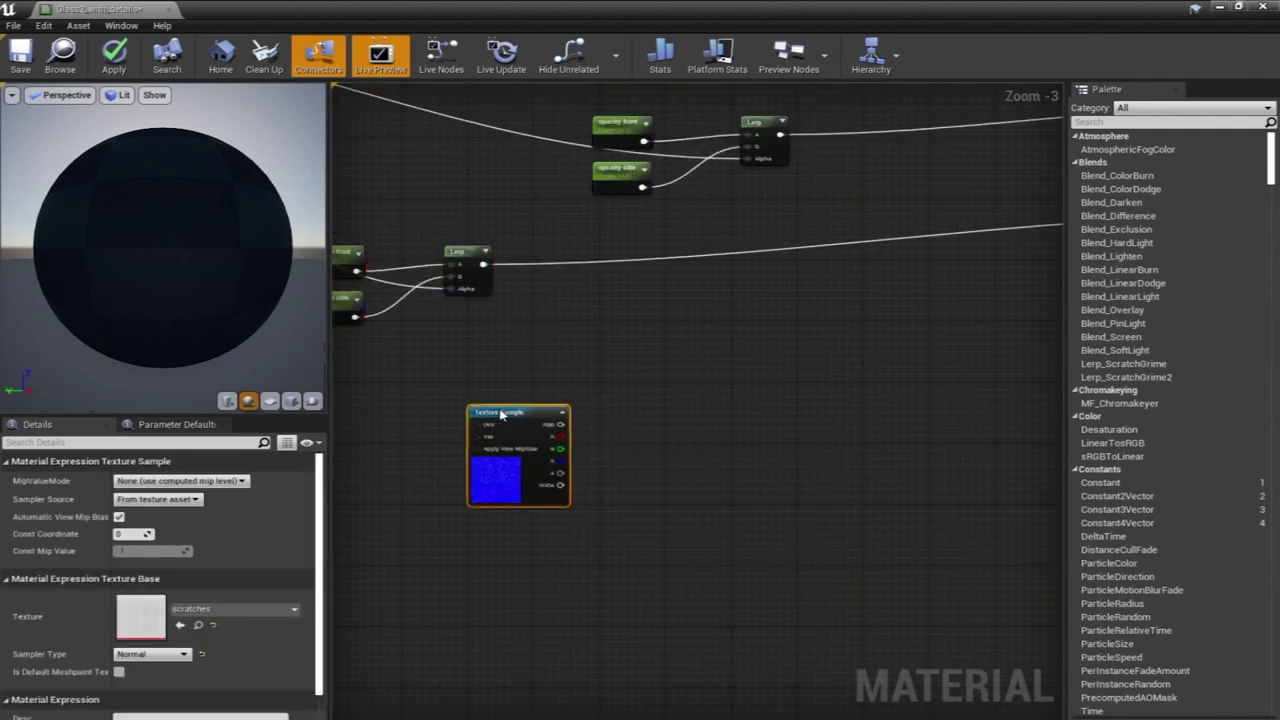
# Add a WorldAlignedTexture node to the right of the scratches normal texture sample
pyautogui.click(686, 423)
pyautogui.moveTo(686, 423); pyautogui.dragTo(680, 411, button='right')
pyautogui.rightClick(632, 382)
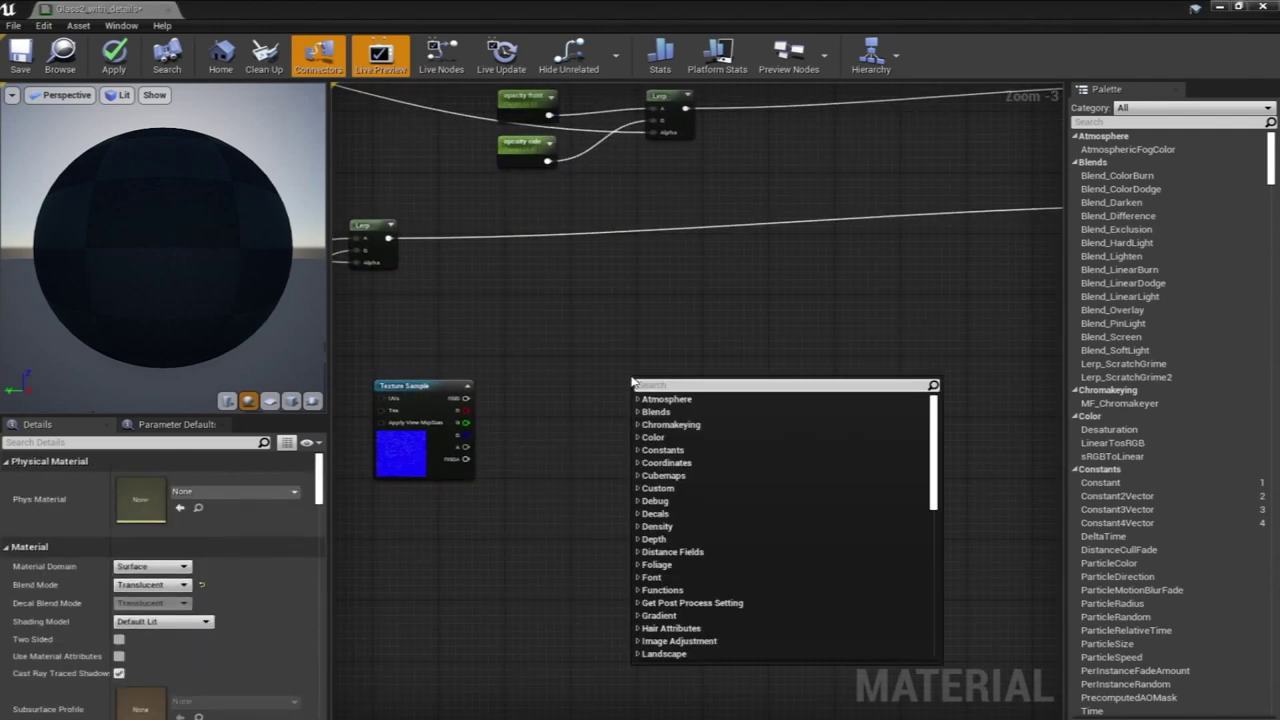
pyautogui.write('worldal')
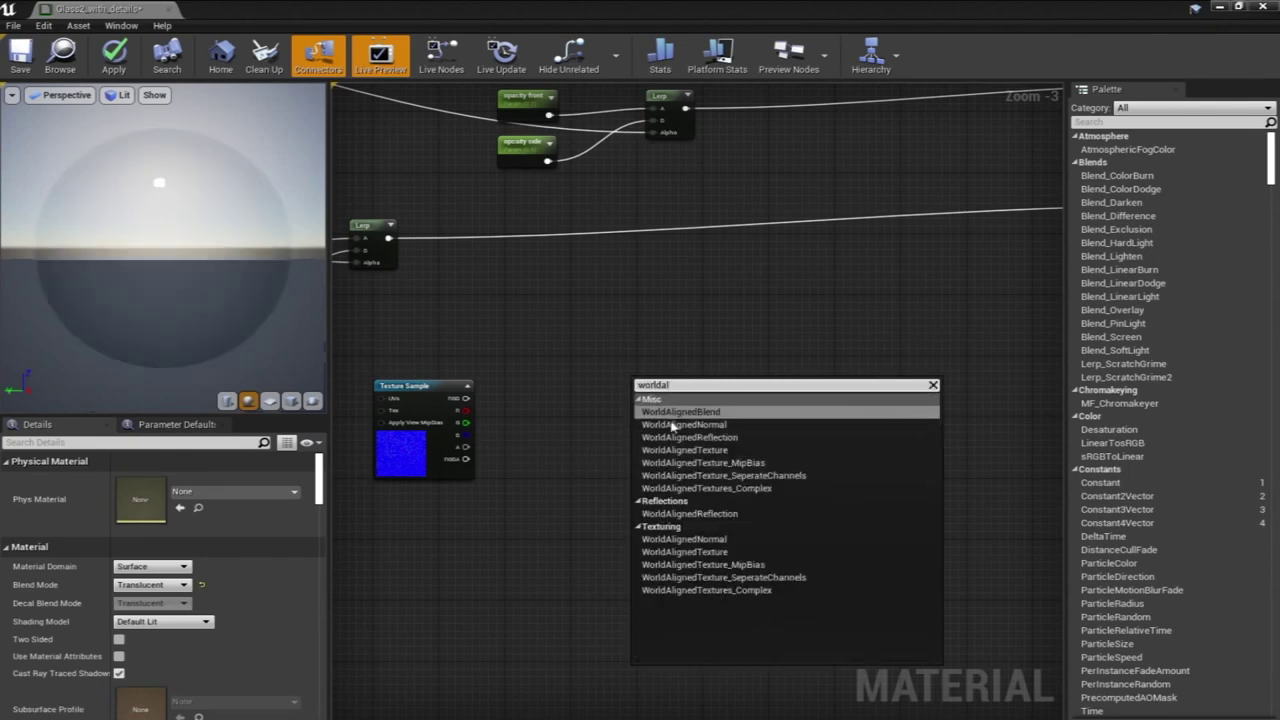
pyautogui.click(683, 451)
pyautogui.moveTo(688, 381); pyautogui.dragTo(654, 410)
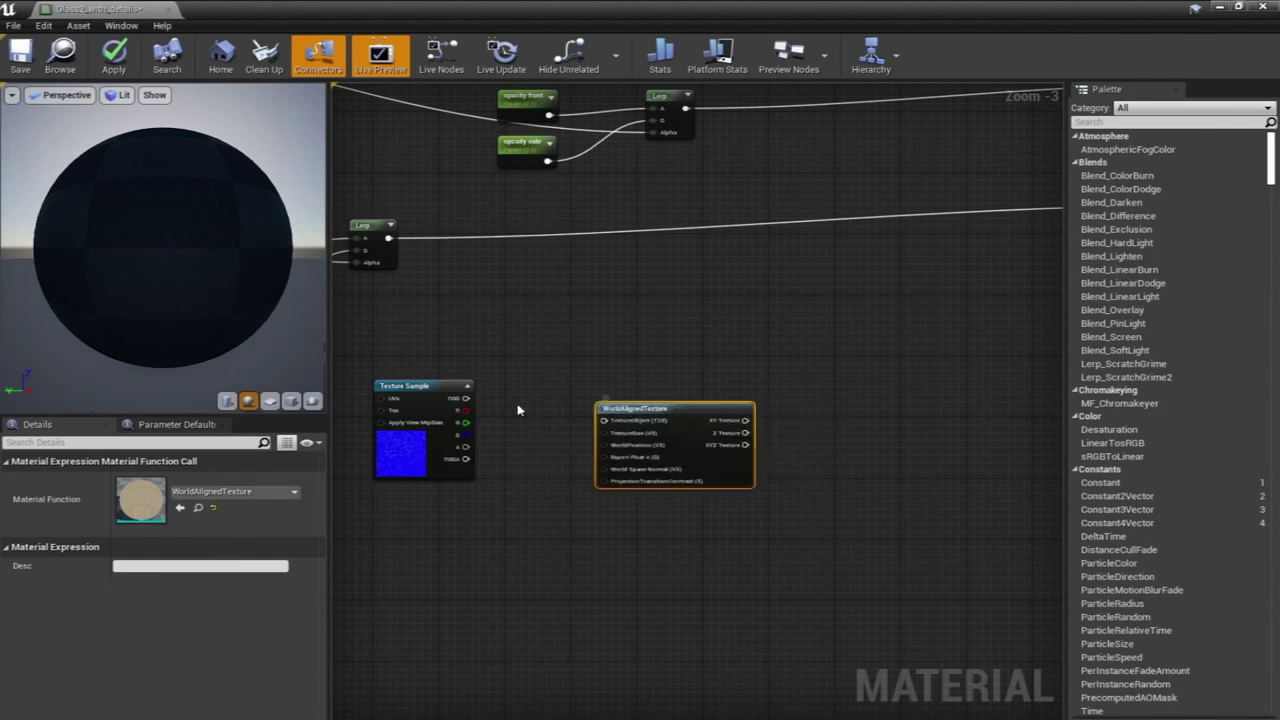
# Convert the scratches texture sample to a texture object and connect it to the new WorldAlignedTexture's TextureObject input
pyautogui.rightClick(439, 392)
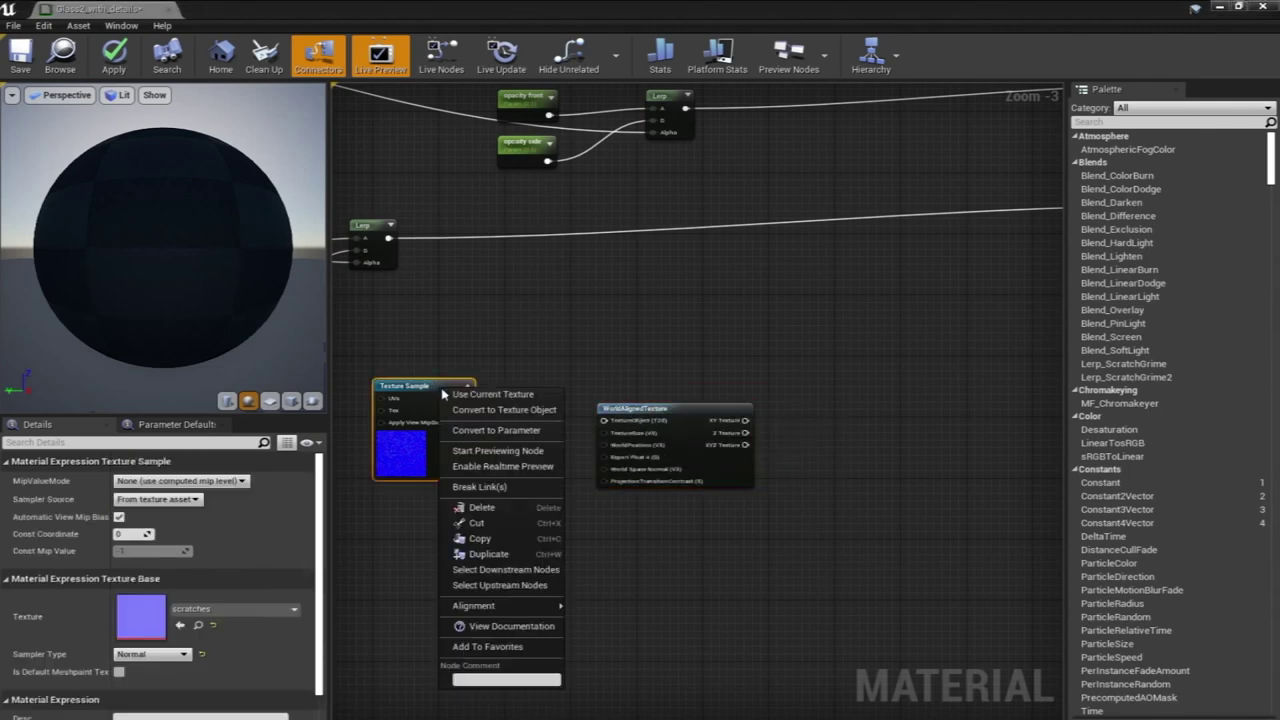
pyautogui.click(504, 412)
pyautogui.moveTo(437, 398); pyautogui.dragTo(605, 420)
# Add a scalar parameter named "normal size map" and connect it to the TextureSize input of the scratches WorldAlignedTexture
pyautogui.click(475, 493)
pyautogui.click(460, 481)
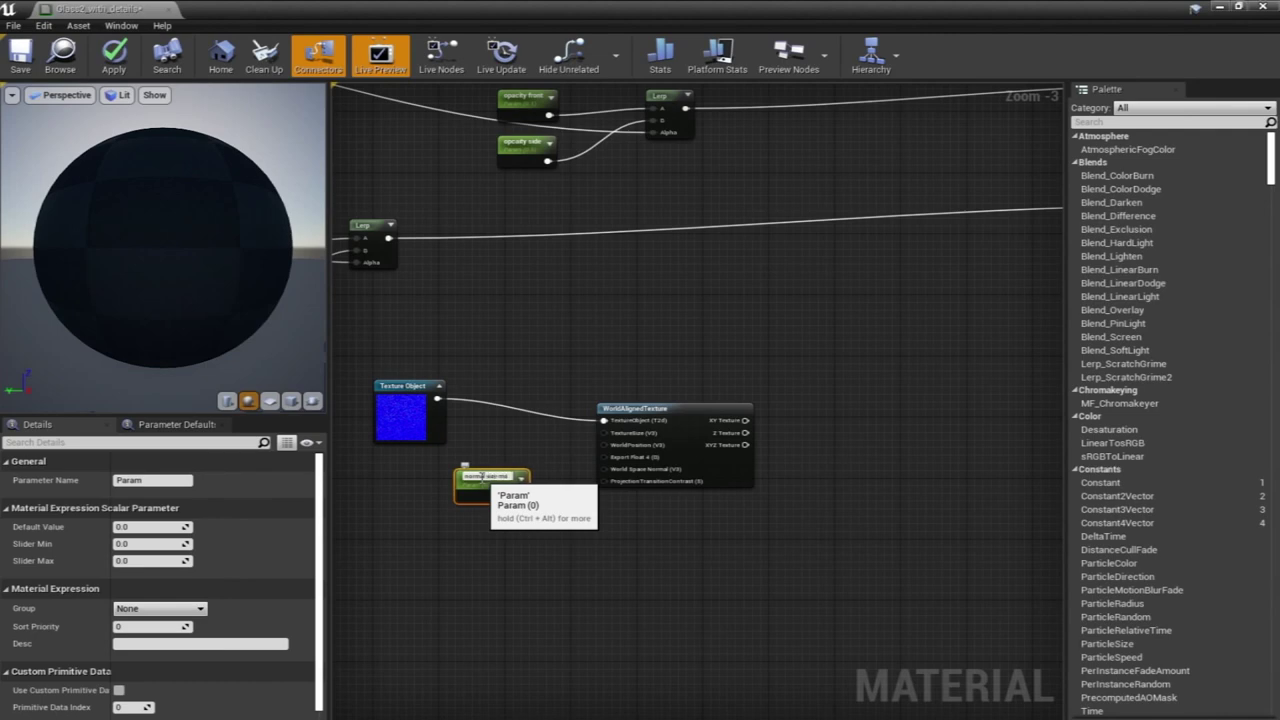
pyautogui.moveTo(520, 495); pyautogui.dragTo(604, 438)
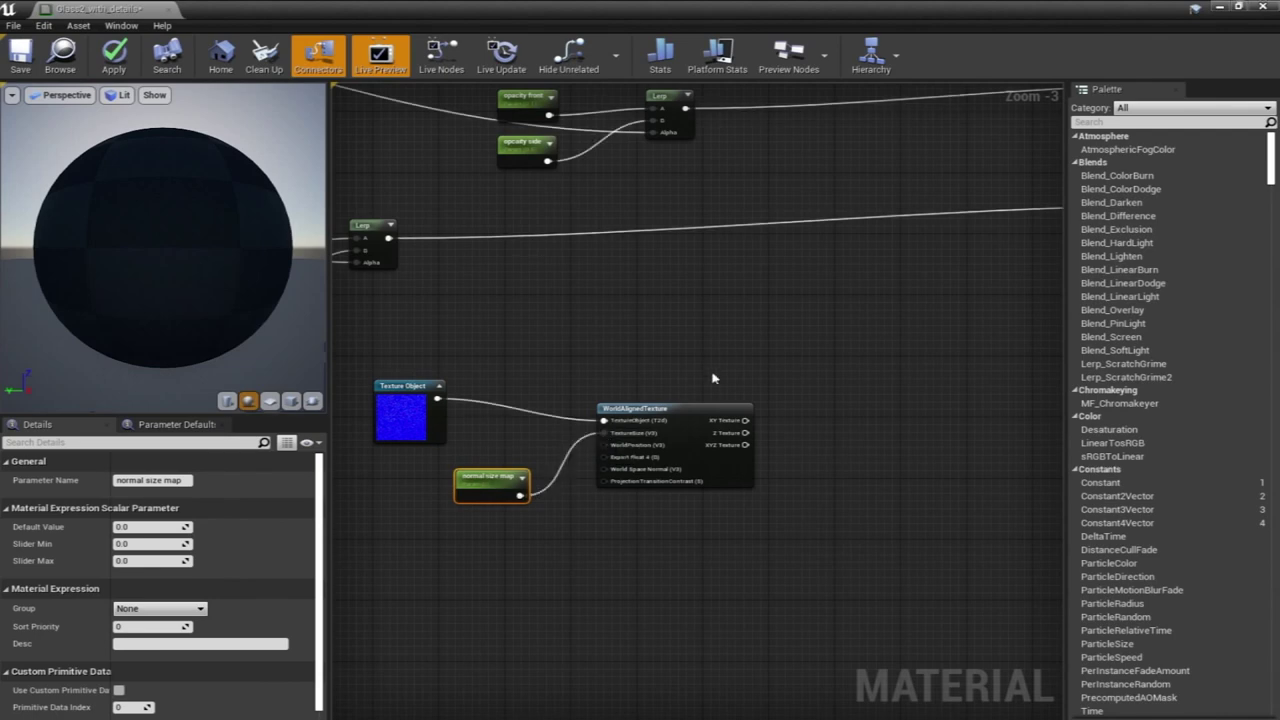
# Add a FlattenNormal node fed by the XYZ Texture output of the scratches WorldAlignedTexture
pyautogui.click(716, 354)
pyautogui.moveTo(798, 399); pyautogui.dragTo(604, 389, button='right')
pyautogui.scroll(-1, 602, 442)
pyautogui.scroll(1, 572, 437)
pyautogui.moveTo(708, 378); pyautogui.dragTo(643, 473, button='right')
pyautogui.moveTo(745, 282); pyautogui.dragTo(875, 378, button='right')
pyautogui.click(426, 449)
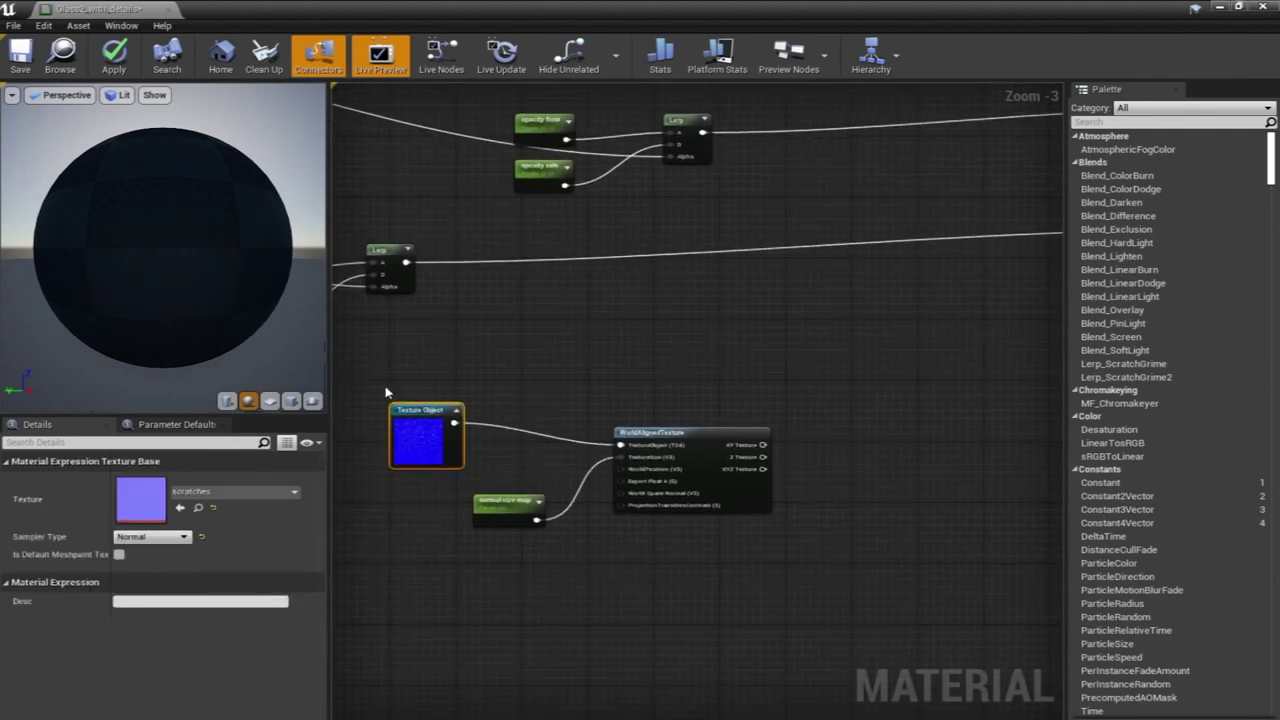
pyautogui.scroll(-1, 588, 420)
pyautogui.moveTo(766, 390); pyautogui.dragTo(703, 387, button='right')
pyautogui.scroll(3, 609, 470)
pyautogui.moveTo(689, 484); pyautogui.dragTo(565, 444, button='right')
pyautogui.moveTo(504, 458); pyautogui.dragTo(663, 460)
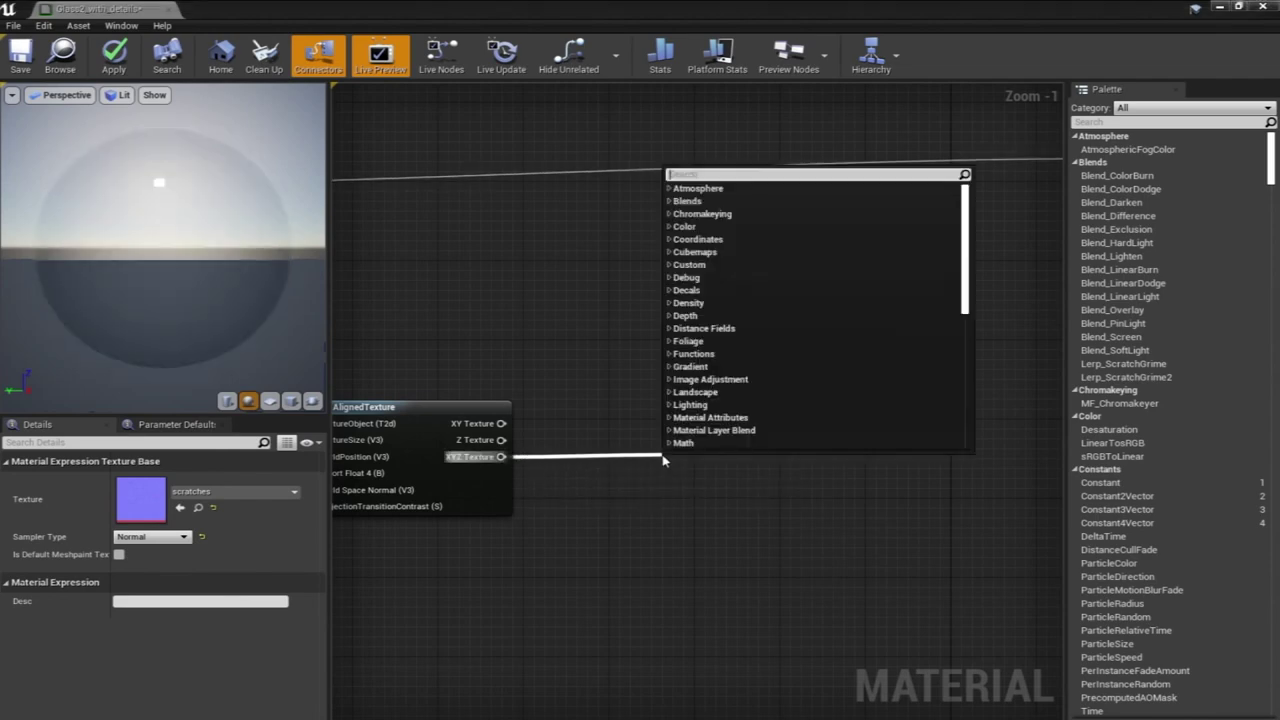
pyautogui.write('flat')
pyautogui.press('Return')
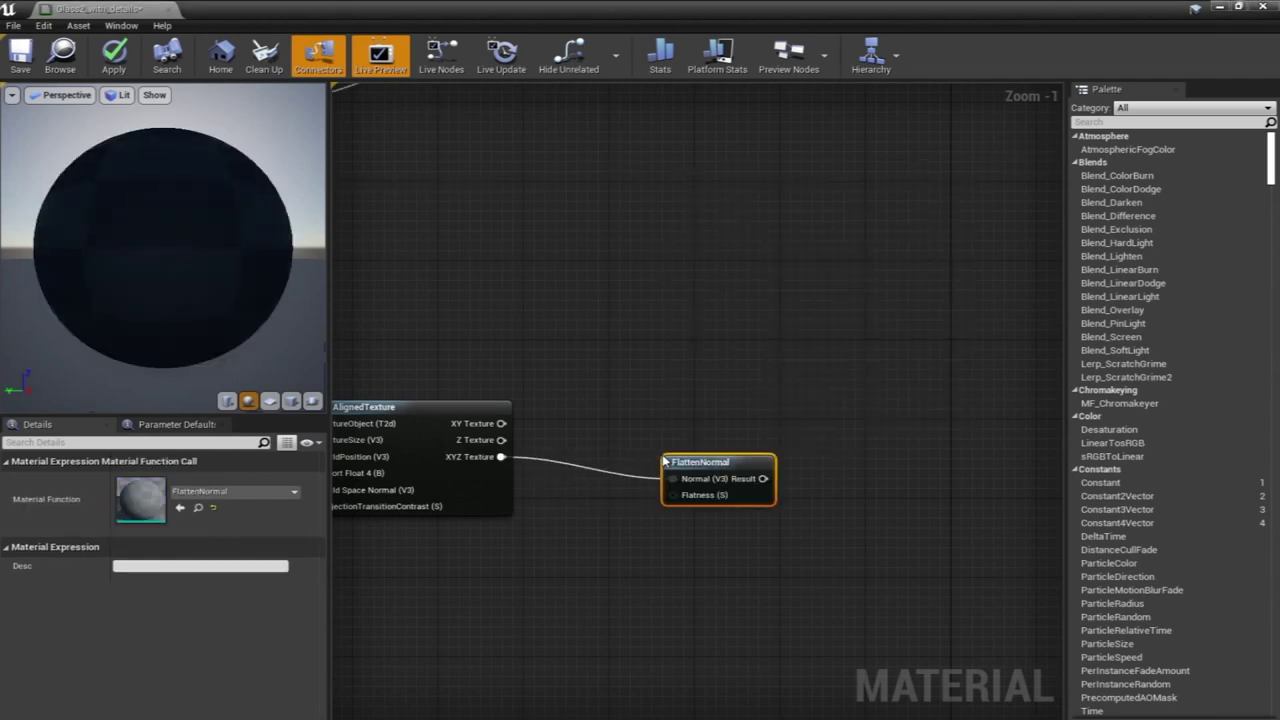
# Add a scalar parameter named "normal intensity" and connect it to the FlattenNormal node's Flatness input
pyautogui.moveTo(493, 624); pyautogui.dragTo(631, 546, button='right')
pyautogui.click(605, 498)
pyautogui.press('s')
pyautogui.click(605, 497)
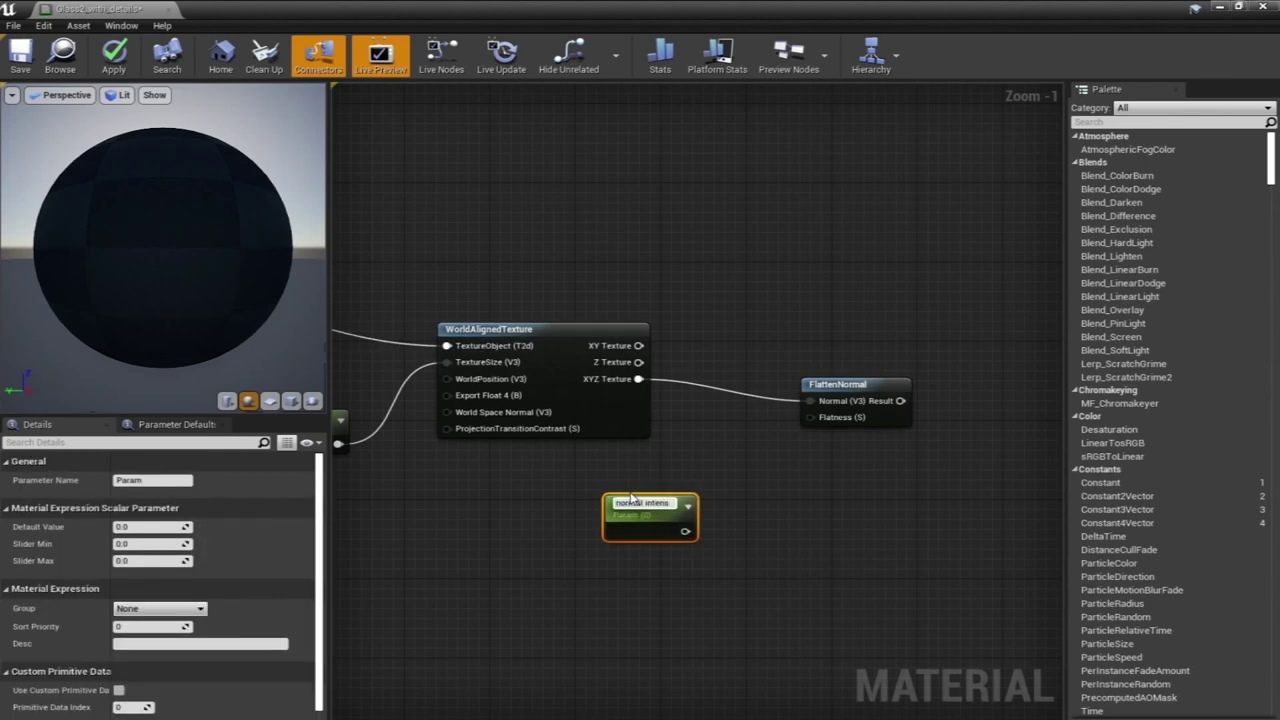
pyautogui.press('Return')
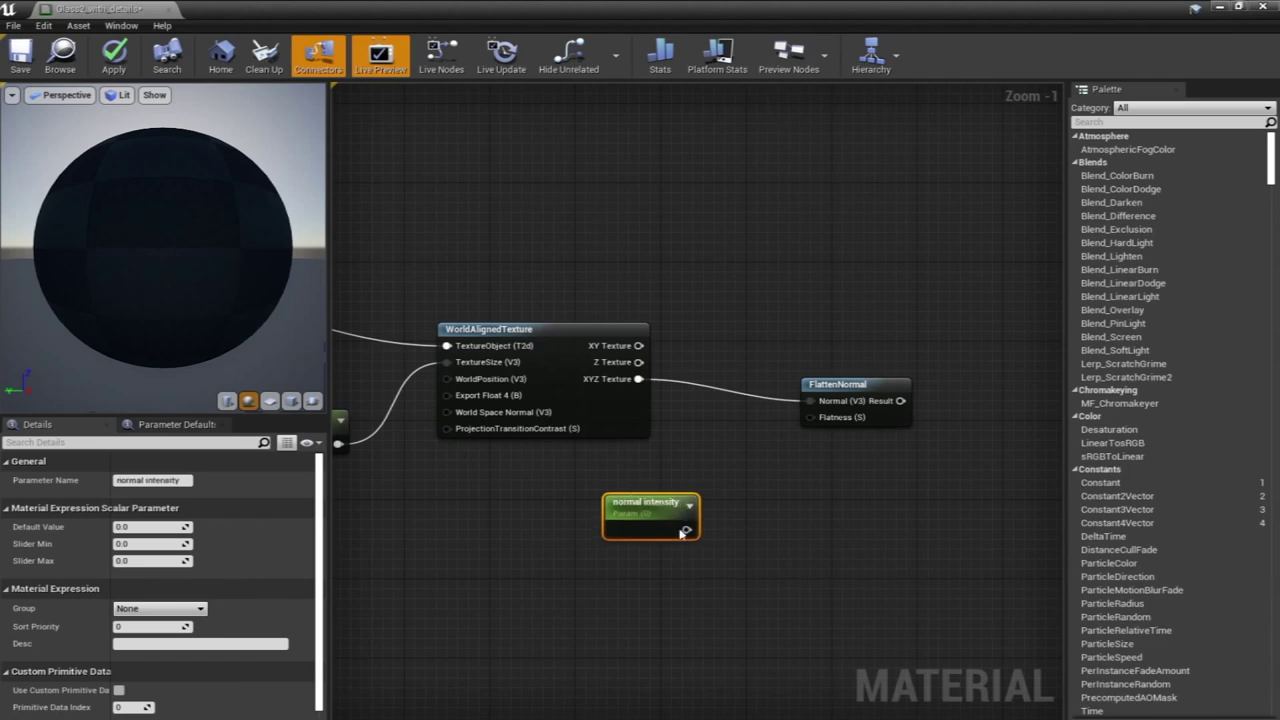
pyautogui.moveTo(688, 530); pyautogui.dragTo(812, 421)
# Connect the FlattenNormal result to the Normal input of the Glass2_with_details material
pyautogui.moveTo(848, 300); pyautogui.dragTo(749, 461, button='right')
pyautogui.scroll(-2, 703, 350)
pyautogui.moveTo(690, 574); pyautogui.dragTo(941, 222)
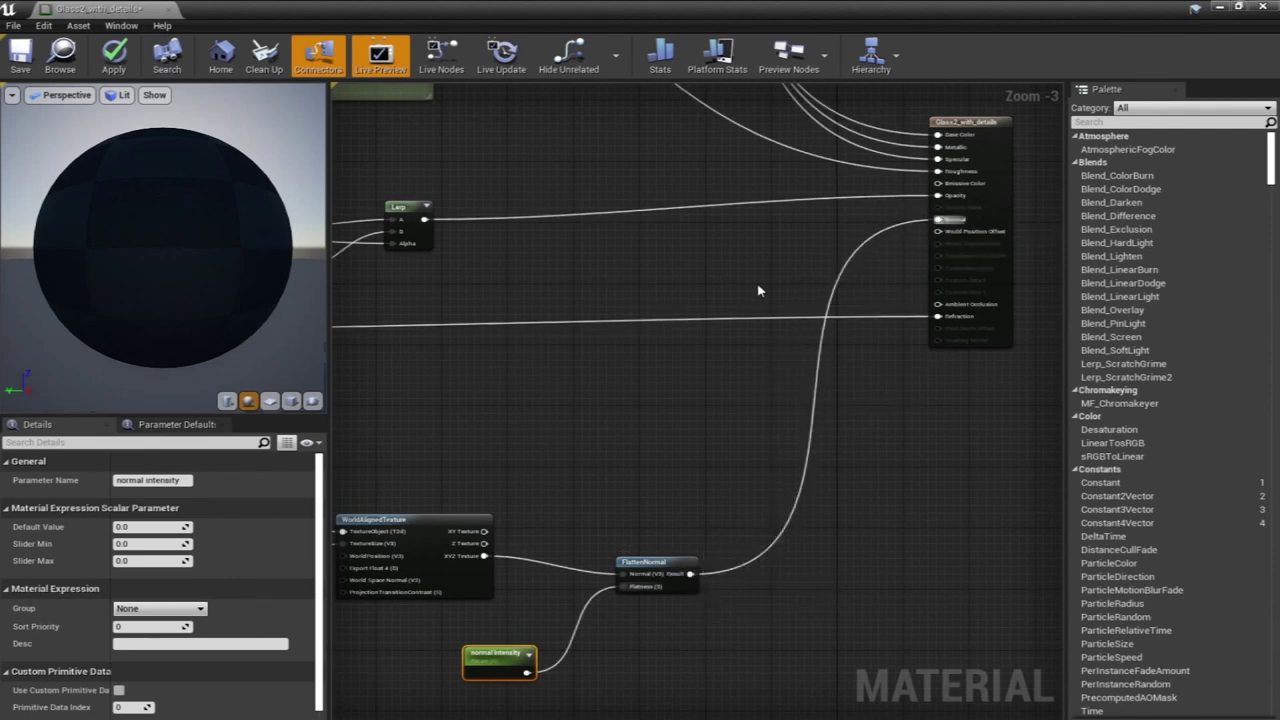
# Group the Texture Object, WorldAlignedTexture, FlattenNormal and normal parameter nodes in a comment box titled "normal"
pyautogui.moveTo(685, 448); pyautogui.dragTo(800, 431, button='right')
pyautogui.scroll(-2, 791, 443)
pyautogui.scroll(-1, 791, 443)
pyautogui.scroll(2, 710, 475)
pyautogui.moveTo(711, 477); pyautogui.dragTo(661, 463, button='right')
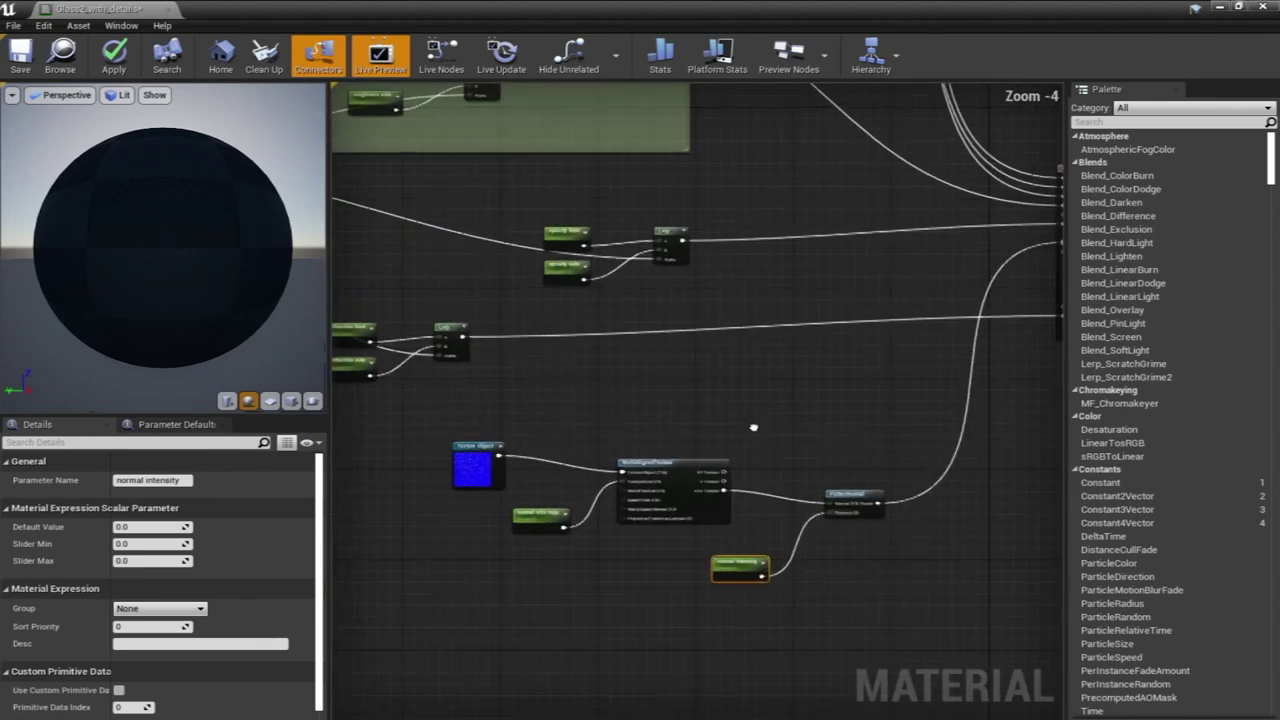
pyautogui.moveTo(897, 393); pyautogui.dragTo(436, 638)
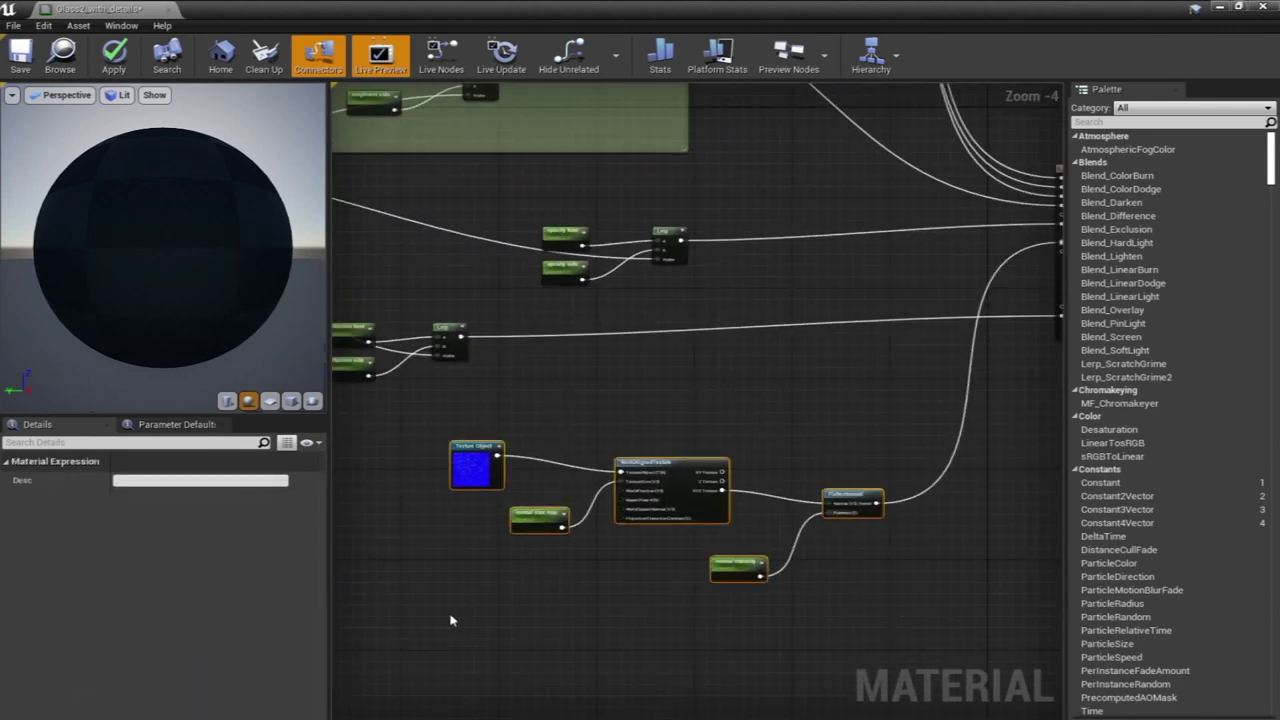
pyautogui.press('c')
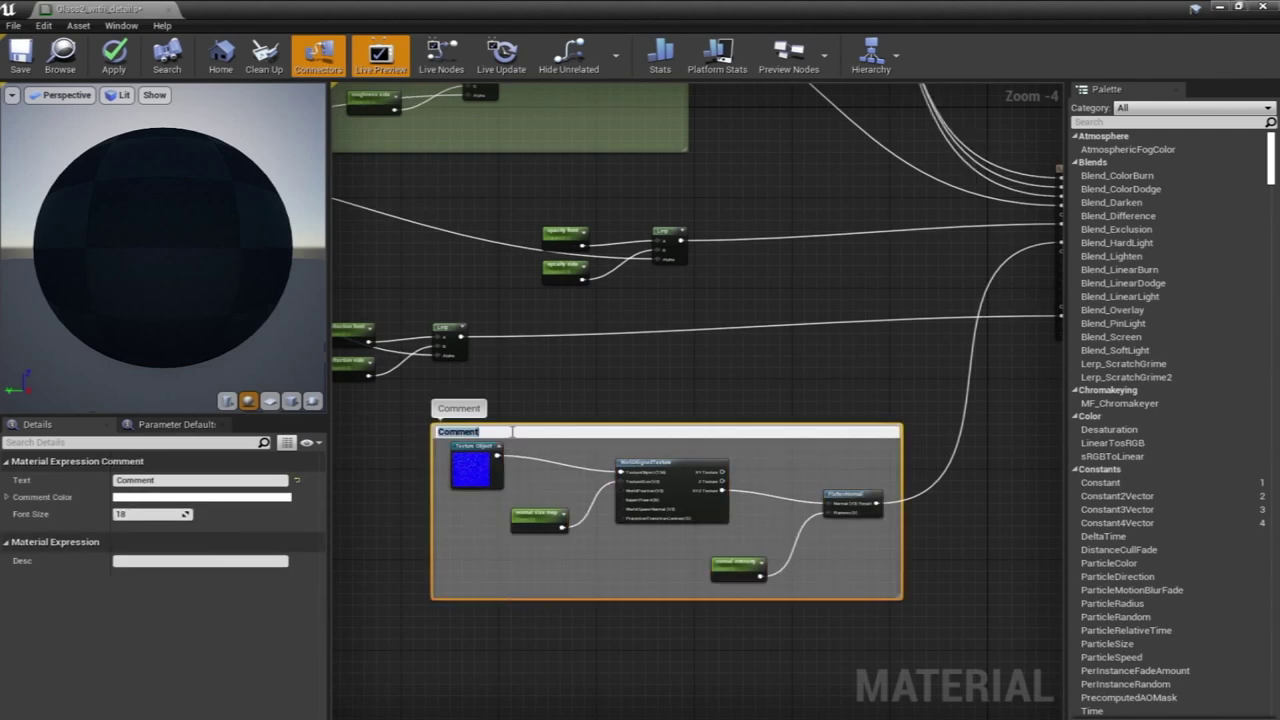
pyautogui.write('normal')
pyautogui.press('Return')
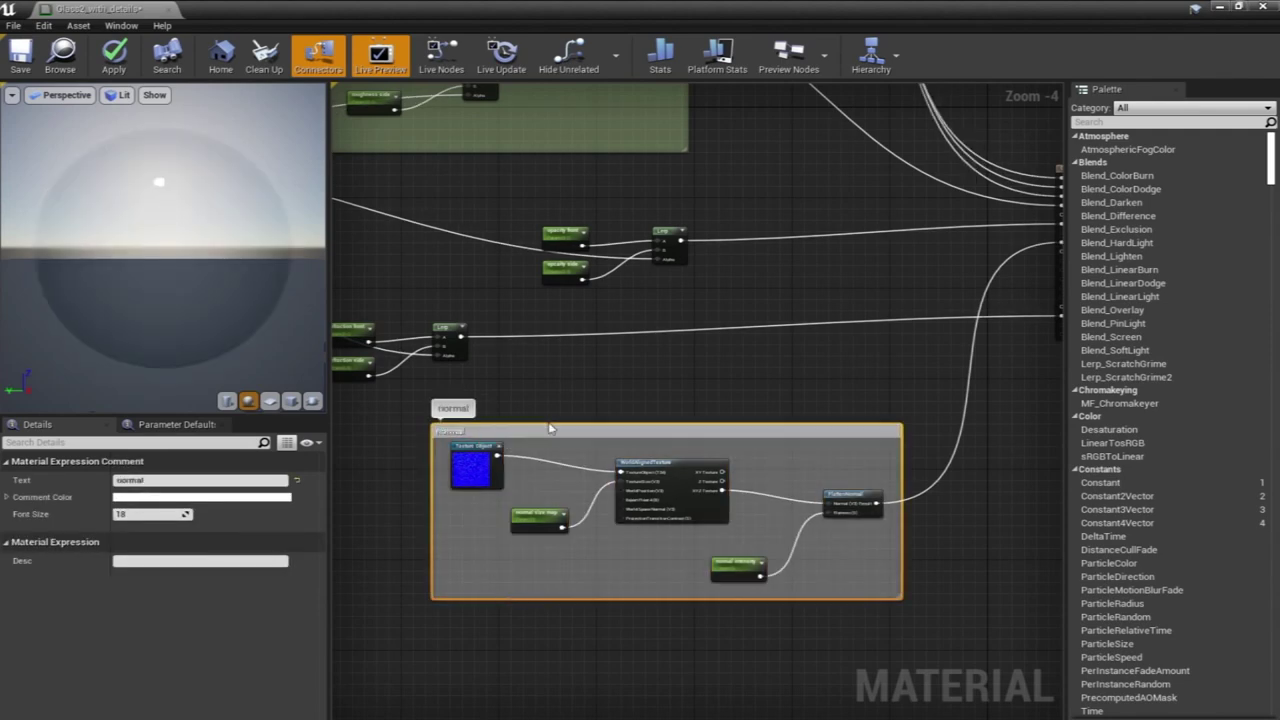
# Color the "normal" comment box a muted tan
pyautogui.click(240, 497)
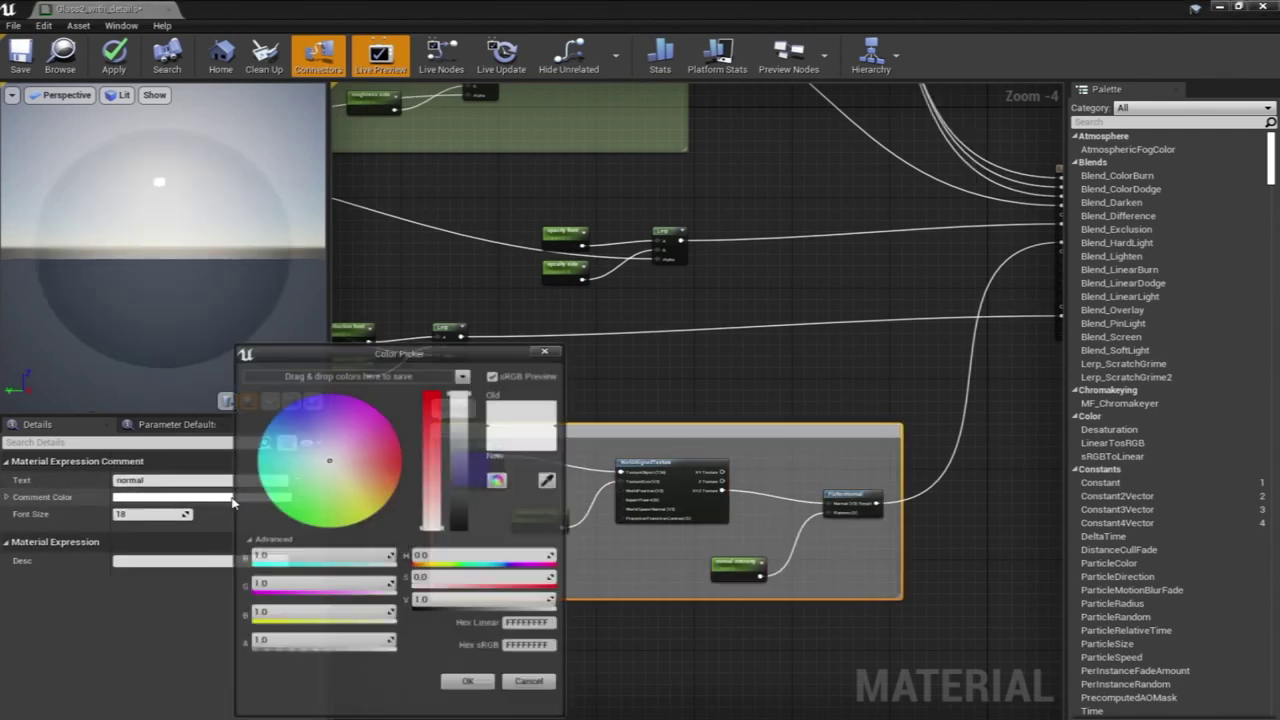
pyautogui.moveTo(334, 465); pyautogui.dragTo(358, 483)
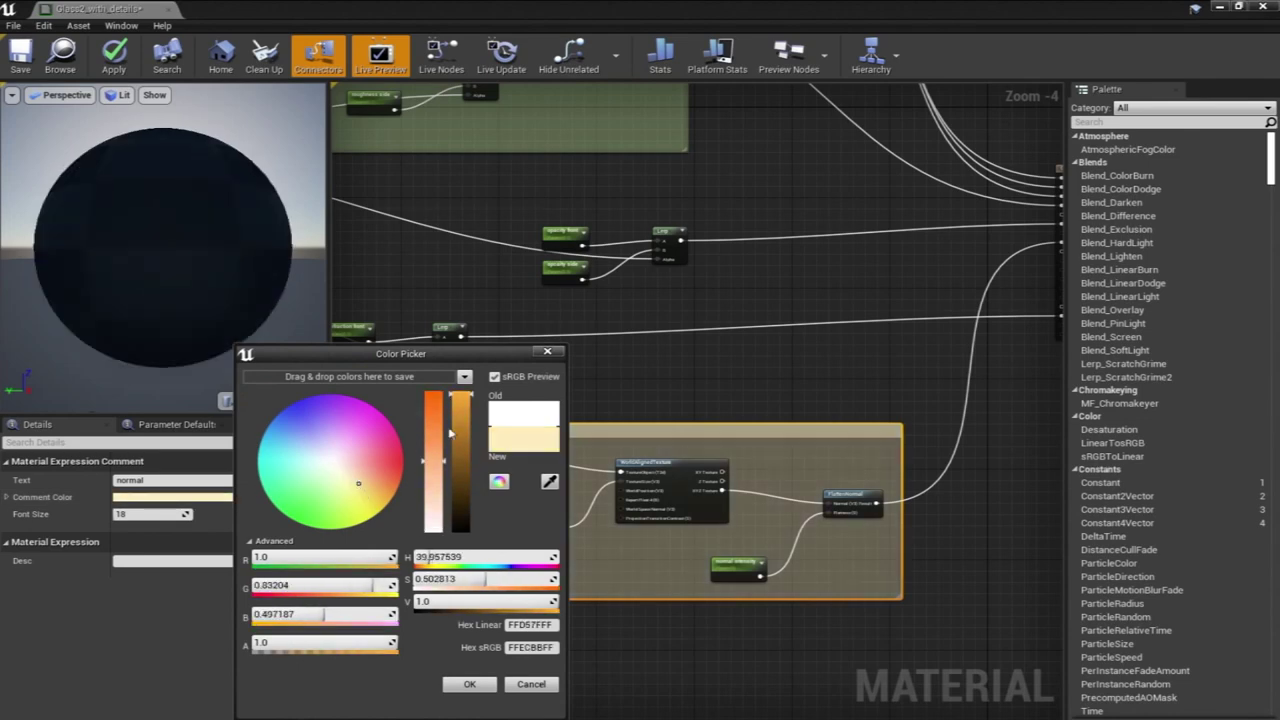
pyautogui.click(462, 425)
pyautogui.click(469, 684)
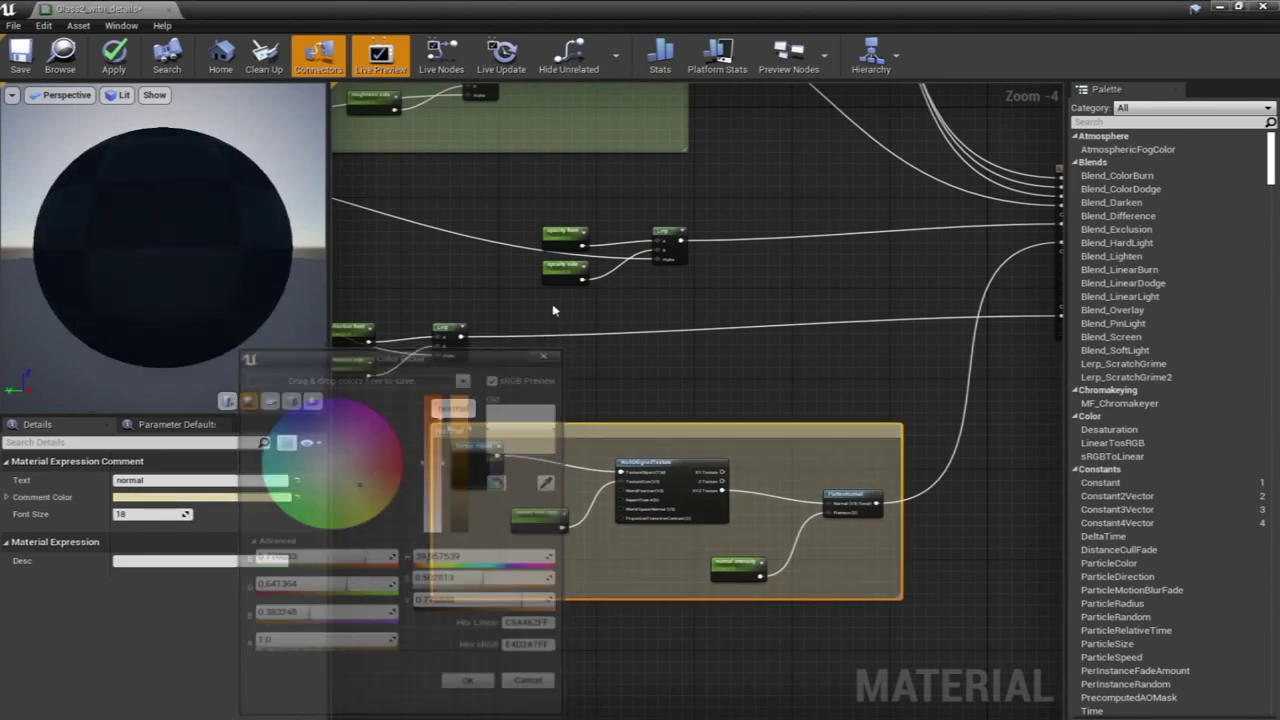
pyautogui.scroll(-2, 586, 351)
pyautogui.scroll(2, 628, 362)
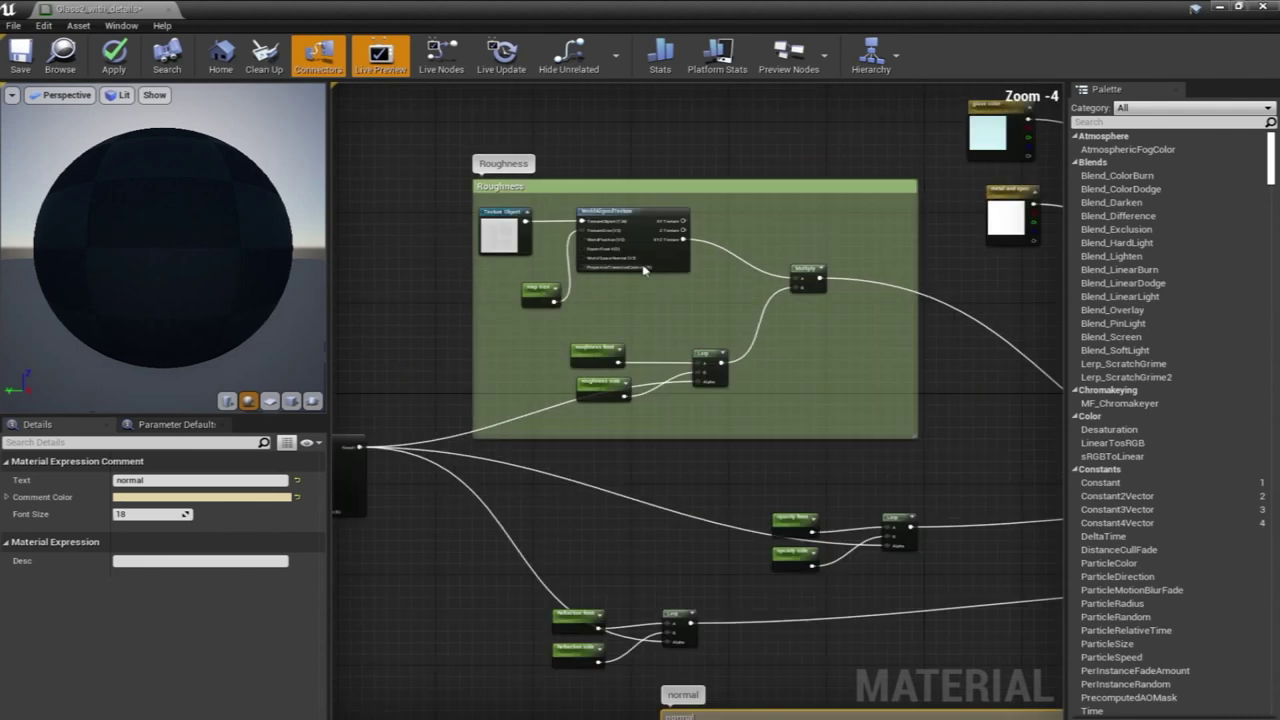
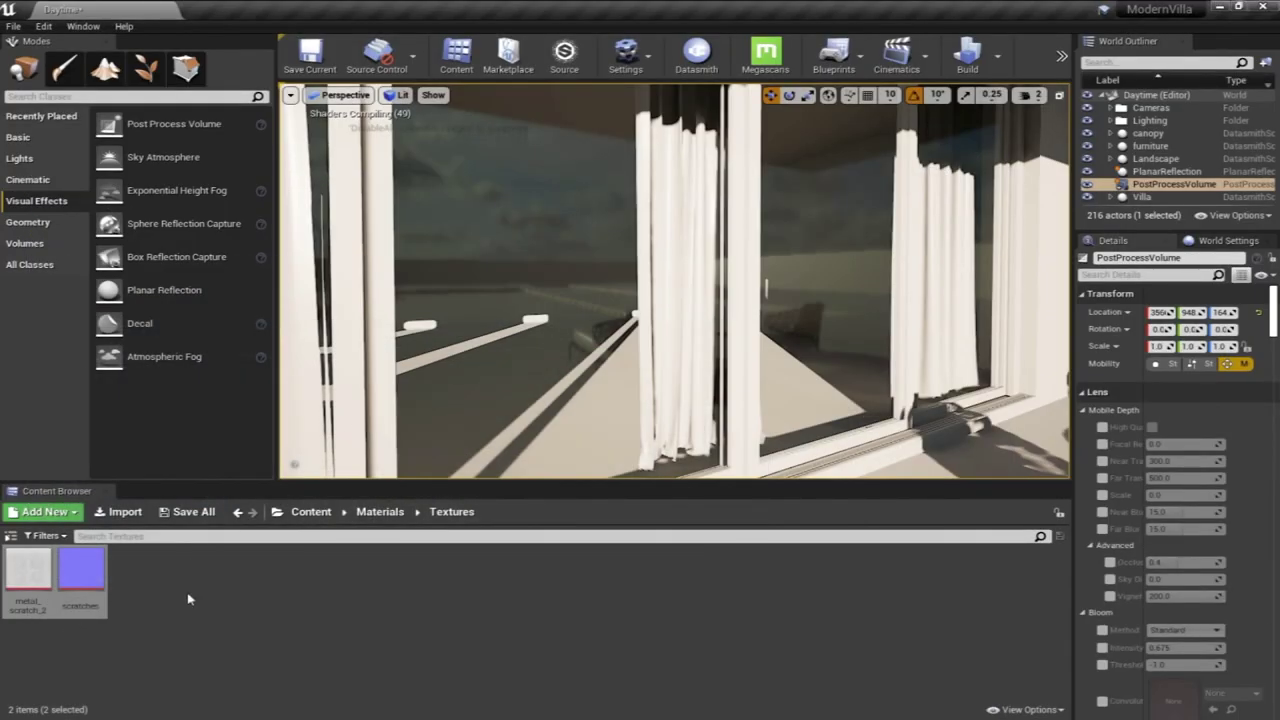
# Create a material instance of Glass2_with_details in the level editor's Content/Materials folder
pyautogui.click(333, 517)
pyautogui.doubleClick(212, 572)
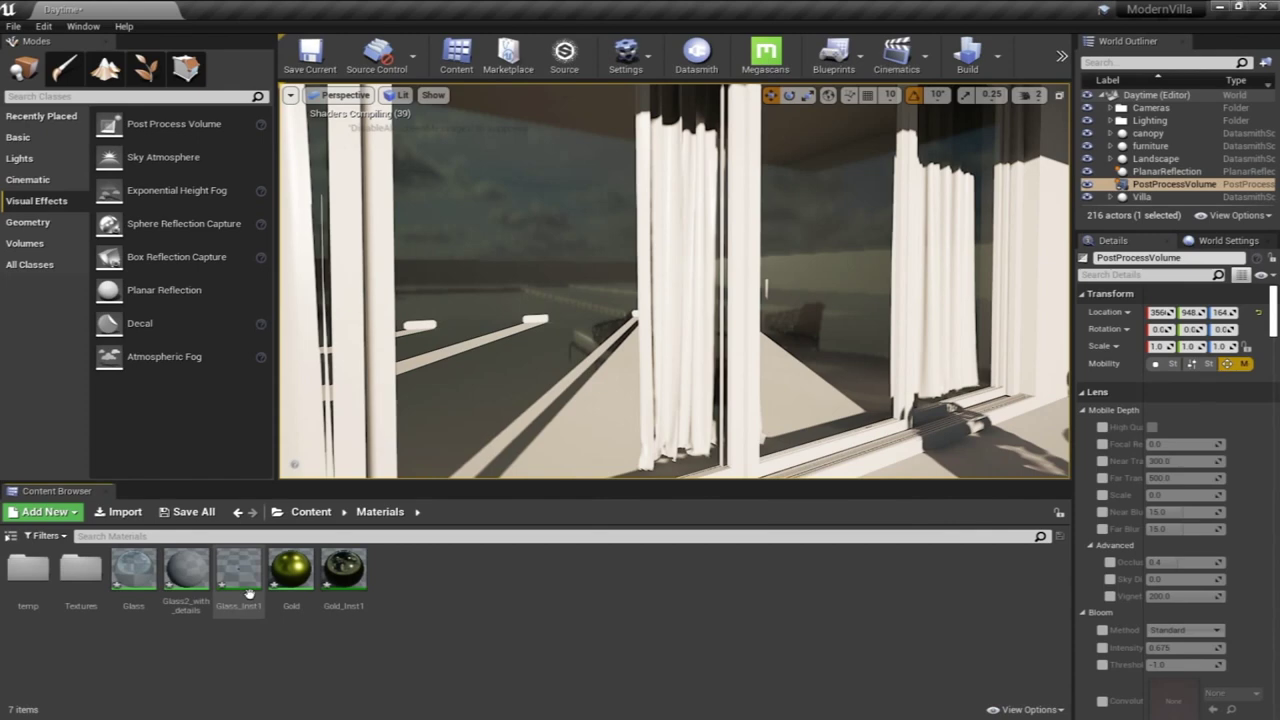
pyautogui.rightClick(186, 568)
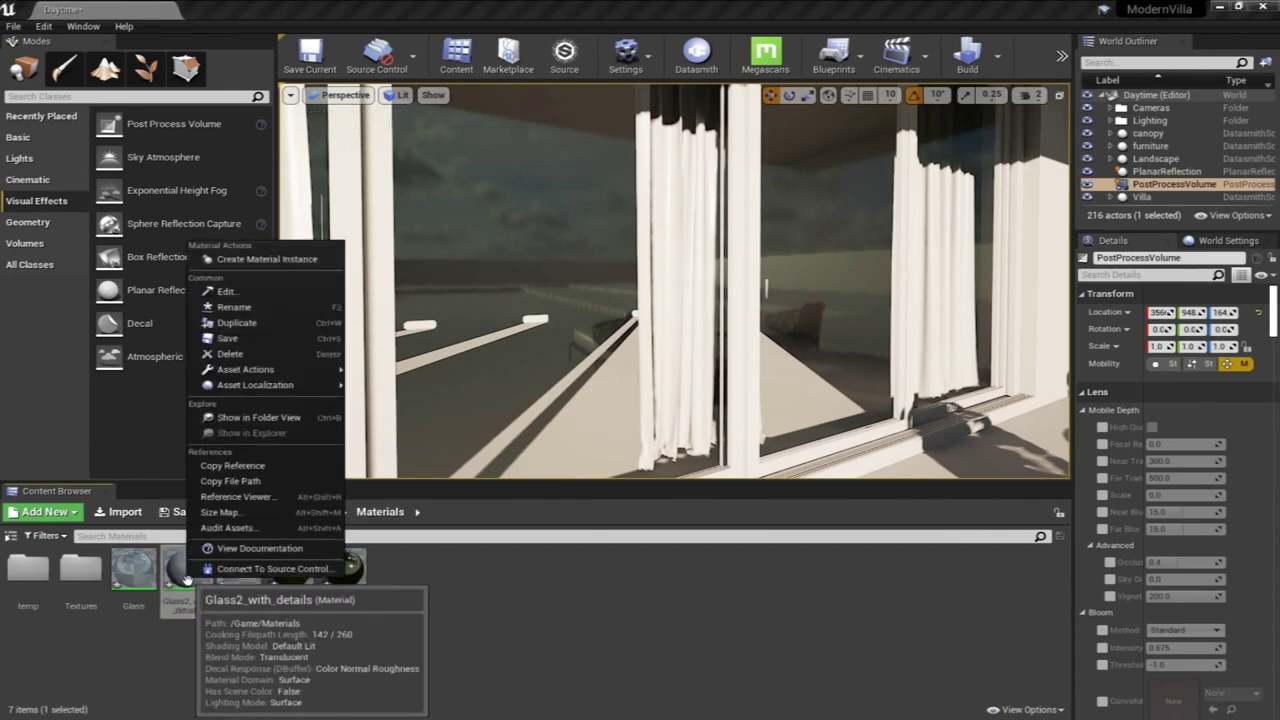
pyautogui.click(268, 259)
# Apply the Glass2_with_details instance to the villa's window panes and open the instance for editing
pyautogui.moveTo(239, 580); pyautogui.dragTo(718, 356)
pyautogui.moveTo(718, 356); pyautogui.dragTo(640, 374, button='right')
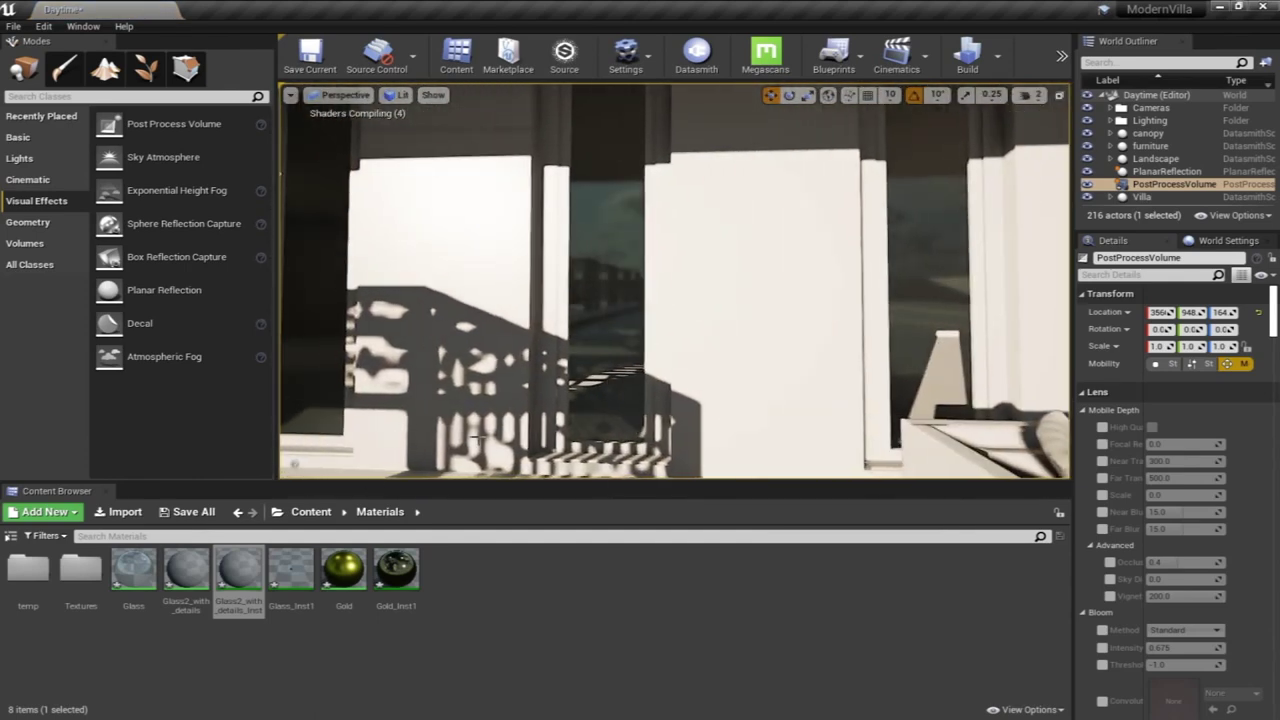
pyautogui.moveTo(239, 578); pyautogui.dragTo(568, 381)
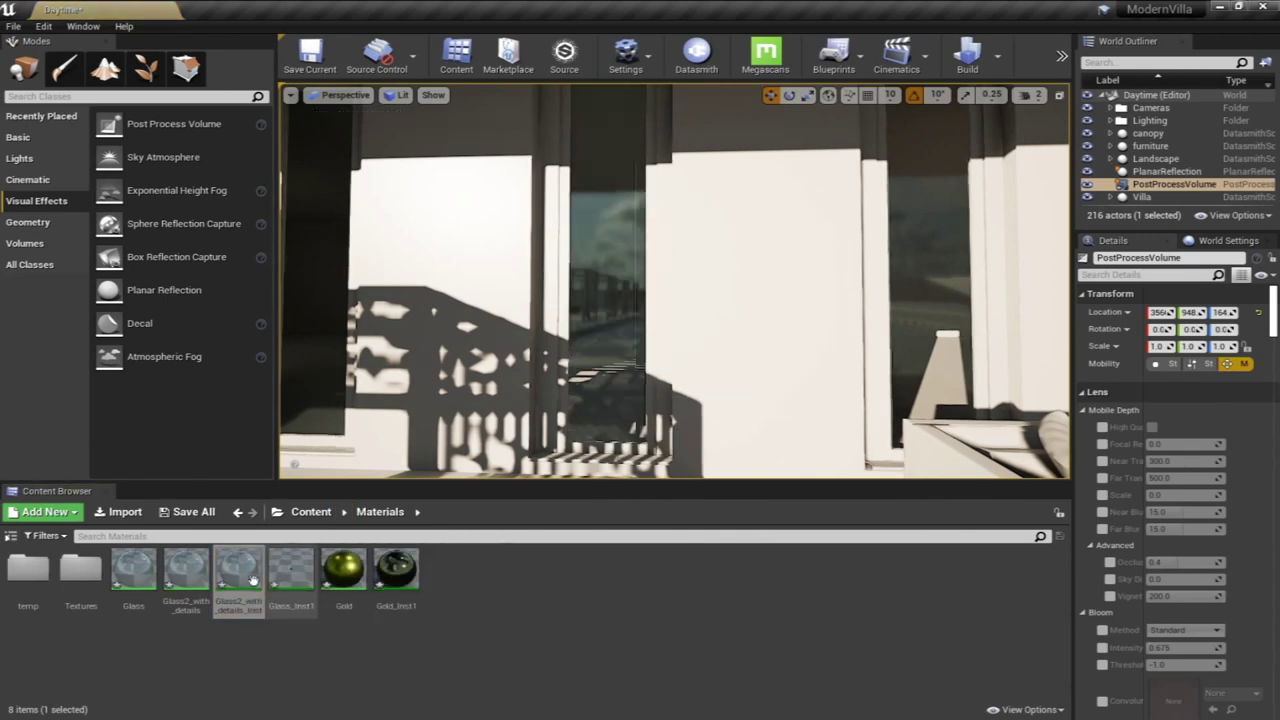
pyautogui.moveTo(239, 578); pyautogui.dragTo(940, 300)
pyautogui.moveTo(693, 325); pyautogui.dragTo(665, 325, button='right')
pyautogui.moveTo(247, 569); pyautogui.dragTo(568, 336)
pyautogui.moveTo(568, 336); pyautogui.dragTo(610, 340, button='right')
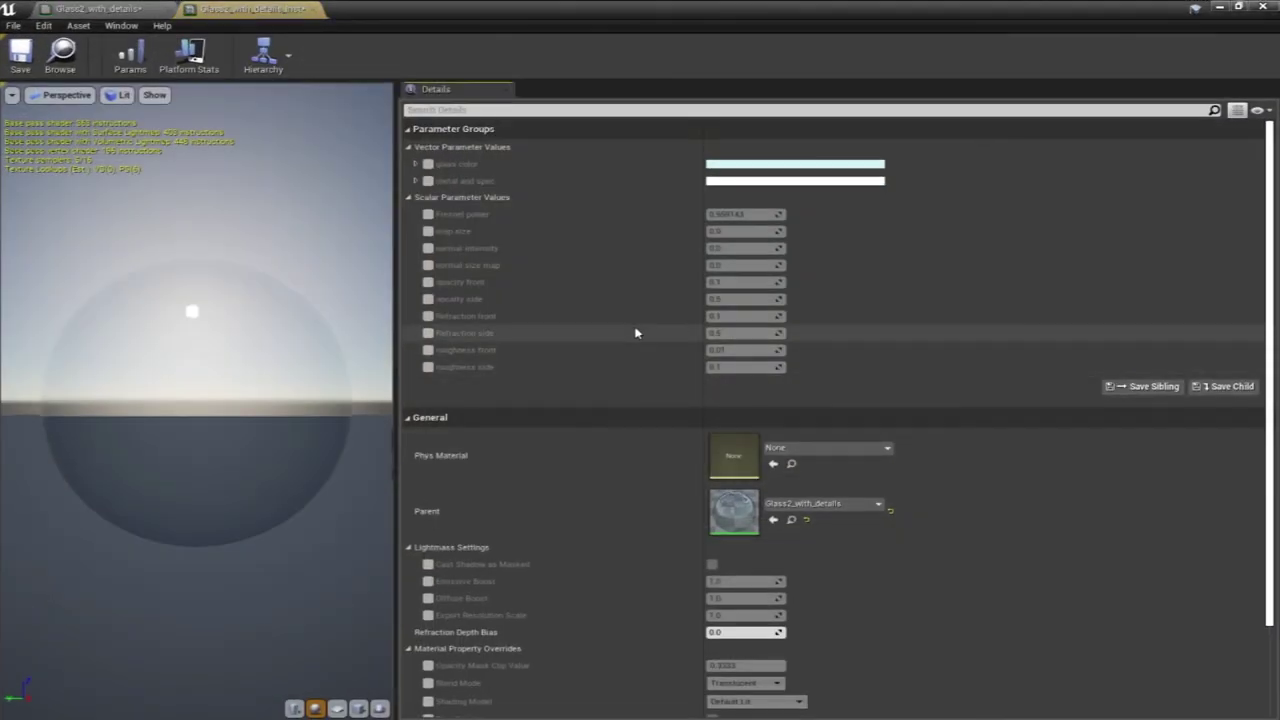
# Enable overrides for all vector and scalar parameters of the glass instance, from glass color through roughness side
pyautogui.click(428, 164)
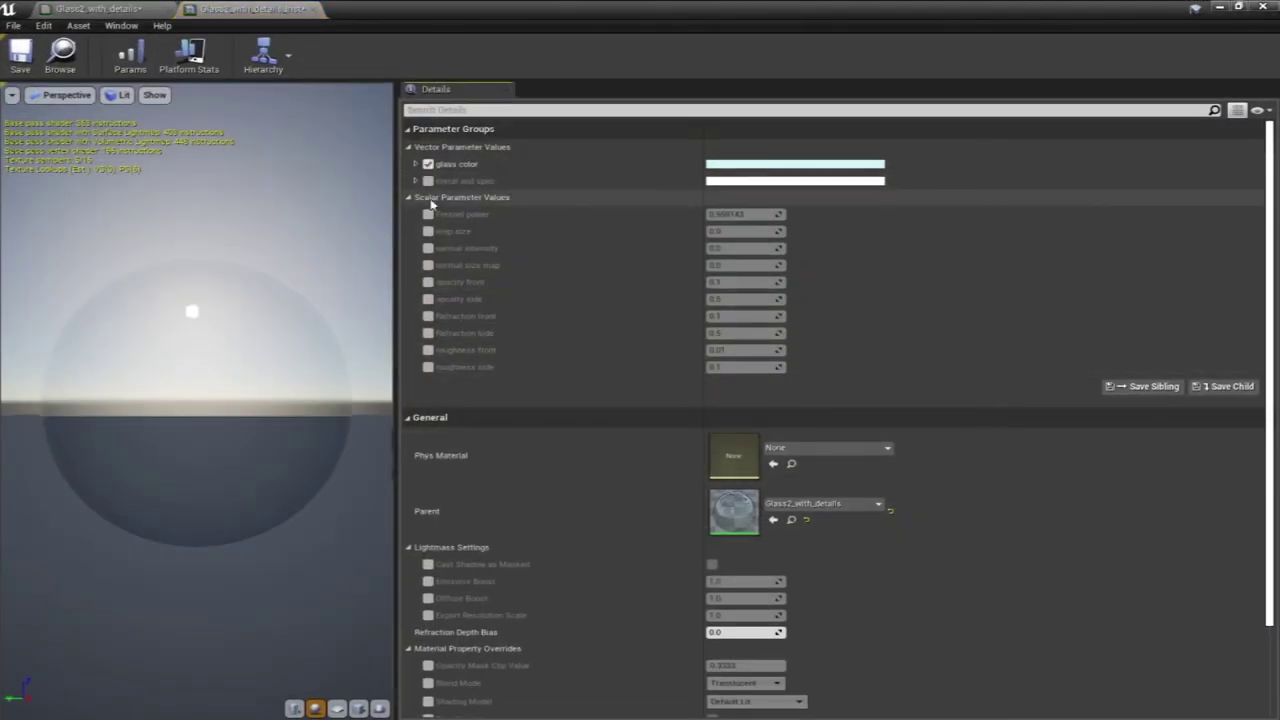
pyautogui.click(428, 181)
pyautogui.click(428, 214)
pyautogui.click(428, 231)
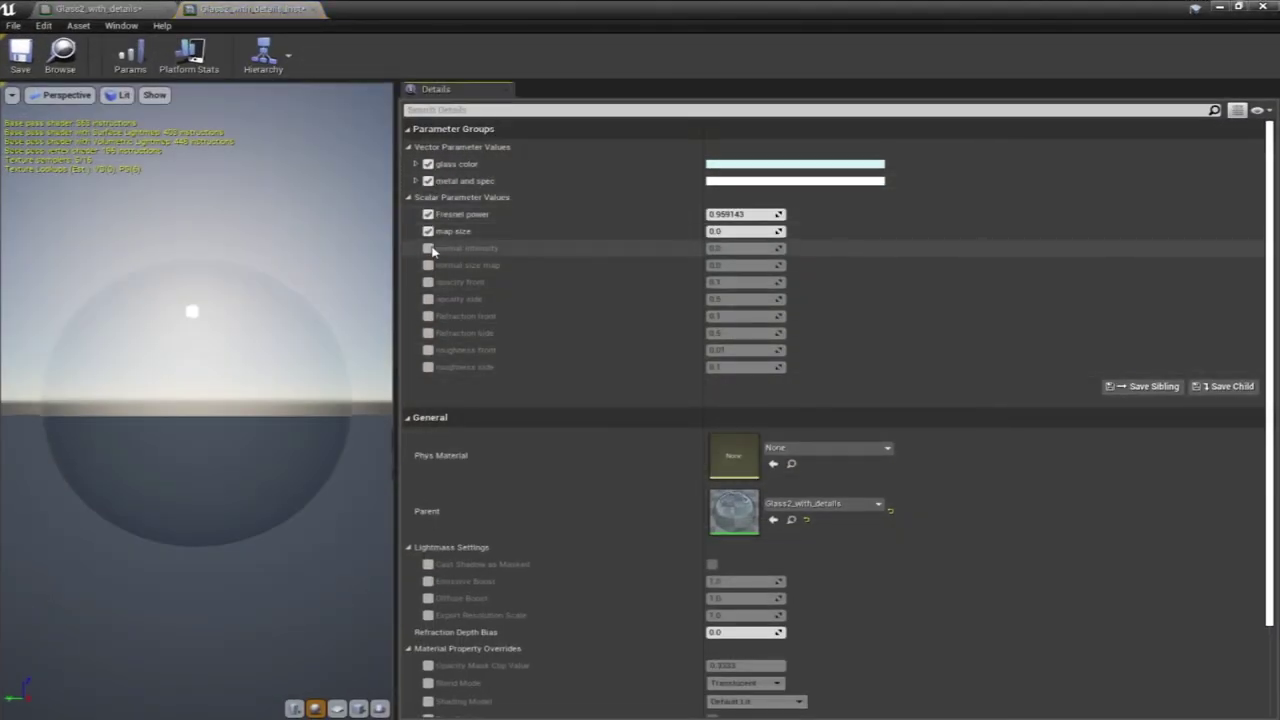
pyautogui.click(428, 248)
pyautogui.click(428, 265)
pyautogui.click(428, 282)
pyautogui.click(428, 299)
pyautogui.click(428, 316)
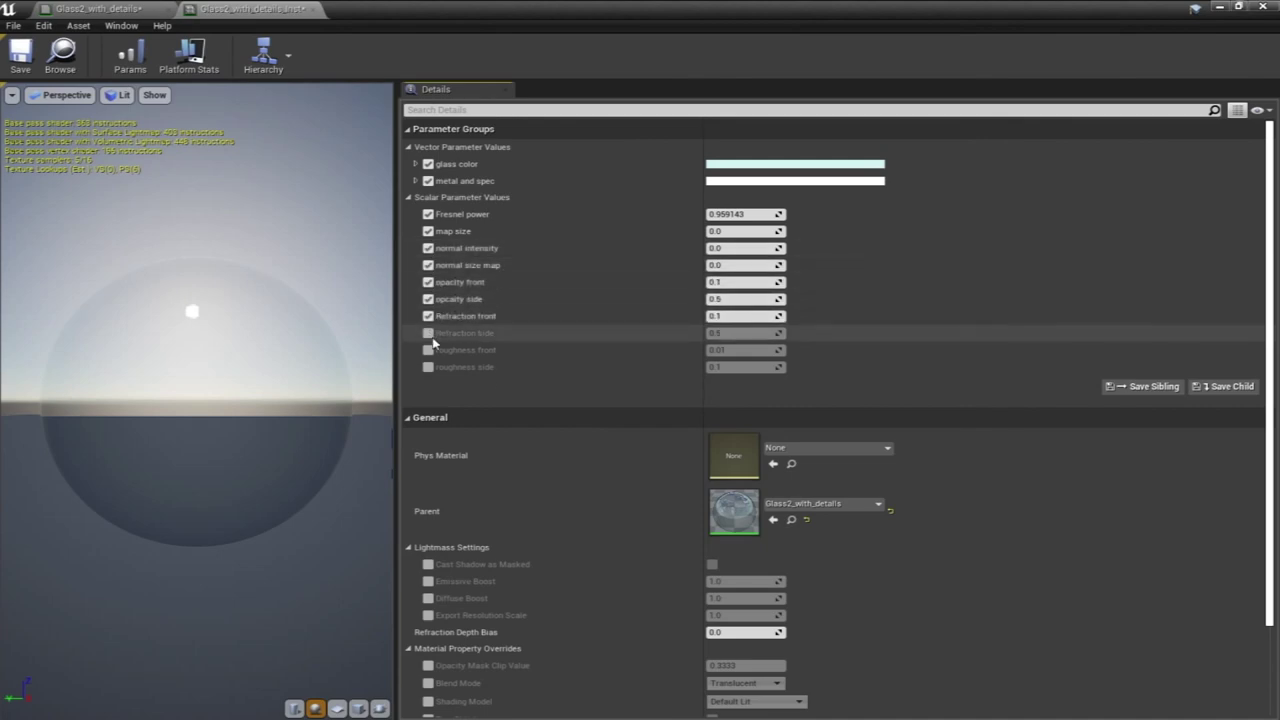
pyautogui.click(428, 333)
pyautogui.click(428, 350)
pyautogui.click(428, 367)
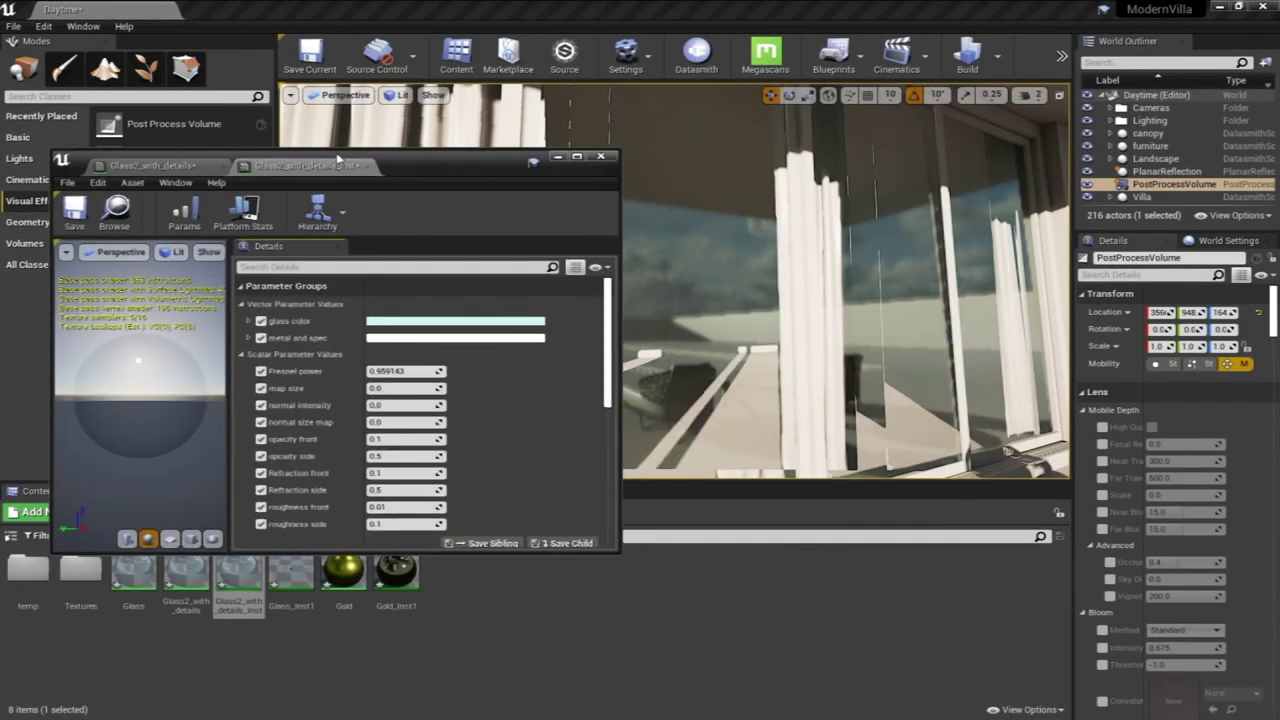
# Reposition the floating instance editor beside the villa's windows and make the level viewport full screen
pyautogui.moveTo(338, 159); pyautogui.dragTo(264, 242)
pyautogui.moveTo(876, 278); pyautogui.dragTo(850, 276, button='right')
pyautogui.press('F11')
# Set the instance's Fresnel power to 0.005 and its map size to 150
pyautogui.click(335, 454)
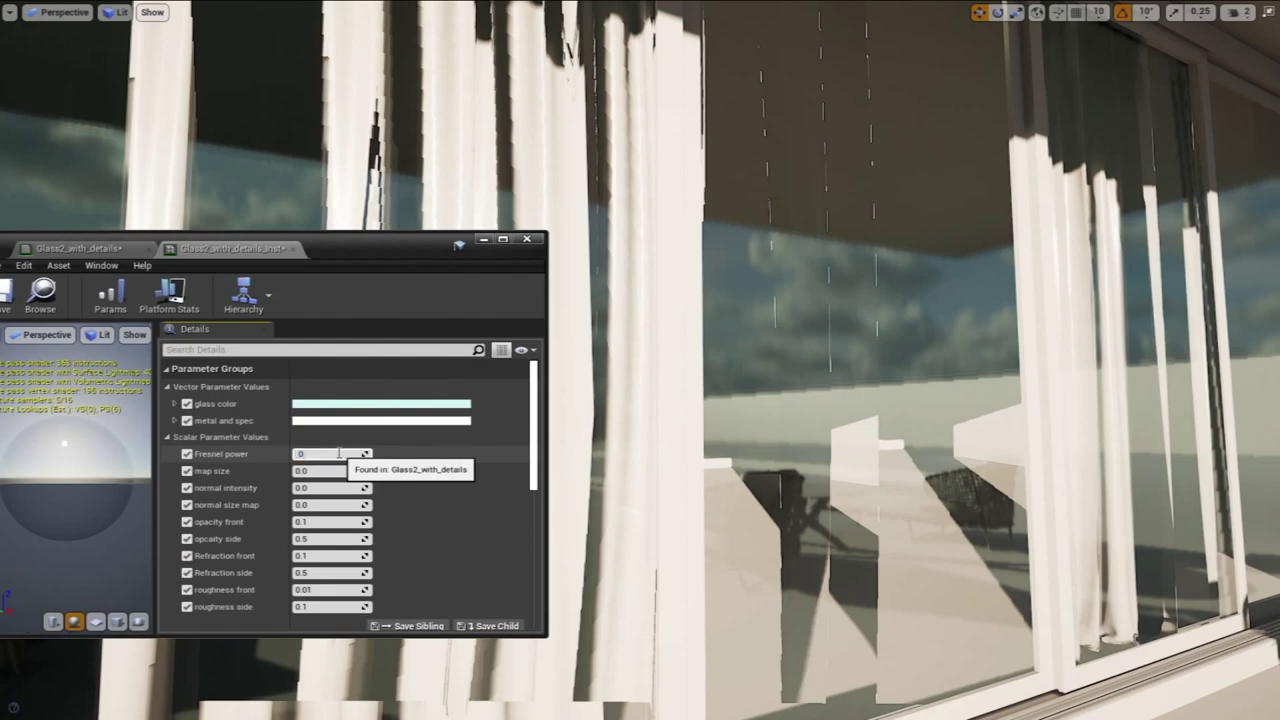
pyautogui.press('Return')
pyautogui.moveTo(800, 290); pyautogui.dragTo(850, 292, button='right')
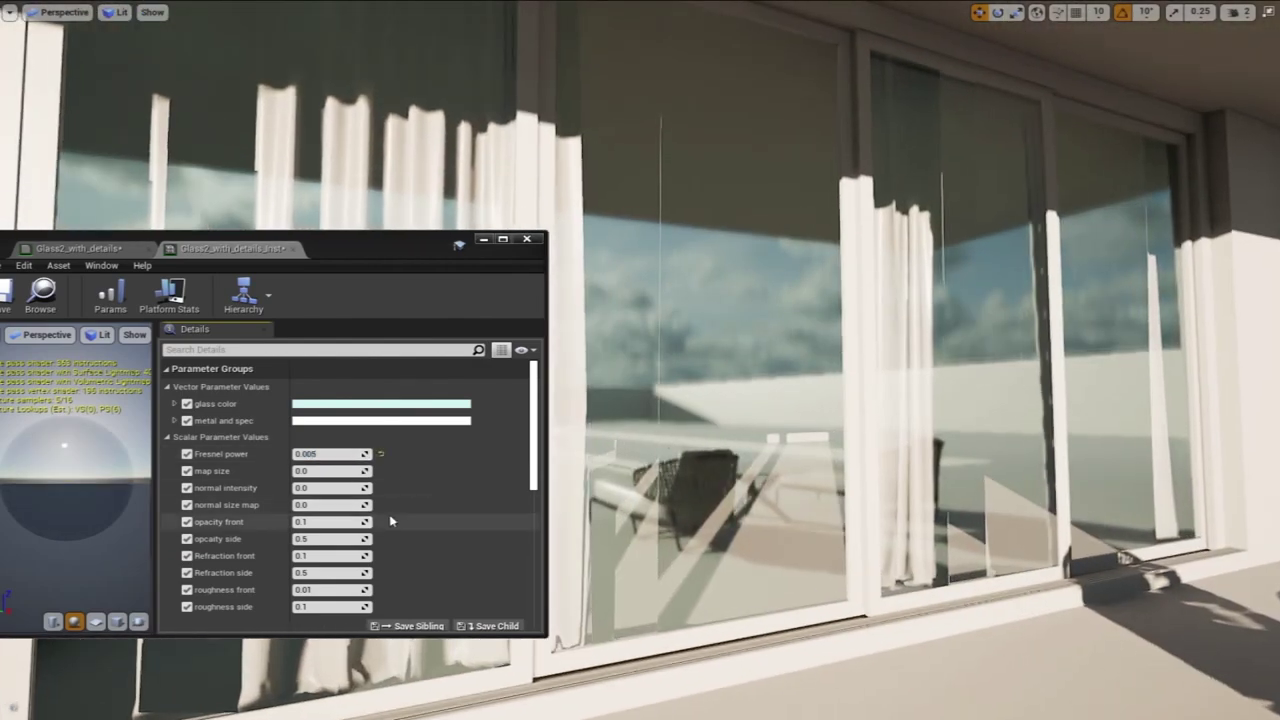
pyautogui.click(332, 471)
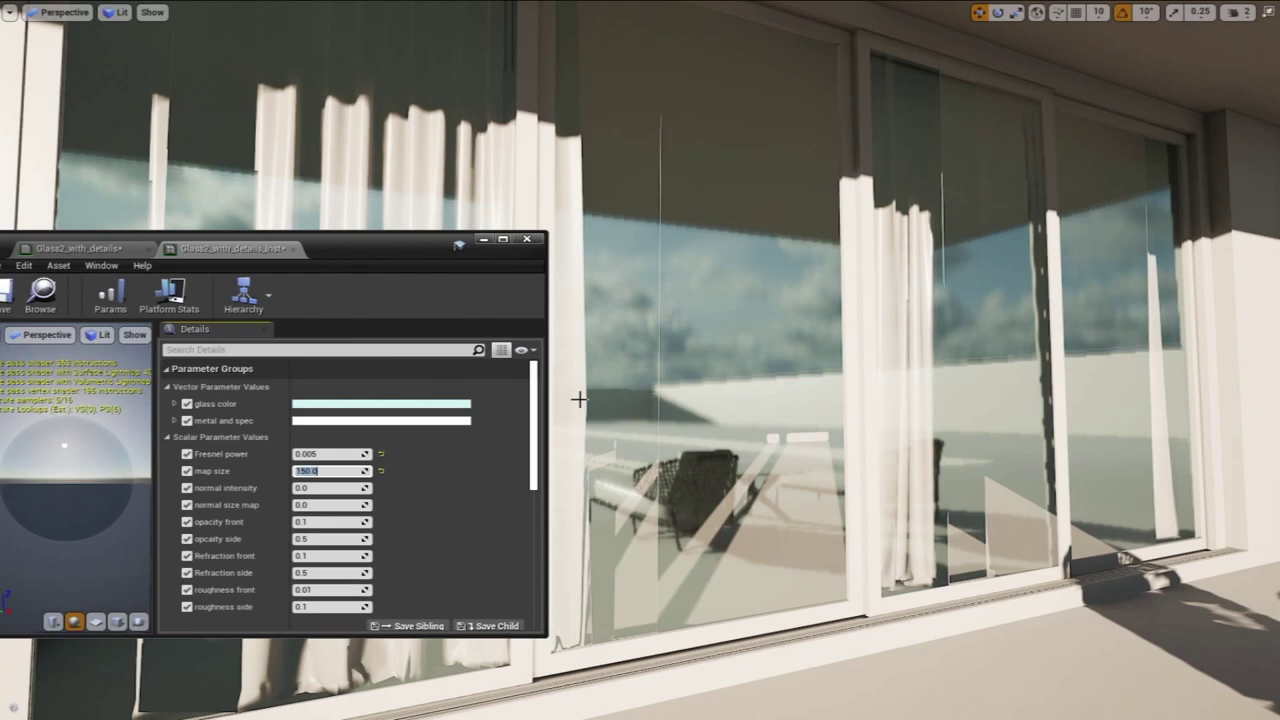
pyautogui.moveTo(802, 340)
pyautogui.mouseDown(button='right')
pyautogui.moveTo(802, 260)
pyautogui.moveTo(810, 335)
pyautogui.moveTo(790, 338)
pyautogui.mouseUp(button='right')
# Set the normal intensity to 0.1 and the normal size map to 150, and inspect the scratches on the glass
pyautogui.click(332, 487)
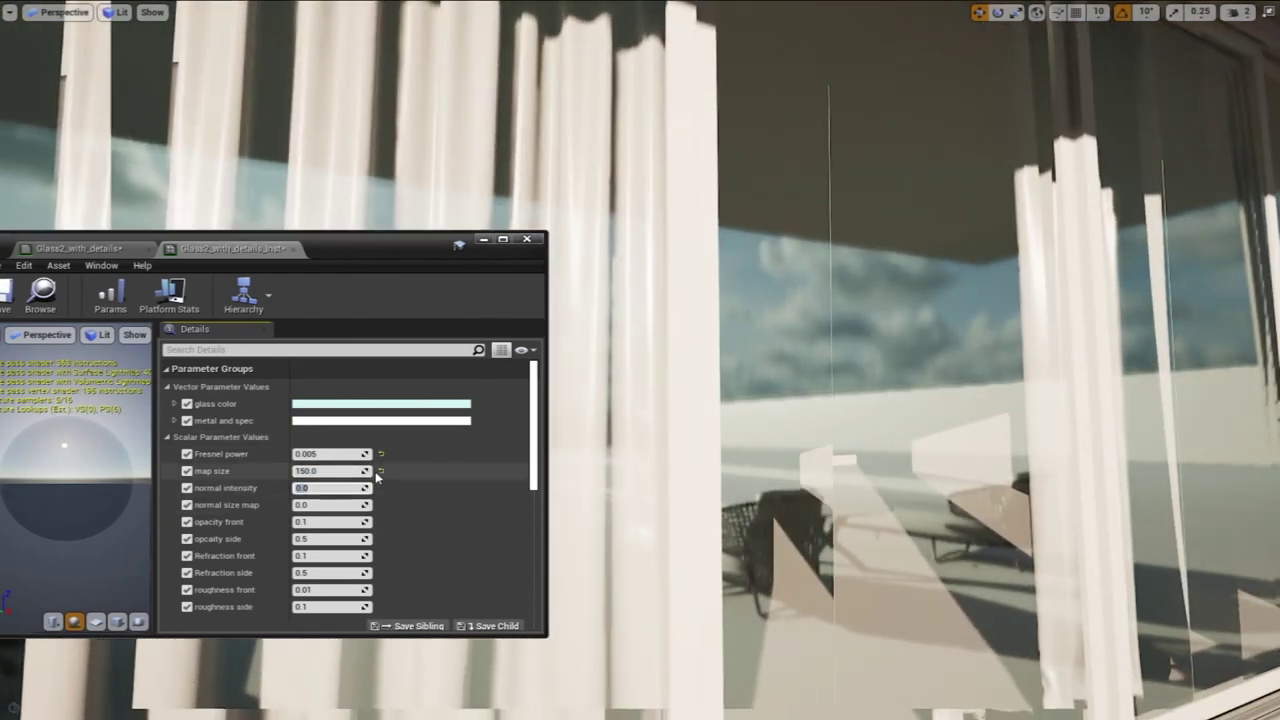
pyautogui.write('0.1')
pyautogui.press('Return')
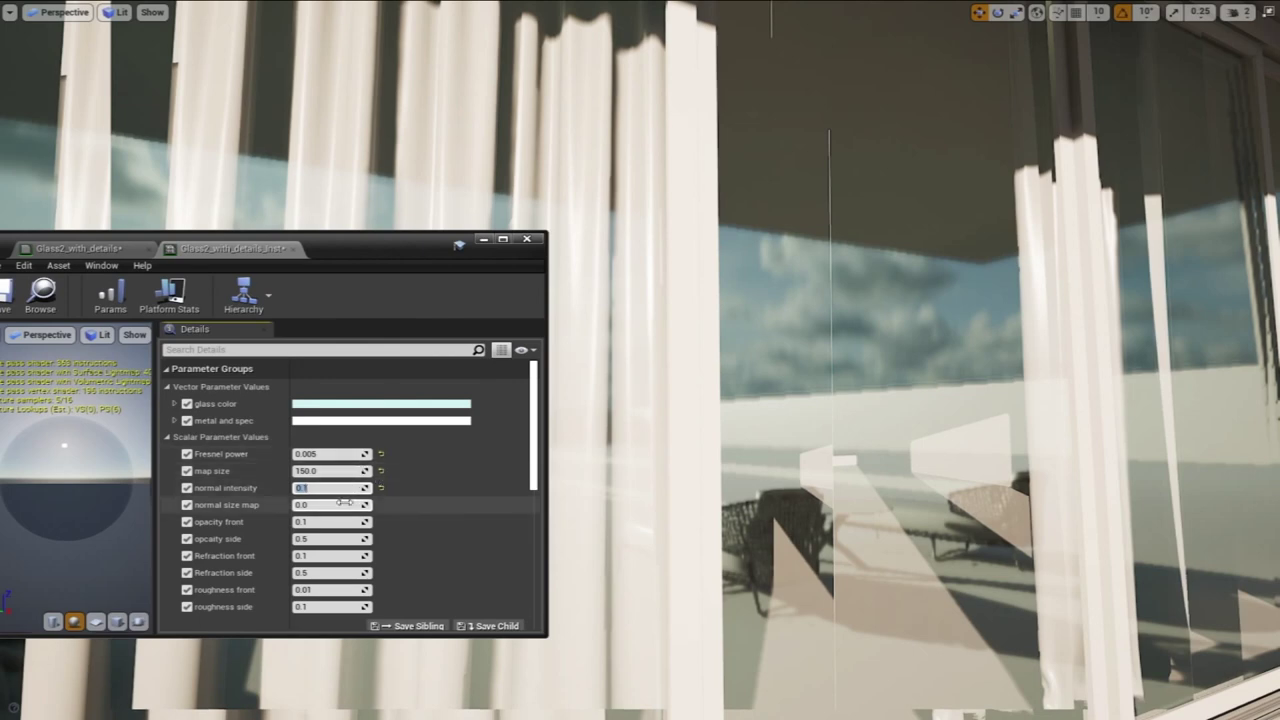
pyautogui.click(332, 505)
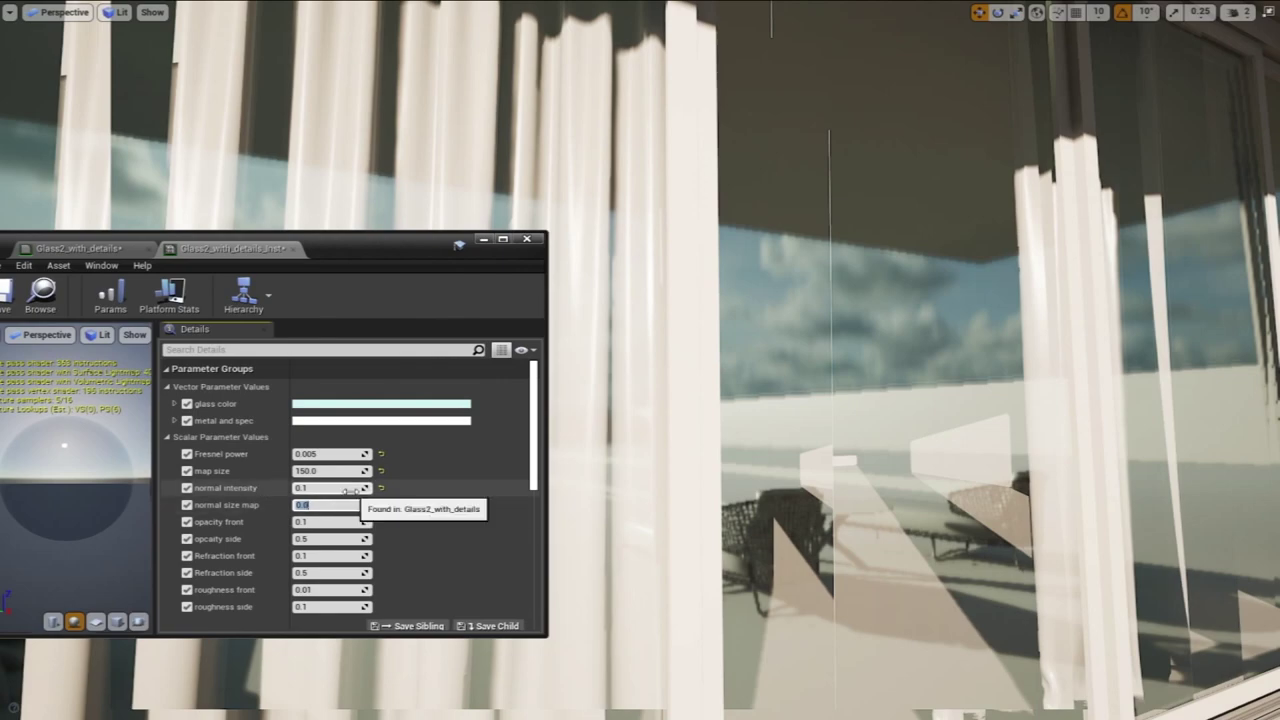
pyautogui.press('Return')
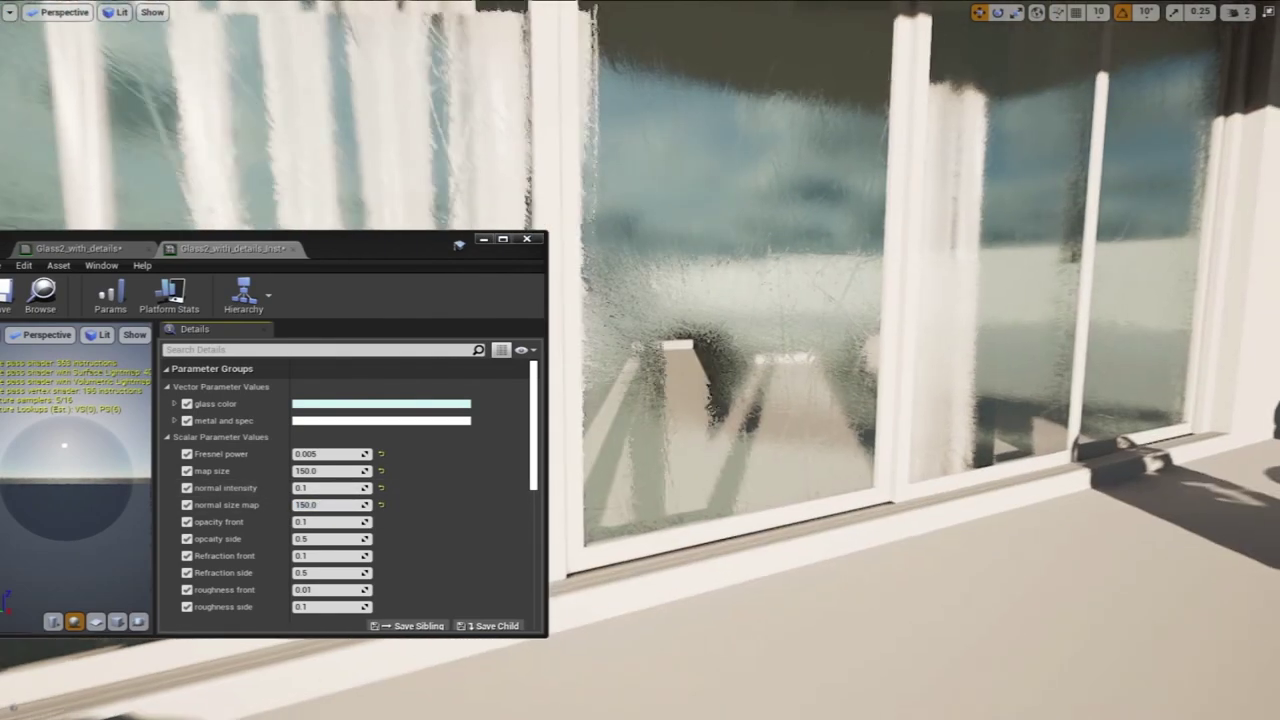
pyautogui.moveTo(800, 400); pyautogui.dragTo(830, 297, button='right')
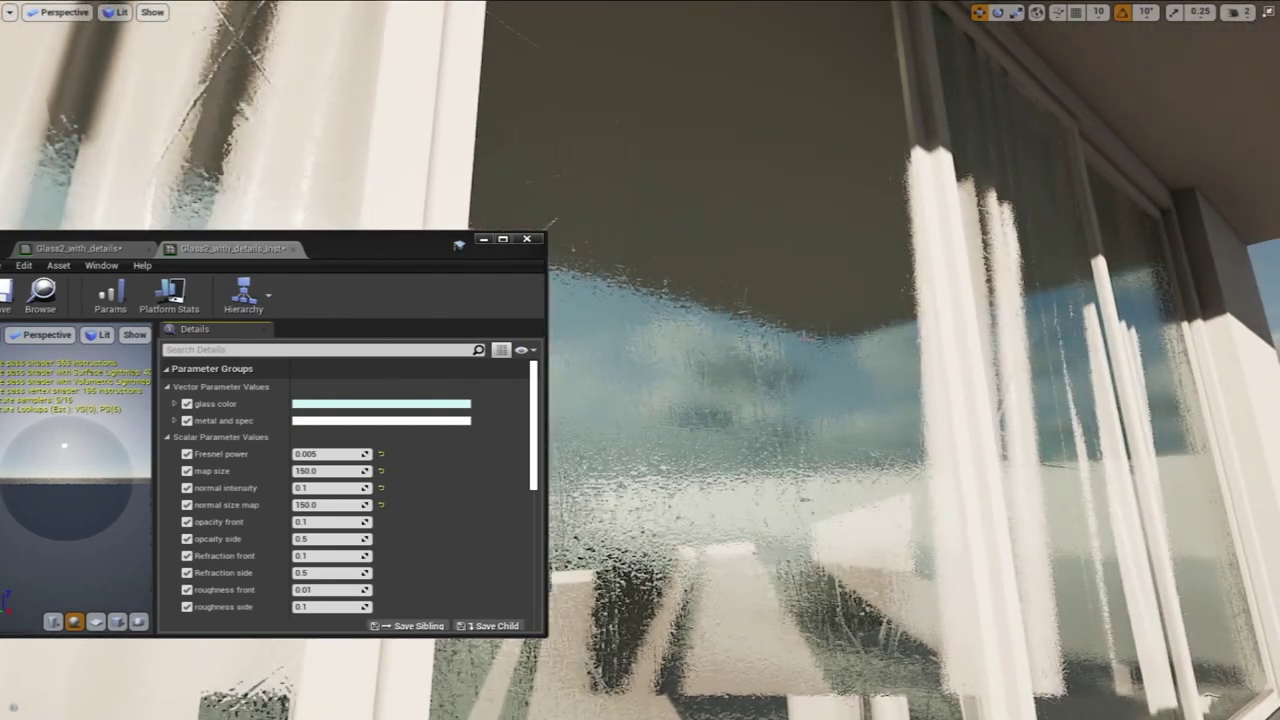
# Try a normal intensity of 0.05, raise it to about 1.04, and set the side opacity to 0.1
pyautogui.click(331, 488)
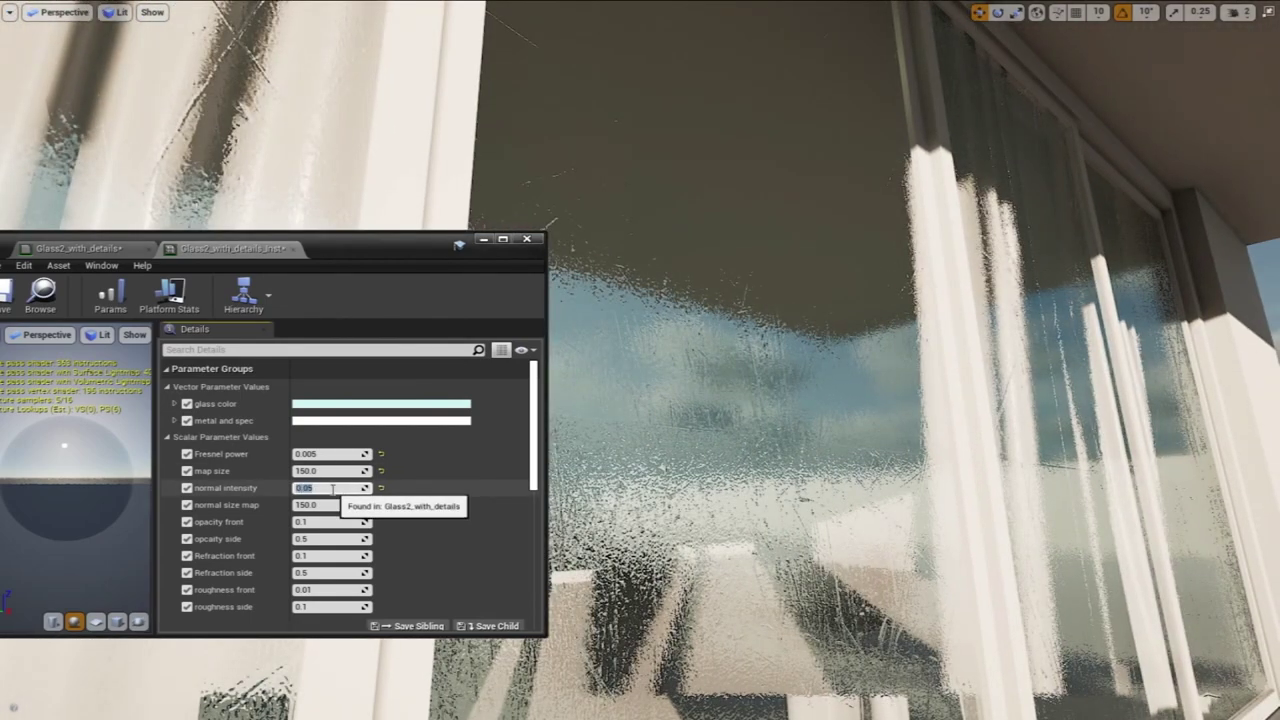
pyautogui.moveTo(366, 488); pyautogui.dragTo(340, 488)
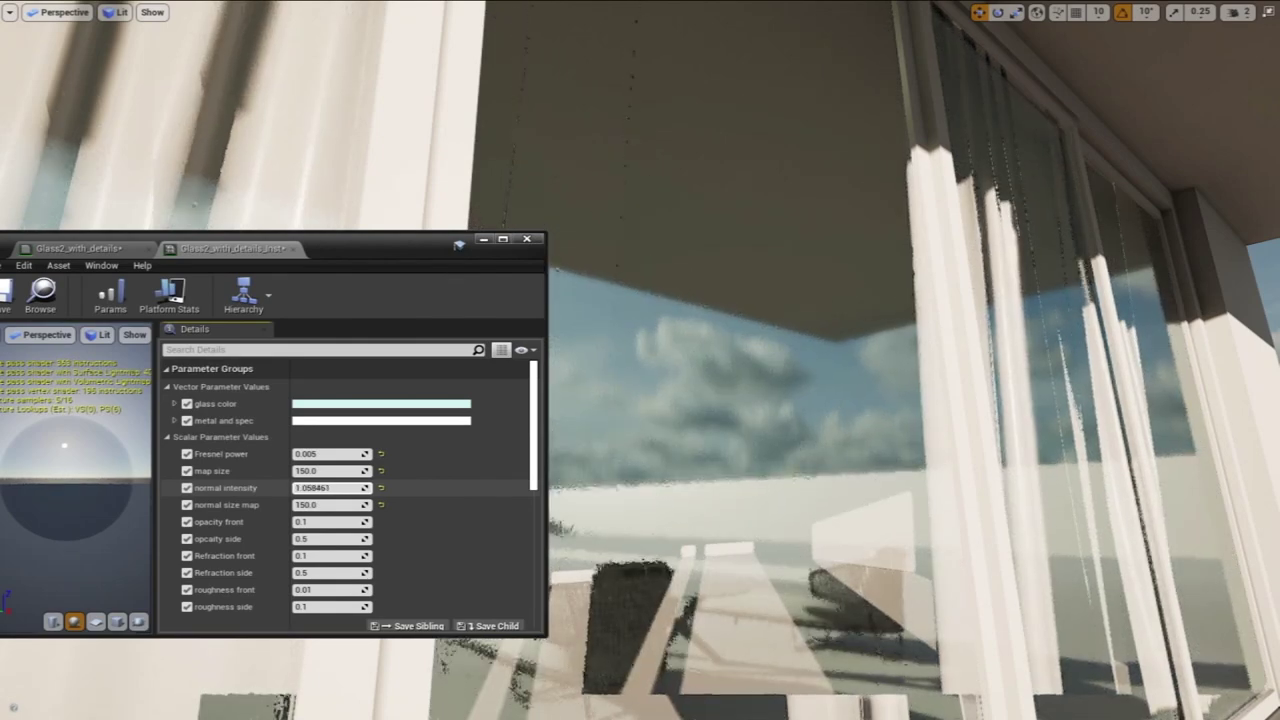
pyautogui.click(351, 539)
pyautogui.press('Return')
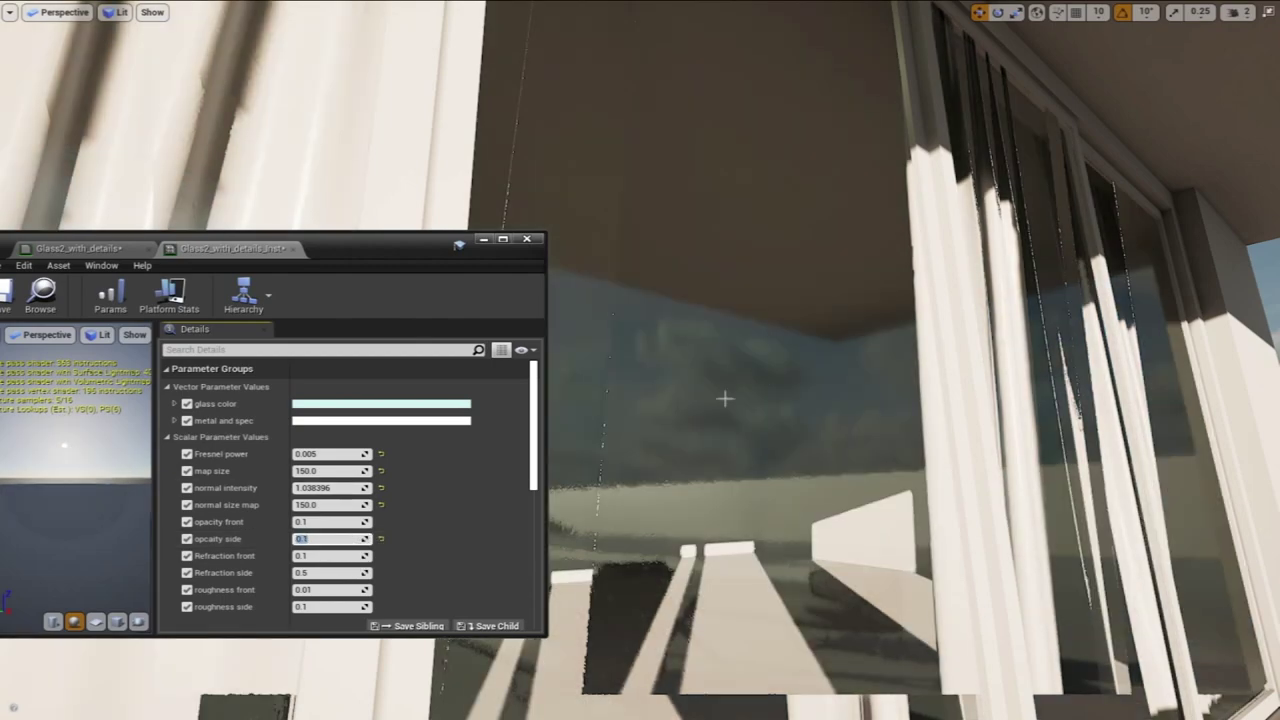
pyautogui.moveTo(726, 397); pyautogui.dragTo(632, 460, button='right')
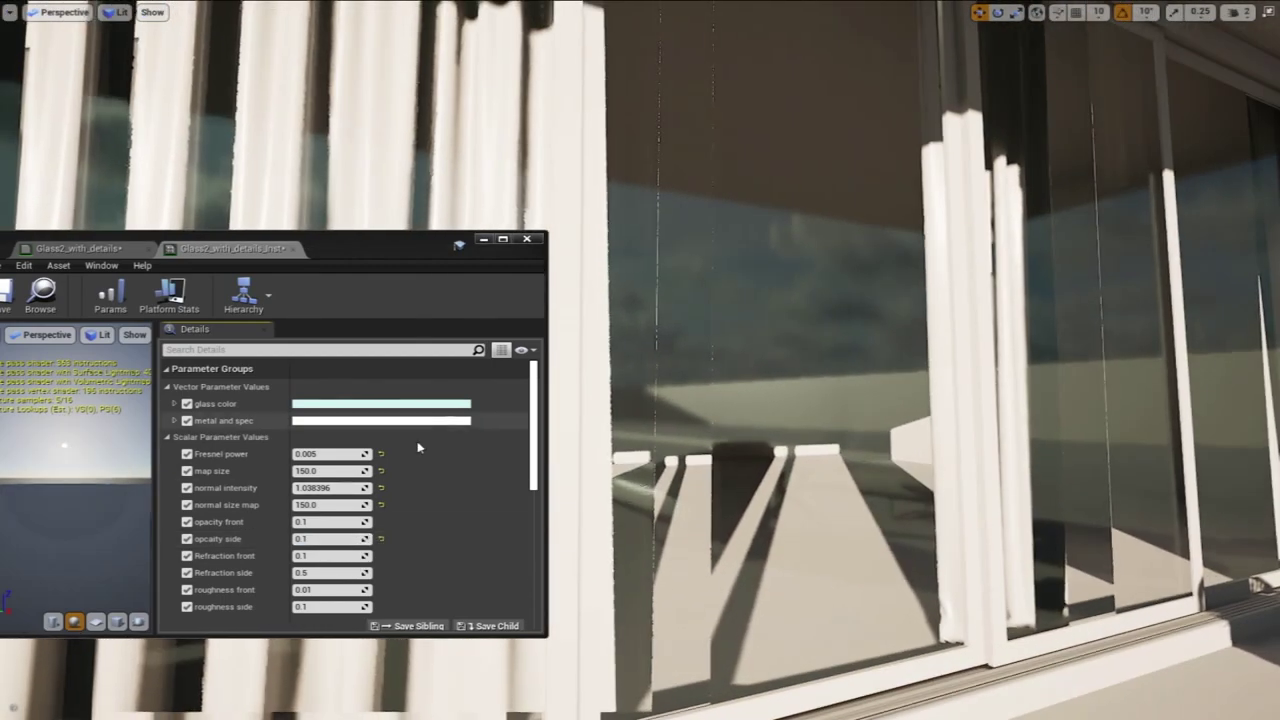
# Set the glass instance's Refraction front to 0.7 and Refraction side to 1.08
pyautogui.click(340, 557)
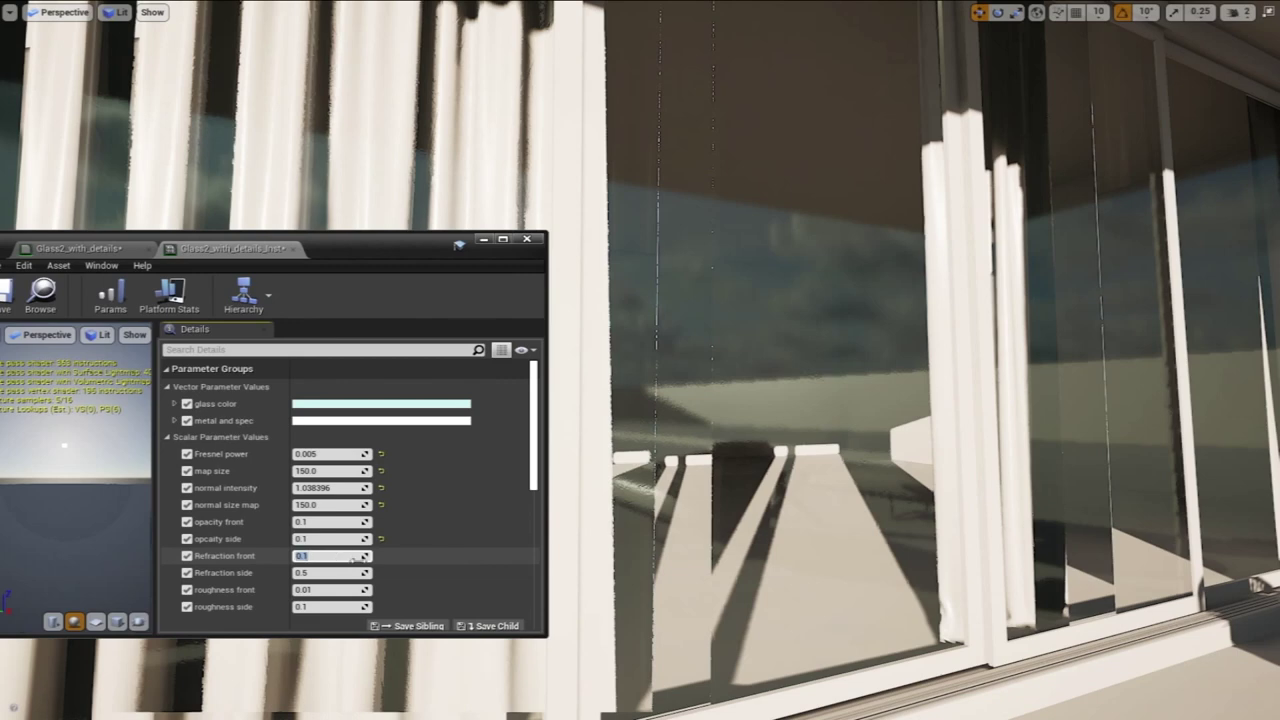
pyautogui.moveTo(366, 556); pyautogui.dragTo(318, 556)
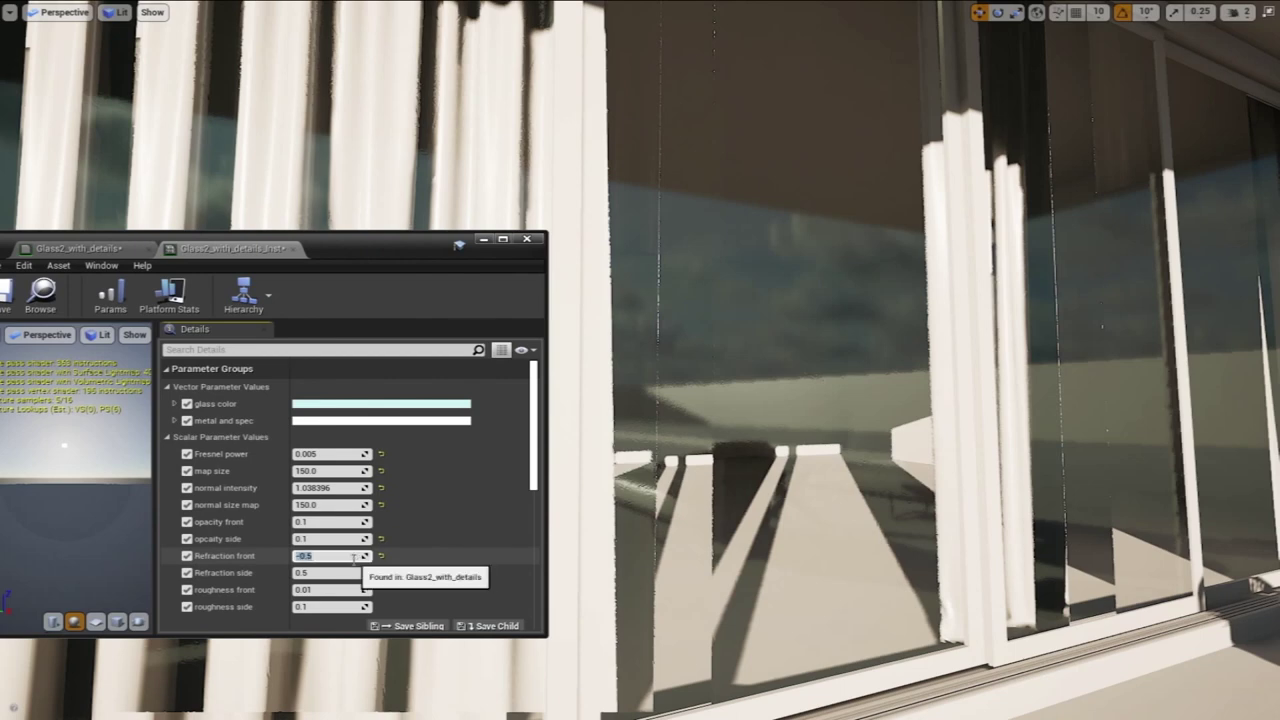
pyautogui.press('Return')
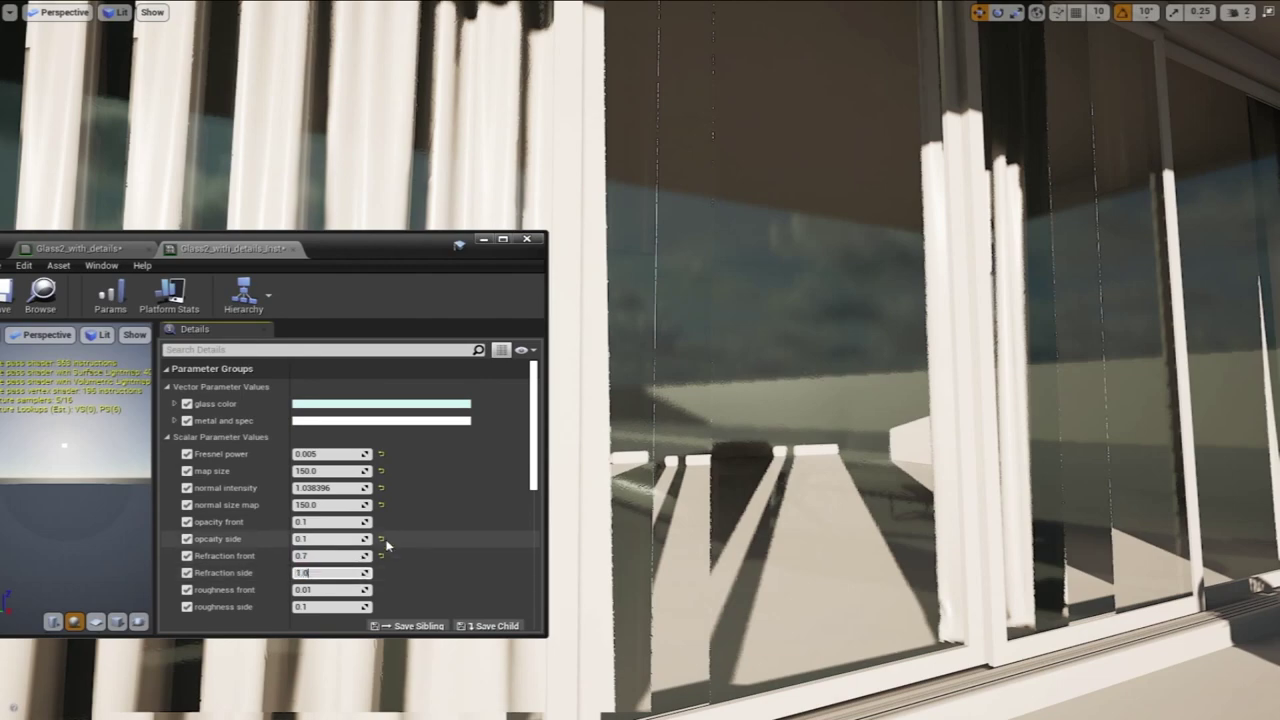
pyautogui.press('Return')
pyautogui.moveTo(815, 358); pyautogui.dragTo(649, 357, button='right')
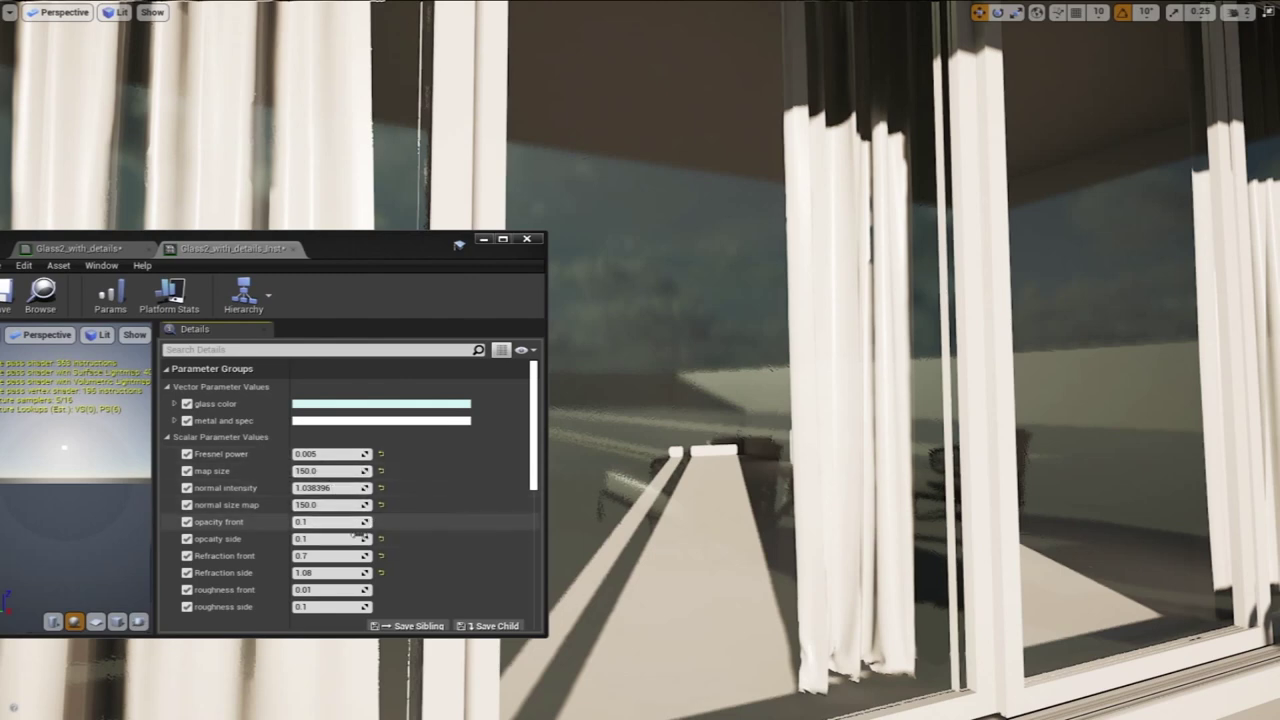
pyautogui.scroll(-1, 358, 522)
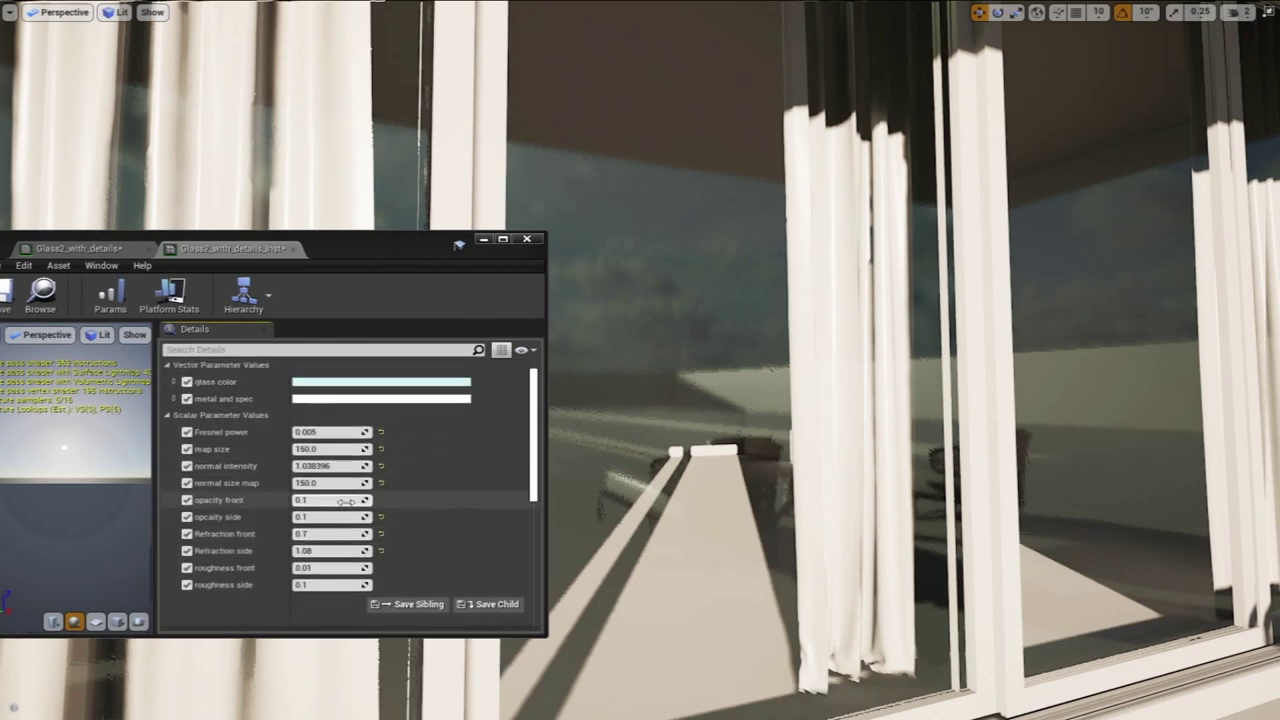
# Set the glass instance's roughness front to about 0.16 and roughness side to about 0.51
pyautogui.press('w')
pyautogui.moveTo(600, 488)
pyautogui.mouseDown(button='right')
pyautogui.moveTo(602, 474)
pyautogui.moveTo(622, 492)
pyautogui.mouseUp(button='right')
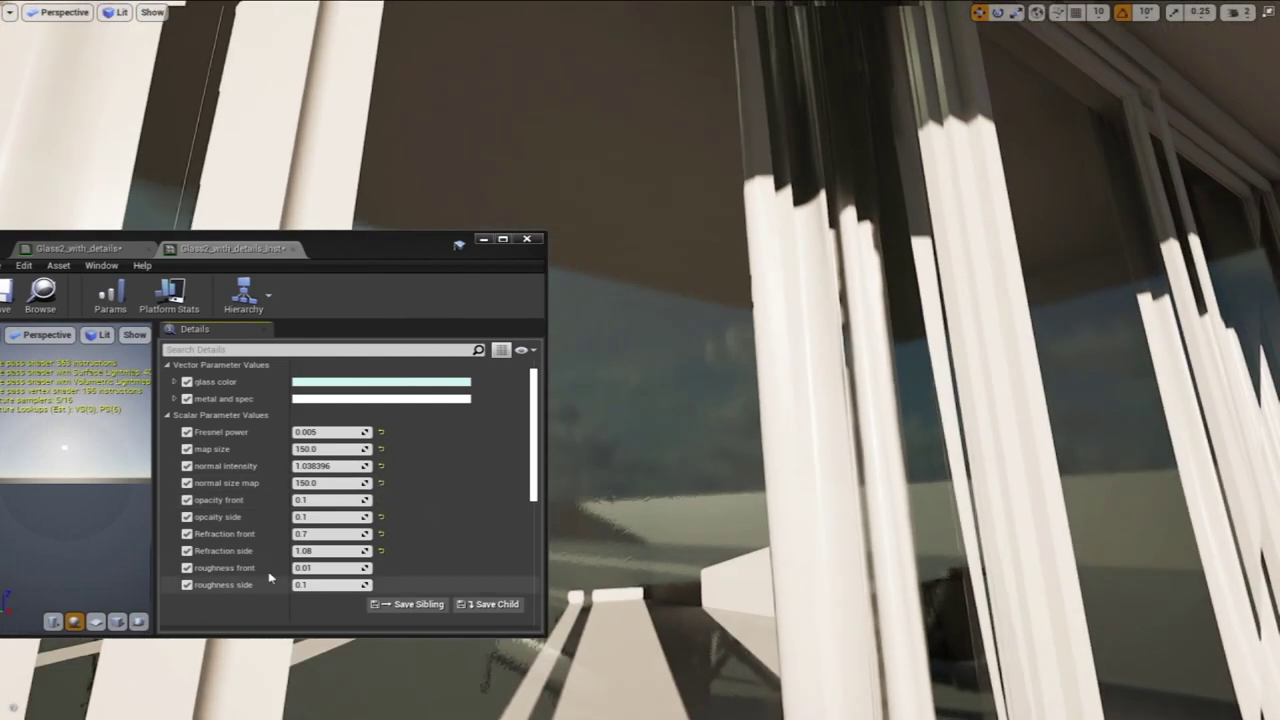
pyautogui.moveTo(352, 568); pyautogui.dragTo(430, 568)
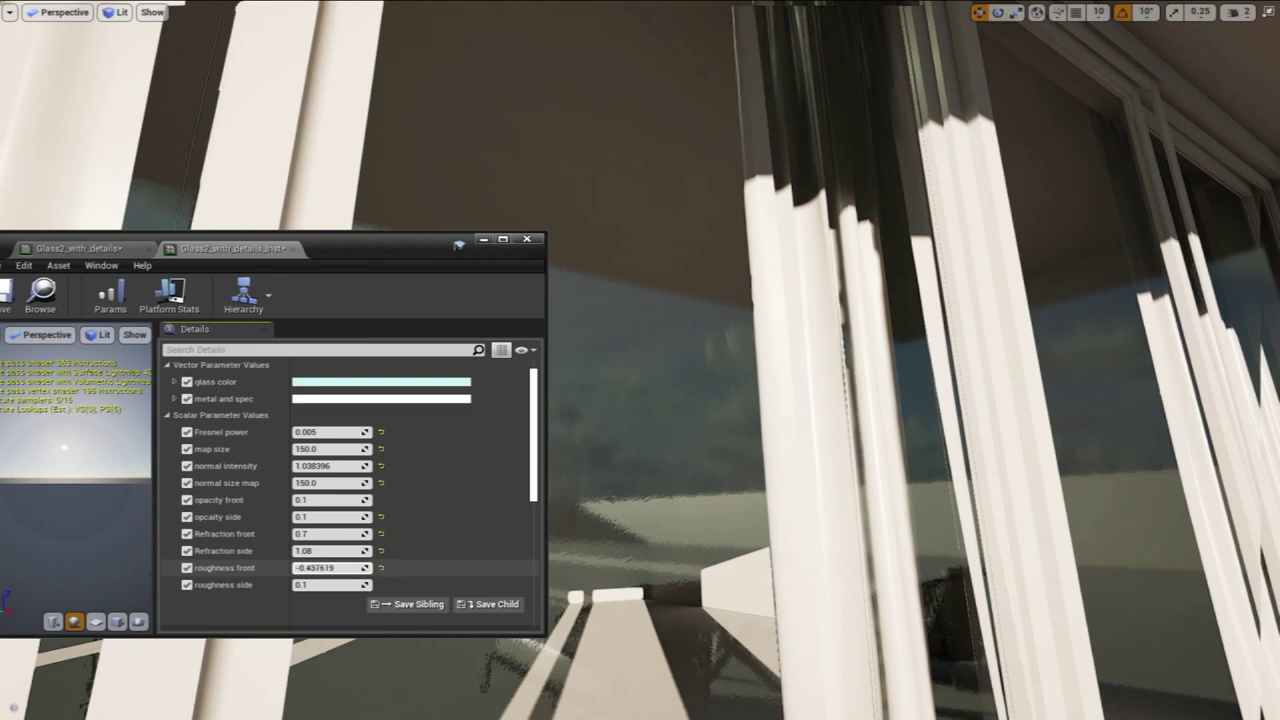
pyautogui.moveTo(352, 568); pyautogui.dragTo(405, 586)
pyautogui.moveTo(700, 420); pyautogui.dragTo(730, 385, button='right')
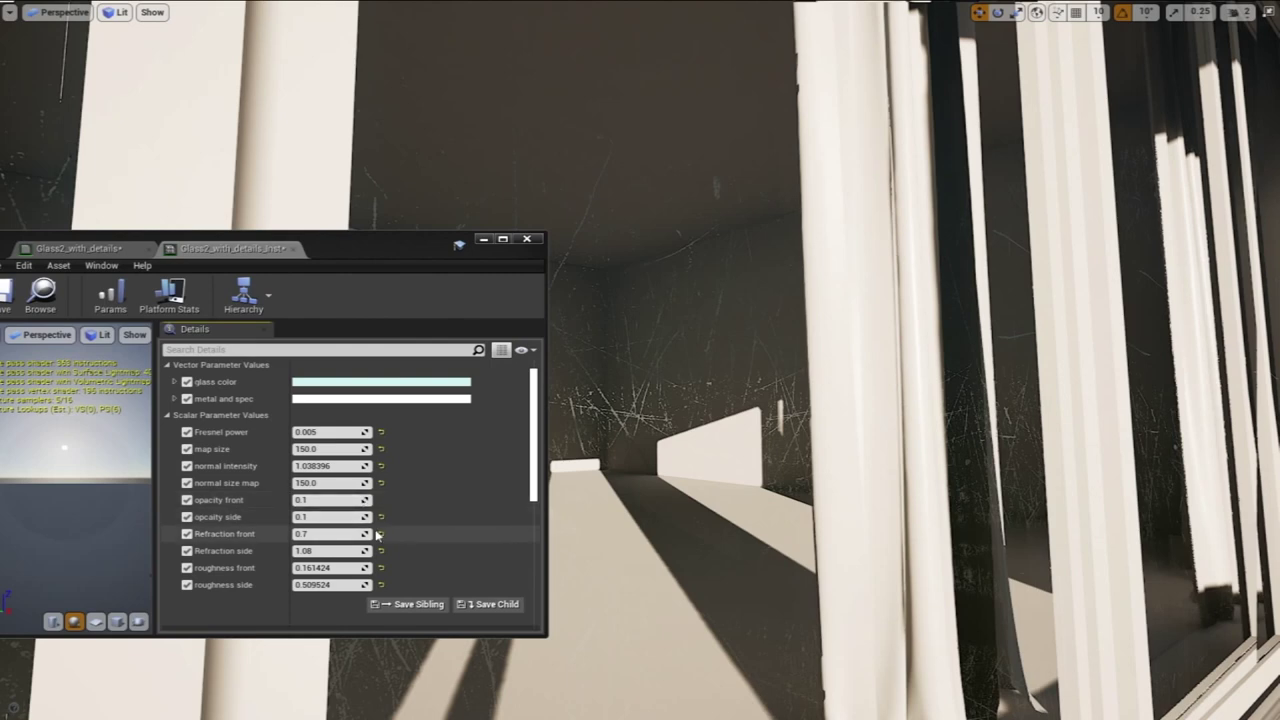
# Raise the glass instance's normal intensity to about 1.25 and inspect the scratches on the villa's window panes
pyautogui.moveTo(364, 466); pyautogui.dragTo(378, 466)
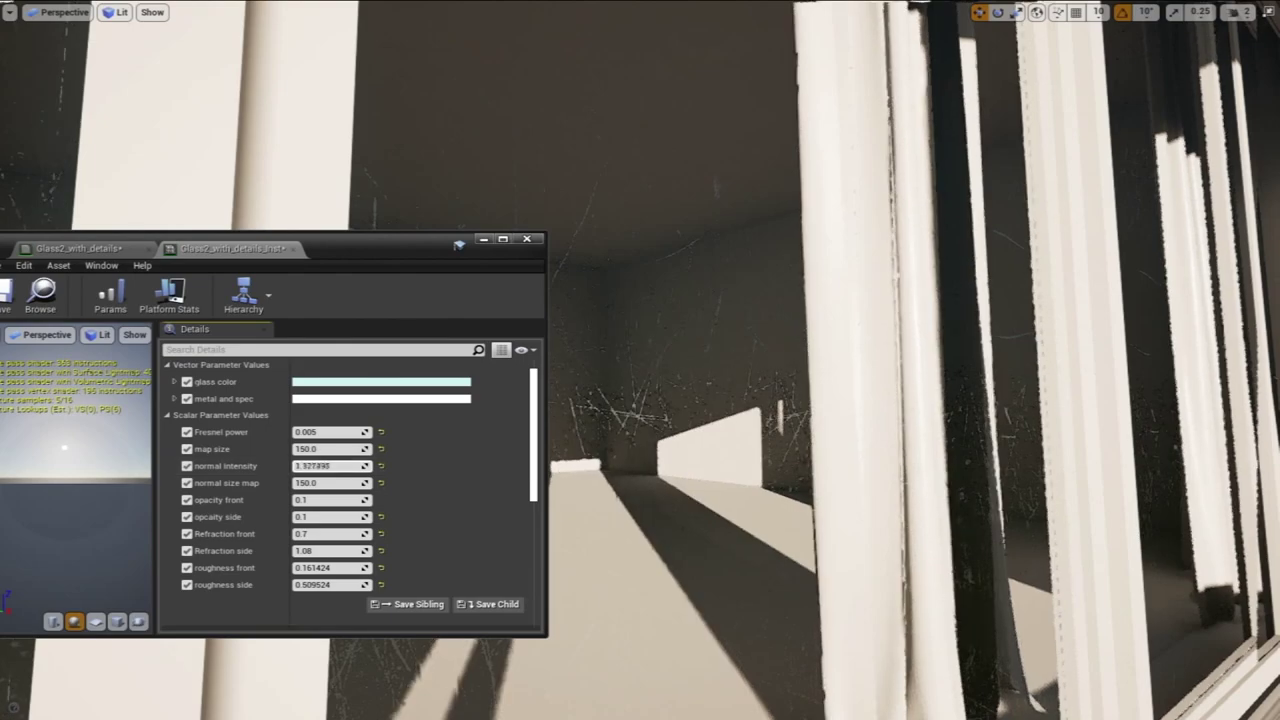
pyautogui.moveTo(775, 314); pyautogui.dragTo(860, 370, button='right')
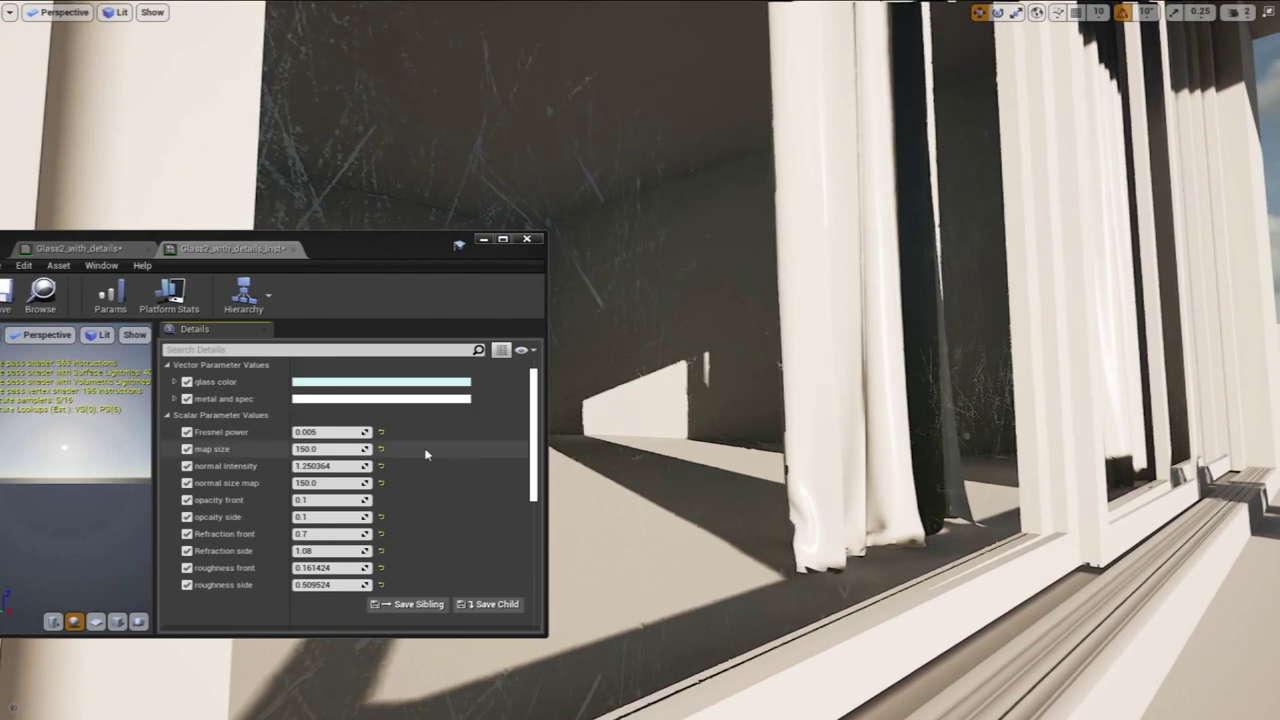
pyautogui.moveTo(674, 394)
pyautogui.mouseDown(button='right')
pyautogui.moveTo(645, 394)
pyautogui.moveTo(700, 400)
pyautogui.moveTo(680, 385)
pyautogui.moveTo(610, 445)
pyautogui.moveTo(620, 395)
pyautogui.moveTo(674, 394)
pyautogui.mouseUp(button='right')
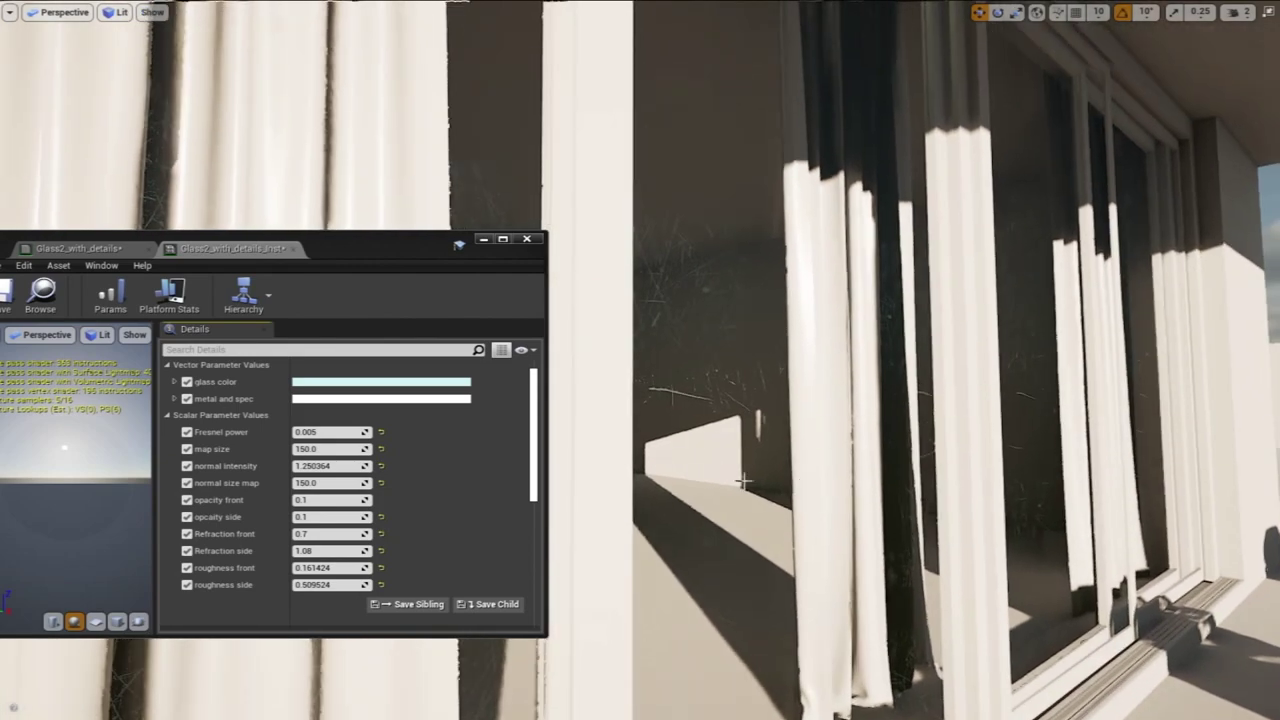
# Fine-tune the glass instance's roughness front to about 0.19 and roughness side to about 0.47
pyautogui.moveTo(330, 567); pyautogui.dragTo(380, 567)
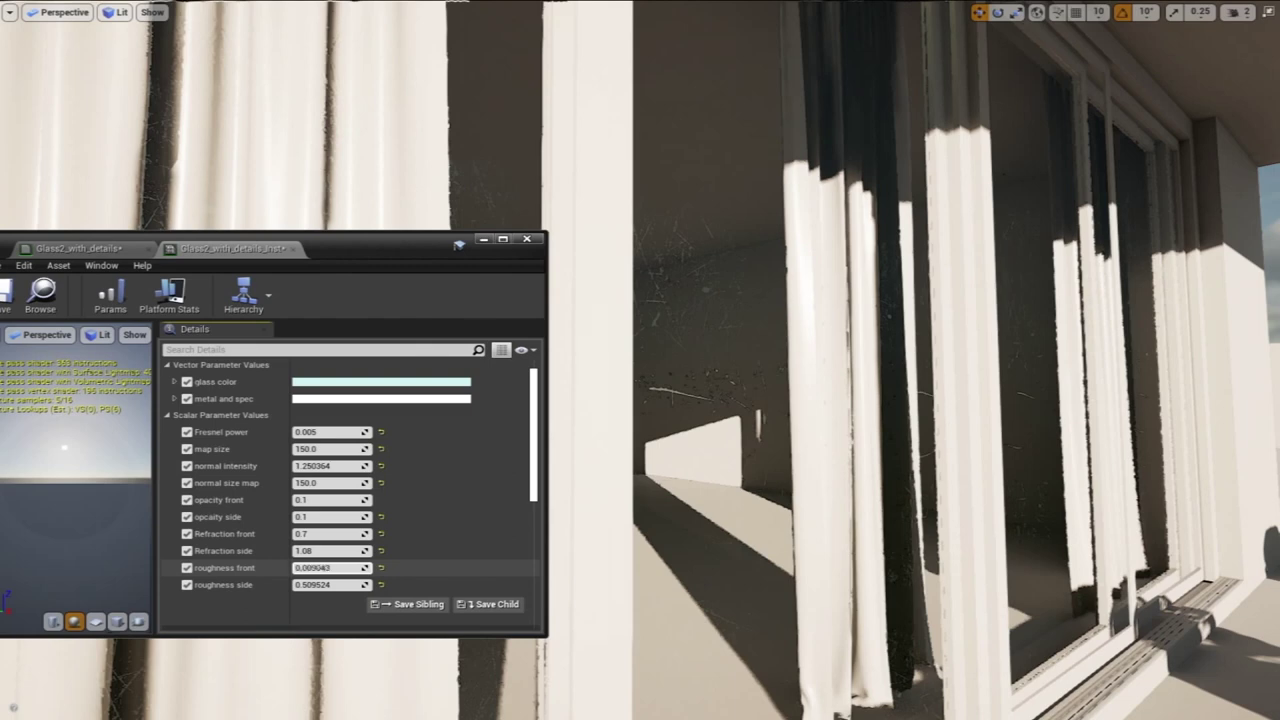
pyautogui.moveTo(330, 567); pyautogui.dragTo(302, 585)
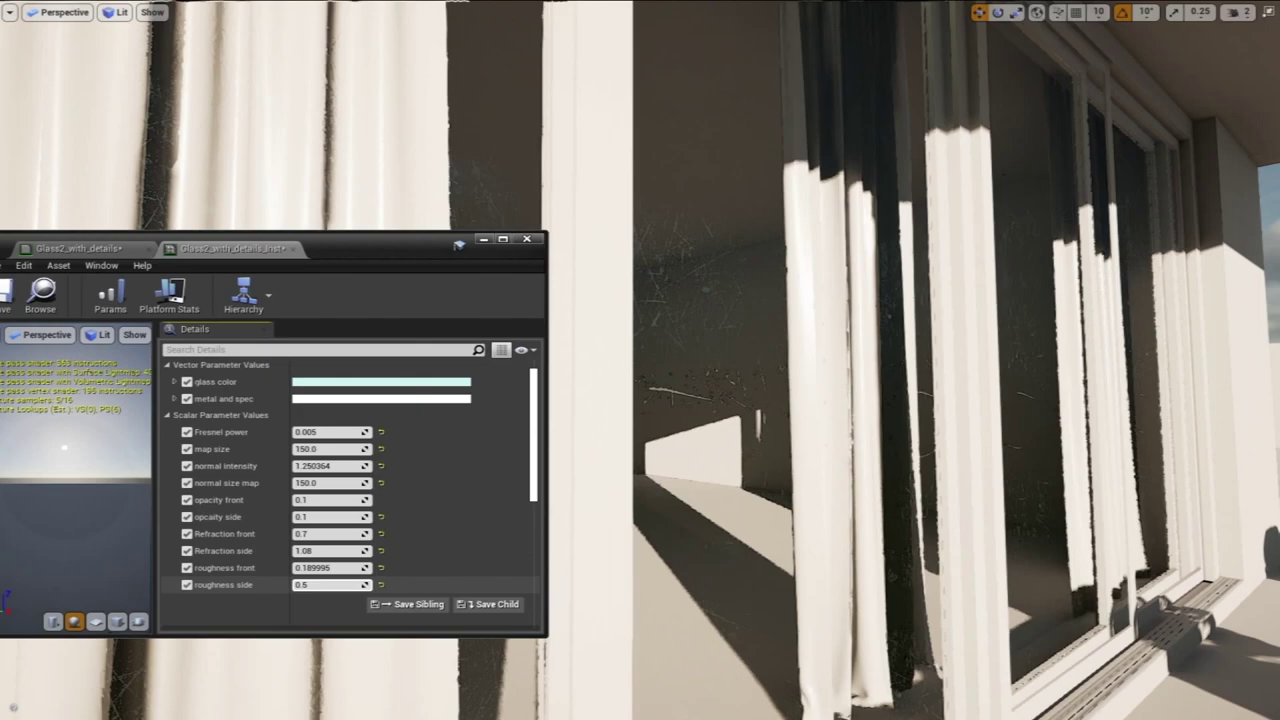
pyautogui.moveTo(760, 420); pyautogui.dragTo(760, 514, button='right')
pyautogui.moveTo(917, 308)
pyautogui.mouseDown(button='right')
pyautogui.moveTo(1010, 300)
pyautogui.moveTo(917, 308)
pyautogui.mouseUp(button='right')
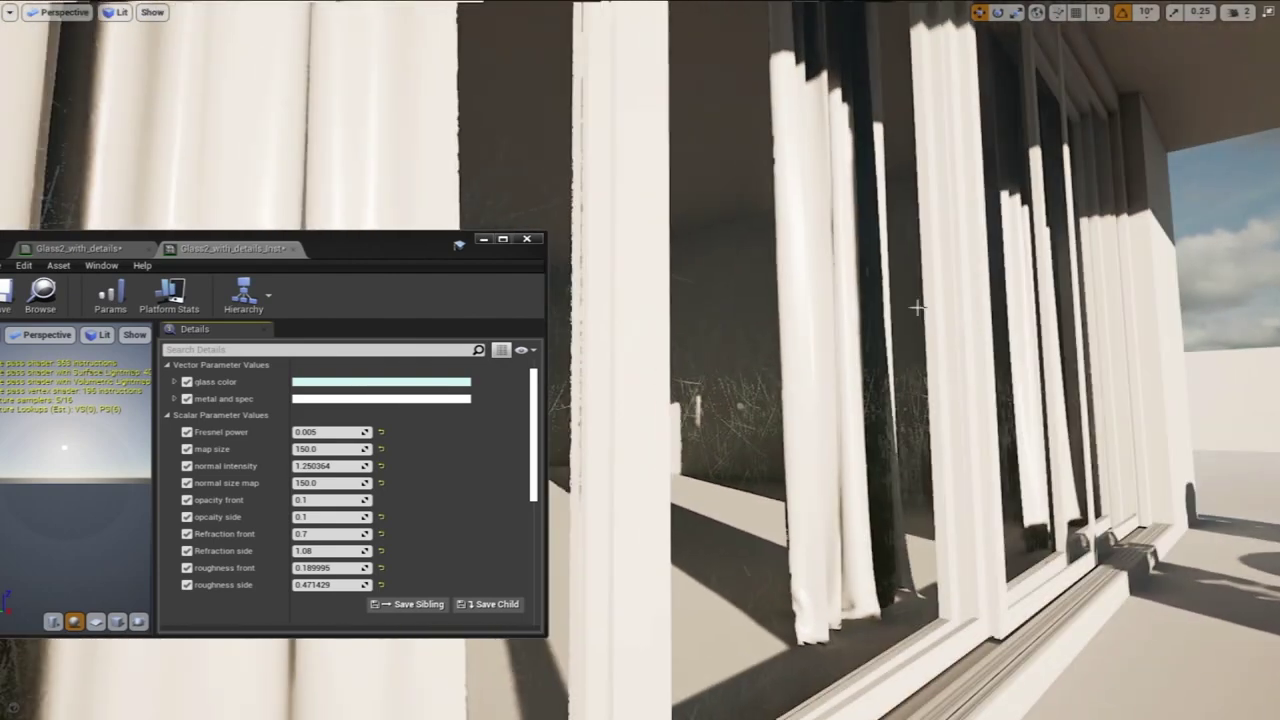
# Close the glass material editor and return the viewport from full screen to the normal editor layout
pyautogui.click(539, 243)
pyautogui.moveTo(851, 369); pyautogui.dragTo(844, 401, button='right')
pyautogui.press('F11')
# Create a material named Steel in the Content/Materials folder and open it in a maximized material editor
pyautogui.click(303, 513)
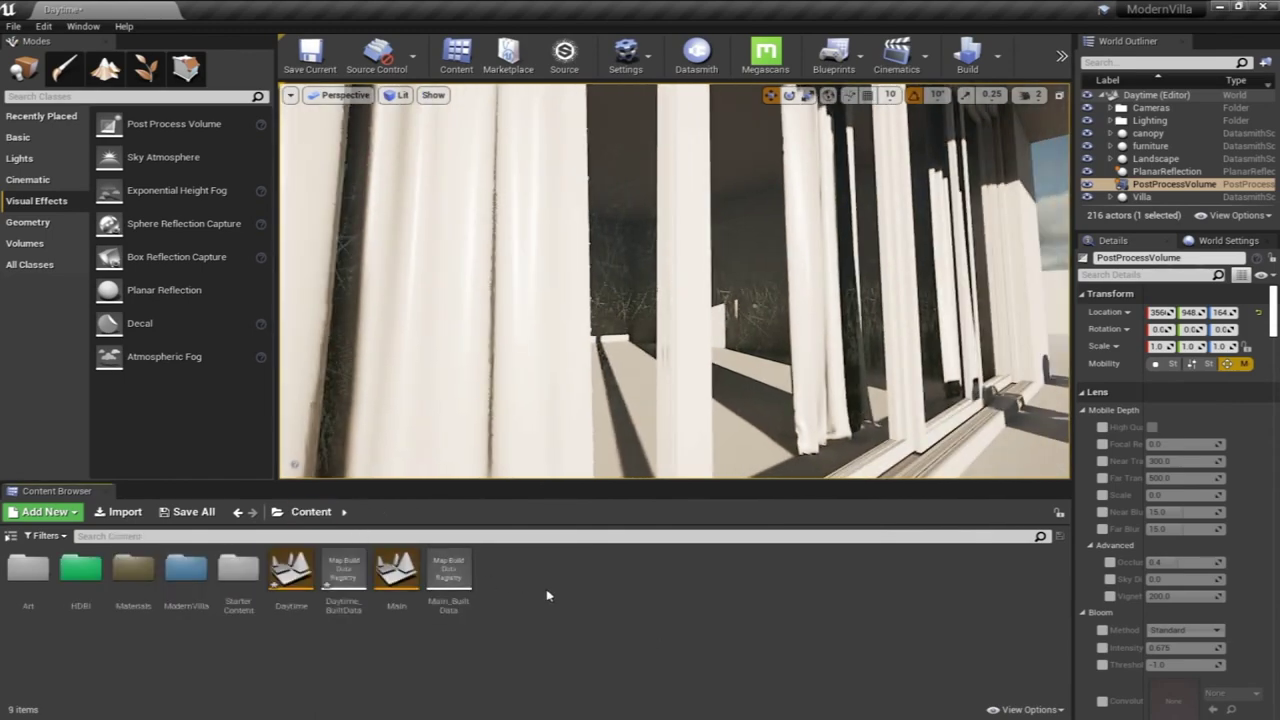
pyautogui.doubleClick(133, 574)
pyautogui.moveTo(584, 408); pyautogui.dragTo(584, 408, button='right')
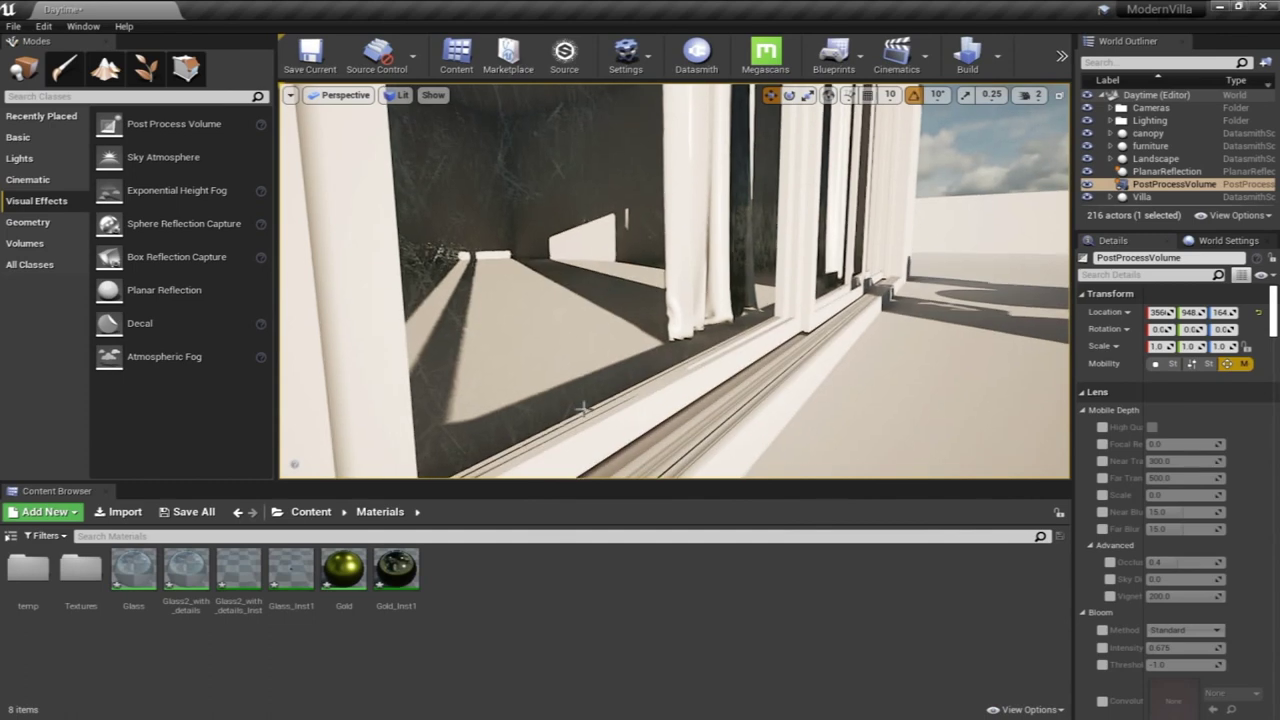
pyautogui.rightClick(538, 628)
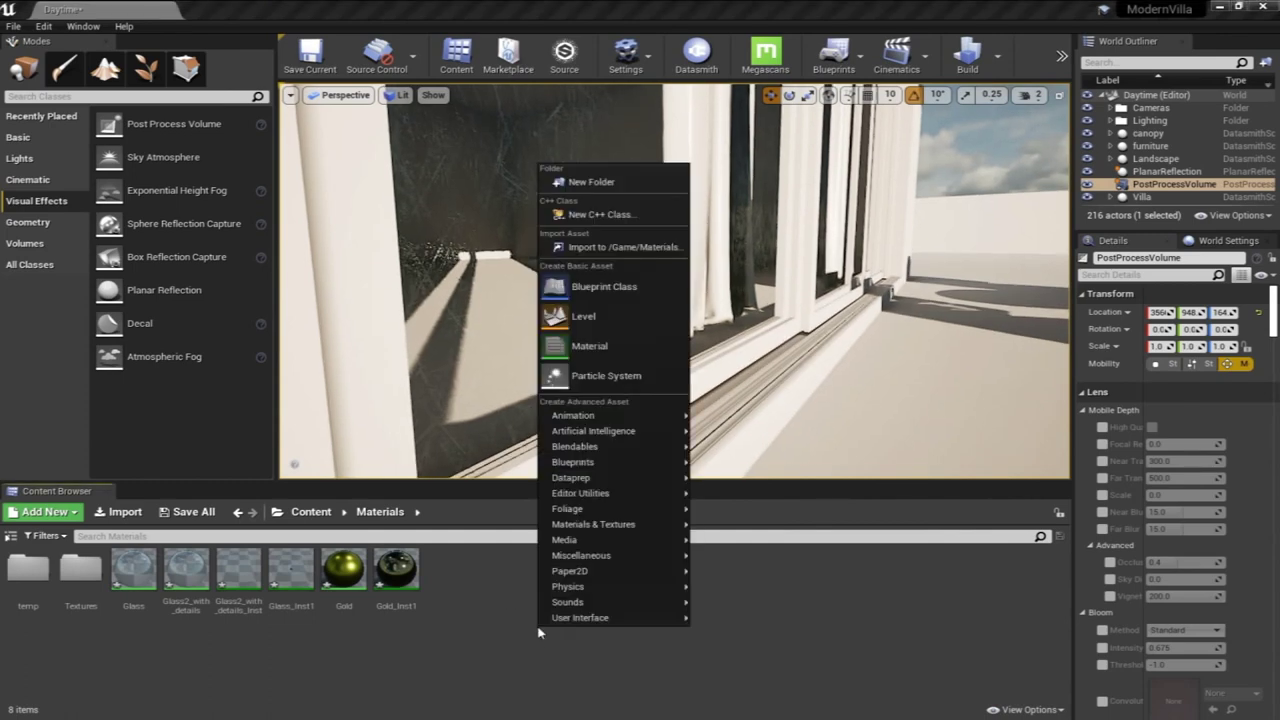
pyautogui.click(609, 344)
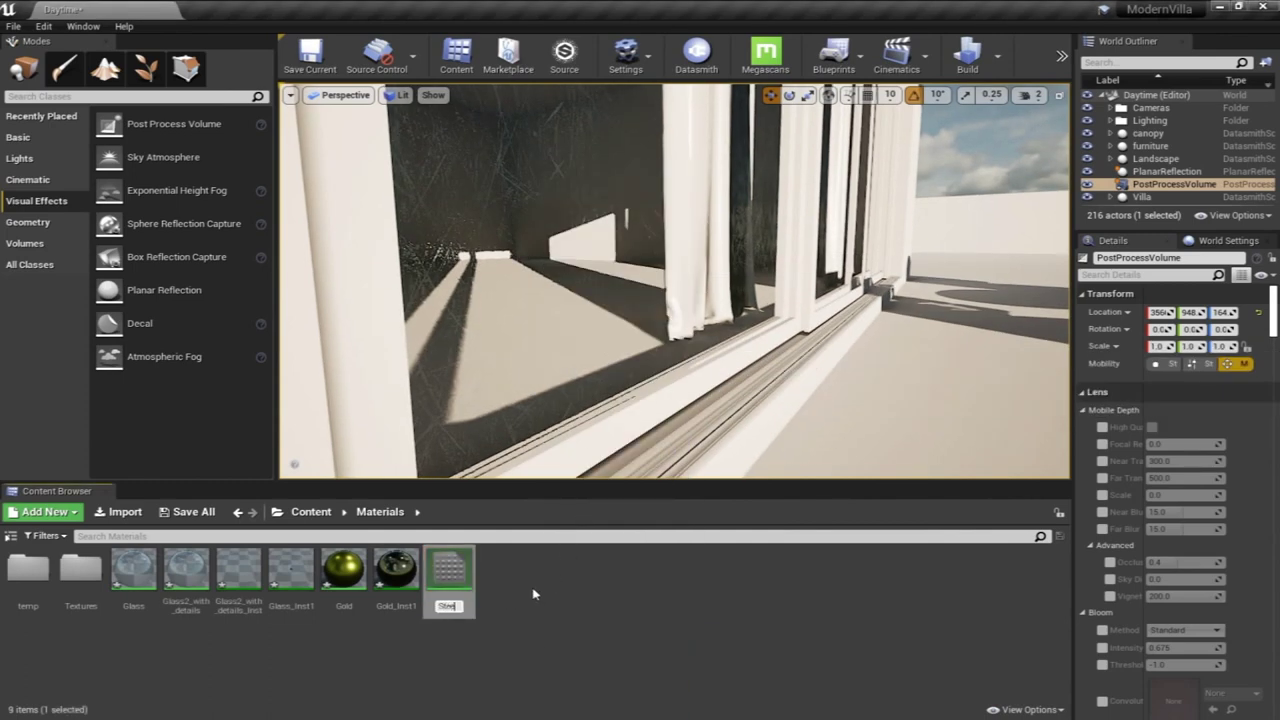
pyautogui.press('Return')
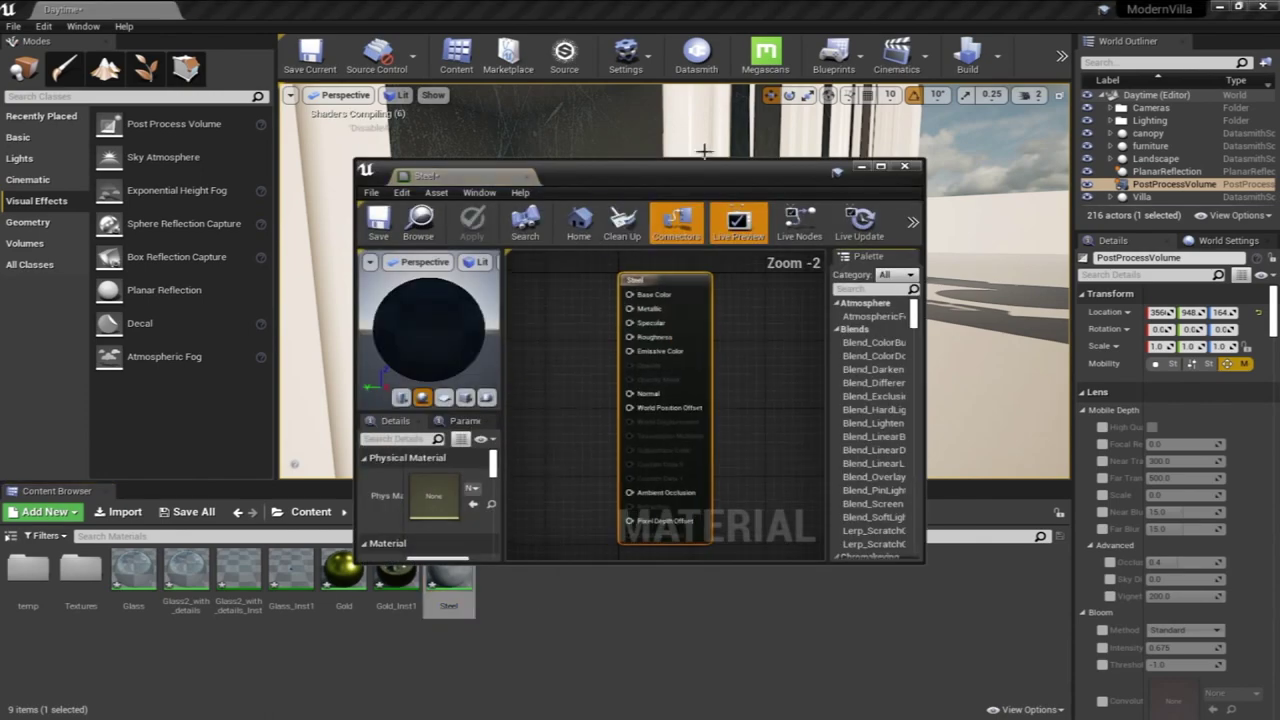
pyautogui.doubleClick(712, 184)
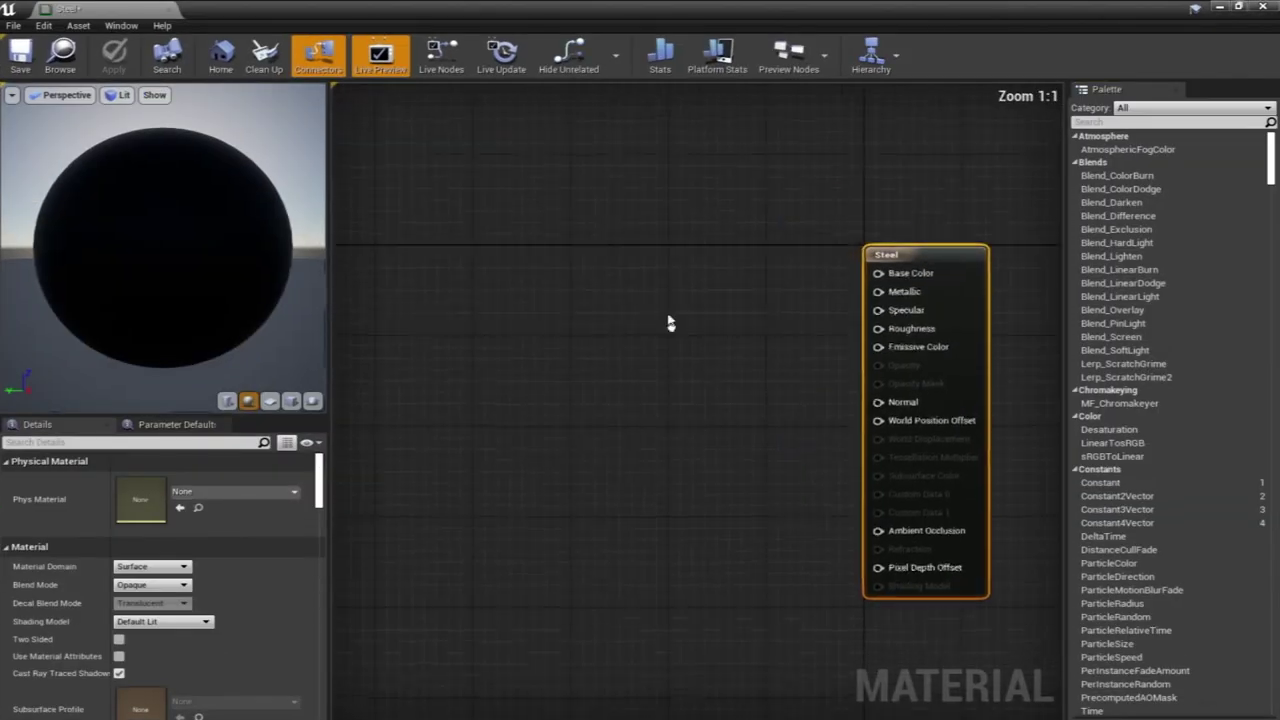
# Add a Constant3Vector, convert it to a parameter and connect it to Steel's Base Color
pyautogui.click(624, 202)
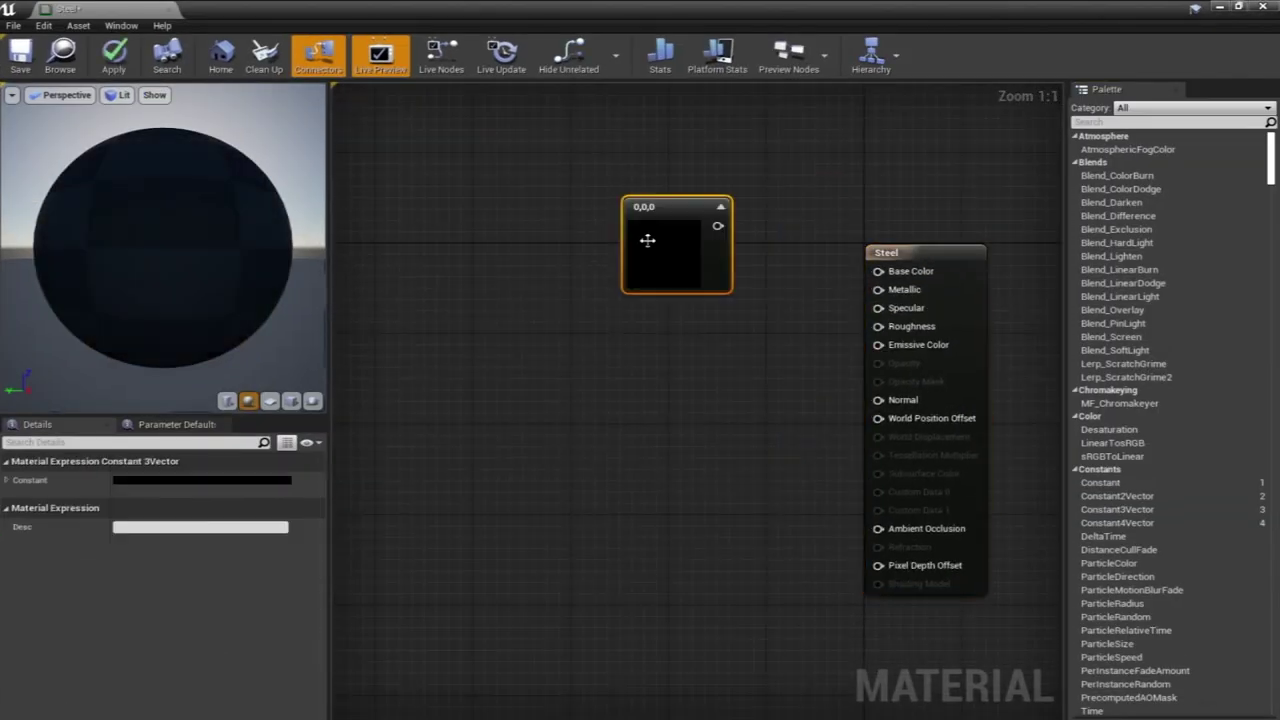
pyautogui.rightClick(674, 205)
pyautogui.click(724, 212)
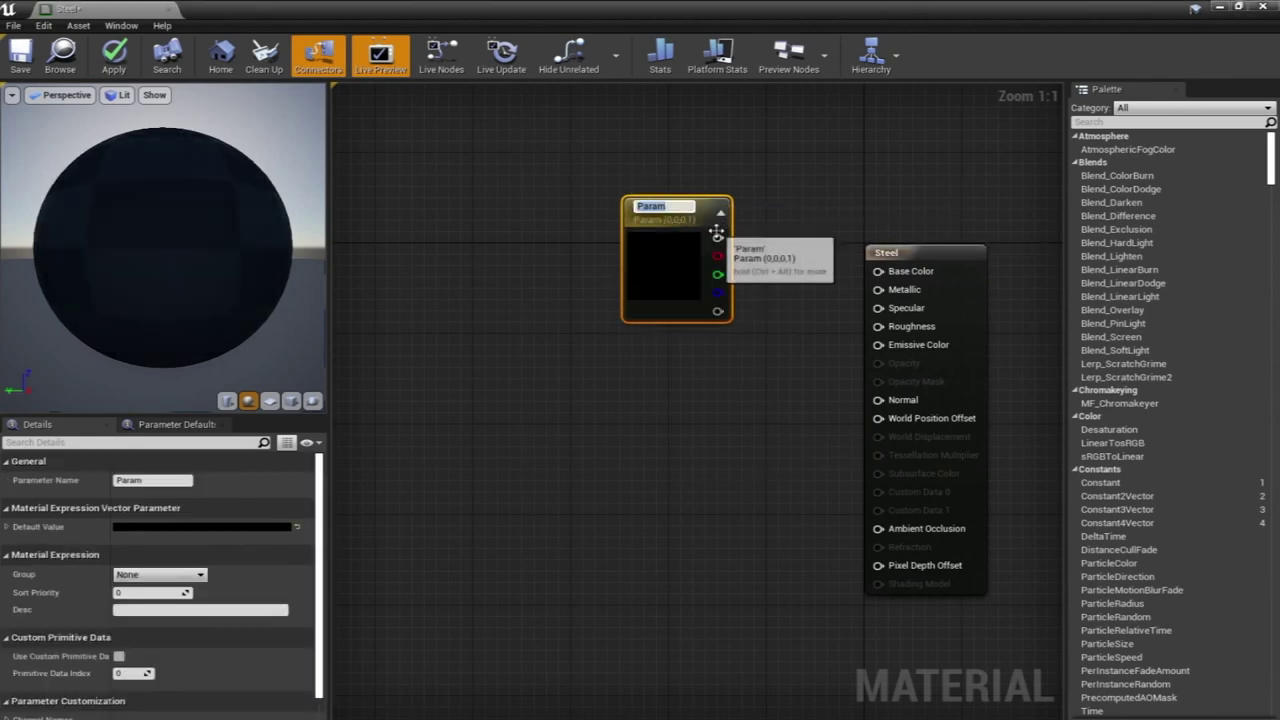
pyautogui.moveTo(718, 236); pyautogui.dragTo(886, 274)
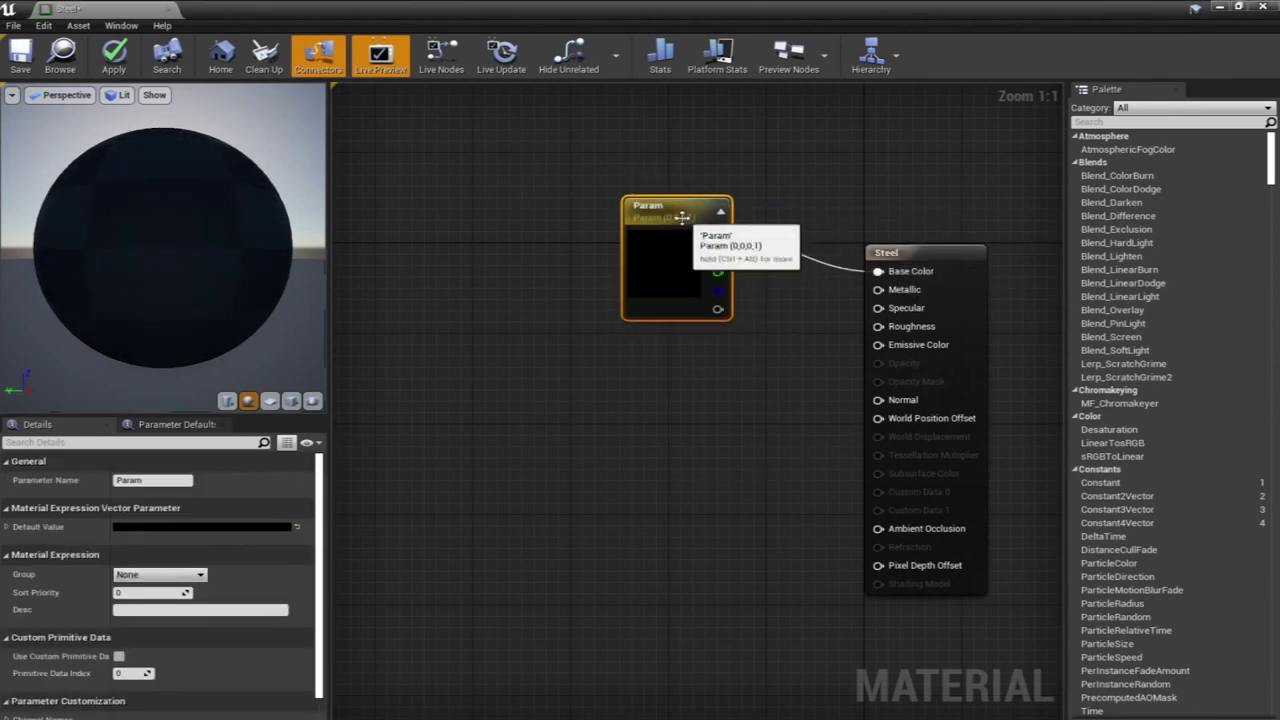
# Set the base colour parameter to a grey of about 0.276 and move its node away from the Steel node
pyautogui.moveTo(673, 269); pyautogui.dragTo(646, 191)
pyautogui.doubleClick(640, 192)
pyautogui.click(874, 346)
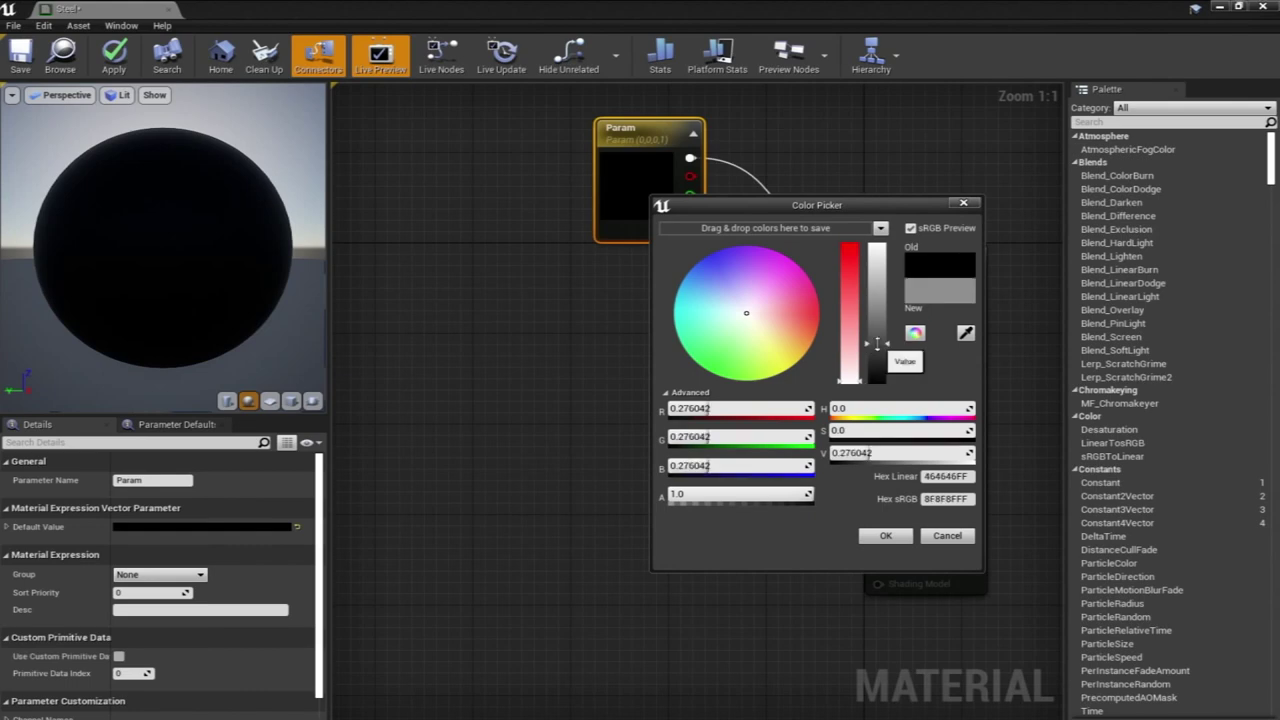
pyautogui.click(885, 535)
pyautogui.moveTo(701, 134); pyautogui.dragTo(597, 111)
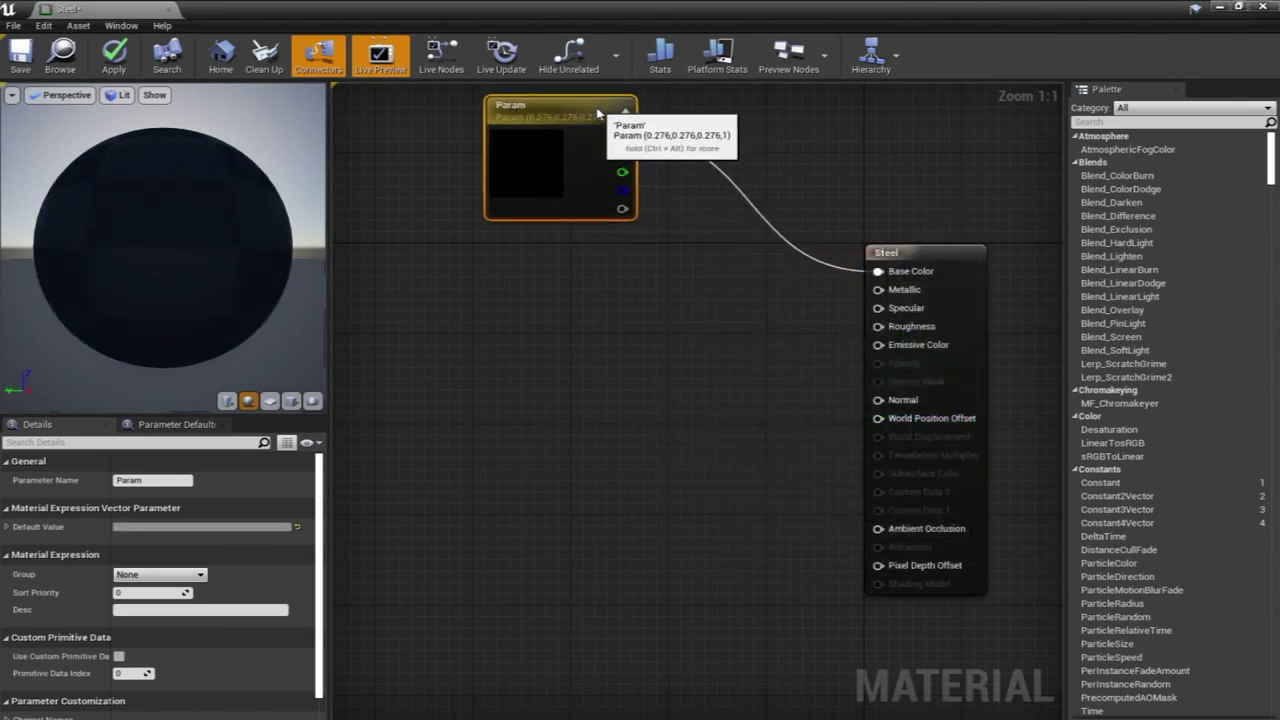
pyautogui.click(614, 334)
pyautogui.moveTo(576, 334); pyautogui.dragTo(671, 377, button='right')
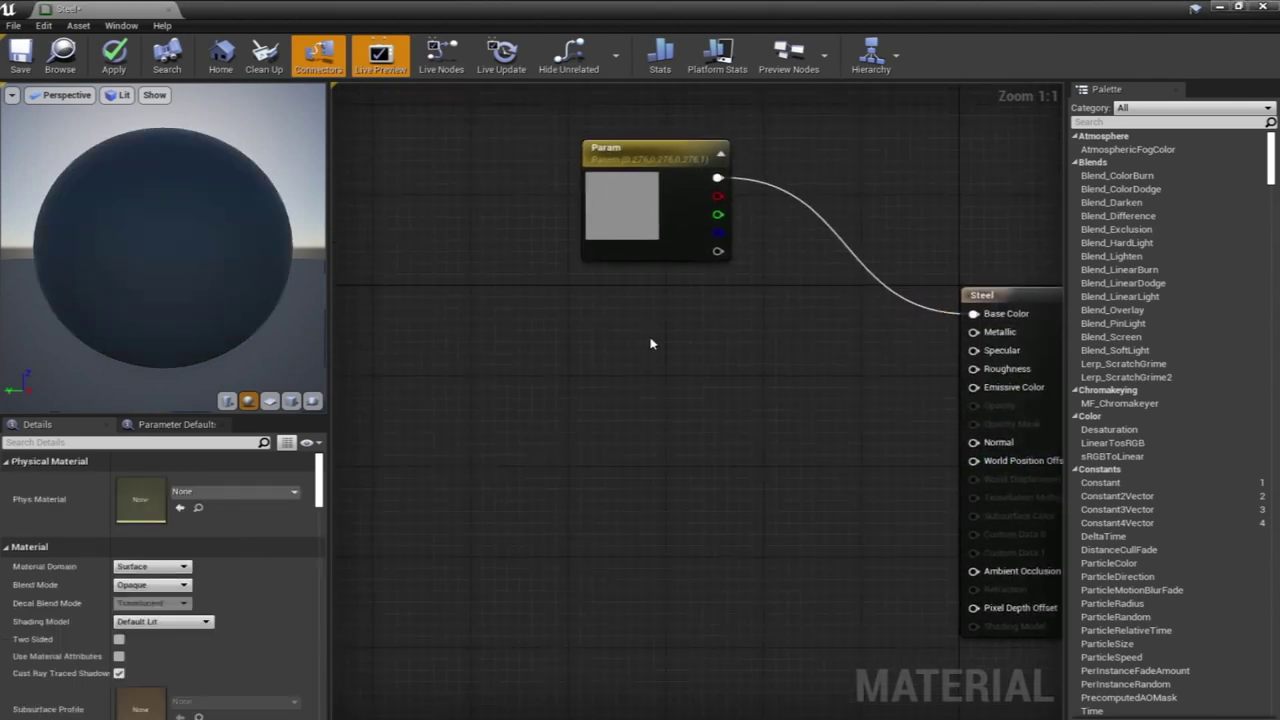
pyautogui.click(652, 331)
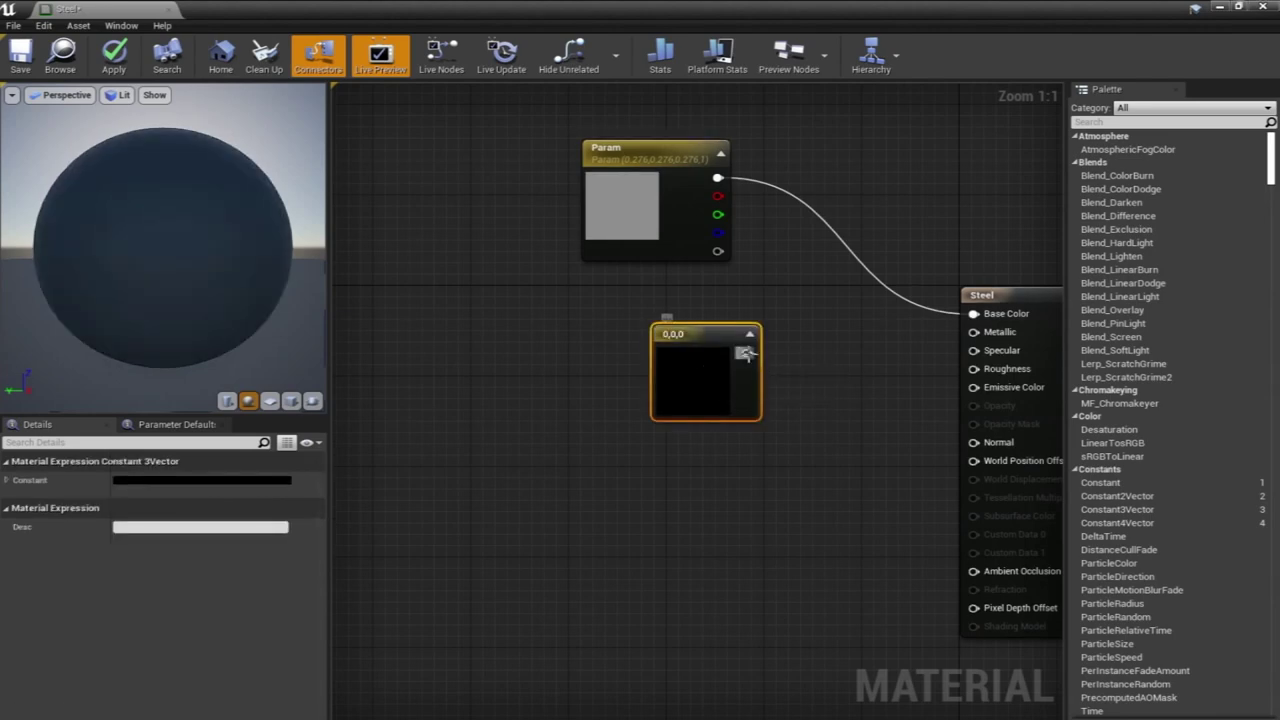
pyautogui.moveTo(730, 333); pyautogui.dragTo(662, 330)
pyautogui.press('Delete')
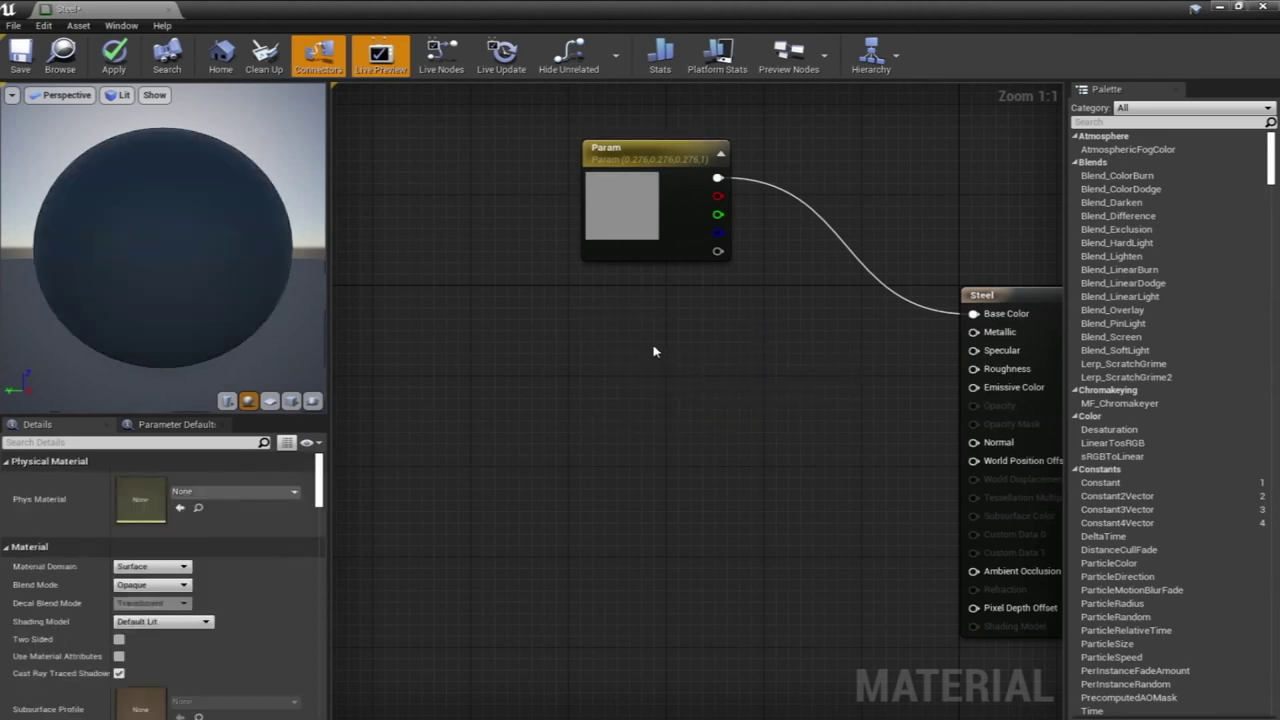
# Add a scalar parameter named Metal with a default value of 0.8 and connect it to Metallic
pyautogui.click(669, 344)
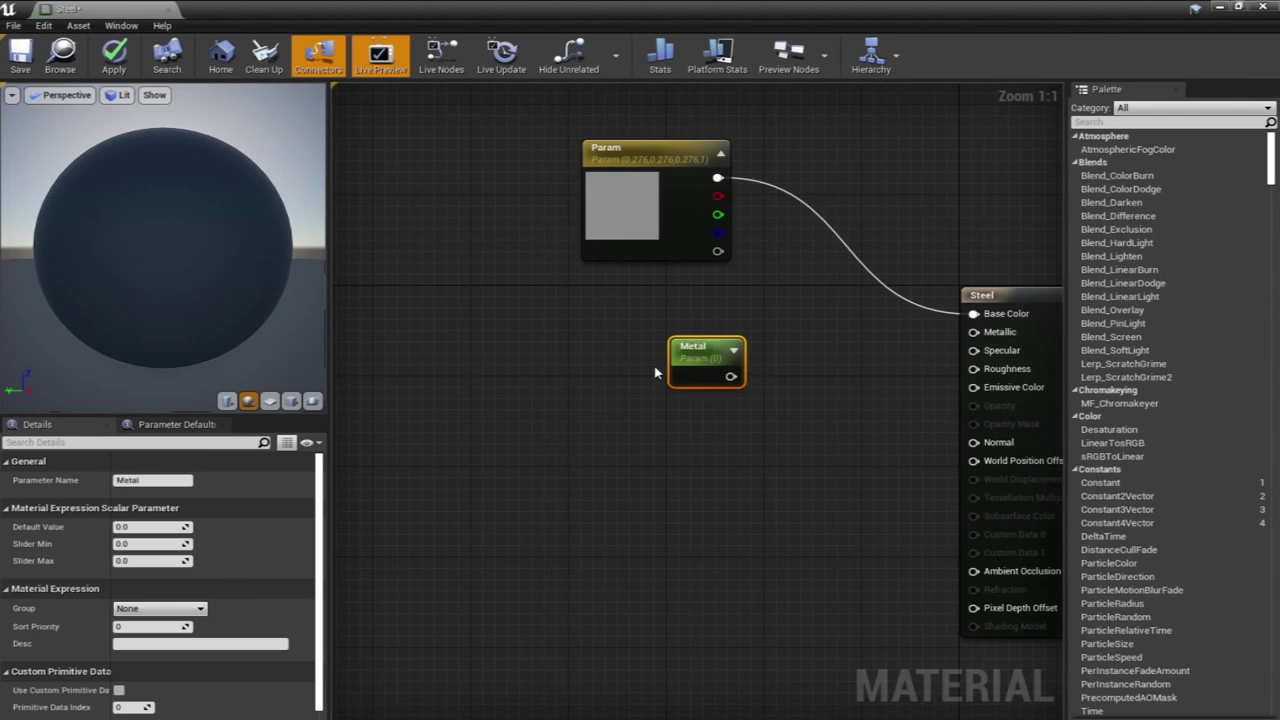
pyautogui.moveTo(731, 376); pyautogui.dragTo(973, 332)
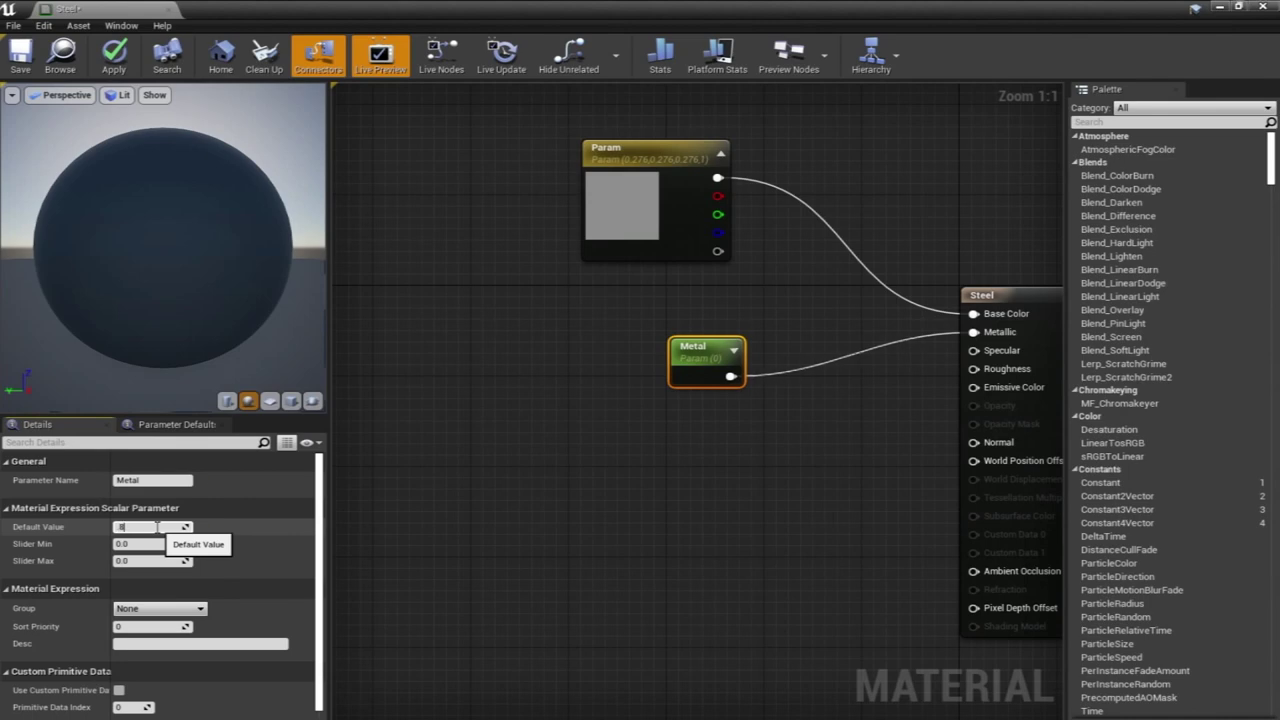
pyautogui.press('Return')
pyautogui.moveTo(690, 362); pyautogui.dragTo(652, 388)
# Duplicate the Metal parameter as Roughness, connect it to the Roughness input and set its default value to 0.3
pyautogui.hotkey('ctrl', 'w')
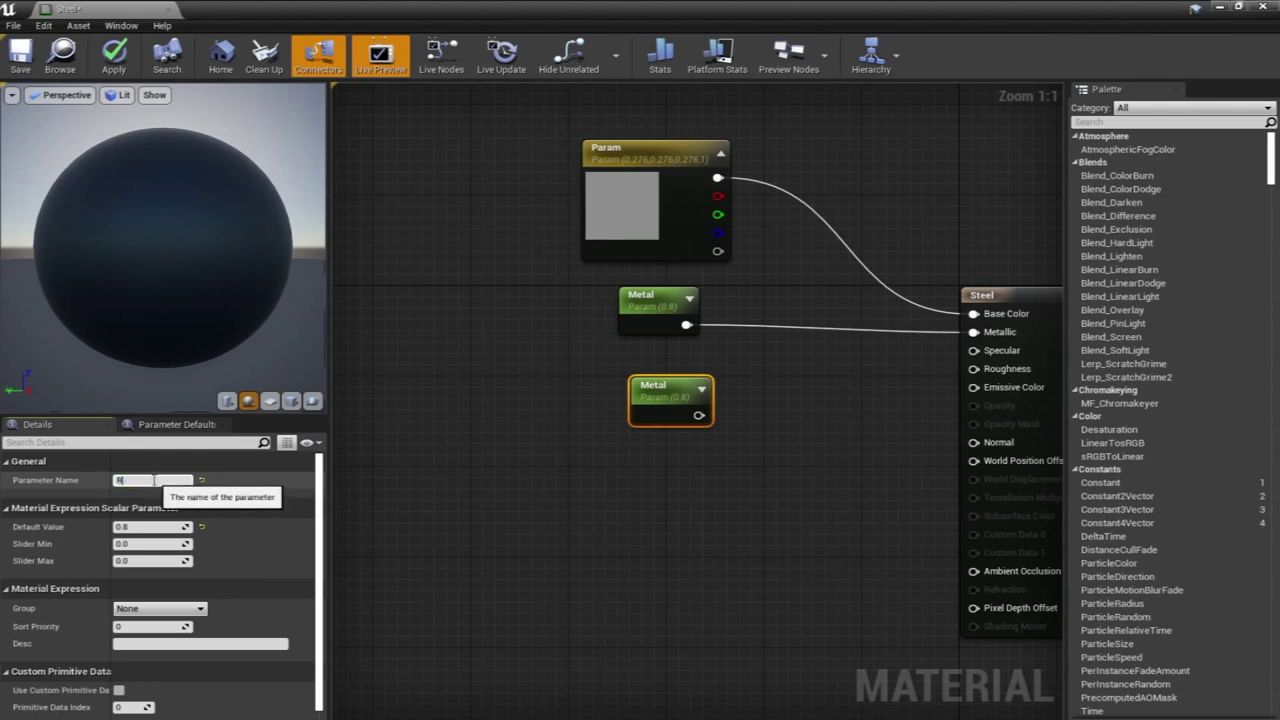
pyautogui.write('Roughness')
pyautogui.press('Return')
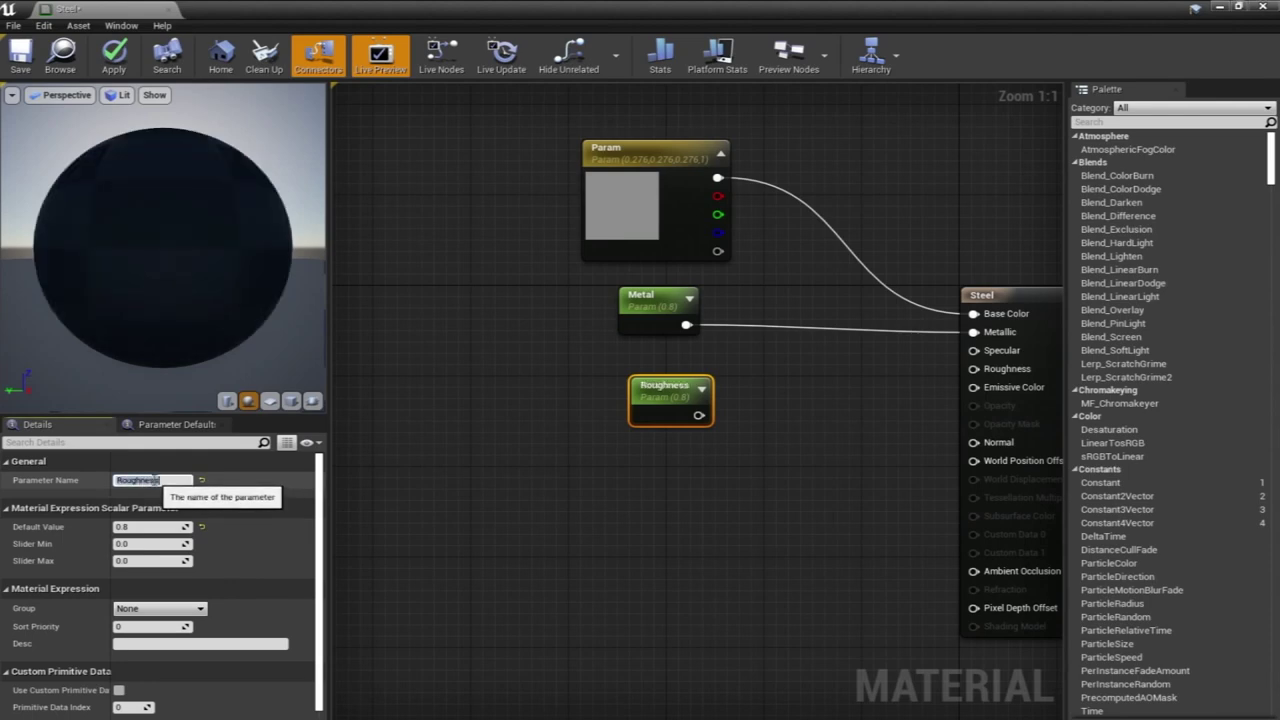
pyautogui.moveTo(698, 415); pyautogui.dragTo(975, 369)
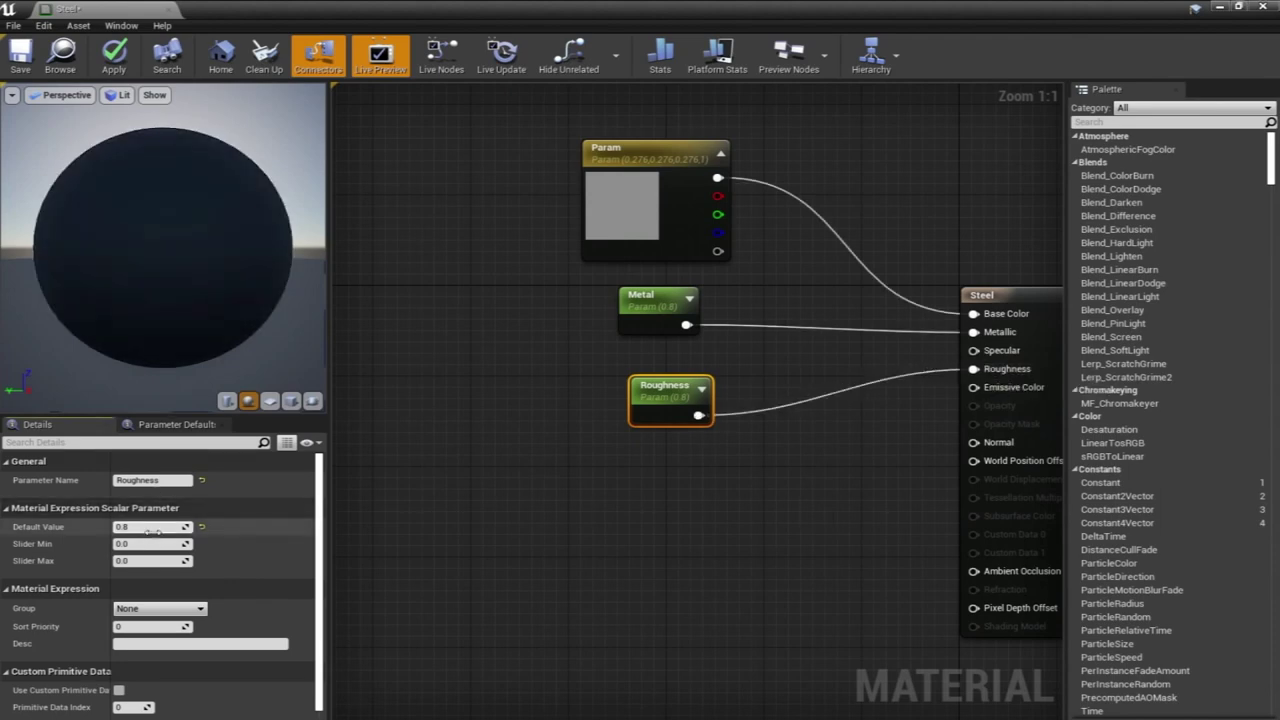
pyautogui.press('Return')
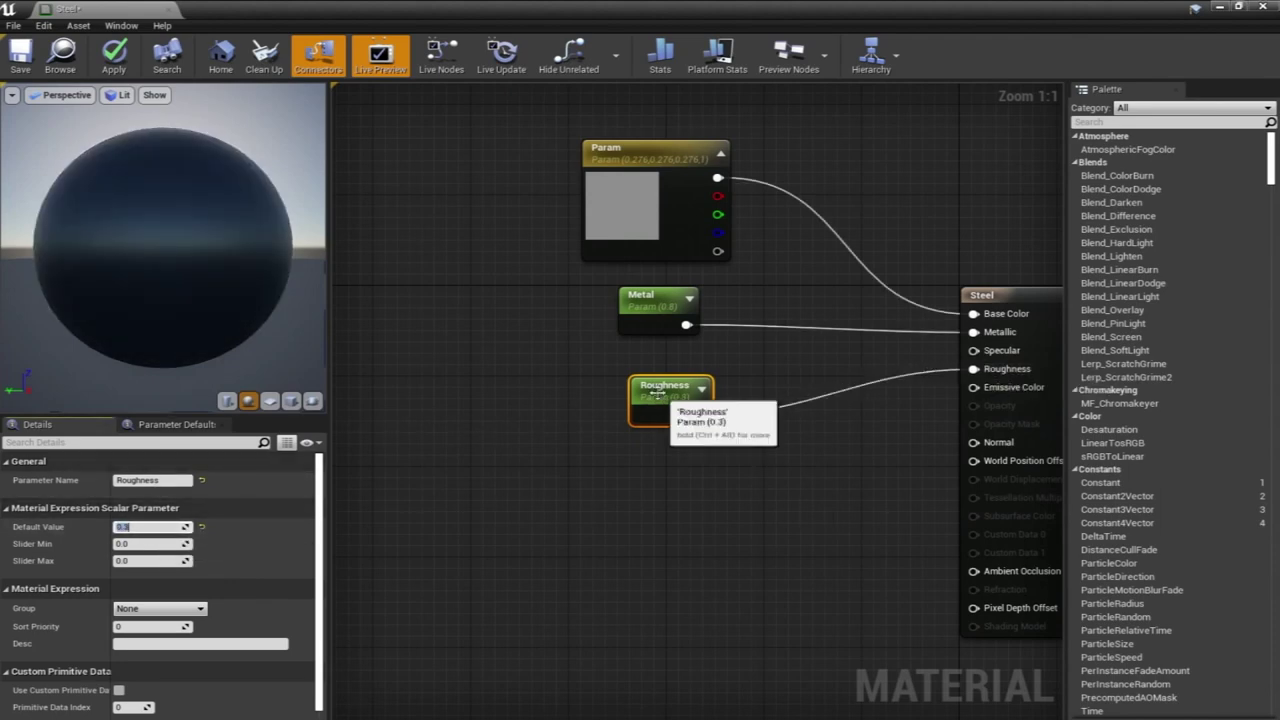
# Bring the scratches normal texture from the Textures folder into the Steel graph and place it below the parameters
pyautogui.rightClick(652, 457)
pyautogui.click(567, 476)
pyautogui.click(567, 476)
pyautogui.moveTo(623, 439); pyautogui.dragTo(632, 350, button='right')
pyautogui.moveTo(440, 8); pyautogui.dragTo(448, 52)
pyautogui.doubleClick(80, 612)
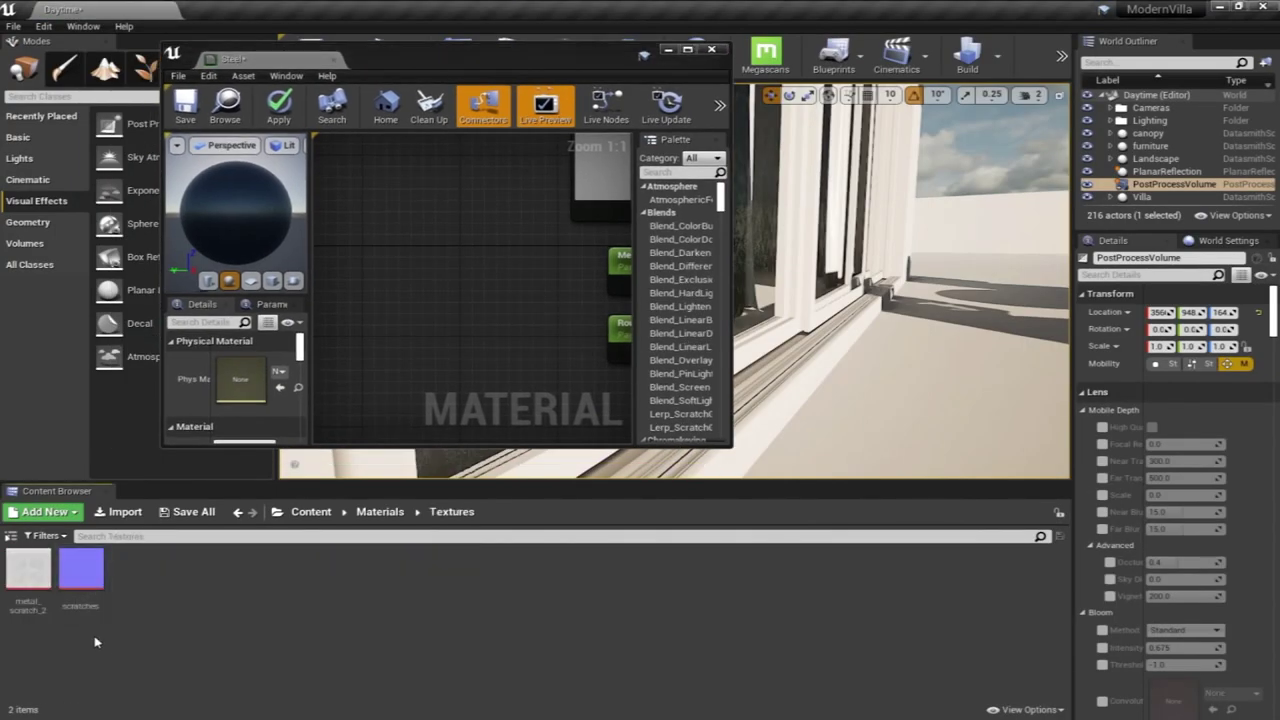
pyautogui.moveTo(85, 585); pyautogui.dragTo(415, 315)
pyautogui.doubleClick(557, 58)
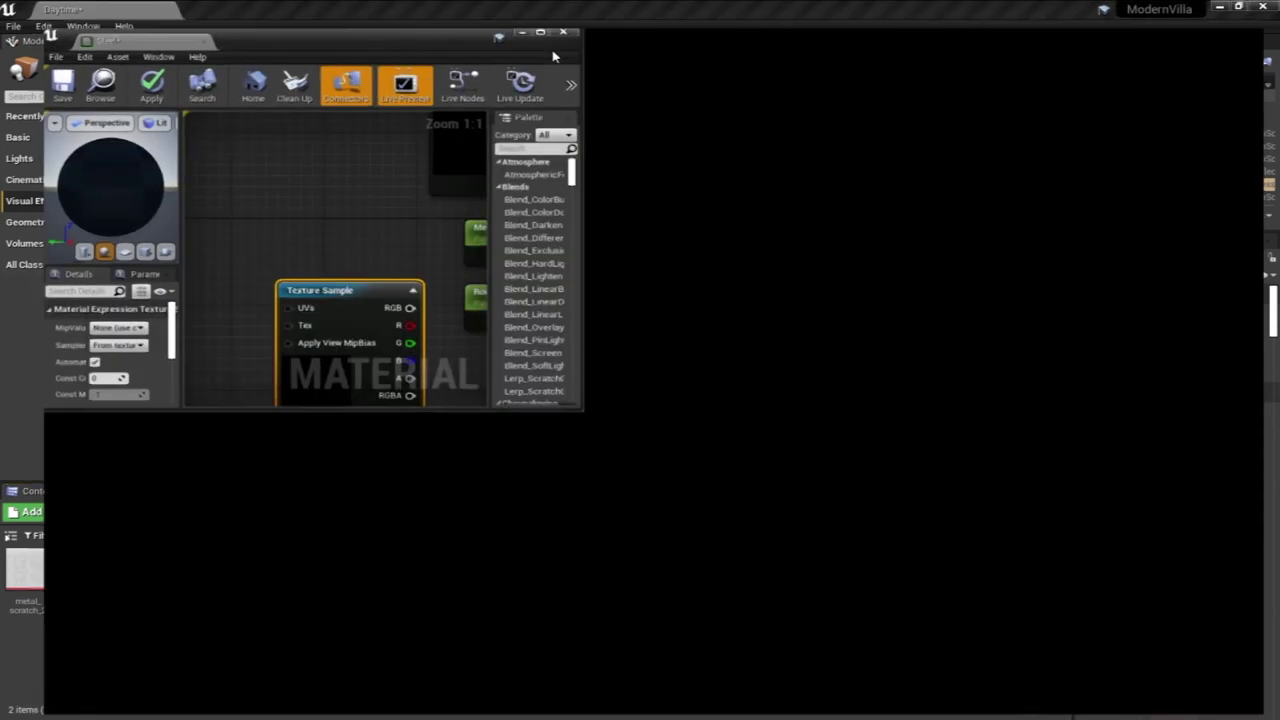
pyautogui.moveTo(549, 240); pyautogui.dragTo(501, 435)
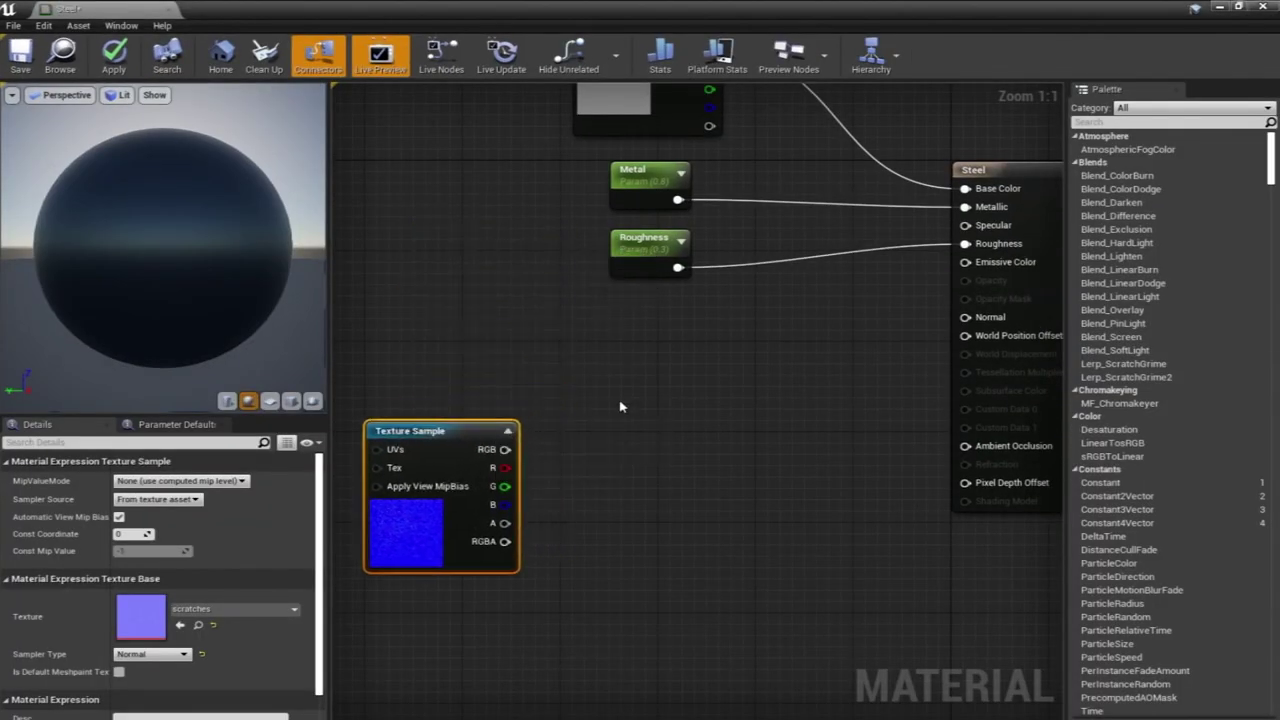
# Add a WorldAlignedTexture node and connect the scratches texture, converted to a texture object, to its TextureObject input
pyautogui.rightClick(629, 379)
pyautogui.write('worl')
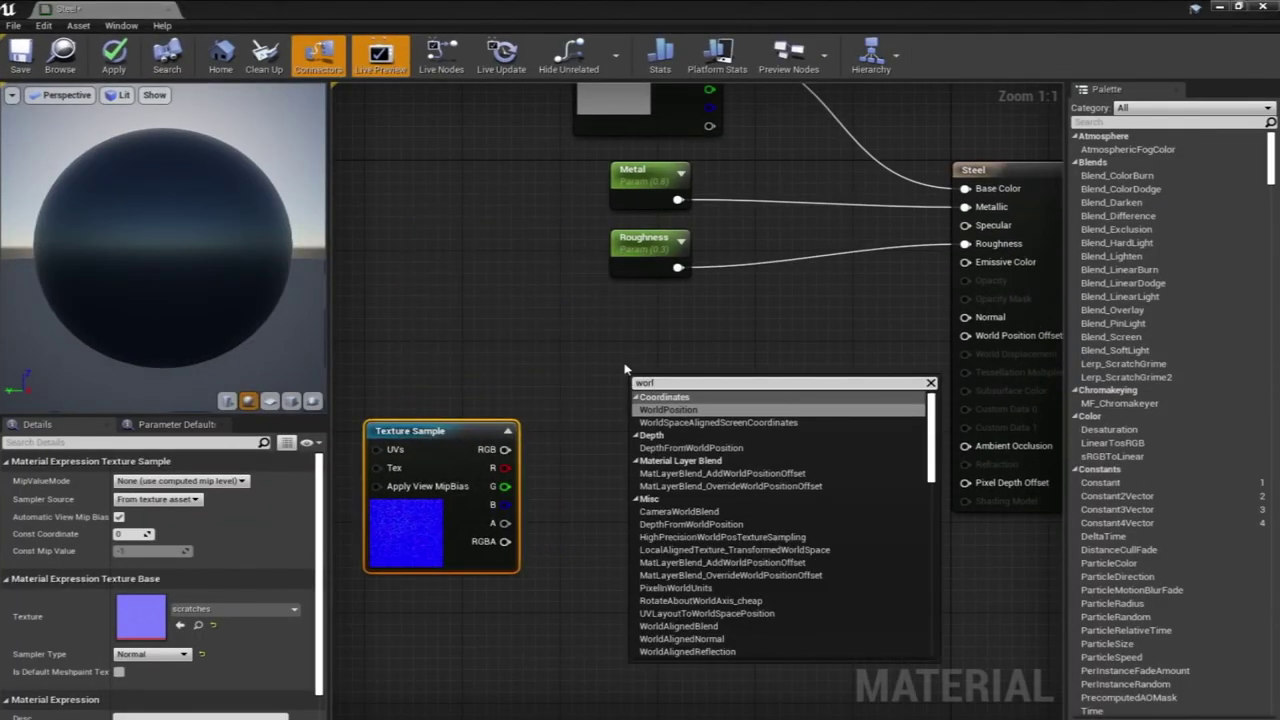
pyautogui.write('d')
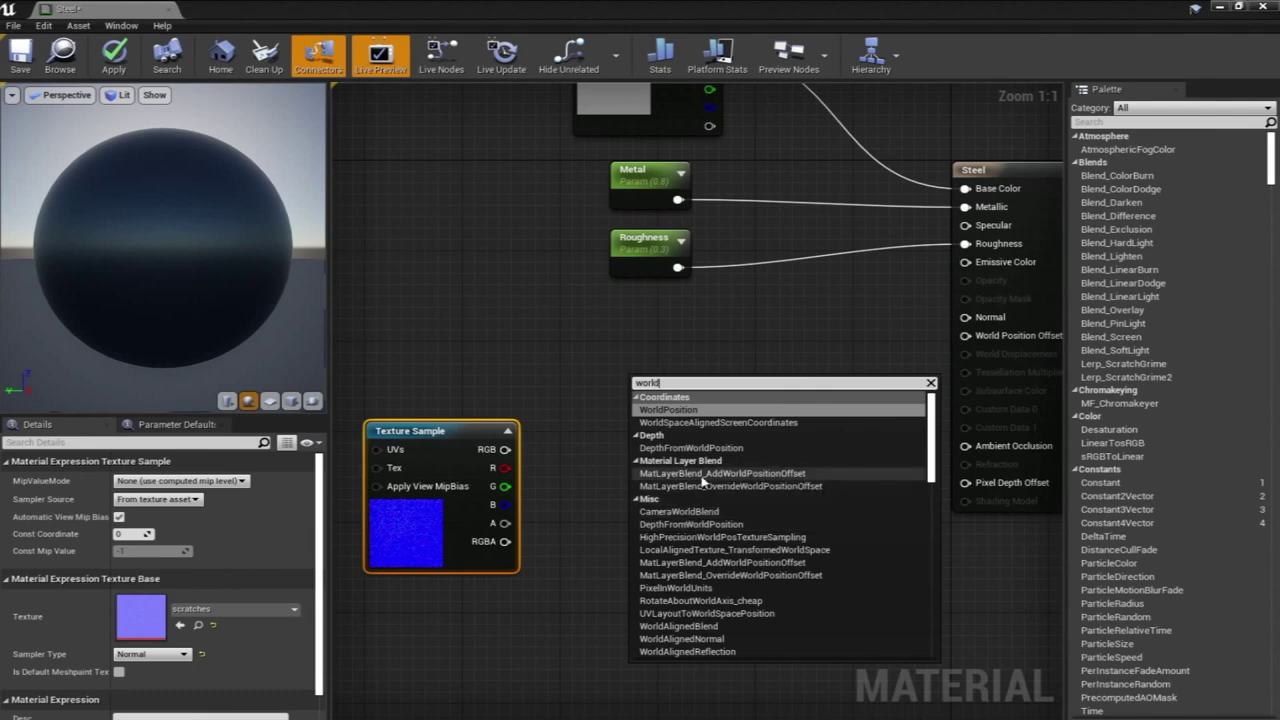
pyautogui.write('al')
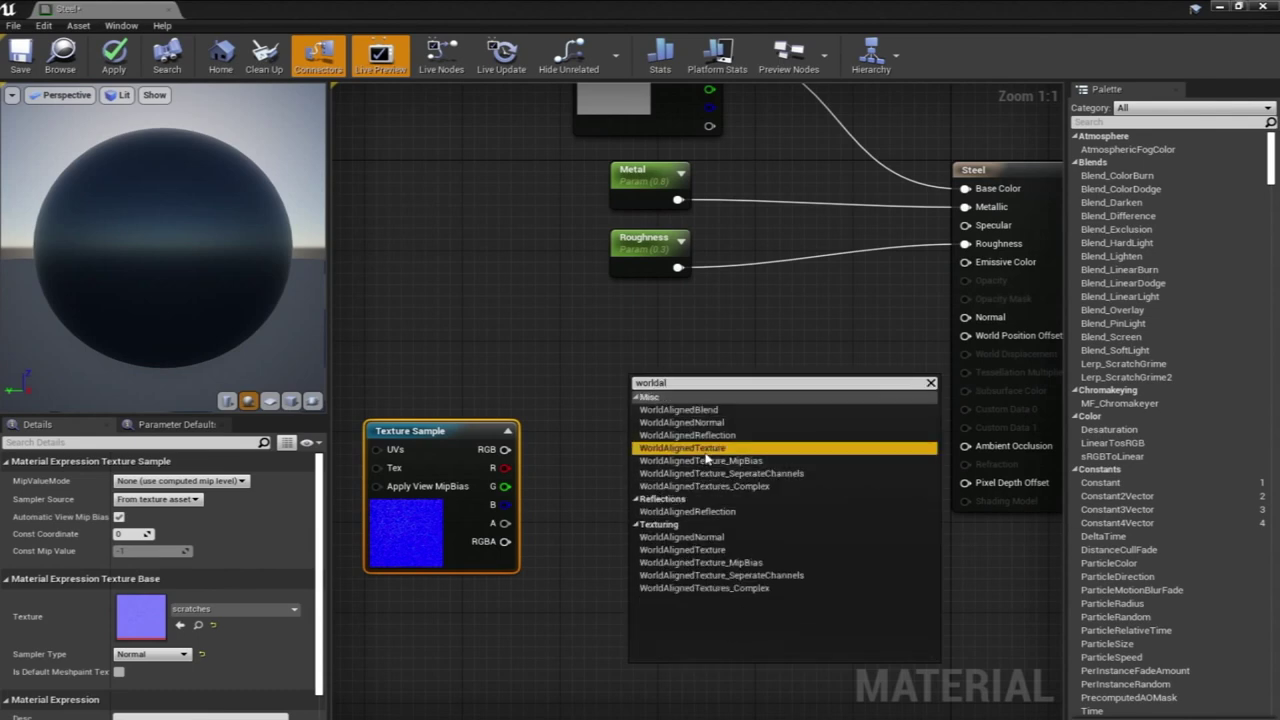
pyautogui.click(688, 448)
pyautogui.rightClick(478, 440)
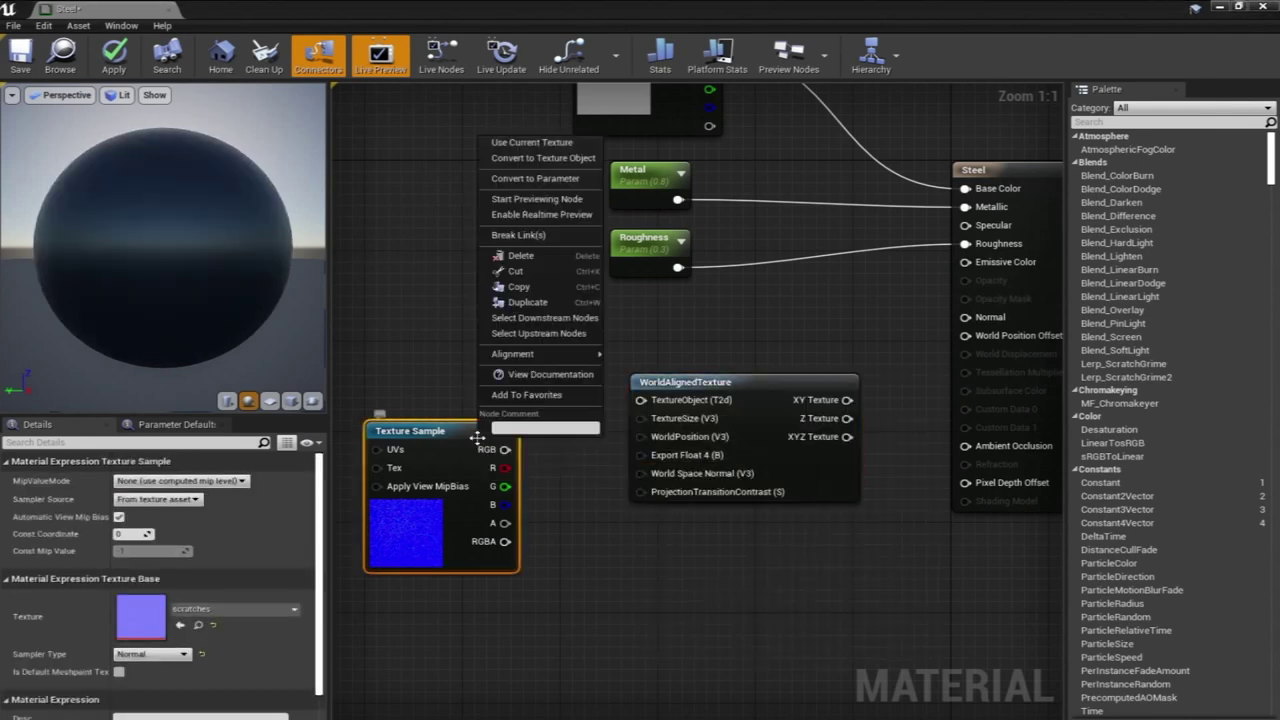
pyautogui.click(580, 158)
pyautogui.moveTo(463, 453); pyautogui.dragTo(642, 400)
# Add a scalar parameter named Map Size, connect it to TextureSize and move the world-aligned nodes farther from the Steel node
pyautogui.click(515, 423)
pyautogui.click(488, 516)
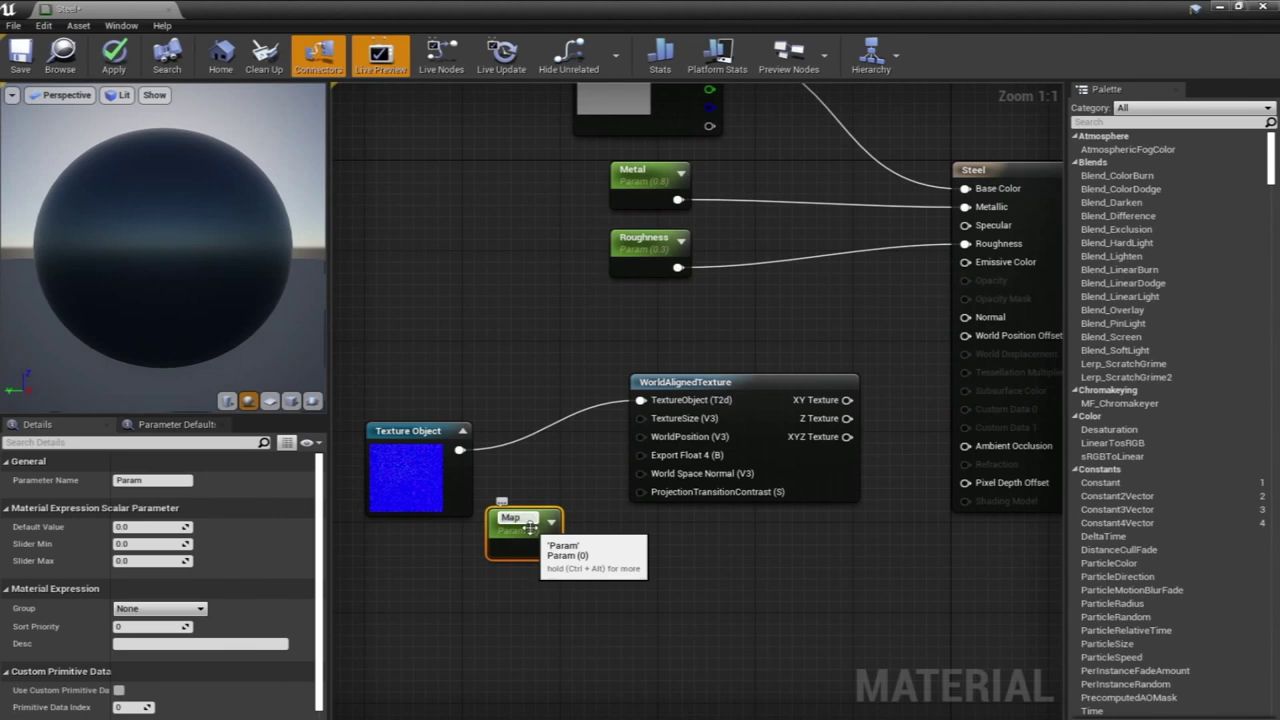
pyautogui.moveTo(548, 546); pyautogui.dragTo(642, 420)
pyautogui.click(728, 400)
pyautogui.scroll(-3, 716, 390)
pyautogui.moveTo(716, 387); pyautogui.dragTo(490, 515)
pyautogui.moveTo(634, 420); pyautogui.dragTo(471, 421)
pyautogui.click(542, 562)
# Add a FlattenNormal node fed by the WorldAlignedTexture's XYZ Texture output
pyautogui.scroll(3, 635, 450)
pyautogui.moveTo(541, 452); pyautogui.dragTo(686, 530)
pyautogui.write('flat')
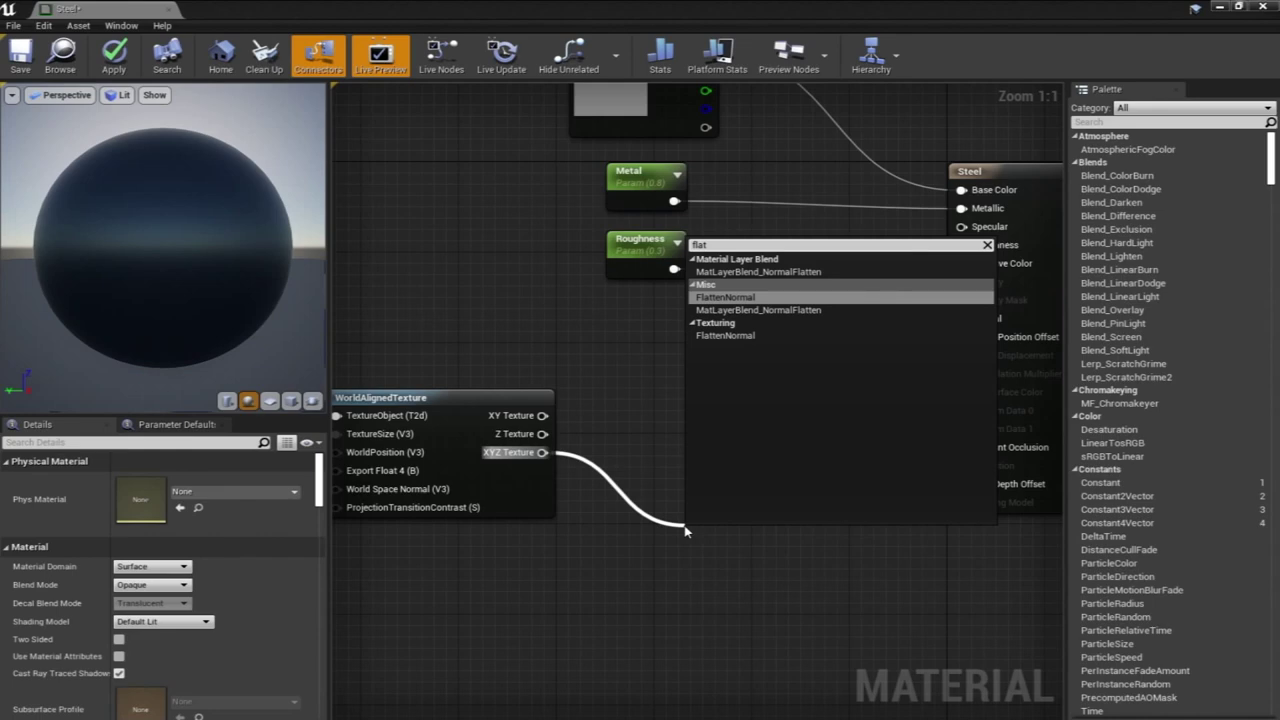
pyautogui.press('Return')
# Connect a new scalar parameter named normal Intensity to Flatness, link FlattenNormal's result to Normal and apply the Steel material
pyautogui.click(486, 608)
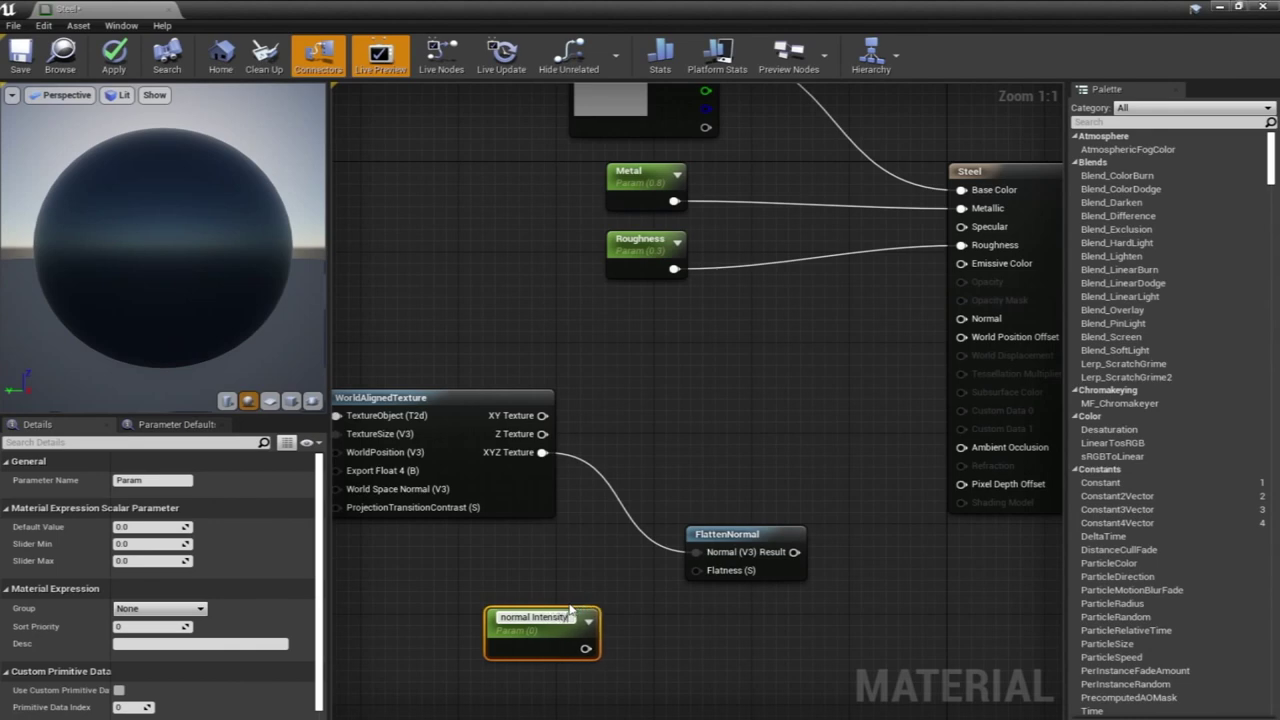
pyautogui.moveTo(578, 646); pyautogui.dragTo(658, 616)
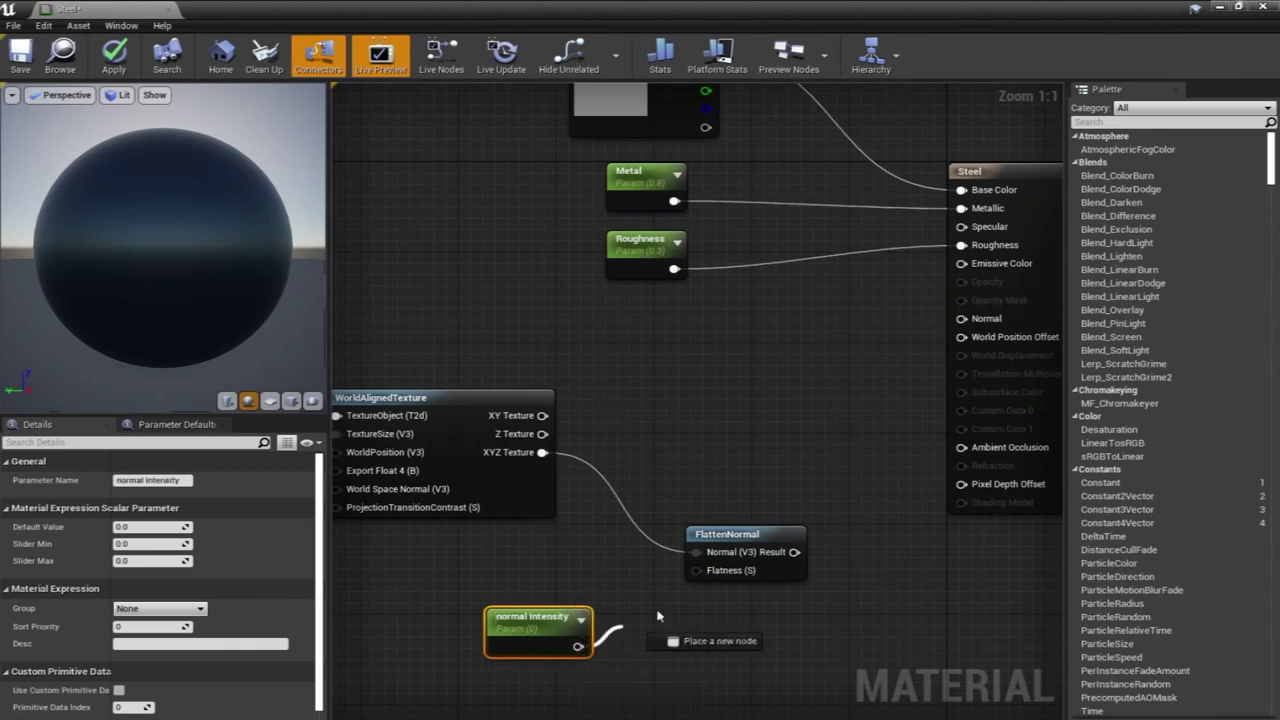
pyautogui.moveTo(705, 572); pyautogui.dragTo(697, 570)
pyautogui.moveTo(794, 552); pyautogui.dragTo(961, 318)
pyautogui.click(116, 60)
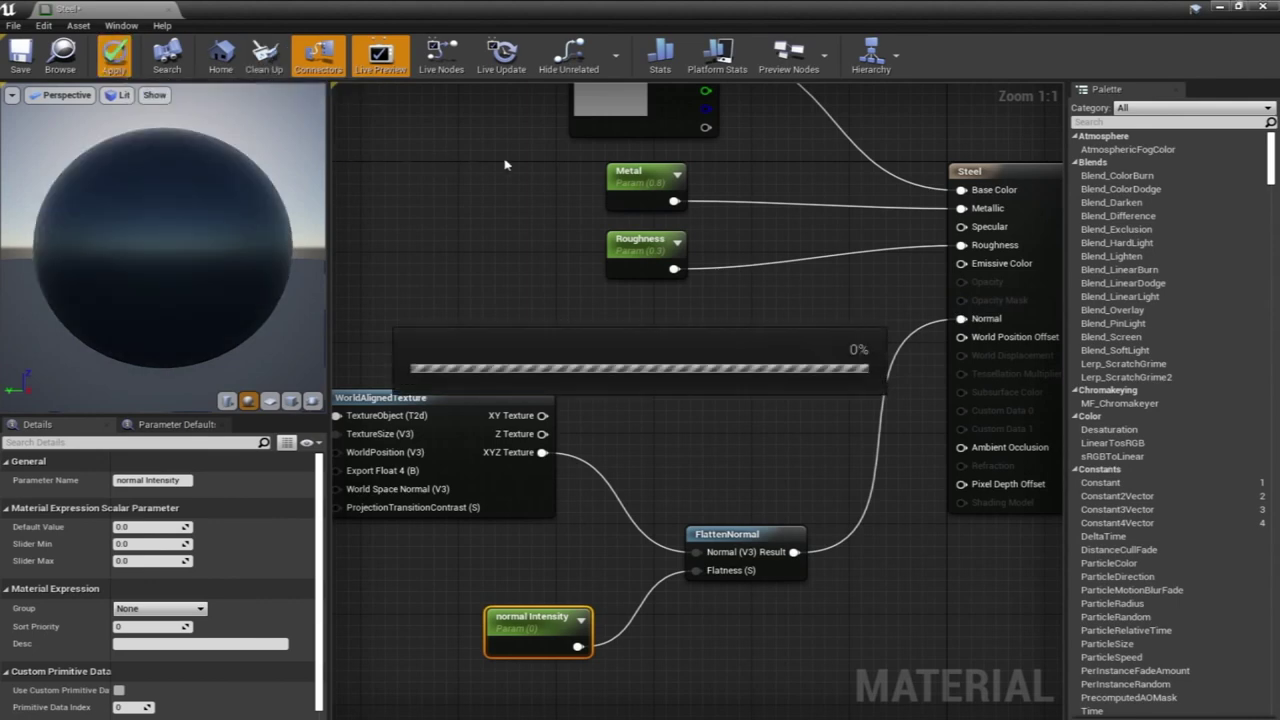
# Create a material instance of Steel in the Materials folder and open it
pyautogui.click(1219, 6)
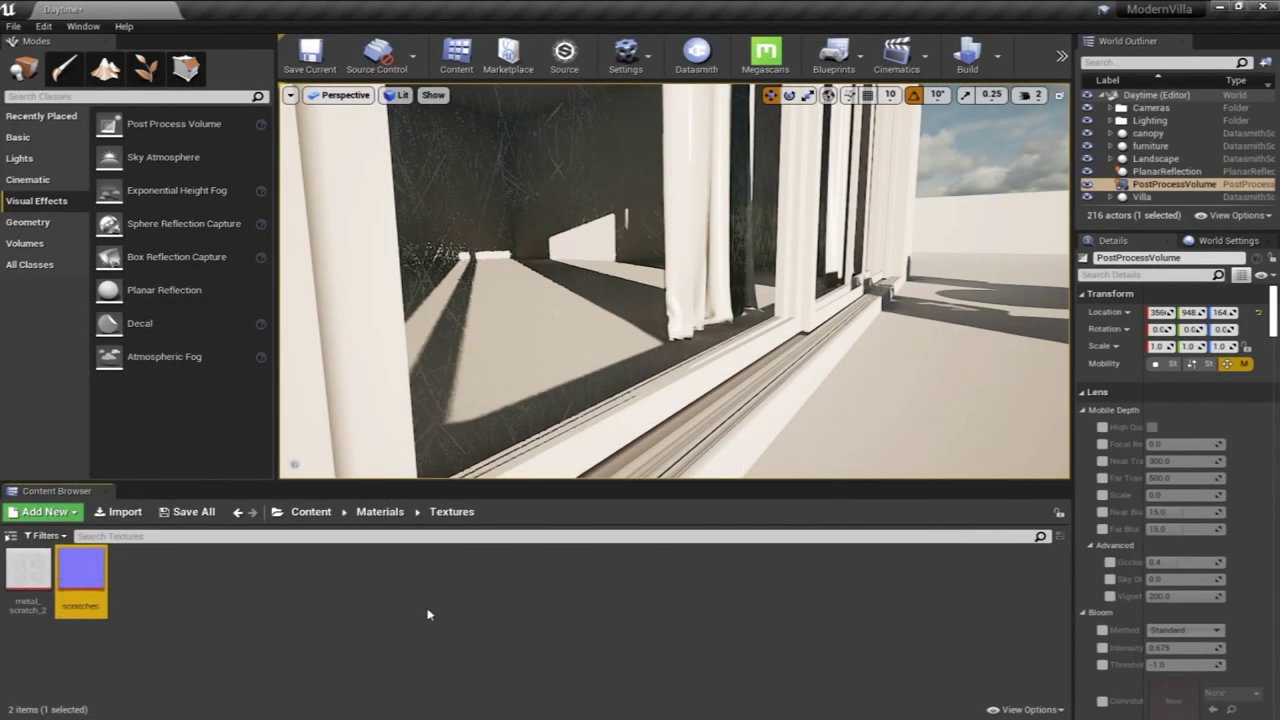
pyautogui.click(380, 512)
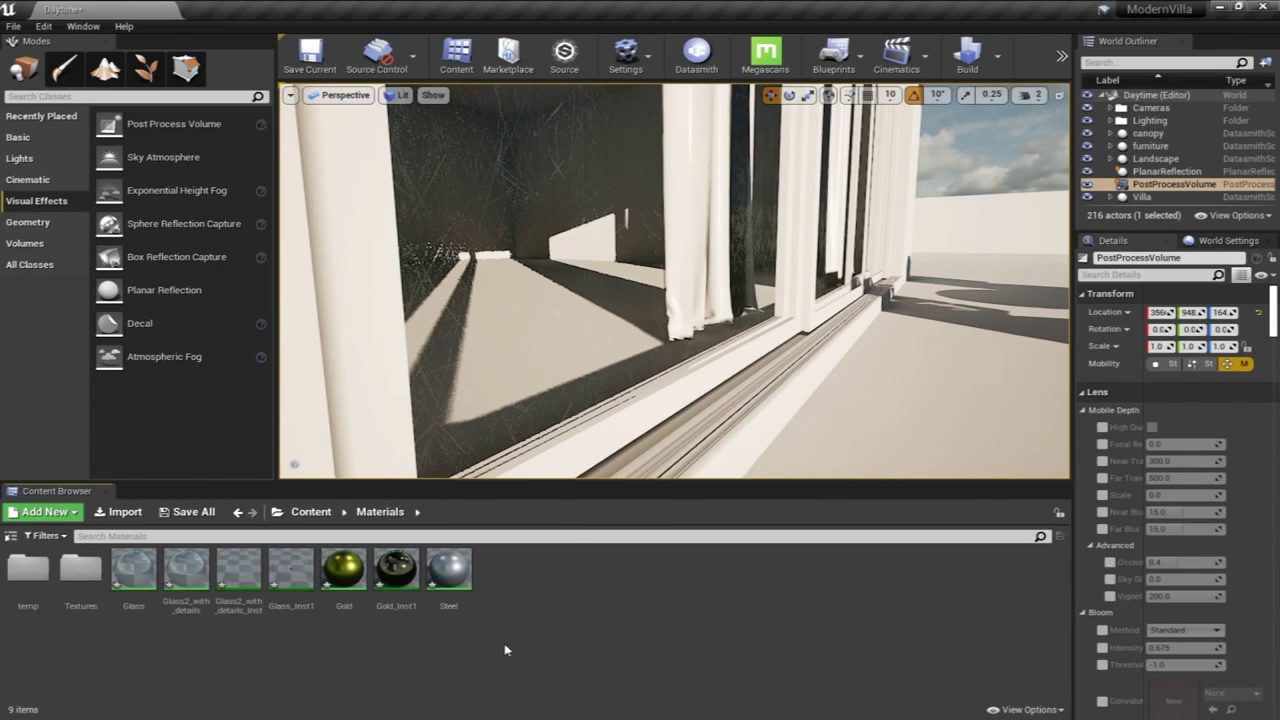
pyautogui.rightClick(449, 570)
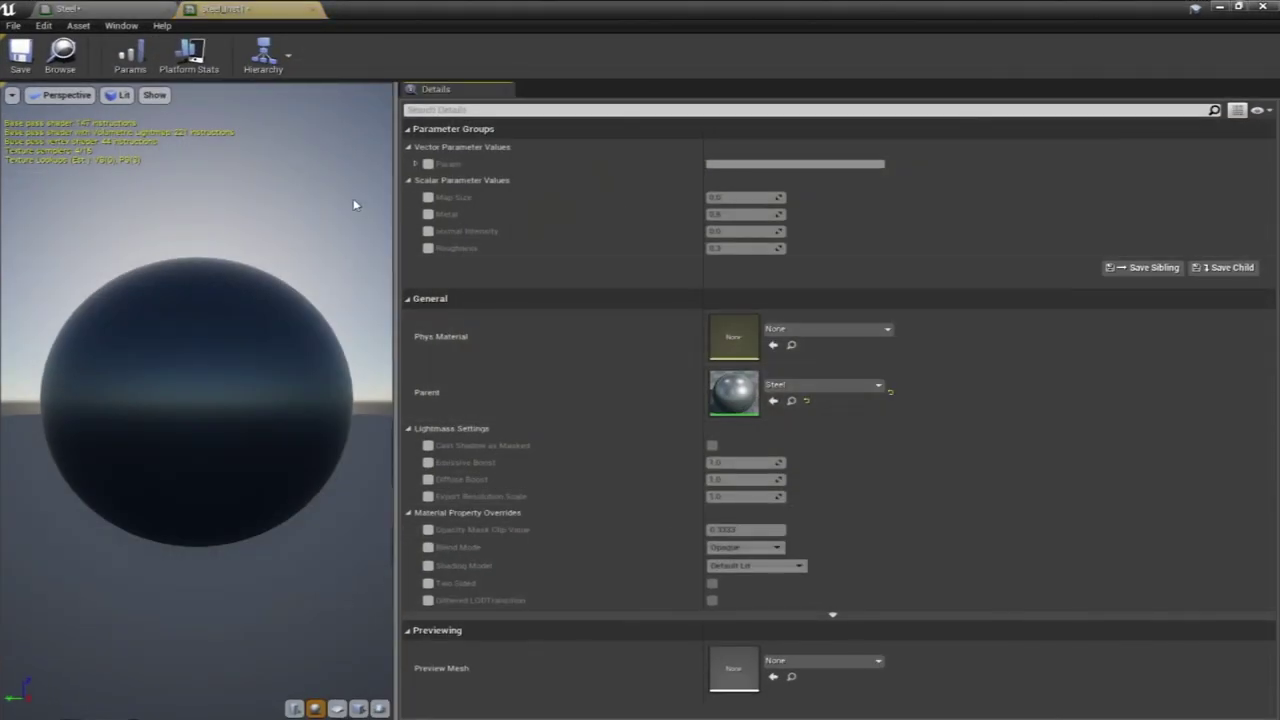
# Enable overrides for the colour, Map Size, Metal, normal Intensity and Roughness parameters in the Steel instance
pyautogui.click(428, 163)
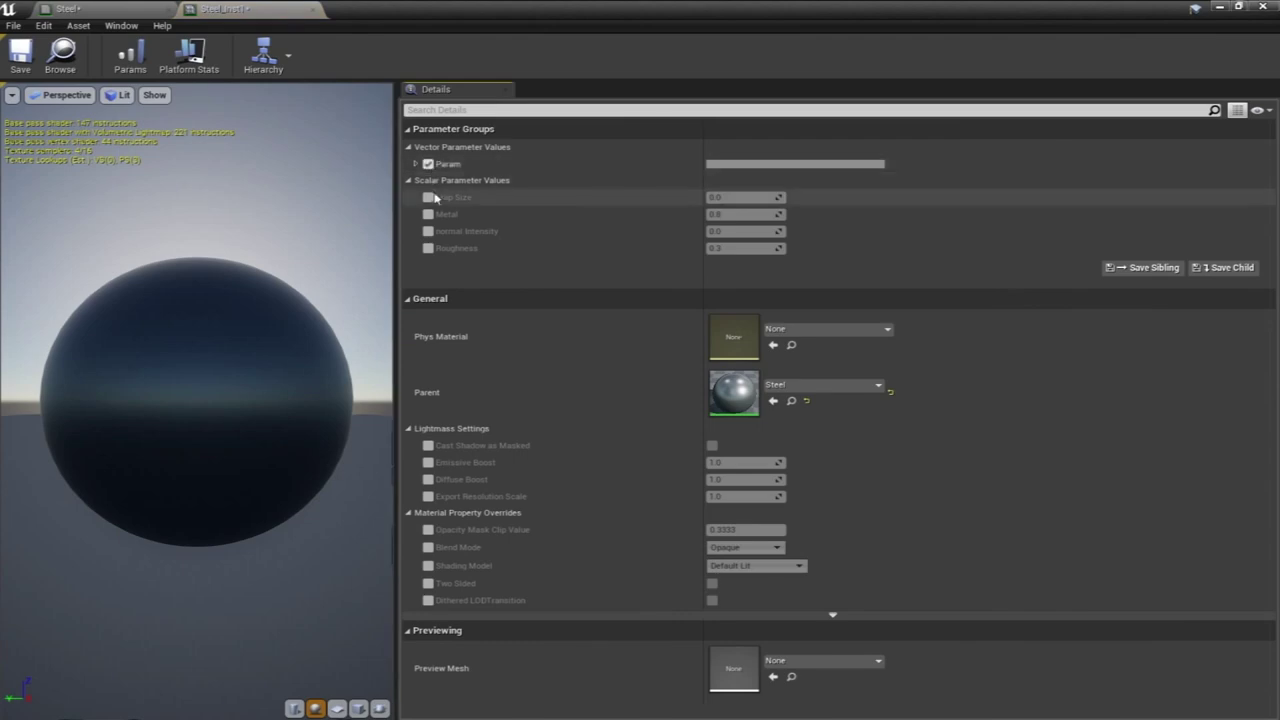
pyautogui.click(428, 197)
pyautogui.click(428, 214)
pyautogui.click(428, 231)
pyautogui.click(428, 248)
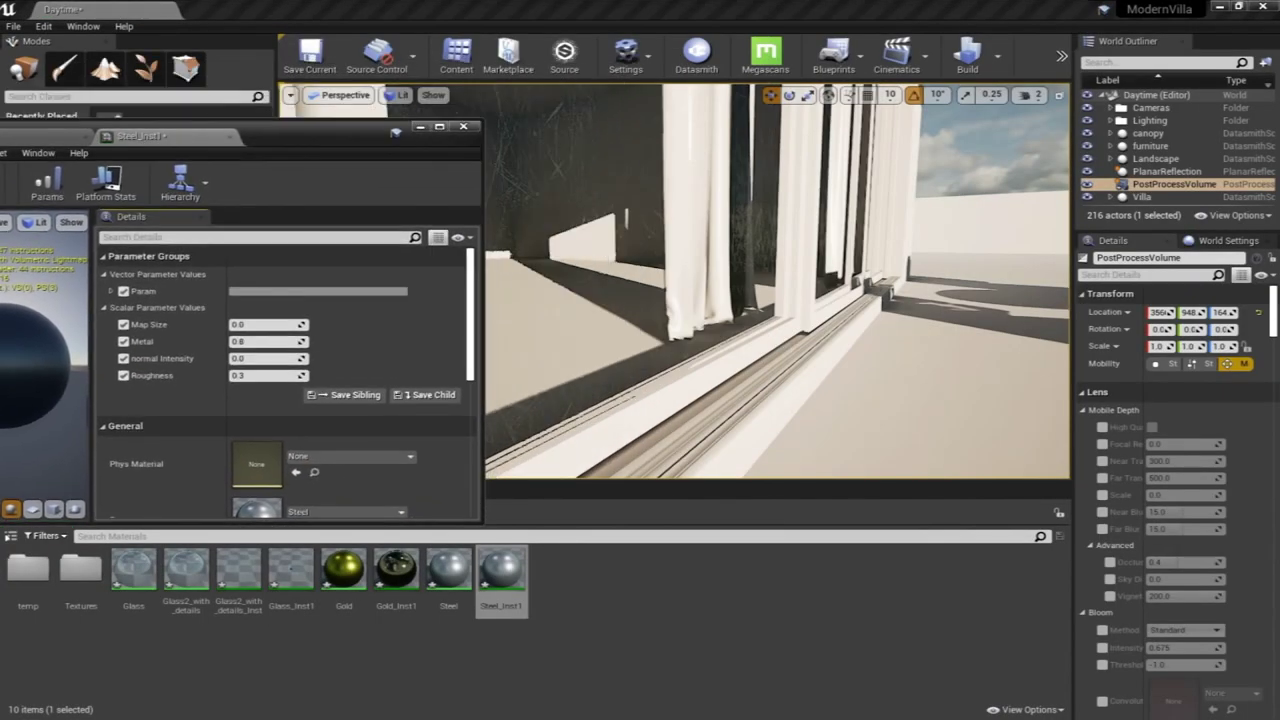
# Assign Steel_Inst1 to the villa's glass door frames and floor tracks in the level
pyautogui.moveTo(914, 329); pyautogui.dragTo(1000, 360, button='right')
pyautogui.press('F11')
pyautogui.press('F11')
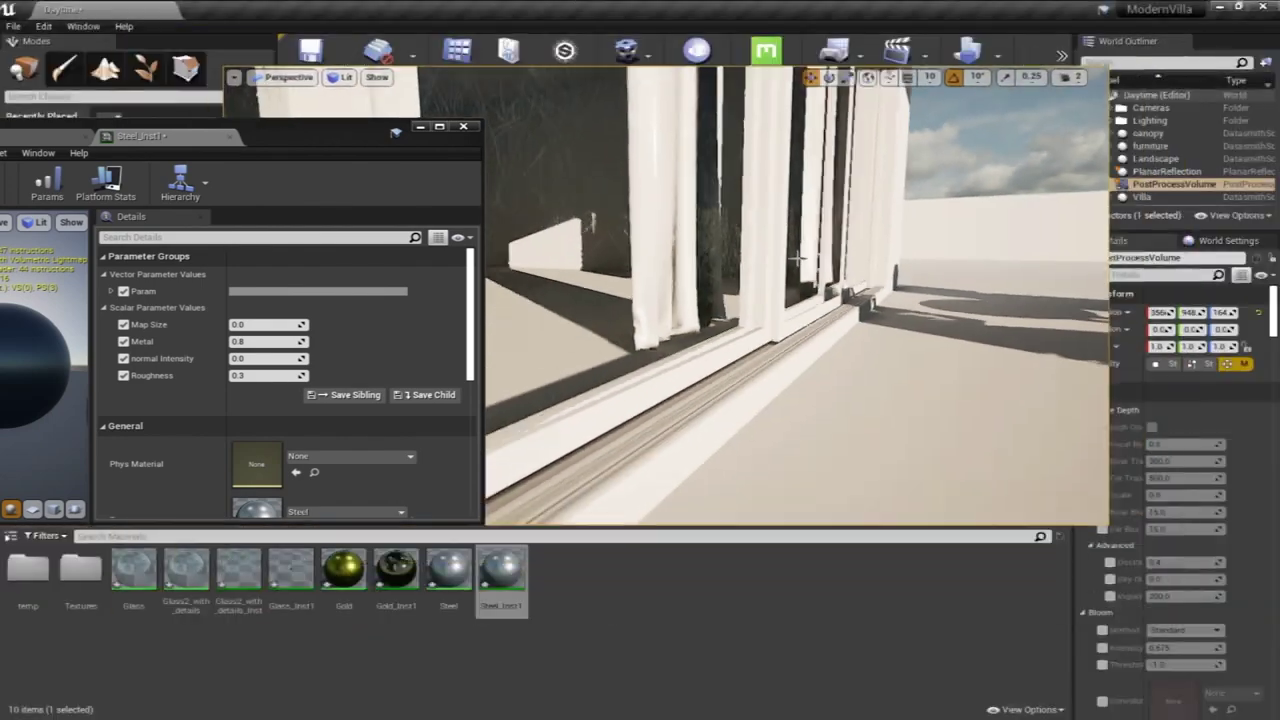
pyautogui.moveTo(507, 570); pyautogui.dragTo(600, 444)
pyautogui.moveTo(600, 444); pyautogui.dragTo(660, 420, button='right')
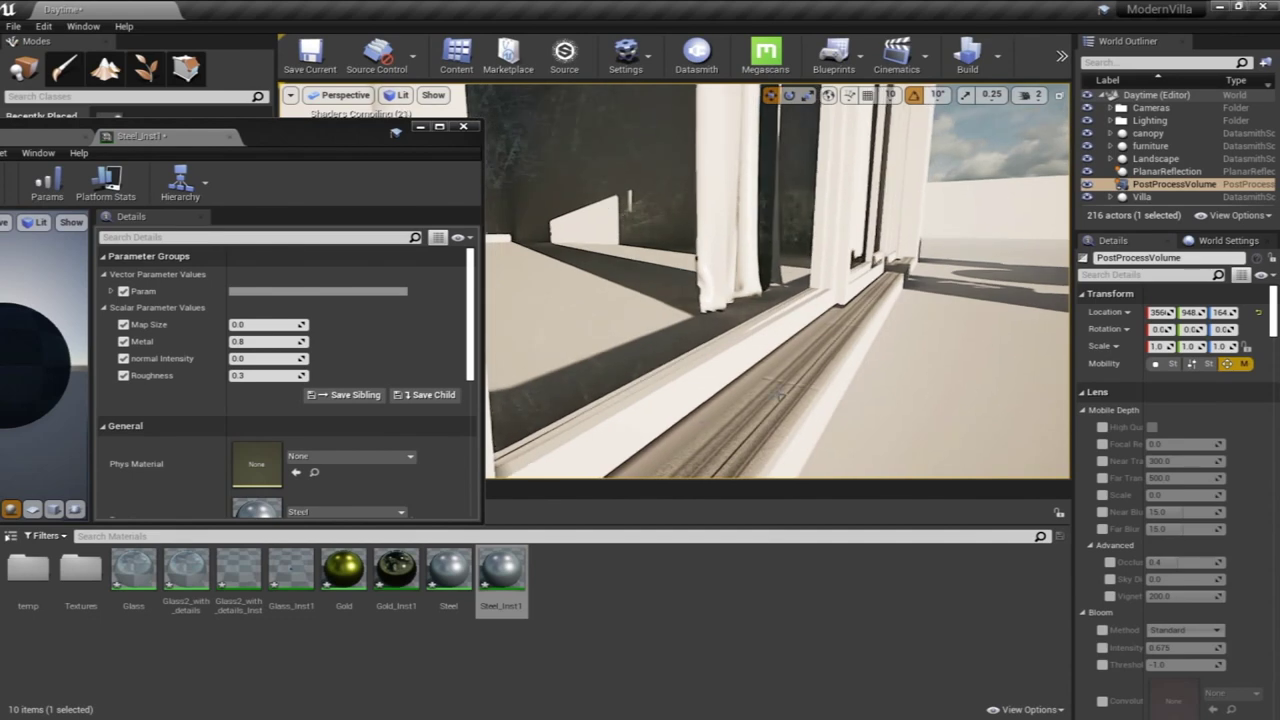
pyautogui.moveTo(521, 571); pyautogui.dragTo(600, 434)
pyautogui.moveTo(600, 434); pyautogui.dragTo(632, 357, button='right')
pyautogui.moveTo(508, 570); pyautogui.dragTo(700, 443)
pyautogui.moveTo(700, 443); pyautogui.dragTo(750, 425, button='right')
pyautogui.moveTo(508, 571); pyautogui.dragTo(802, 429)
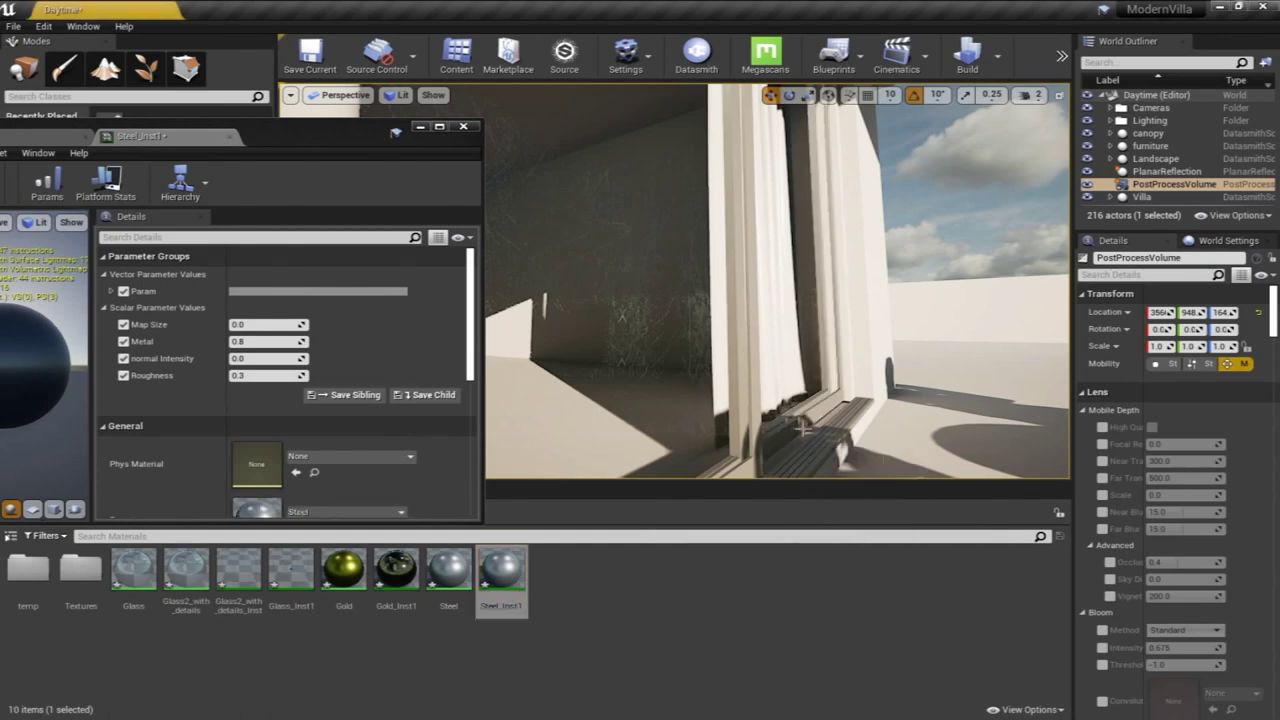
pyautogui.moveTo(829, 406)
pyautogui.mouseDown(button='right')
pyautogui.moveTo(770, 404)
pyautogui.moveTo(830, 418)
pyautogui.mouseUp(button='right')
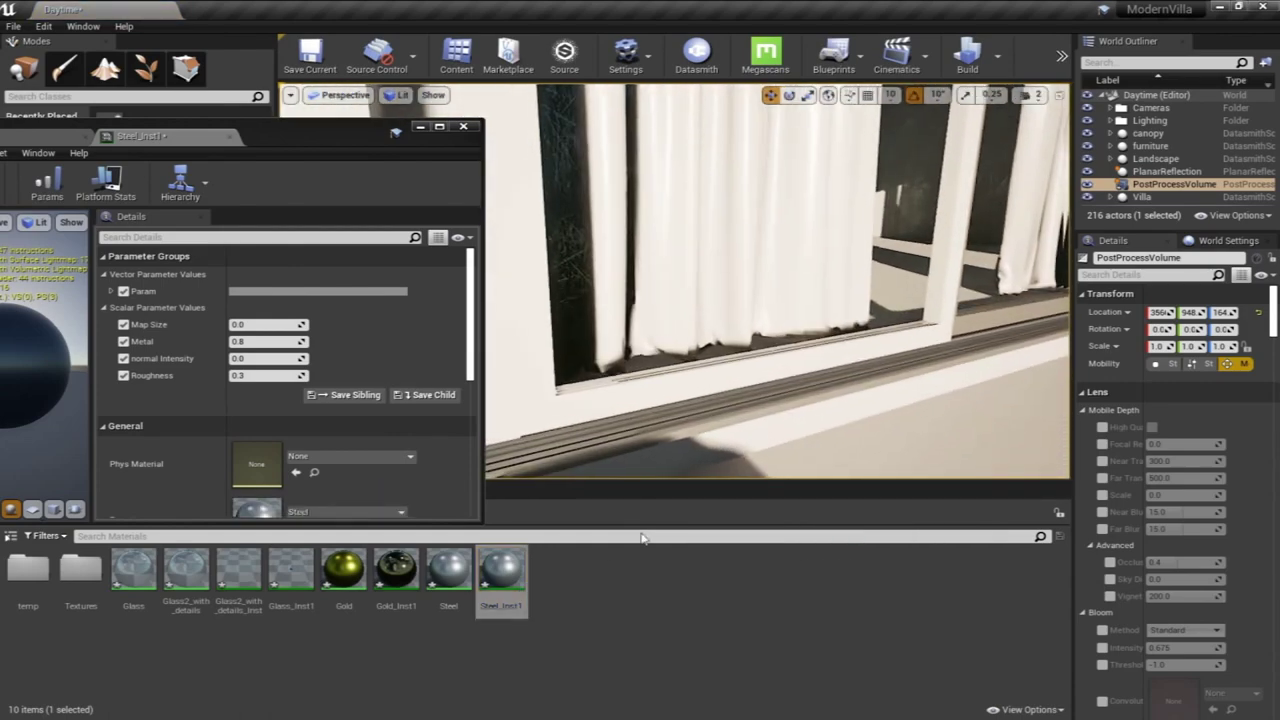
pyautogui.moveTo(491, 566); pyautogui.dragTo(600, 432)
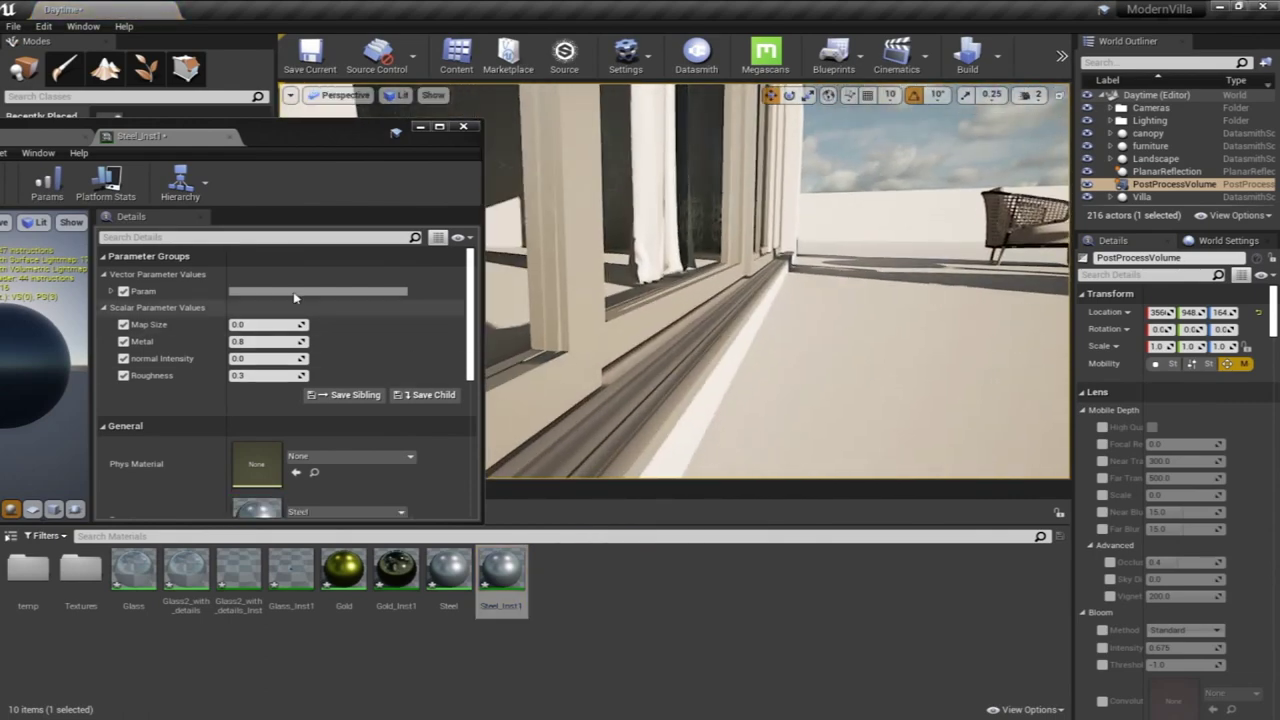
# Darken the Steel instance's colour parameter to a grey value of 0.1875
pyautogui.click(291, 293)
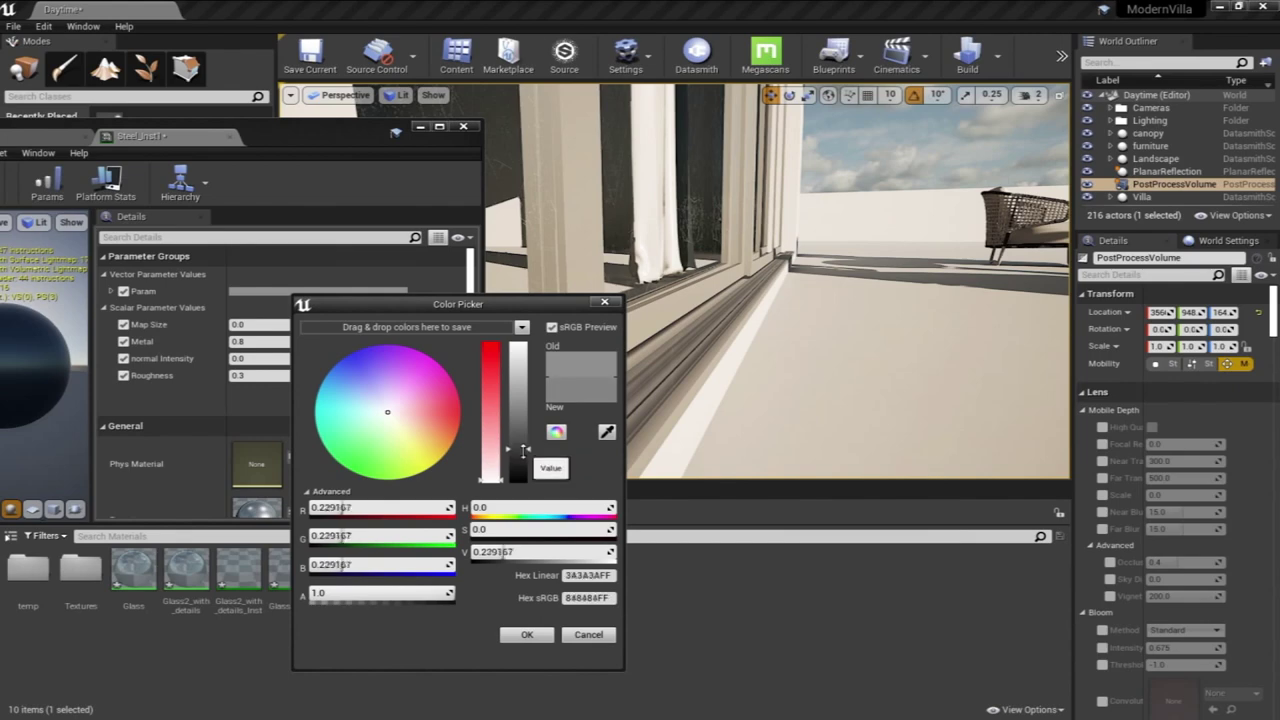
pyautogui.moveTo(523, 451); pyautogui.dragTo(524, 456)
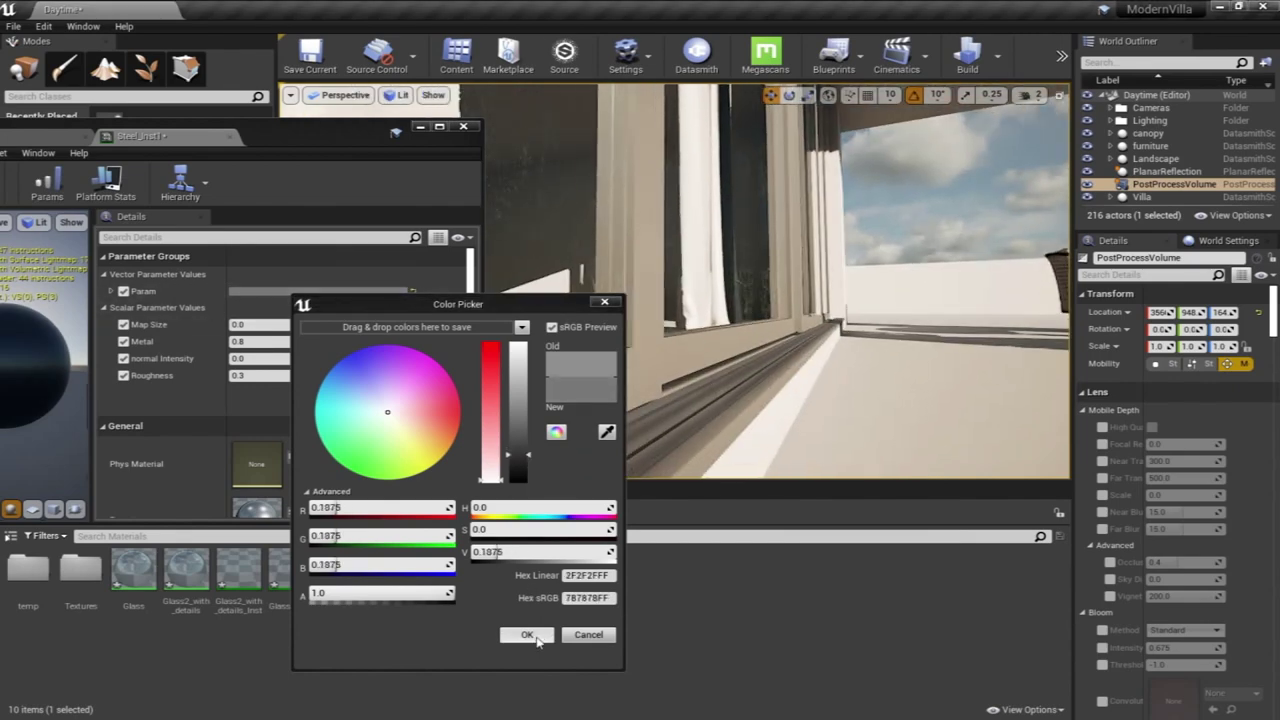
pyautogui.click(527, 635)
# Set the Steel instance's Map Size to 150 and its Metal value to about 0.98
pyautogui.click(266, 325)
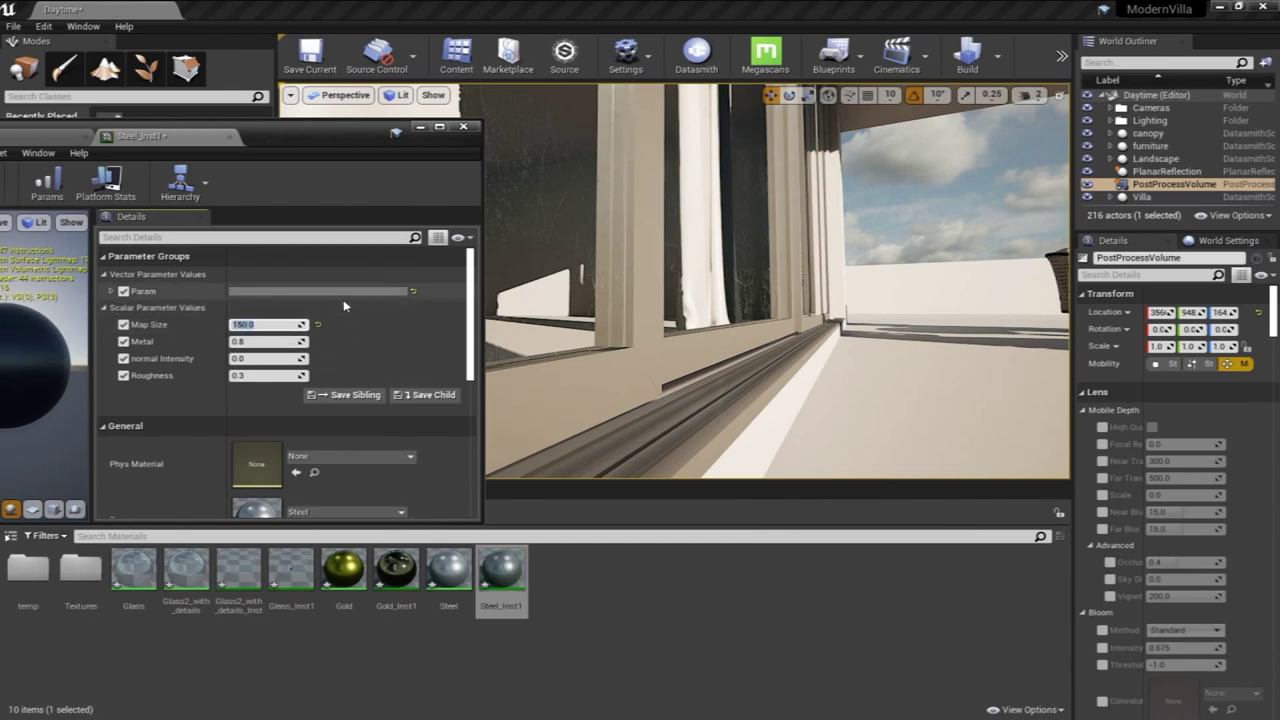
pyautogui.moveTo(620, 330); pyautogui.dragTo(620, 330, button='right')
pyautogui.press('s')
pyautogui.moveTo(287, 338); pyautogui.dragTo(302, 338)
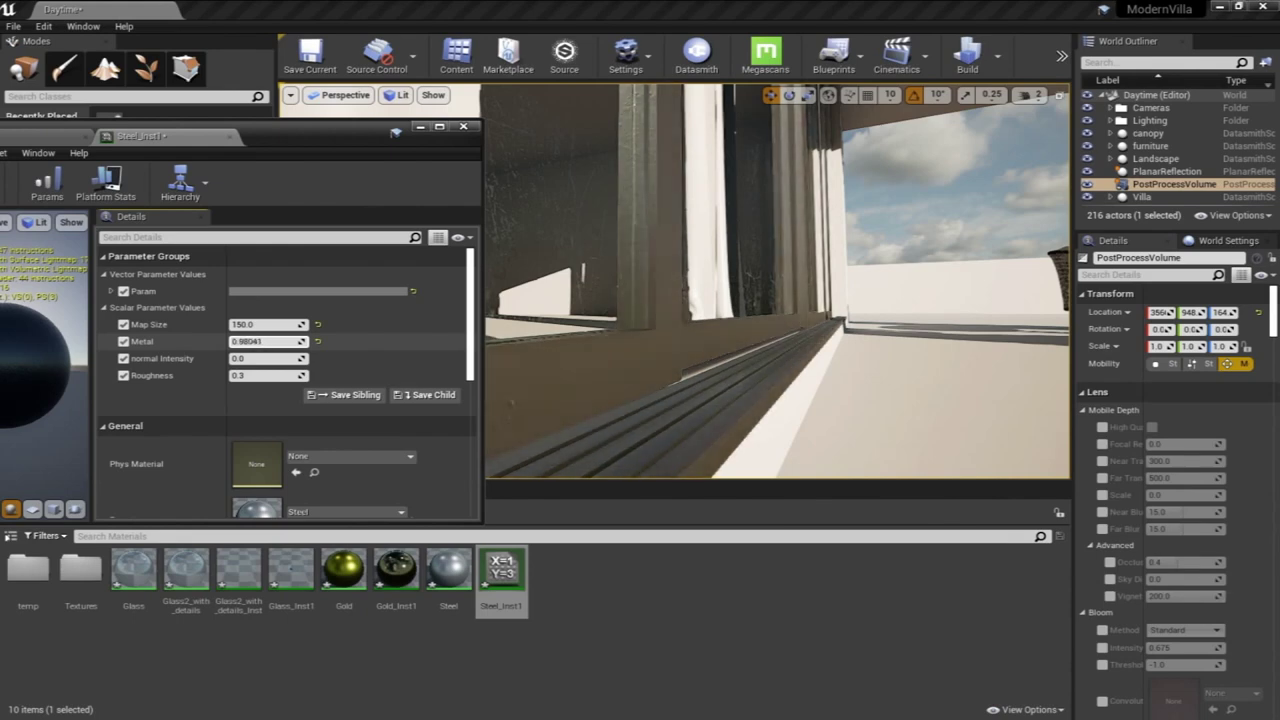
# Set the Steel instance's Roughness to 0.5
pyautogui.moveTo(303, 375); pyautogui.dragTo(289, 375)
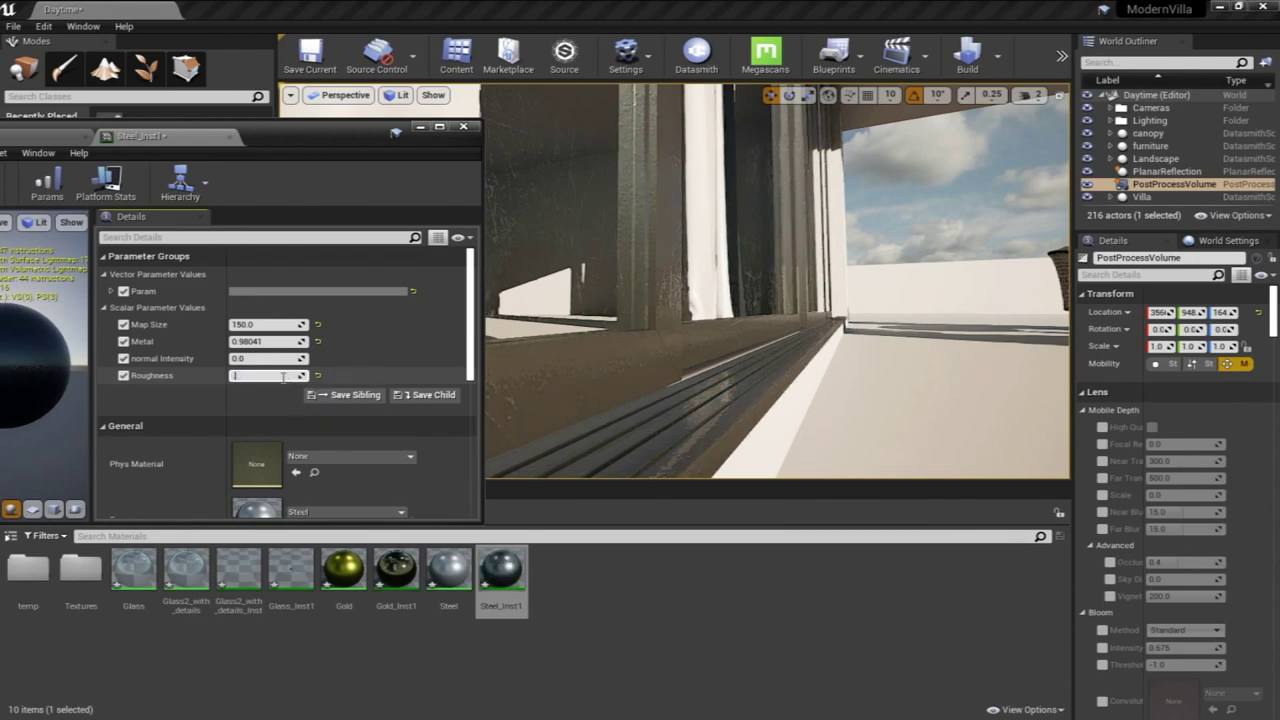
pyautogui.write('0.5')
pyautogui.press('Return')
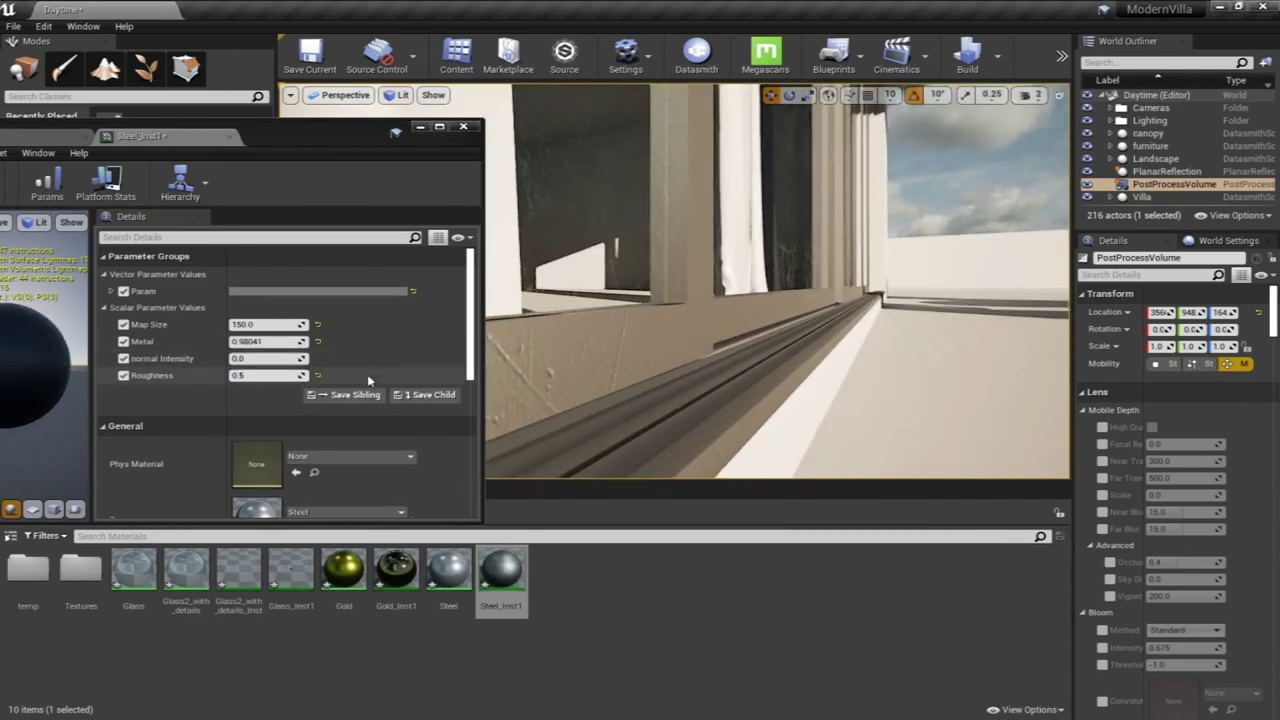
# Open the parent Steel material and spread the colour, Metal and Roughness nodes apart to make room around Roughness
pyautogui.scroll(-2, 371, 379)
pyautogui.doubleClick(275, 473)
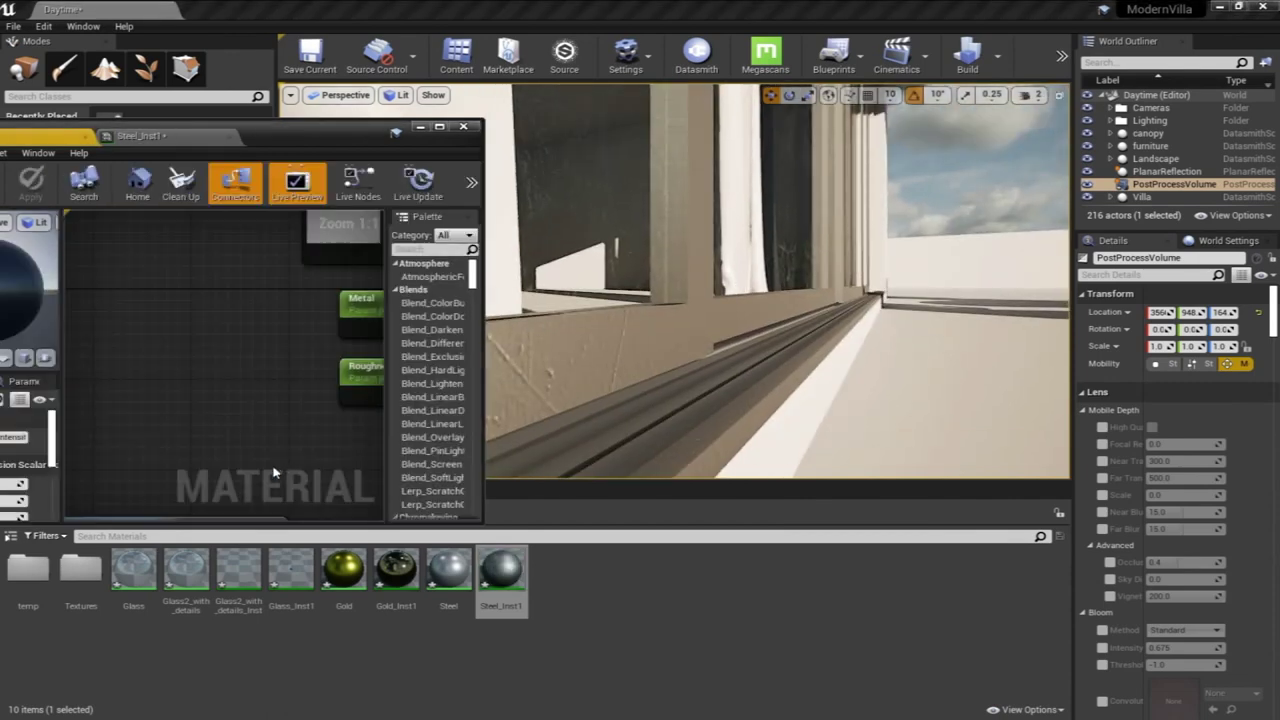
pyautogui.click(442, 130)
pyautogui.scroll(-4, 704, 419)
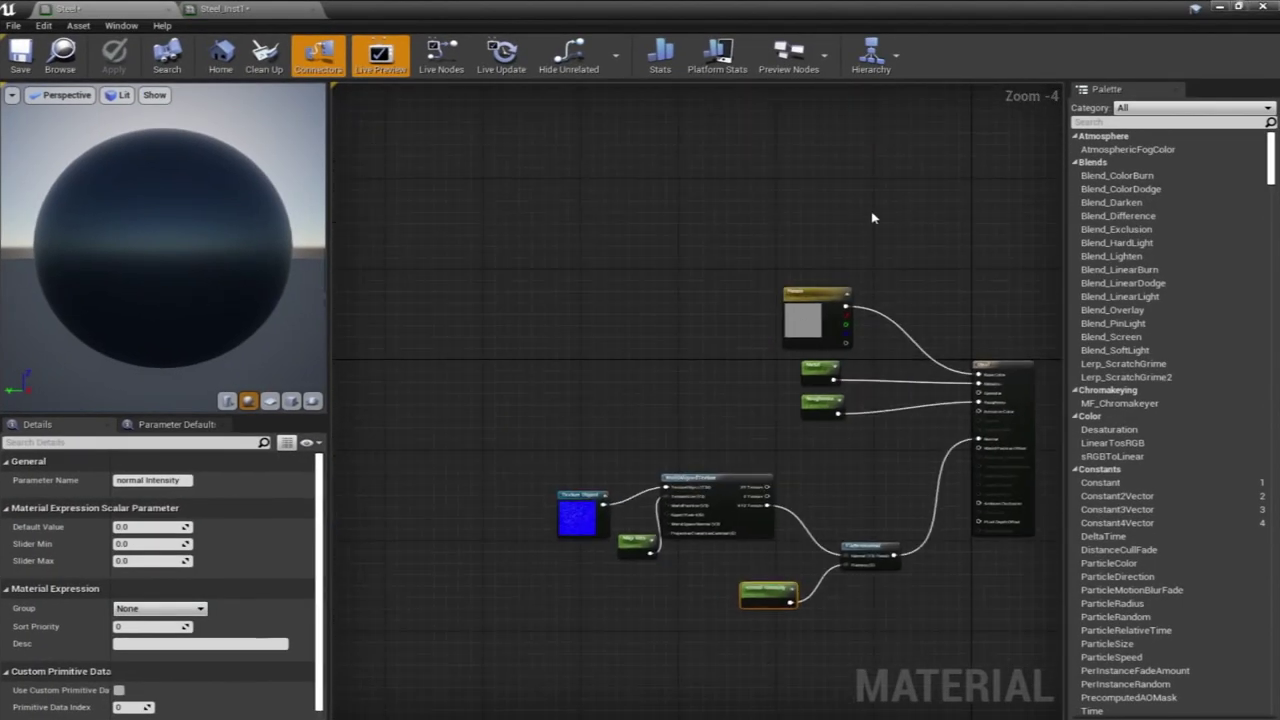
pyautogui.moveTo(778, 365); pyautogui.dragTo(774, 229)
pyautogui.moveTo(824, 400); pyautogui.dragTo(775, 388)
pyautogui.click(657, 282)
pyautogui.moveTo(597, 308); pyautogui.dragTo(730, 300, button='right')
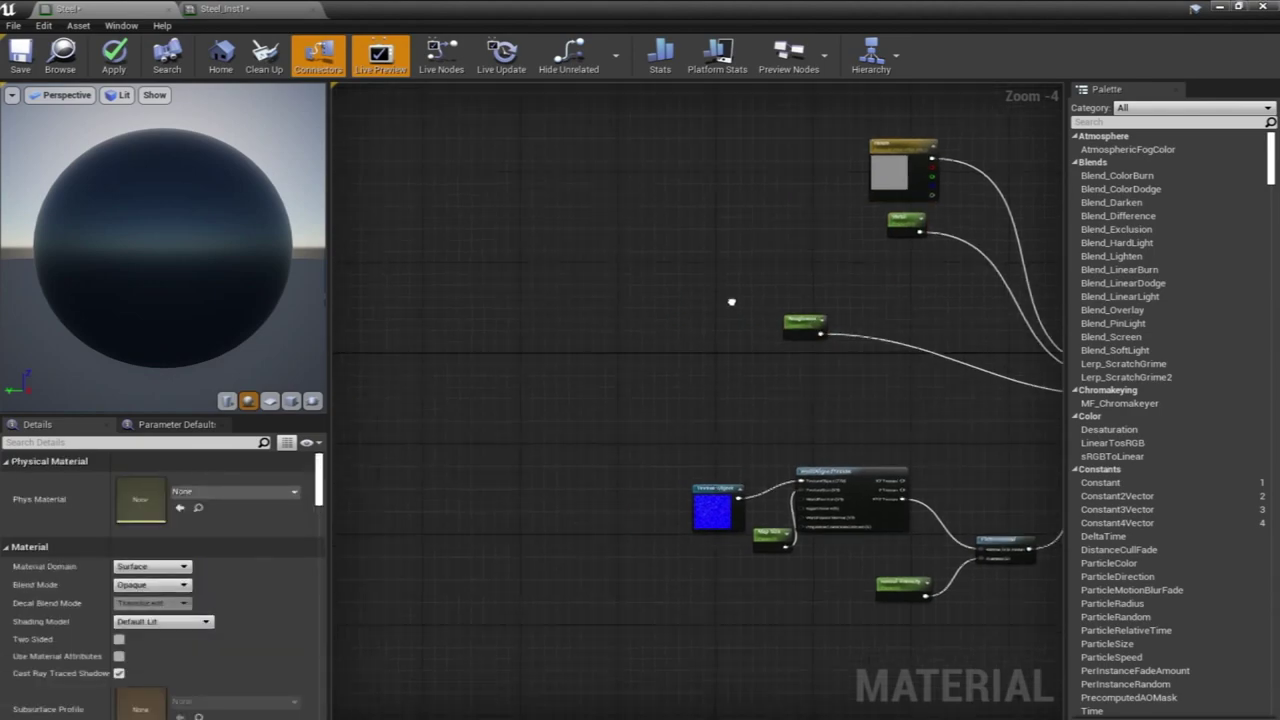
# Bring the metal_scratch_2 texture from the Textures folder into the Steel graph and inspect the scratched frame up close
pyautogui.doubleClick(616, 7)
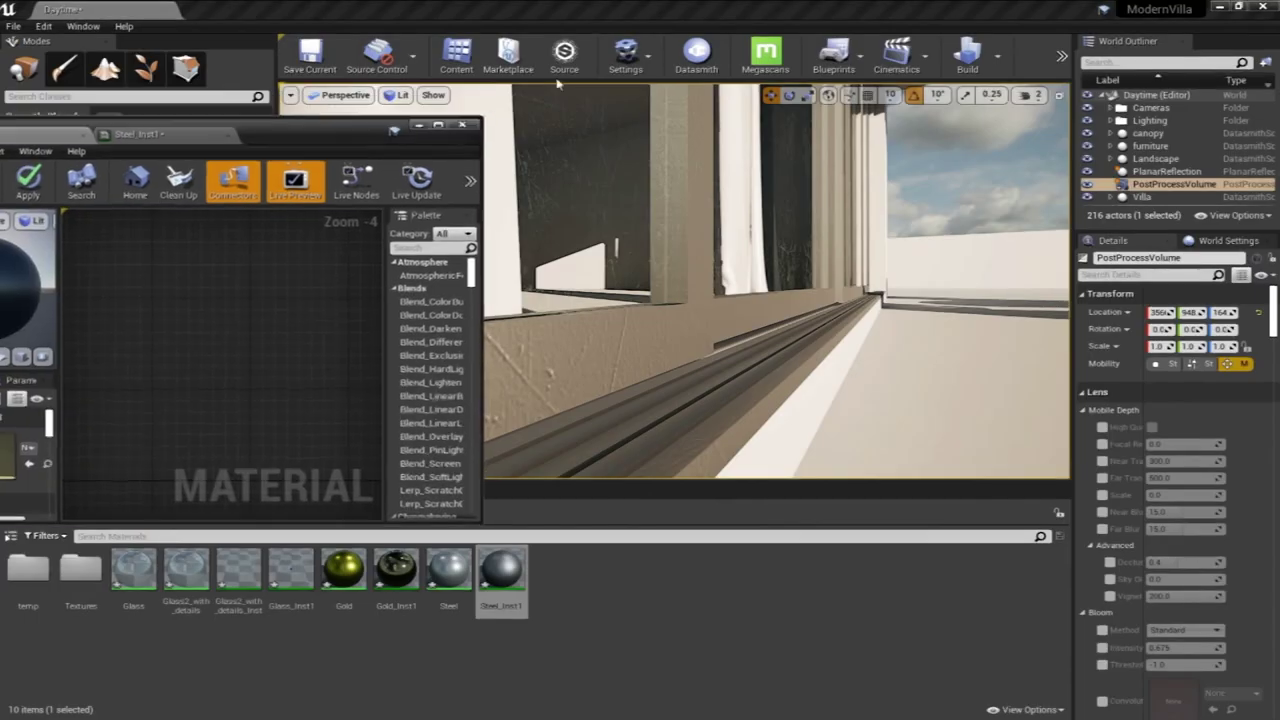
pyautogui.doubleClick(80, 572)
pyautogui.moveTo(50, 578); pyautogui.dragTo(150, 340)
pyautogui.click(439, 126)
pyautogui.moveTo(645, 263); pyautogui.dragTo(722, 346, button='right')
pyautogui.moveTo(530, 311); pyautogui.dragTo(696, 397)
pyautogui.moveTo(745, 358); pyautogui.dragTo(715, 296, button='right')
pyautogui.click(715, 296)
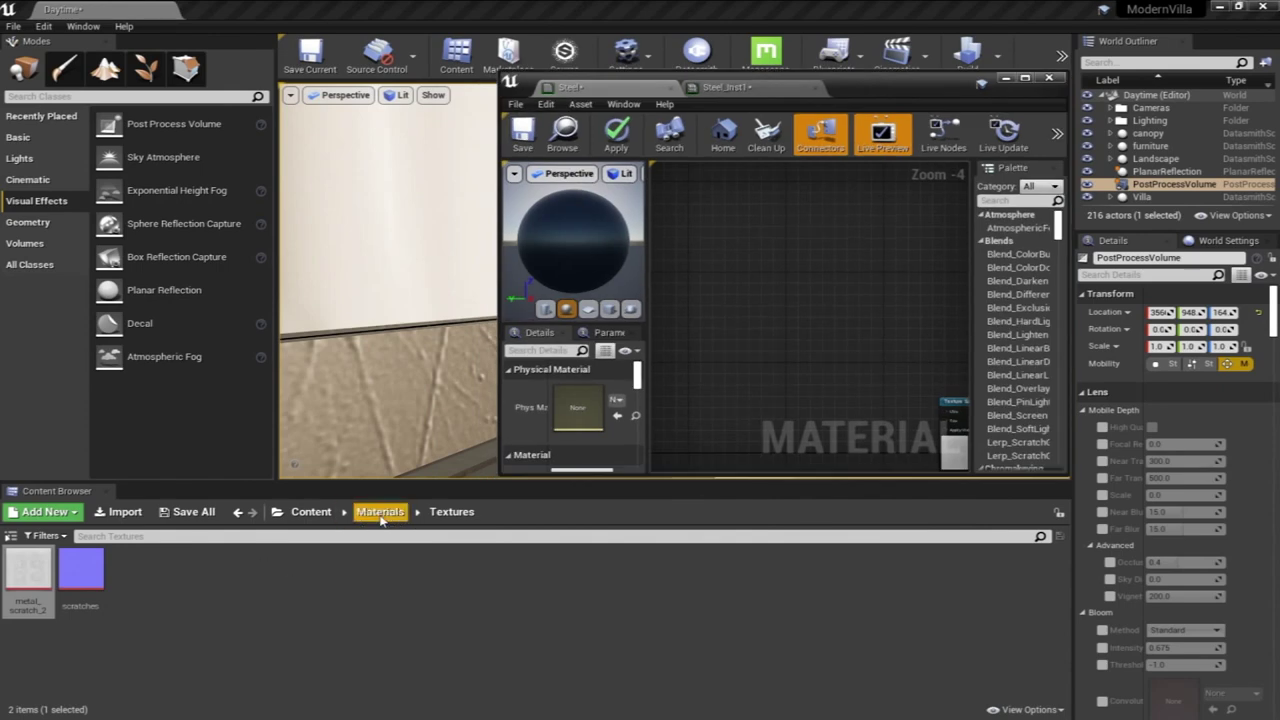
# Open the Glass2_with_details material from the Materials folder and copy its roughness Texture Object, WorldAlignedTexture and map size nodes
pyautogui.click(380, 512)
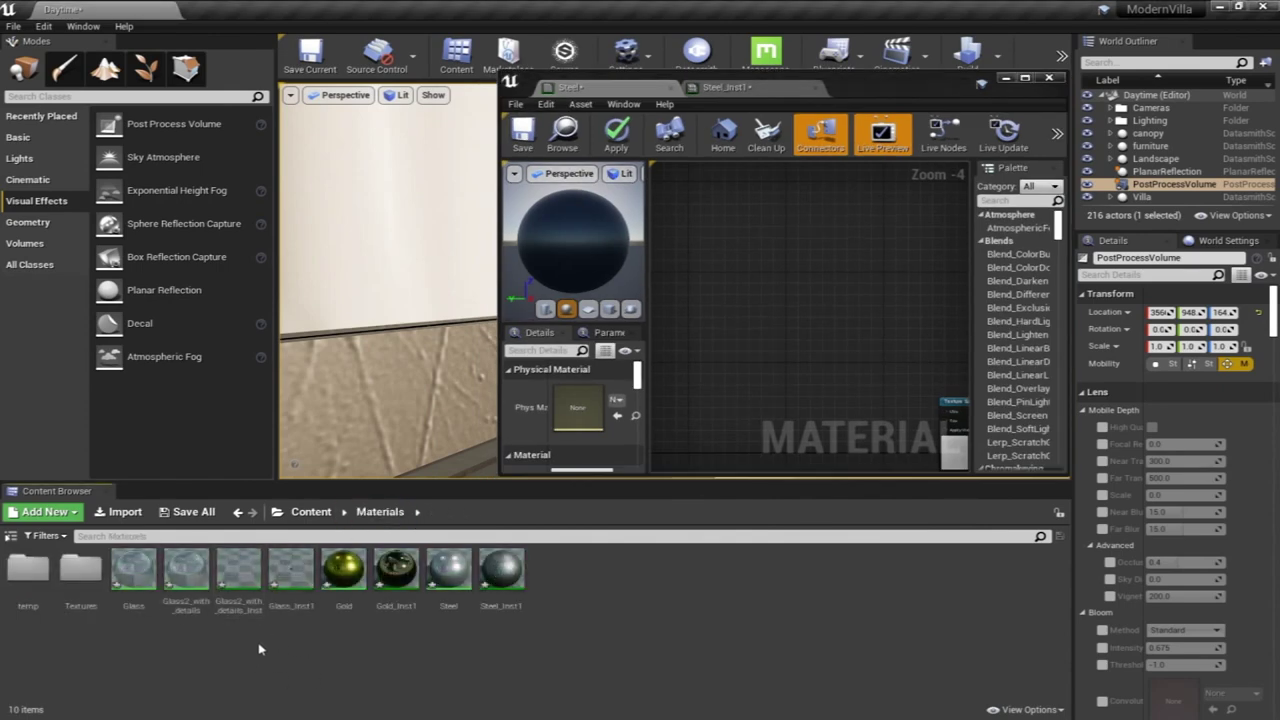
pyautogui.doubleClick(186, 575)
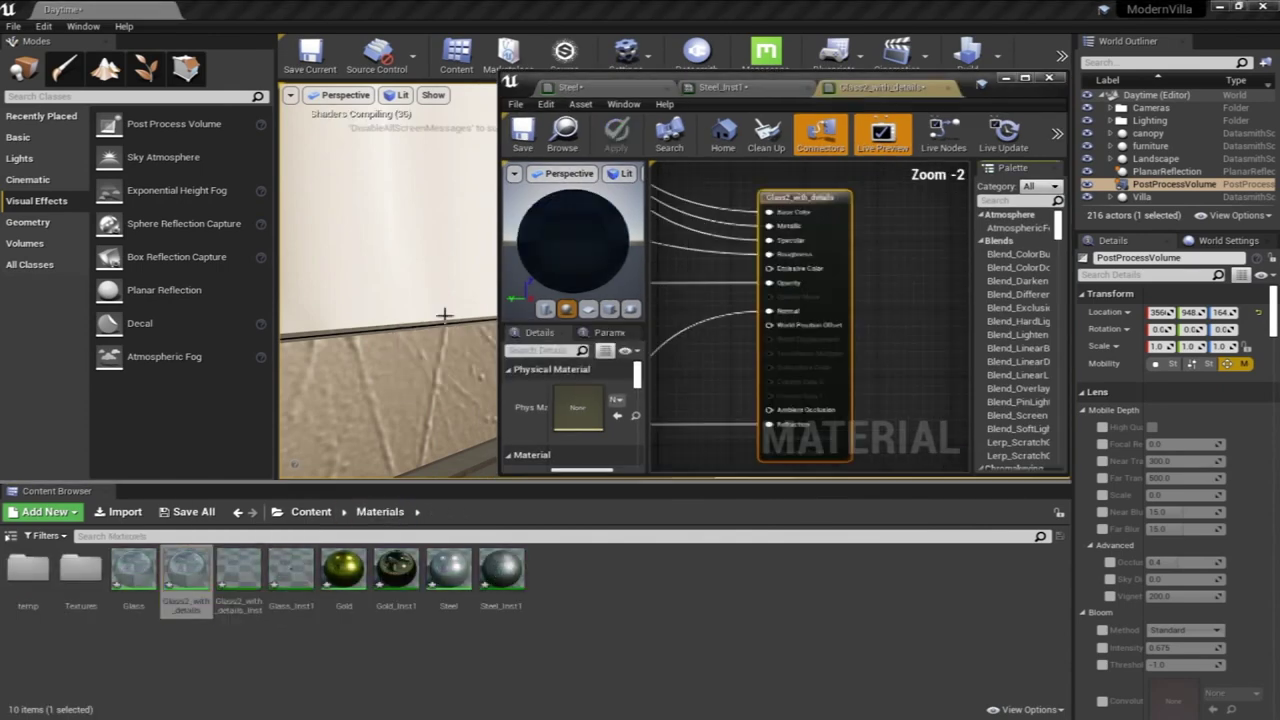
pyautogui.click(1025, 78)
pyautogui.scroll(-3, 880, 360)
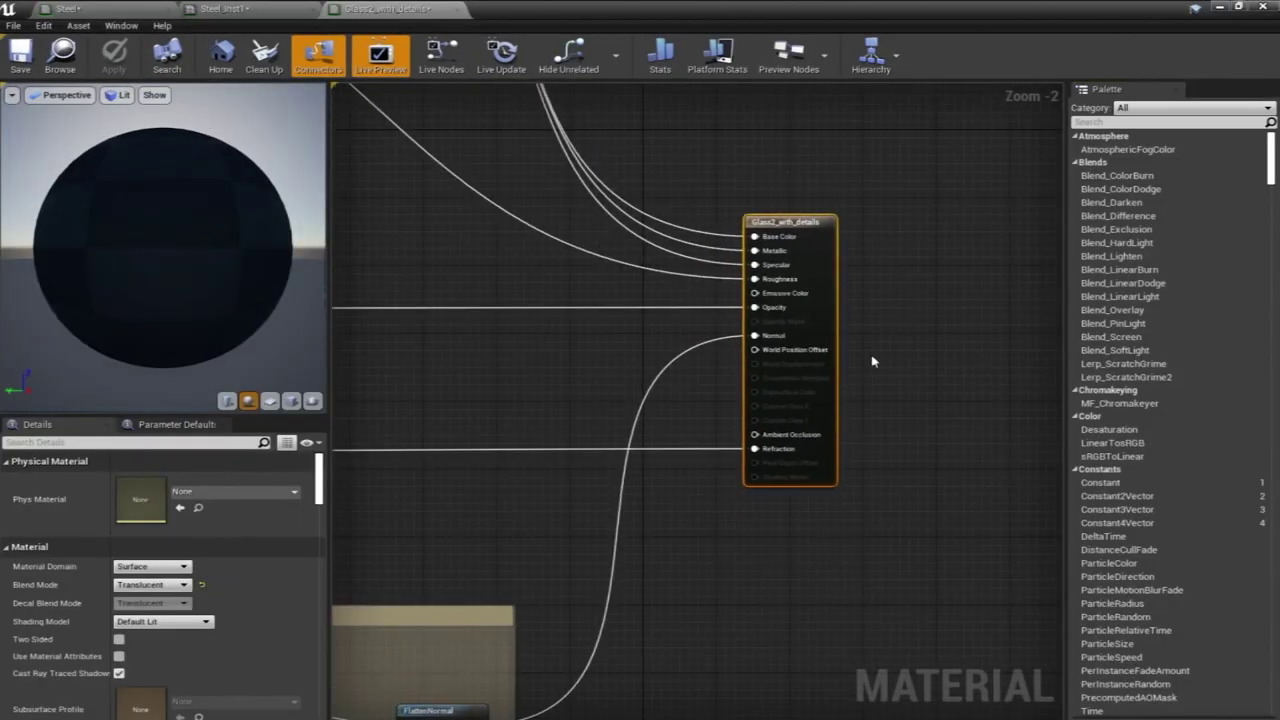
pyautogui.moveTo(749, 298); pyautogui.dragTo(859, 354, button='right')
pyautogui.scroll(2, 612, 276)
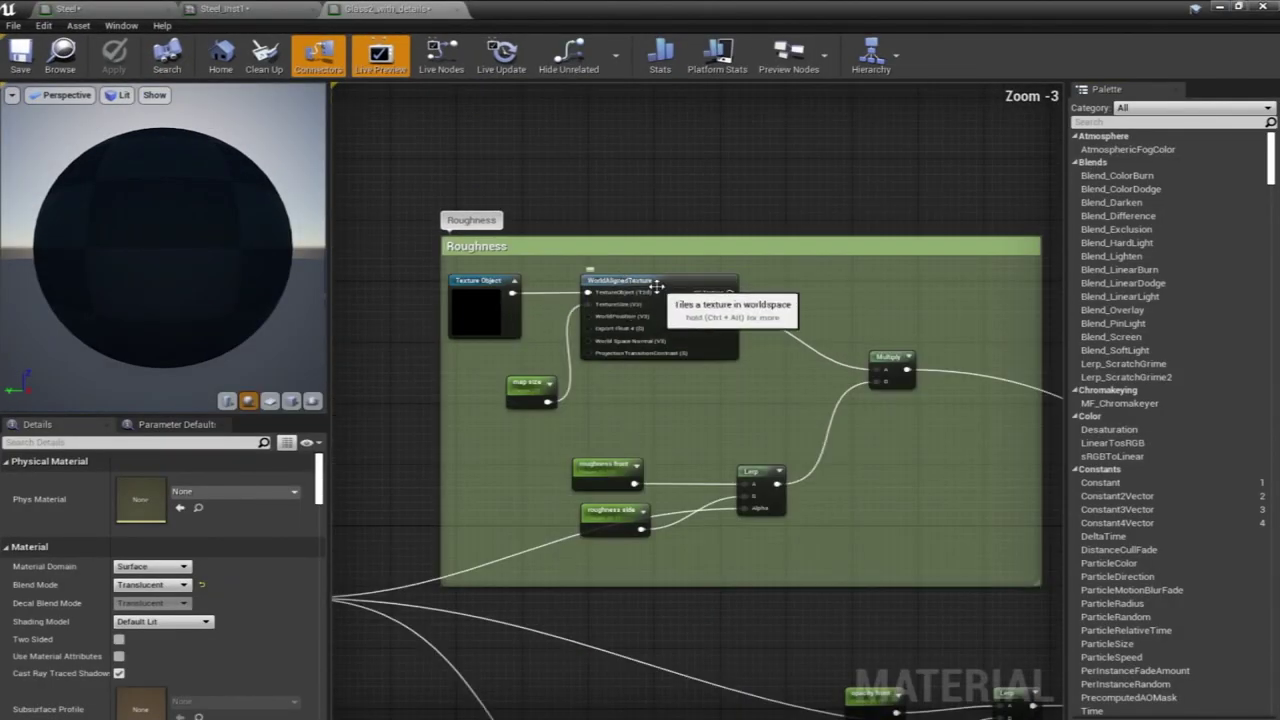
pyautogui.click(651, 284)
pyautogui.keyDown('ctrl'); pyautogui.click(480, 277); pyautogui.keyUp('ctrl')
pyautogui.keyDown('ctrl'); pyautogui.click(525, 386); pyautogui.keyUp('ctrl')
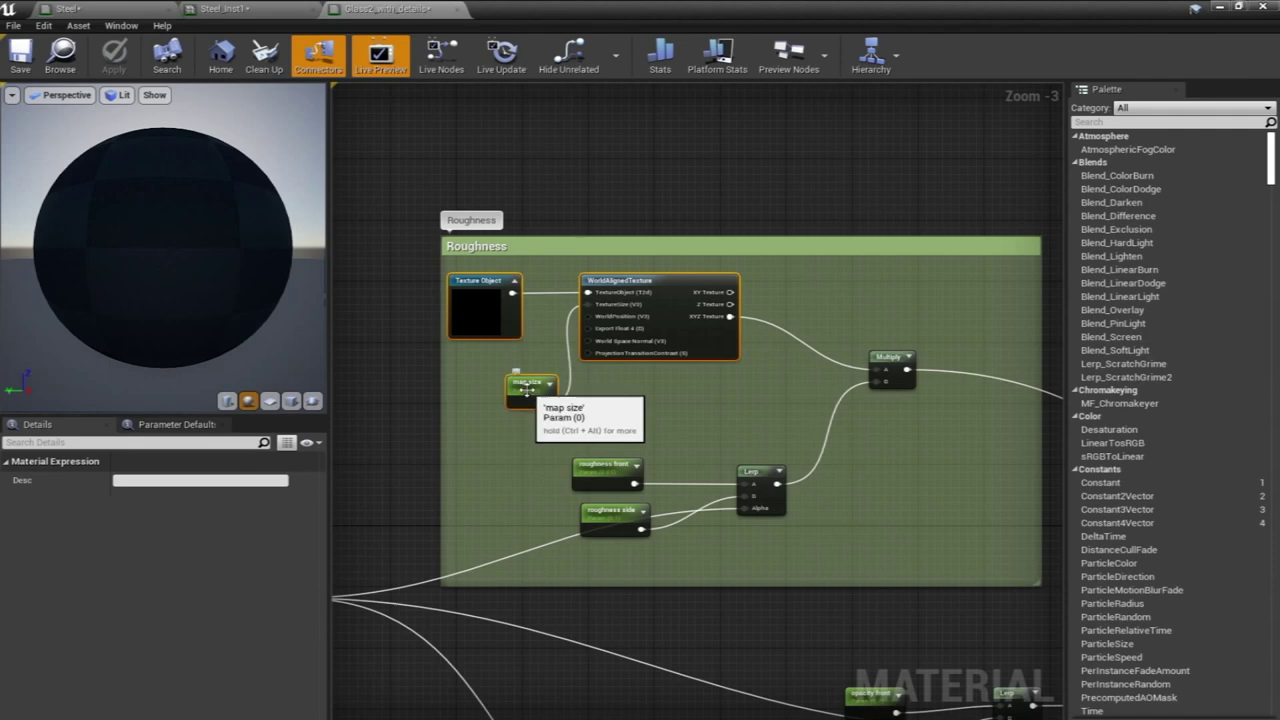
# Paste the world-aligned texture nodes into the Steel graph and delete the loose metal scratch Texture Sample
pyautogui.click(215, 8)
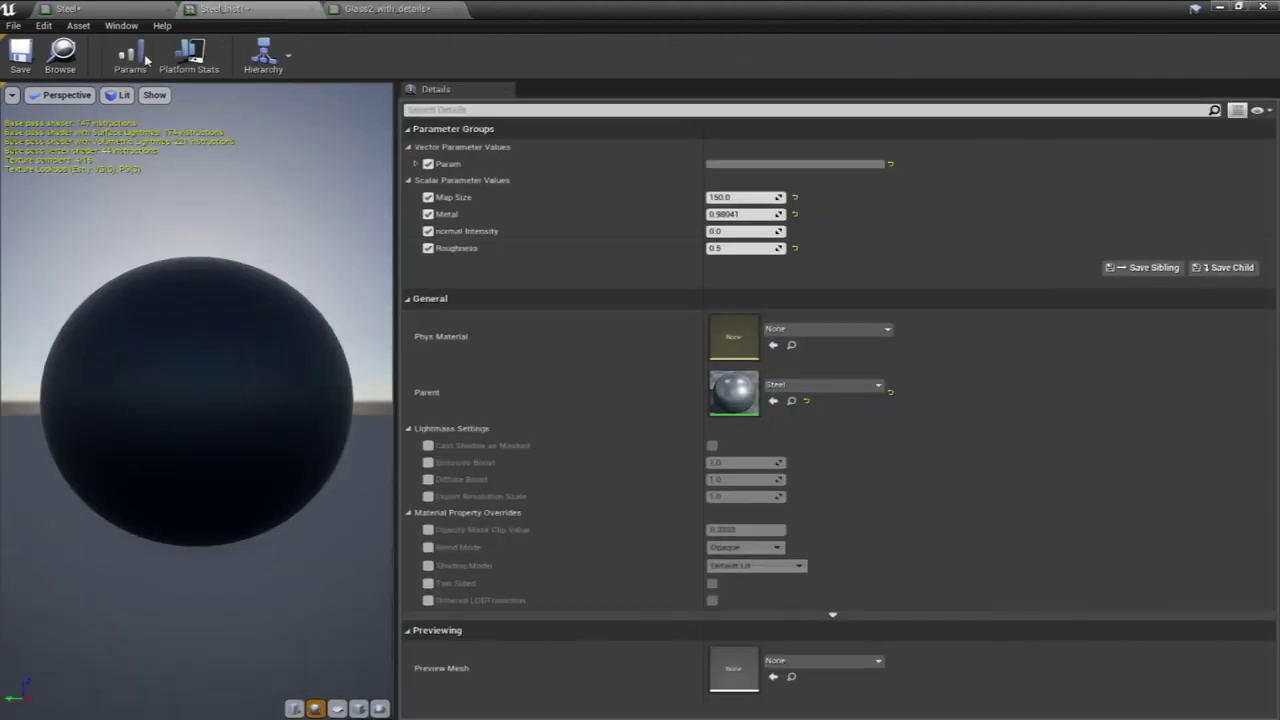
pyautogui.click(67, 8)
pyautogui.moveTo(723, 286); pyautogui.dragTo(650, 226, button='right')
pyautogui.hotkey('ctrl', 'v')
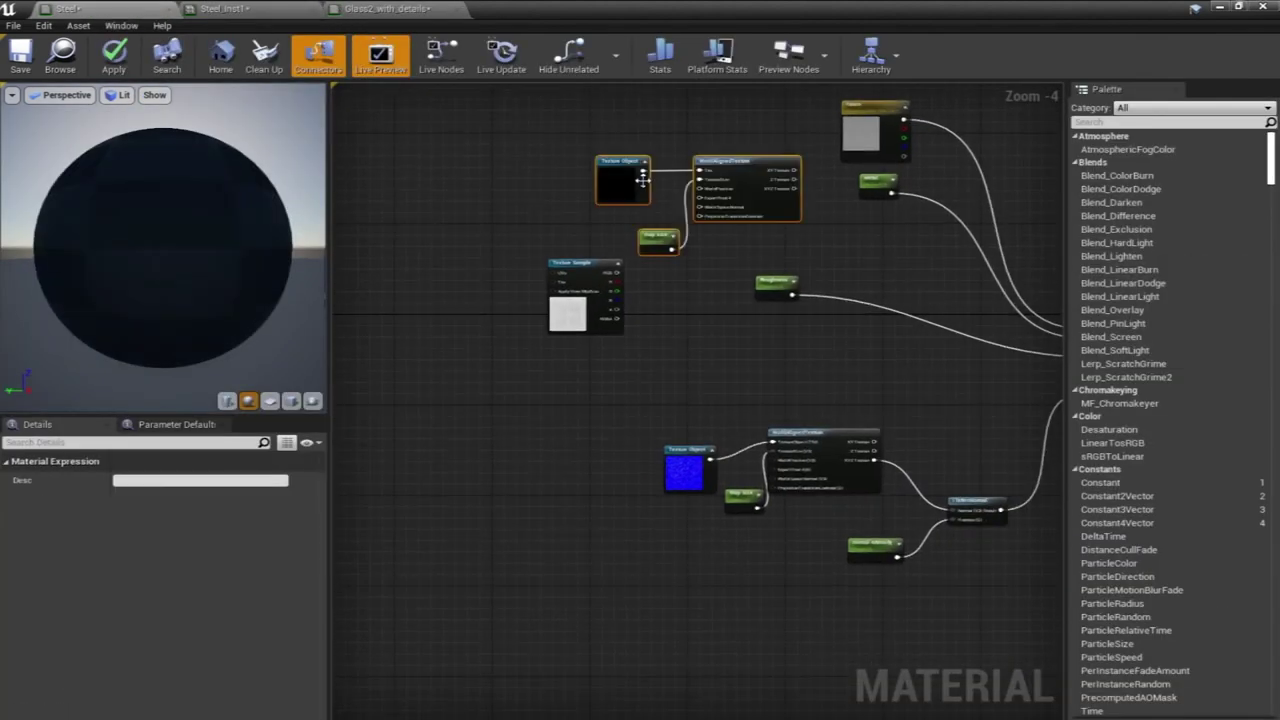
pyautogui.click(576, 262)
pyautogui.press('Delete')
pyautogui.moveTo(756, 266); pyautogui.dragTo(655, 285, button='right')
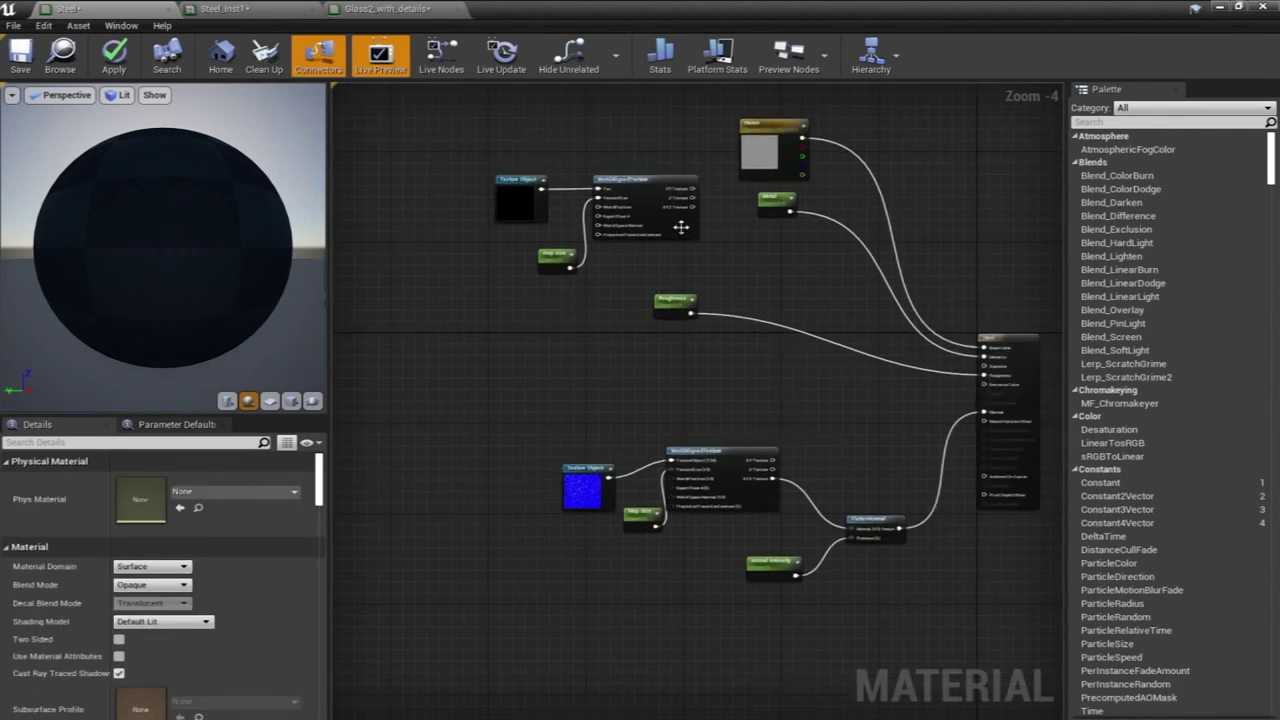
# Assign the metal scratch texture to the pasted Texture Object and arrange the pasted nodes and the Roughness parameter away from the material output
pyautogui.moveTo(670, 303); pyautogui.dragTo(712, 292)
pyautogui.moveTo(677, 143); pyautogui.dragTo(535, 263)
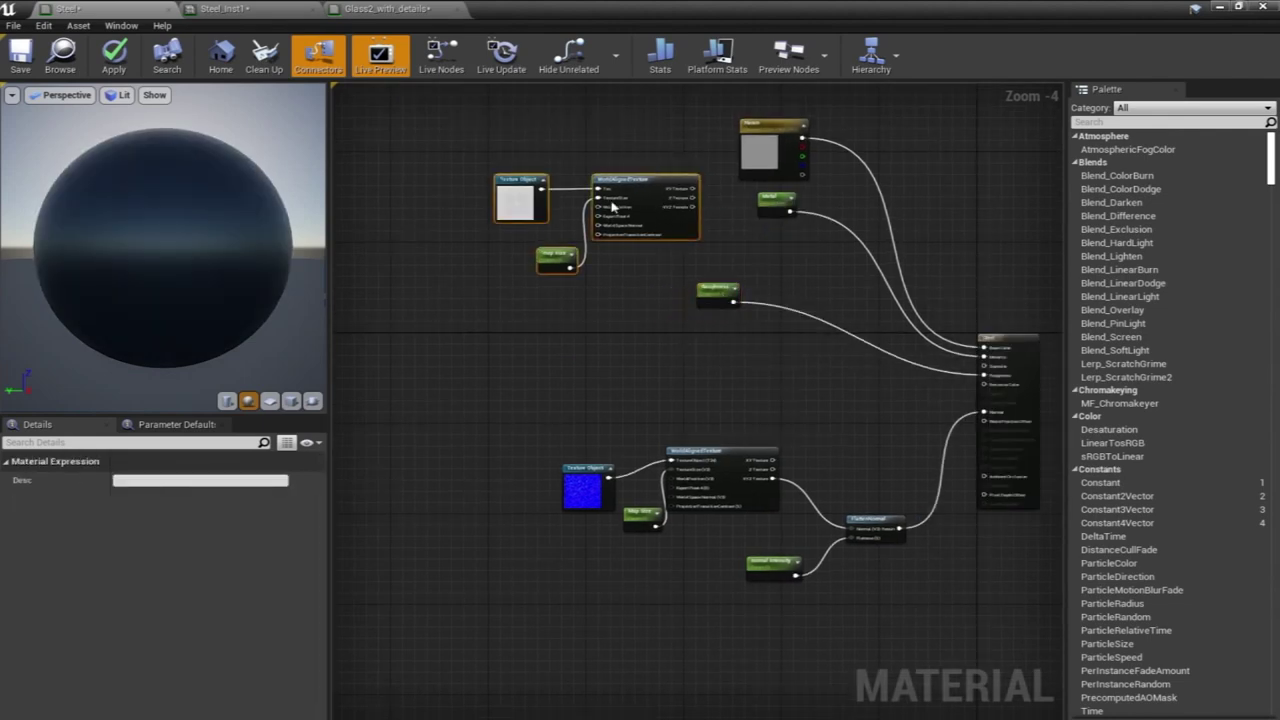
pyautogui.moveTo(652, 181); pyautogui.dragTo(498, 215)
pyautogui.moveTo(706, 290); pyautogui.dragTo(498, 348)
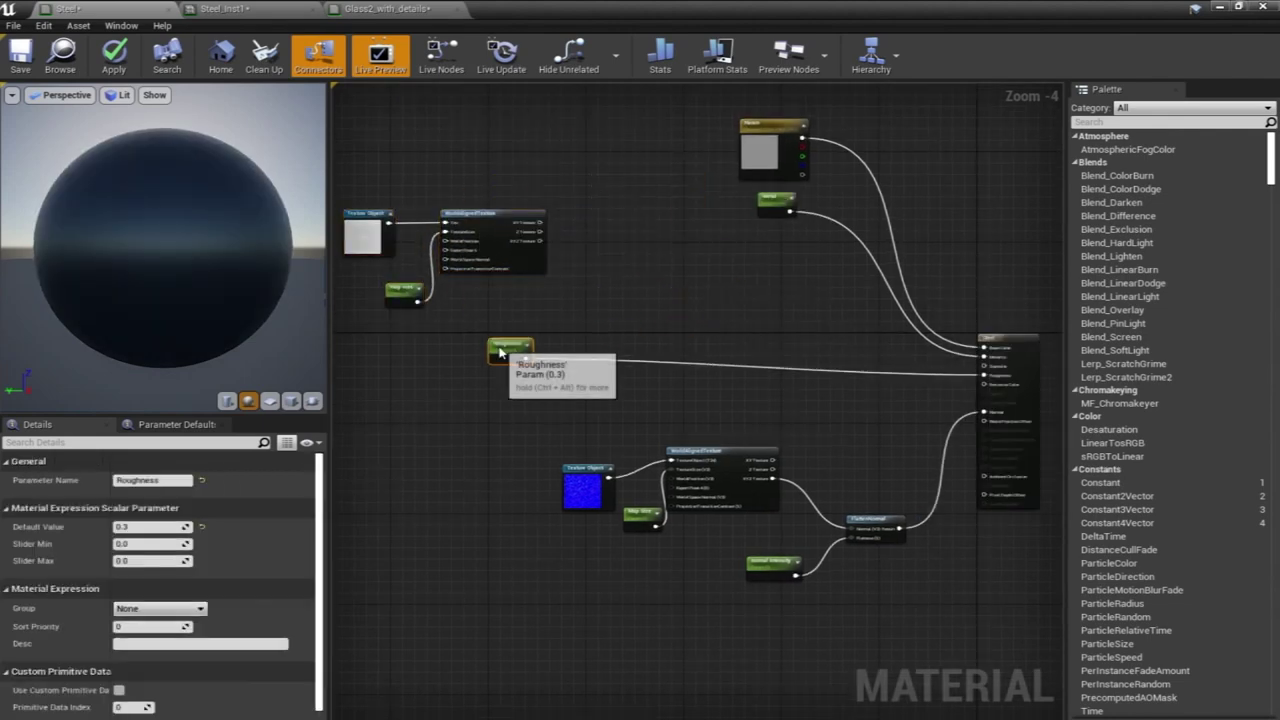
# Multiply the WorldAlignedTexture's XYZ Texture by the Roughness parameter, connect the result to the Steel material's Roughness input, and apply the material
pyautogui.click(634, 293)
pyautogui.click(641, 275)
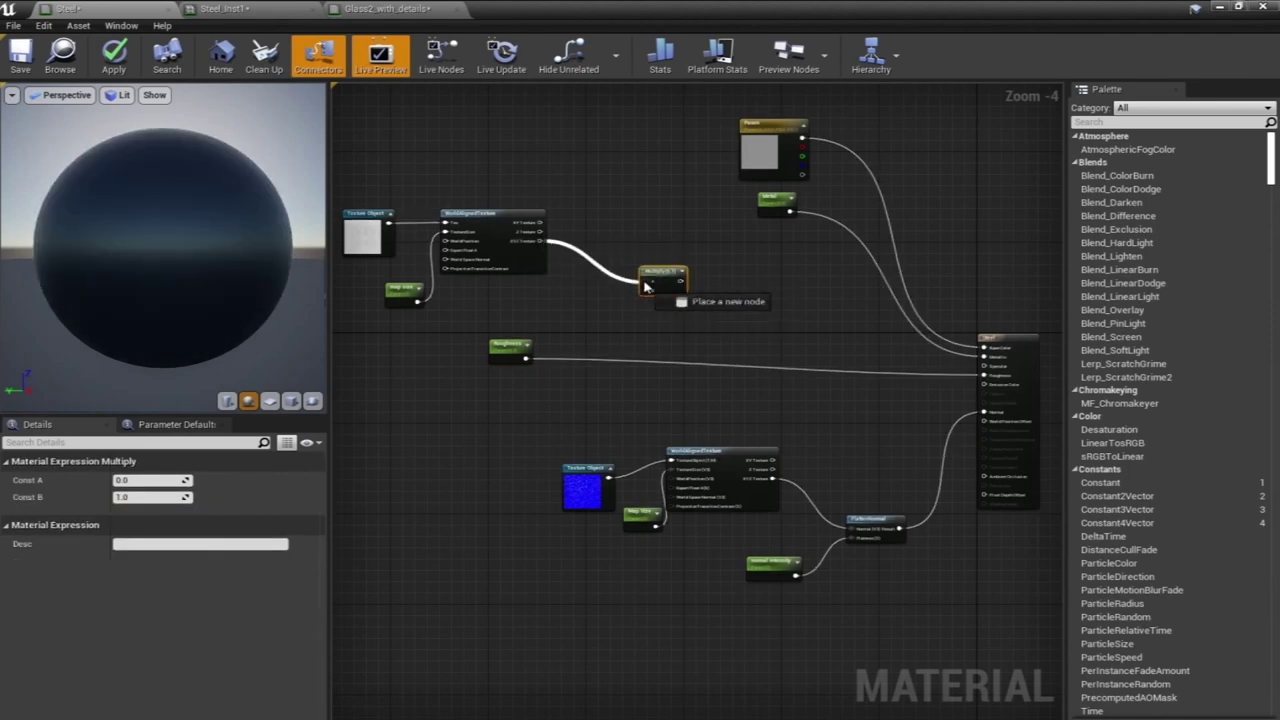
pyautogui.moveTo(645, 287); pyautogui.dragTo(643, 281)
pyautogui.moveTo(531, 364); pyautogui.dragTo(990, 378)
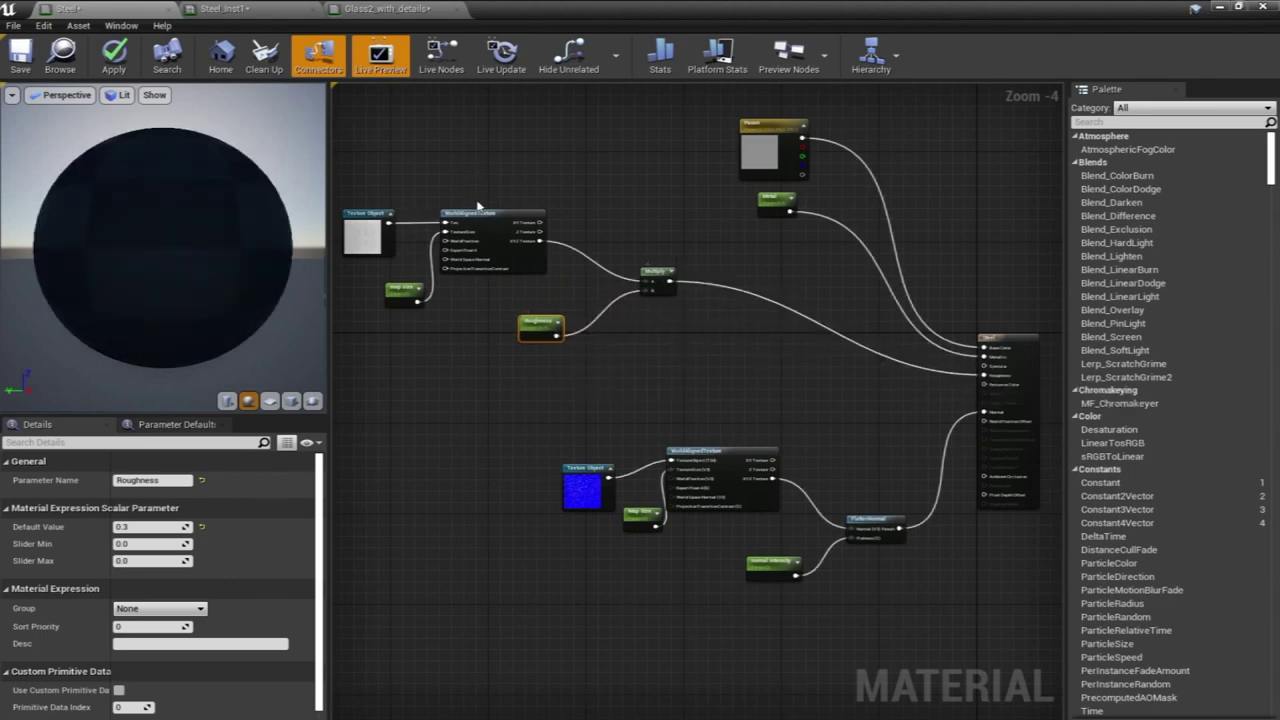
pyautogui.click(114, 55)
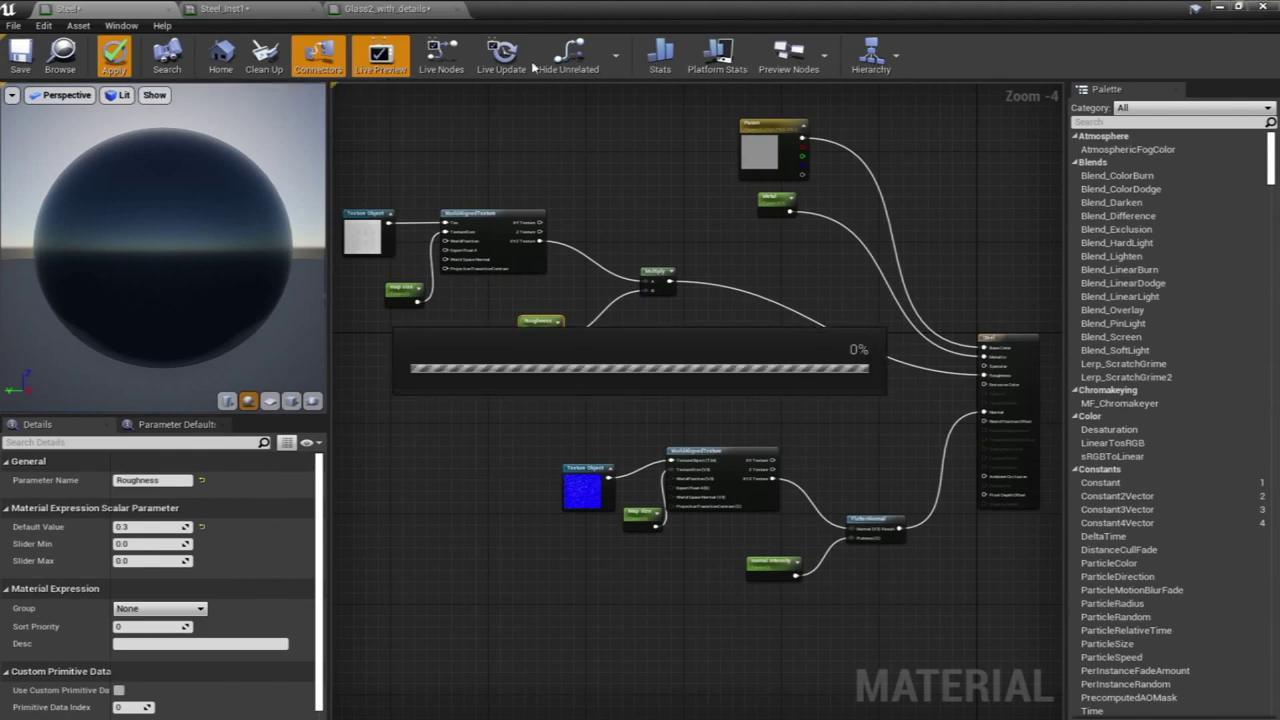
# Show the Steel instance beside the viewport and set its Roughness to about 0.54 and Map Size to about 120 while viewing the frame
pyautogui.click(230, 8)
pyautogui.moveTo(690, 9); pyautogui.dragTo(207, 237)
pyautogui.moveTo(784, 282); pyautogui.dragTo(834, 246, button='right')
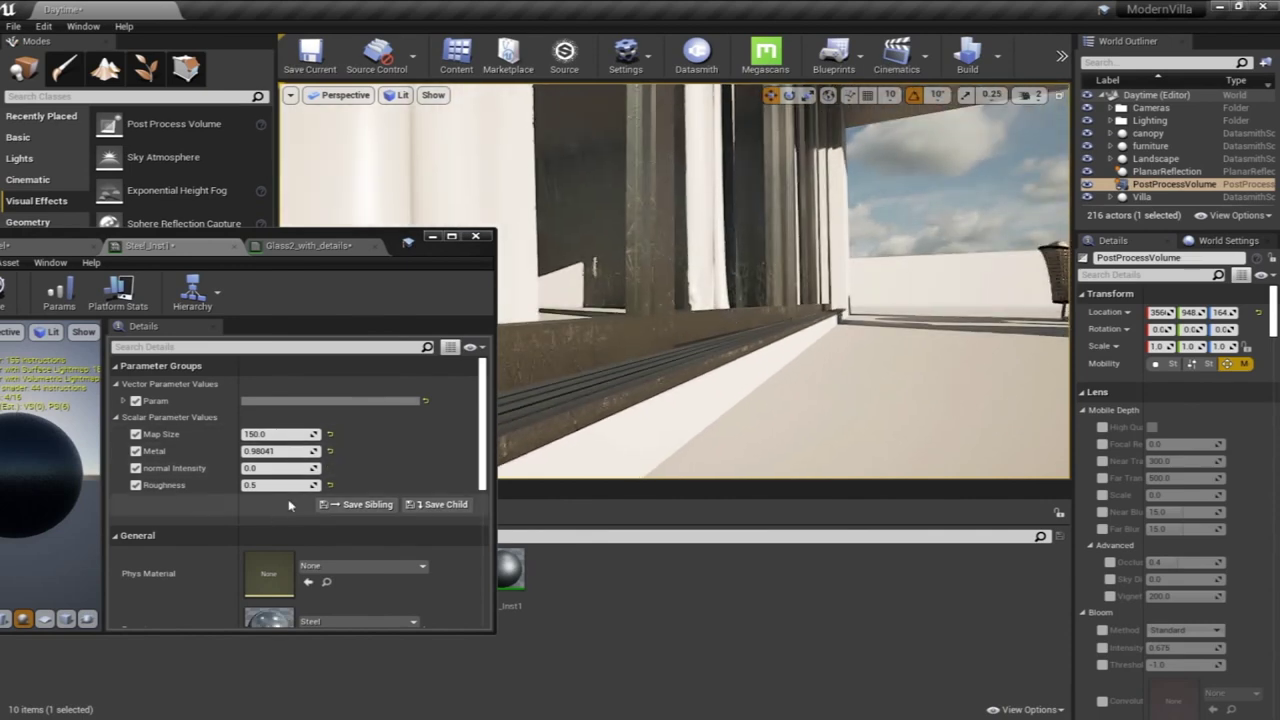
pyautogui.moveTo(293, 487); pyautogui.dragTo(310, 487)
pyautogui.moveTo(844, 314); pyautogui.dragTo(809, 341, button='right')
pyautogui.press('w')
pyautogui.moveTo(284, 435); pyautogui.dragTo(258, 435)
pyautogui.press('d')
pyautogui.moveTo(690, 335)
pyautogui.mouseDown(button='right')
pyautogui.moveTo(672, 333)
pyautogui.moveTo(682, 327)
pyautogui.mouseUp(button='right')
pyautogui.press('w')
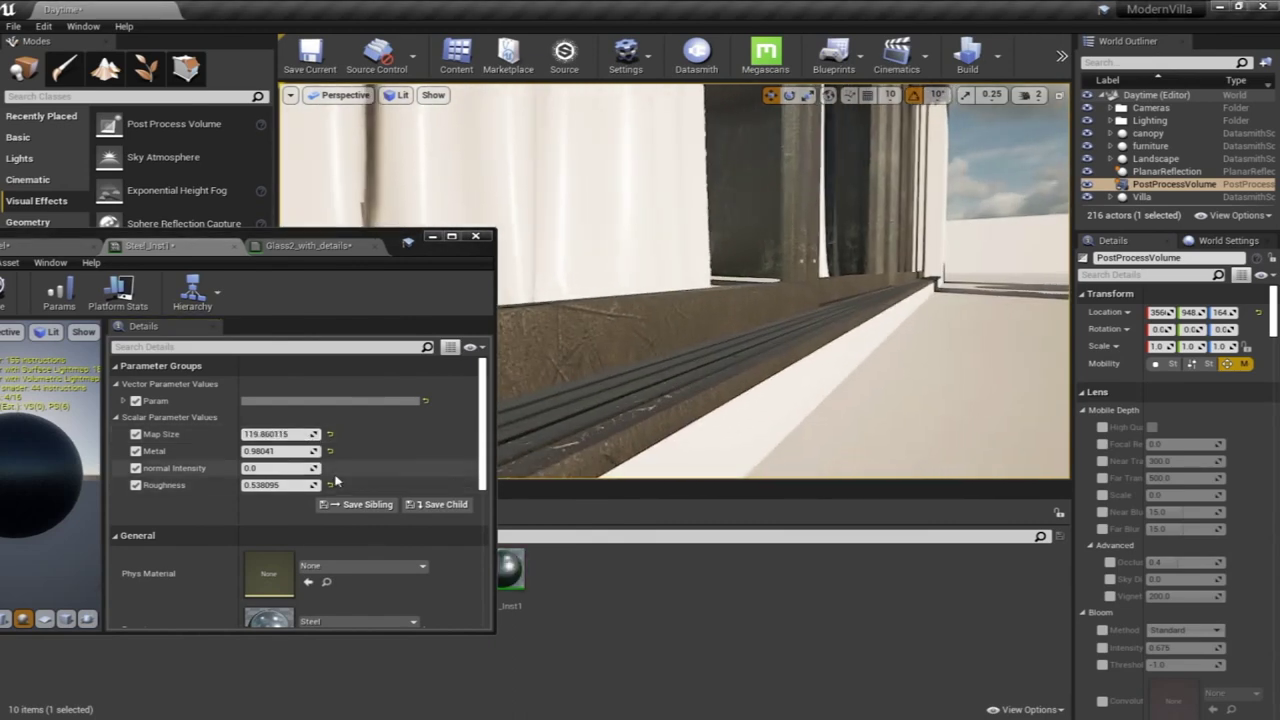
# Try a Roughness value of 0.1 on the Steel instance
pyautogui.click(301, 485)
pyautogui.write('0.1')
pyautogui.press('Return')
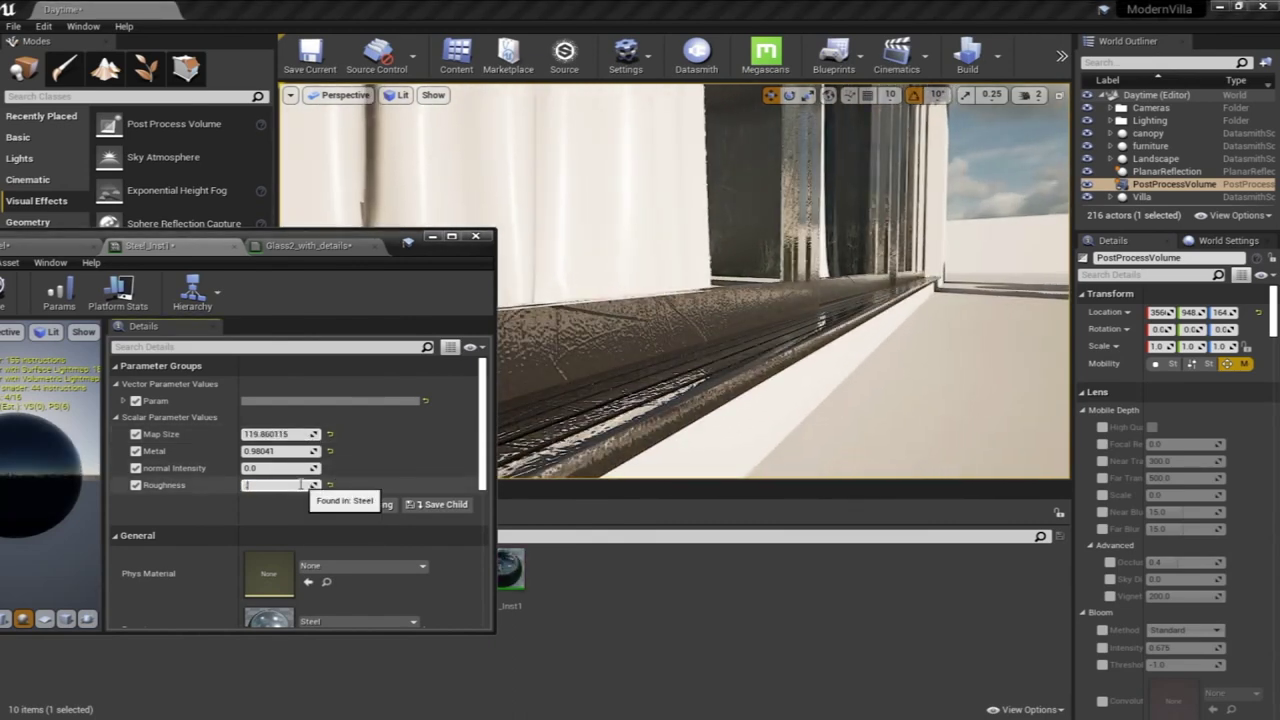
pyautogui.press('Return')
# Set the Steel instance's Metal to about 0.93, normal Intensity to 1 and Roughness to about 0.4
pyautogui.moveTo(313, 485); pyautogui.dragTo(283, 452)
pyautogui.press('Return')
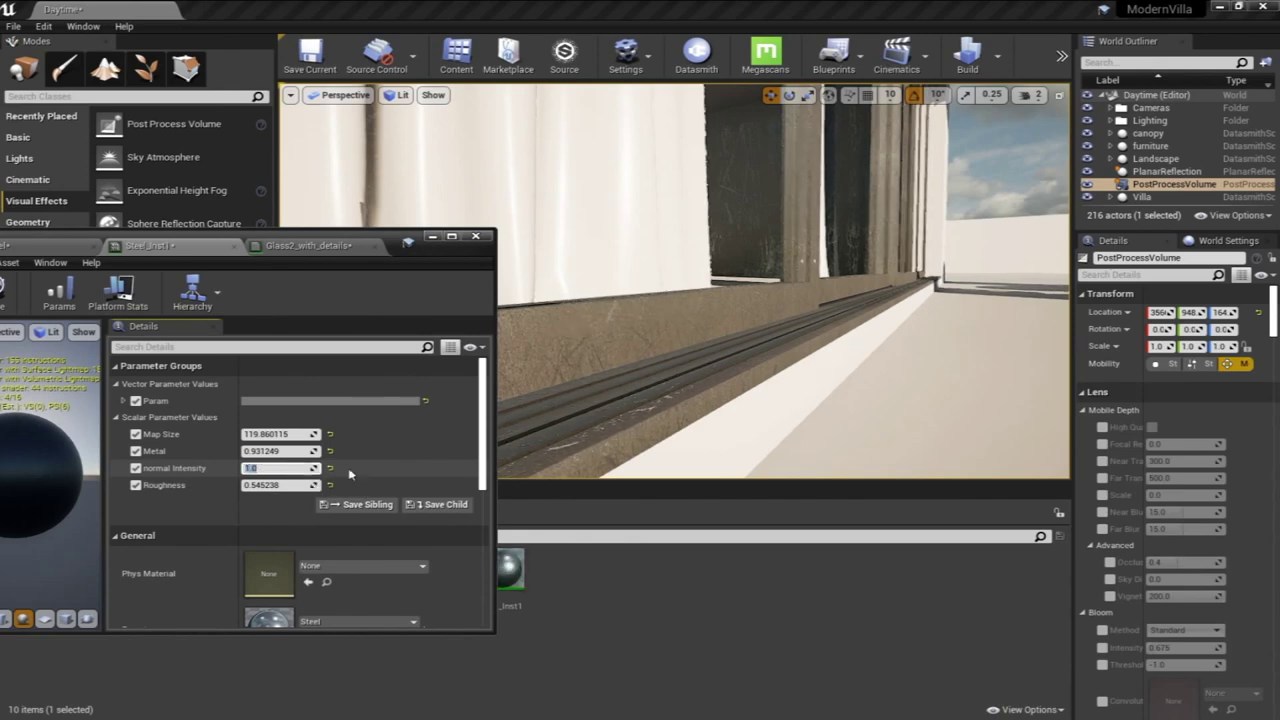
pyautogui.moveTo(279, 485); pyautogui.dragTo(273, 485)
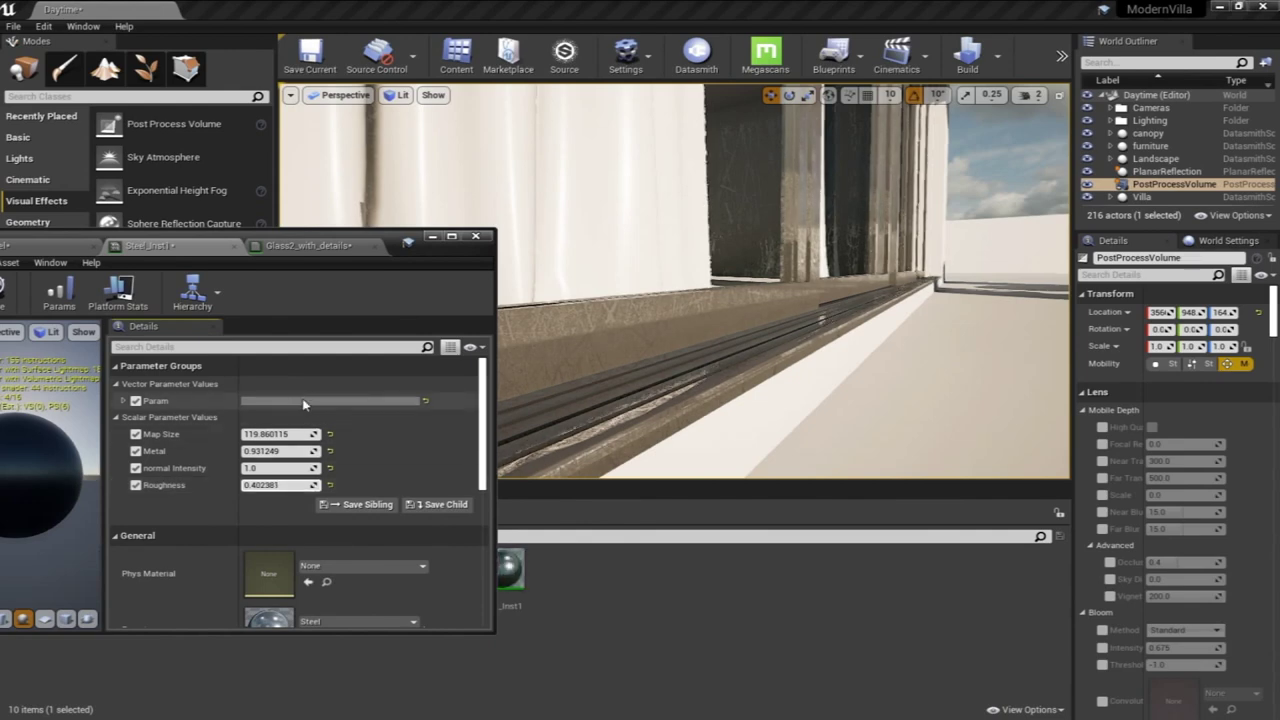
# Darken the Steel instance's Param colour to a neutral grey with a value of about 0.08
pyautogui.click(330, 400)
pyautogui.moveTo(533, 515); pyautogui.dragTo(541, 522)
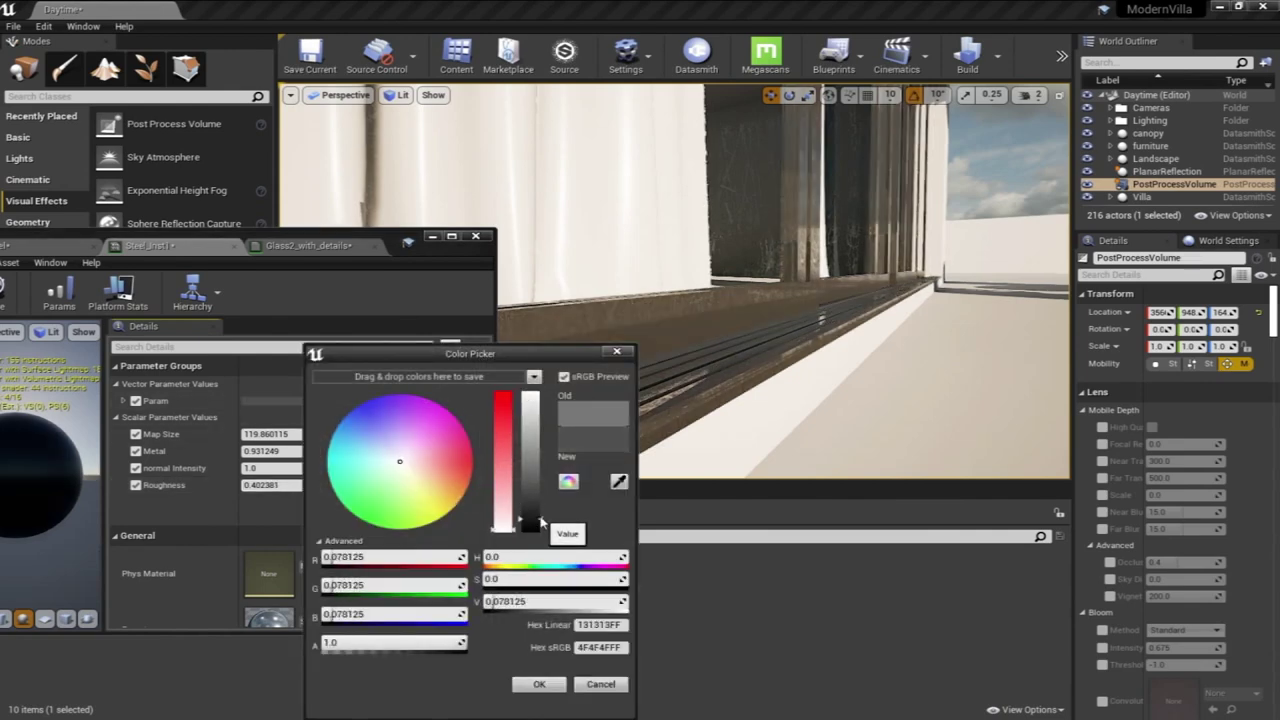
pyautogui.click(543, 688)
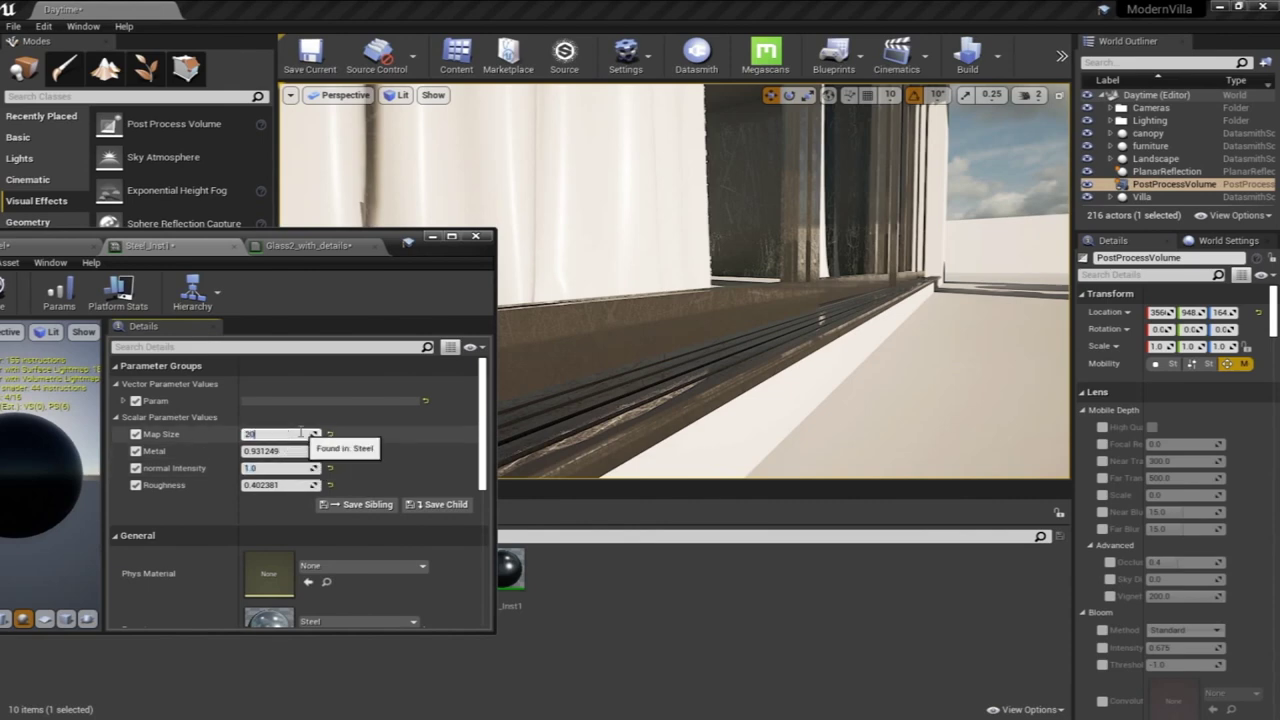
# Try a Map Size of 200 on the Steel instance with Roughness values of about 0.64 and 0.4
pyautogui.moveTo(758, 284); pyautogui.dragTo(834, 316, button='right')
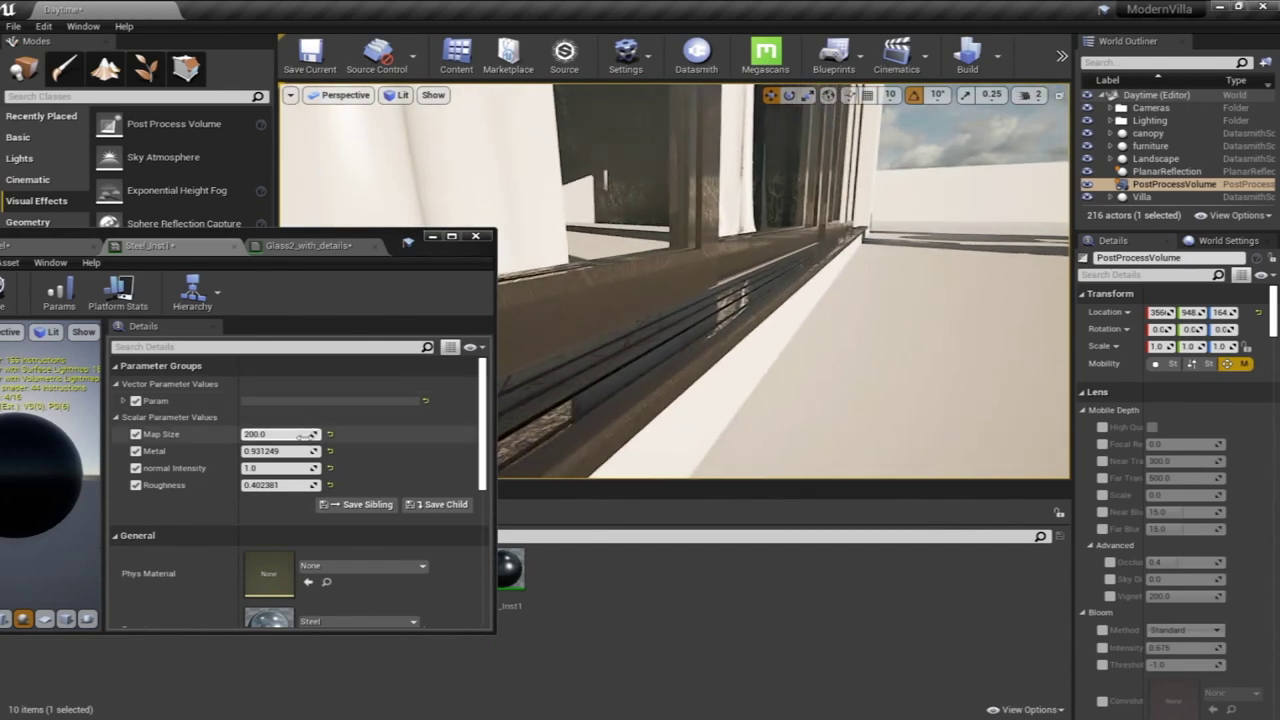
pyautogui.moveTo(297, 485); pyautogui.dragTo(330, 485)
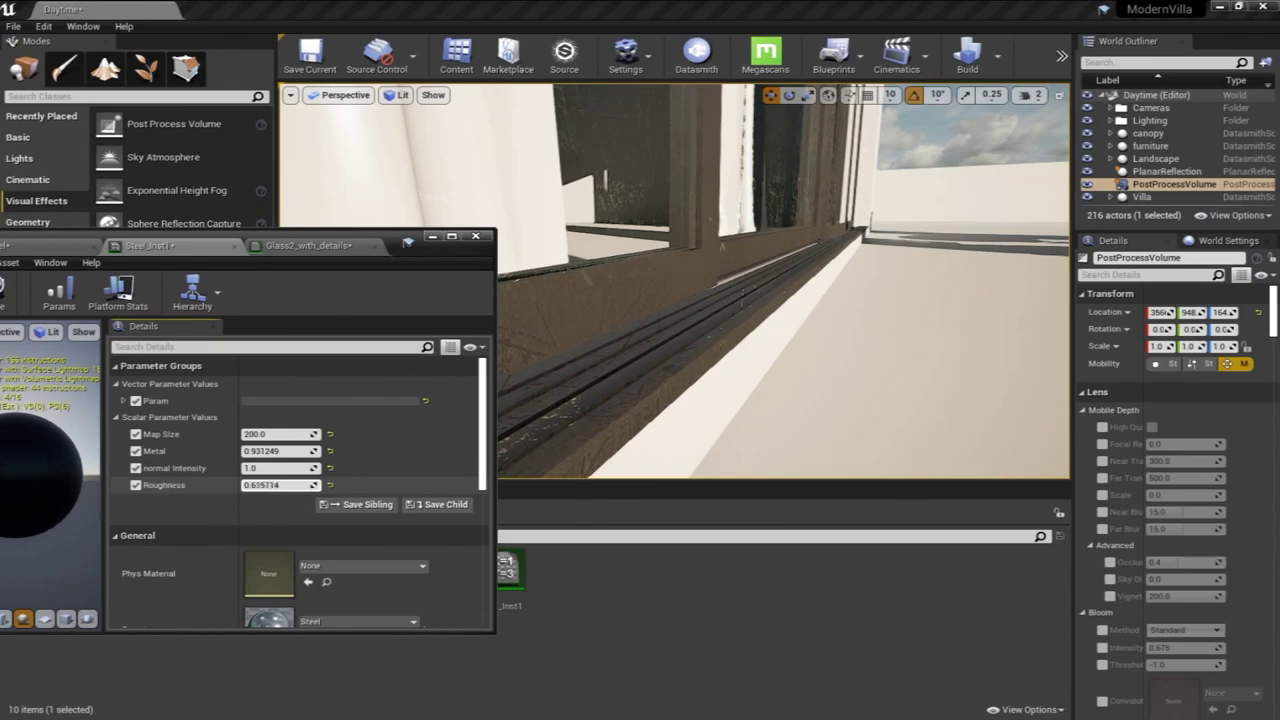
pyautogui.moveTo(330, 485); pyautogui.dragTo(300, 485)
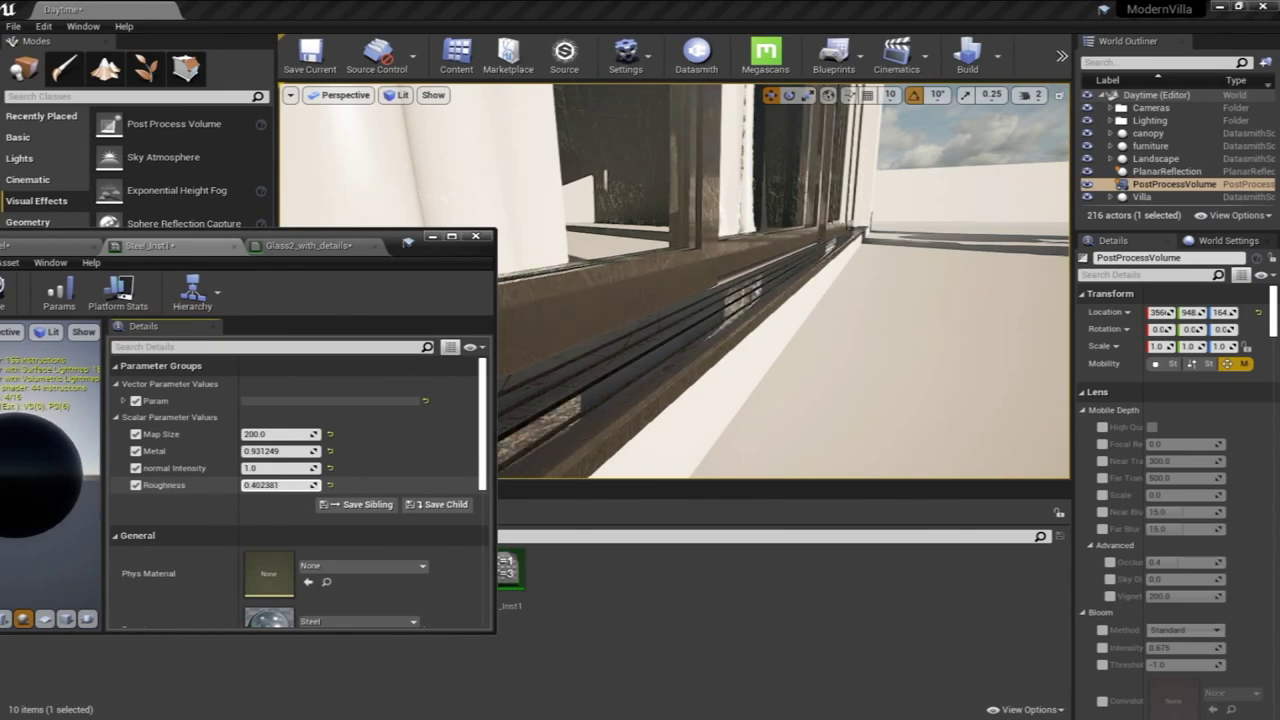
# Try a Map Size of 100 and settle on 80, with Roughness at about 0.37, checking the door frame closely
pyautogui.moveTo(580, 371); pyautogui.dragTo(480, 374, button='right')
pyautogui.click(290, 434)
pyautogui.write('100')
pyautogui.press('Return')
pyautogui.moveTo(580, 318); pyautogui.dragTo(680, 290, button='right')
pyautogui.click(270, 435)
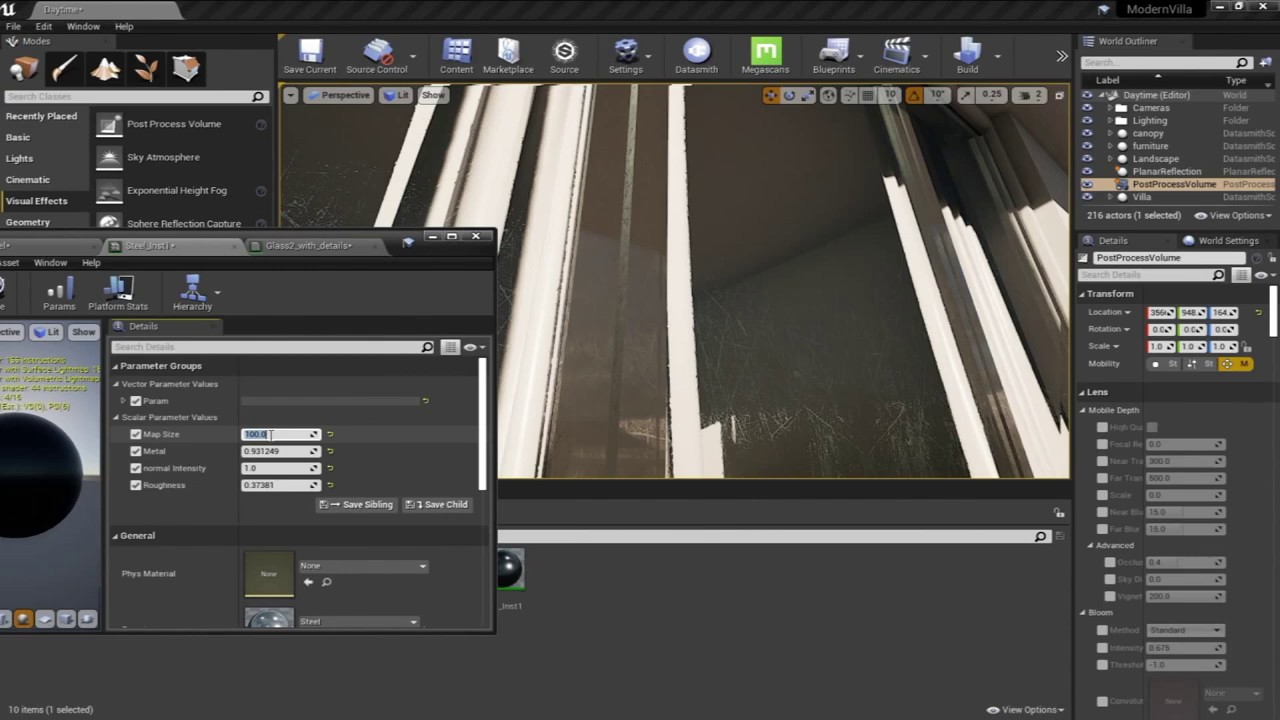
pyautogui.moveTo(590, 310); pyautogui.dragTo(677, 357, button='right')
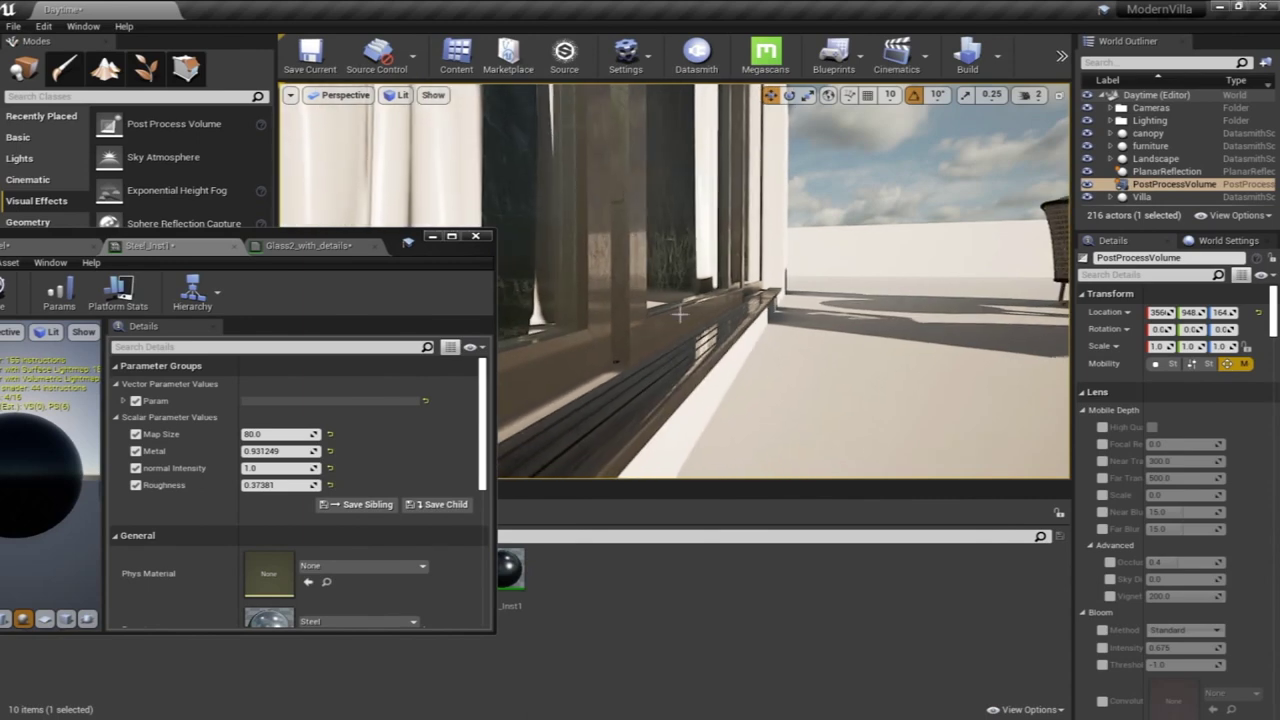
# Compare Roughness values of 0.2 and 0.3 on the door frame and settle on 0.3
pyautogui.click(286, 486)
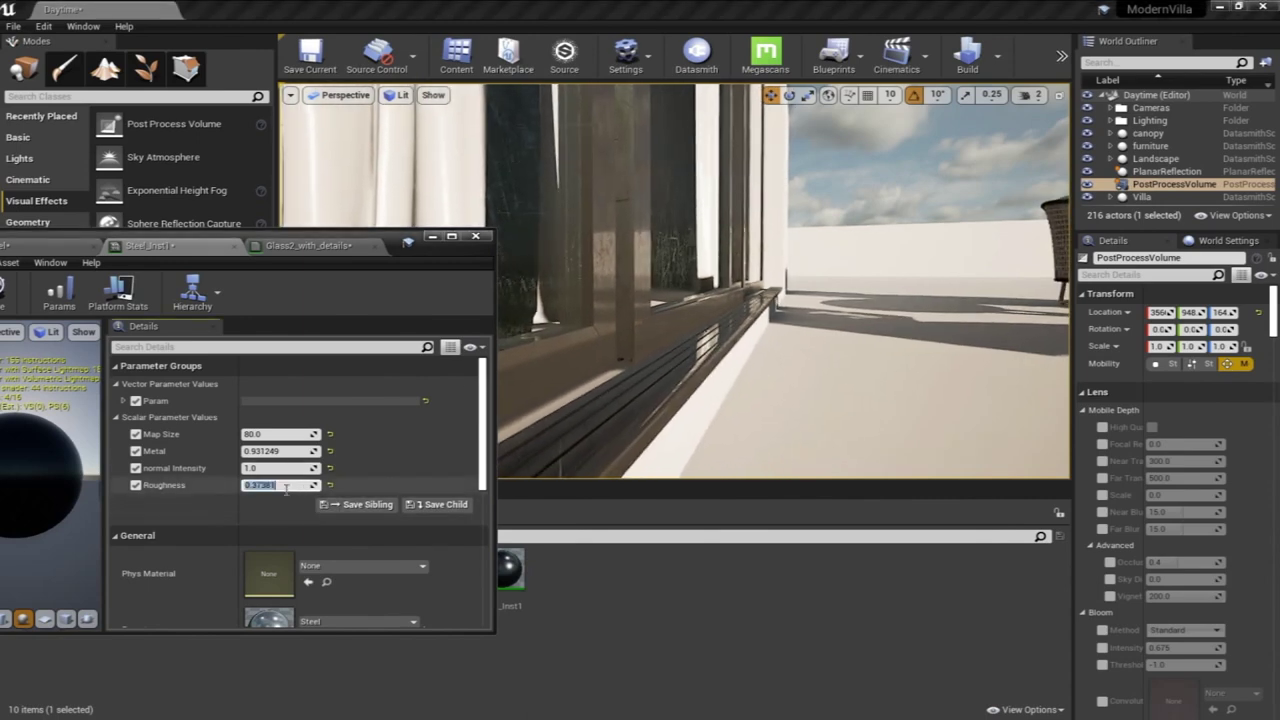
pyautogui.write('0.2')
pyautogui.press('Return')
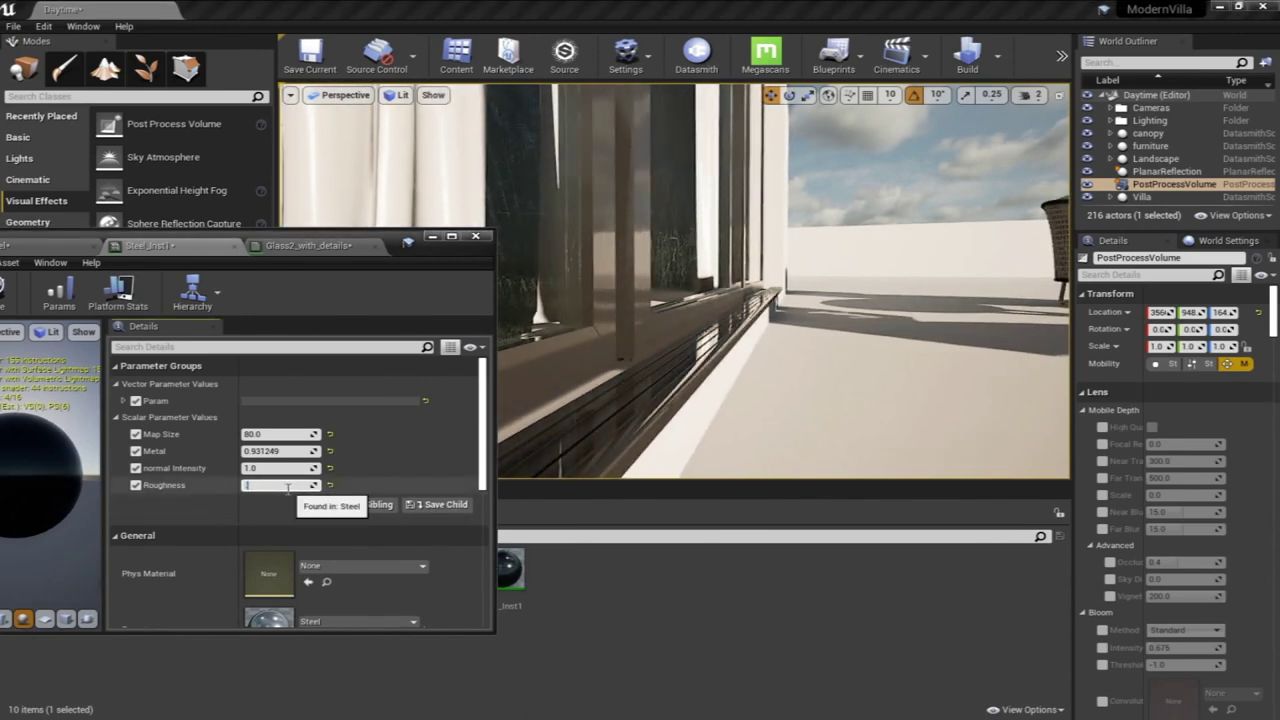
pyautogui.moveTo(619, 383); pyautogui.dragTo(582, 404, button='right')
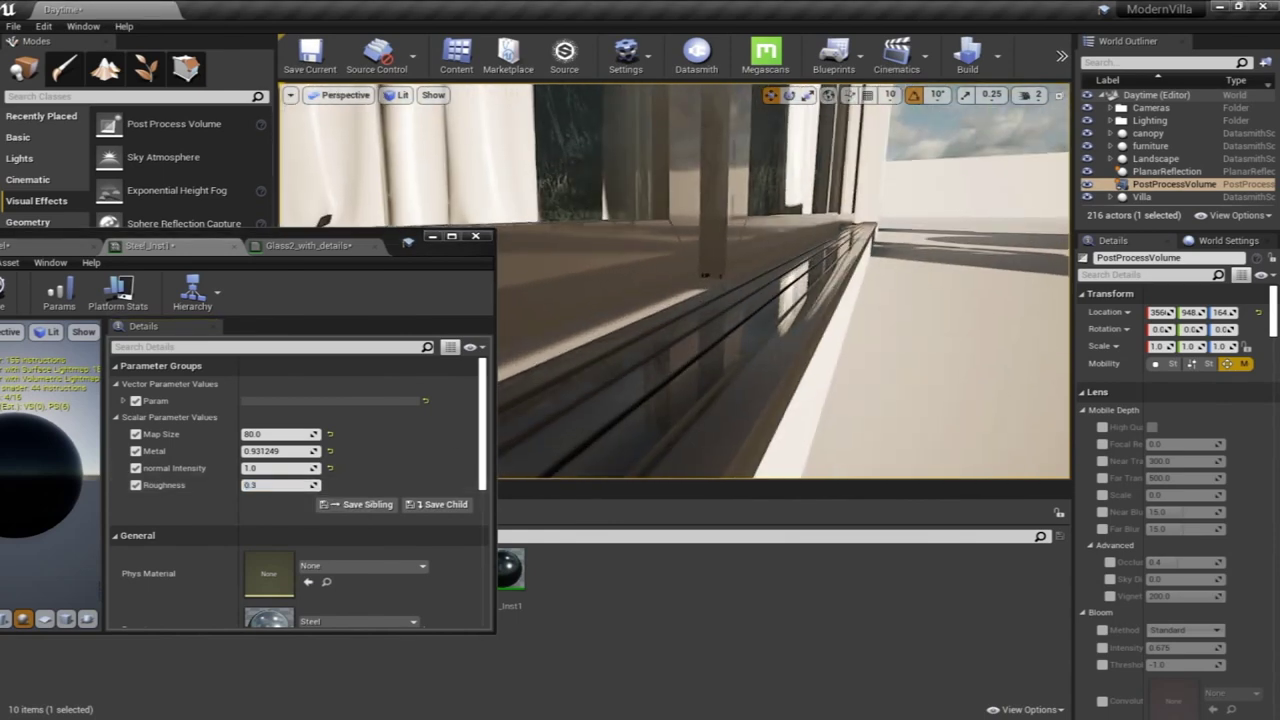
pyautogui.click(281, 485)
pyautogui.moveTo(590, 400); pyautogui.dragTo(566, 400, button='right')
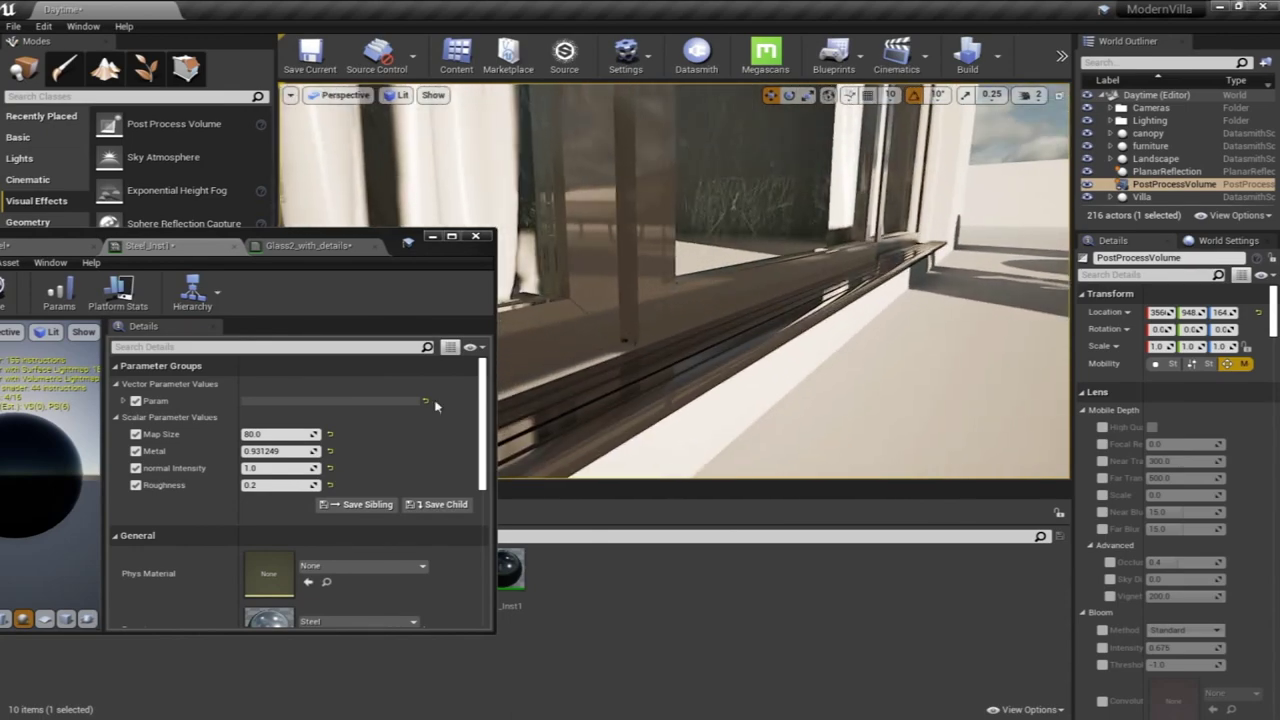
pyautogui.click(291, 486)
pyautogui.moveTo(697, 397); pyautogui.dragTo(724, 400, button='right')
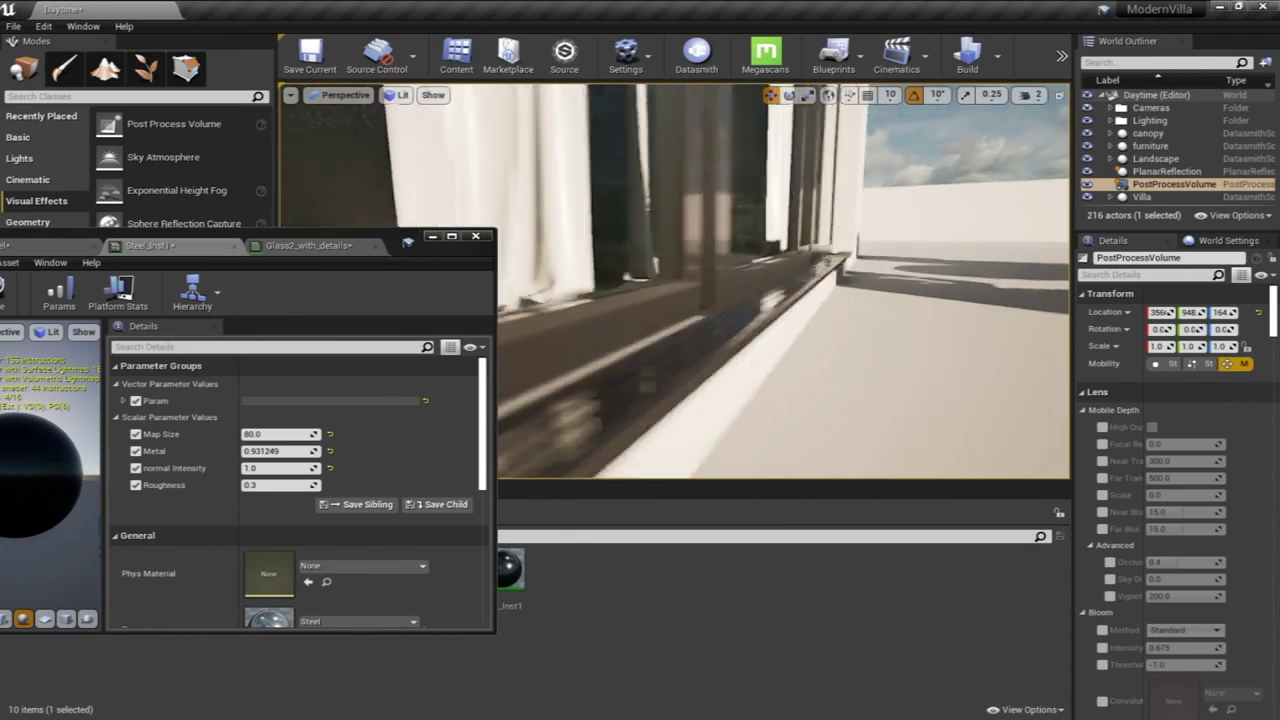
# Save the Steel instance and minimise its editor window to free the viewport
pyautogui.moveTo(404, 240); pyautogui.dragTo(832, 245)
pyautogui.click(379, 302)
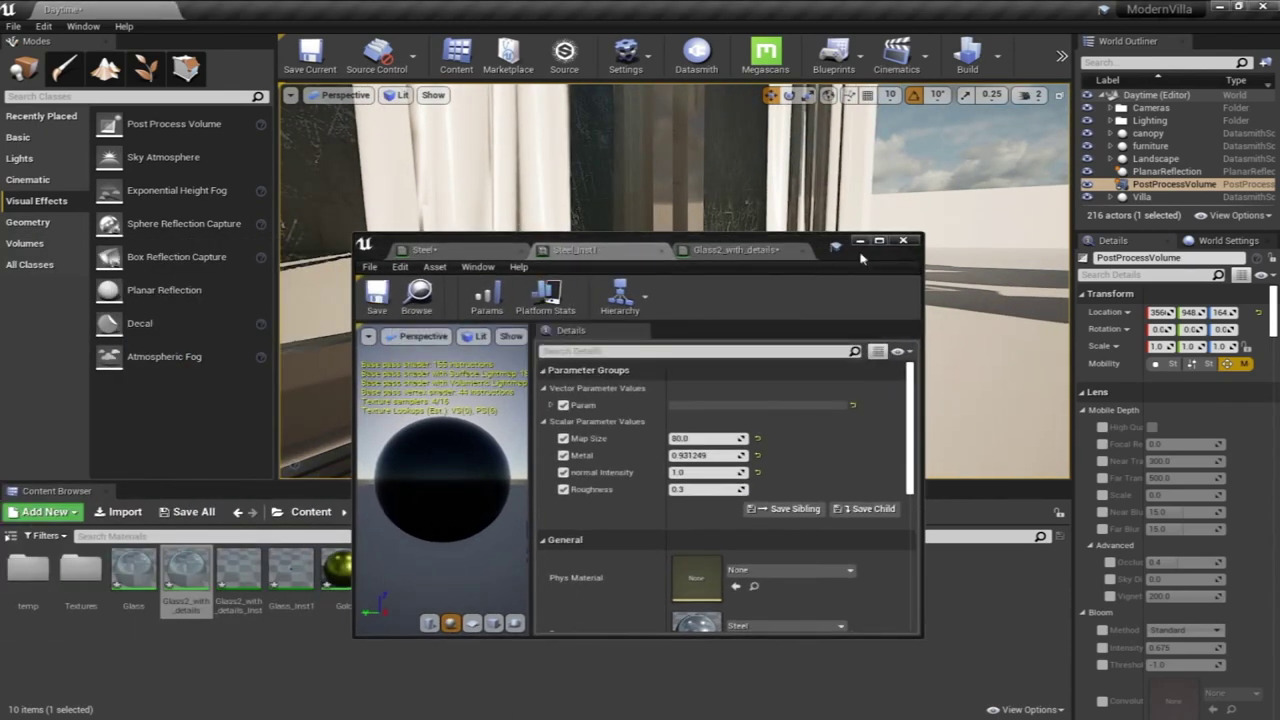
pyautogui.click(860, 241)
# Pilot CineCameraActor5 and examine the steel door frames from several angles
pyautogui.moveTo(860, 250); pyautogui.dragTo(840, 260, button='right')
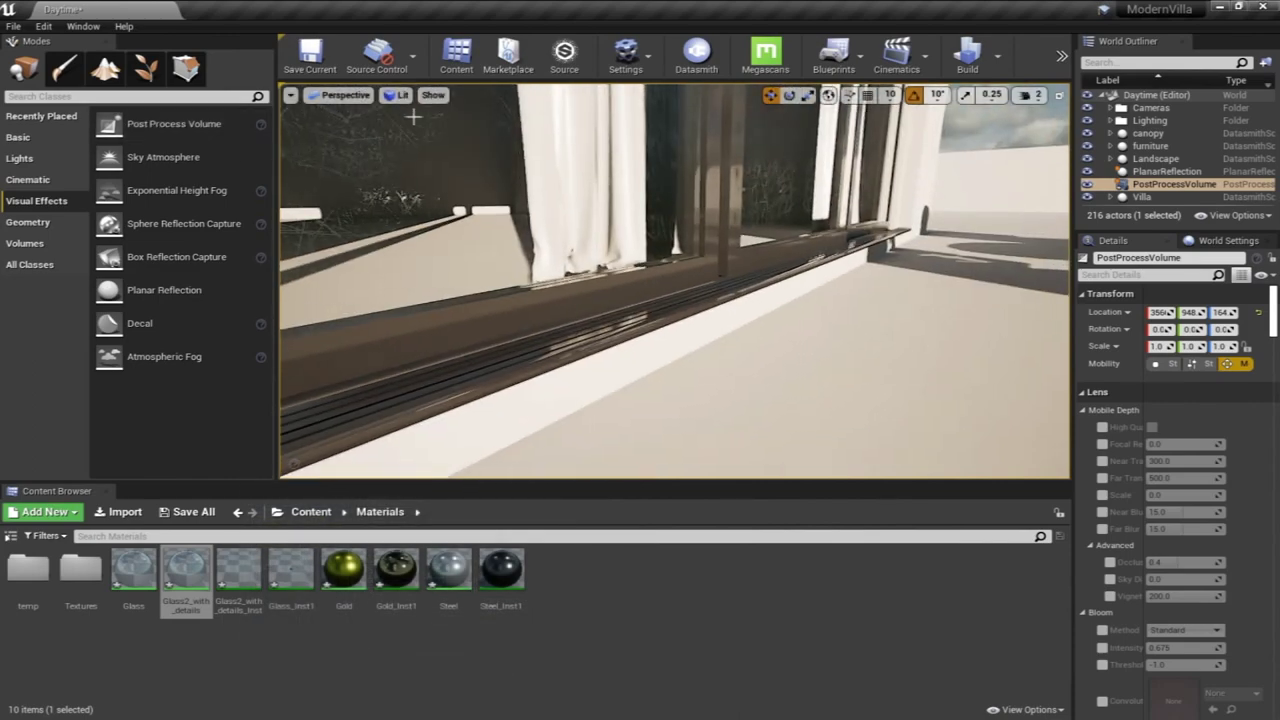
pyautogui.click(347, 96)
pyautogui.click(372, 257)
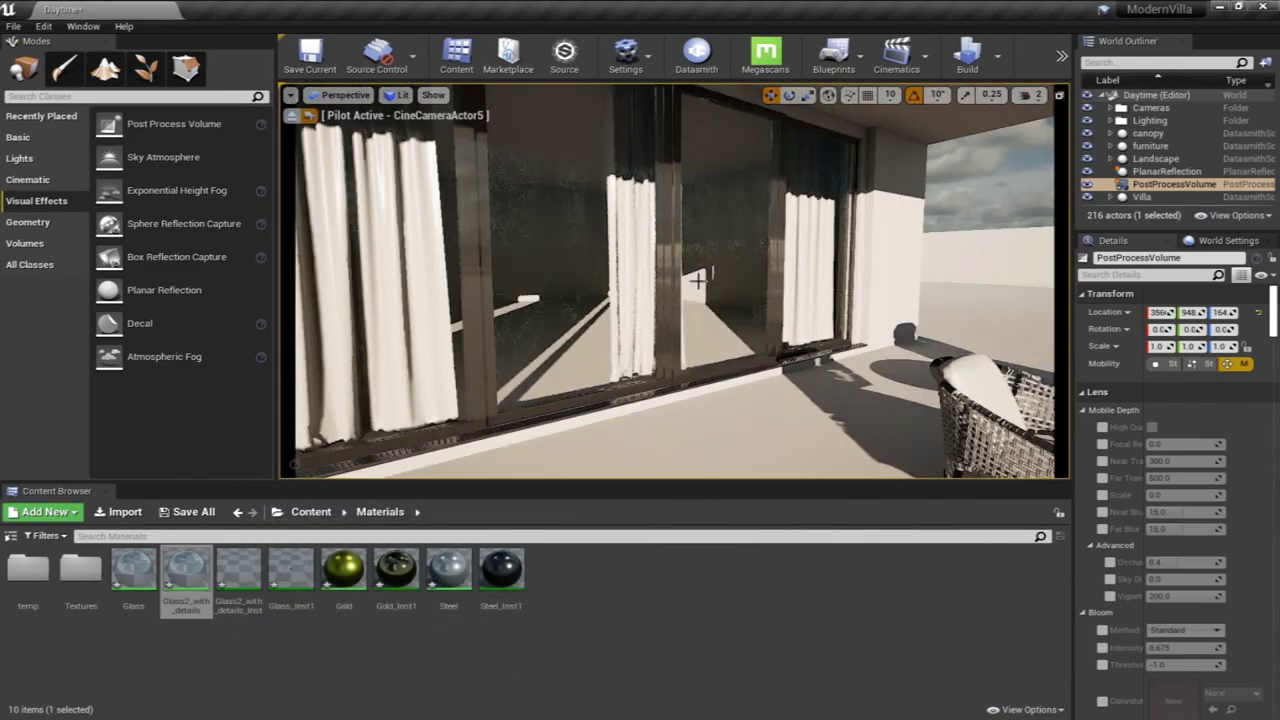
pyautogui.moveTo(675, 320); pyautogui.dragTo(672, 240, button='right')
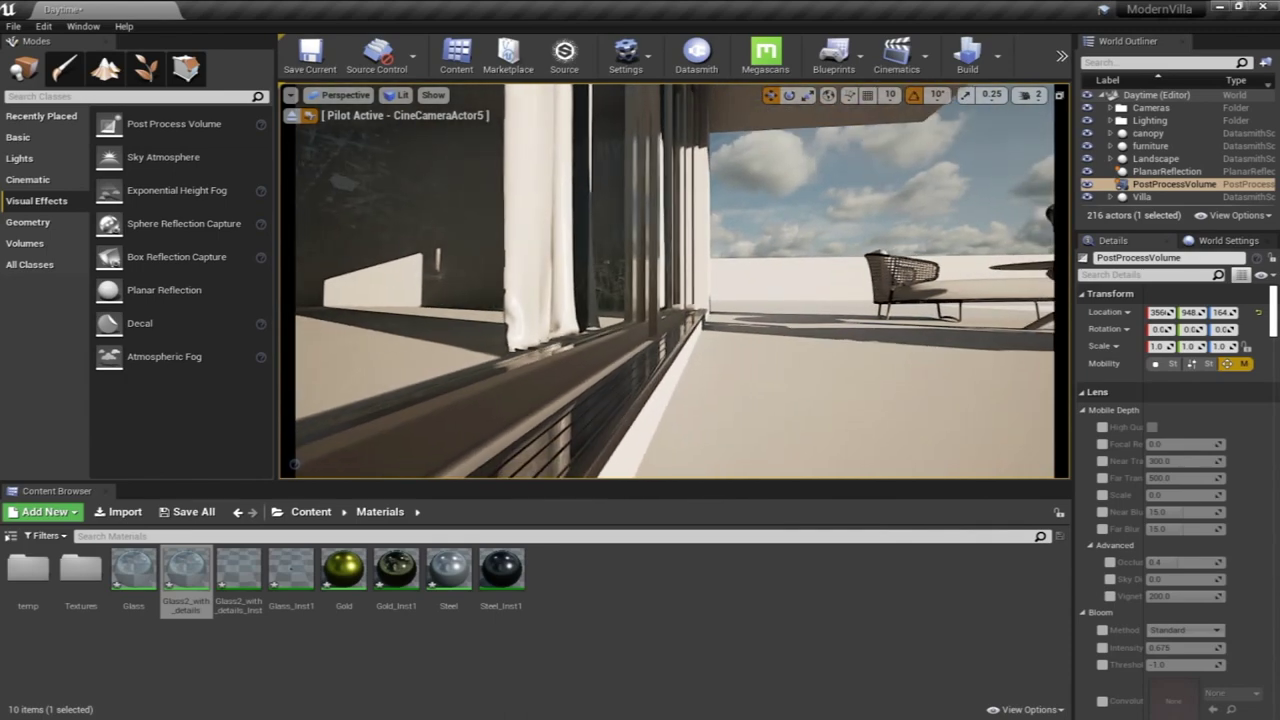
pyautogui.moveTo(675, 280); pyautogui.dragTo(585, 275, button='right')
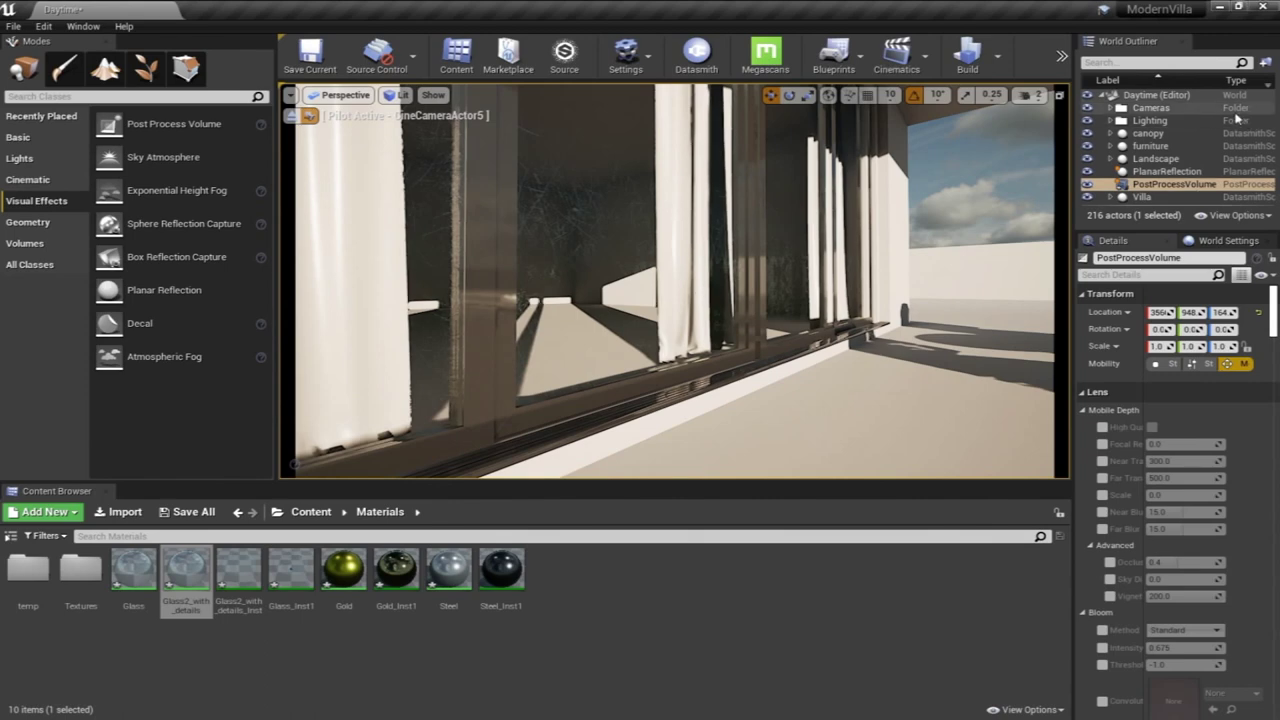
# Select CineCameraActor5 in the Cameras folder and change its lens preset to 85mm Prime f/1.8
pyautogui.click(1110, 107)
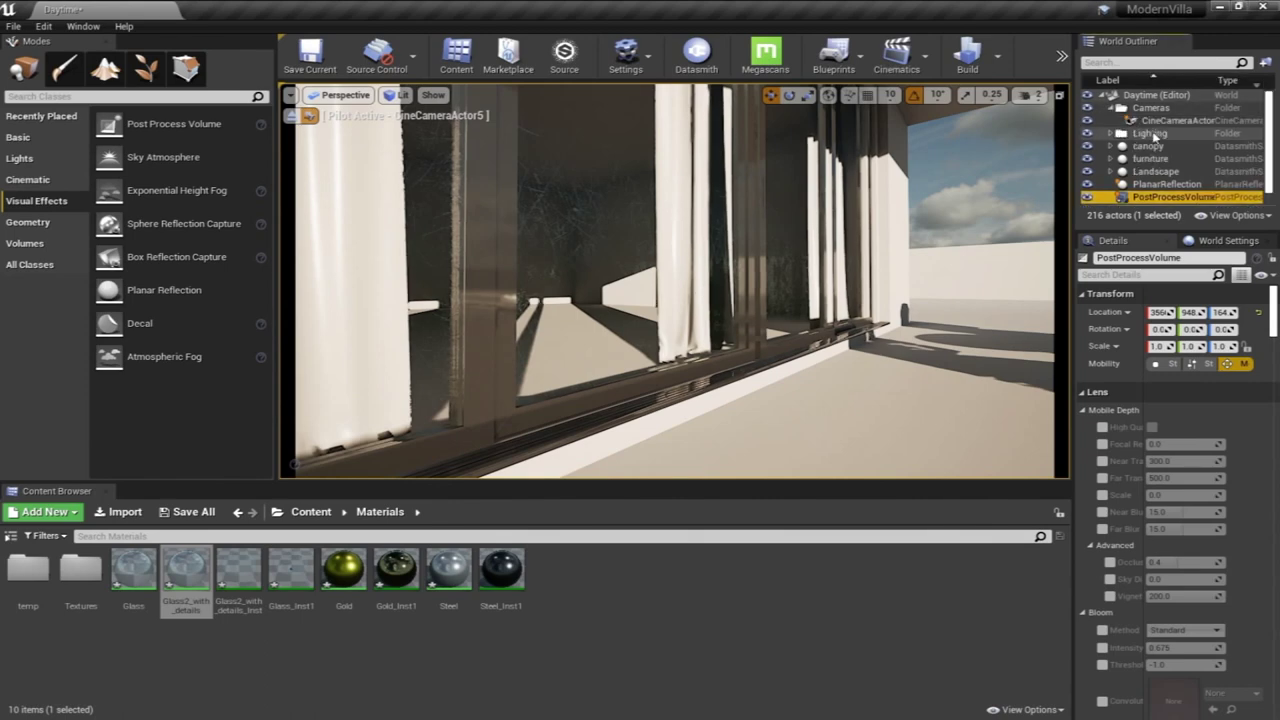
pyautogui.click(1170, 120)
pyautogui.scroll(-2, 1200, 480)
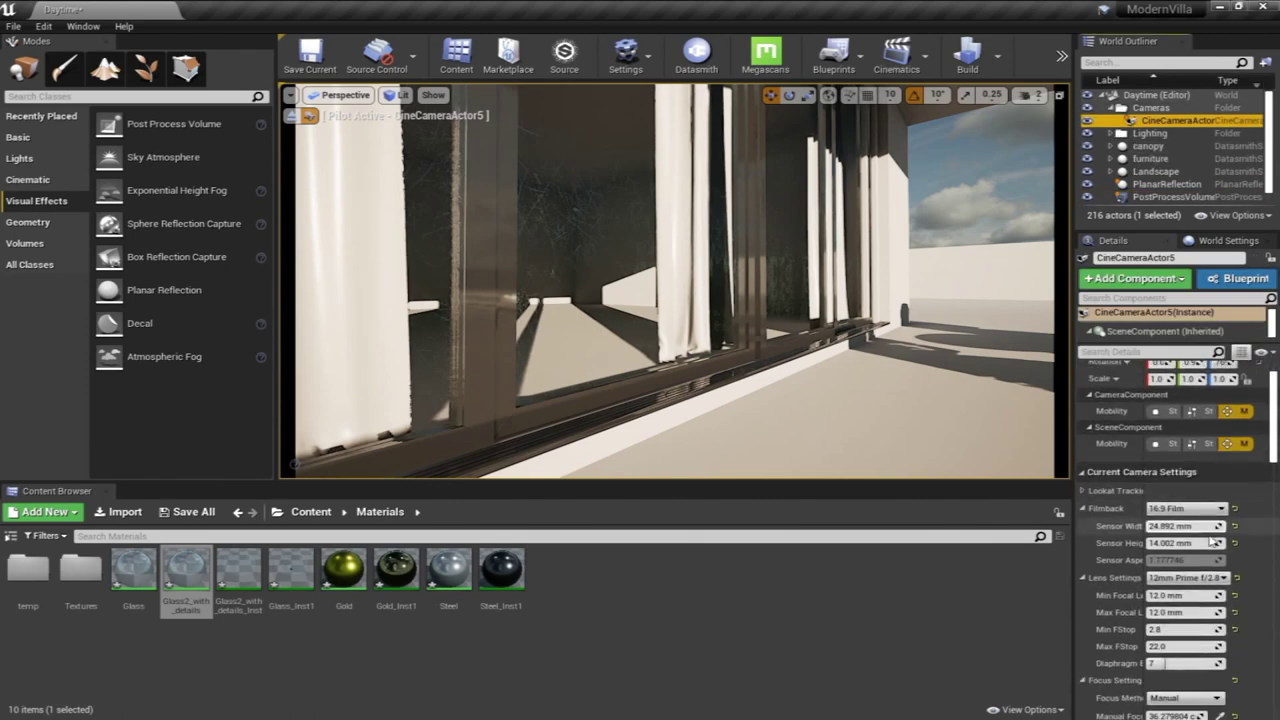
pyautogui.click(1215, 579)
pyautogui.click(1200, 627)
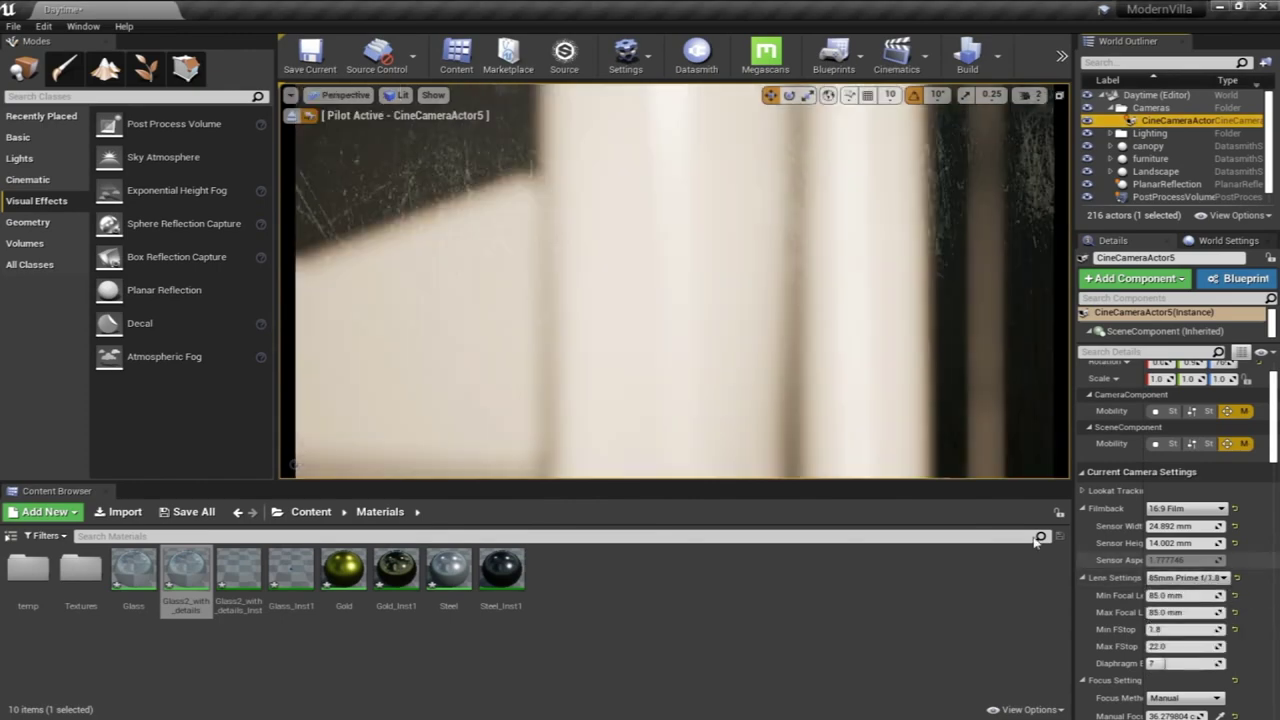
# Reframe the camera on the glass doors and sample its manual focus distance from the door frame
pyautogui.moveTo(675, 281); pyautogui.dragTo(695, 310, button='right')
pyautogui.scroll(-5, 1250, 530)
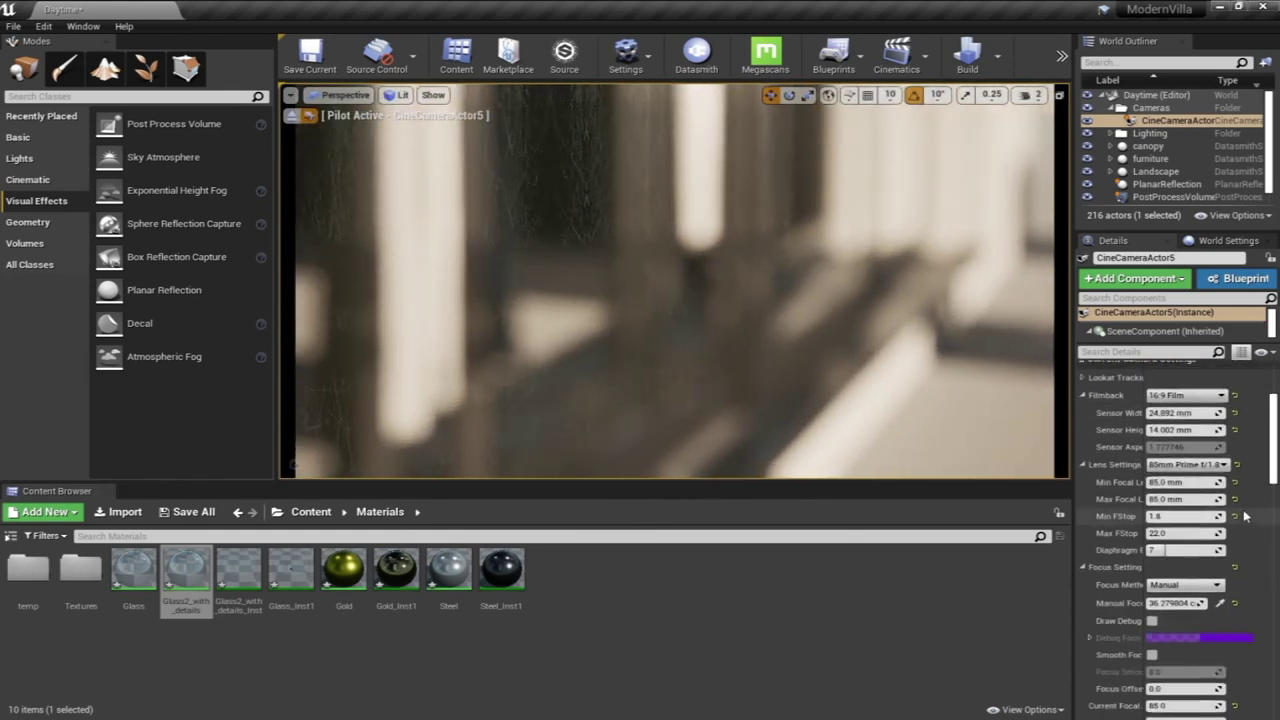
pyautogui.click(1220, 557)
pyautogui.click(838, 390)
pyautogui.moveTo(822, 421)
pyautogui.mouseDown(button='right')
pyautogui.moveTo(840, 475)
pyautogui.moveTo(842, 440)
pyautogui.moveTo(825, 450)
pyautogui.moveTo(795, 435)
pyautogui.moveTo(835, 430)
pyautogui.moveTo(830, 455)
pyautogui.moveTo(810, 430)
pyautogui.moveTo(830, 460)
pyautogui.moveTo(805, 420)
pyautogui.moveTo(820, 445)
pyautogui.moveTo(825, 435)
pyautogui.moveTo(812, 435)
pyautogui.mouseUp(button='right')
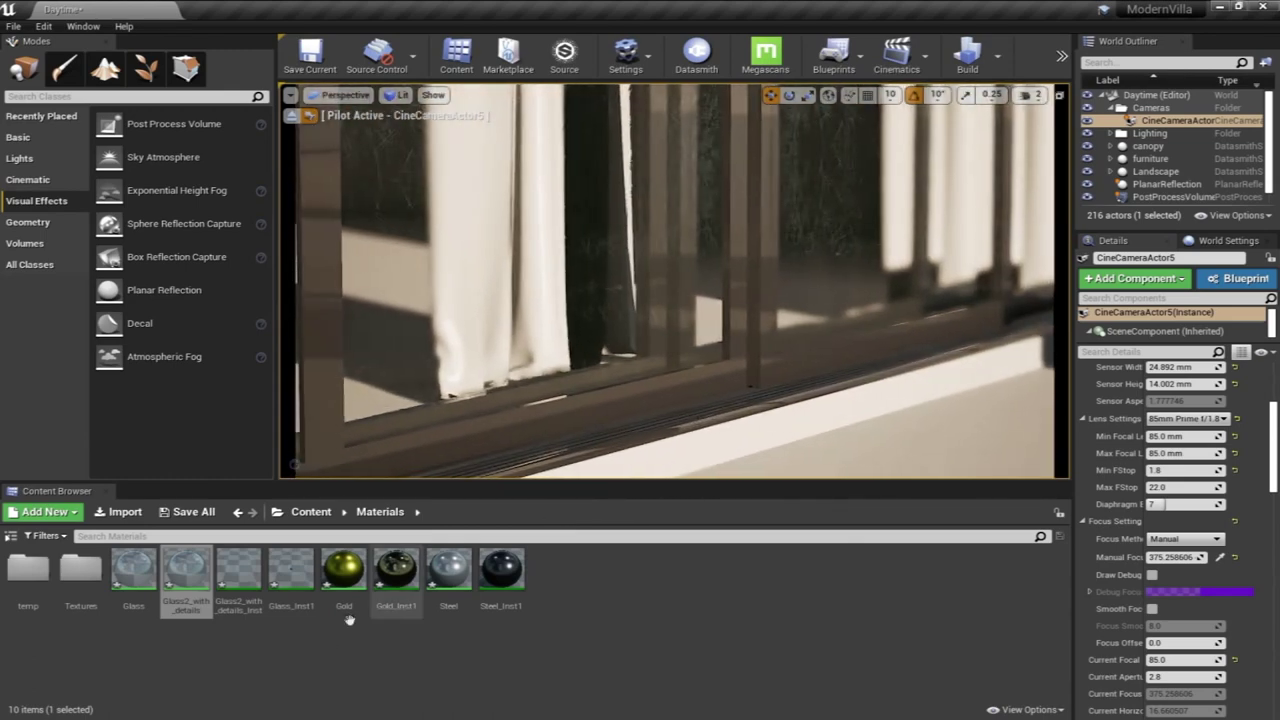
# Set the Fresnel power of the Glass2_with_details instance to about 0.395 and close its editor
pyautogui.doubleClick(190, 598)
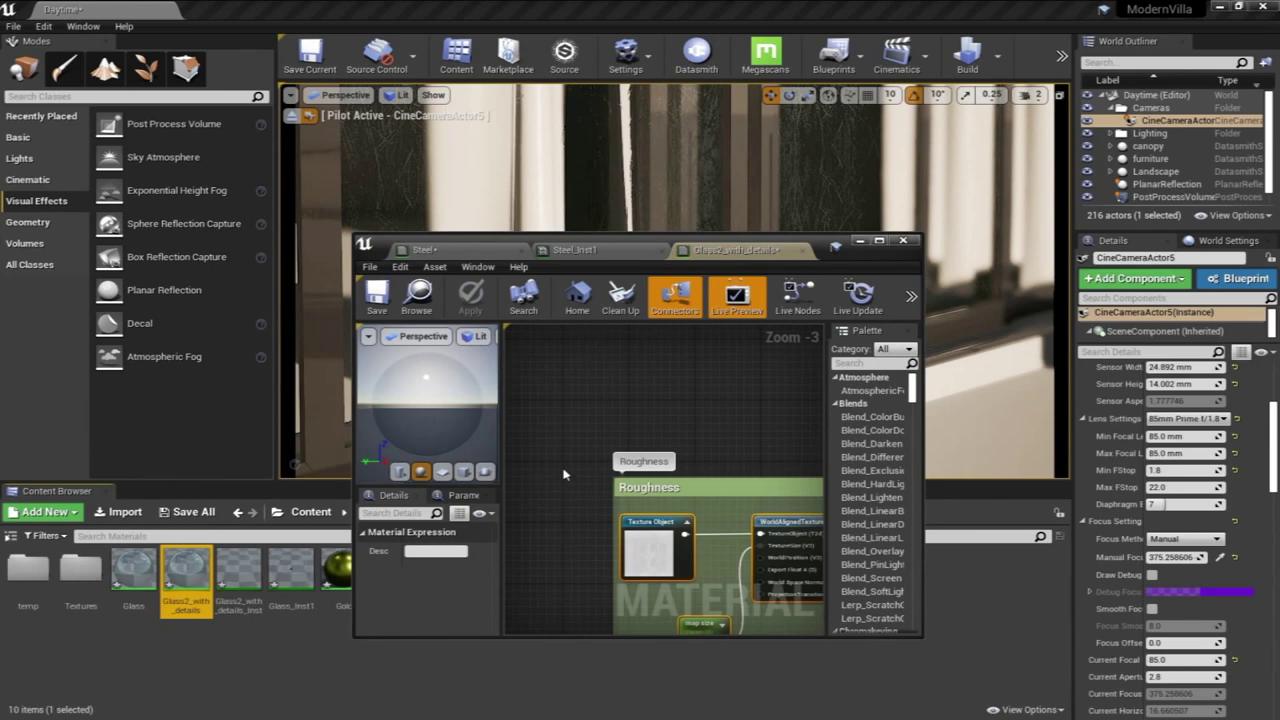
pyautogui.click(906, 242)
pyautogui.doubleClick(238, 578)
pyautogui.moveTo(697, 267); pyautogui.dragTo(307, 208)
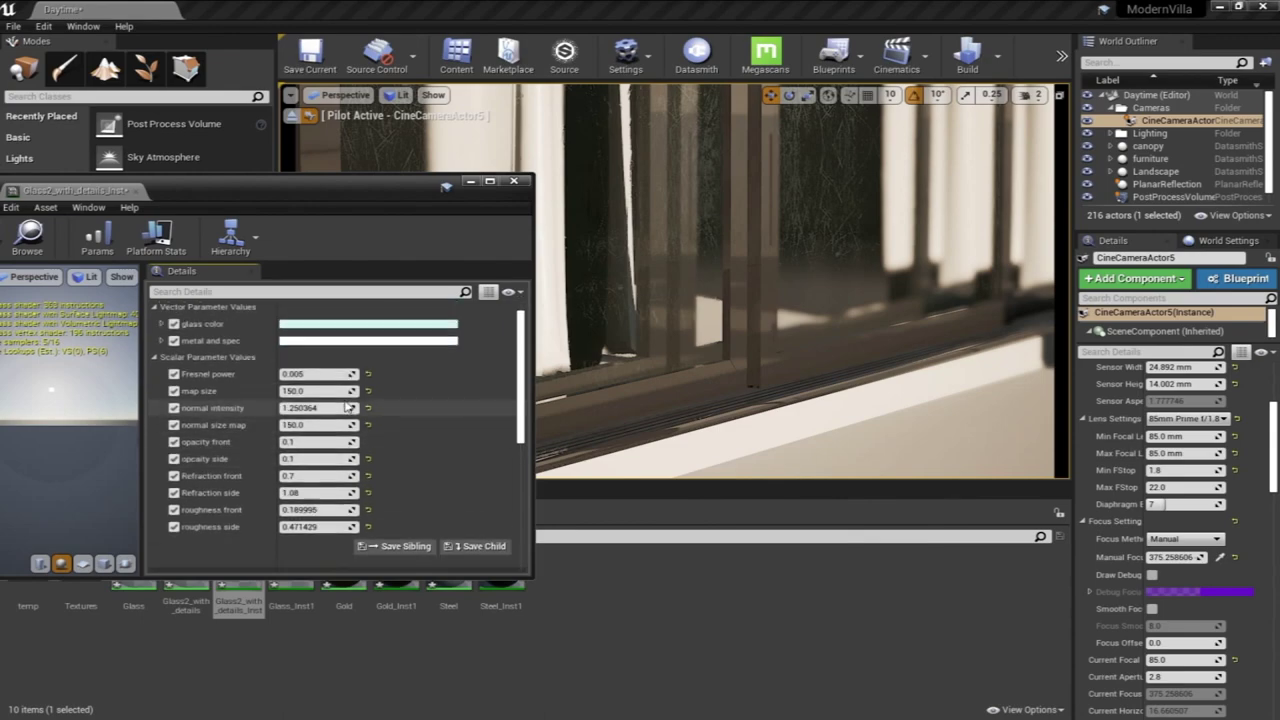
pyautogui.moveTo(343, 375); pyautogui.dragTo(415, 375)
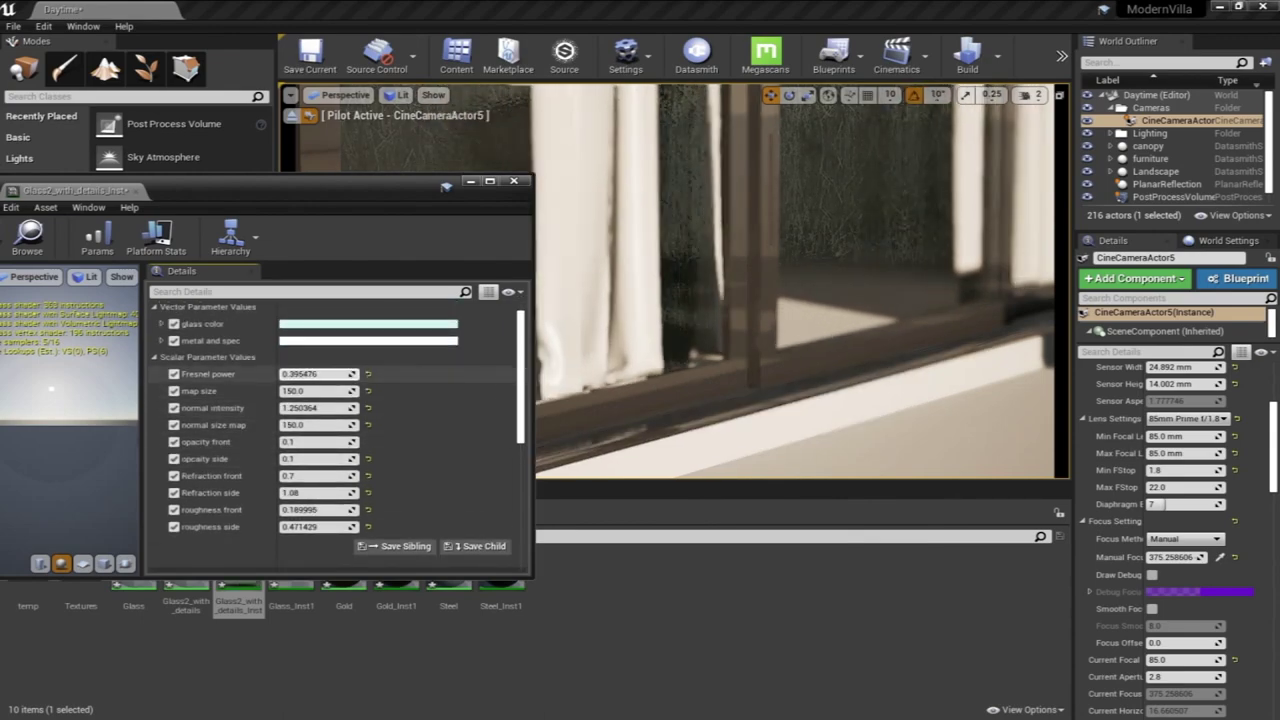
pyautogui.click(512, 183)
# Inspect the door glass, reopen the Glass2_with_details instance and lower its Refraction side to about 0.8
pyautogui.moveTo(686, 271); pyautogui.dragTo(651, 300, button='right')
pyautogui.rightClick(771, 206)
pyautogui.click(238, 580)
pyautogui.doubleClick(238, 580)
pyautogui.moveTo(600, 167); pyautogui.dragTo(116, 152)
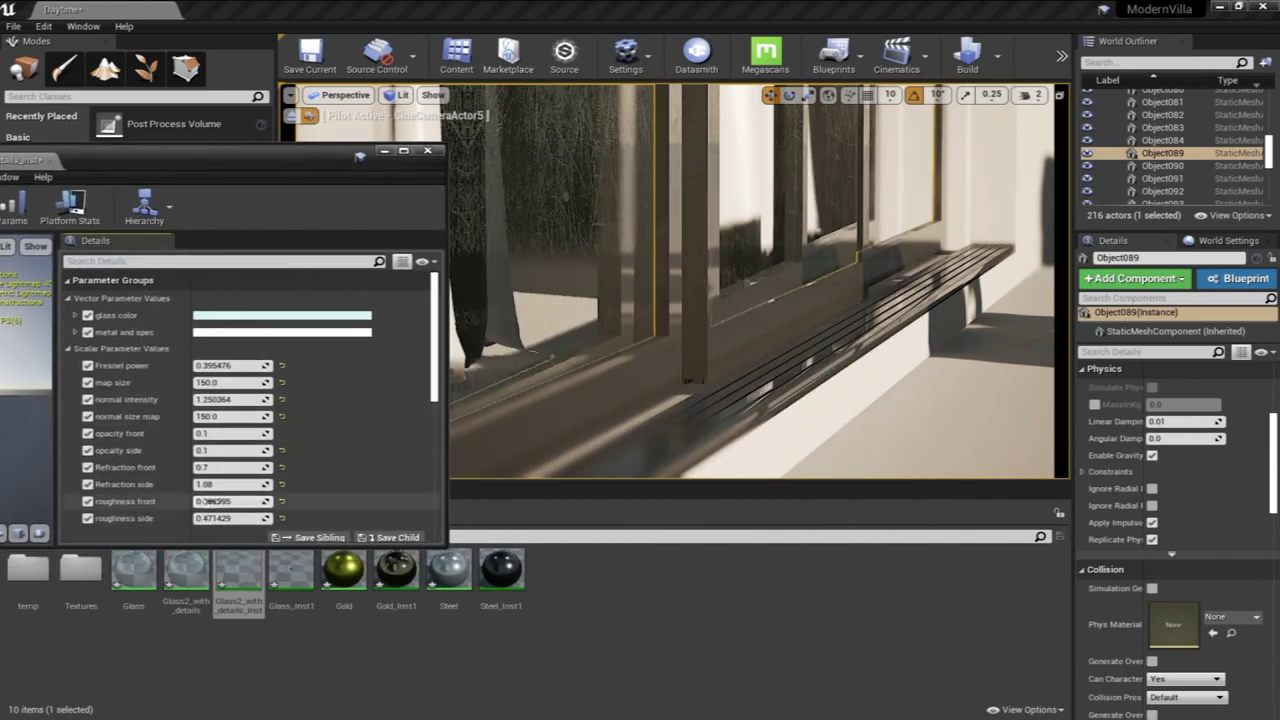
pyautogui.moveTo(261, 484); pyautogui.dragTo(247, 484)
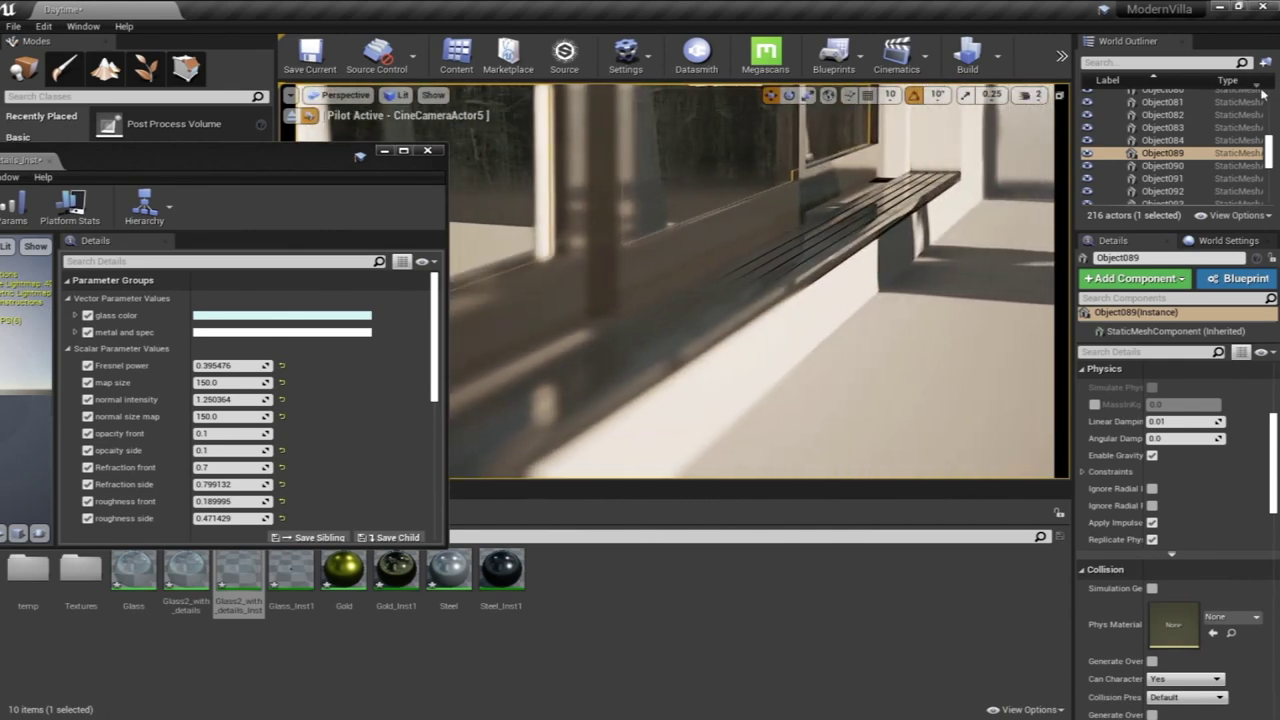
# Reselect CineCameraActor5 and sample its manual focus distance from the vertical door frame
pyautogui.moveTo(1268, 152); pyautogui.dragTo(1268, 108)
pyautogui.click(1185, 121)
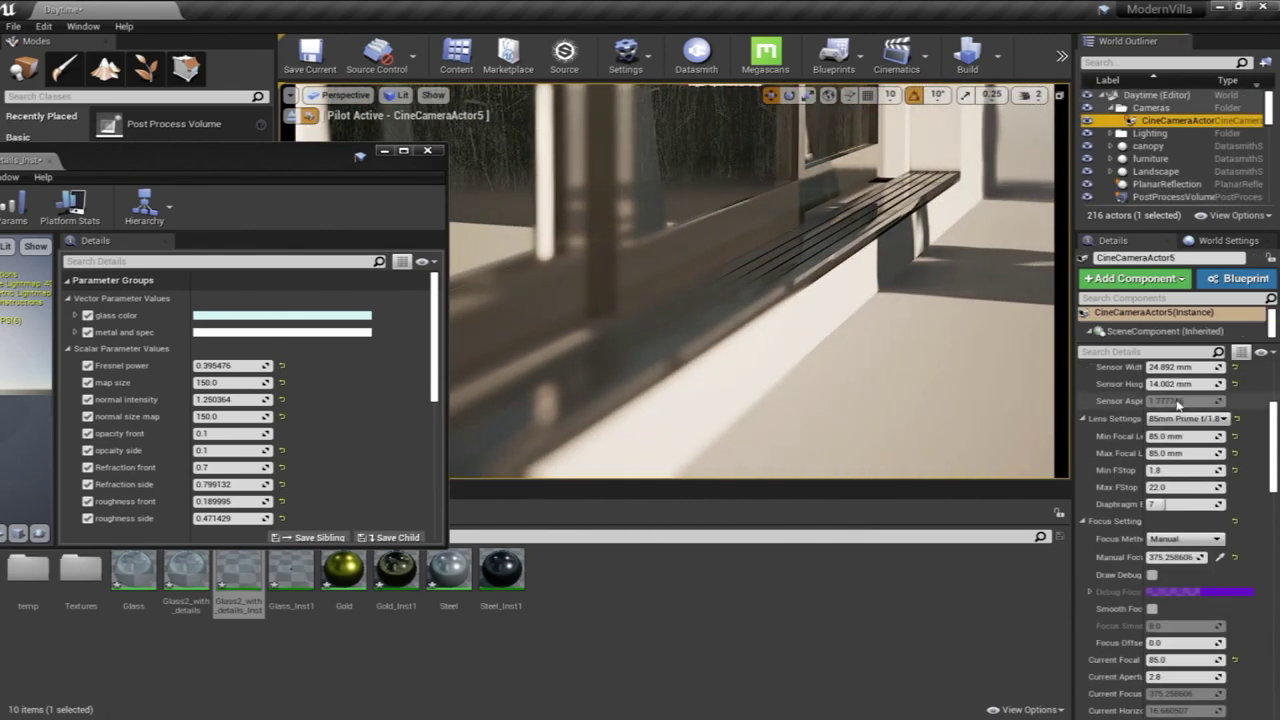
pyautogui.click(1219, 556)
pyautogui.click(590, 345)
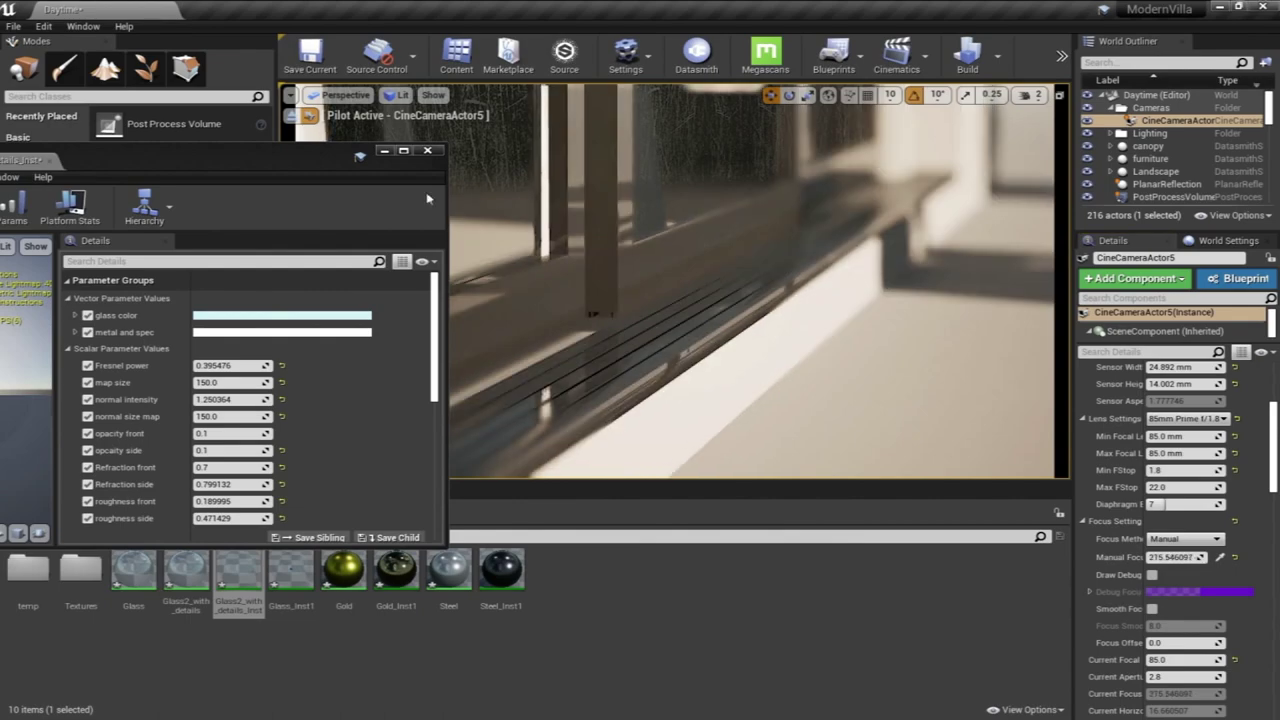
# Minimise the glass instance editor, reframe the lower door track and sample the camera's focus distance there
pyautogui.click(384, 151)
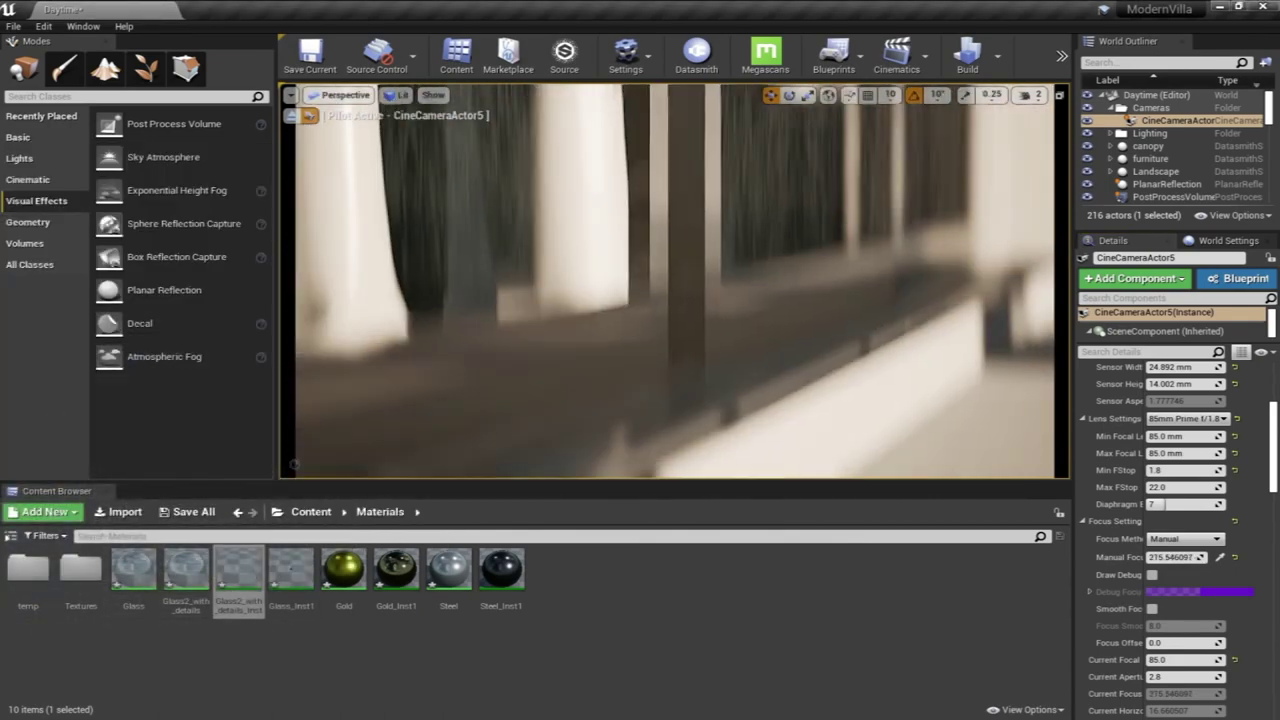
pyautogui.moveTo(680, 240)
pyautogui.mouseDown(button='right')
pyautogui.moveTo(660, 246)
pyautogui.moveTo(676, 259)
pyautogui.mouseUp(button='right')
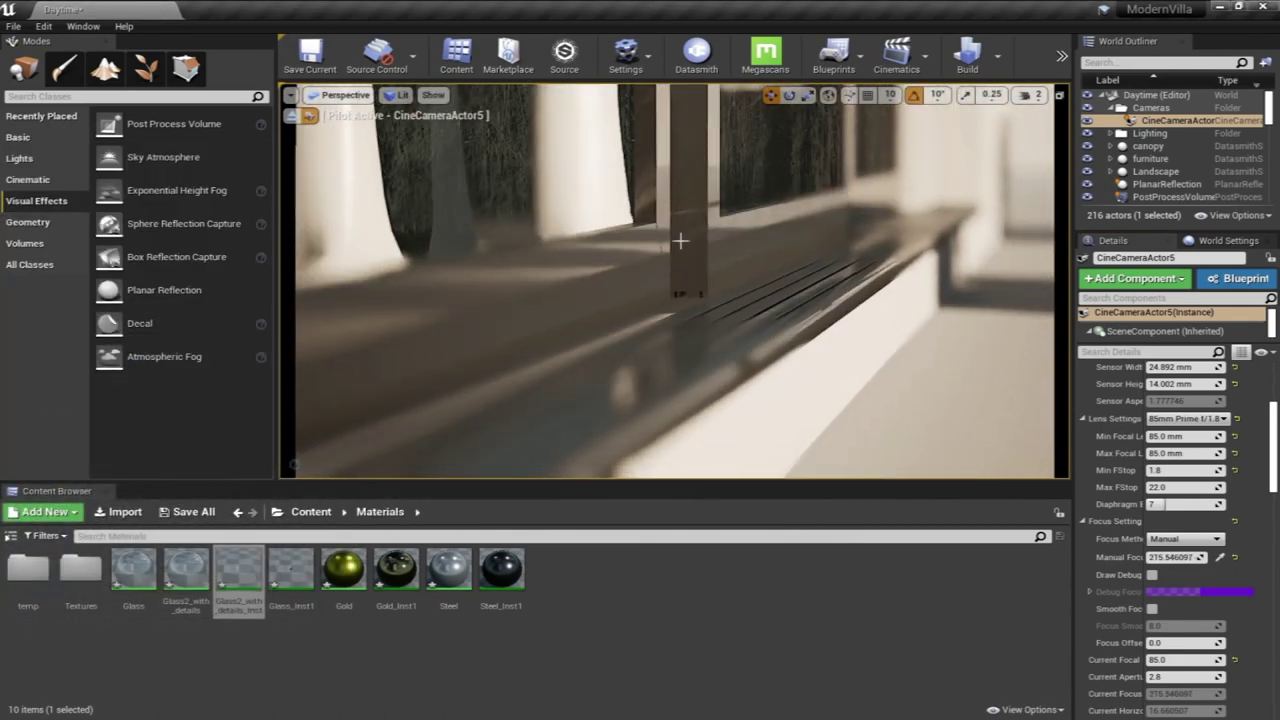
pyautogui.click(679, 393)
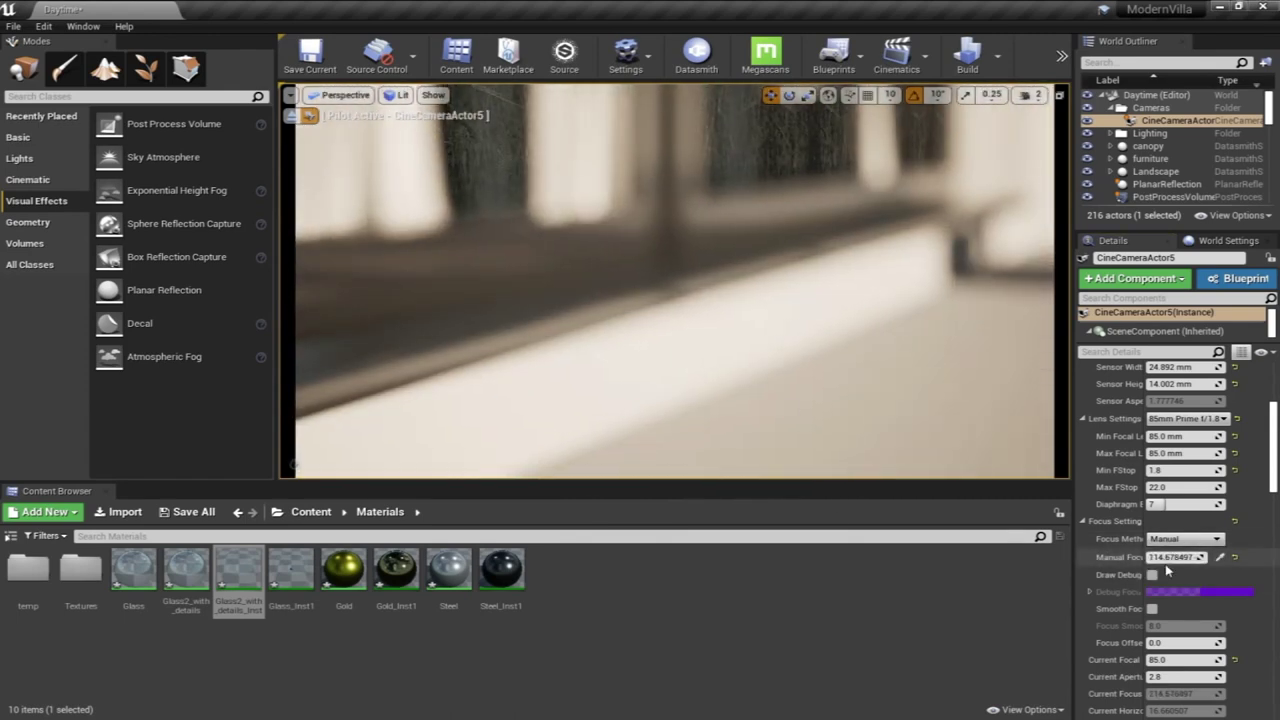
# Turn on the debug focus plane, adjust the manual focus to about 236.7 along the door track, and turn the plane off
pyautogui.click(1152, 575)
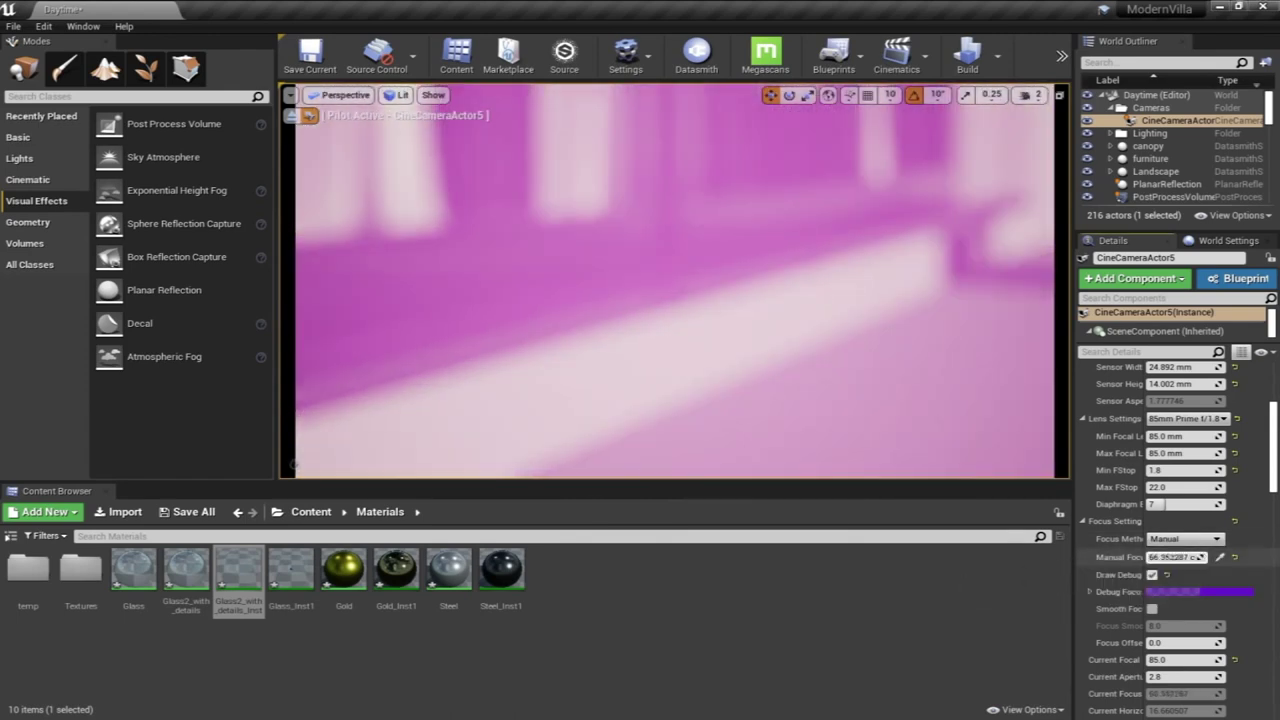
pyautogui.moveTo(1176, 557)
pyautogui.mouseDown()
pyautogui.moveTo(1228, 557)
pyautogui.moveTo(1163, 557)
pyautogui.mouseUp()
pyautogui.moveTo(747, 280)
pyautogui.mouseDown(button='right')
pyautogui.moveTo(722, 292)
pyautogui.moveTo(757, 272)
pyautogui.mouseUp(button='right')
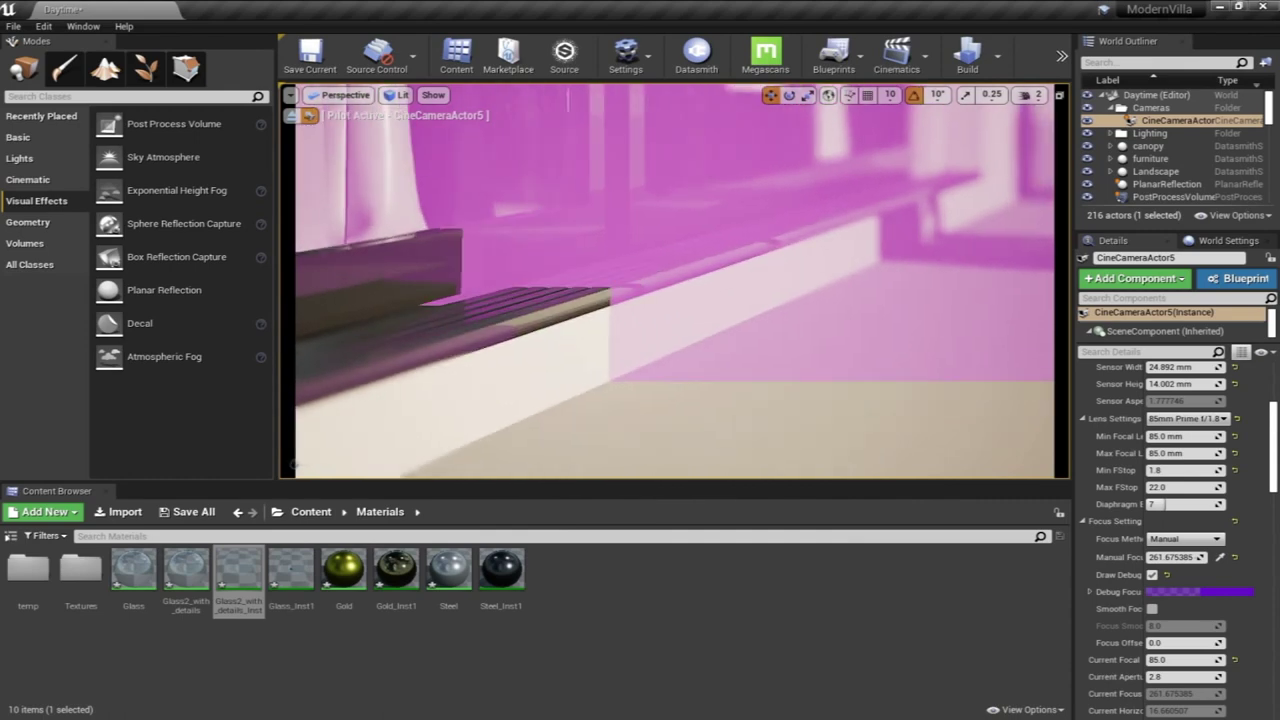
pyautogui.click(585, 299)
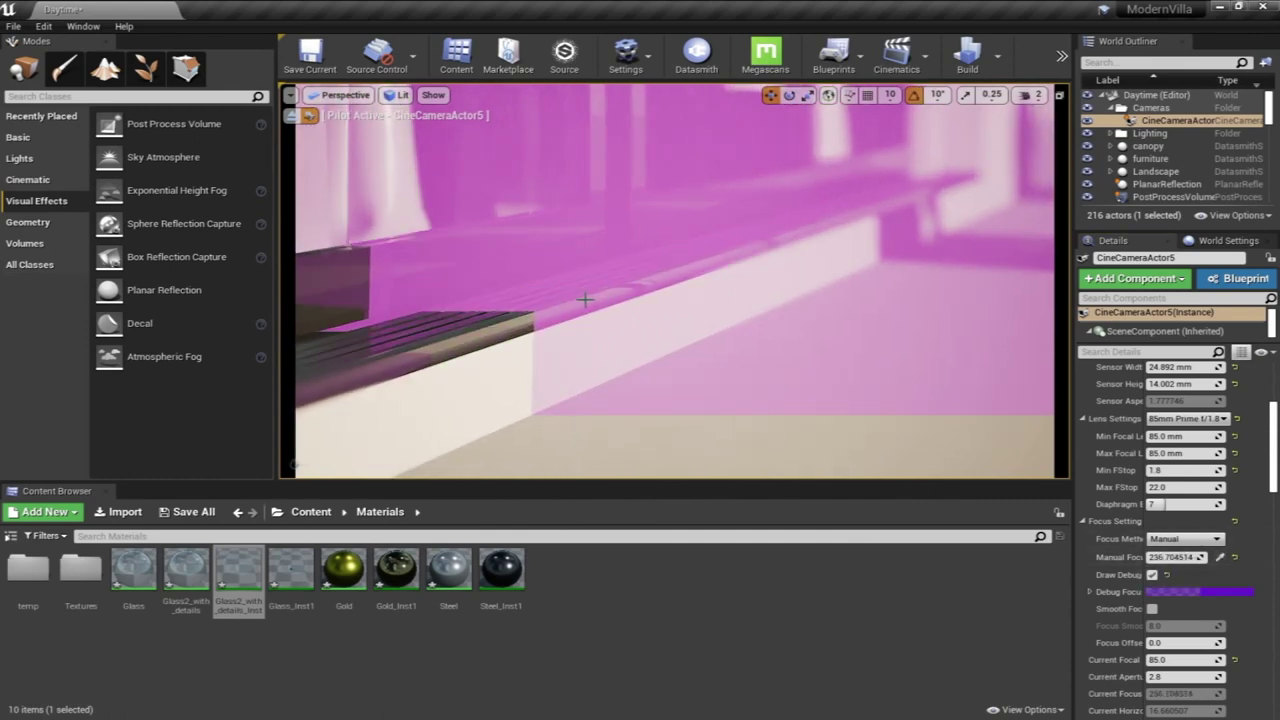
pyautogui.click(1152, 575)
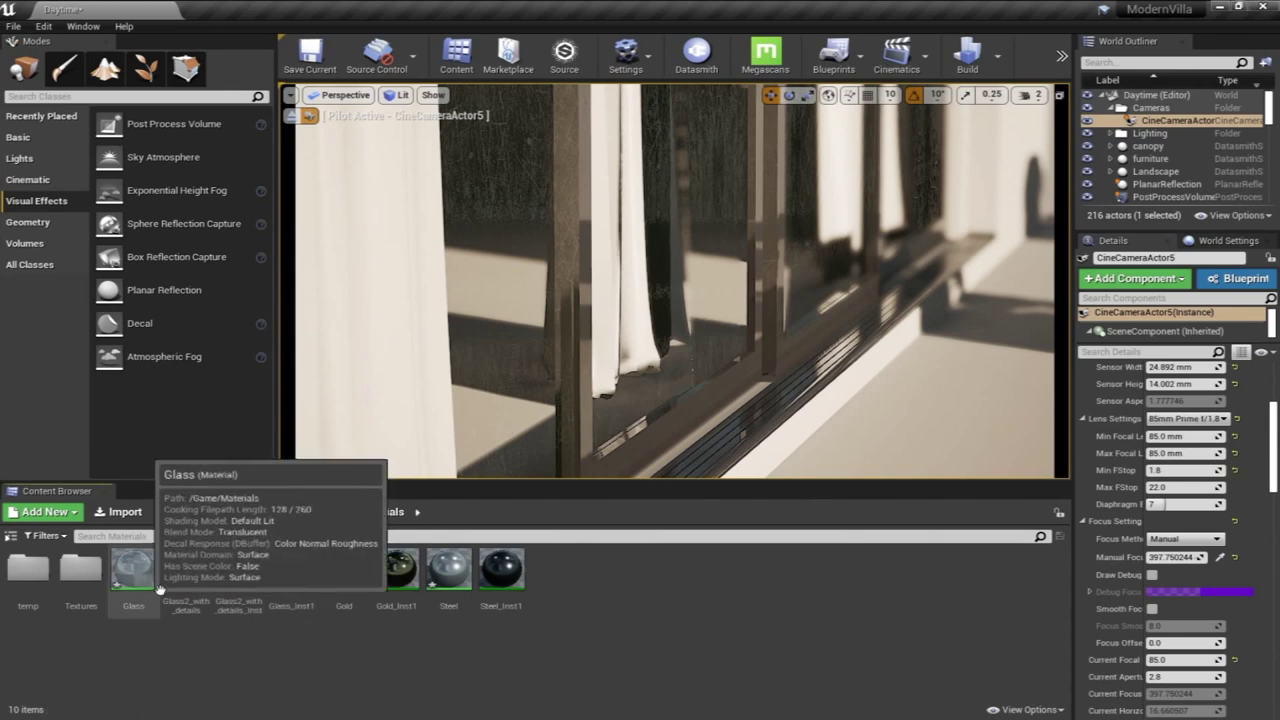
# Apply Glass_Inst1 to the villa's door glass and open that instance for editing
pyautogui.moveTo(292, 585); pyautogui.dragTo(505, 322)
pyautogui.doubleClick(290, 587)
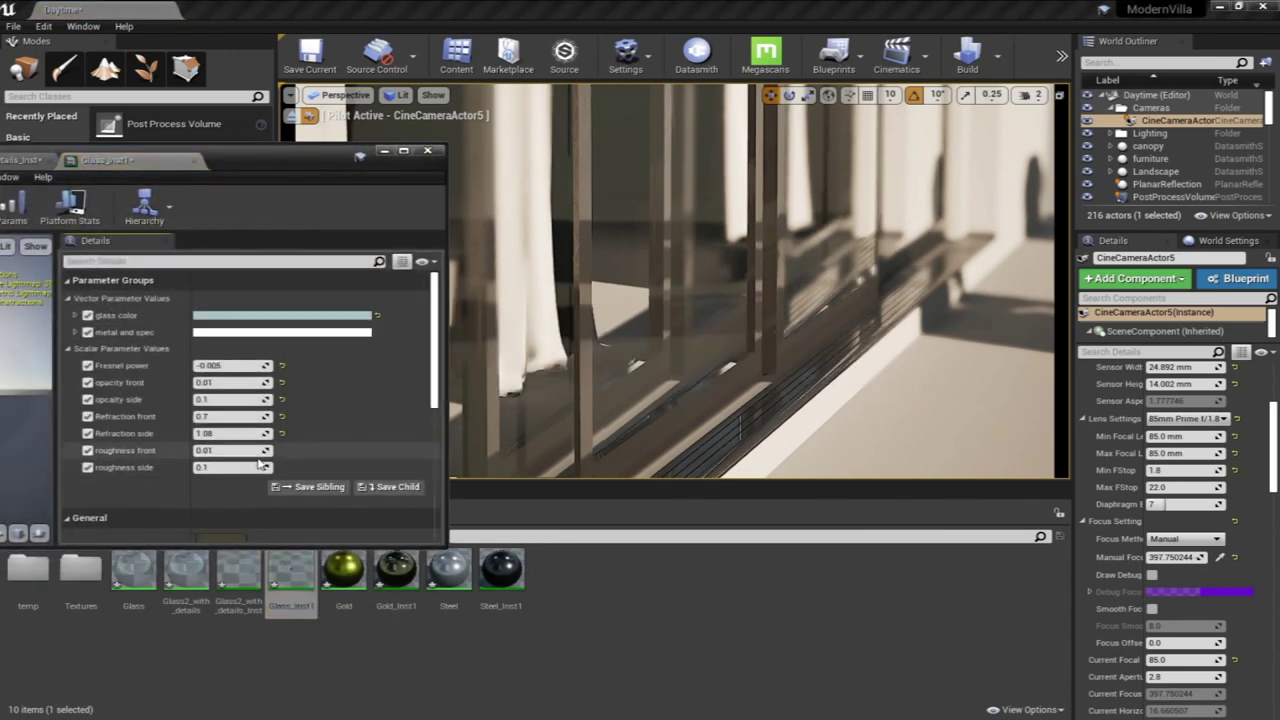
# Try a roughness side of about 0.003 and a different Fresnel power on Glass_Inst1, undoing each change
pyautogui.moveTo(262, 467); pyautogui.dragTo(200, 467)
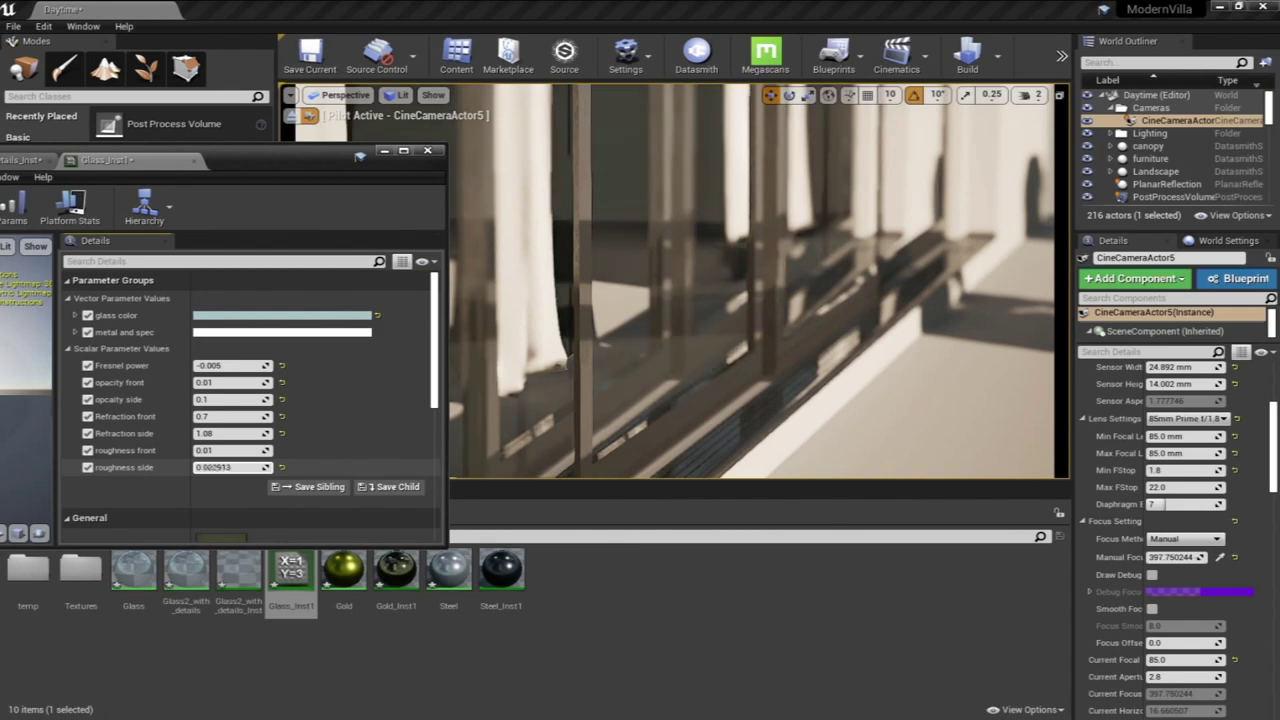
pyautogui.hotkey('ctrl', 'z')
pyautogui.moveTo(258, 366); pyautogui.dragTo(312, 365)
pyautogui.hotkey('ctrl', 'z')
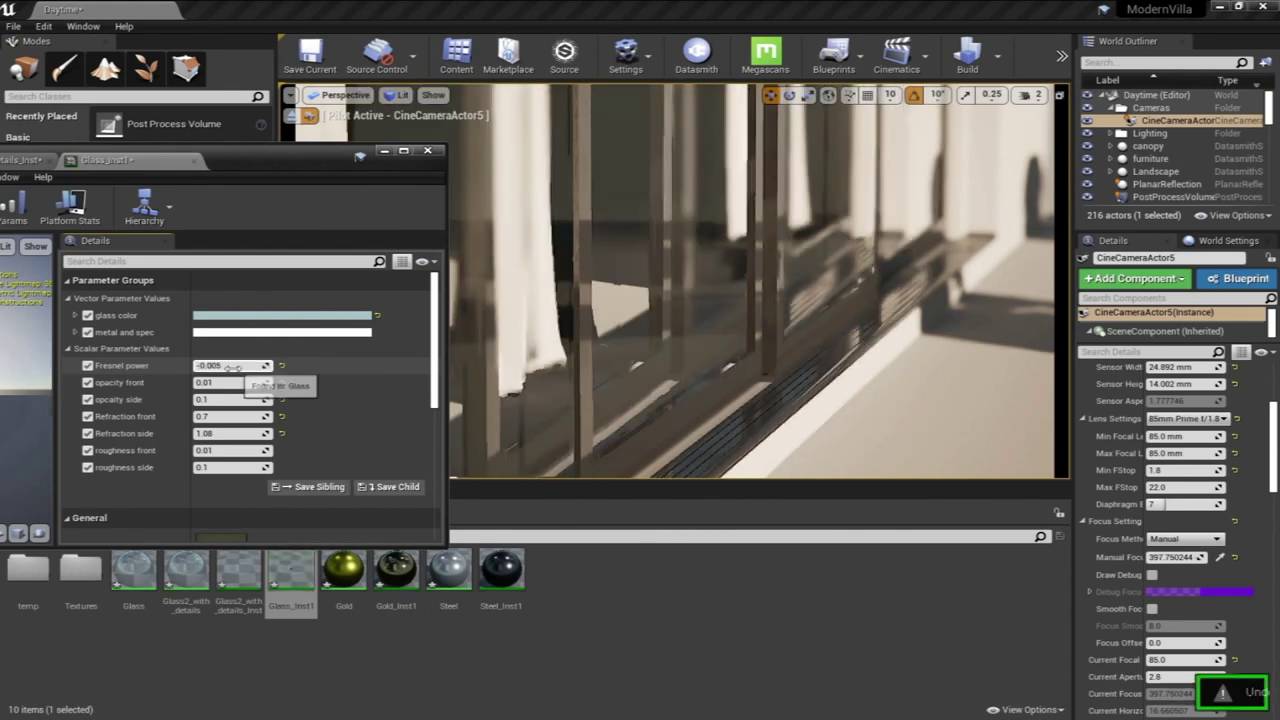
# Set Glass_Inst1's Fresnel power to 1.0 and Refraction side to about 1.025, and minimise its editor
pyautogui.click(235, 367)
pyautogui.write('1.0')
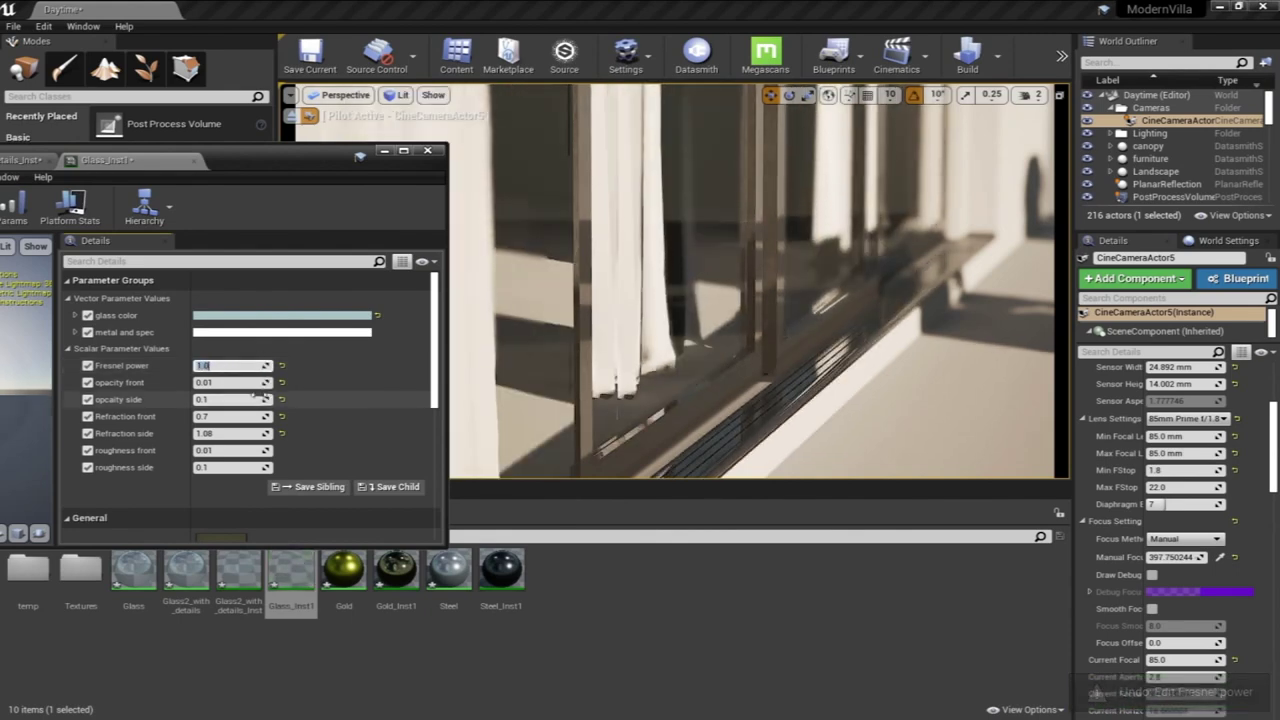
pyautogui.moveTo(268, 434)
pyautogui.mouseDown()
pyautogui.moveTo(288, 434)
pyautogui.moveTo(257, 433)
pyautogui.mouseUp()
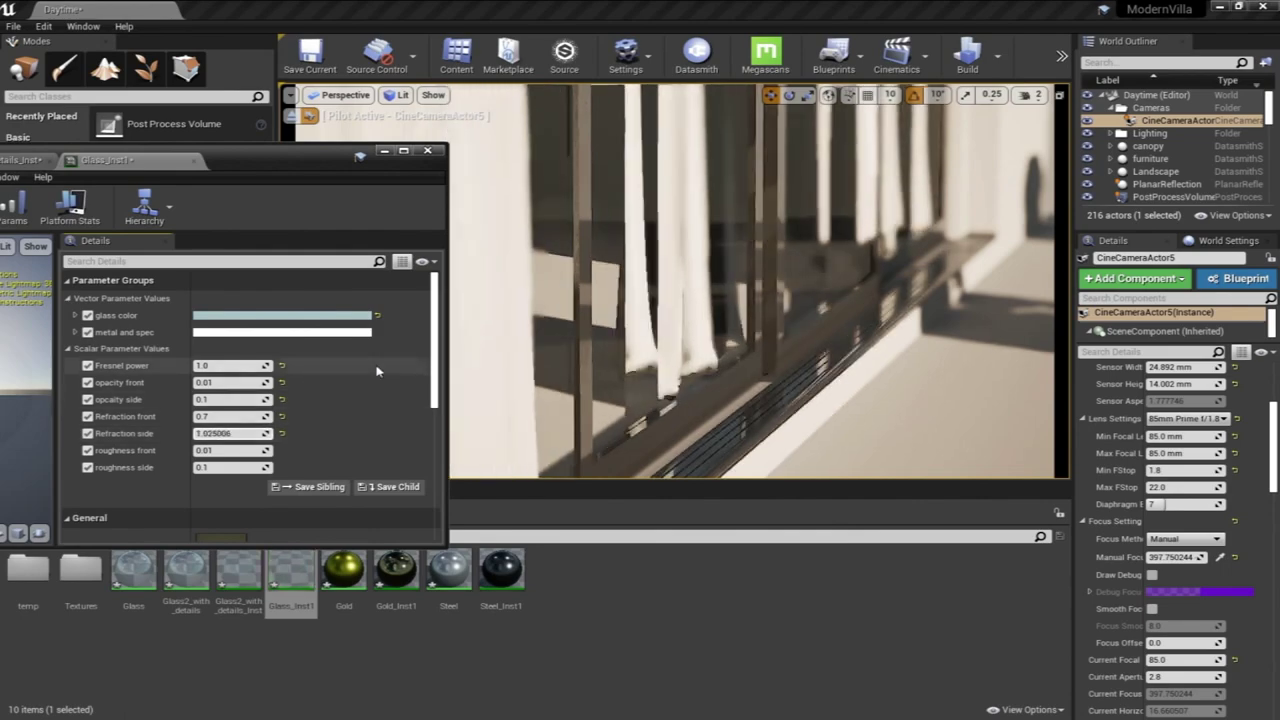
pyautogui.click(384, 152)
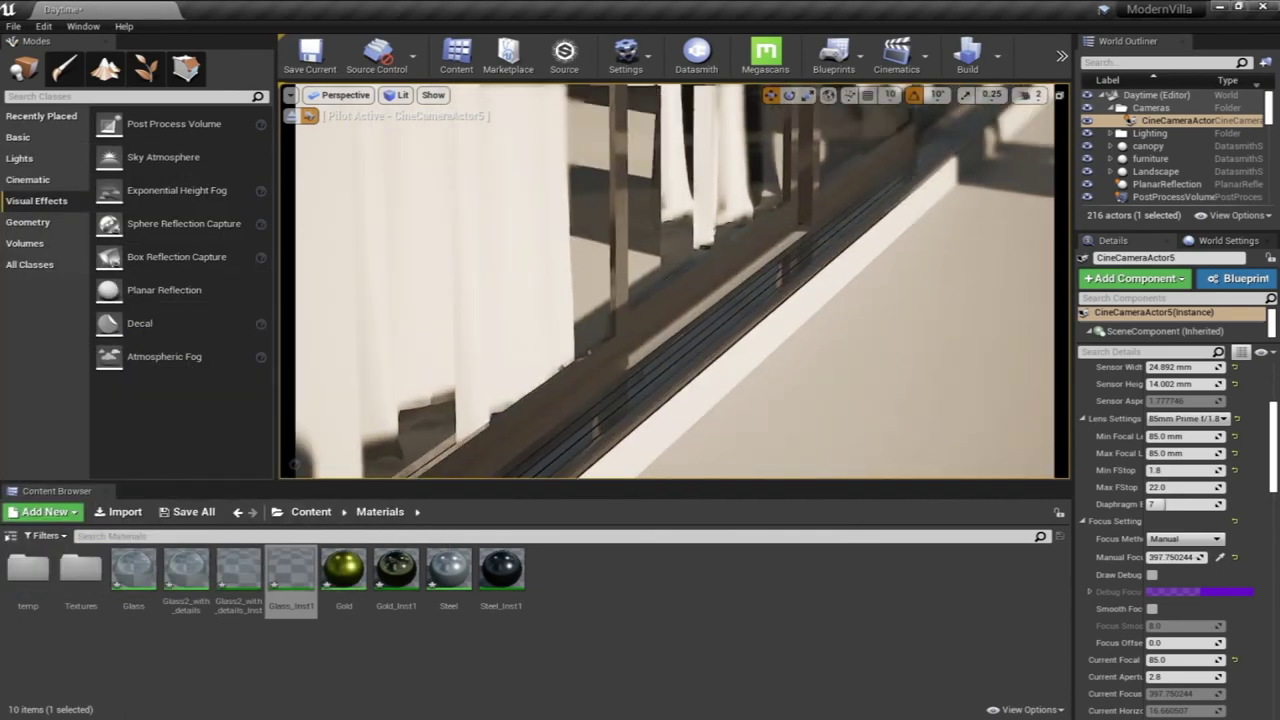
# Stop piloting CineCameraActor5 and examine the door glass, curtains and steel frames from several angles
pyautogui.moveTo(675, 280); pyautogui.dragTo(710, 310, button='right')
pyautogui.moveTo(634, 298); pyautogui.dragTo(460, 220, button='right')
pyautogui.click(292, 117)
pyautogui.moveTo(546, 186); pyautogui.dragTo(510, 212, button='right')
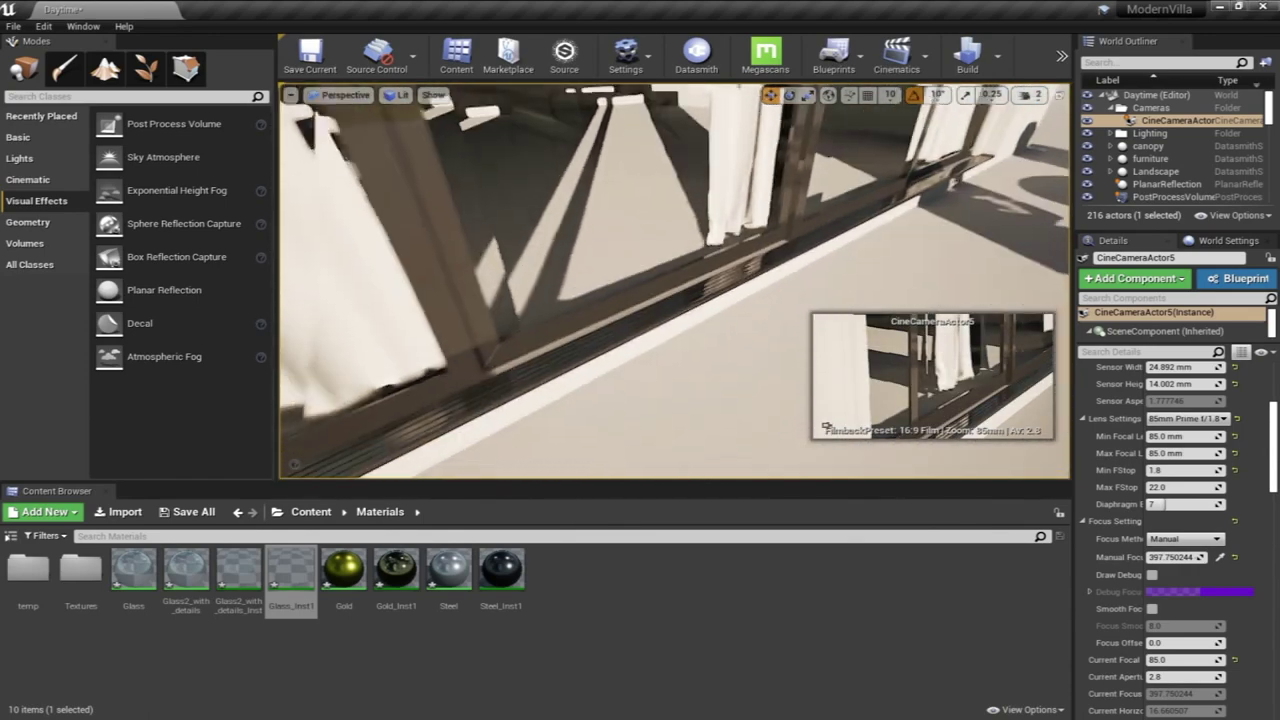
pyautogui.moveTo(745, 390); pyautogui.dragTo(730, 385, button='right')
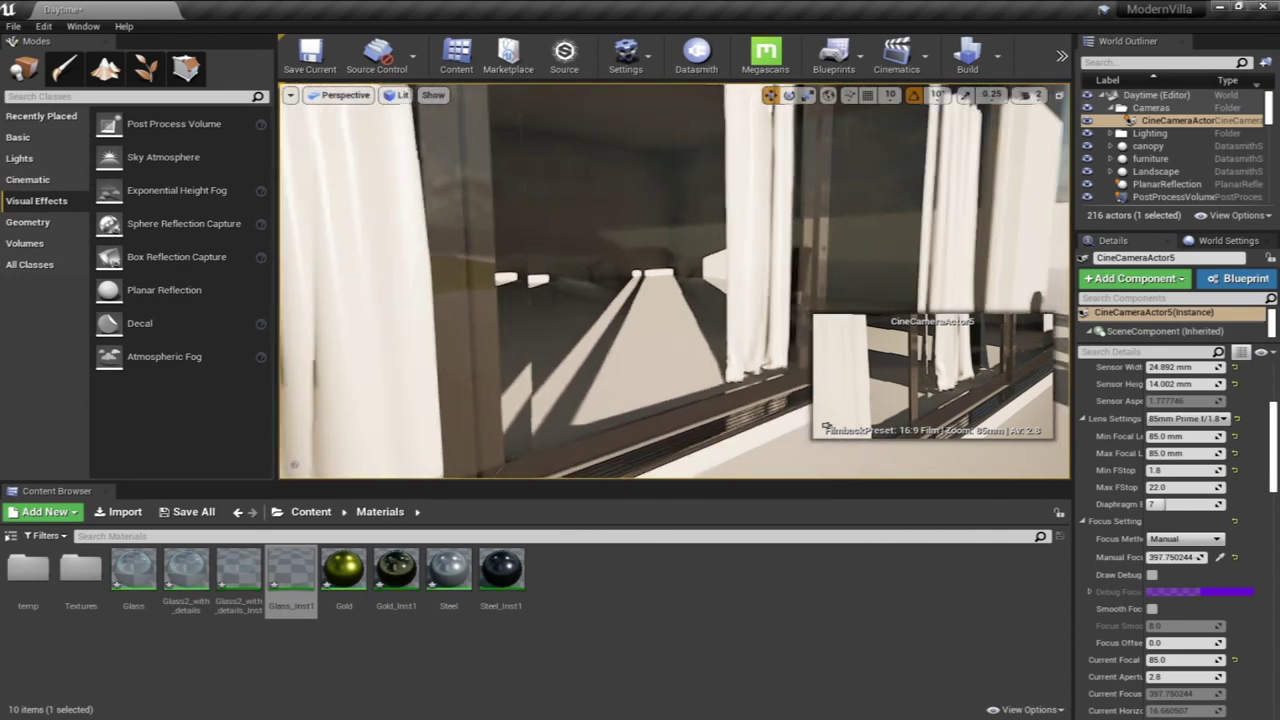
pyautogui.moveTo(675, 300); pyautogui.dragTo(660, 244, button='right')
pyautogui.moveTo(690, 373); pyautogui.dragTo(690, 119, button='right')
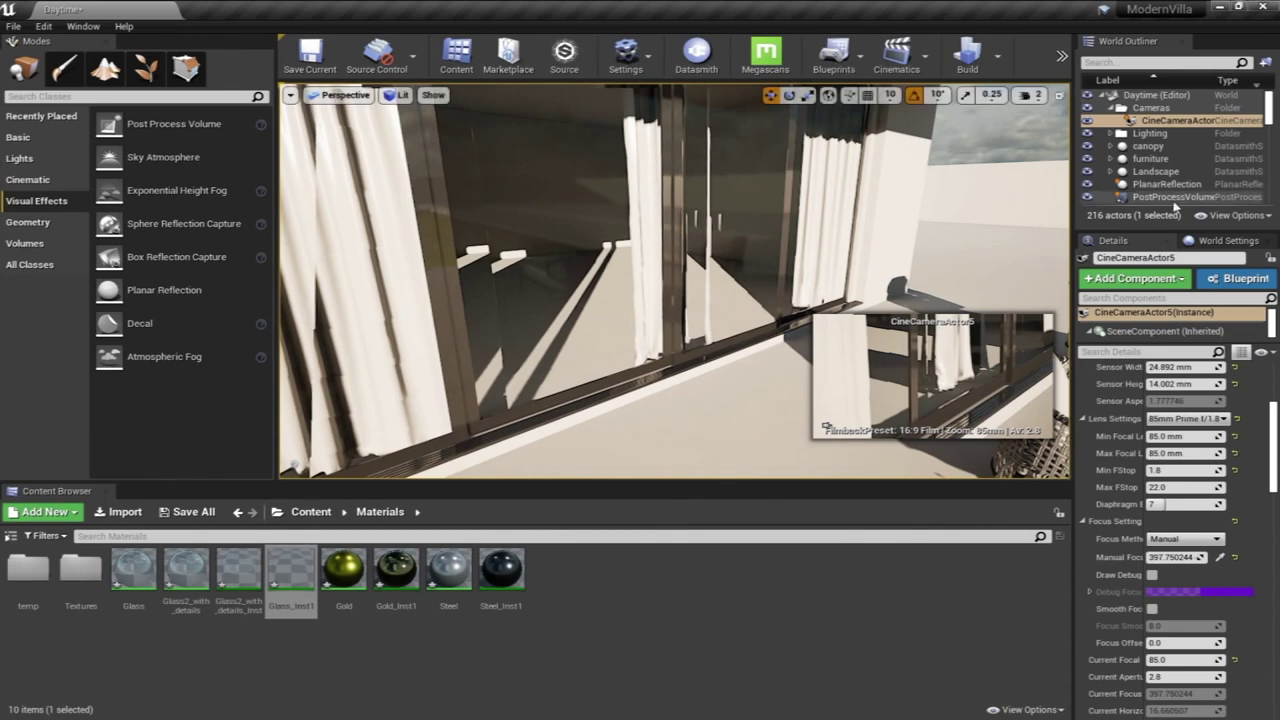
# Select the PlanarReflection and search the Project Settings for "plane" to check global clip plane support, then view the door reflections
pyautogui.click(1168, 185)
pyautogui.moveTo(850, 300); pyautogui.dragTo(1020, 273, button='right')
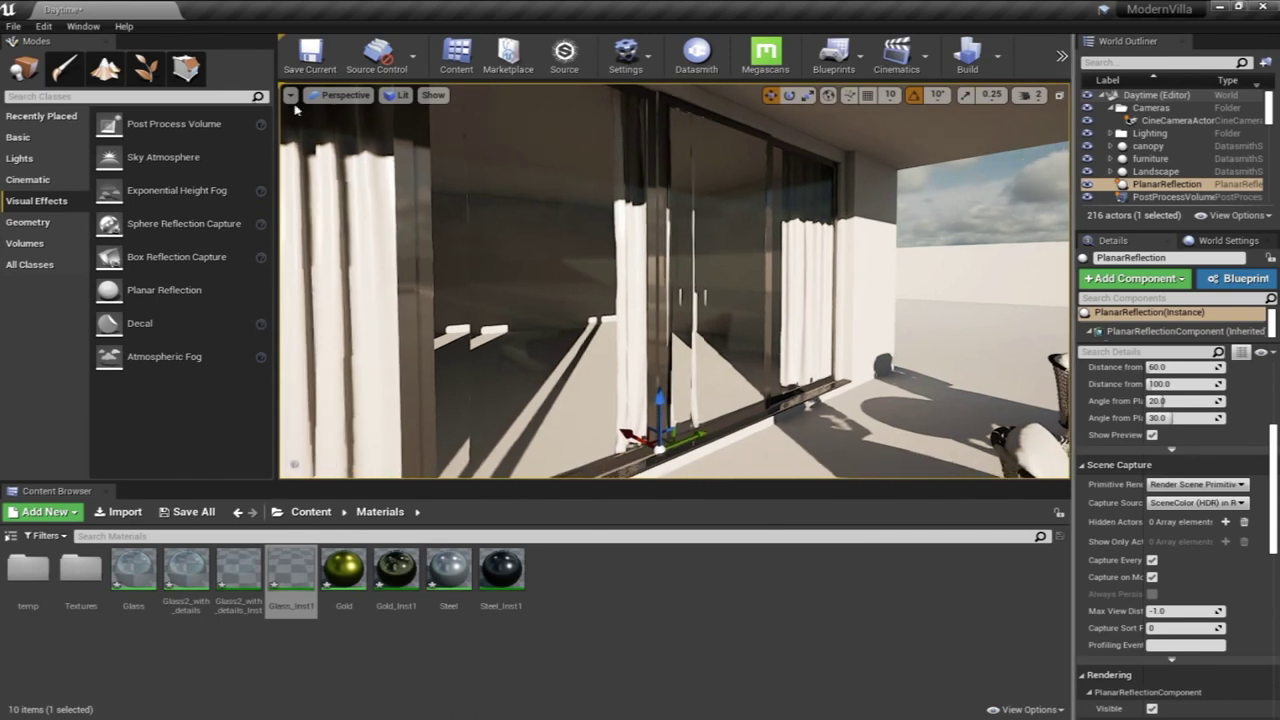
pyautogui.click(47, 27)
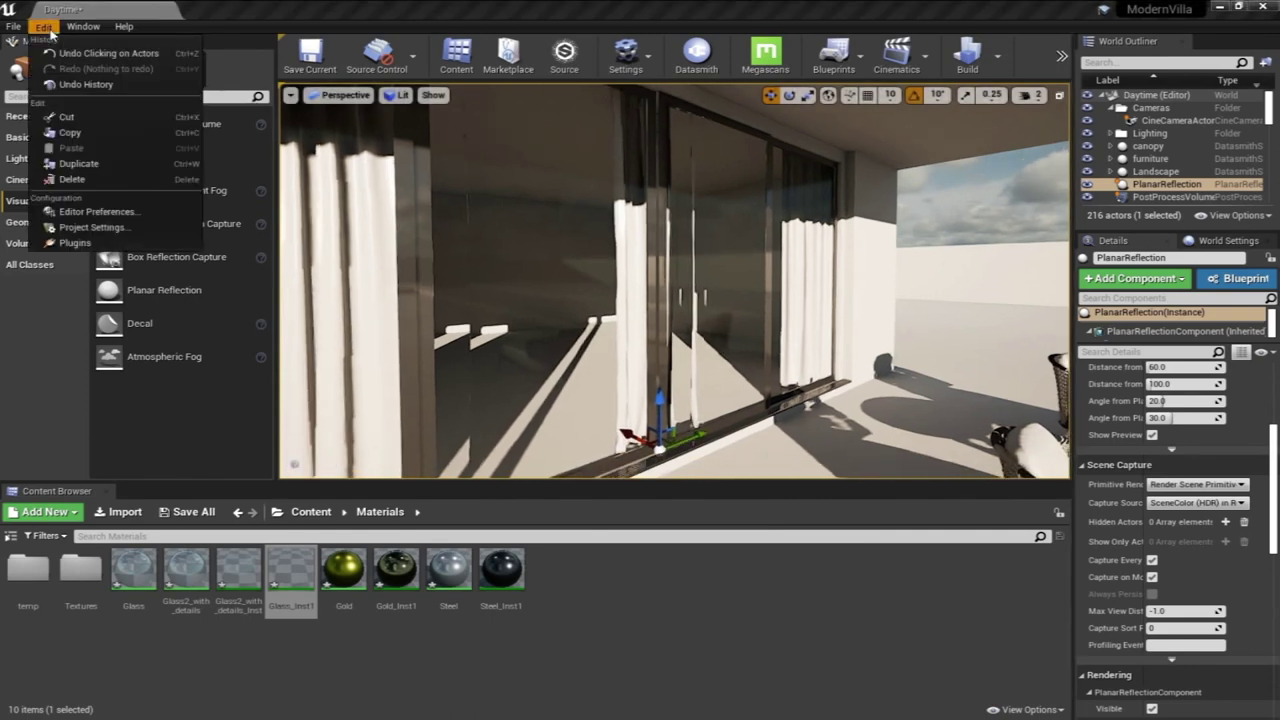
pyautogui.click(90, 227)
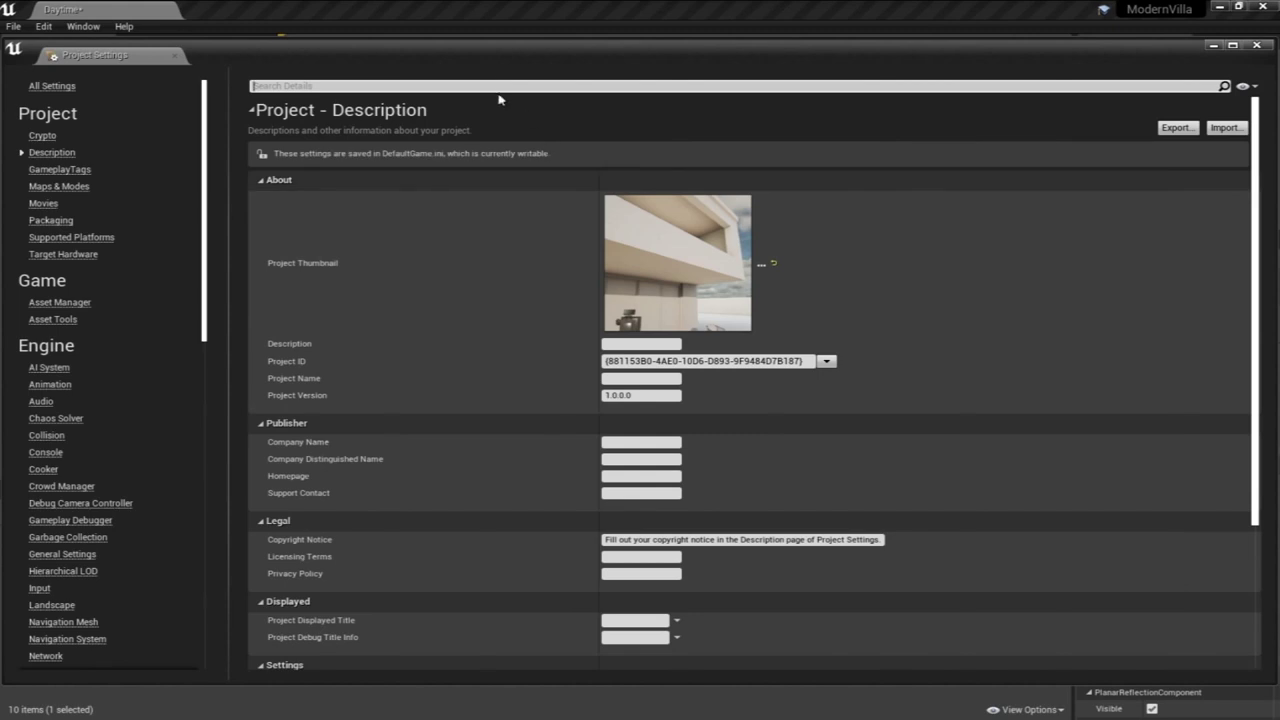
pyautogui.click(499, 85)
pyautogui.write('planer')
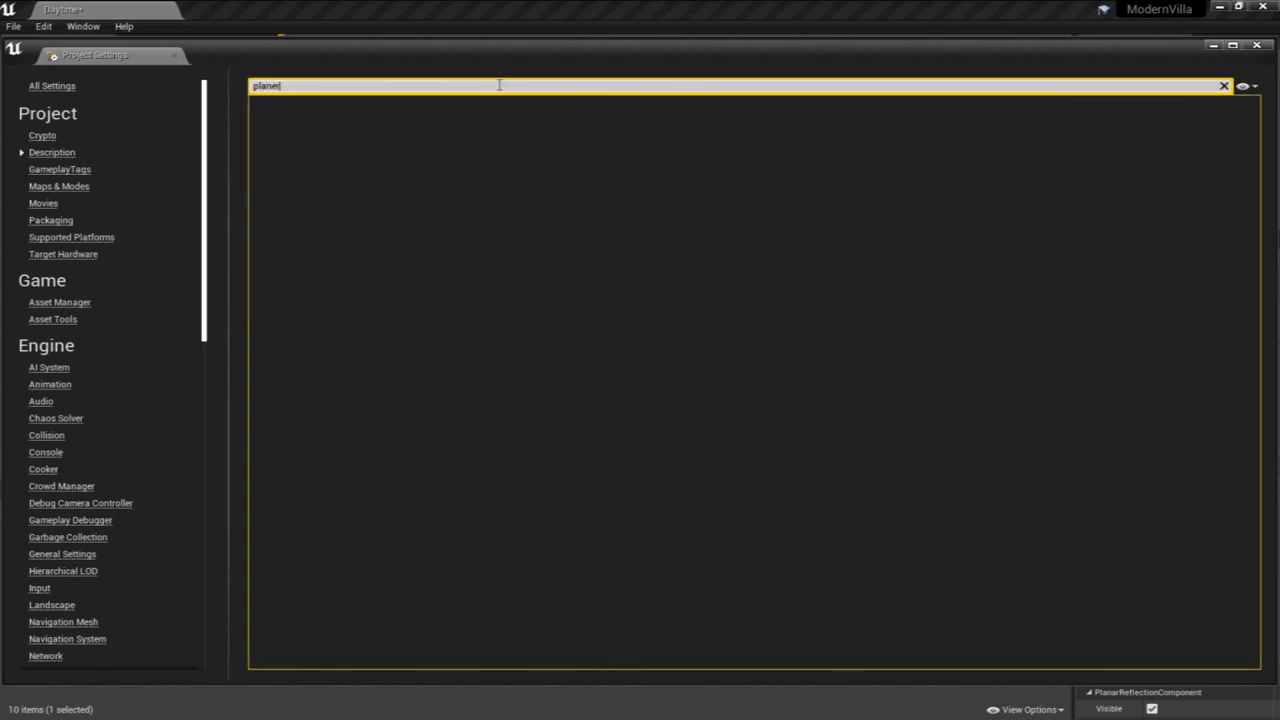
pyautogui.press('BackSpace')
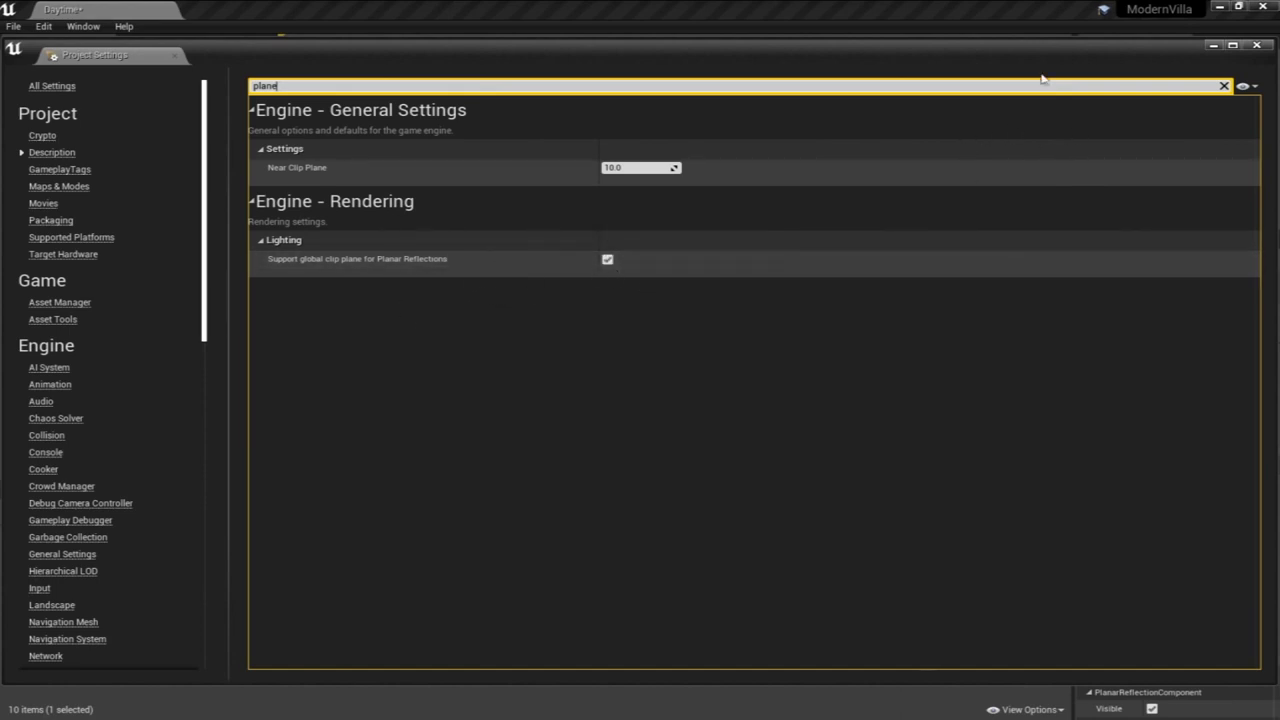
pyautogui.click(1257, 46)
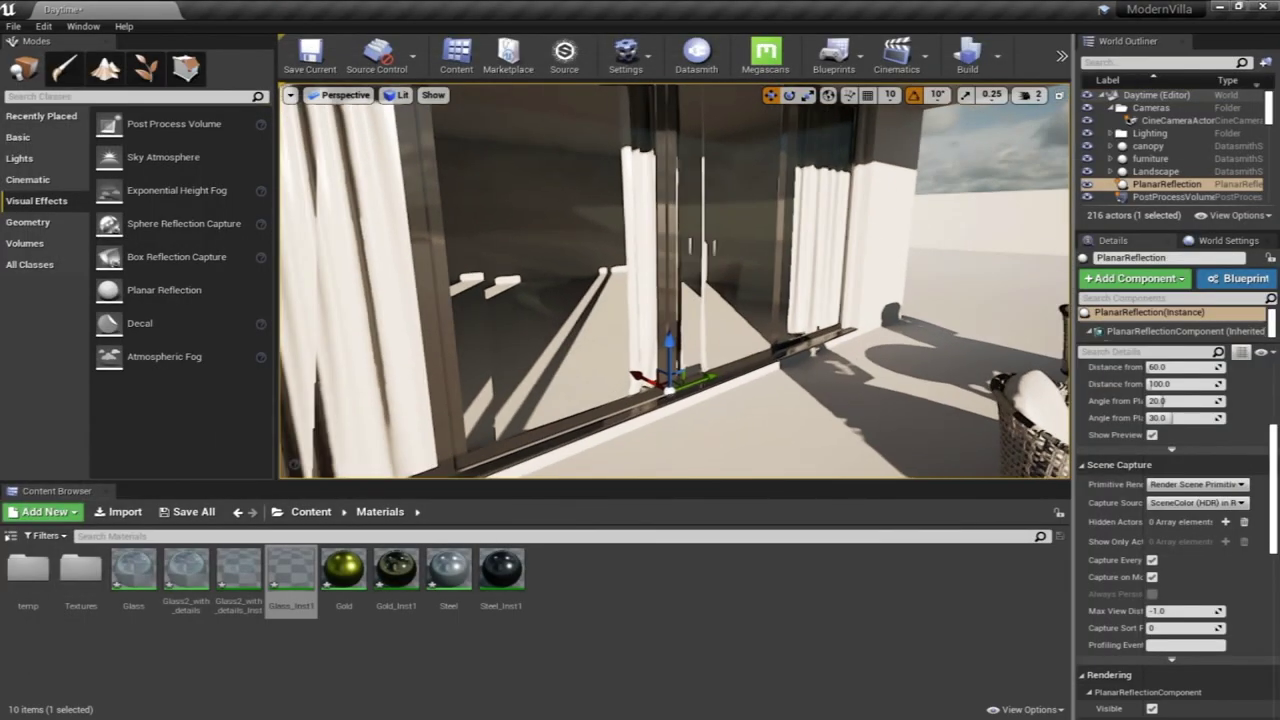
pyautogui.moveTo(674, 281); pyautogui.dragTo(655, 185, button='right')
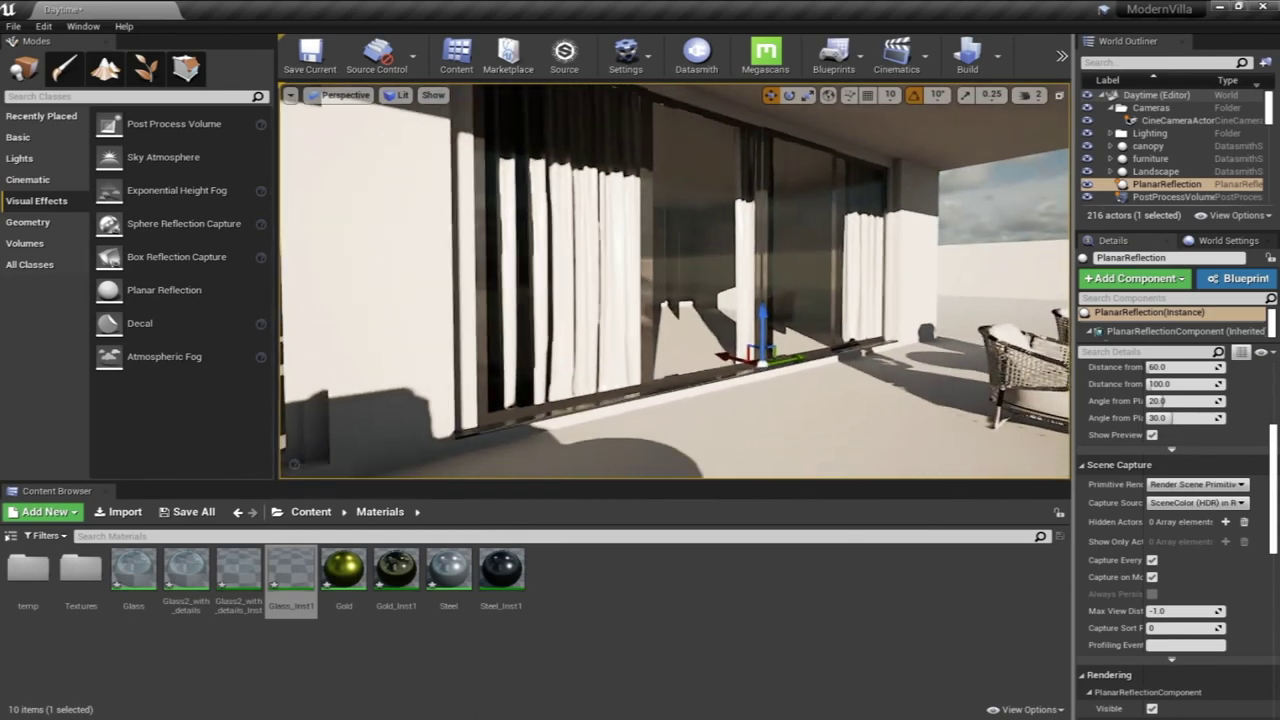